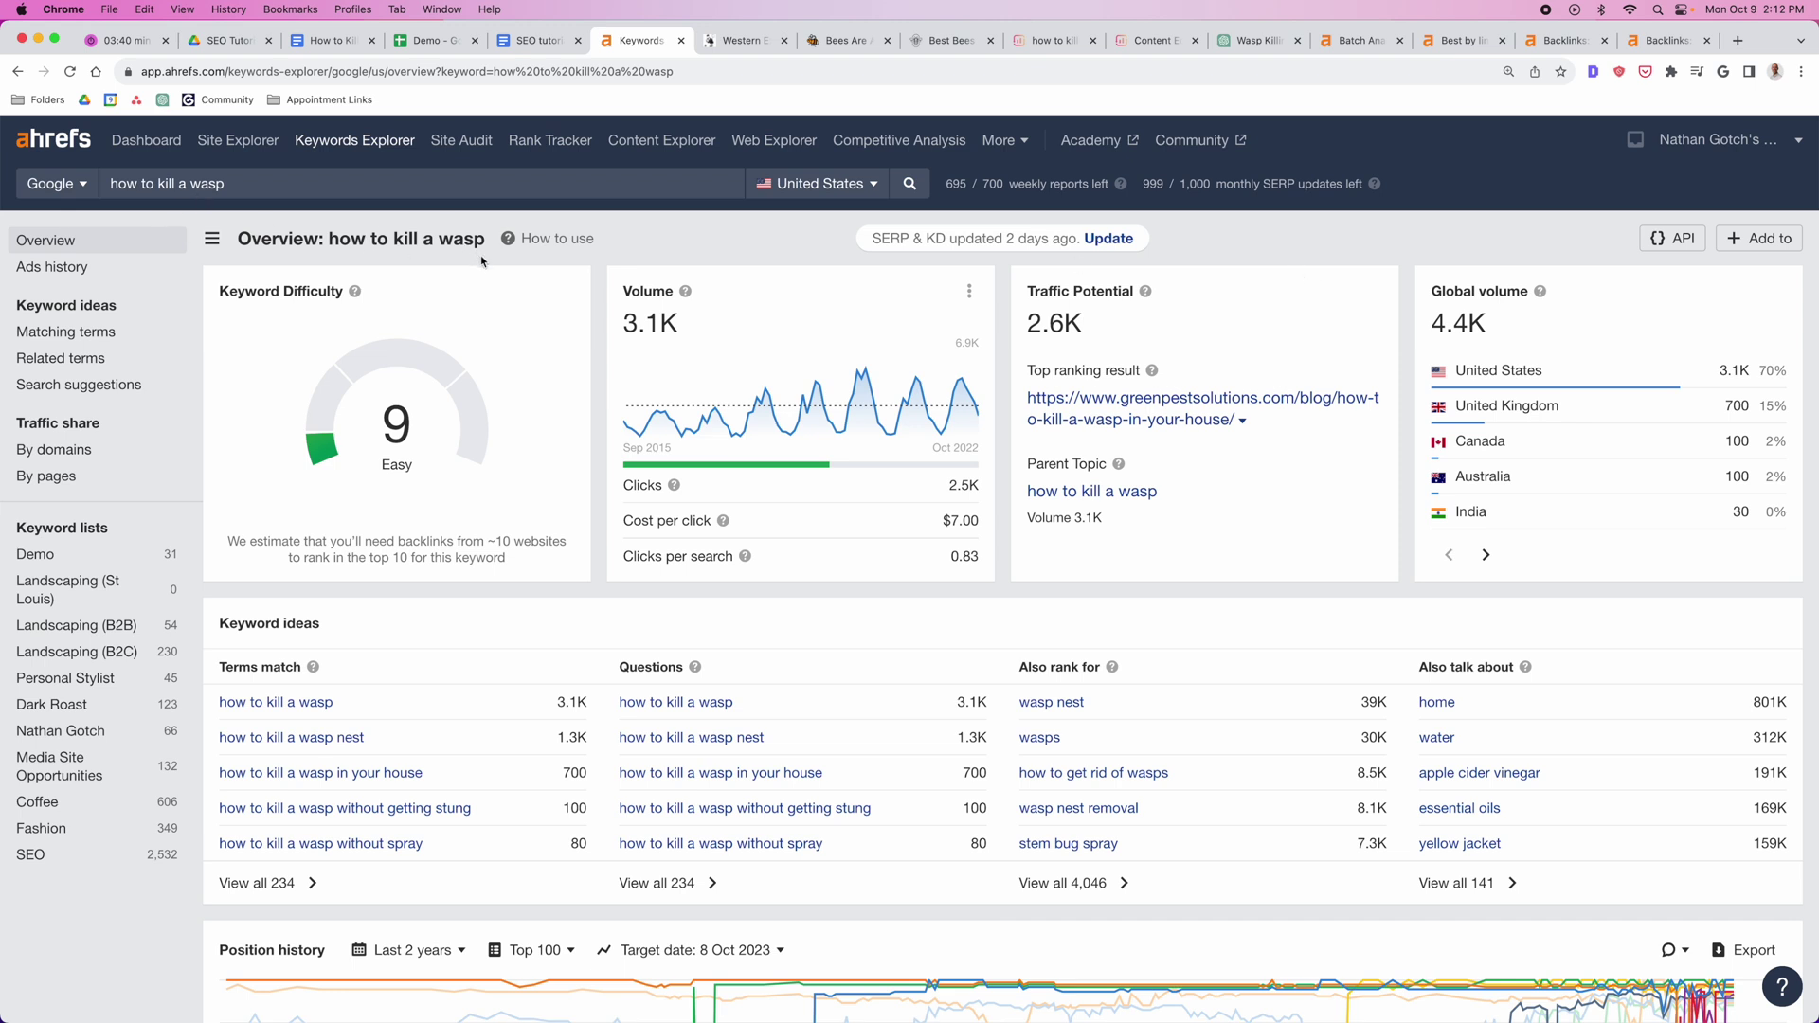
# Step: Inspect the featured snippet result in the SERP overview, briefly highlighting its DR 31 value
pyautogui.scroll(-6, 1300, 357)
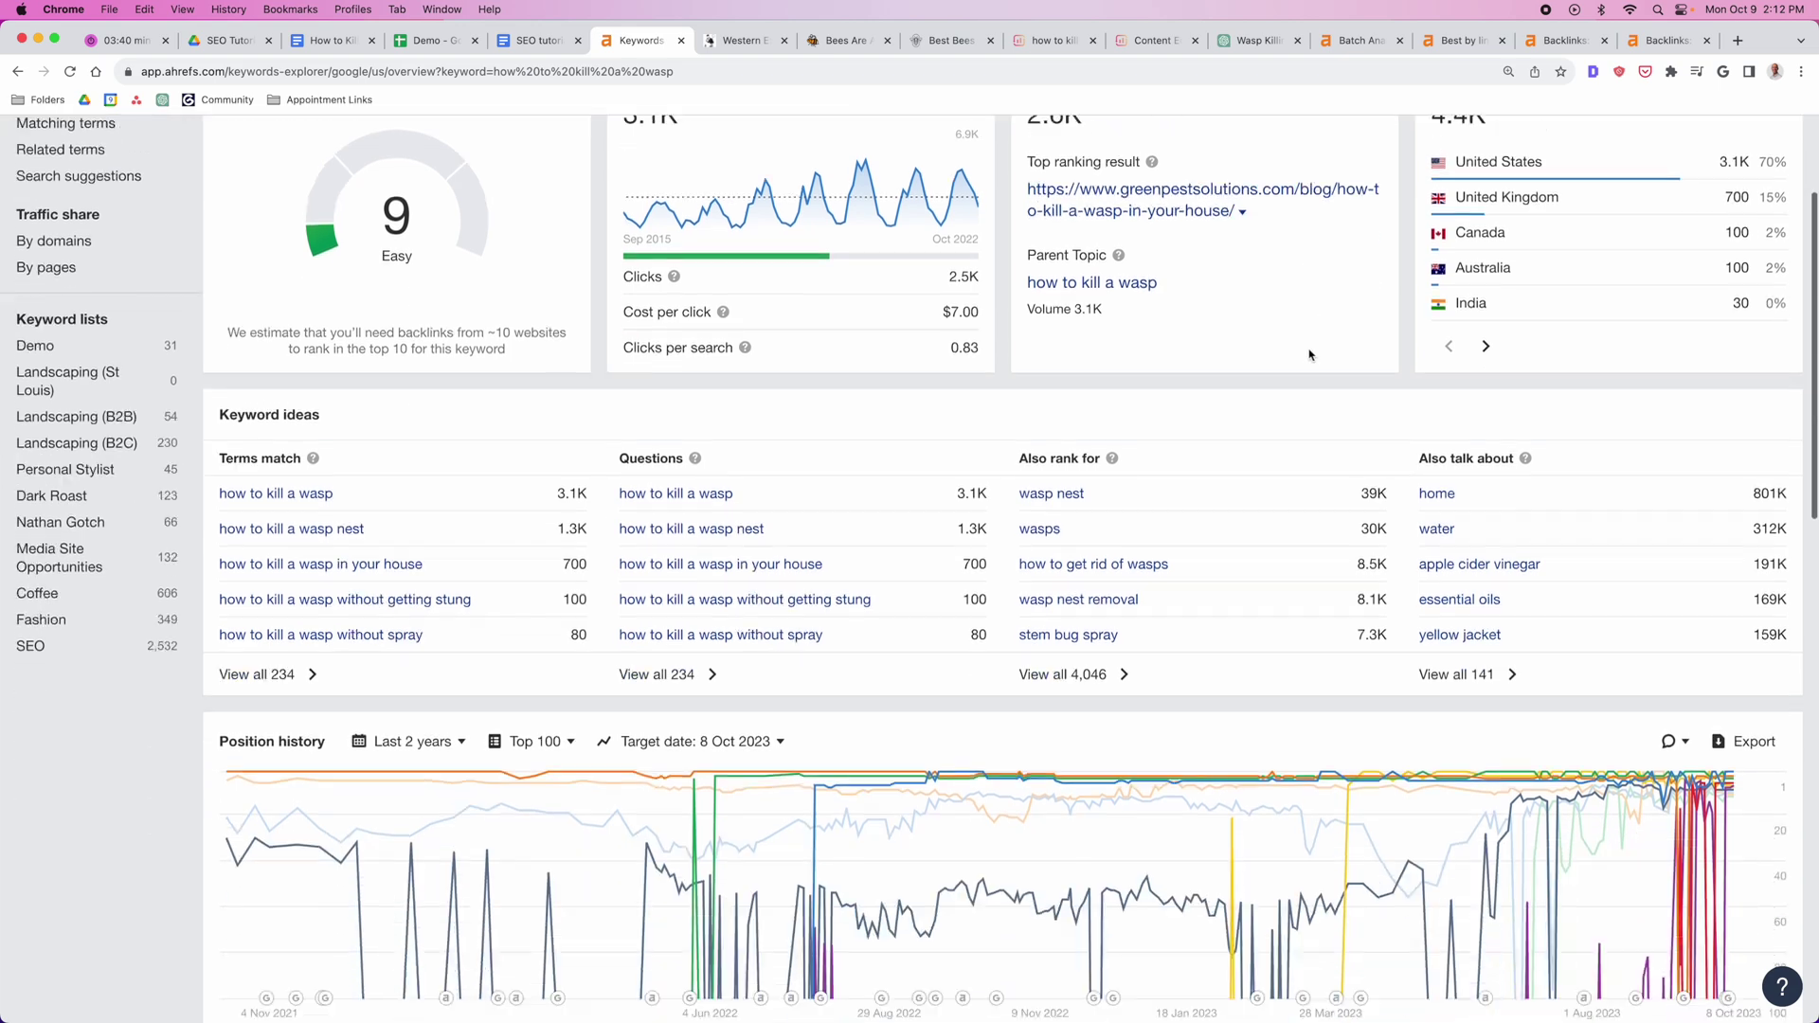
pyautogui.scroll(-10, 1287, 364)
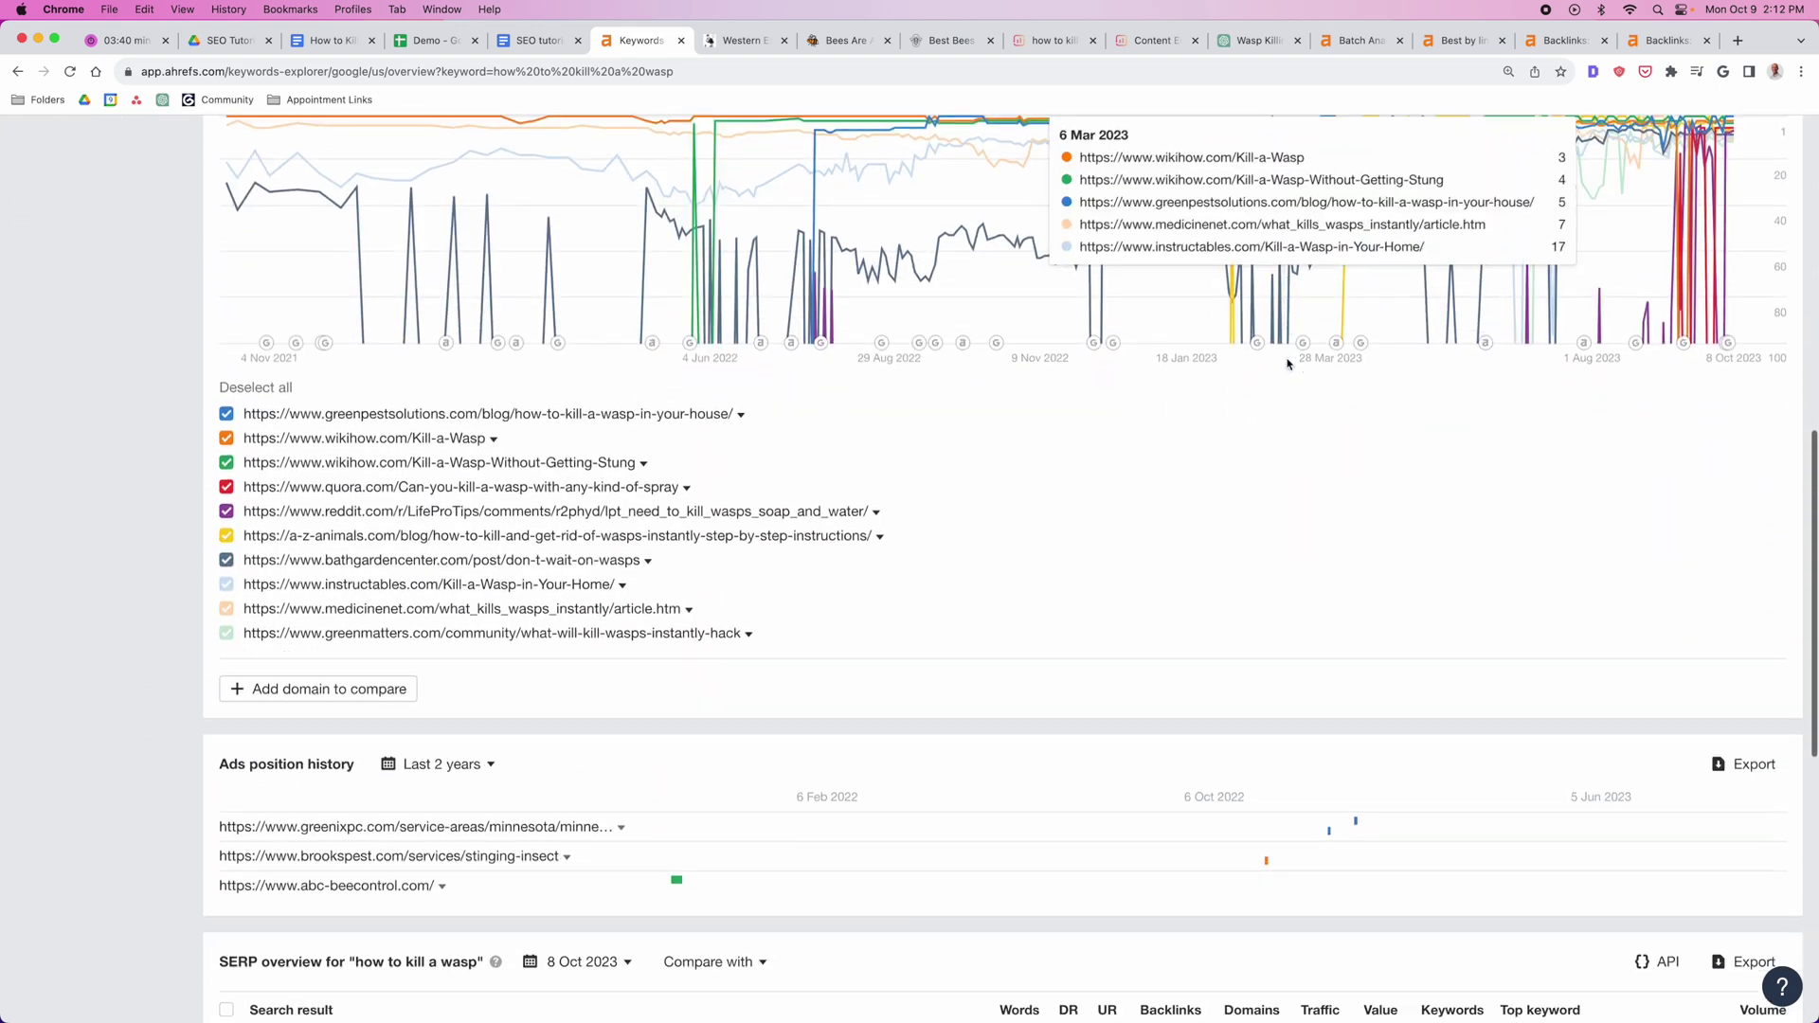
pyautogui.scroll(-1, 896, 423)
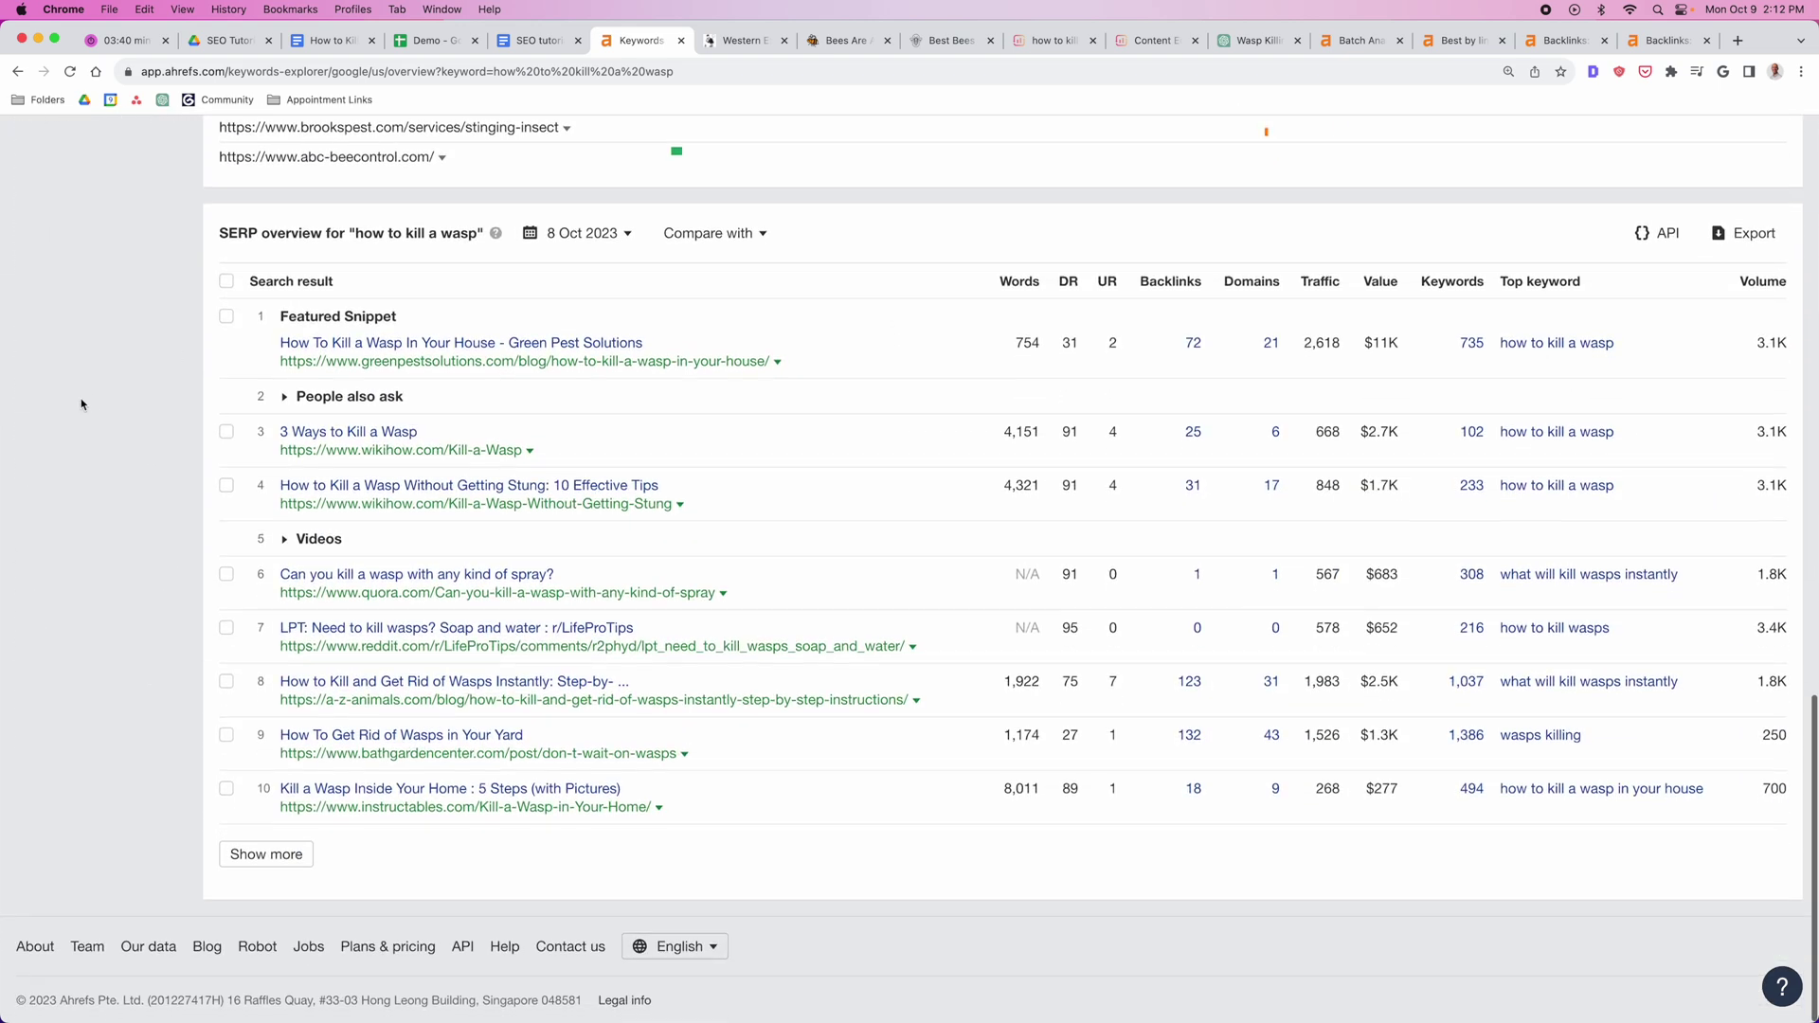
pyautogui.doubleClick(1072, 344)
pyautogui.click(226, 317)
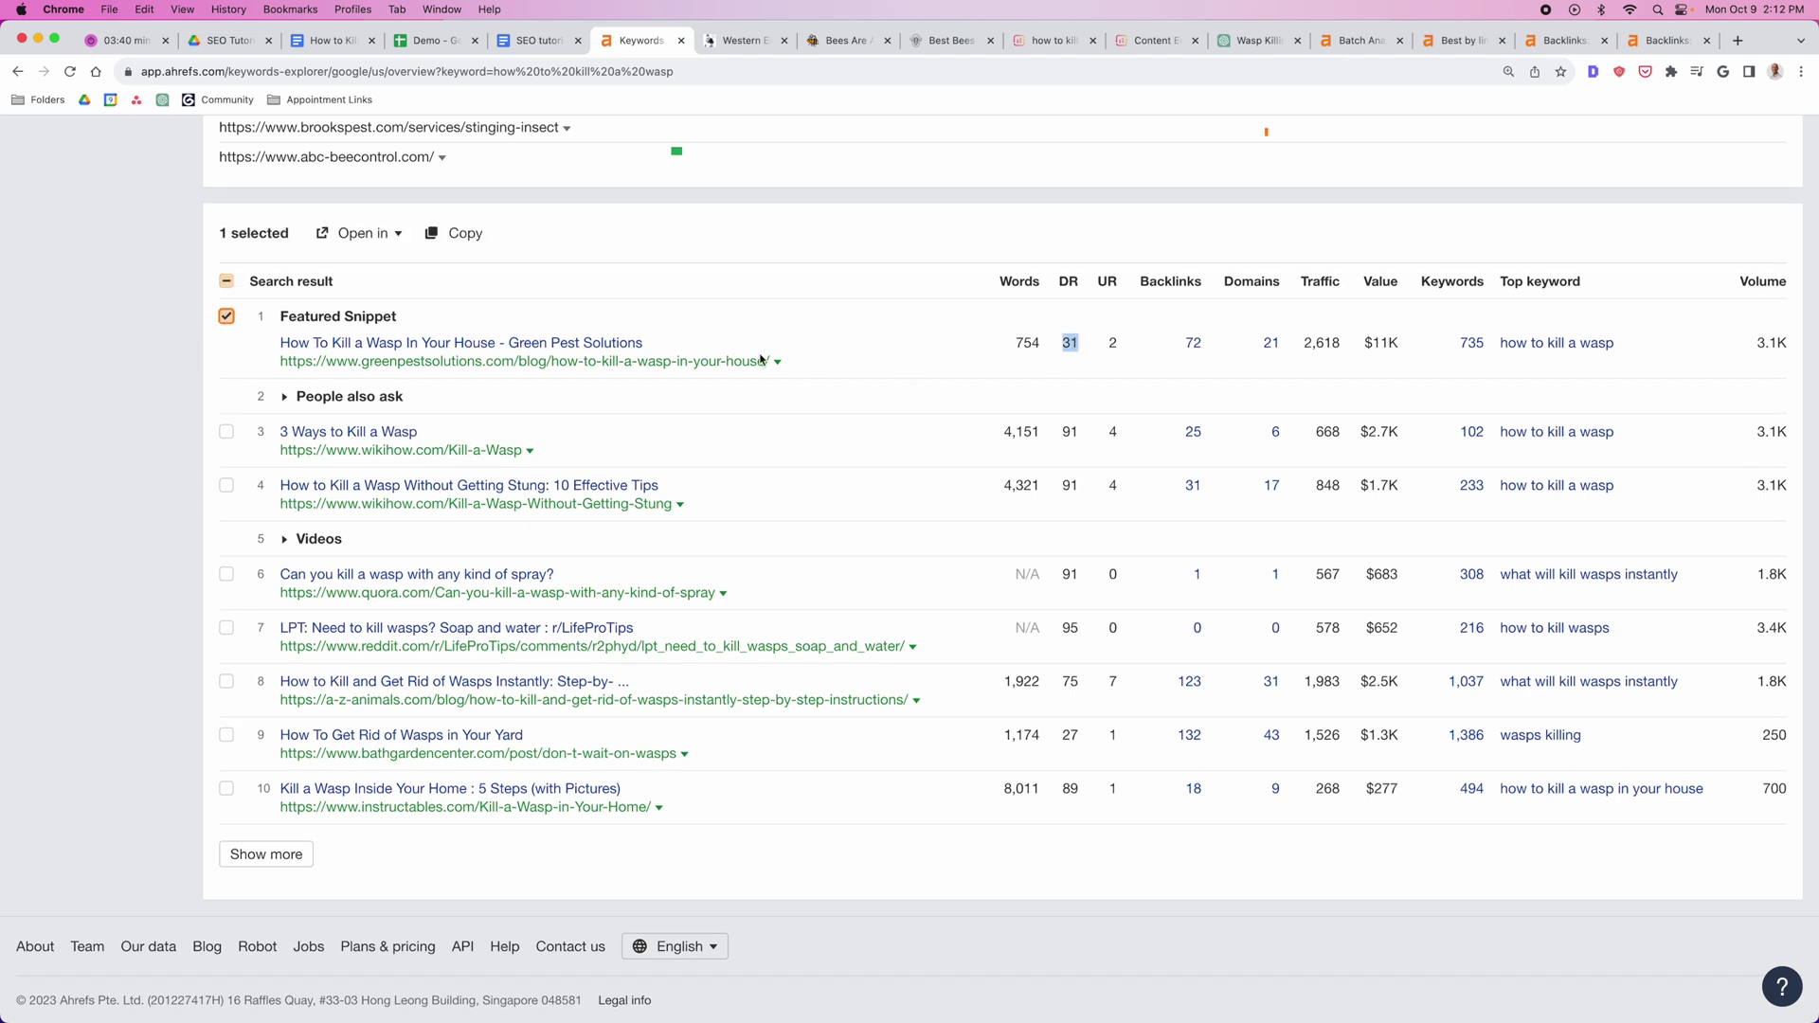
pyautogui.click(1082, 351)
pyautogui.click(226, 317)
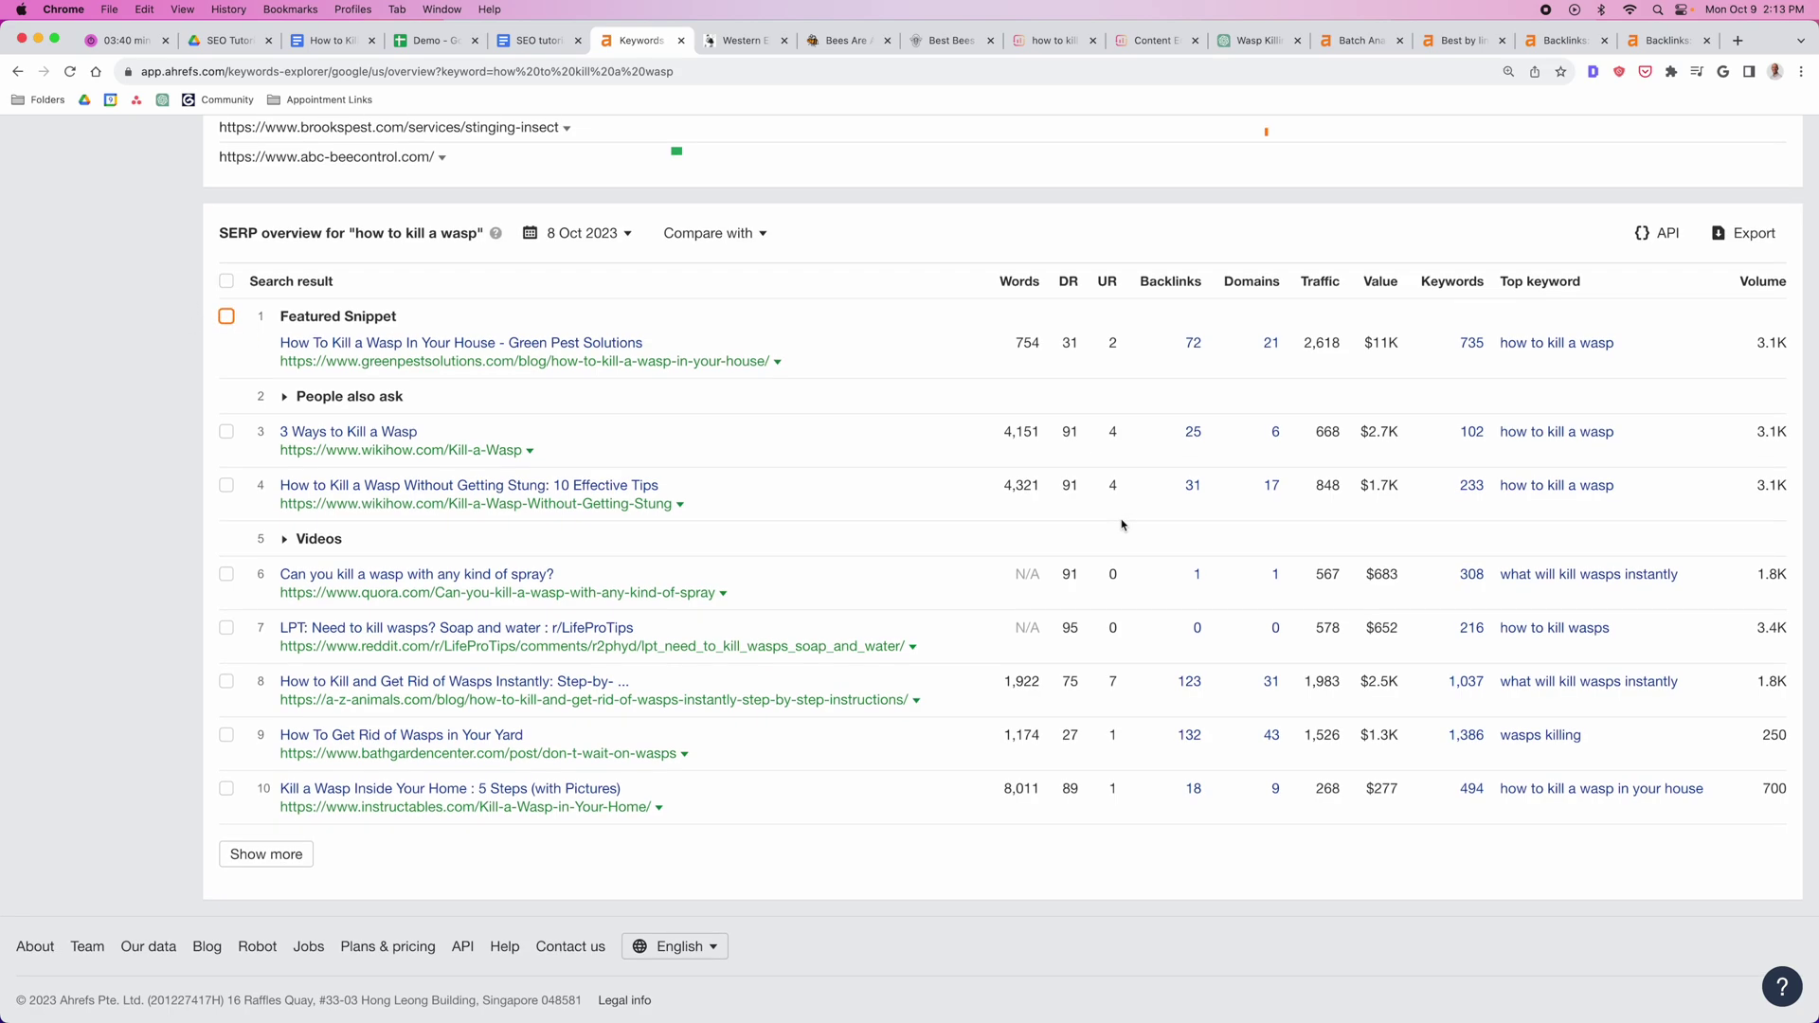
# Step: Search the page for 'how to kill a wasp' and select the Featured Snippet result
pyautogui.scroll(20, 568, 473)
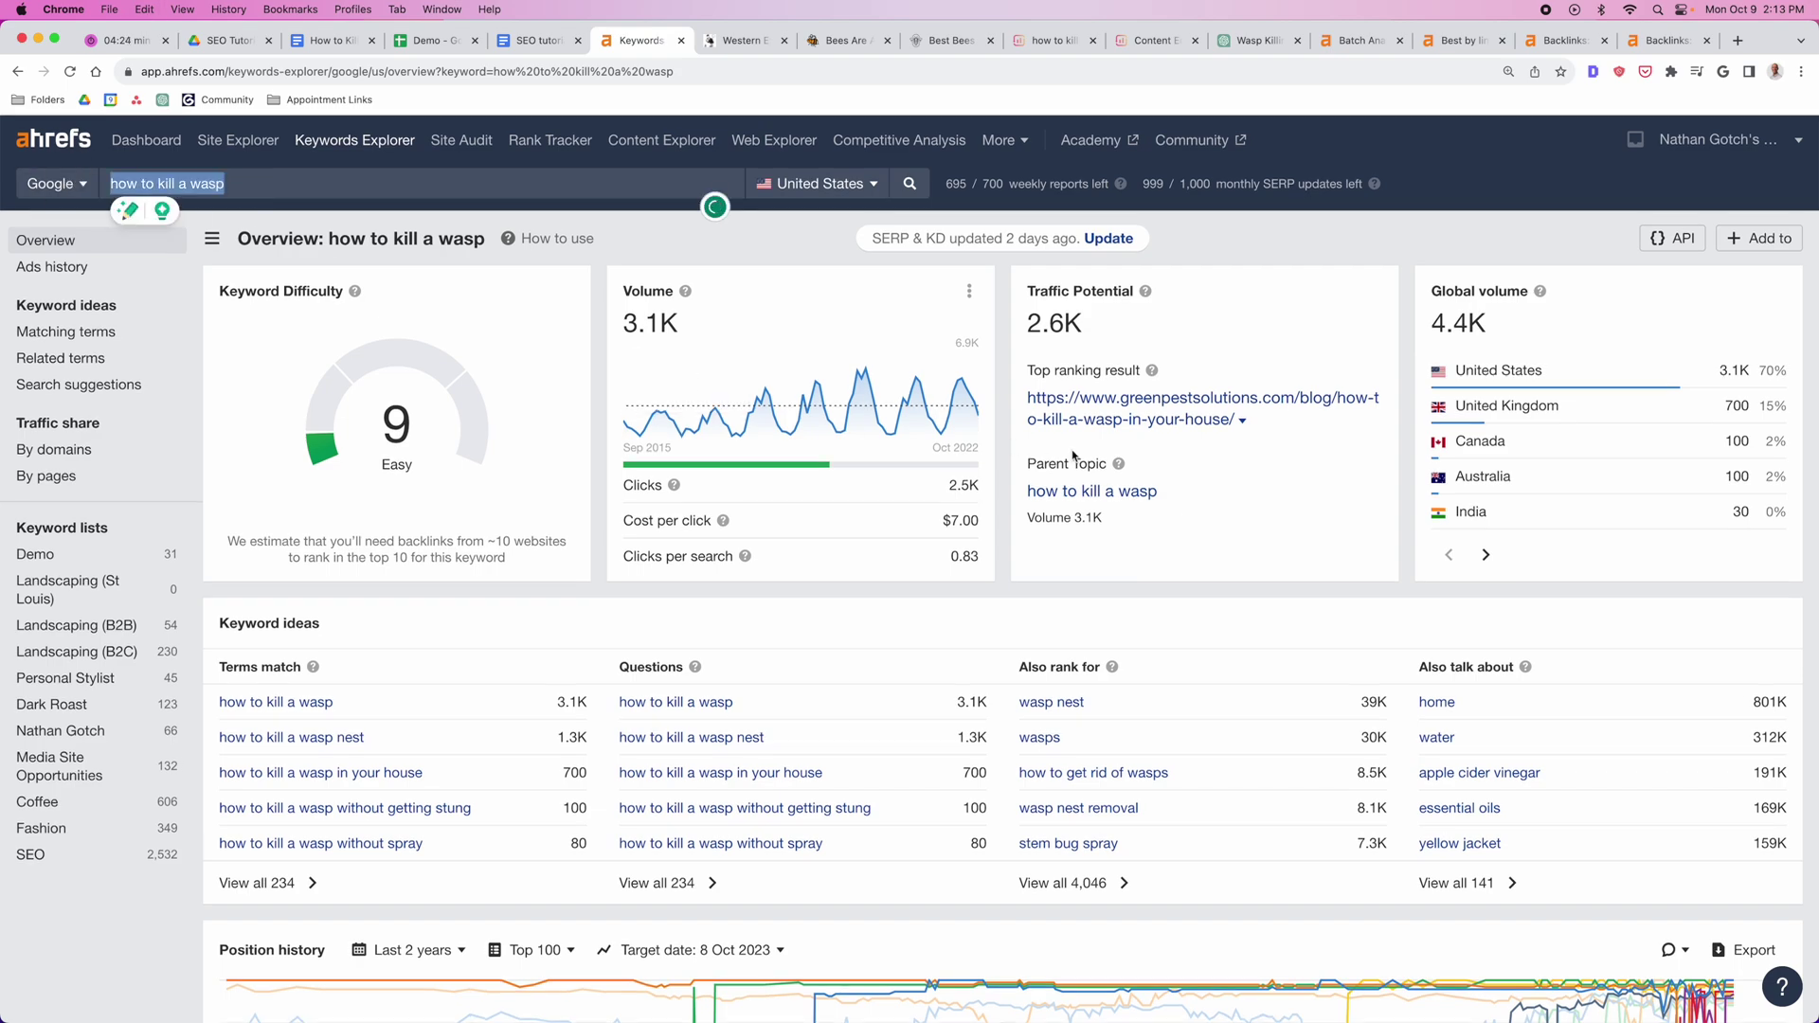
pyautogui.scroll(-7, 1086, 456)
pyautogui.scroll(-15, 1086, 456)
pyautogui.press('cmd+f')
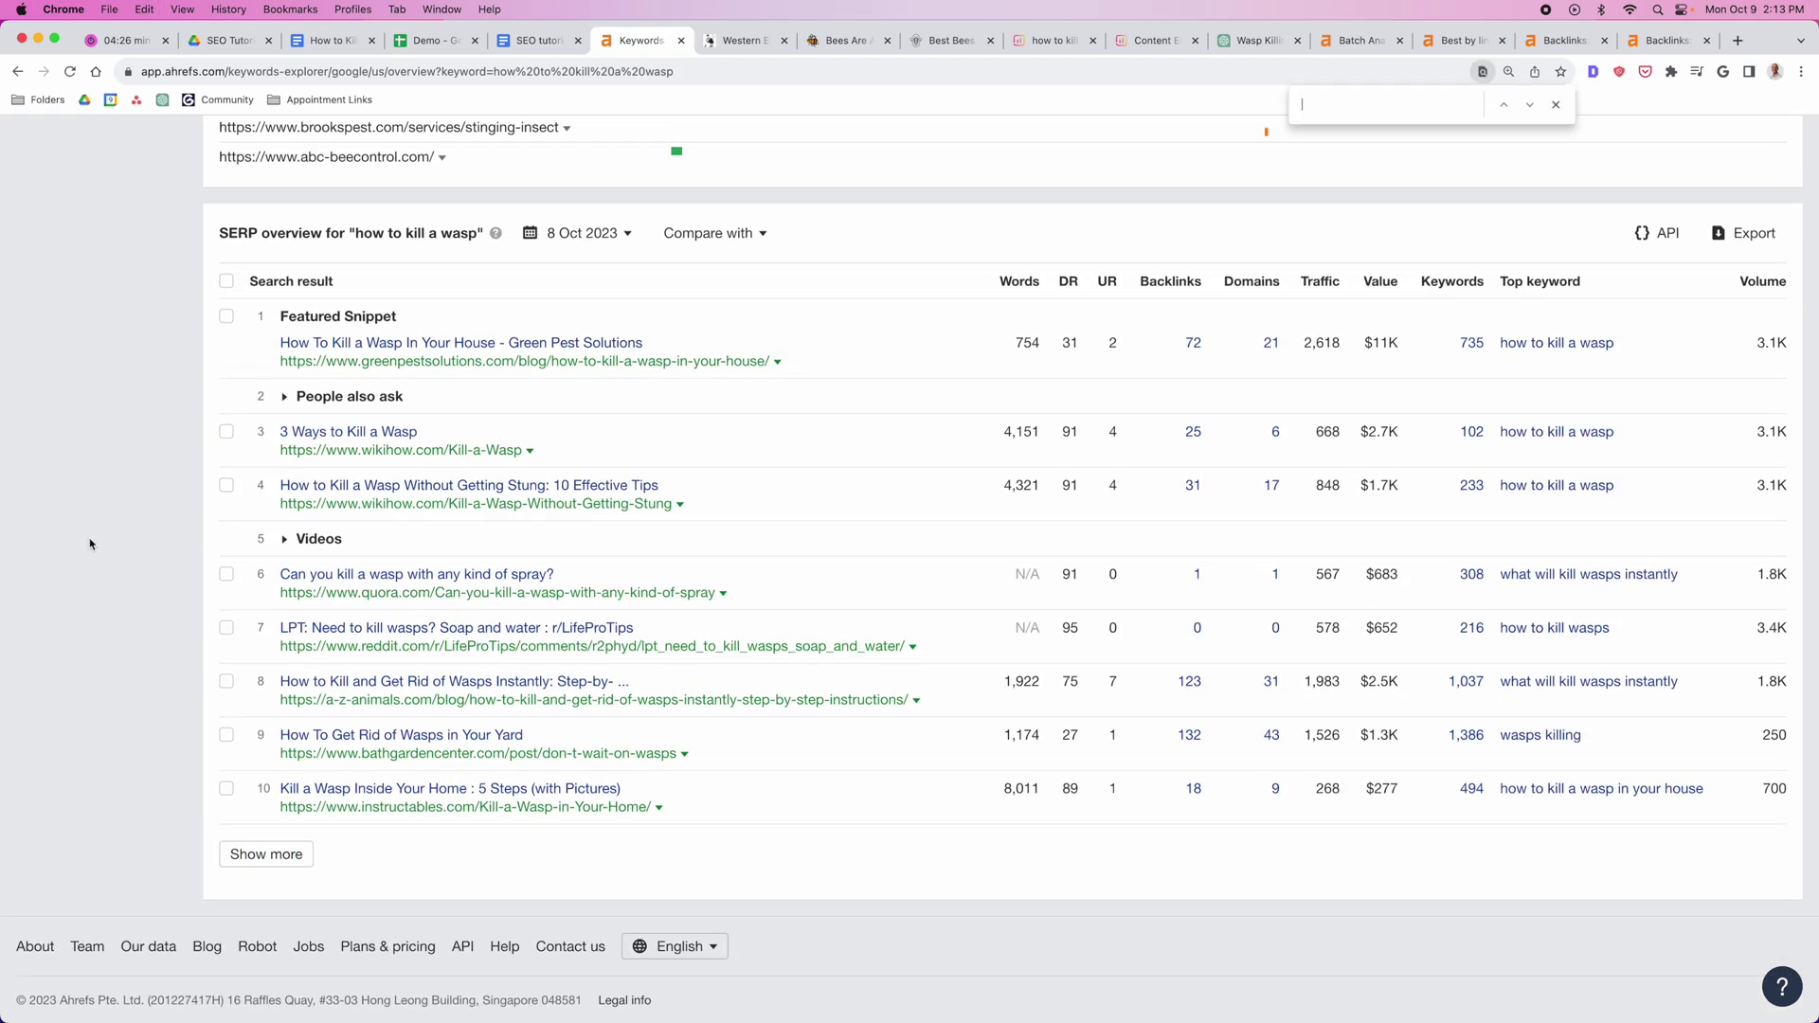
pyautogui.scroll(-20, 1021, 507)
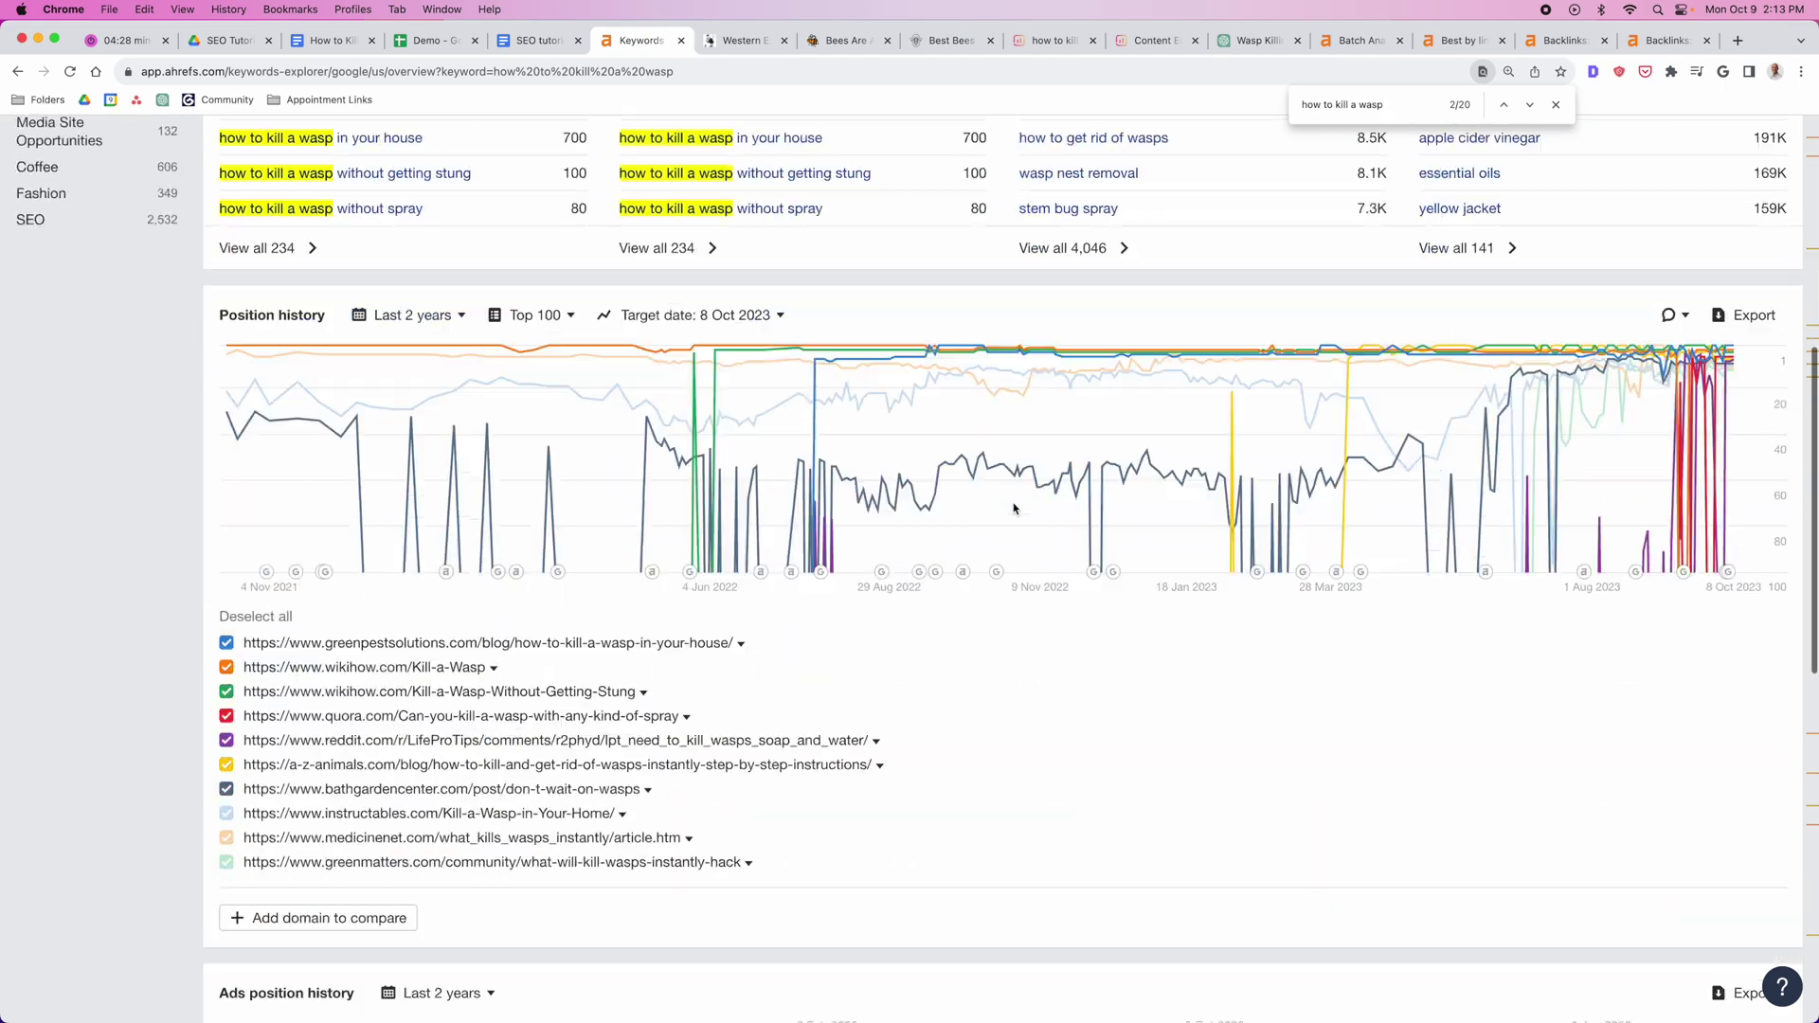
pyautogui.scroll(1, 1020, 507)
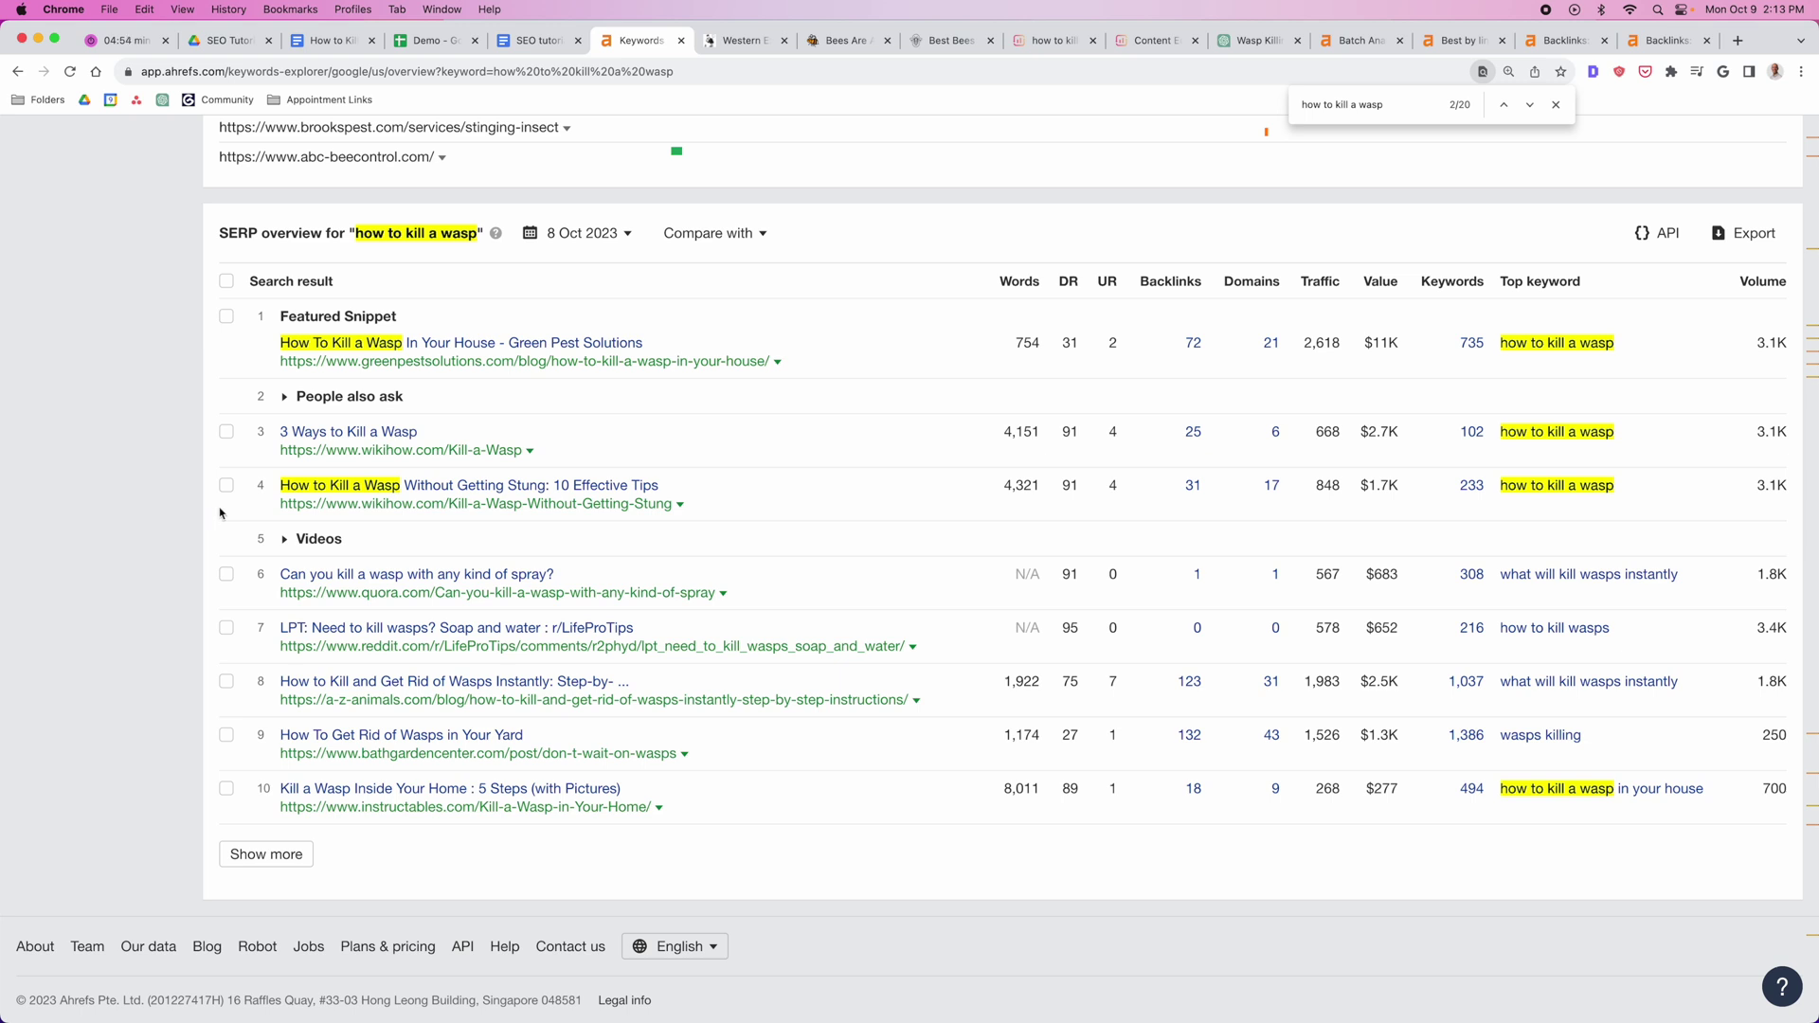
pyautogui.click(223, 321)
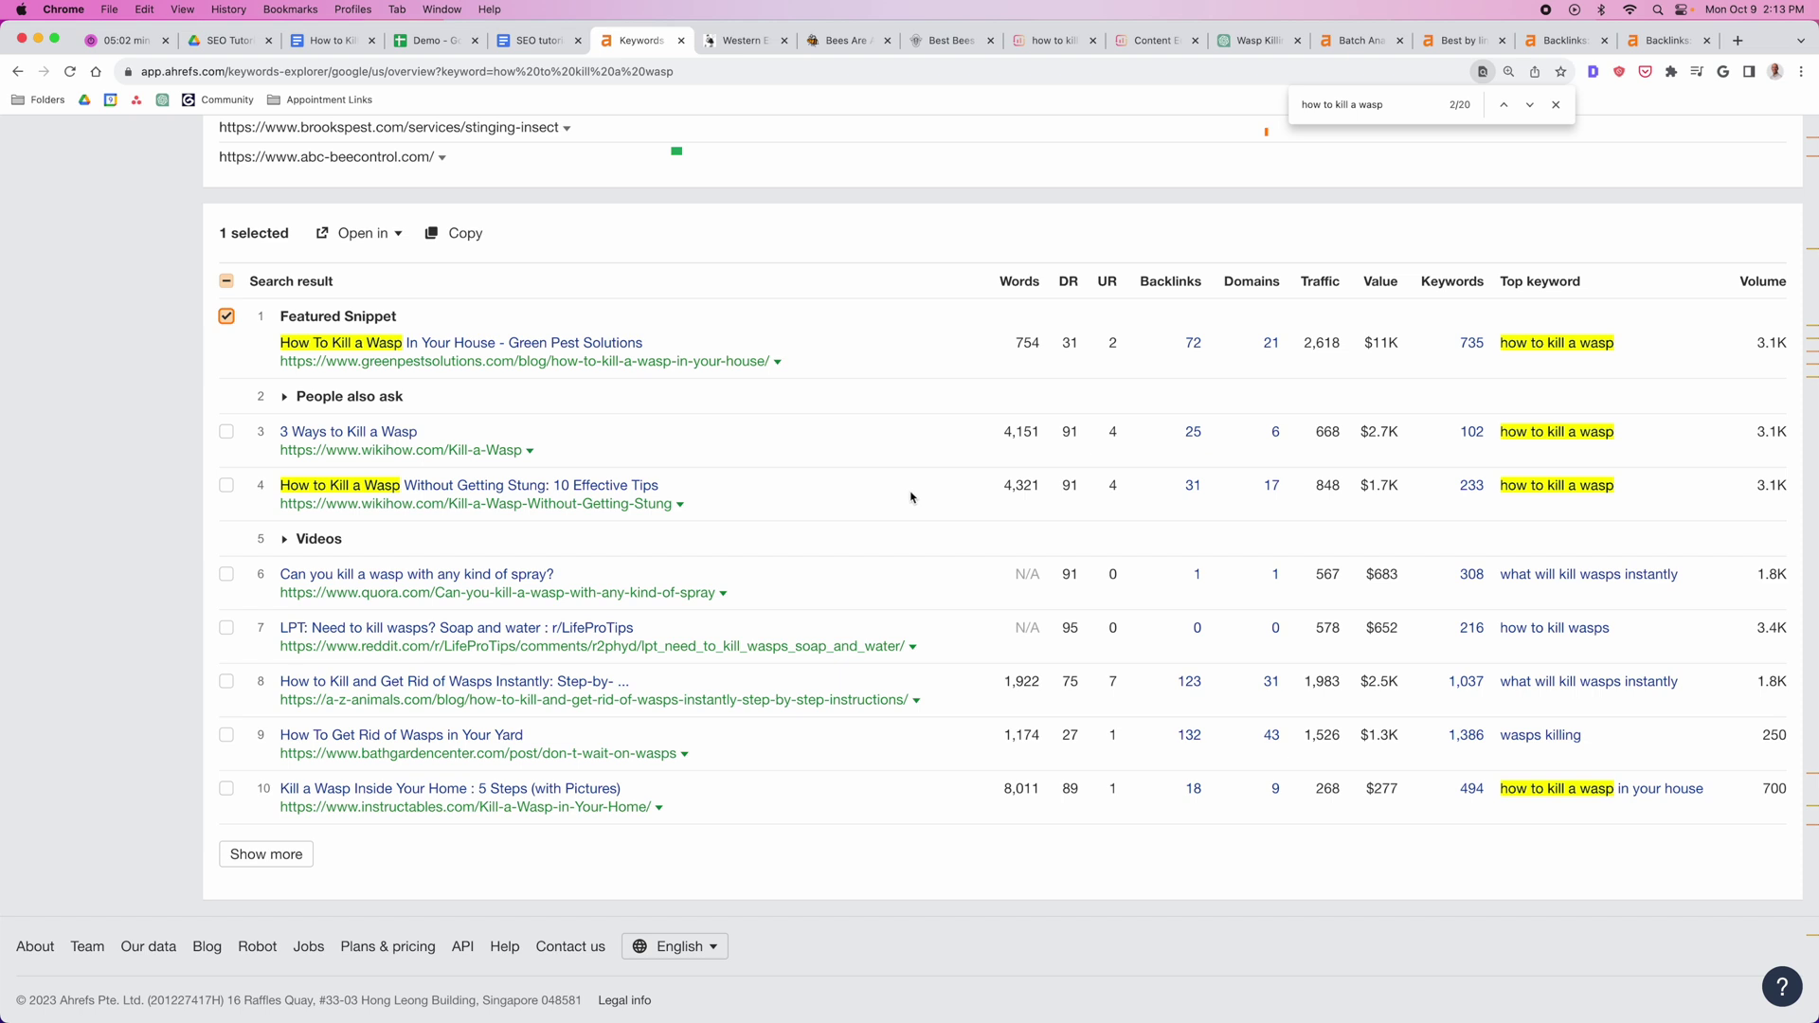
# Step: Select the Quora wasp-spray, Reddit soap-and-water and yard wasp results in the SERP table
pyautogui.click(227, 574)
pyautogui.click(227, 628)
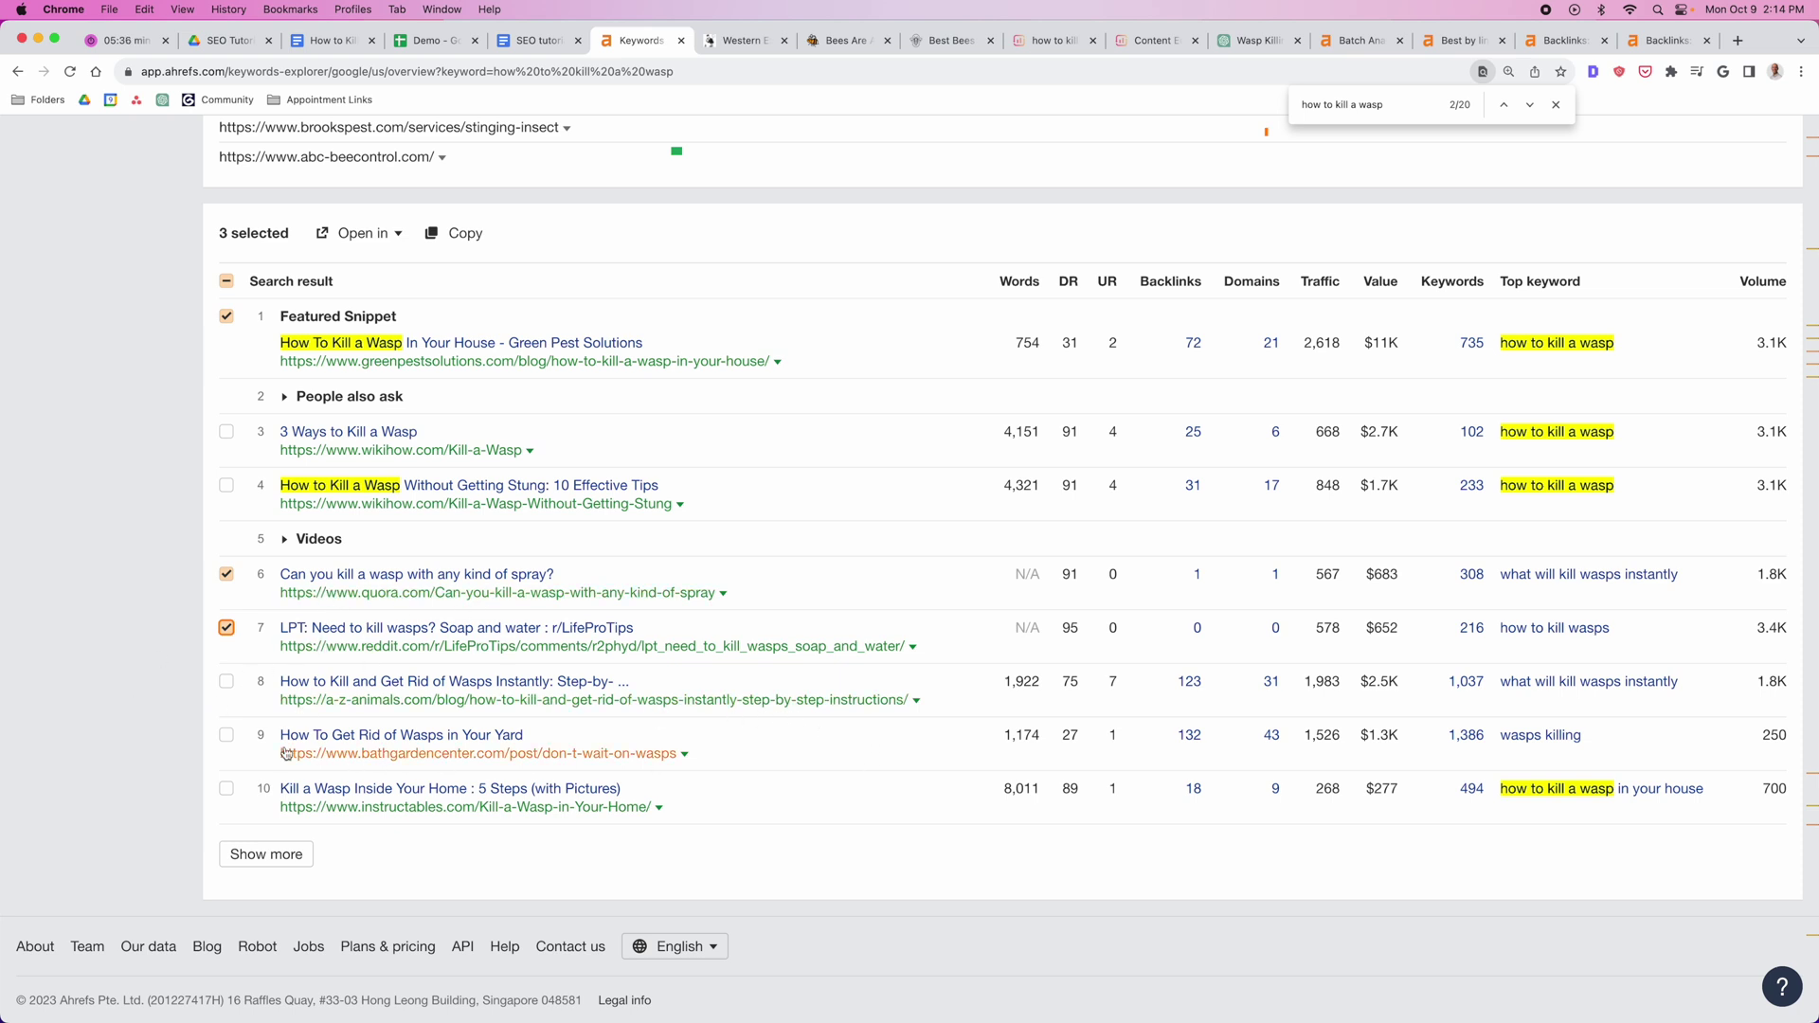
pyautogui.click(226, 735)
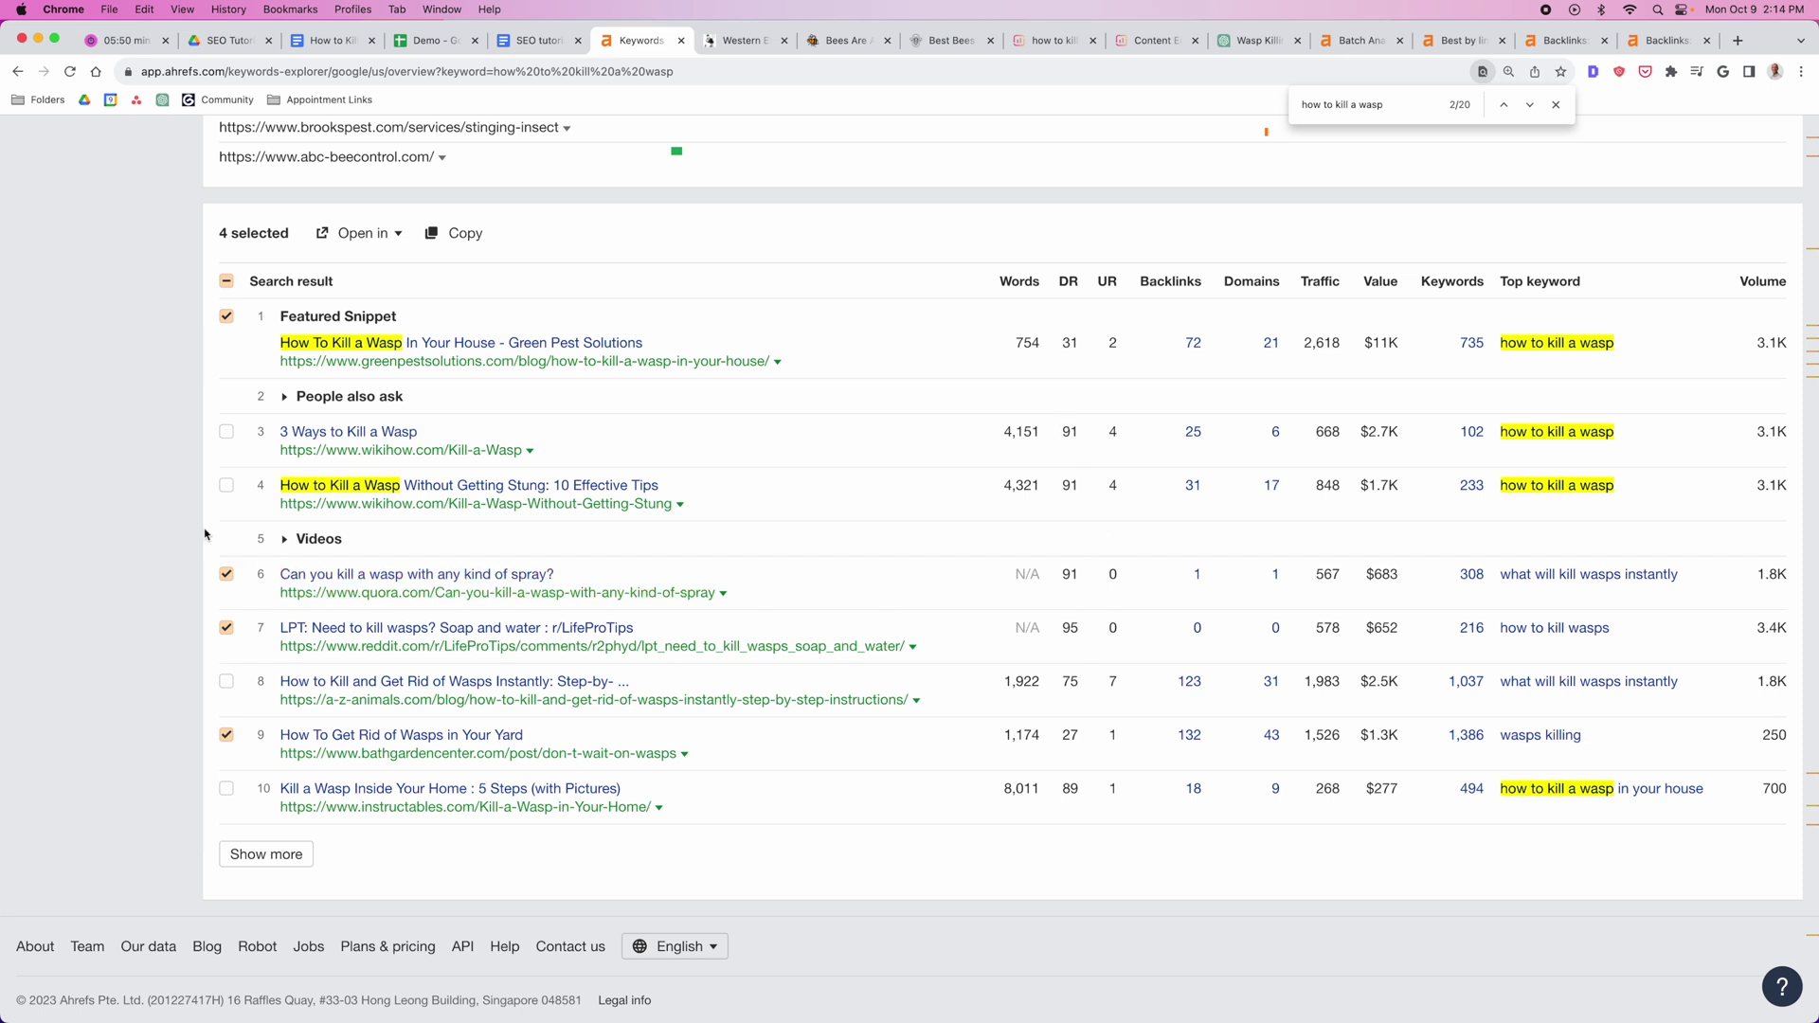
# Step: Clear all selections, then tick only the wikiHow results ranking 3rd and 4th
pyautogui.click(227, 282)
pyautogui.click(227, 281)
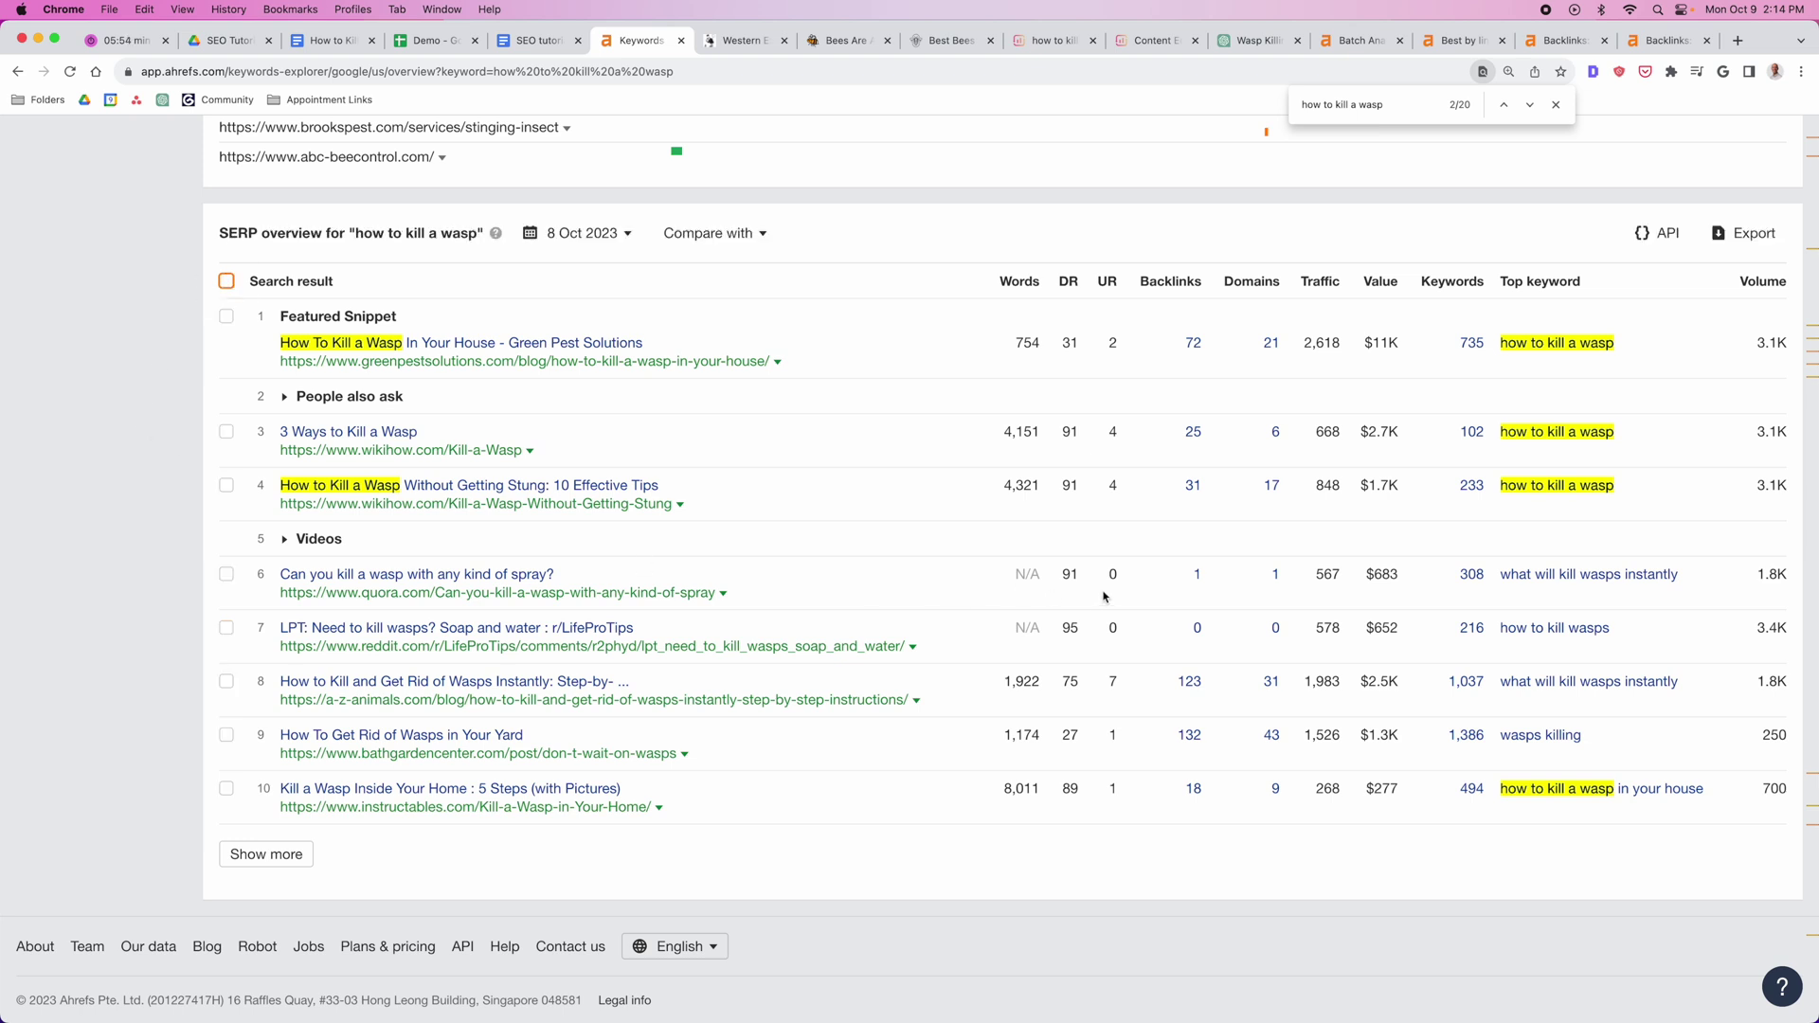
pyautogui.click(228, 433)
pyautogui.click(227, 486)
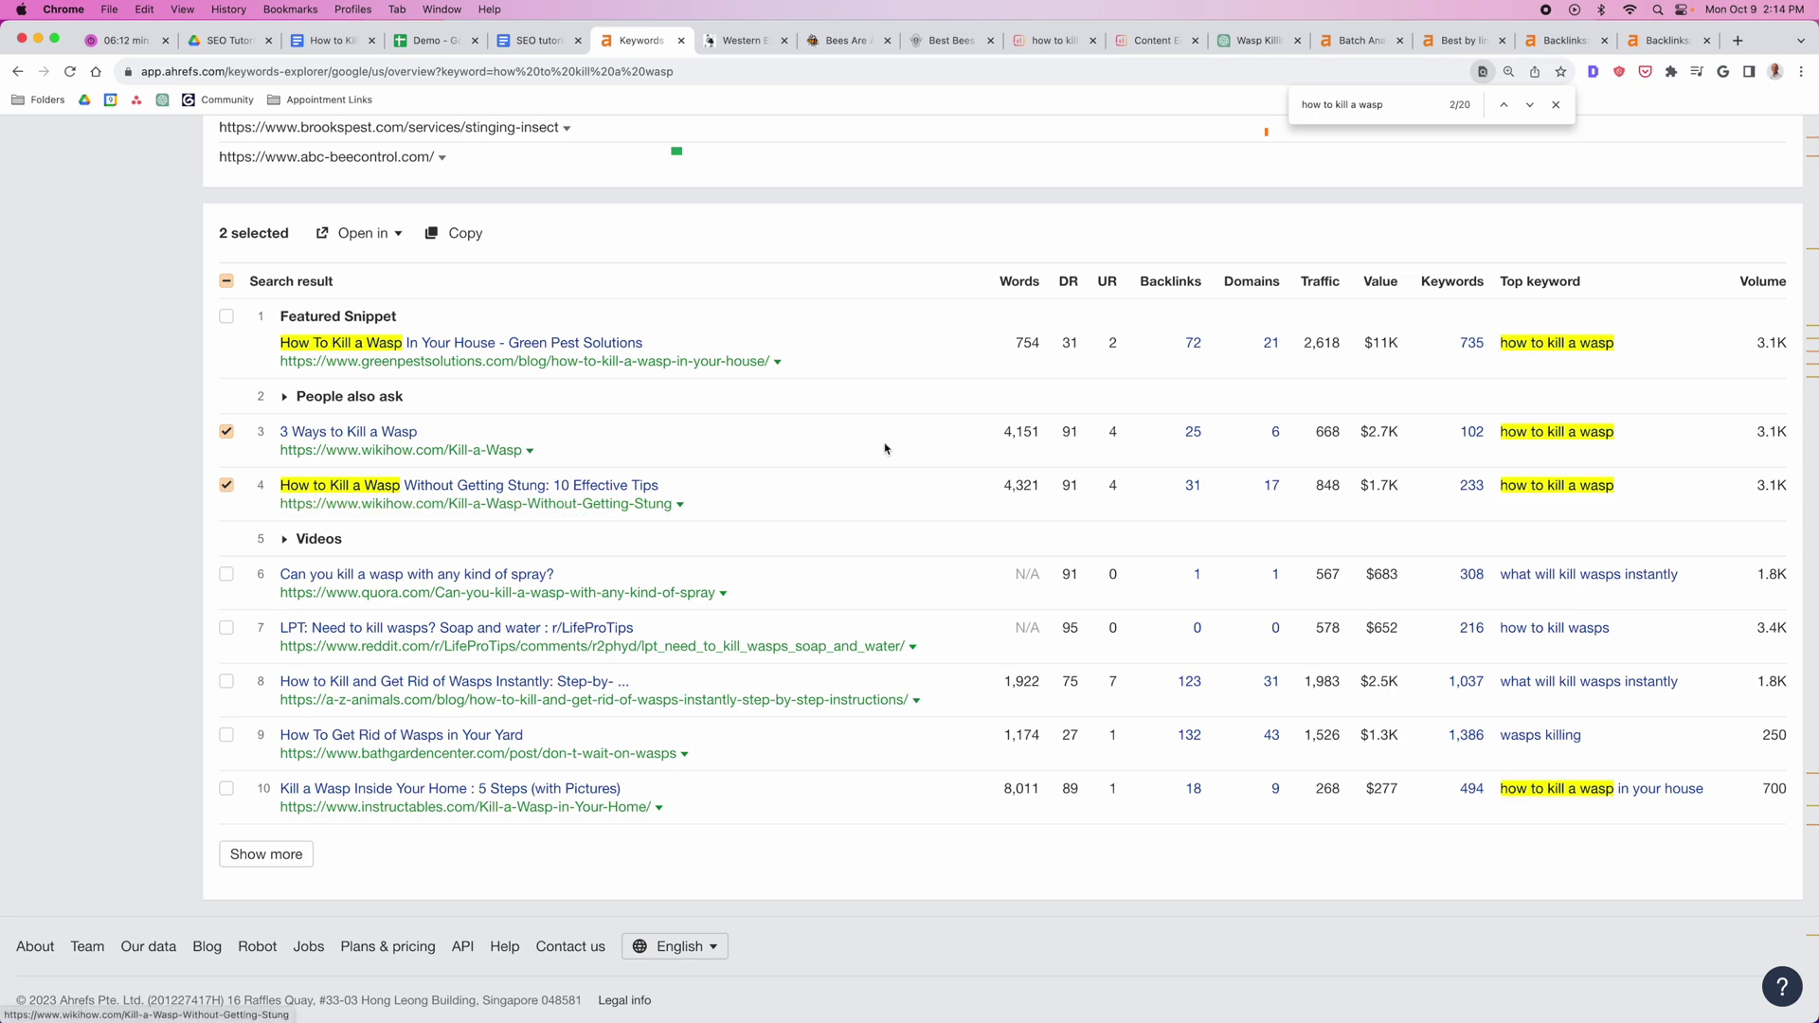
# Step: Clear the 'how to kill a wasp' find query, close the find bar, and open the Demo keyword list
pyautogui.scroll(1, 933, 473)
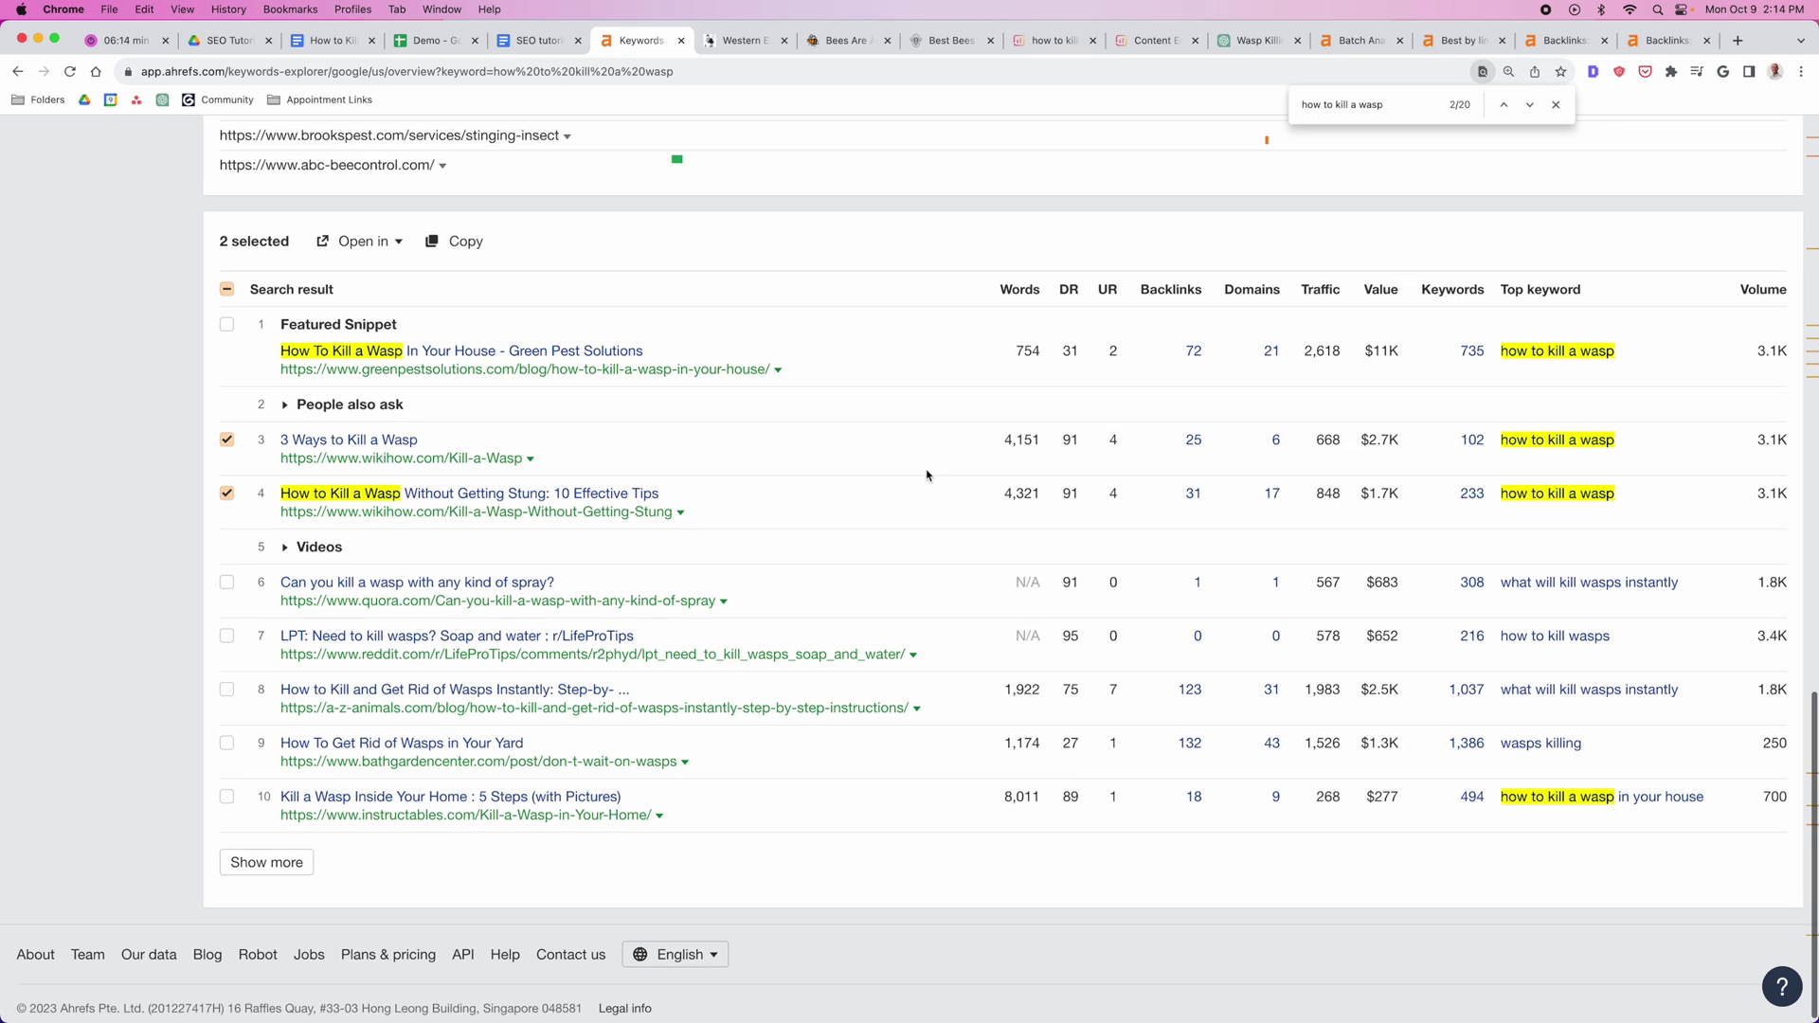
pyautogui.scroll(20, 927, 474)
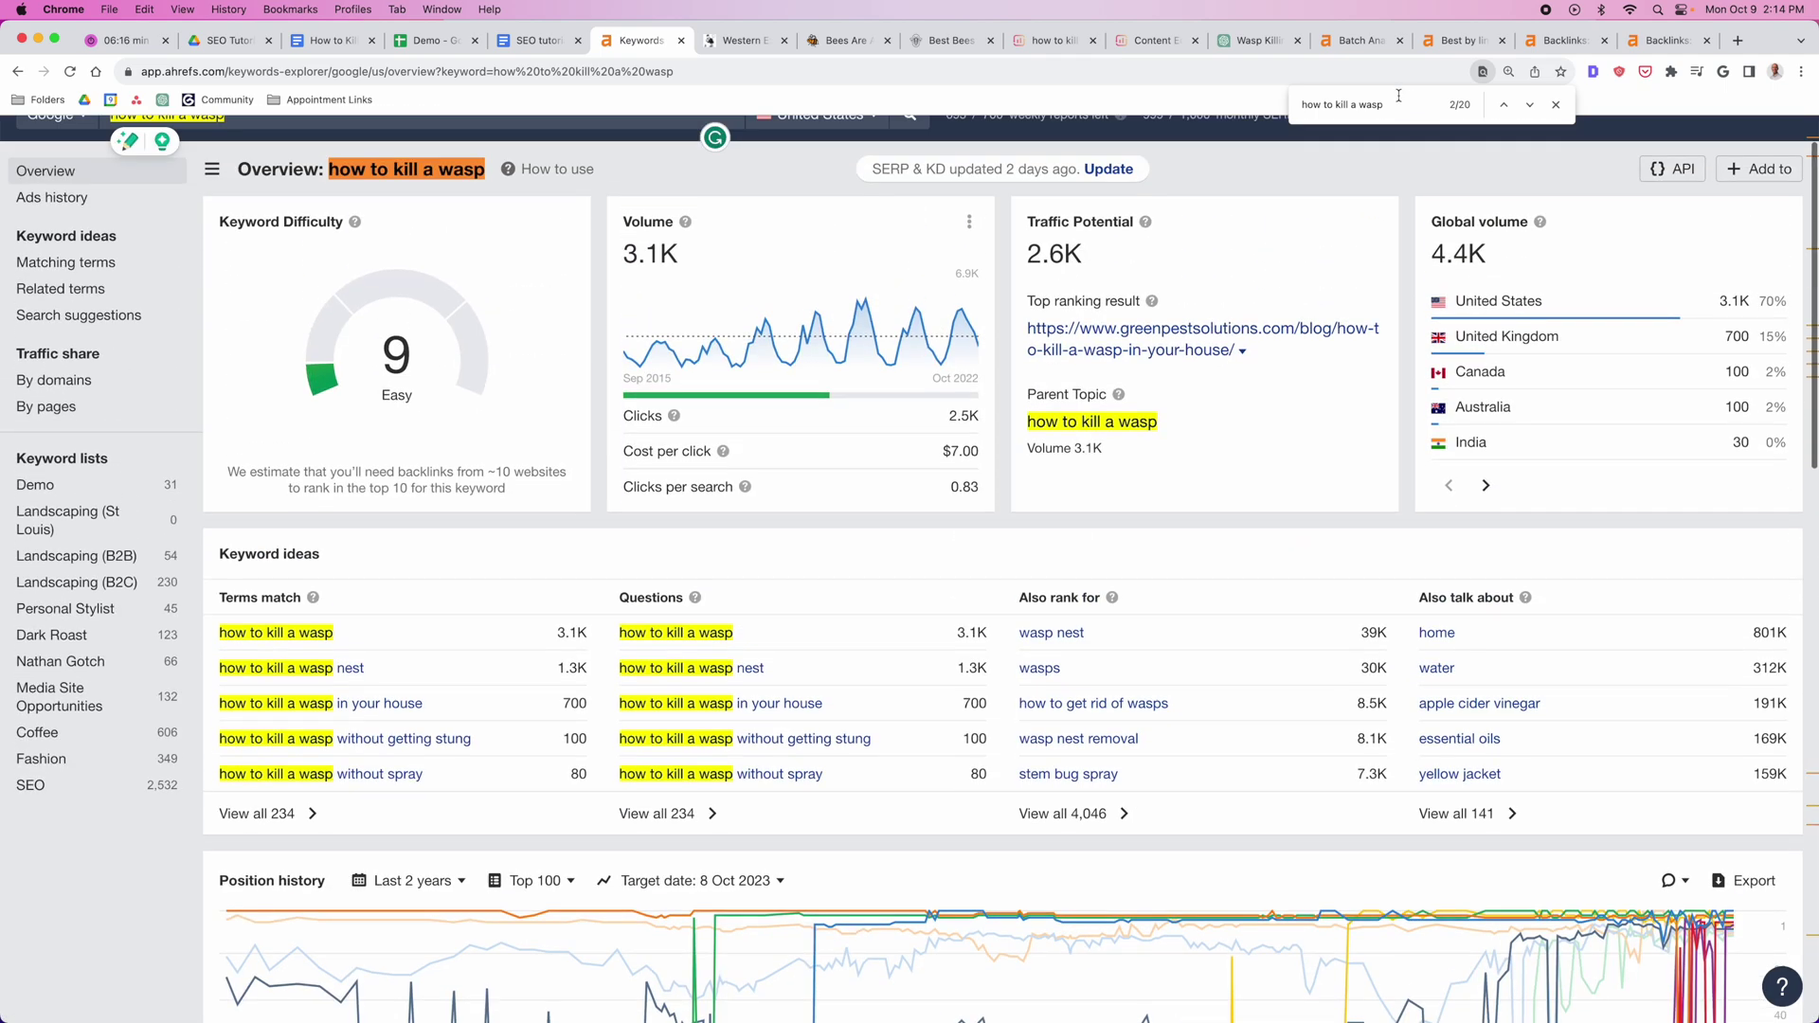
pyautogui.press('super+a')
pyautogui.press('BackSpace')
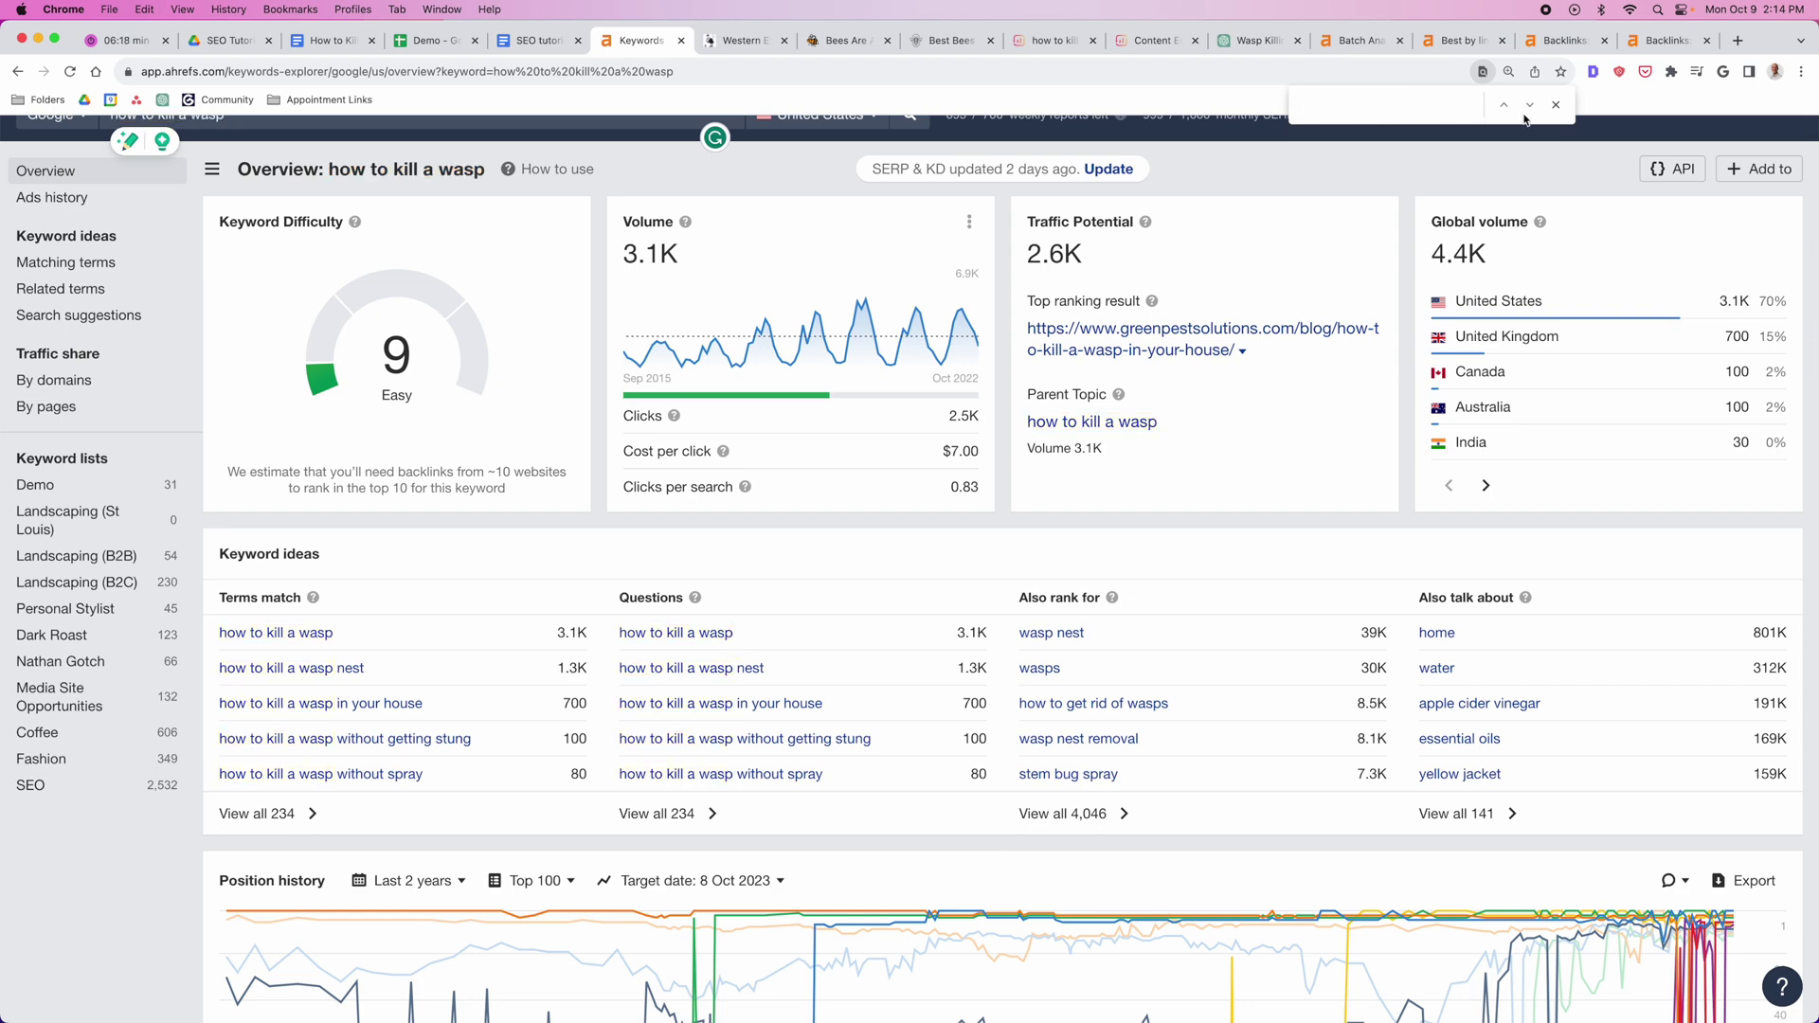
pyautogui.click(1556, 105)
pyautogui.scroll(2, 391, 195)
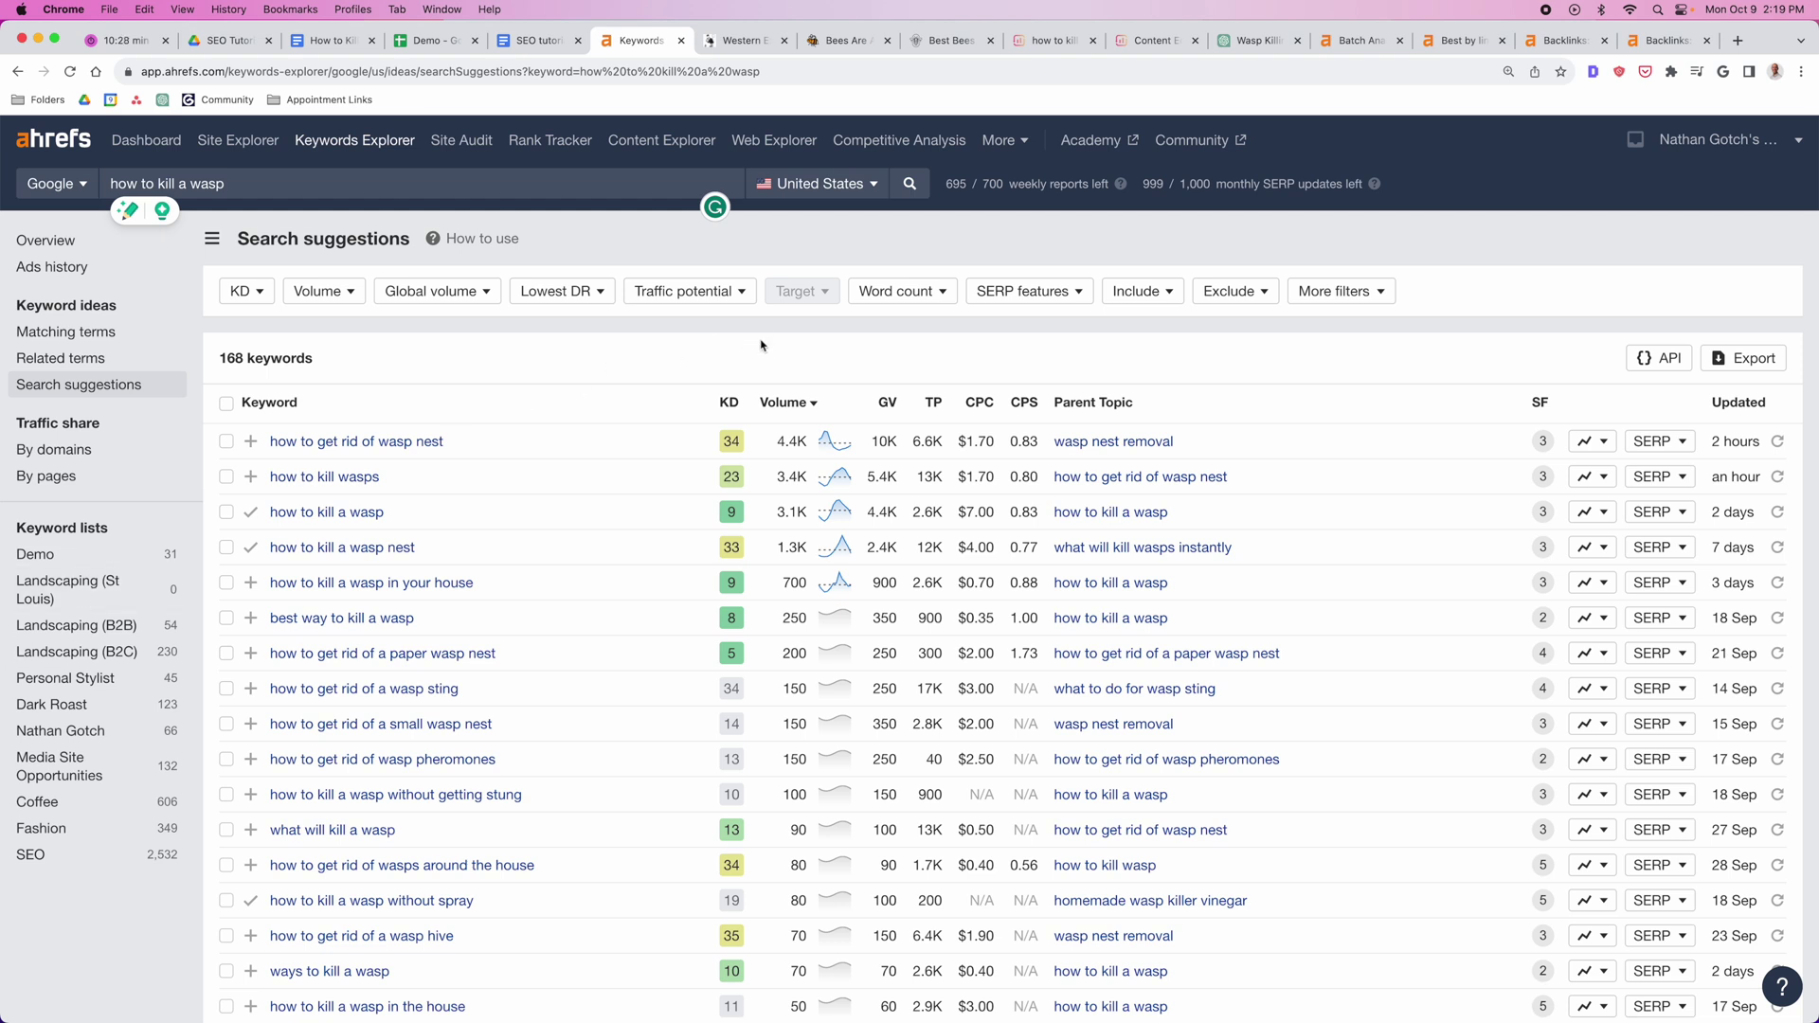
pyautogui.click(106, 557)
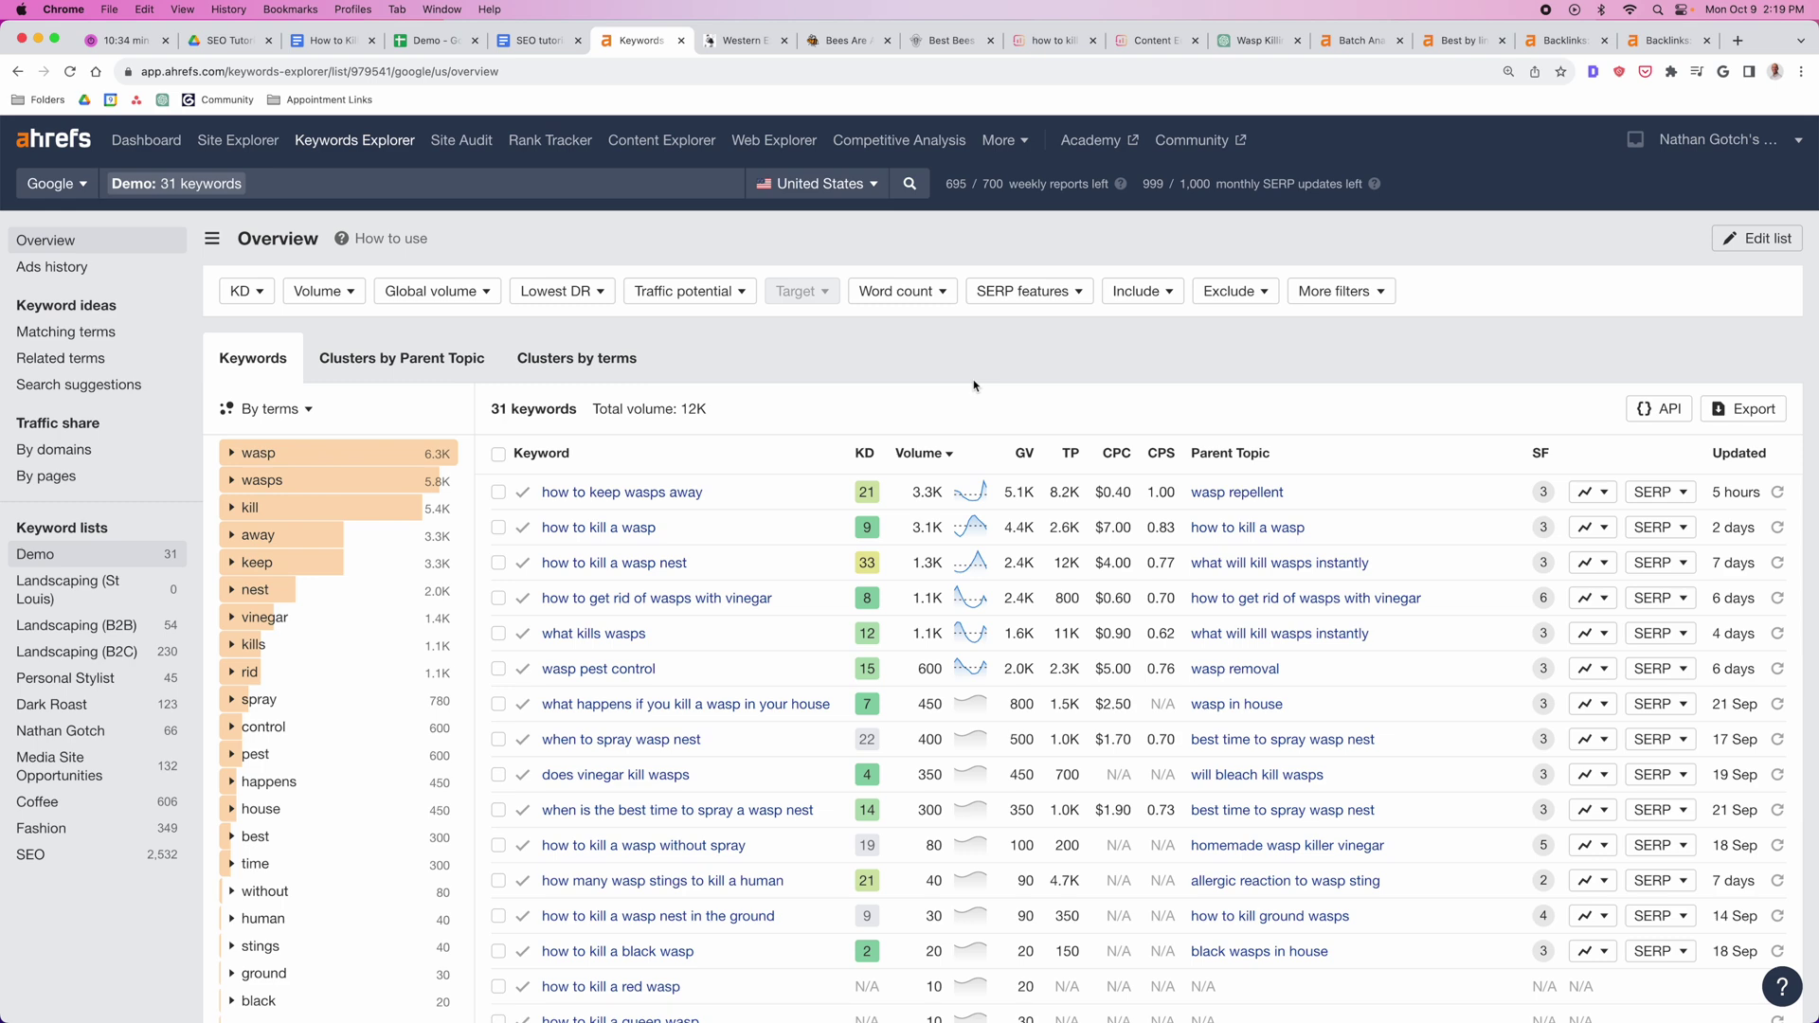
# Step: Browse the Demo list, unticking 'how to kill a wasp' and ticking 'how to get rid of wasps with vinegar'
pyautogui.scroll(-5, 976, 385)
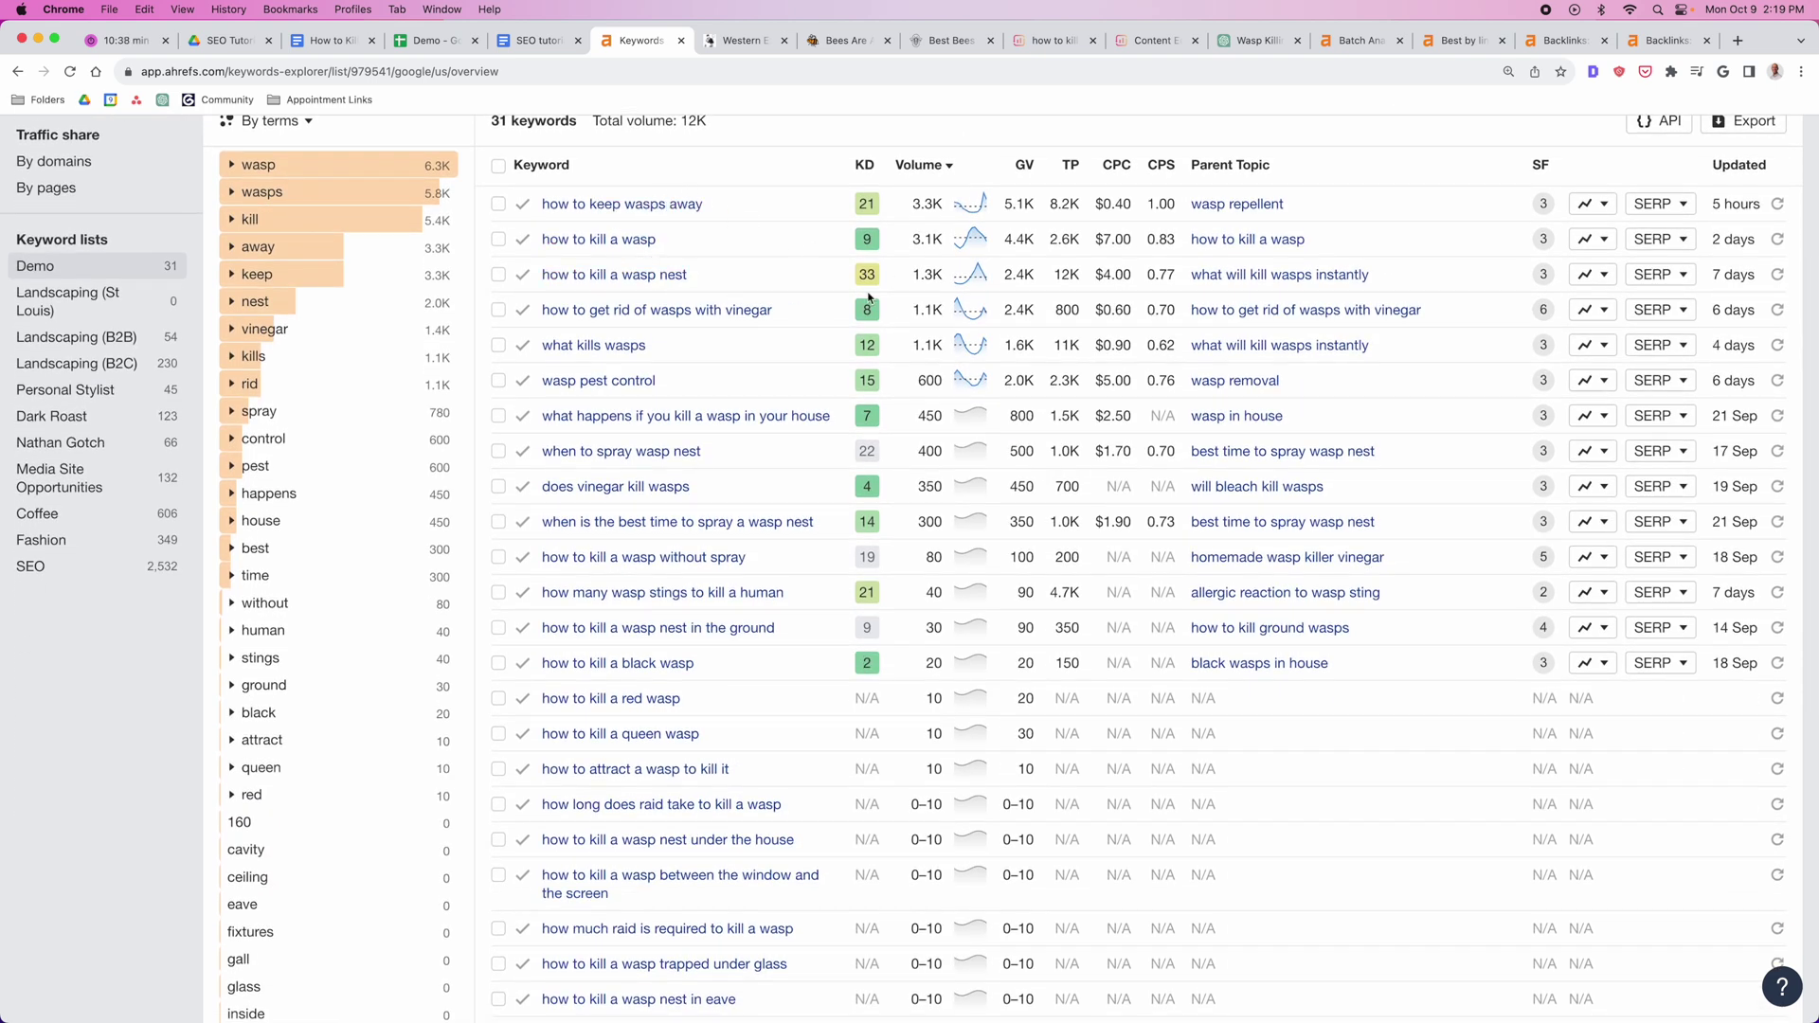
pyautogui.scroll(1, 663, 280)
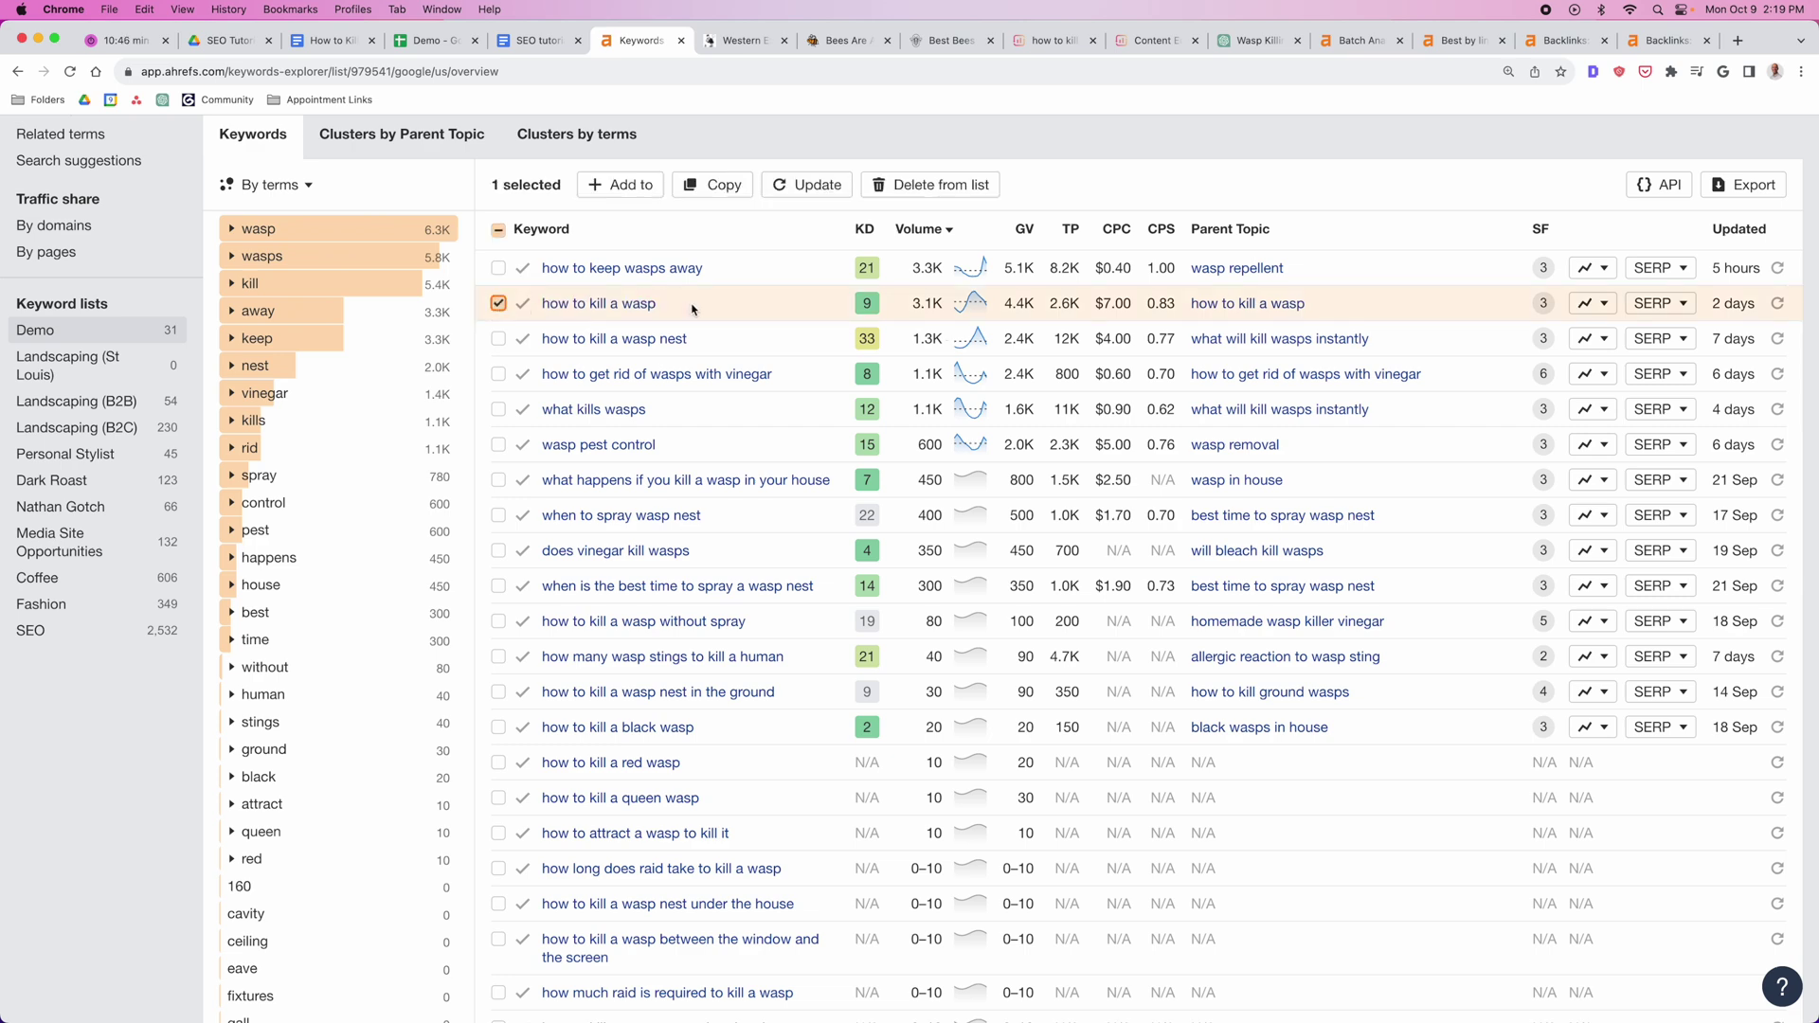
pyautogui.scroll(-1, 787, 317)
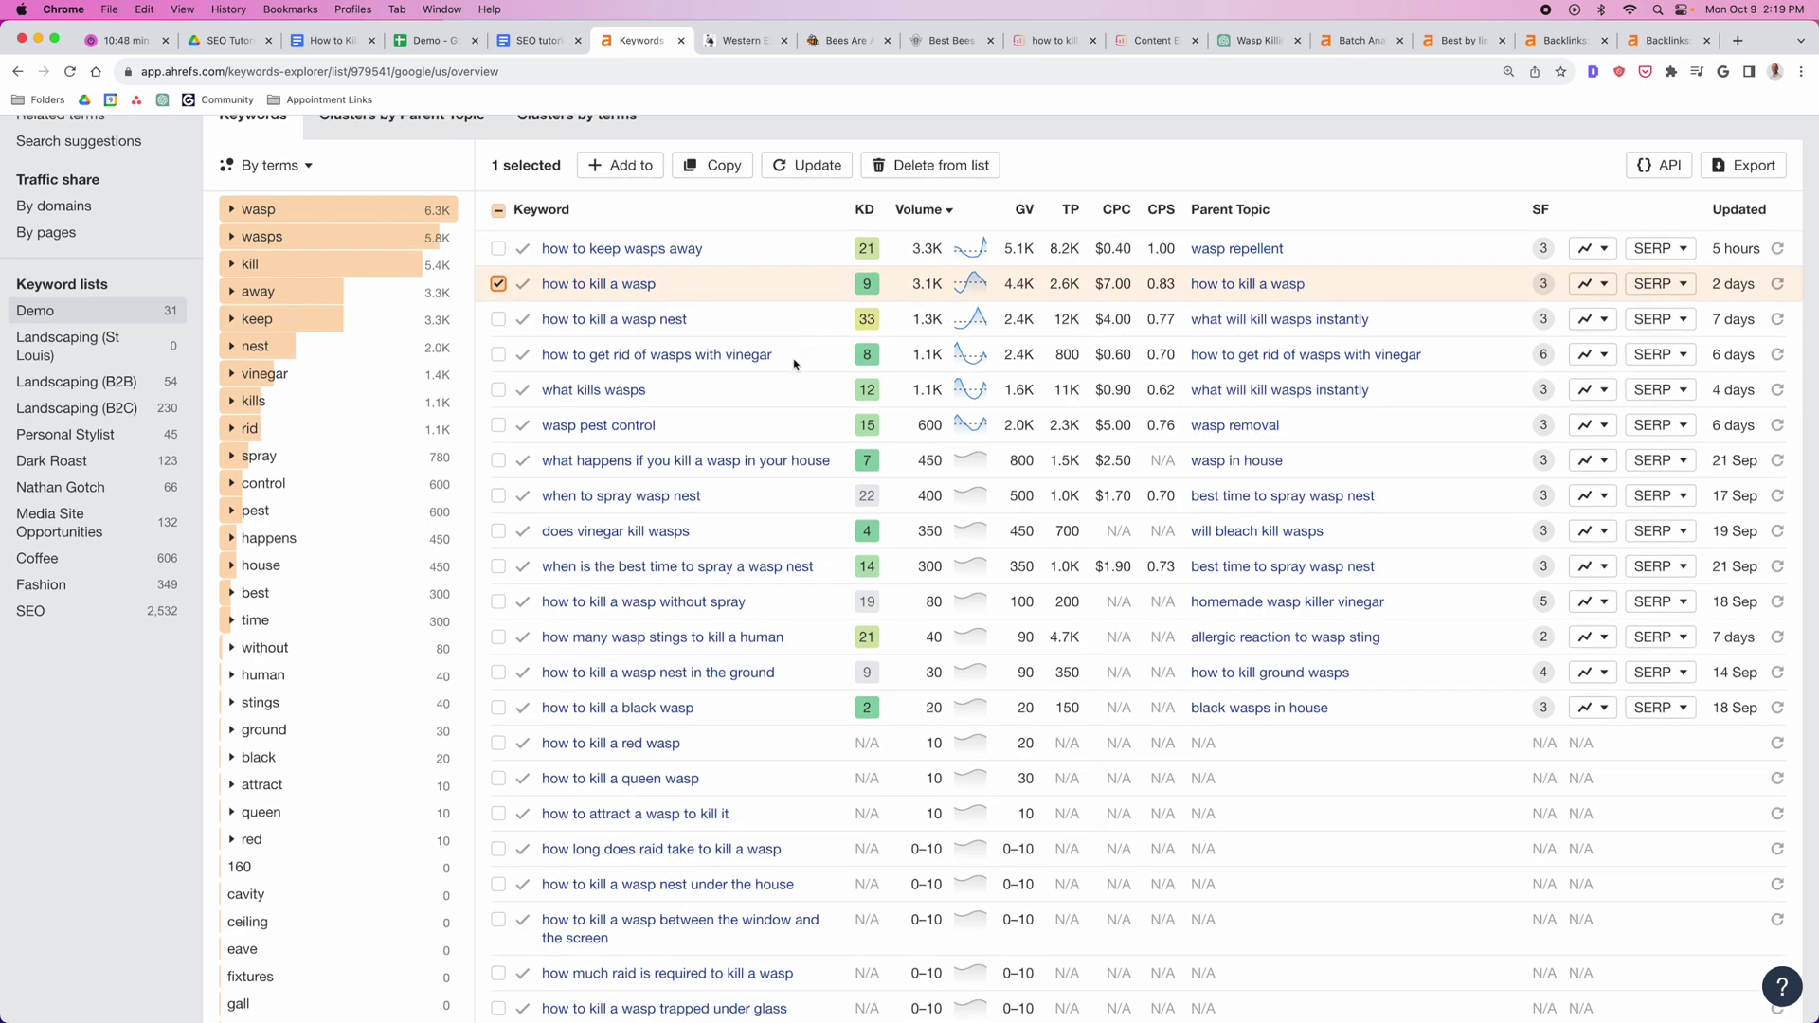
pyautogui.click(499, 284)
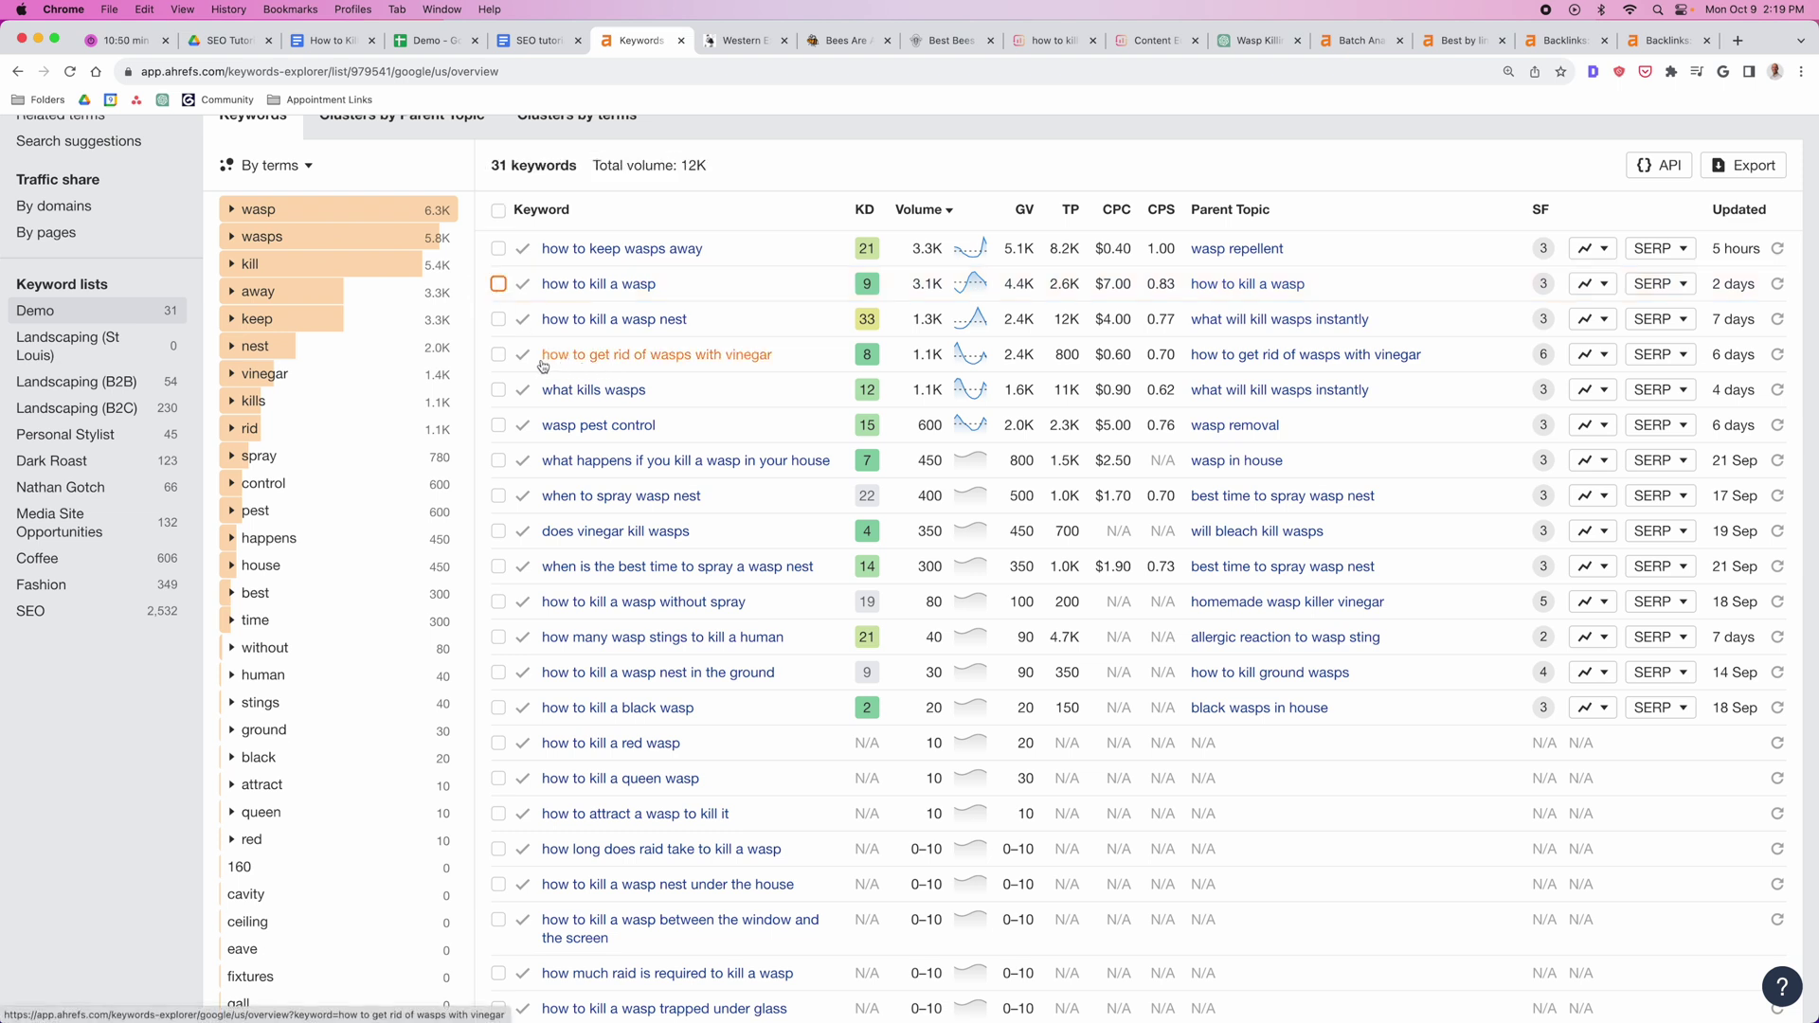
pyautogui.click(498, 354)
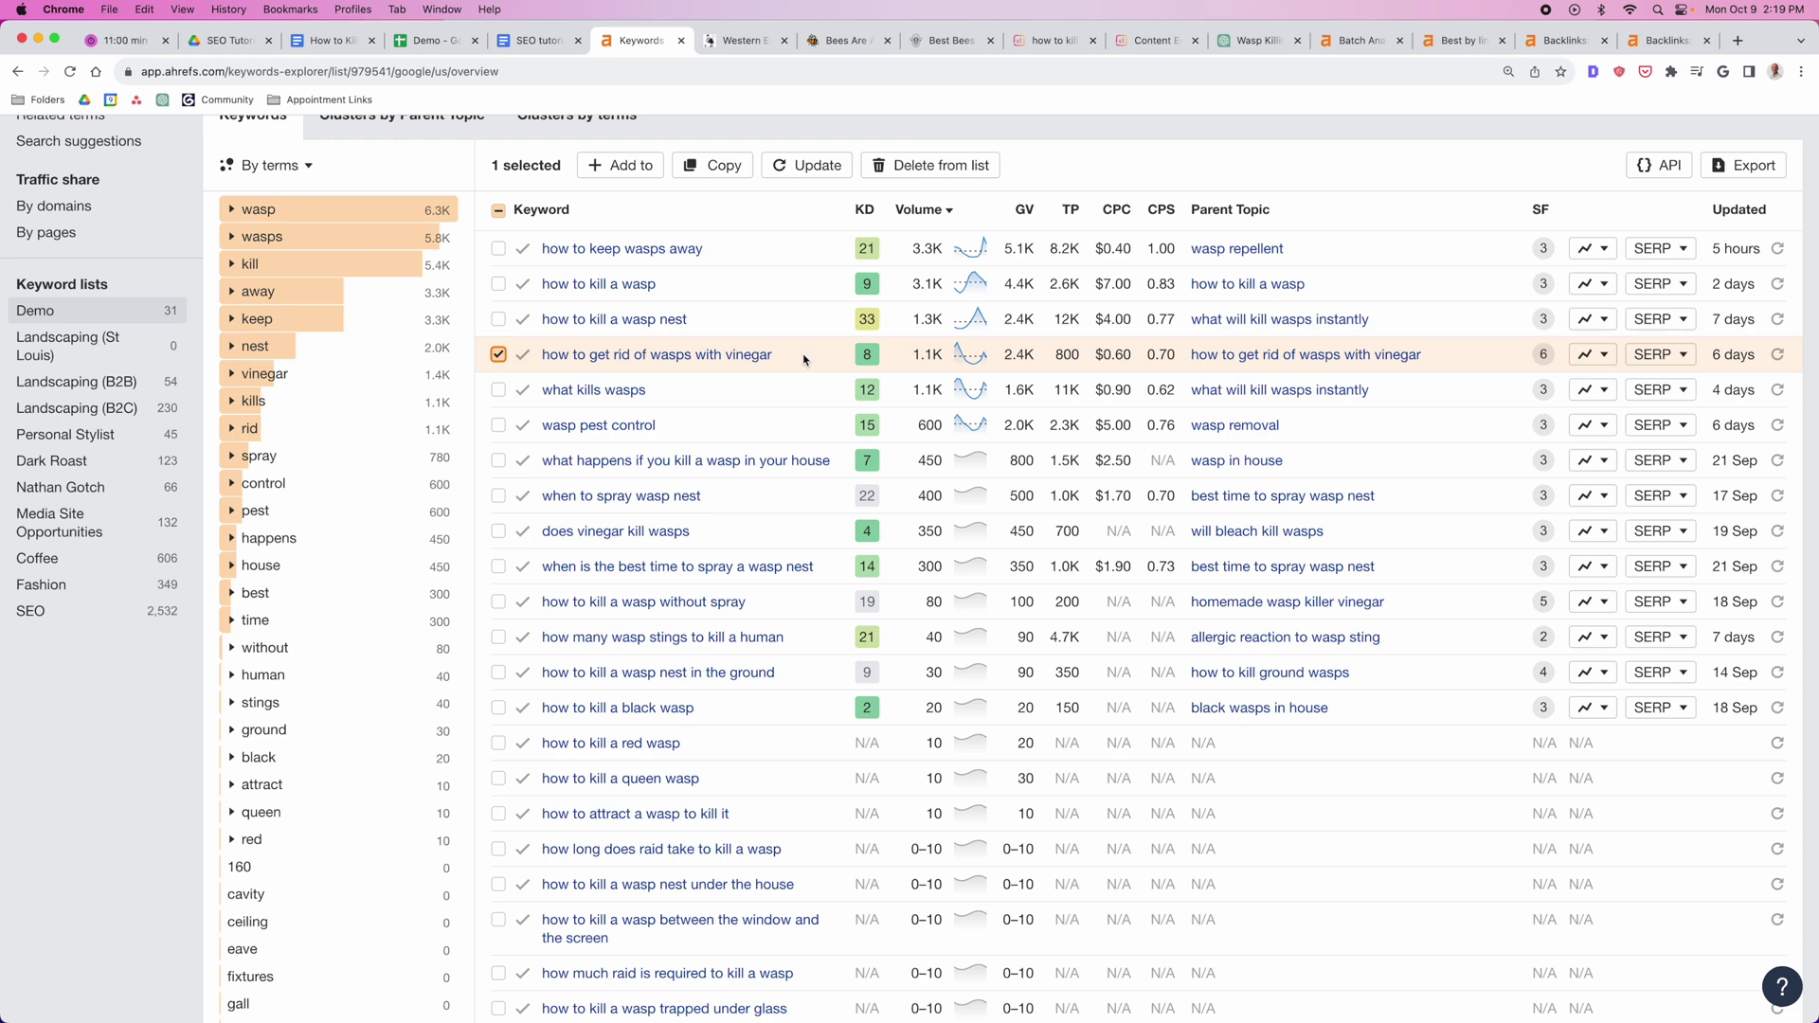
pyautogui.scroll(-1, 804, 360)
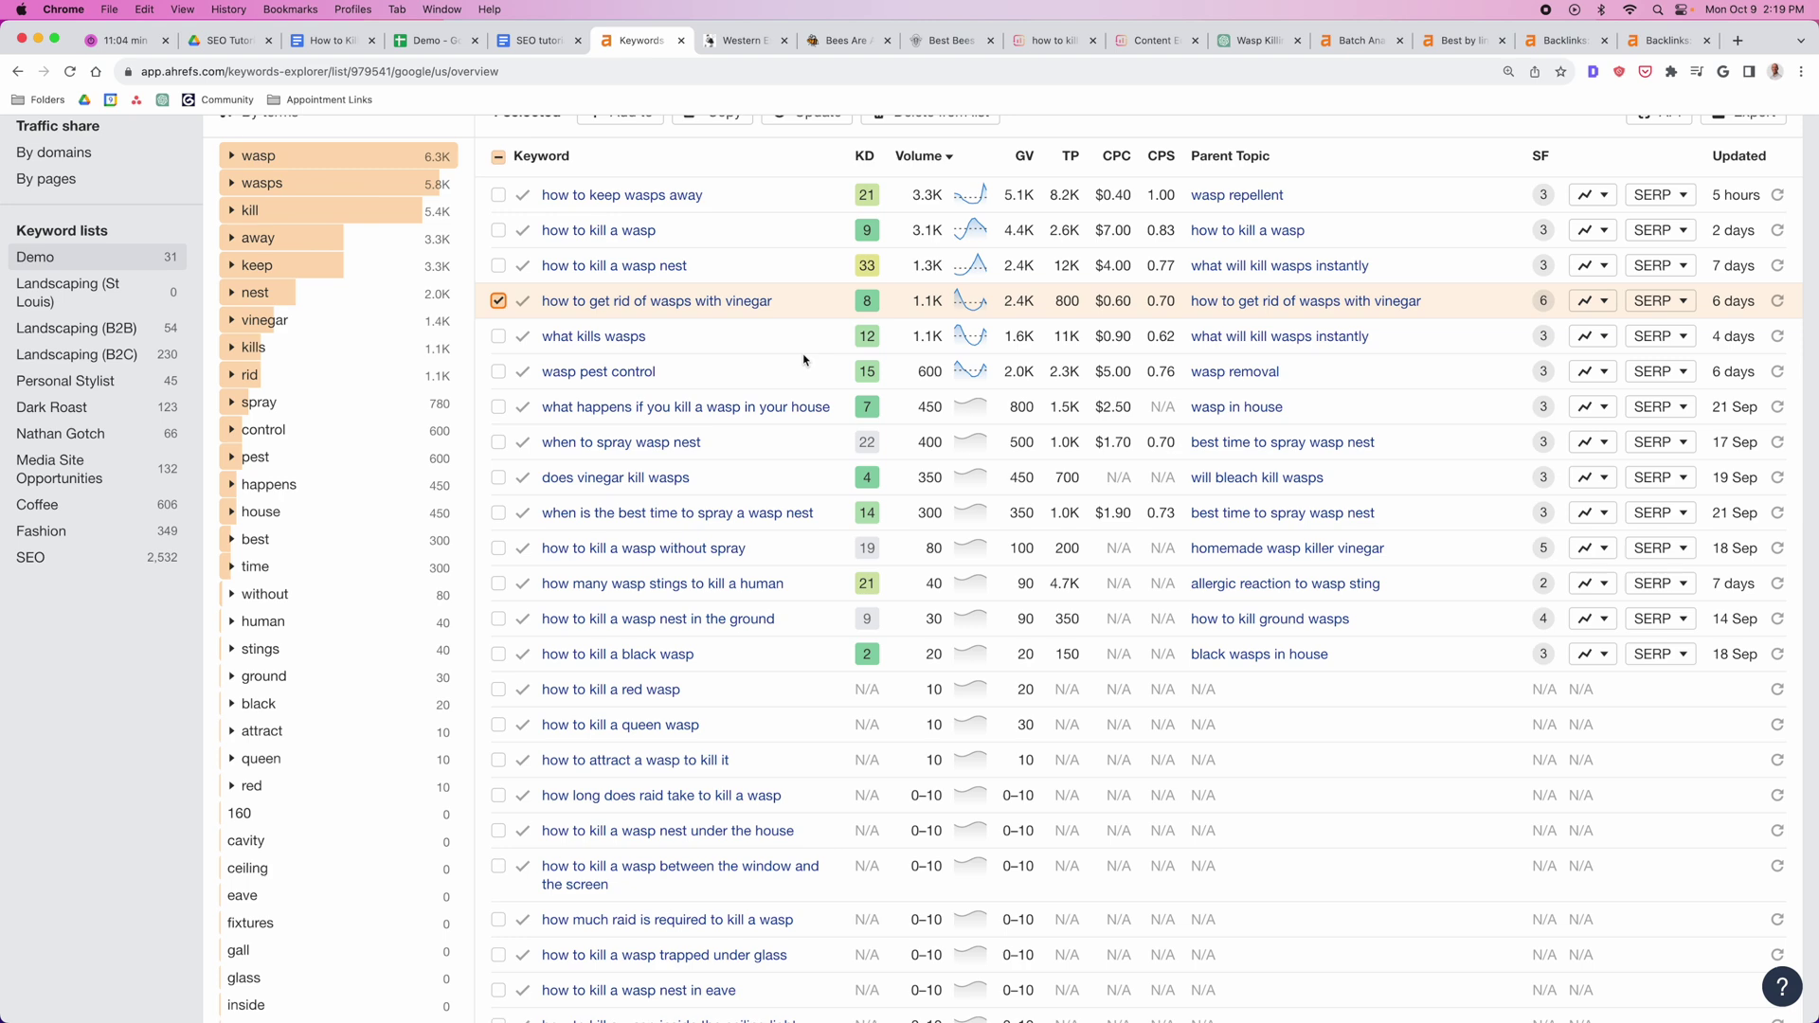
pyautogui.scroll(3, 803, 359)
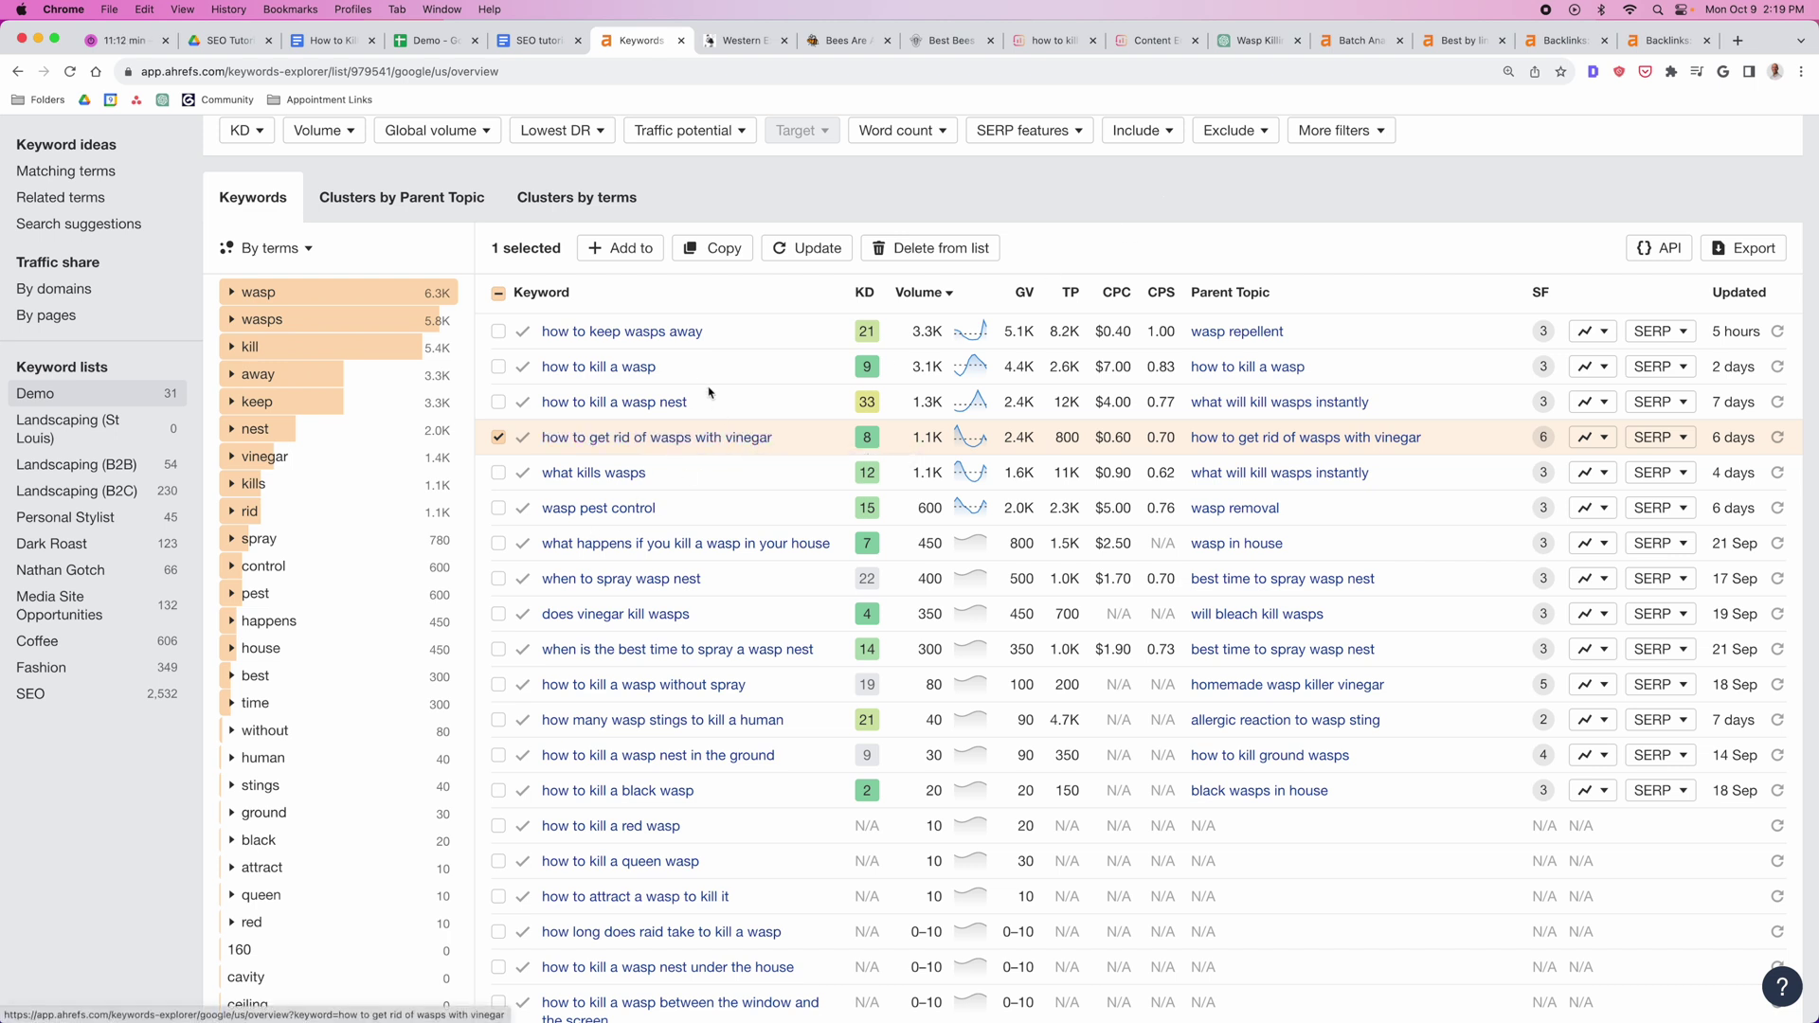
pyautogui.scroll(-1, 834, 439)
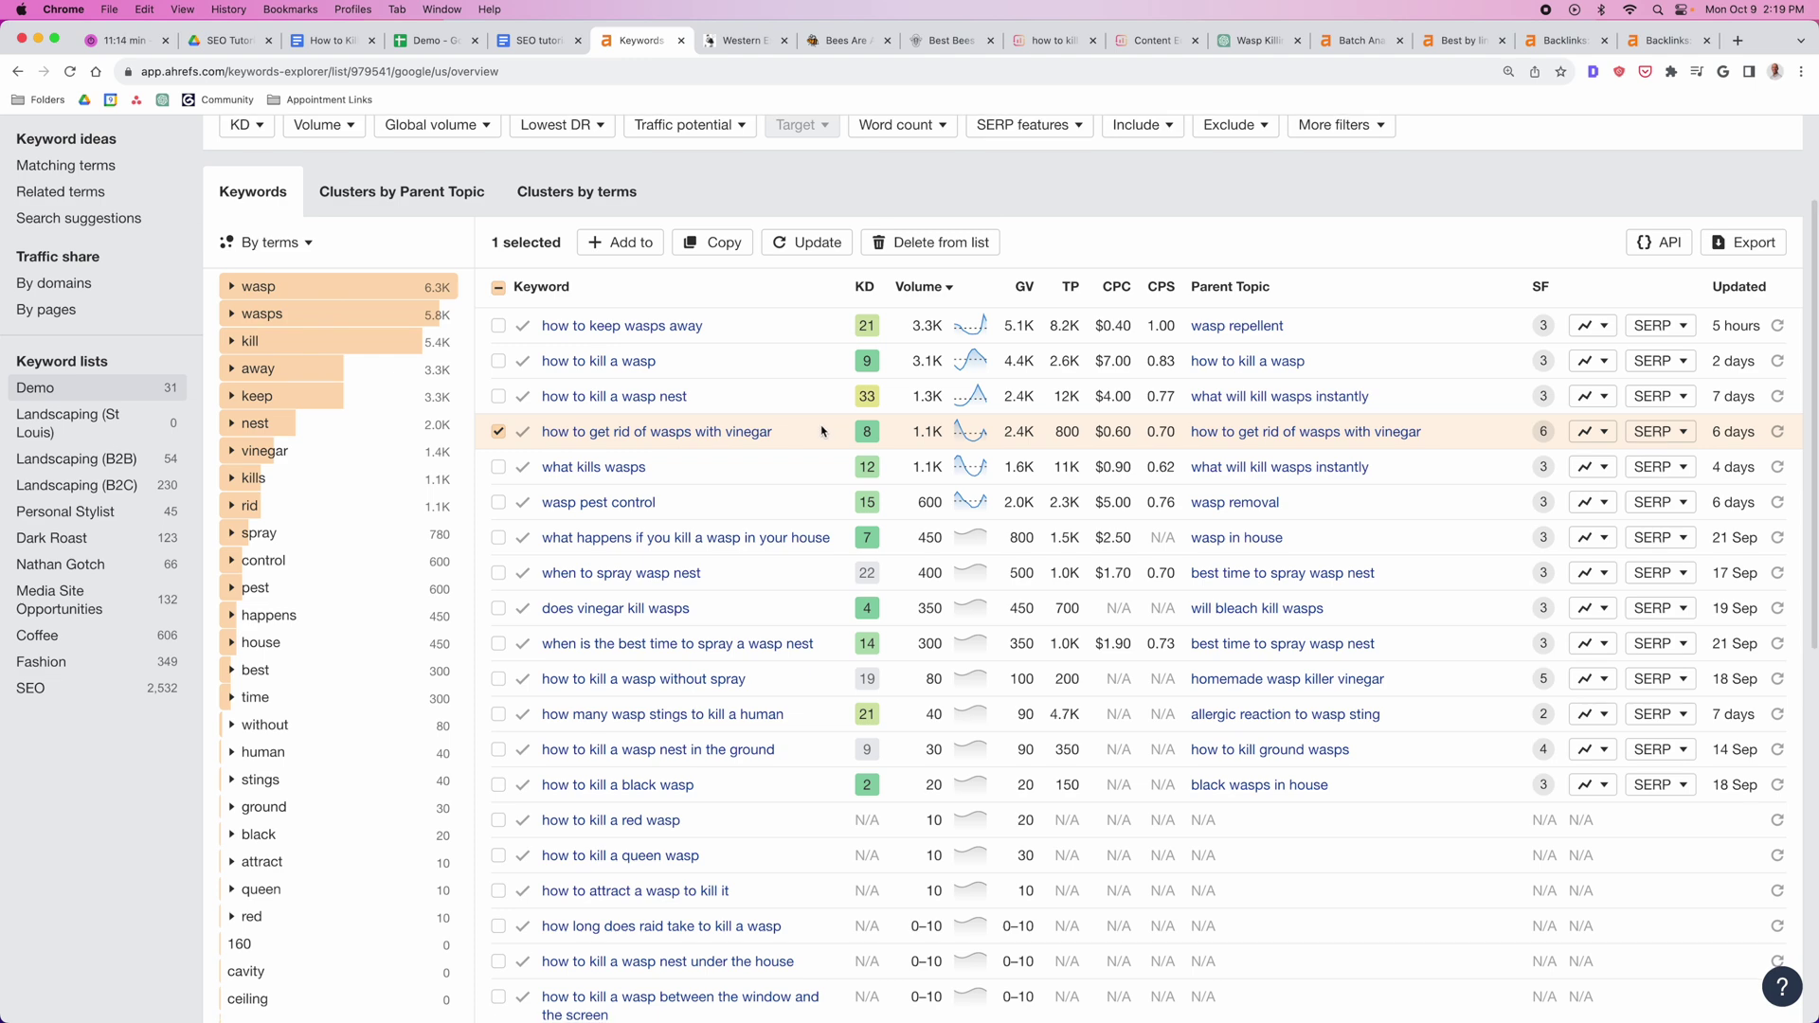
pyautogui.scroll(-1, 817, 433)
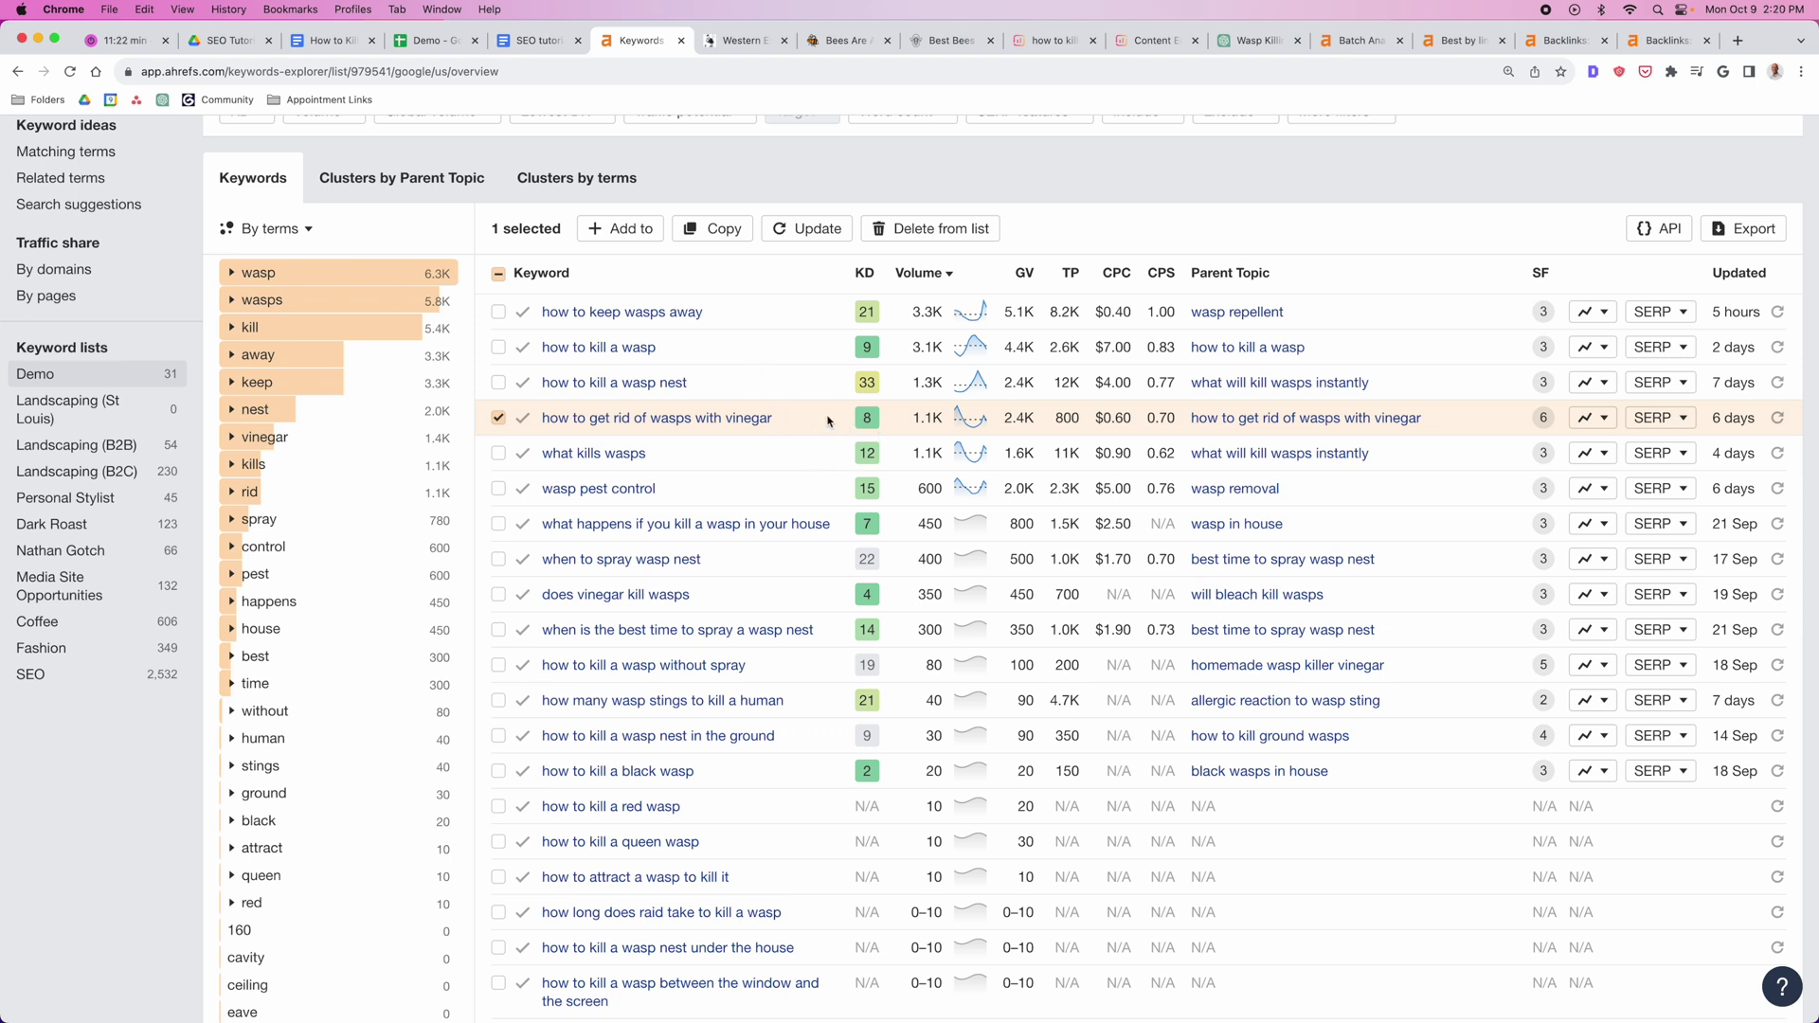
pyautogui.scroll(-2, 828, 422)
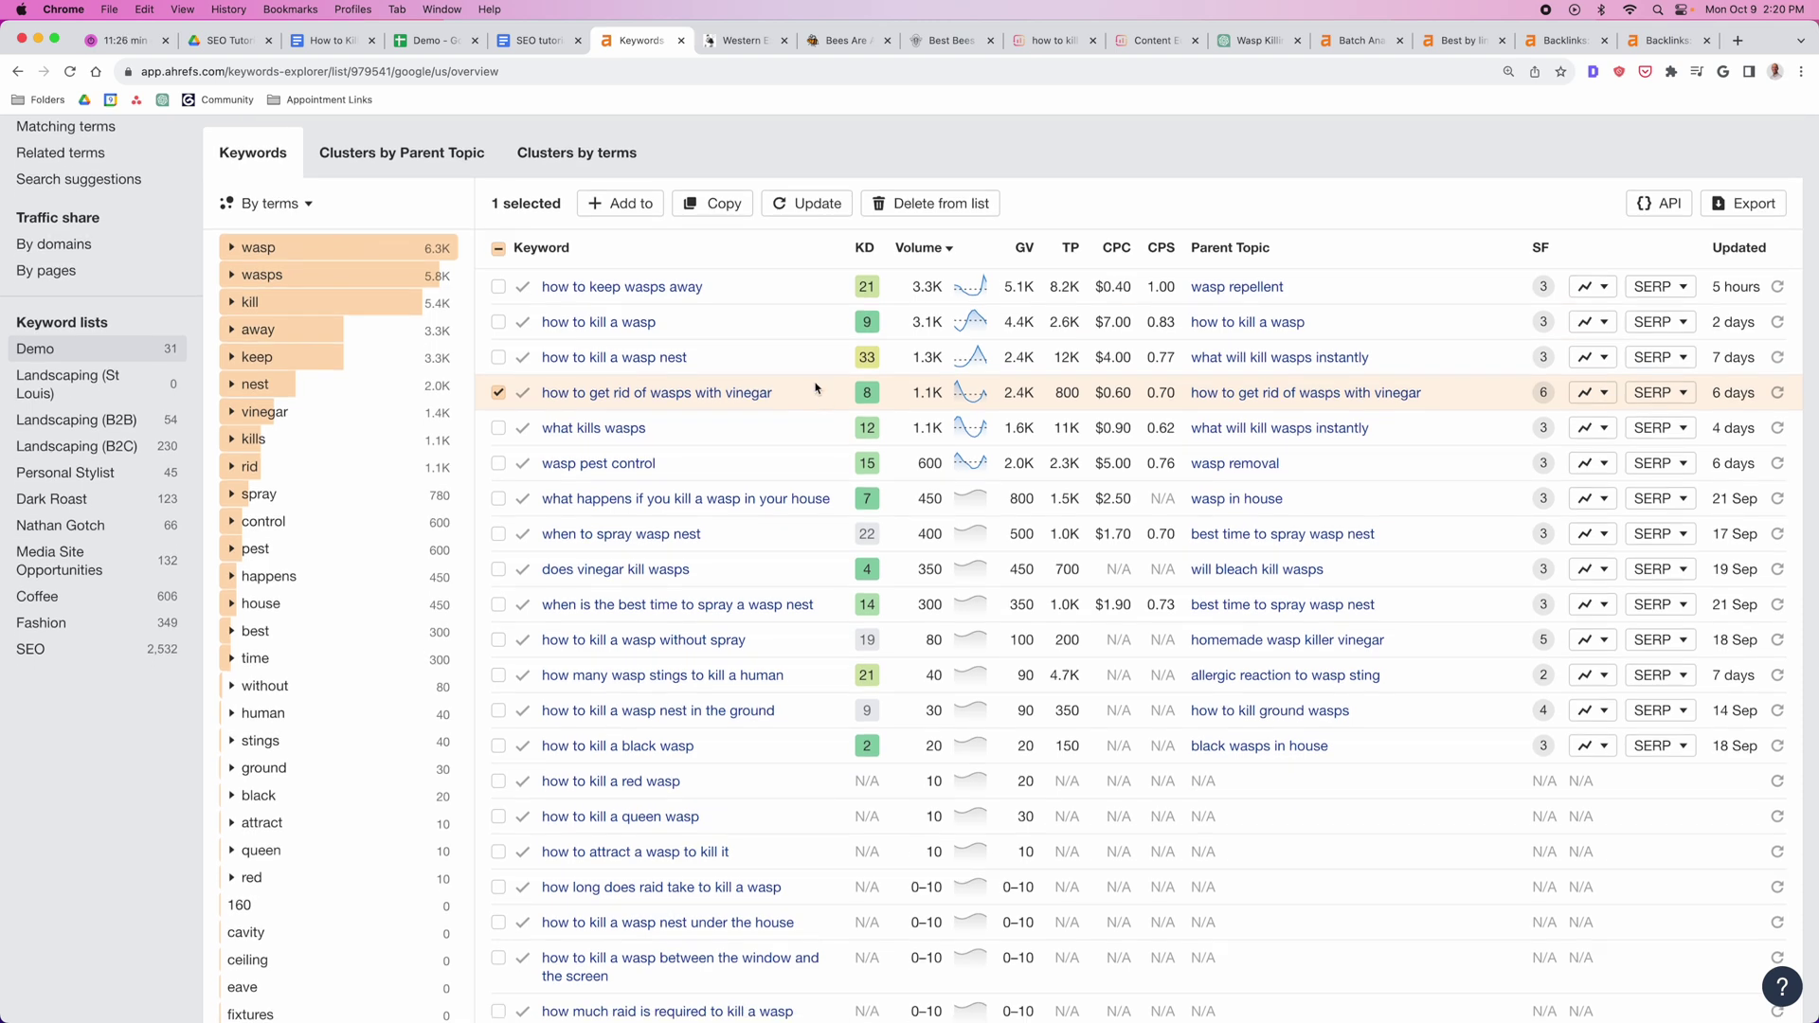
pyautogui.scroll(-1, 794, 388)
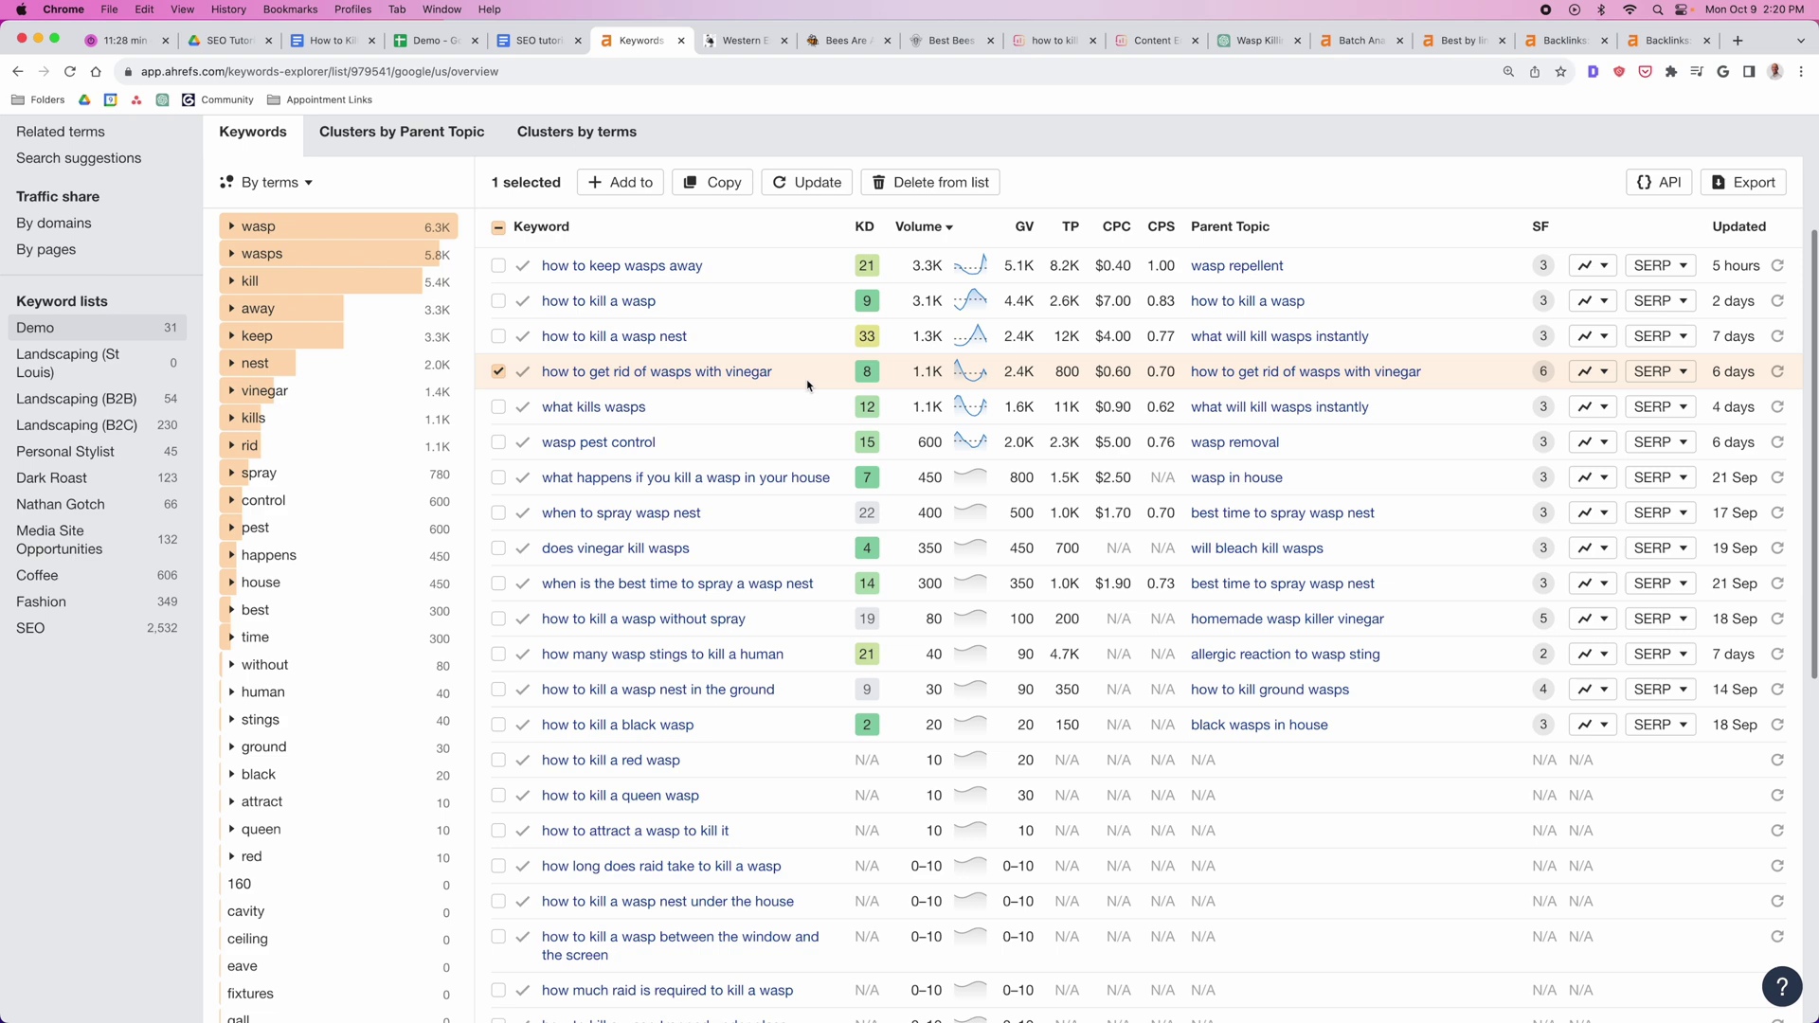
pyautogui.scroll(-2, 805, 364)
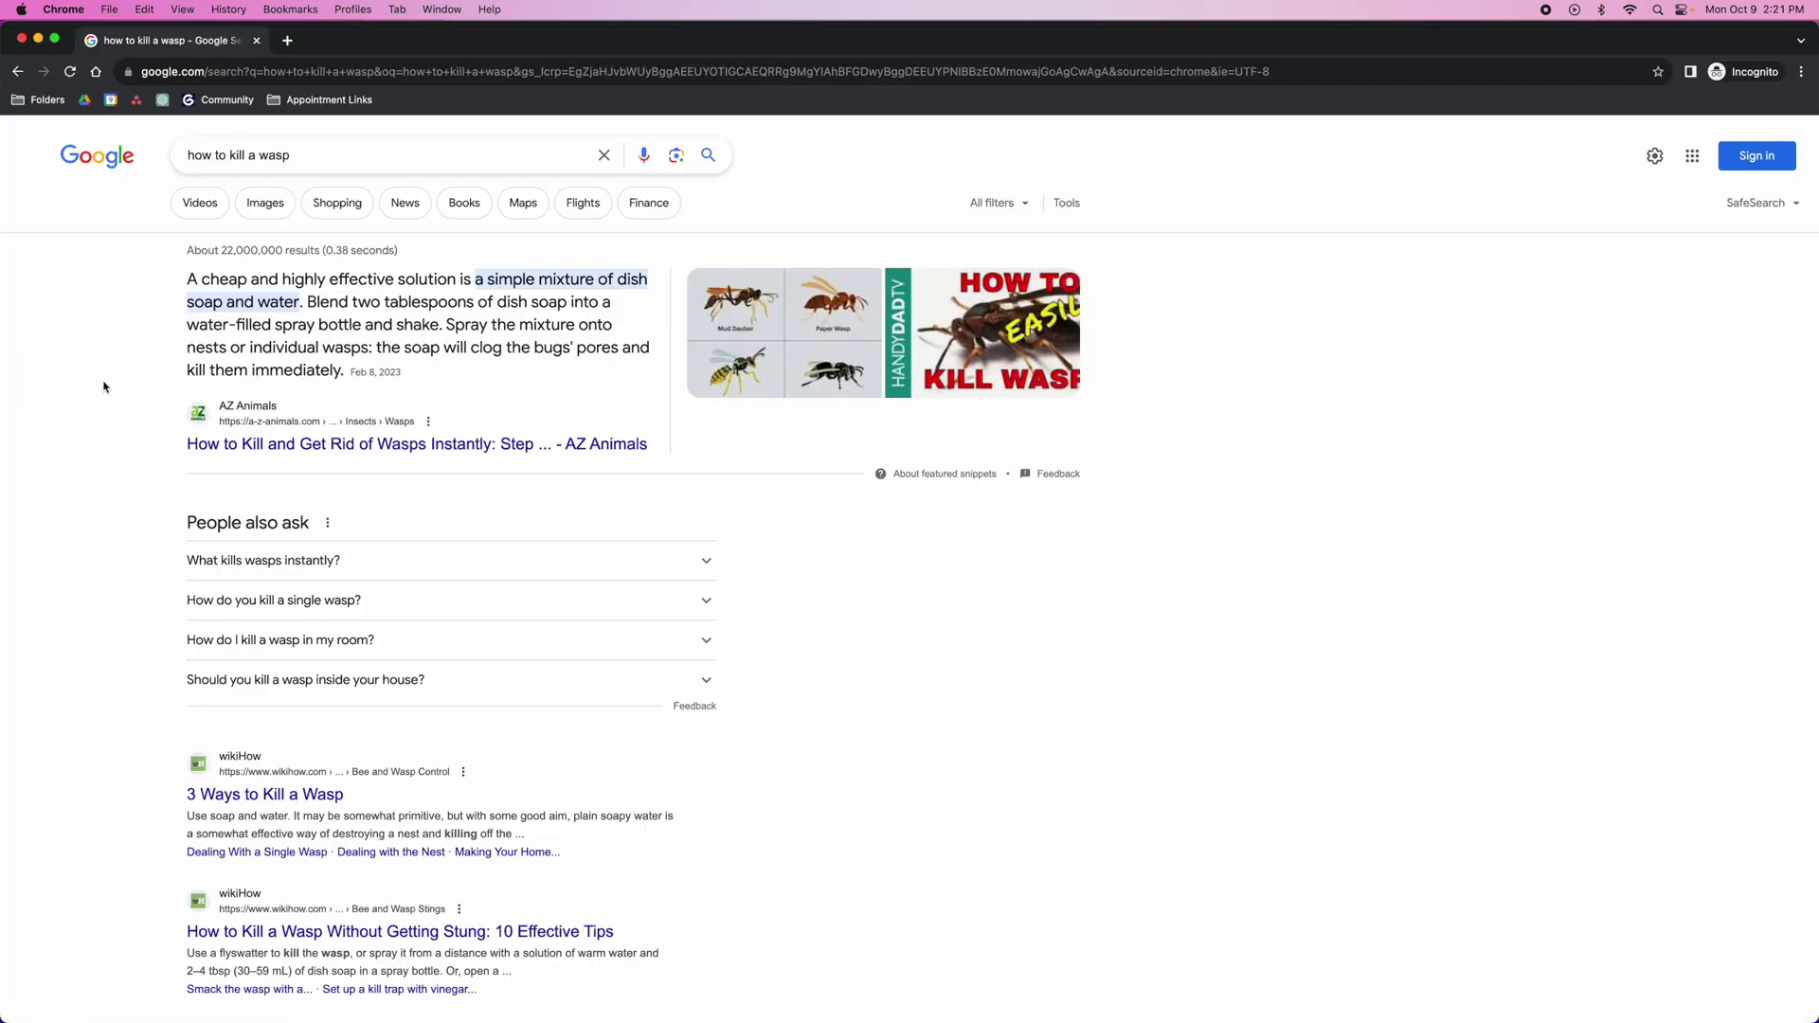
# Step: Highlight the four People also ask questions on the results page
pyautogui.scroll(-3, 105, 386)
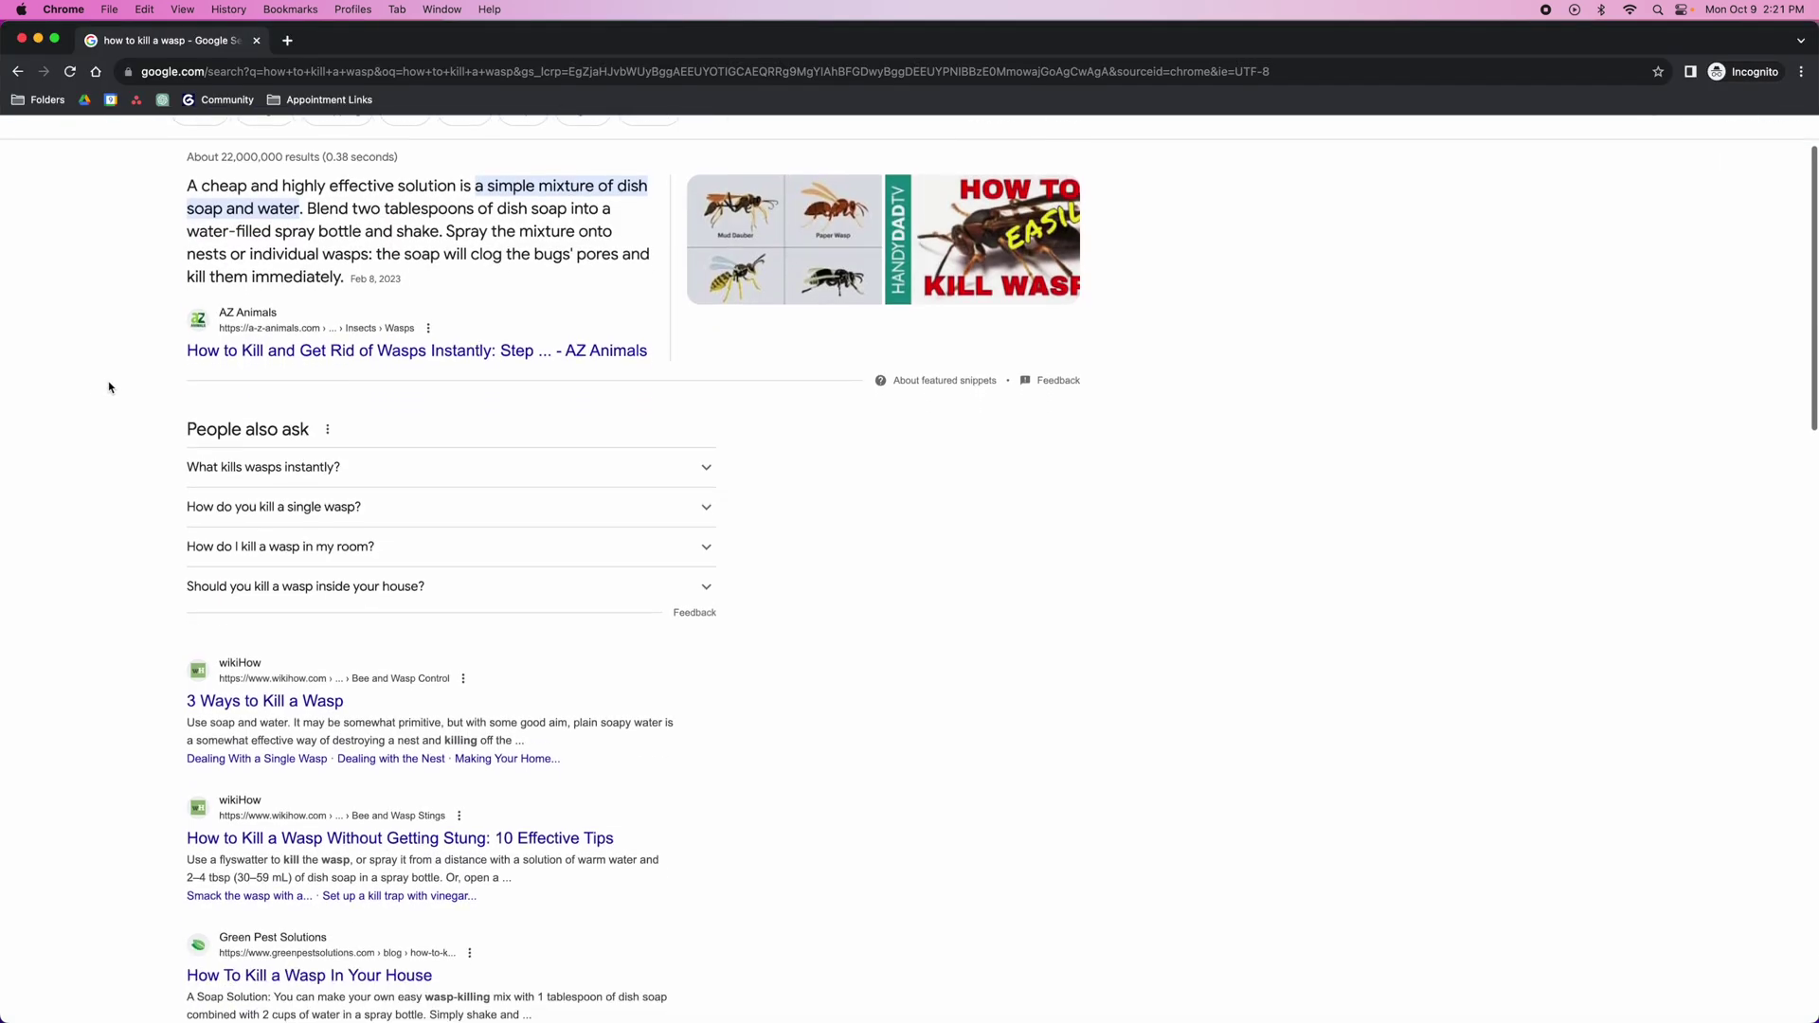
pyautogui.scroll(-1, 107, 385)
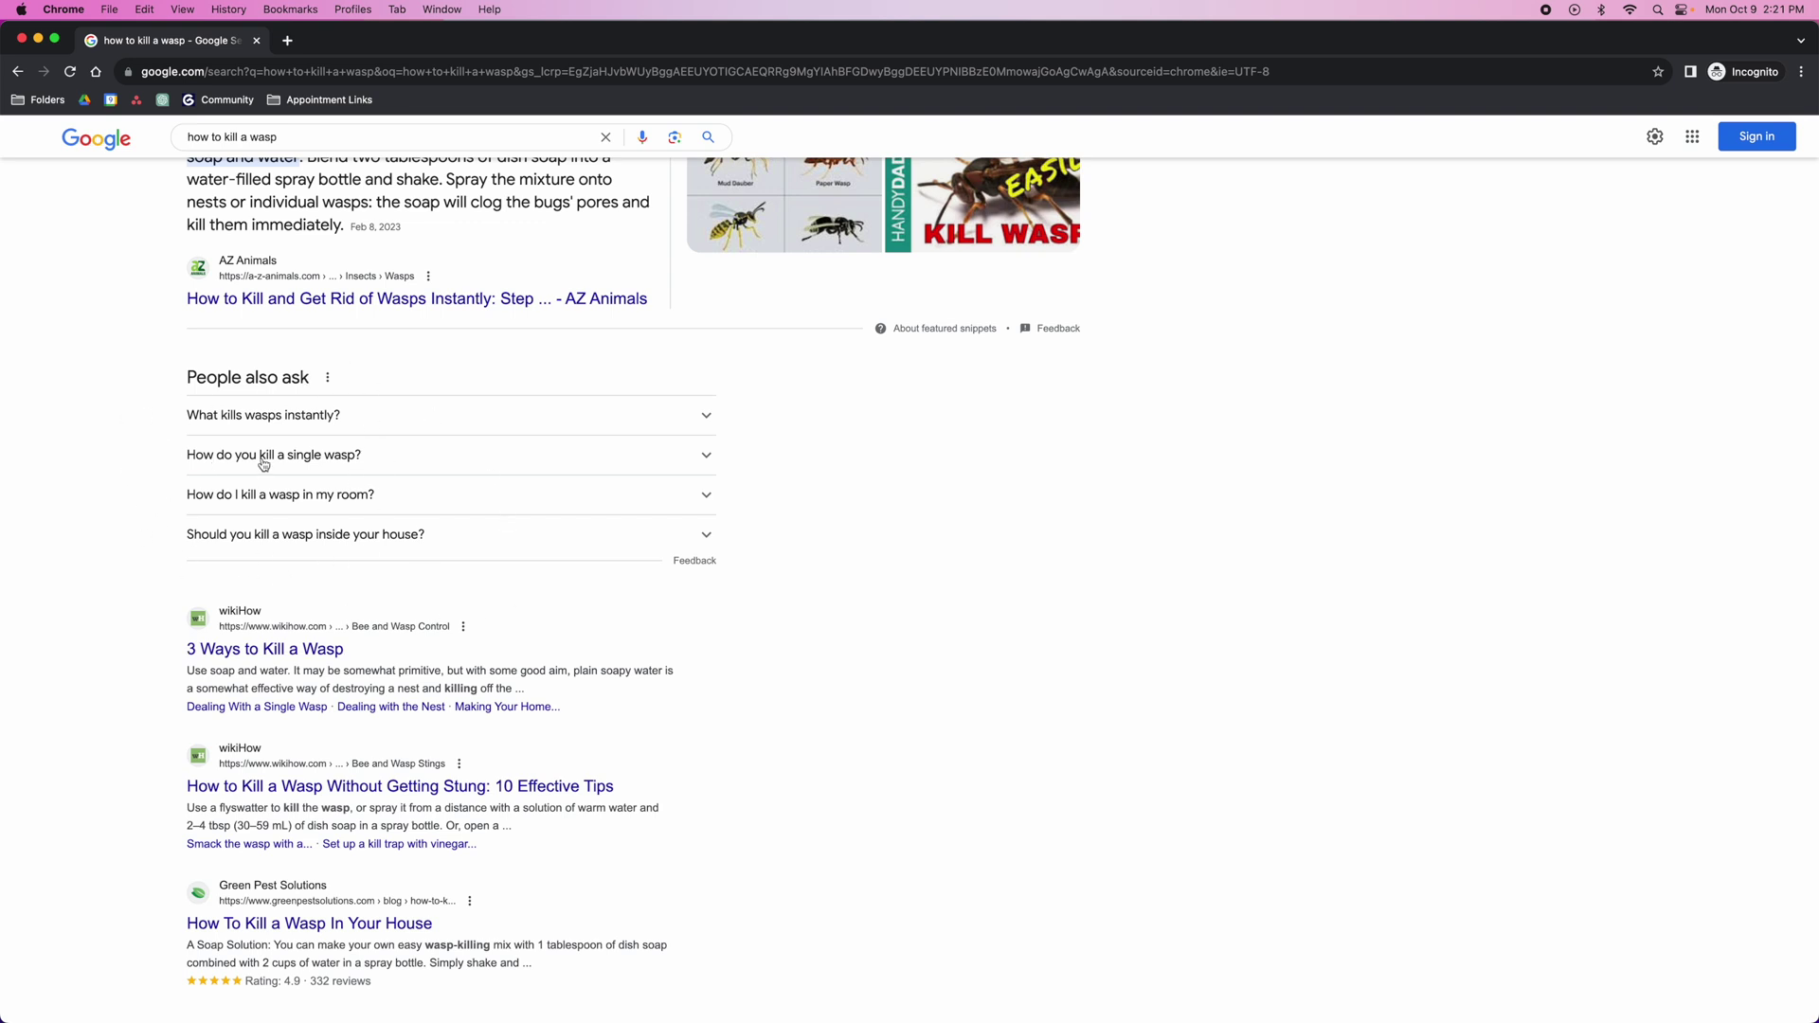
pyautogui.moveTo(162, 409); pyautogui.dragTo(423, 524)
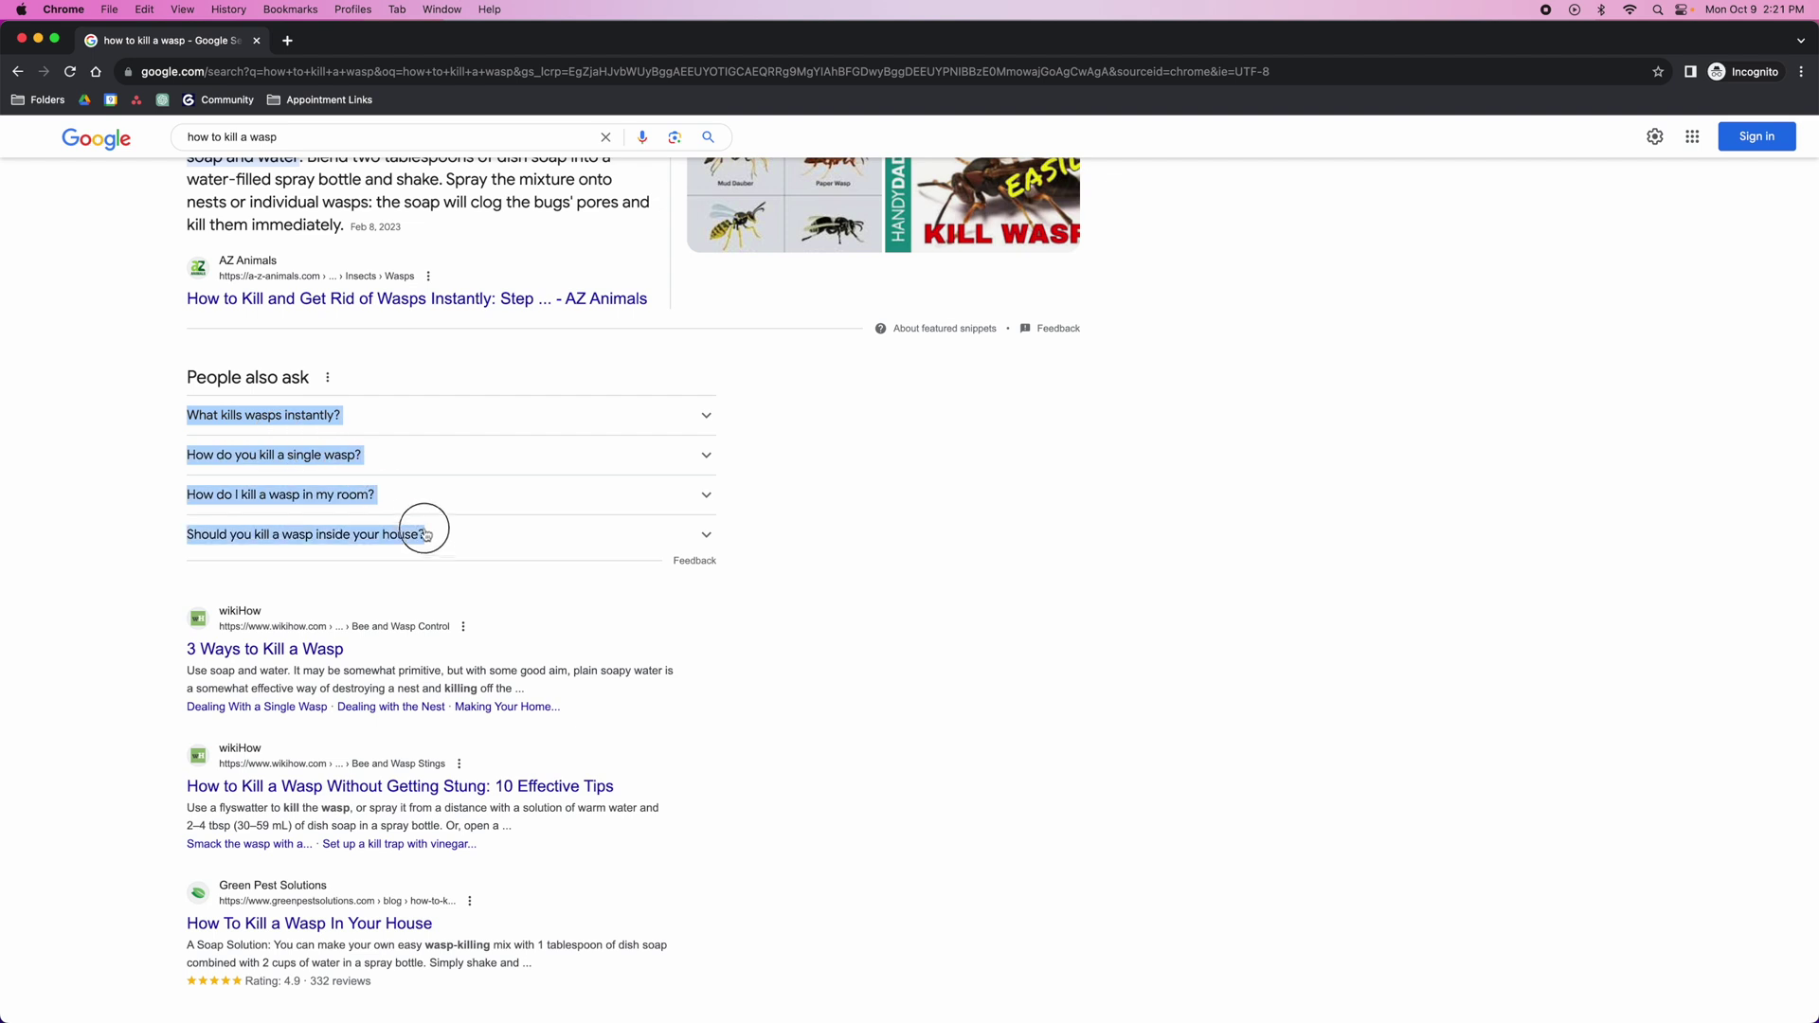
pyautogui.click(79, 505)
pyautogui.scroll(3, 105, 546)
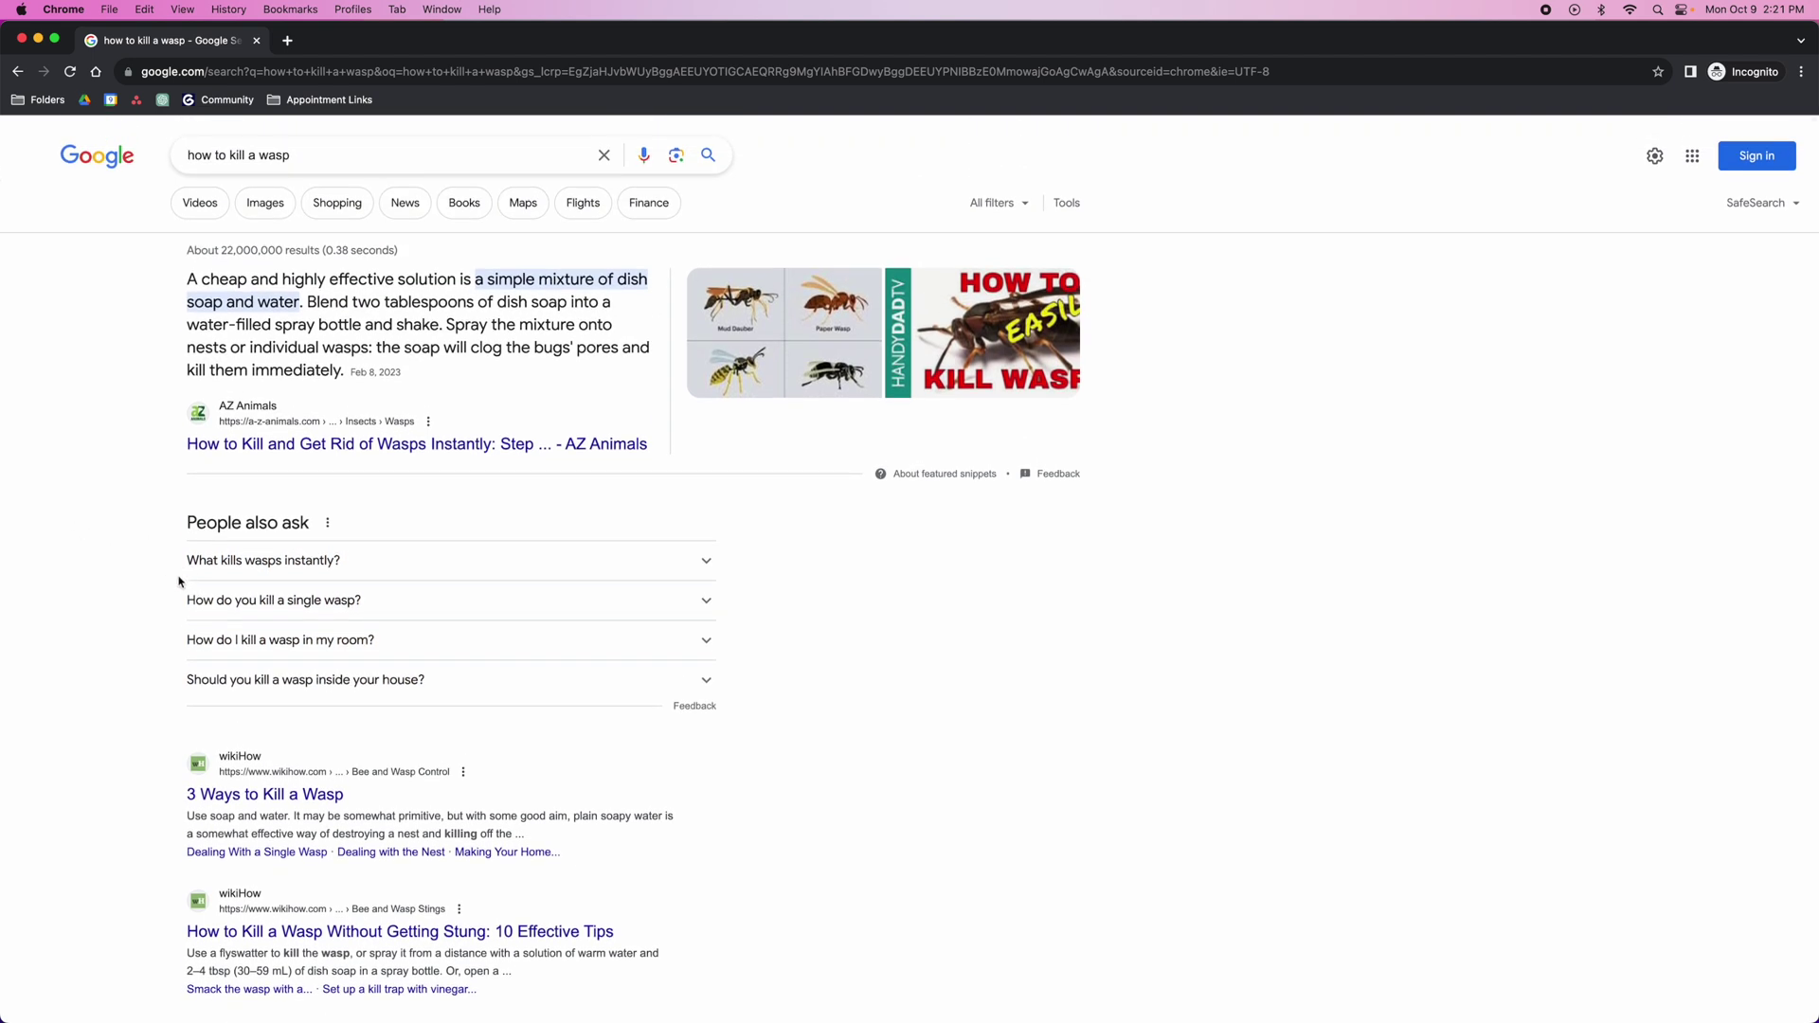
# Step: Zoom the results page to 125% and scroll through the organic results
pyautogui.press('super+equal')
pyautogui.press('super+equal')
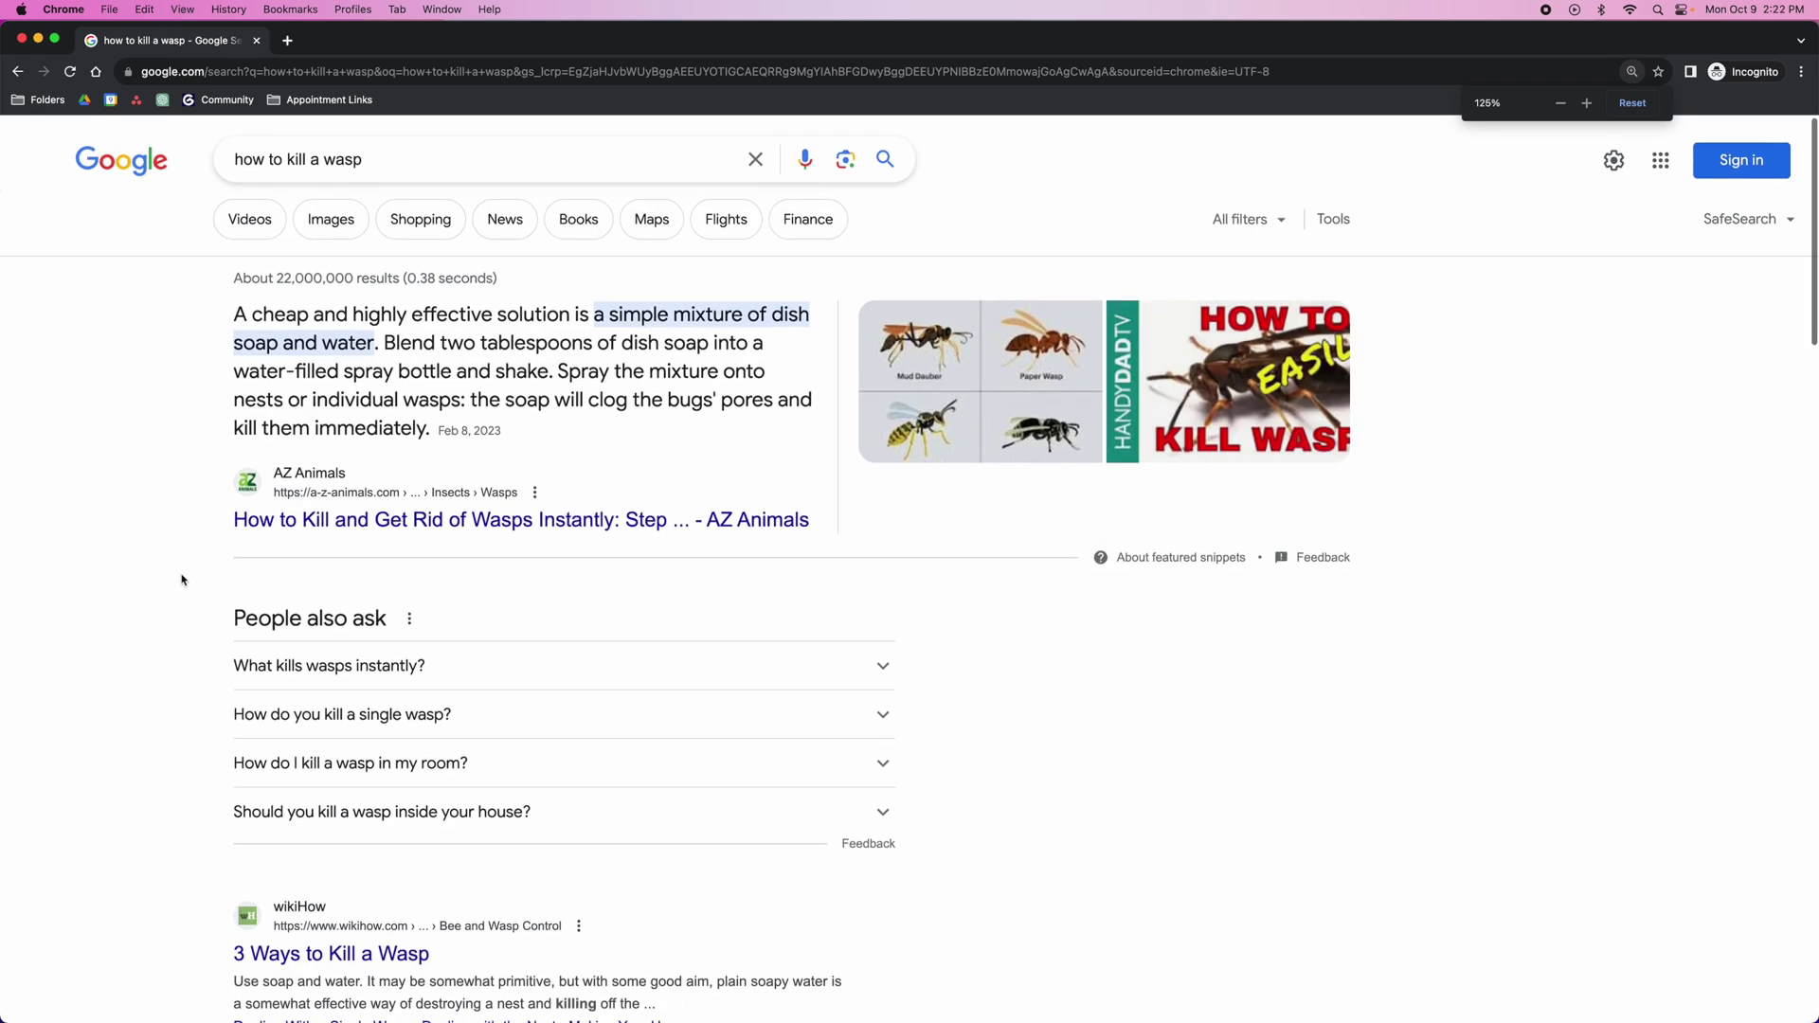
pyautogui.scroll(-3, 180, 569)
pyautogui.scroll(-1, 175, 552)
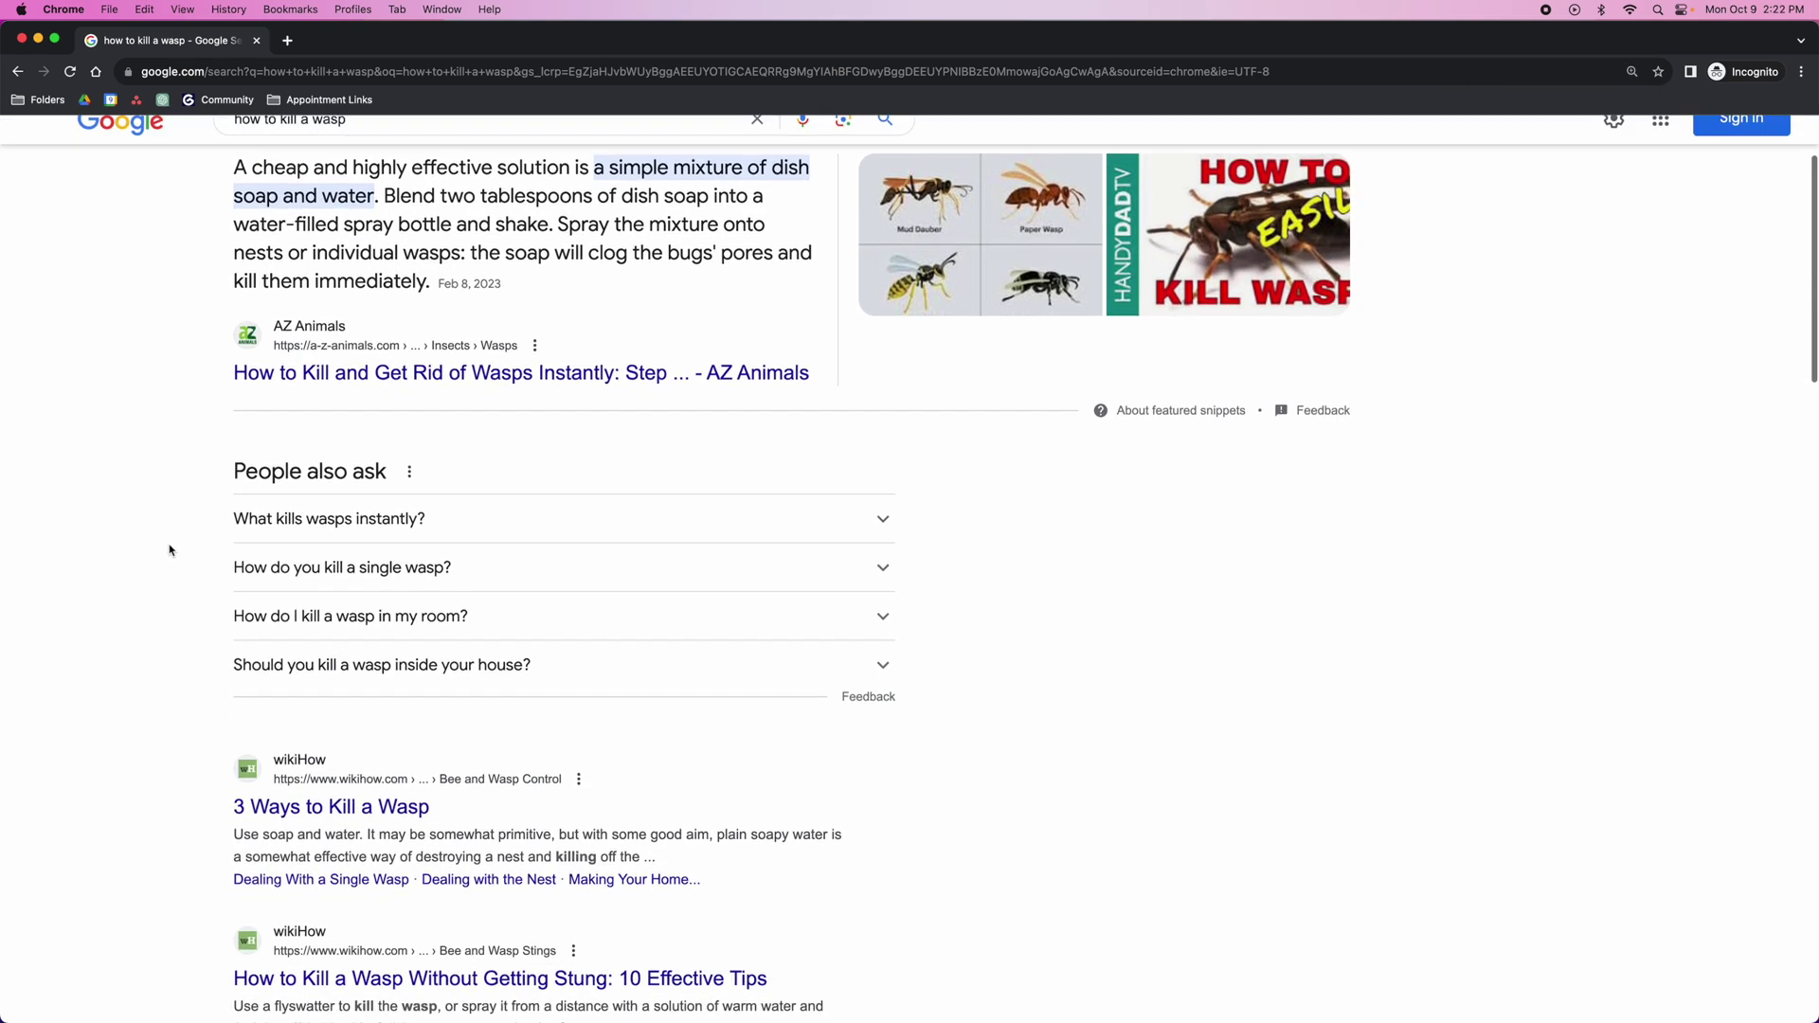
pyautogui.scroll(-5, 152, 524)
pyautogui.scroll(8, 118, 524)
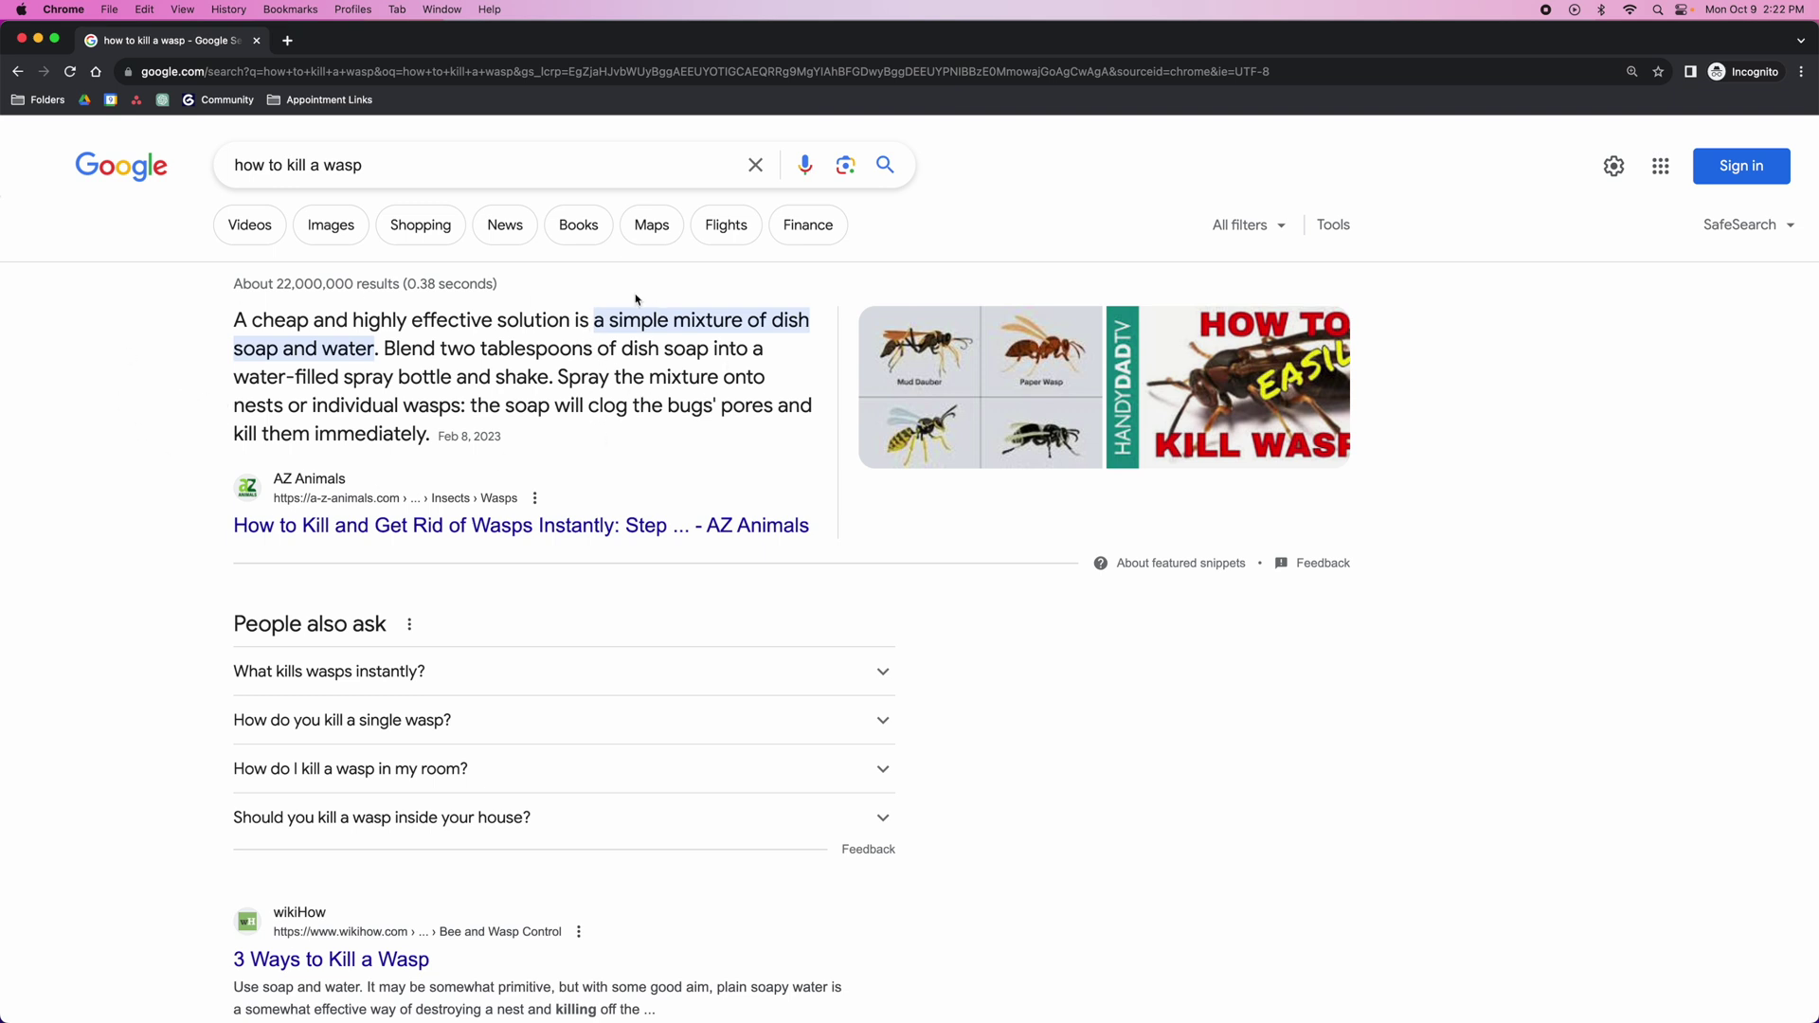
pyautogui.scroll(-5, 148, 412)
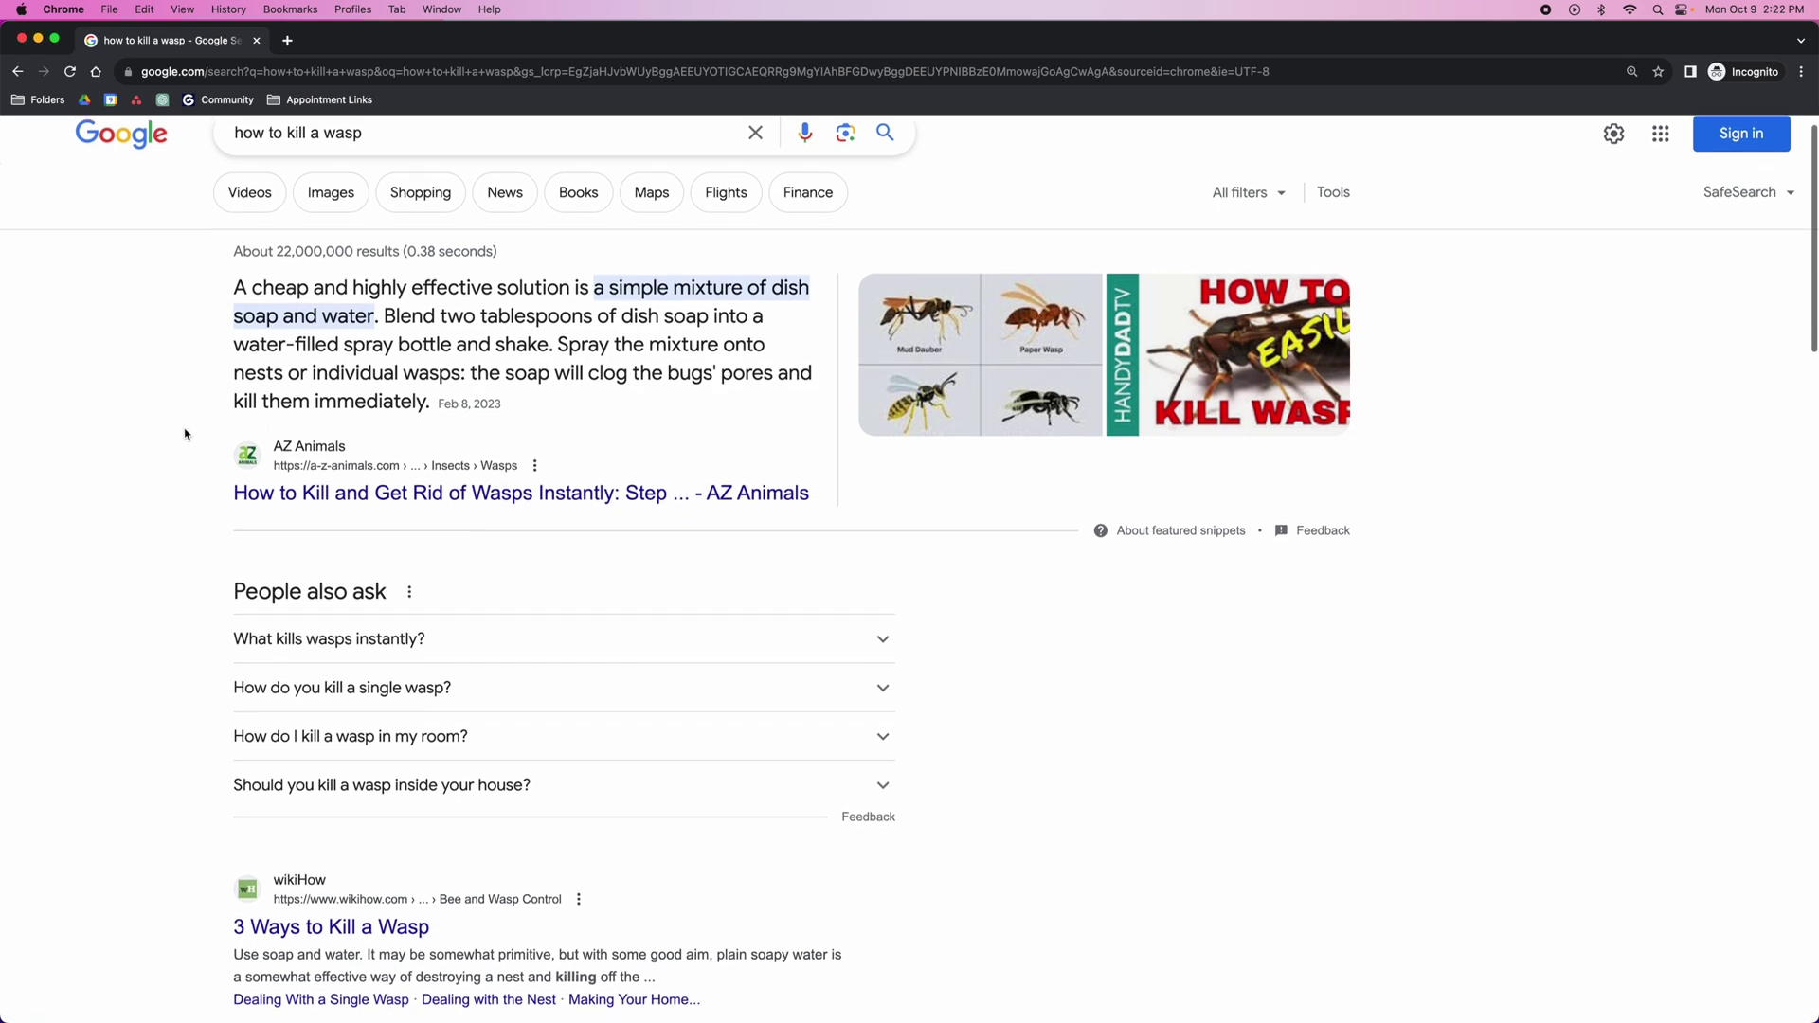
pyautogui.scroll(-3, 148, 412)
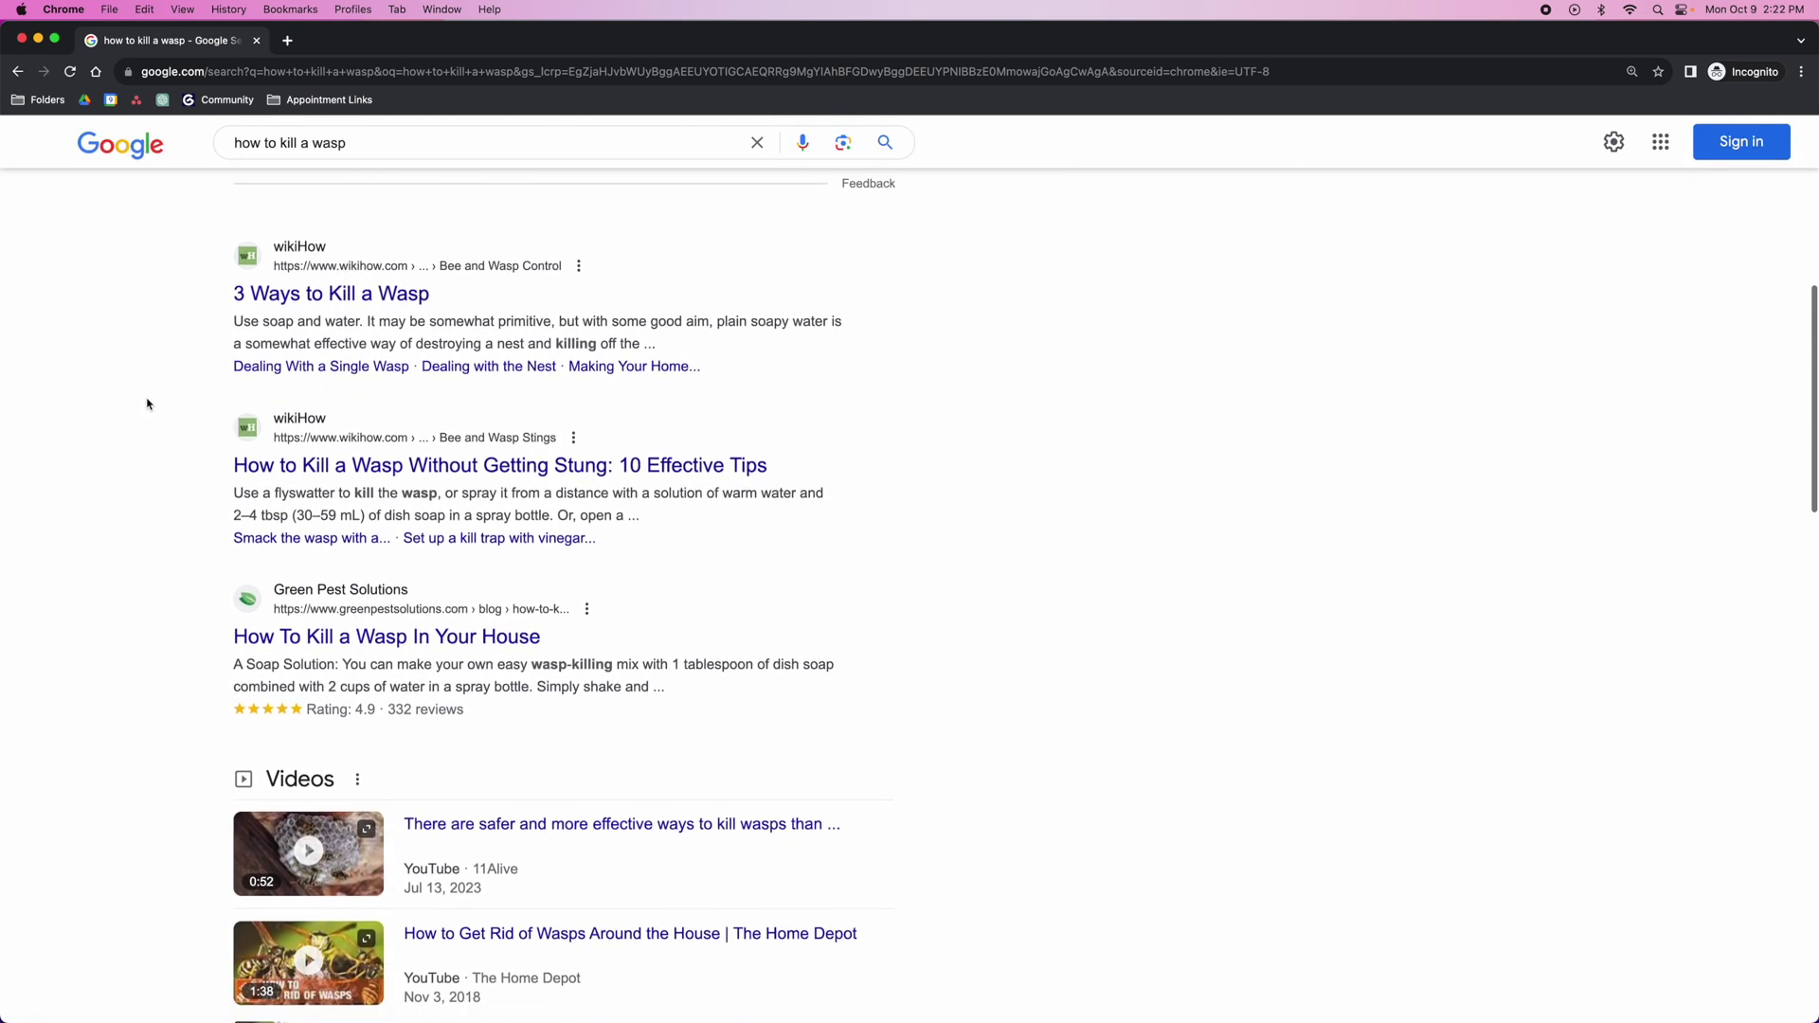
# Step: Reduce the page zoom to 110% and review results further down
pyautogui.press('super+minus')
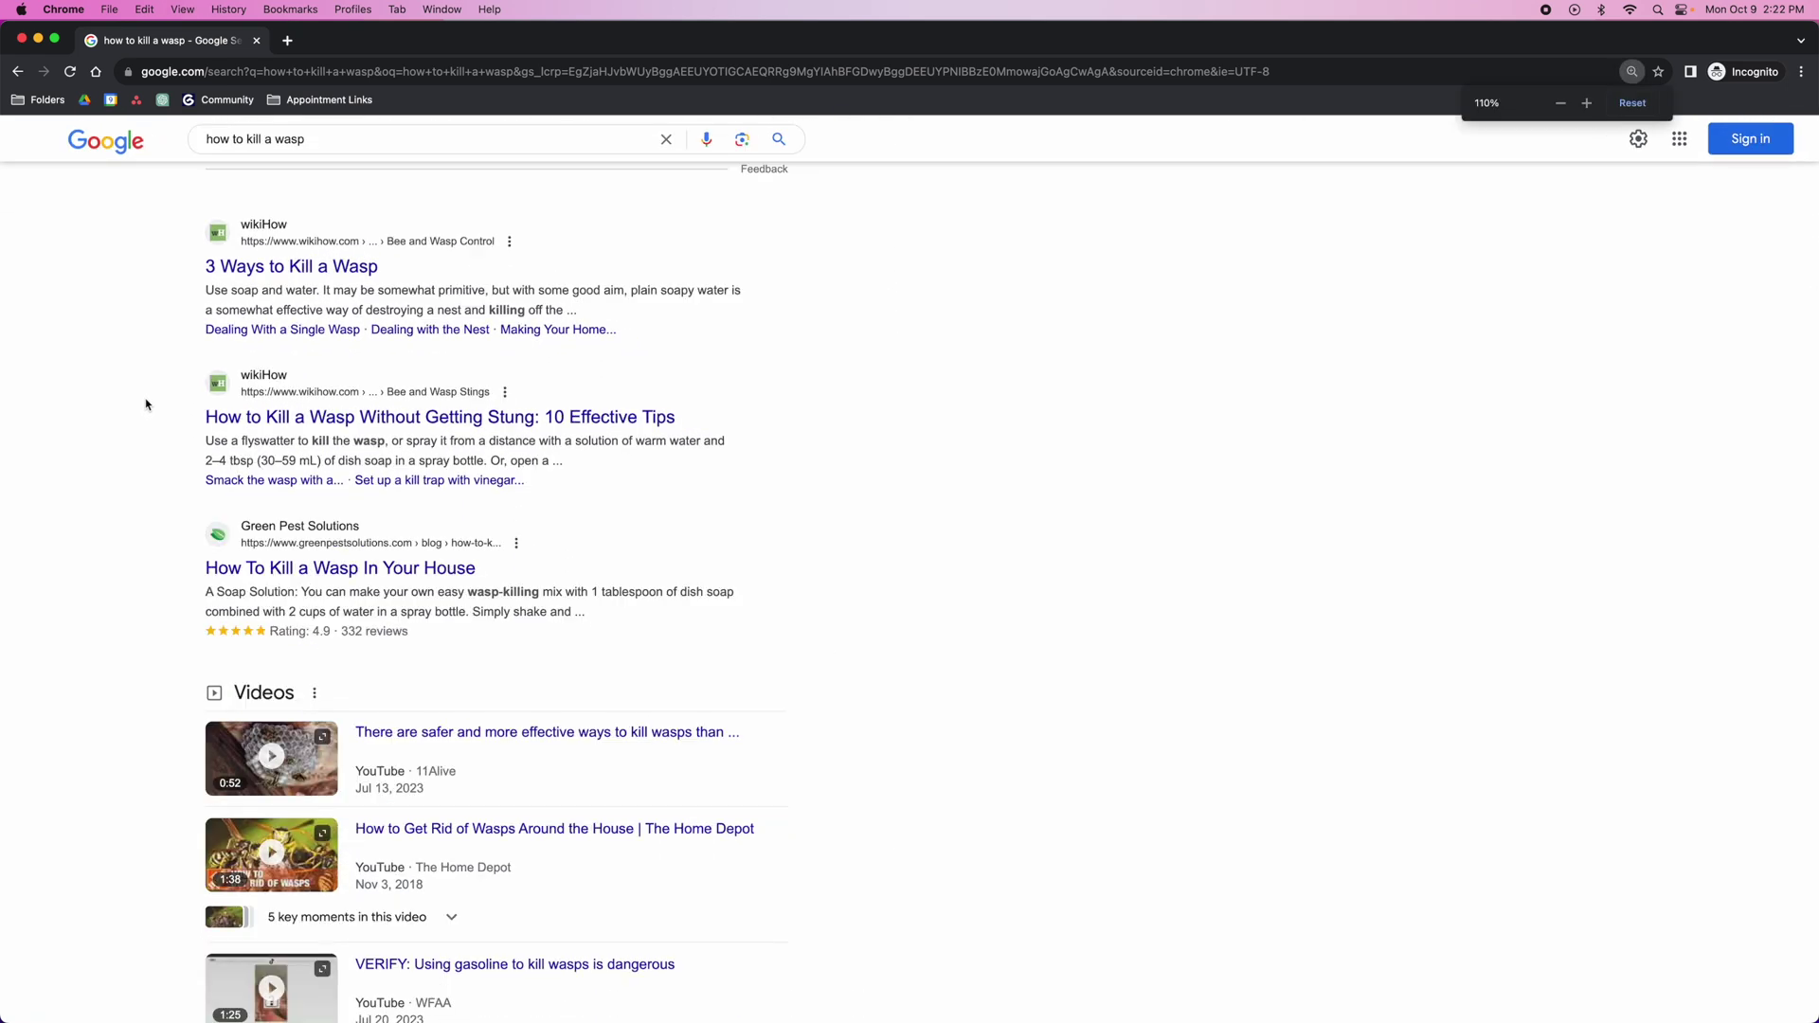
pyautogui.scroll(-1, 147, 404)
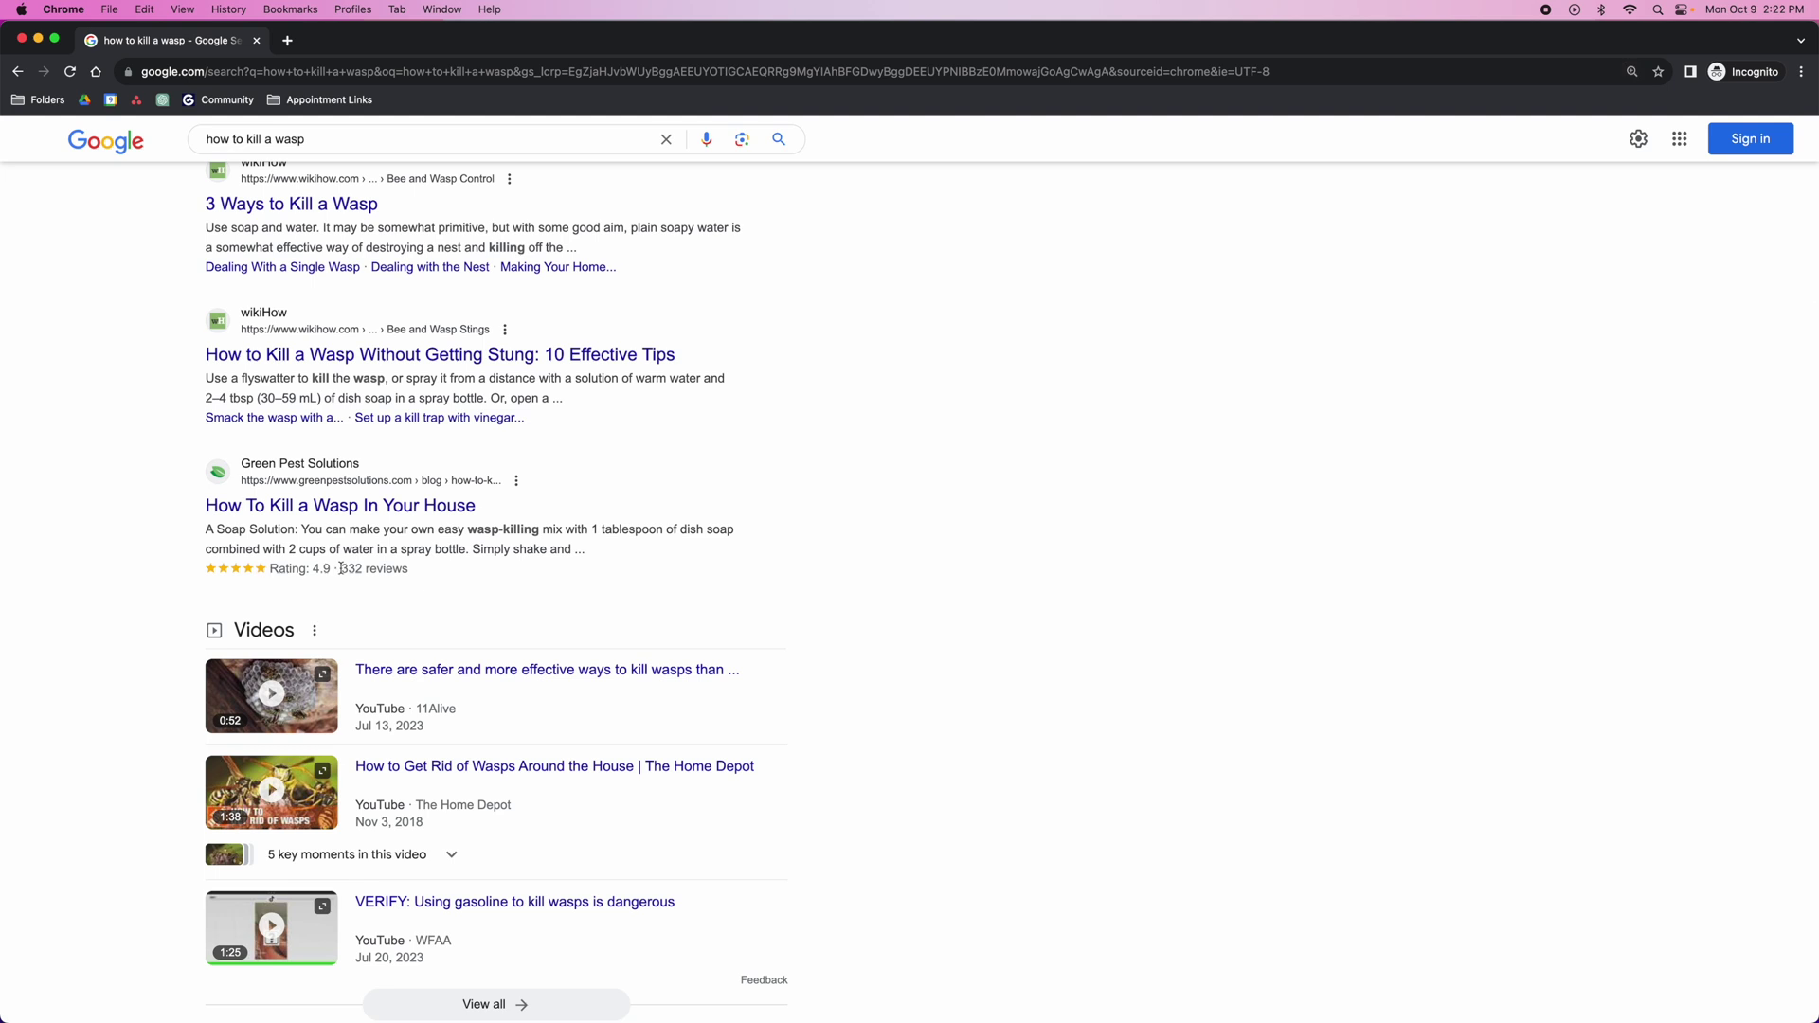
pyautogui.scroll(-3, 104, 531)
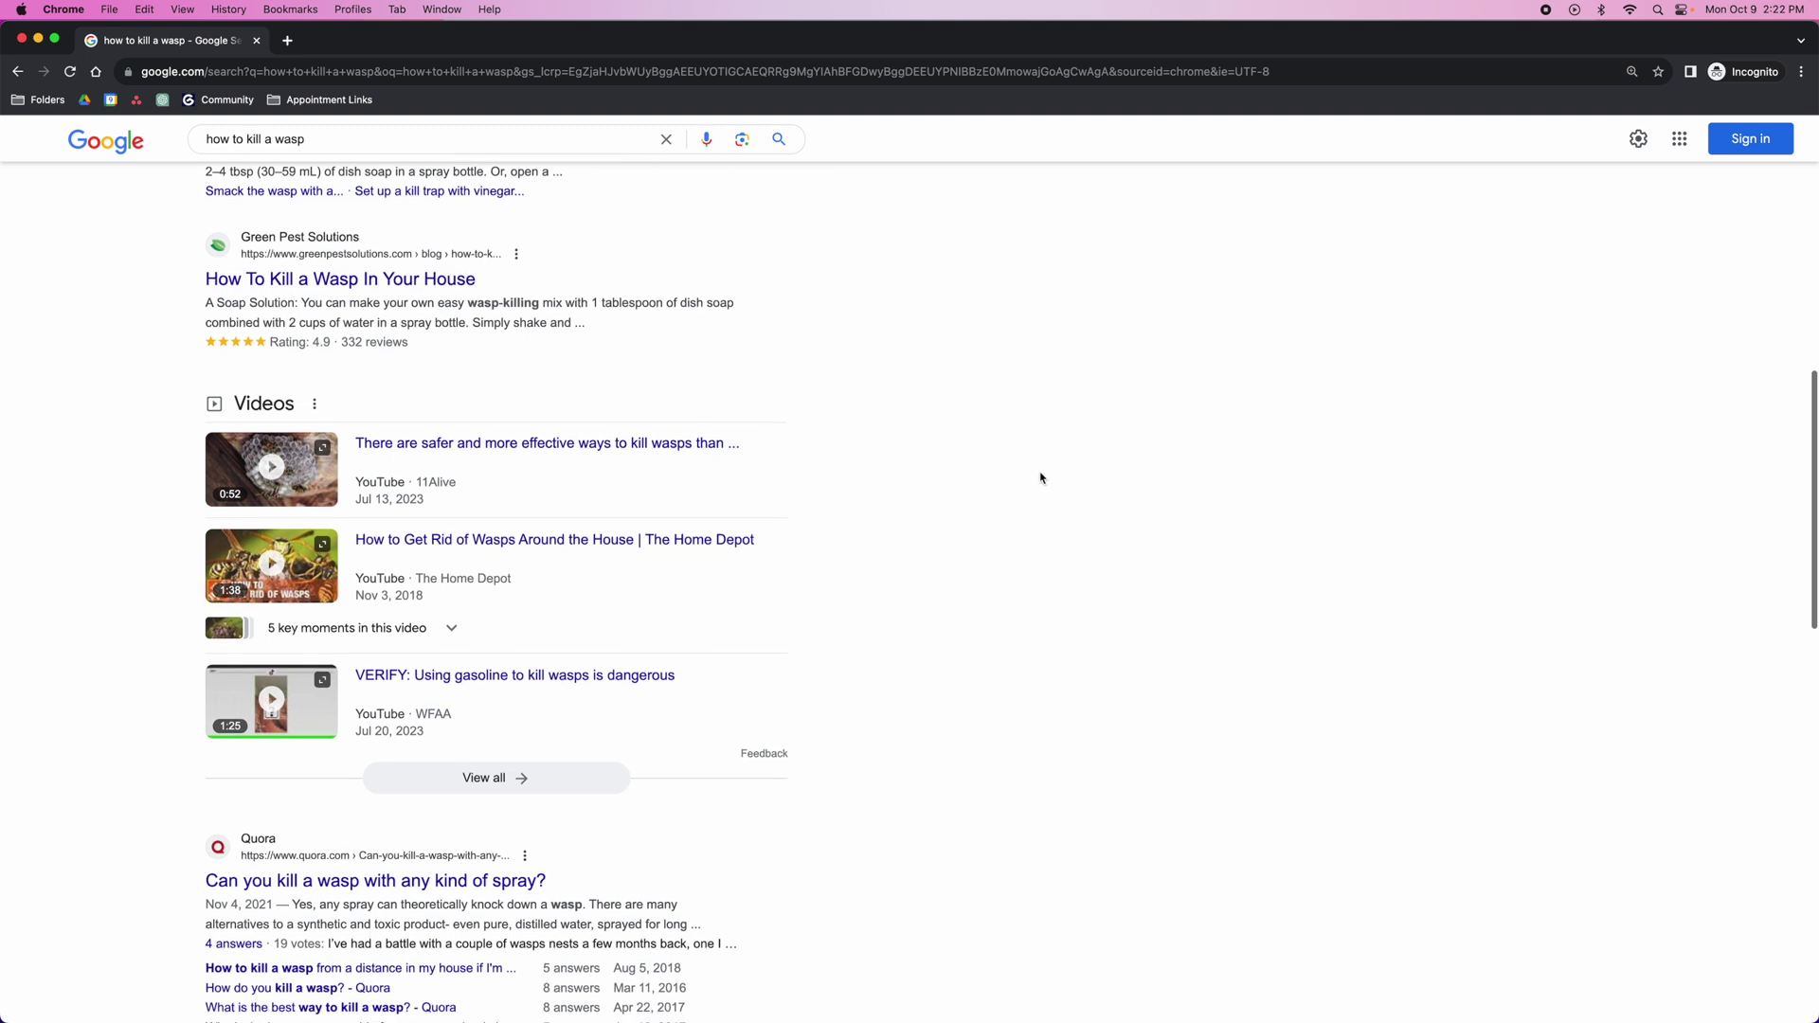
pyautogui.scroll(2, 1042, 480)
pyautogui.scroll(3, 1037, 482)
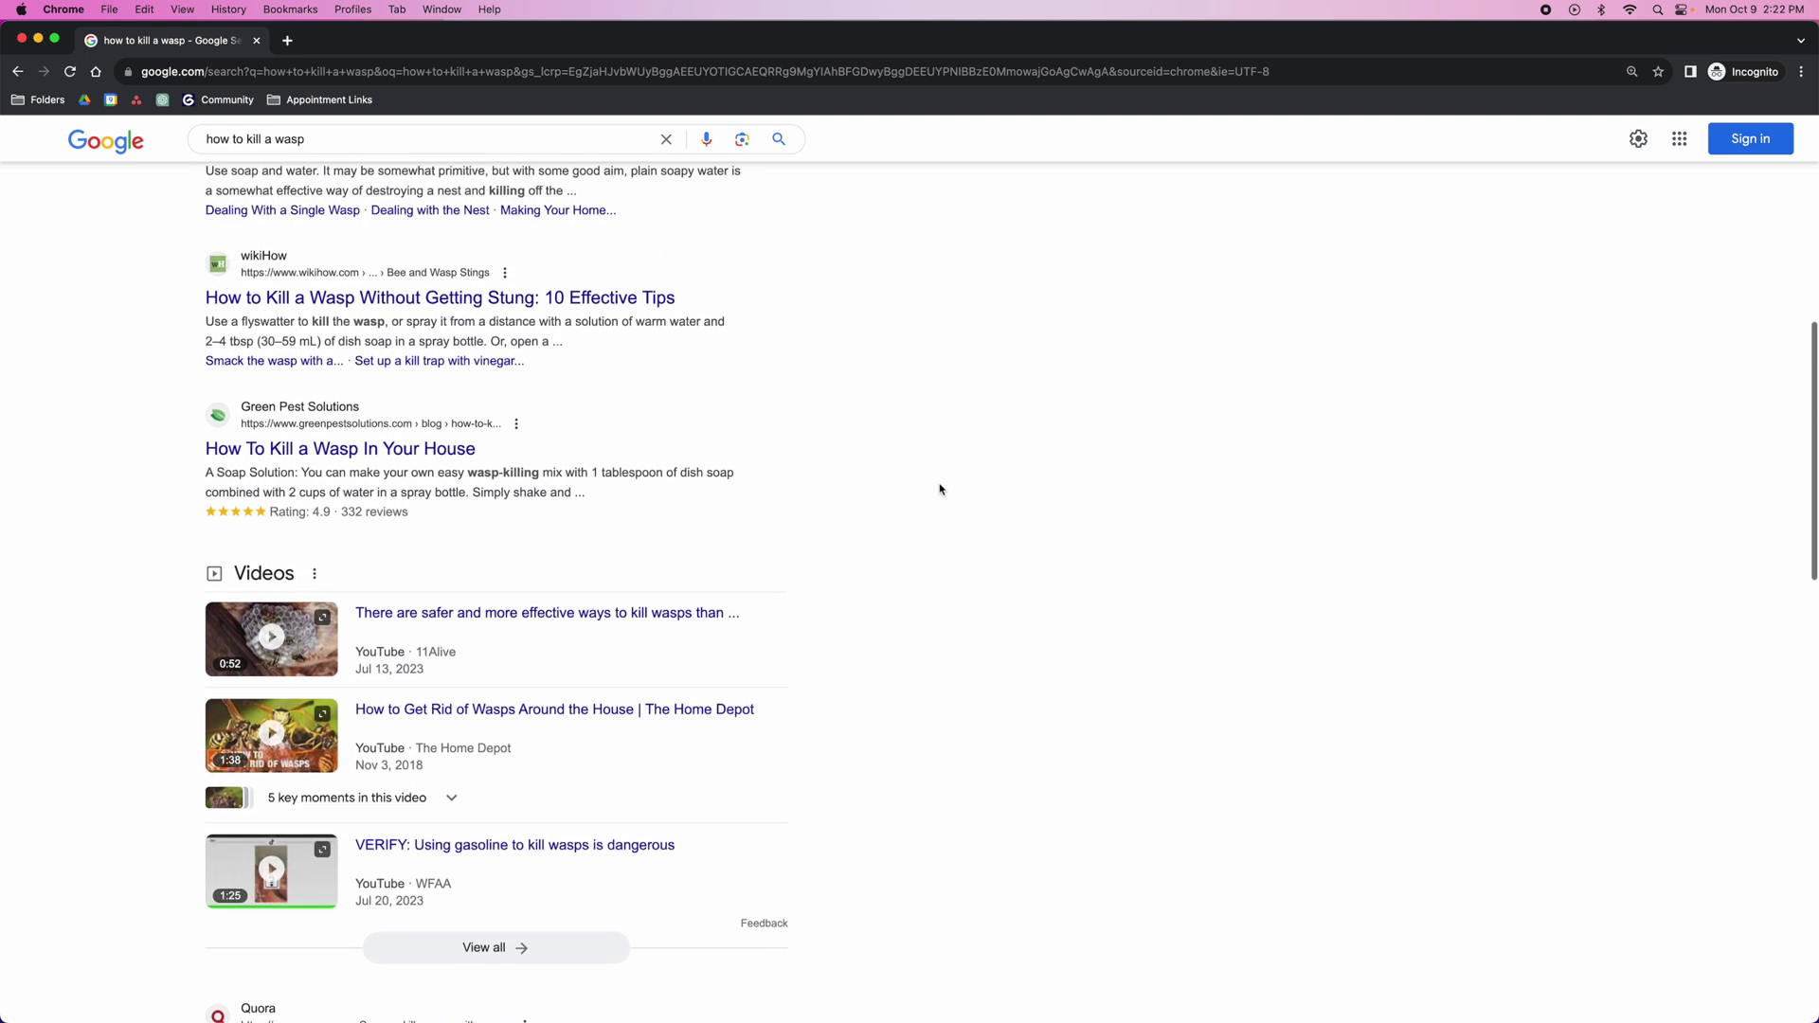
pyautogui.scroll(-5, 939, 487)
pyautogui.scroll(-6, 962, 487)
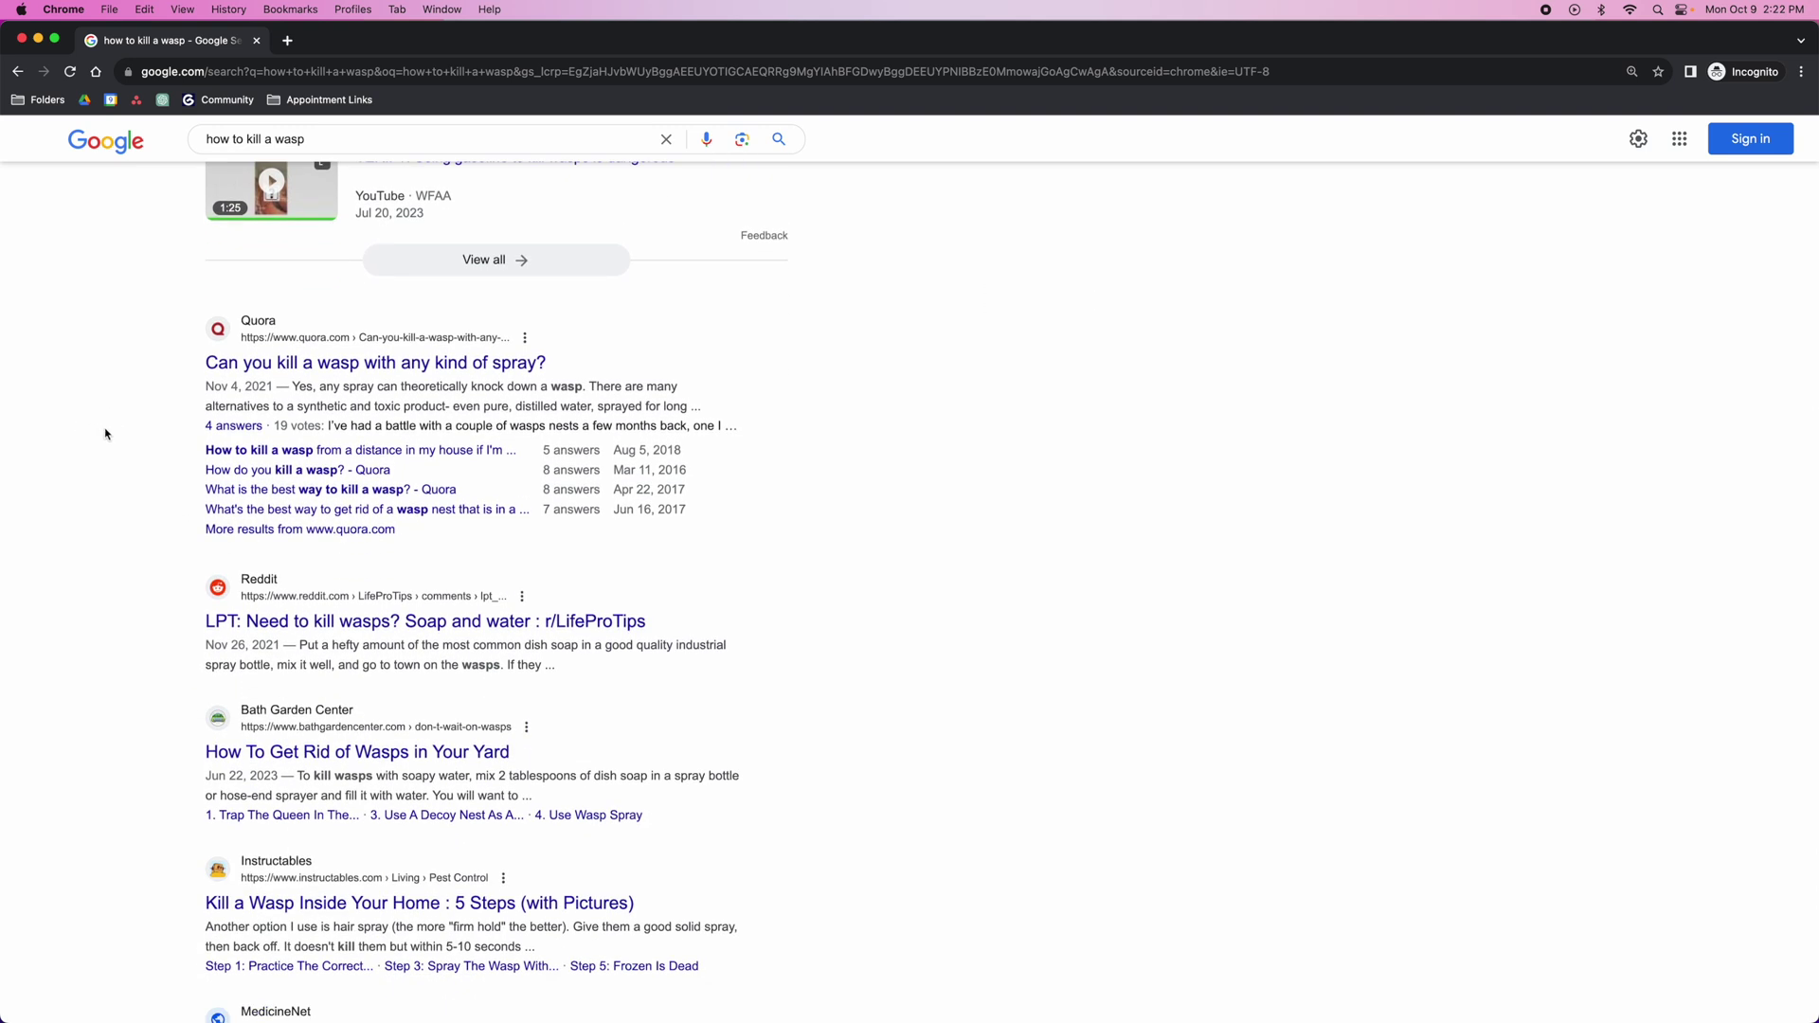
# Step: Return to 125% zoom and open the Instructables result in a new tab
pyautogui.press('super+equal')
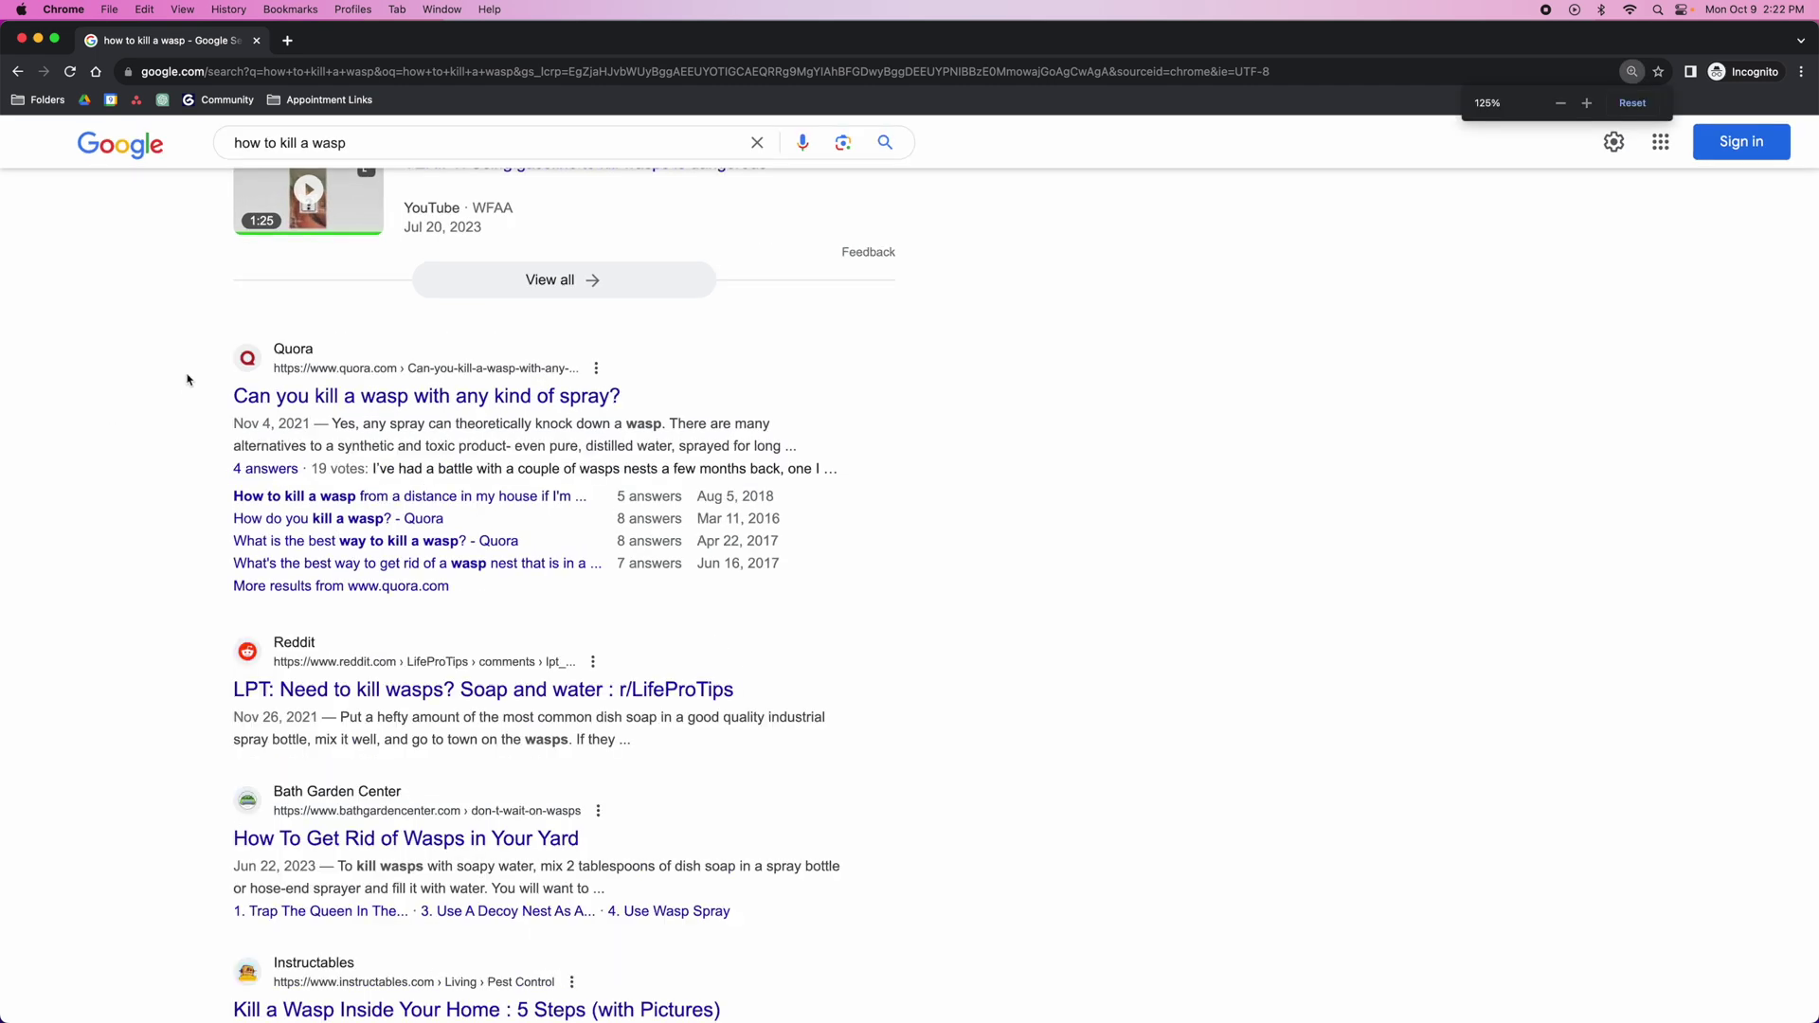
pyautogui.scroll(-1, 192, 389)
pyautogui.scroll(-2, 537, 413)
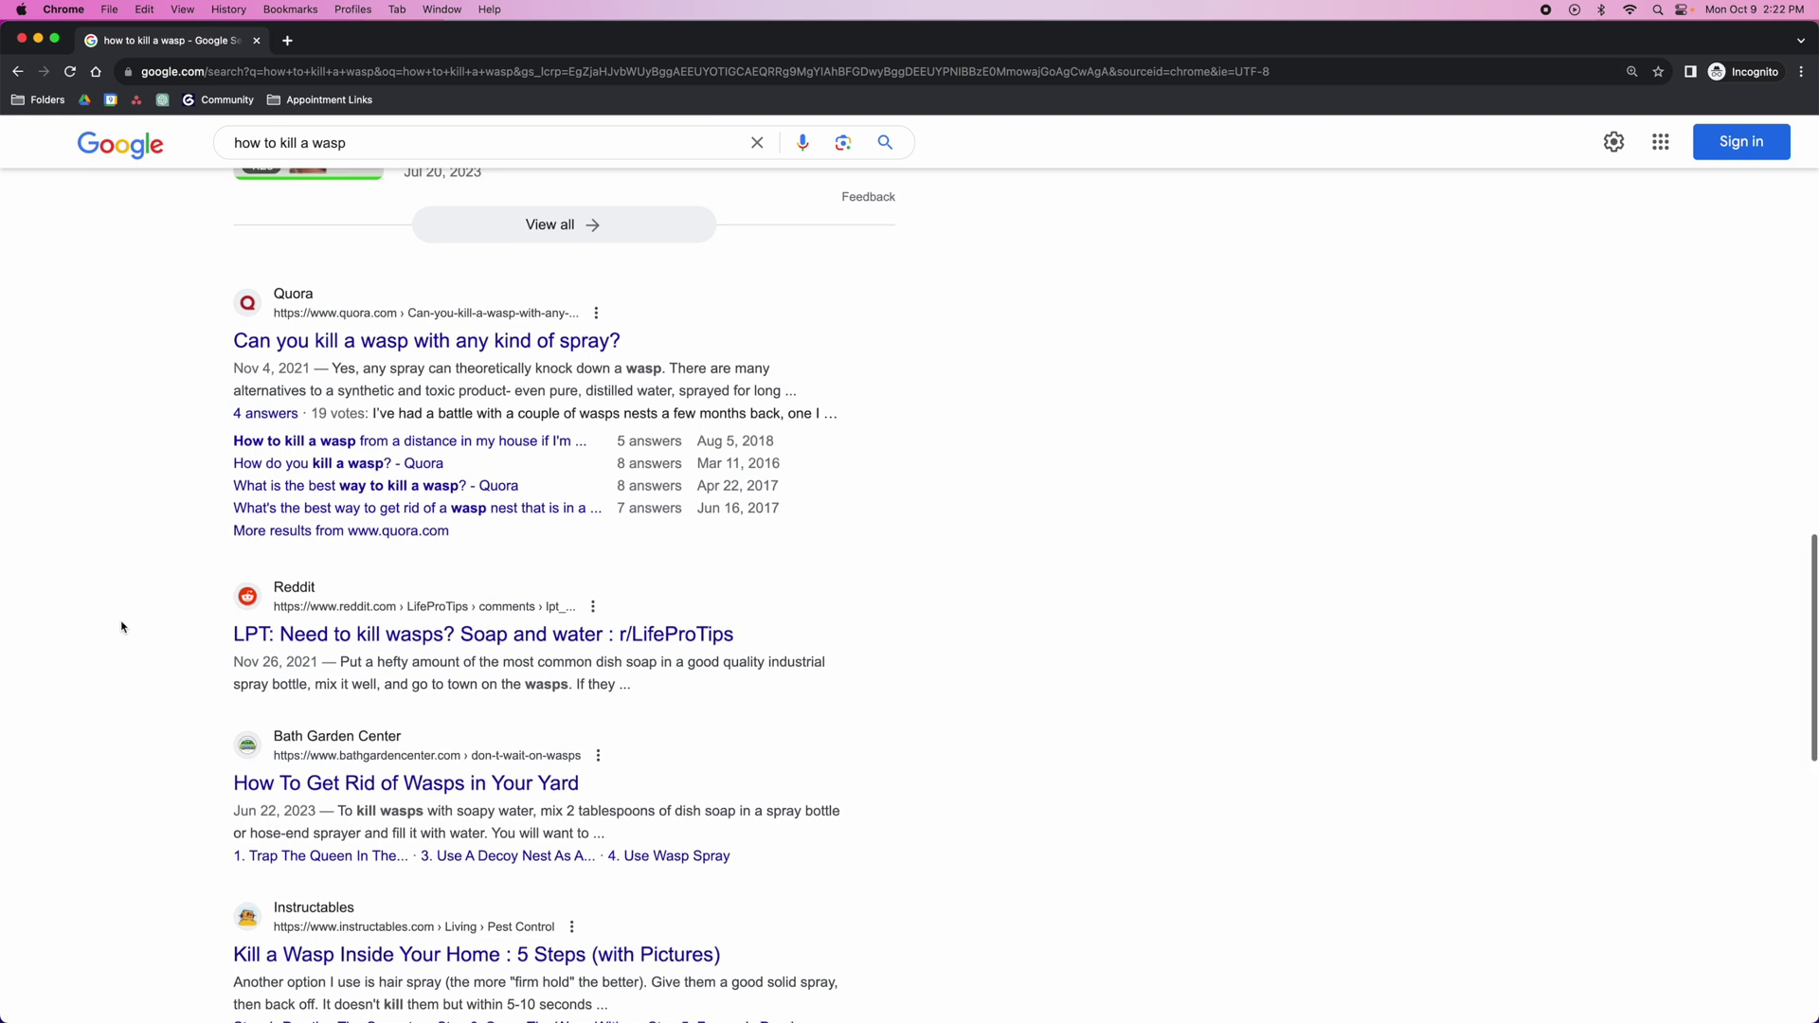
pyautogui.scroll(3, 142, 649)
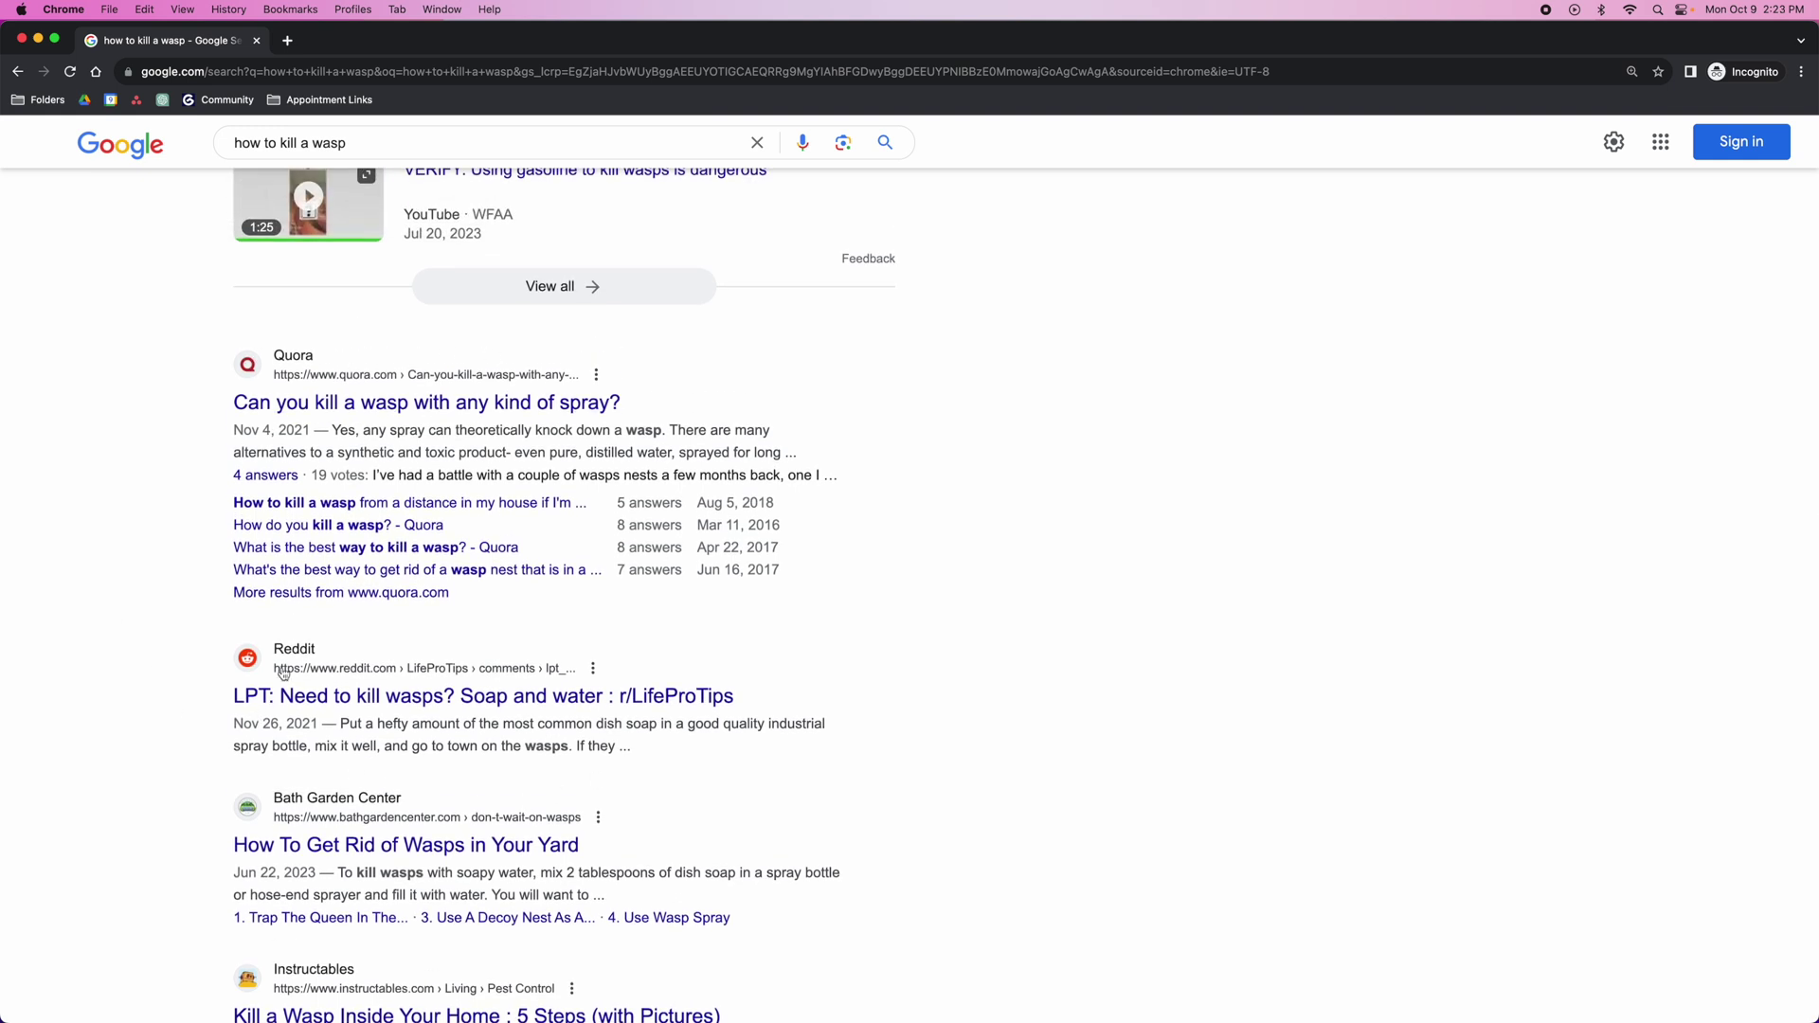
pyautogui.scroll(2, 130, 654)
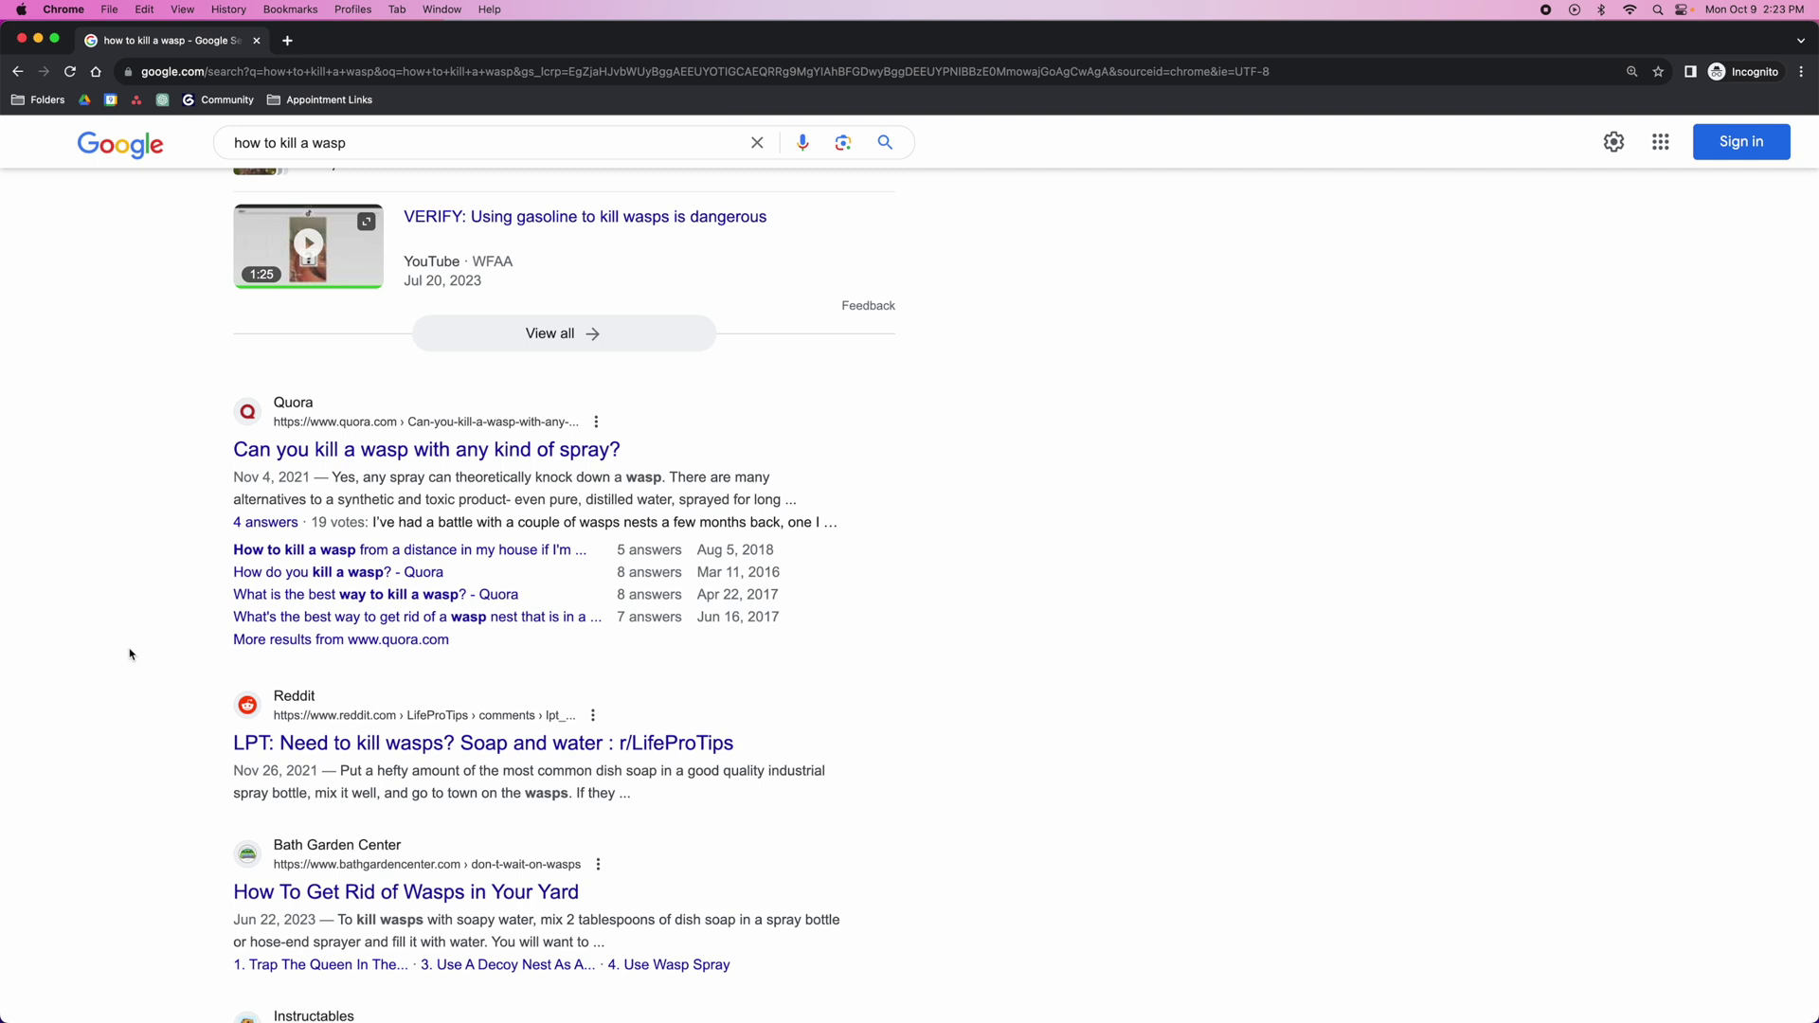
pyautogui.scroll(10, 130, 654)
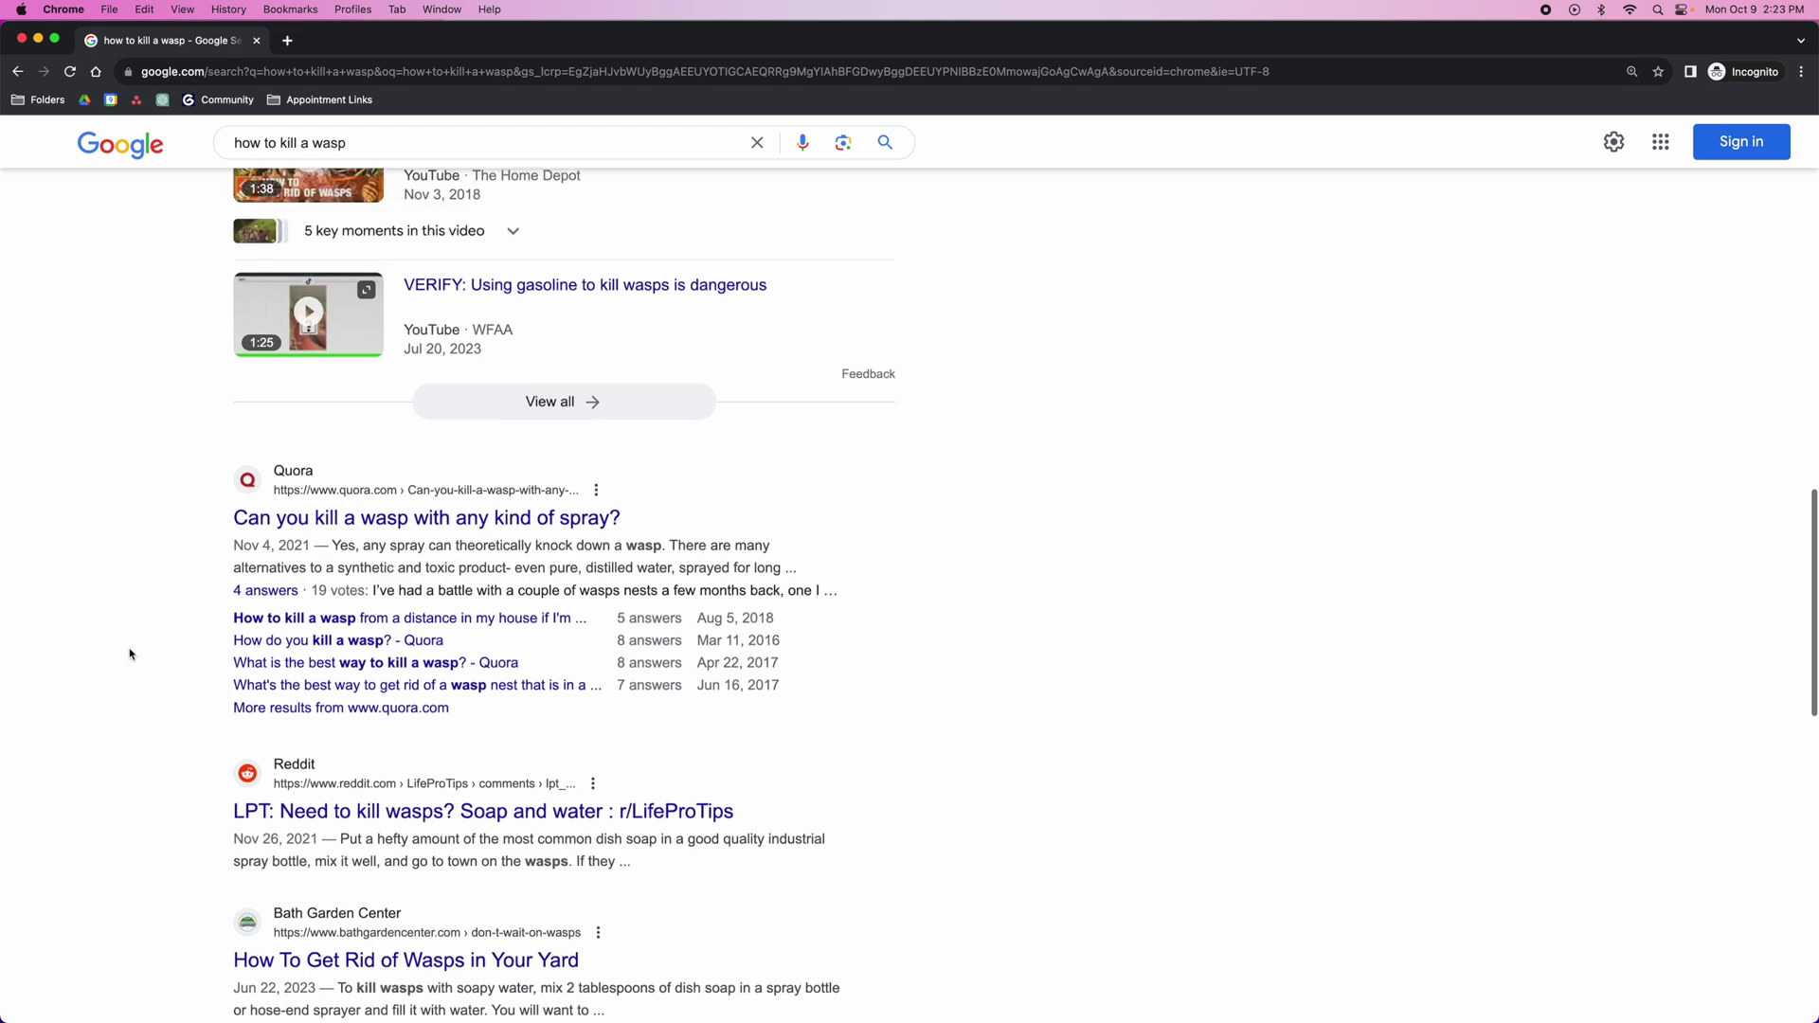
pyautogui.scroll(5, 130, 654)
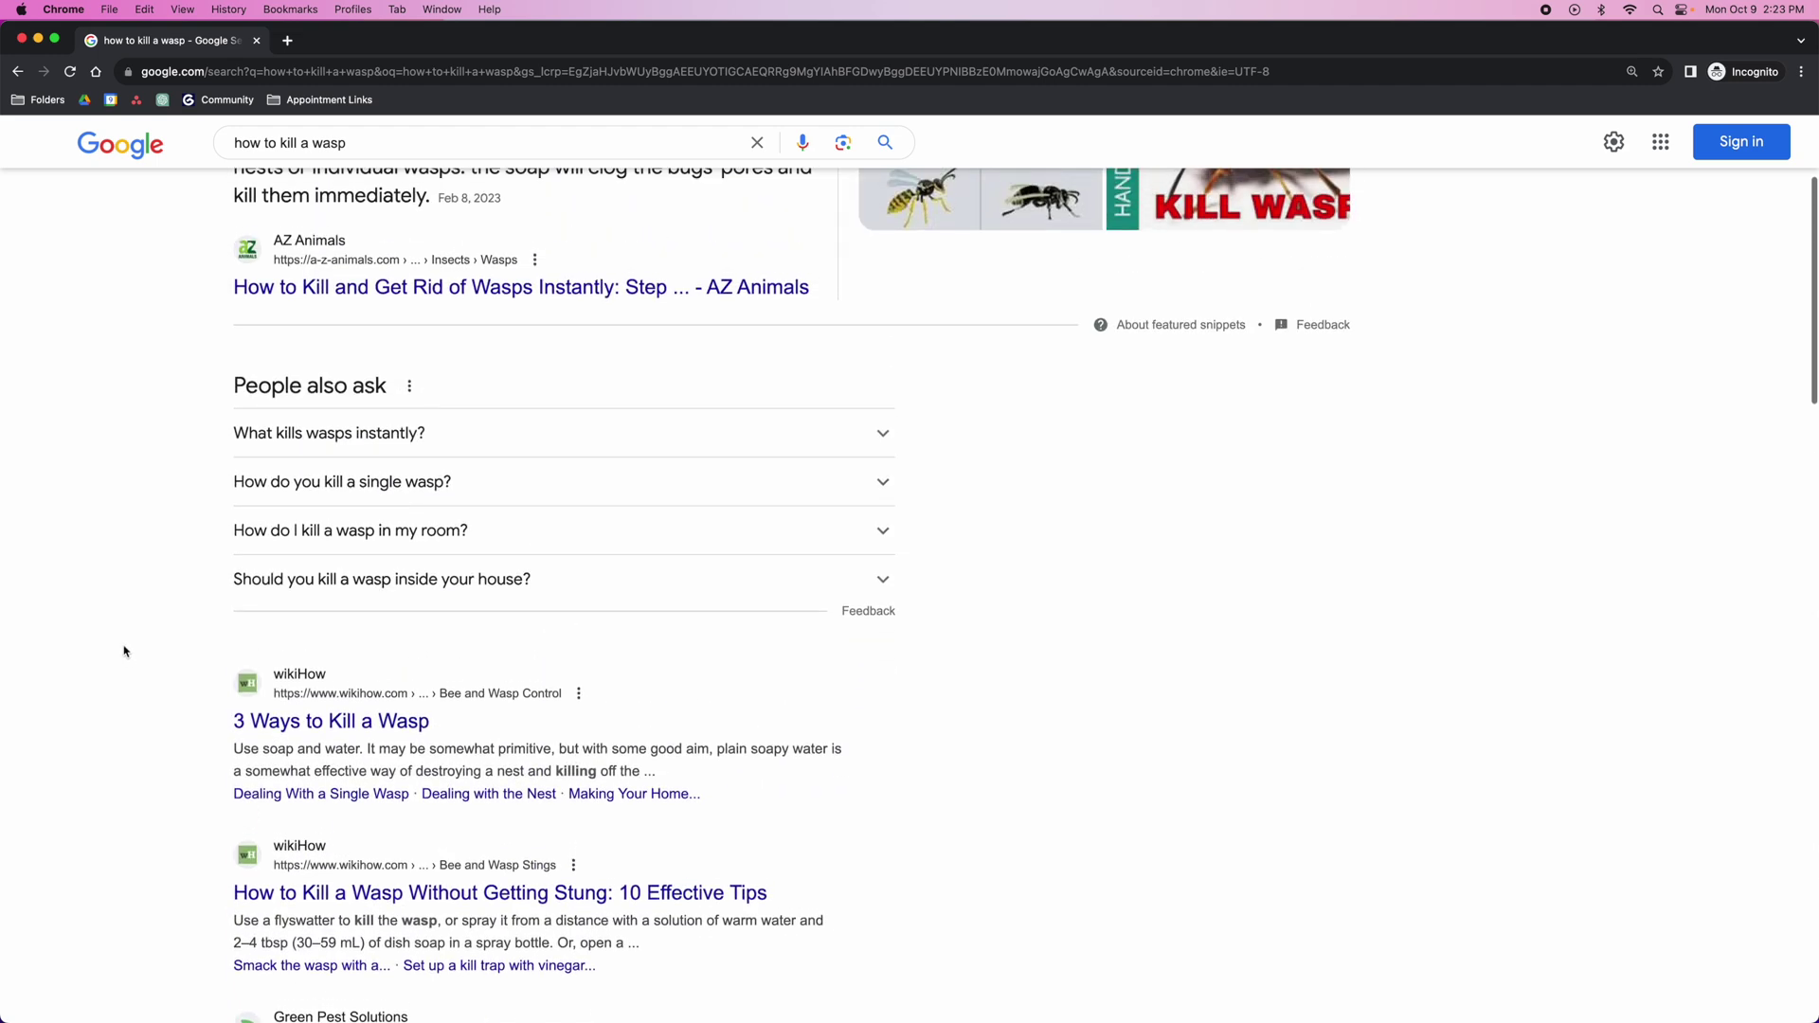
pyautogui.scroll(-4, 128, 650)
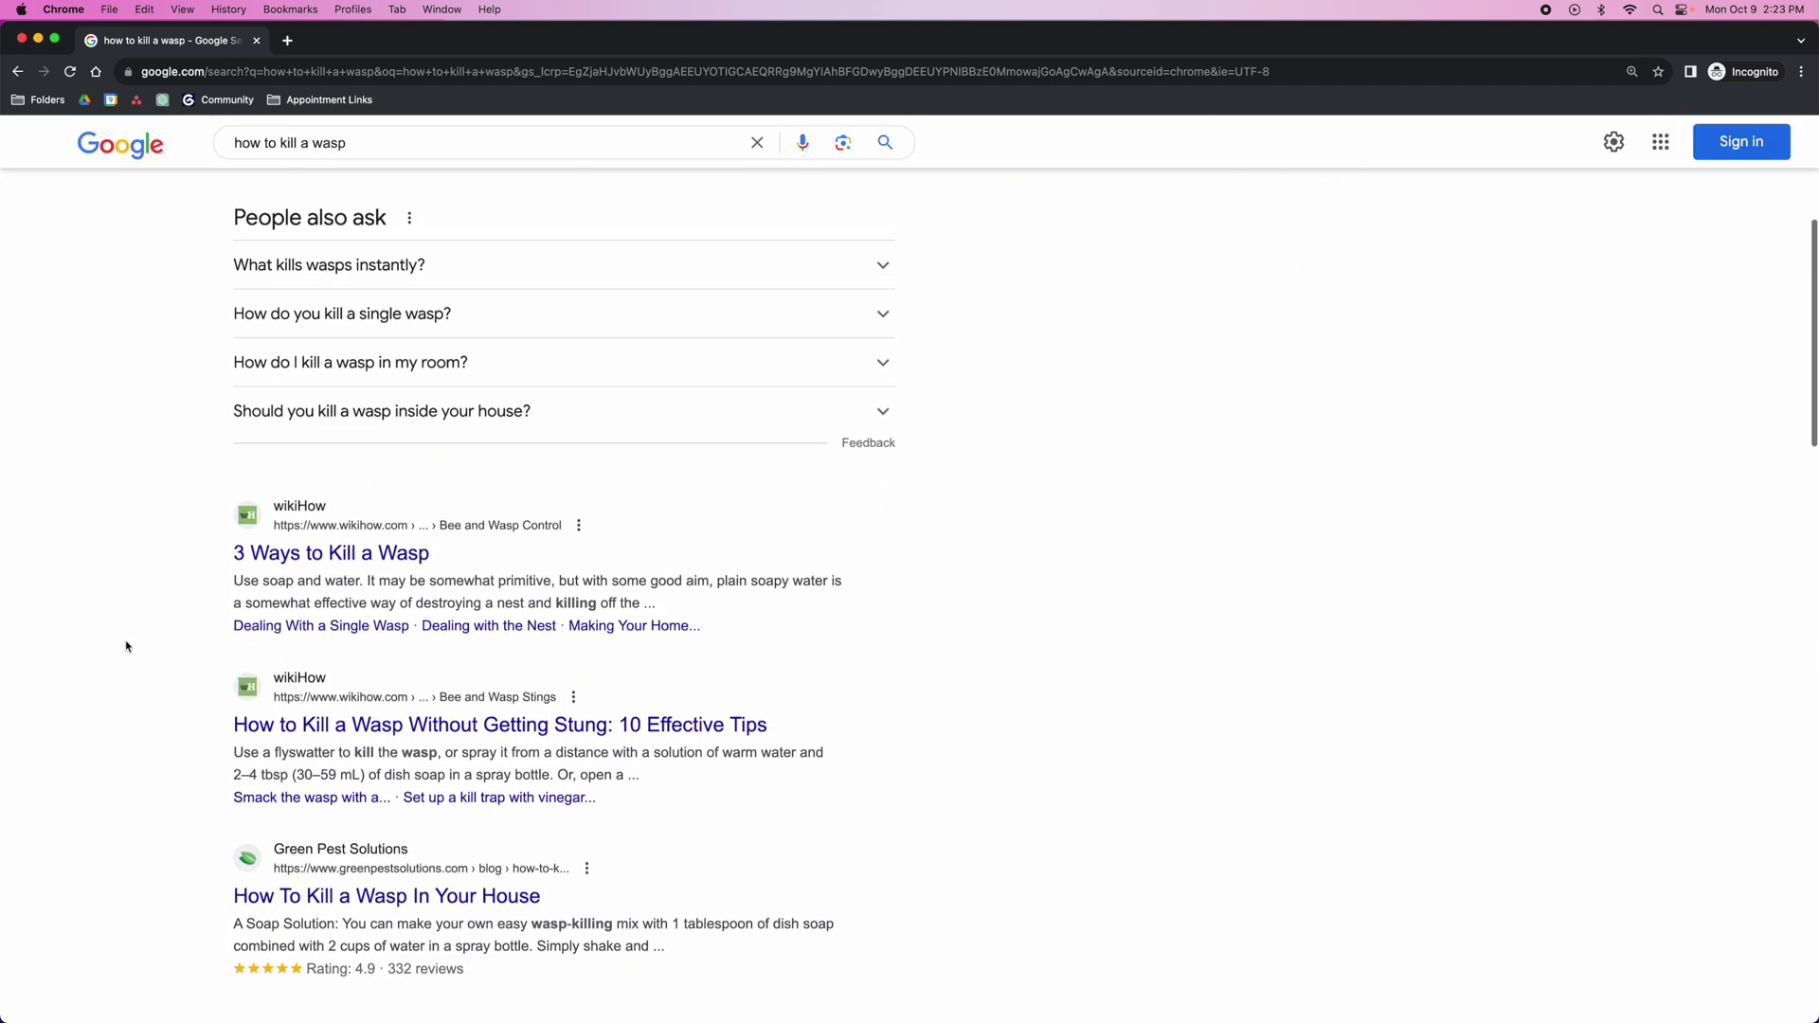
pyautogui.scroll(-5, 136, 616)
pyautogui.scroll(-12, 147, 587)
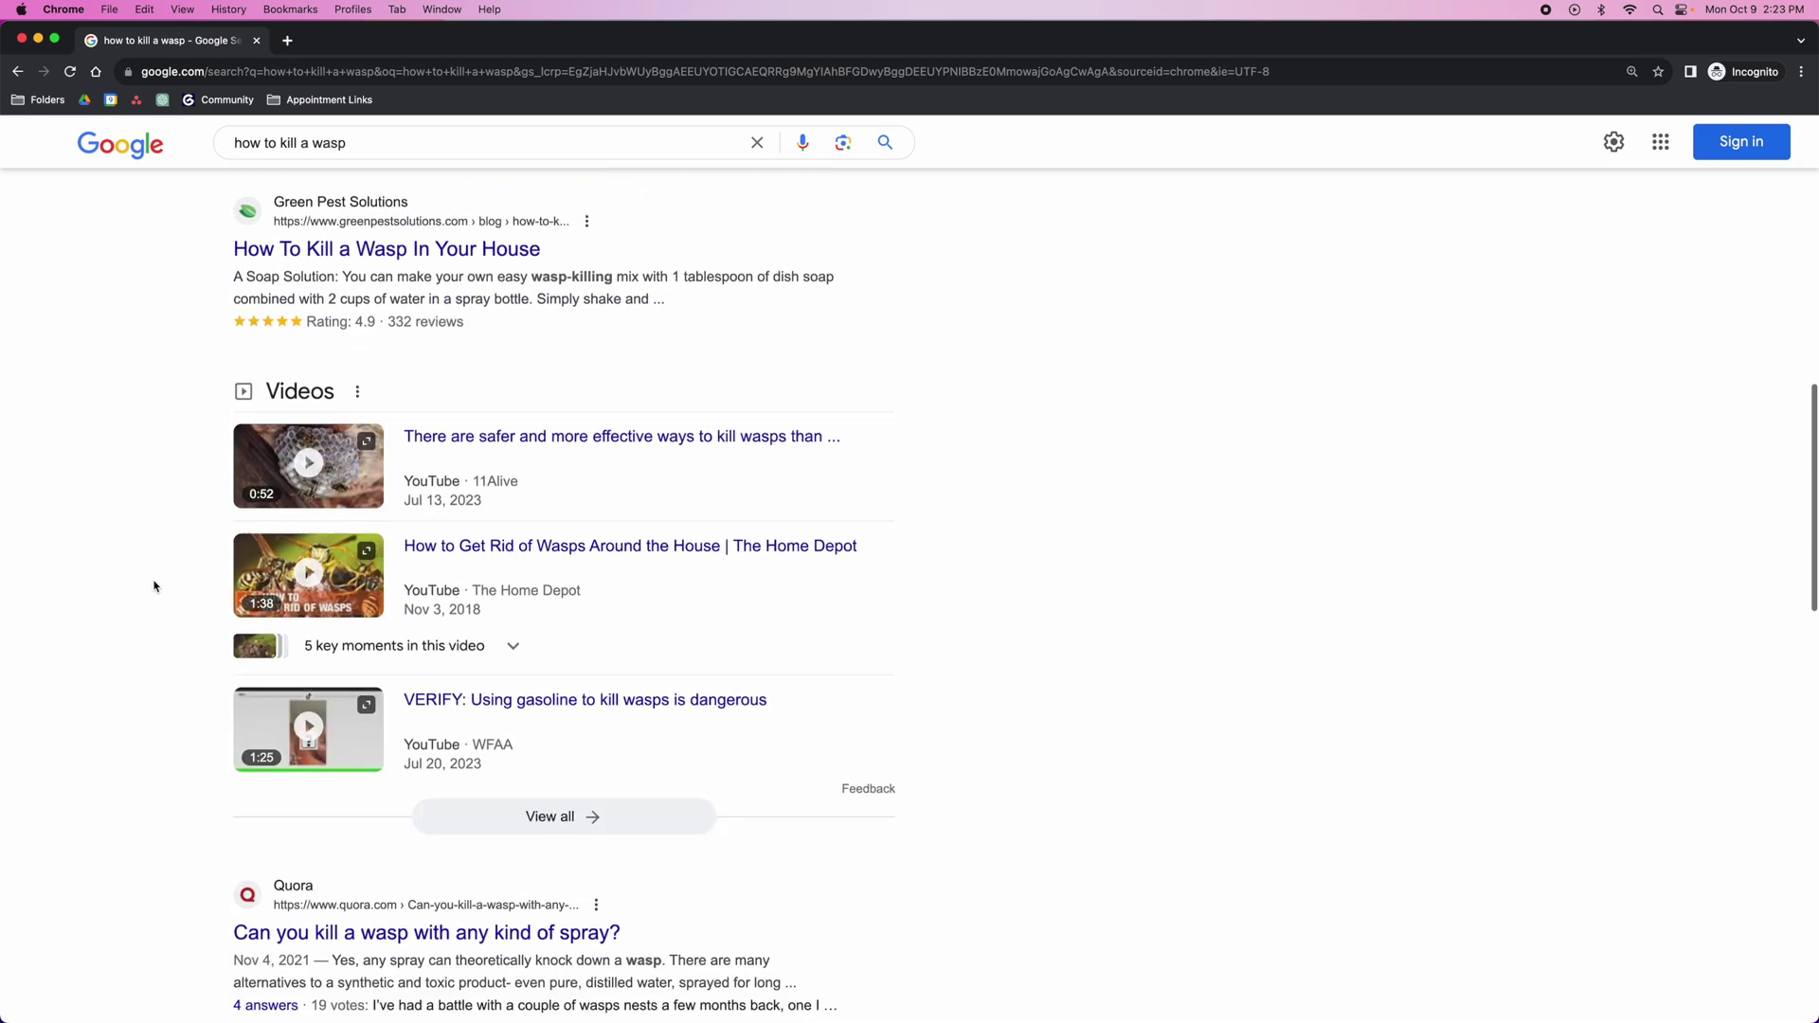
pyautogui.rightClick(353, 542)
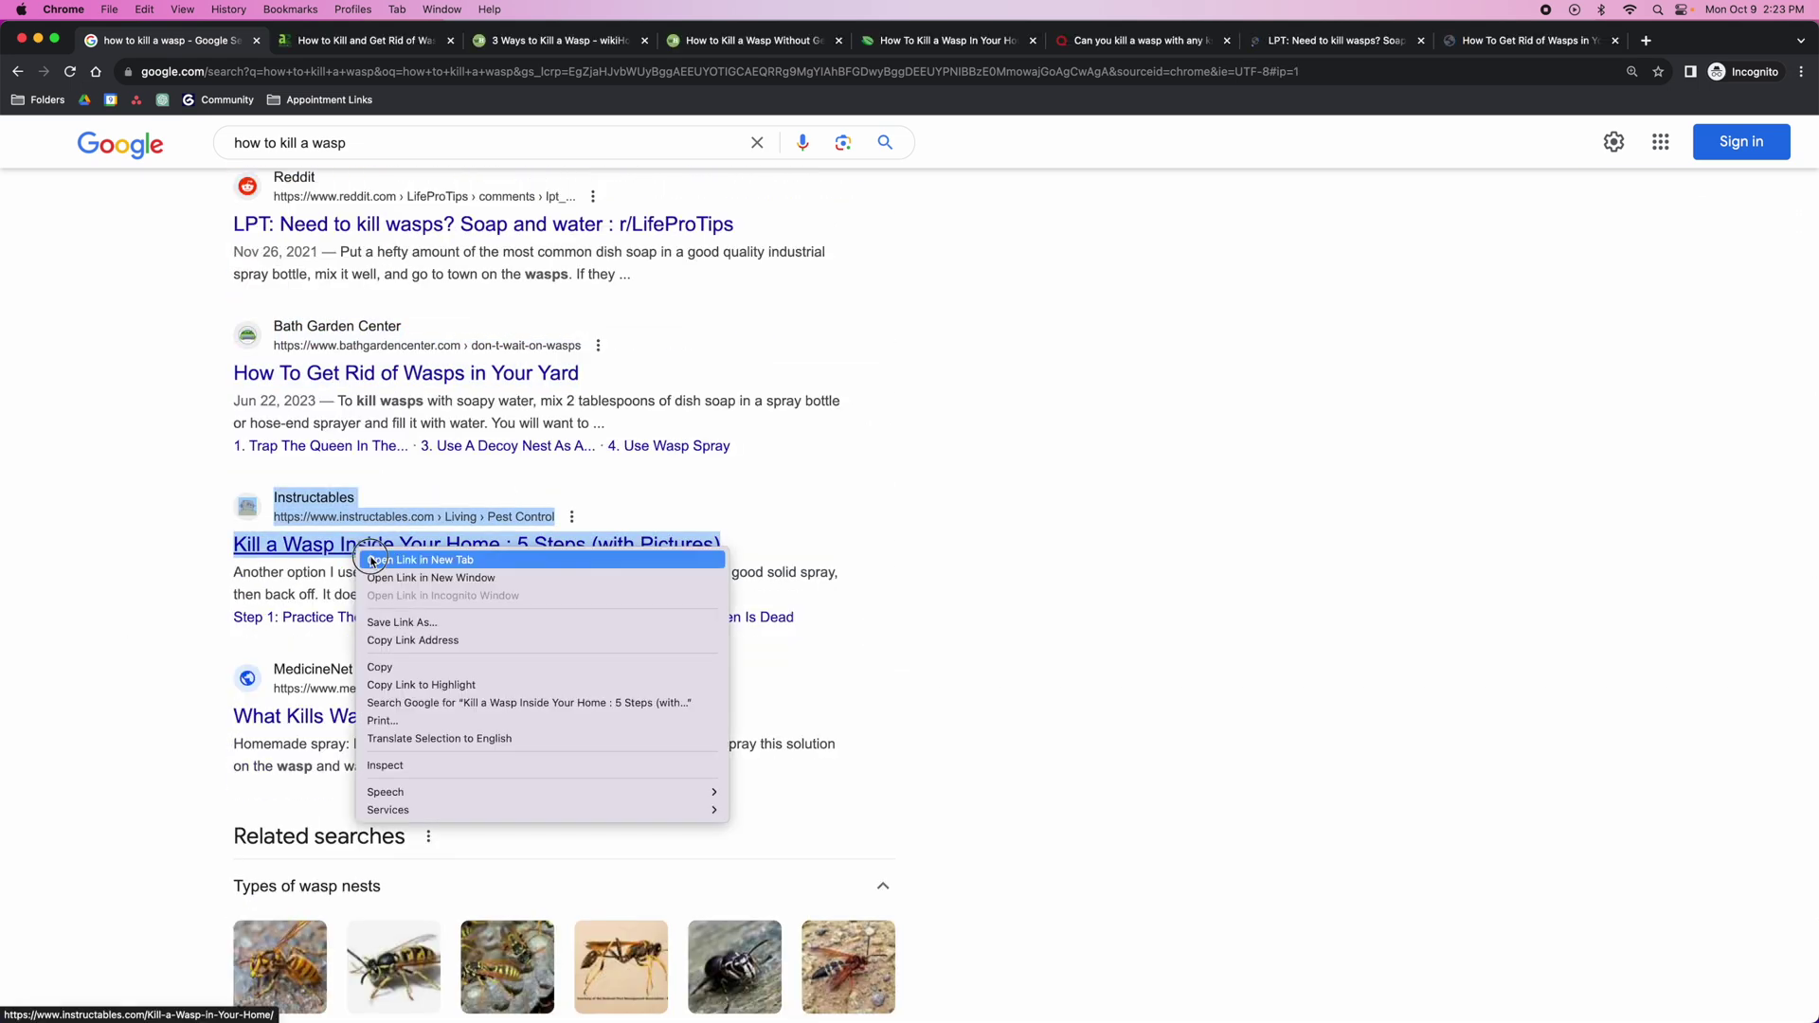
pyautogui.click(369, 715)
# Step: Open the MedicineNet result in a new tab, then skim the AZ Animals article
pyautogui.rightClick(370, 715)
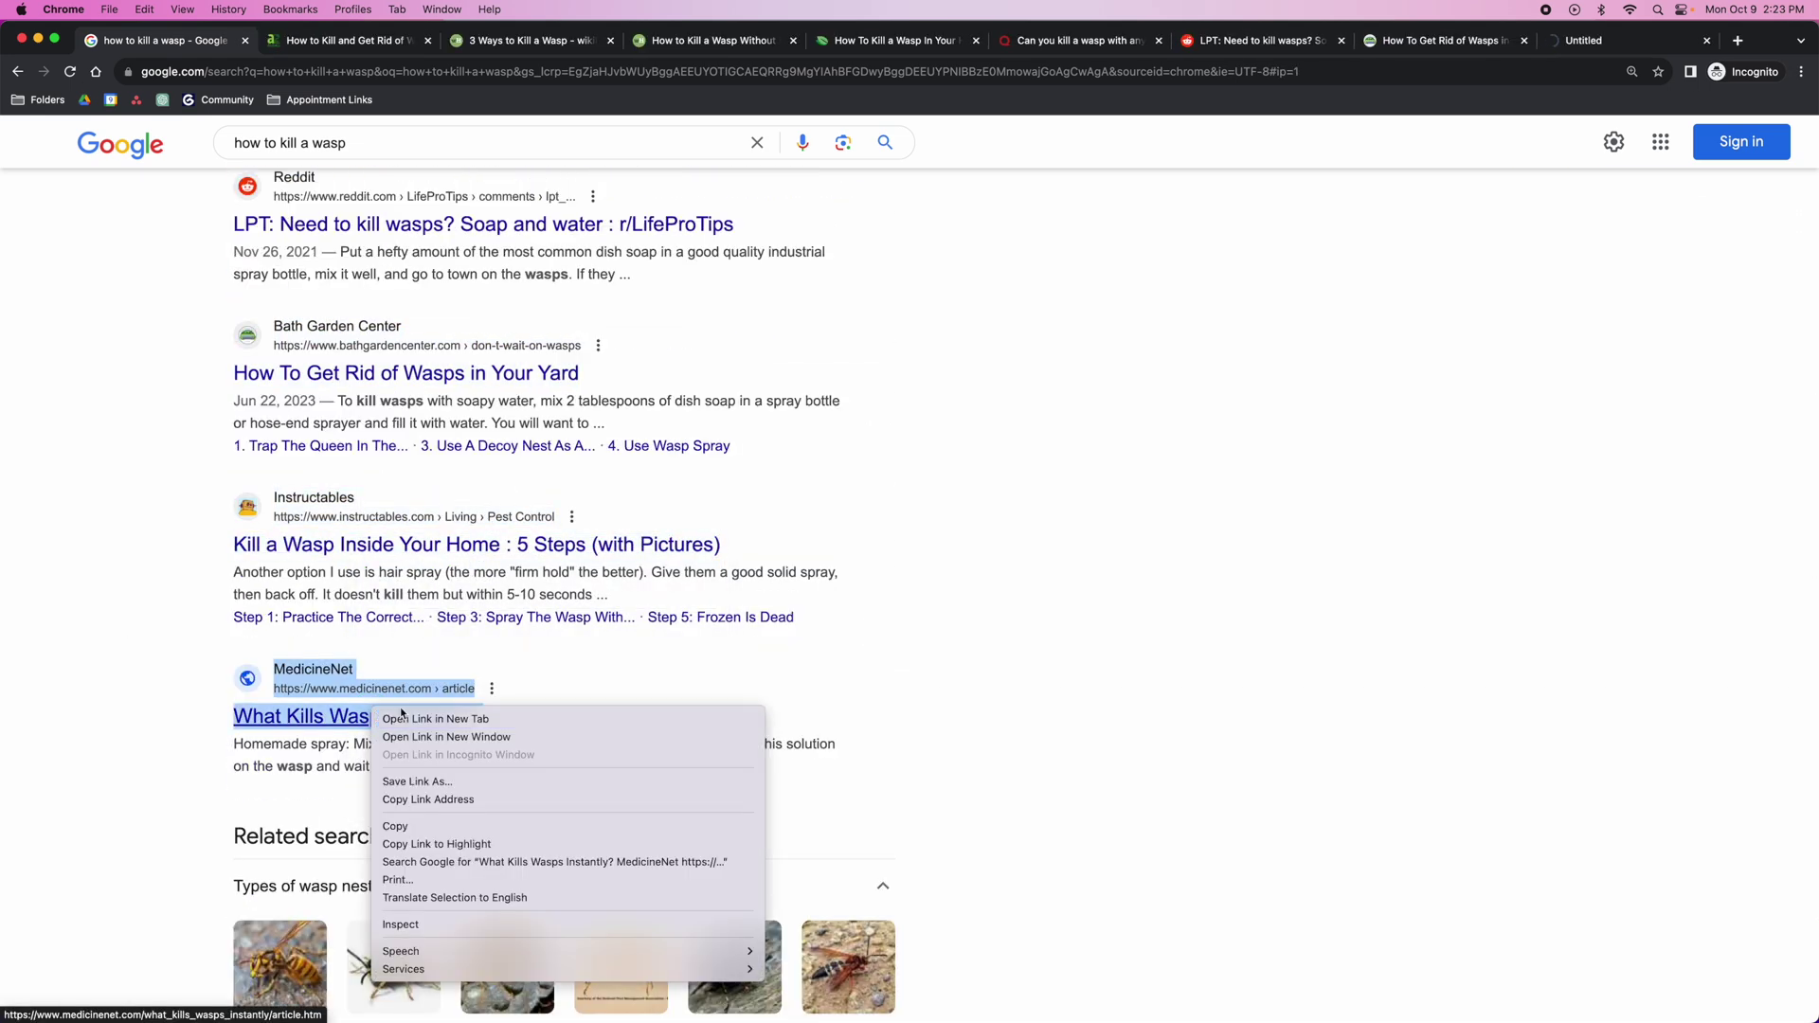
pyautogui.click(381, 722)
pyautogui.hotkey('ctrl', 'Tab')
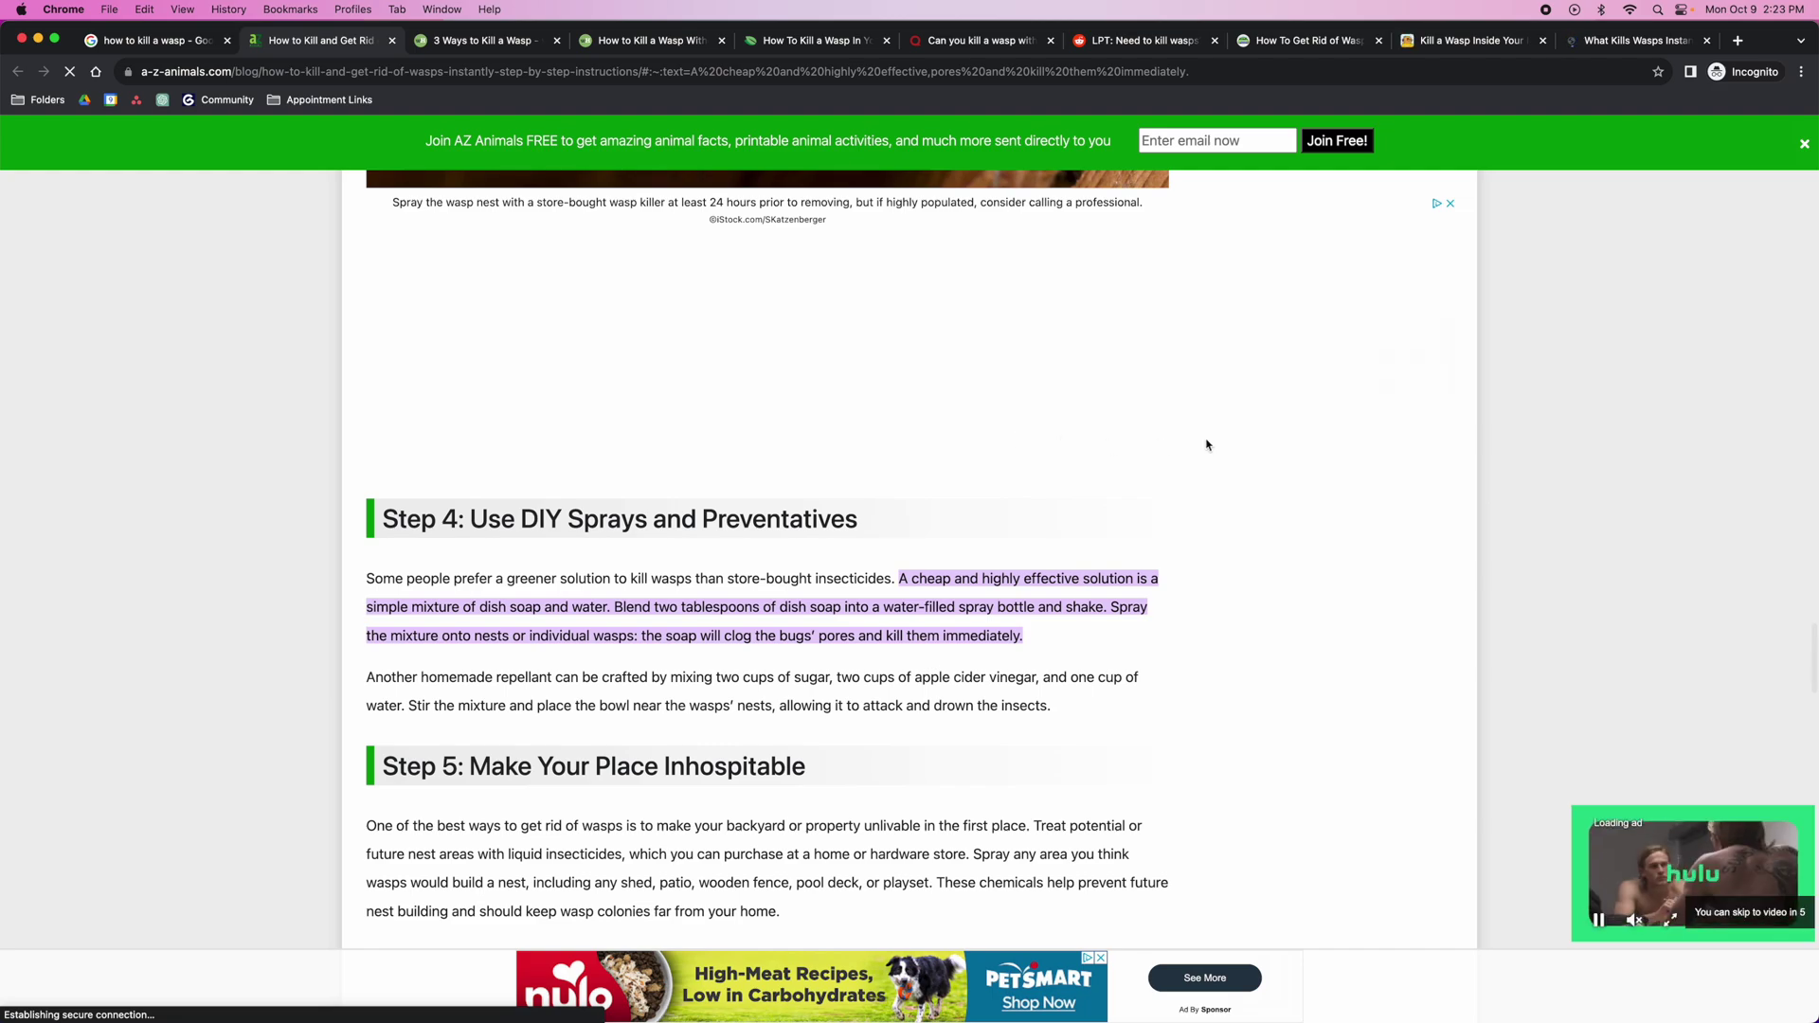
pyautogui.scroll(20, 1004, 493)
pyautogui.scroll(15, 1013, 514)
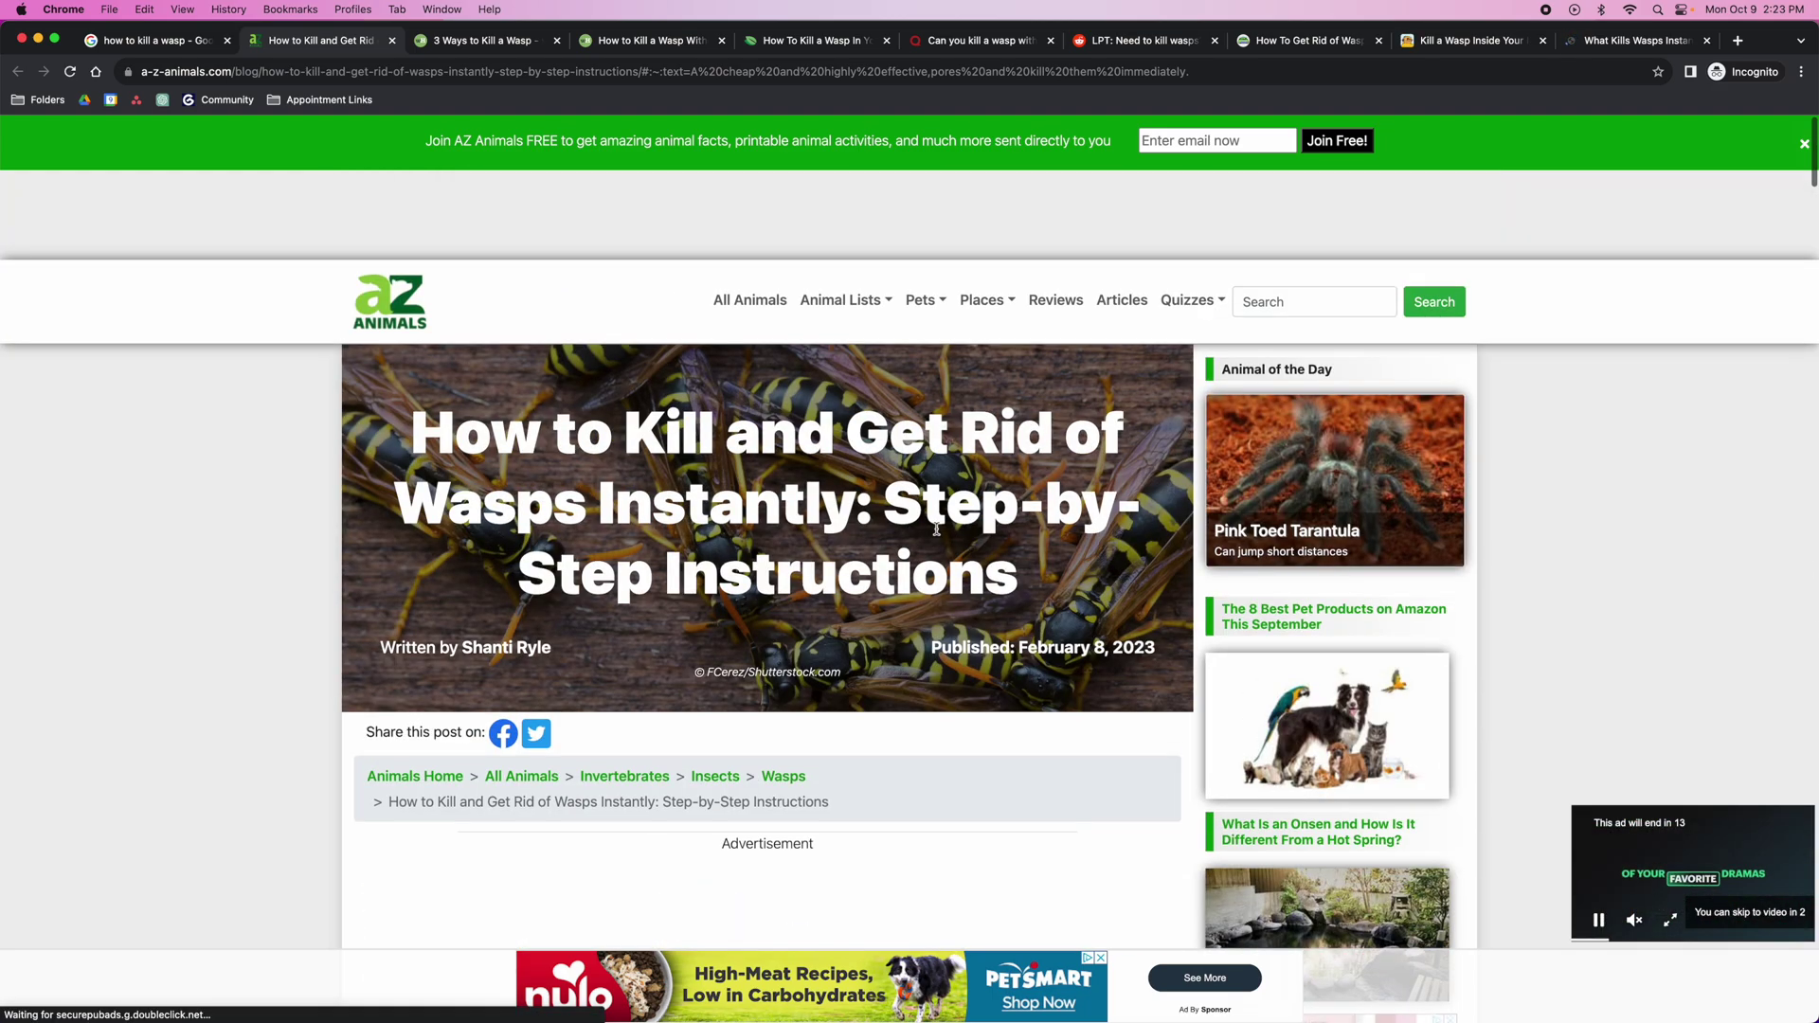
pyautogui.scroll(-1, 292, 448)
pyautogui.scroll(-5, 322, 441)
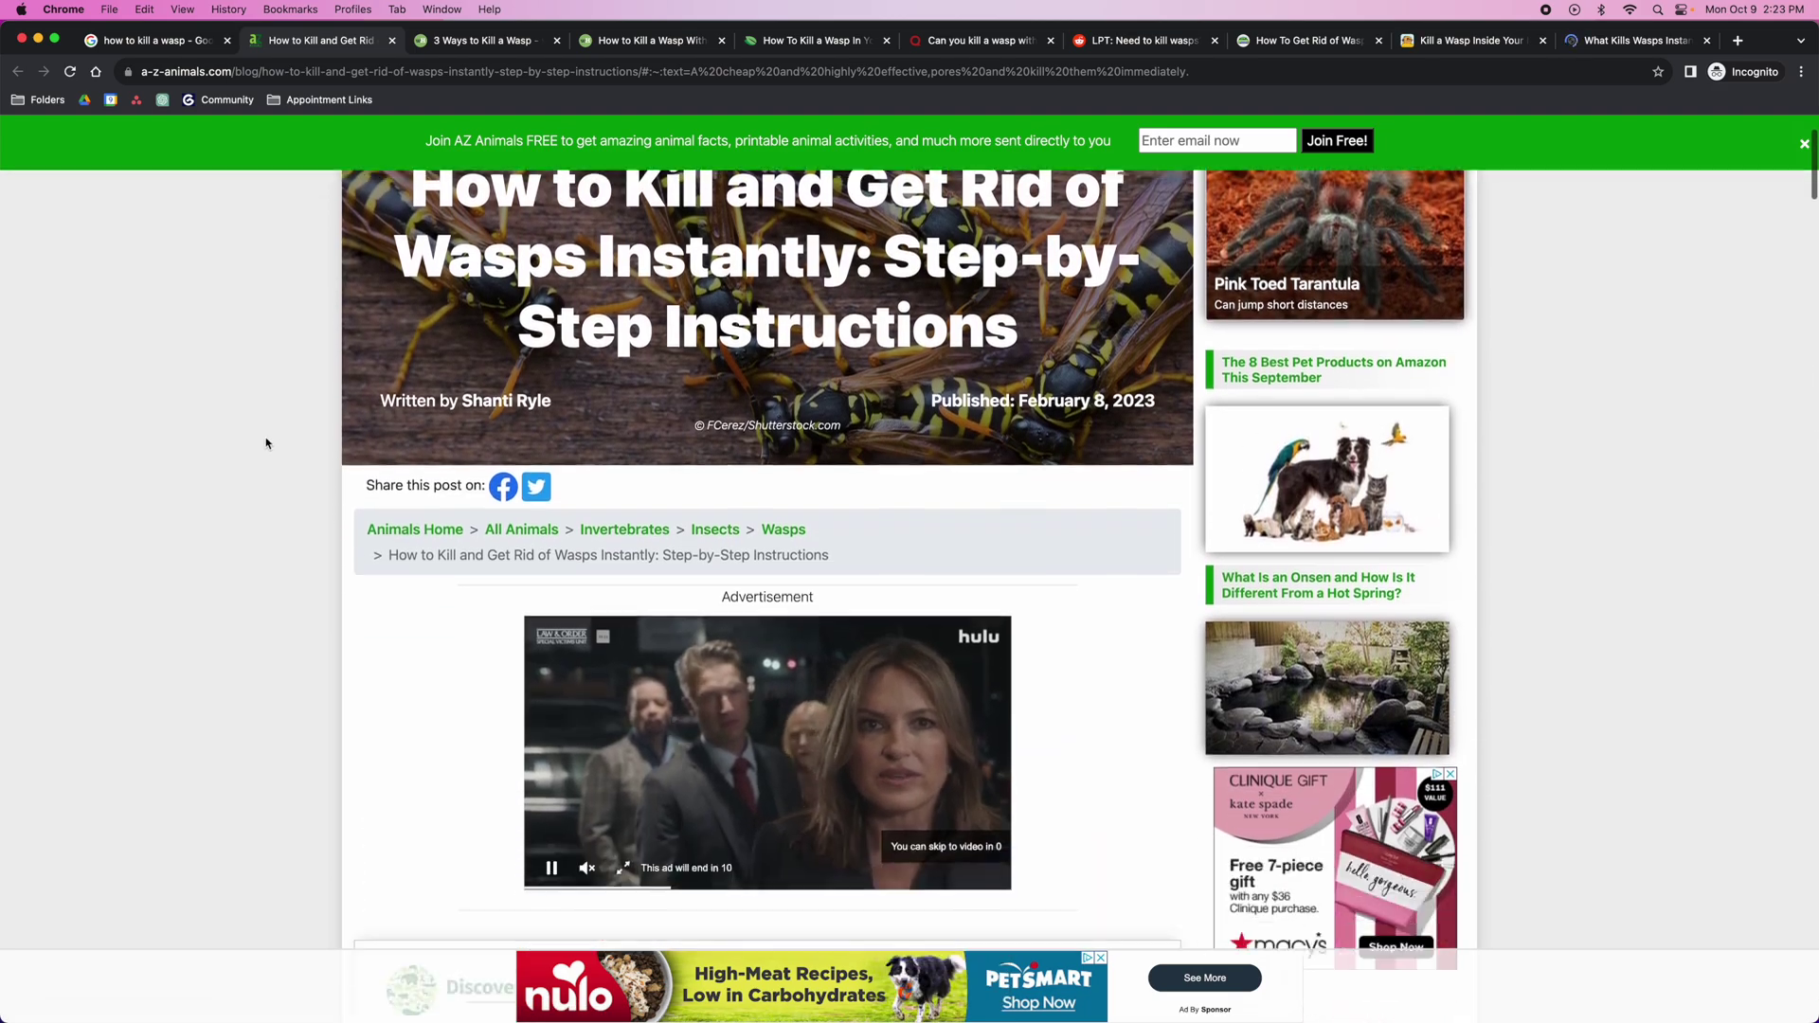
# Step: Read through the wikiHow '3 Ways to Kill a Wasp' article
pyautogui.hotkey('ctrl', 'Tab')
pyautogui.scroll(-1, 425, 427)
pyautogui.scroll(-5, 425, 426)
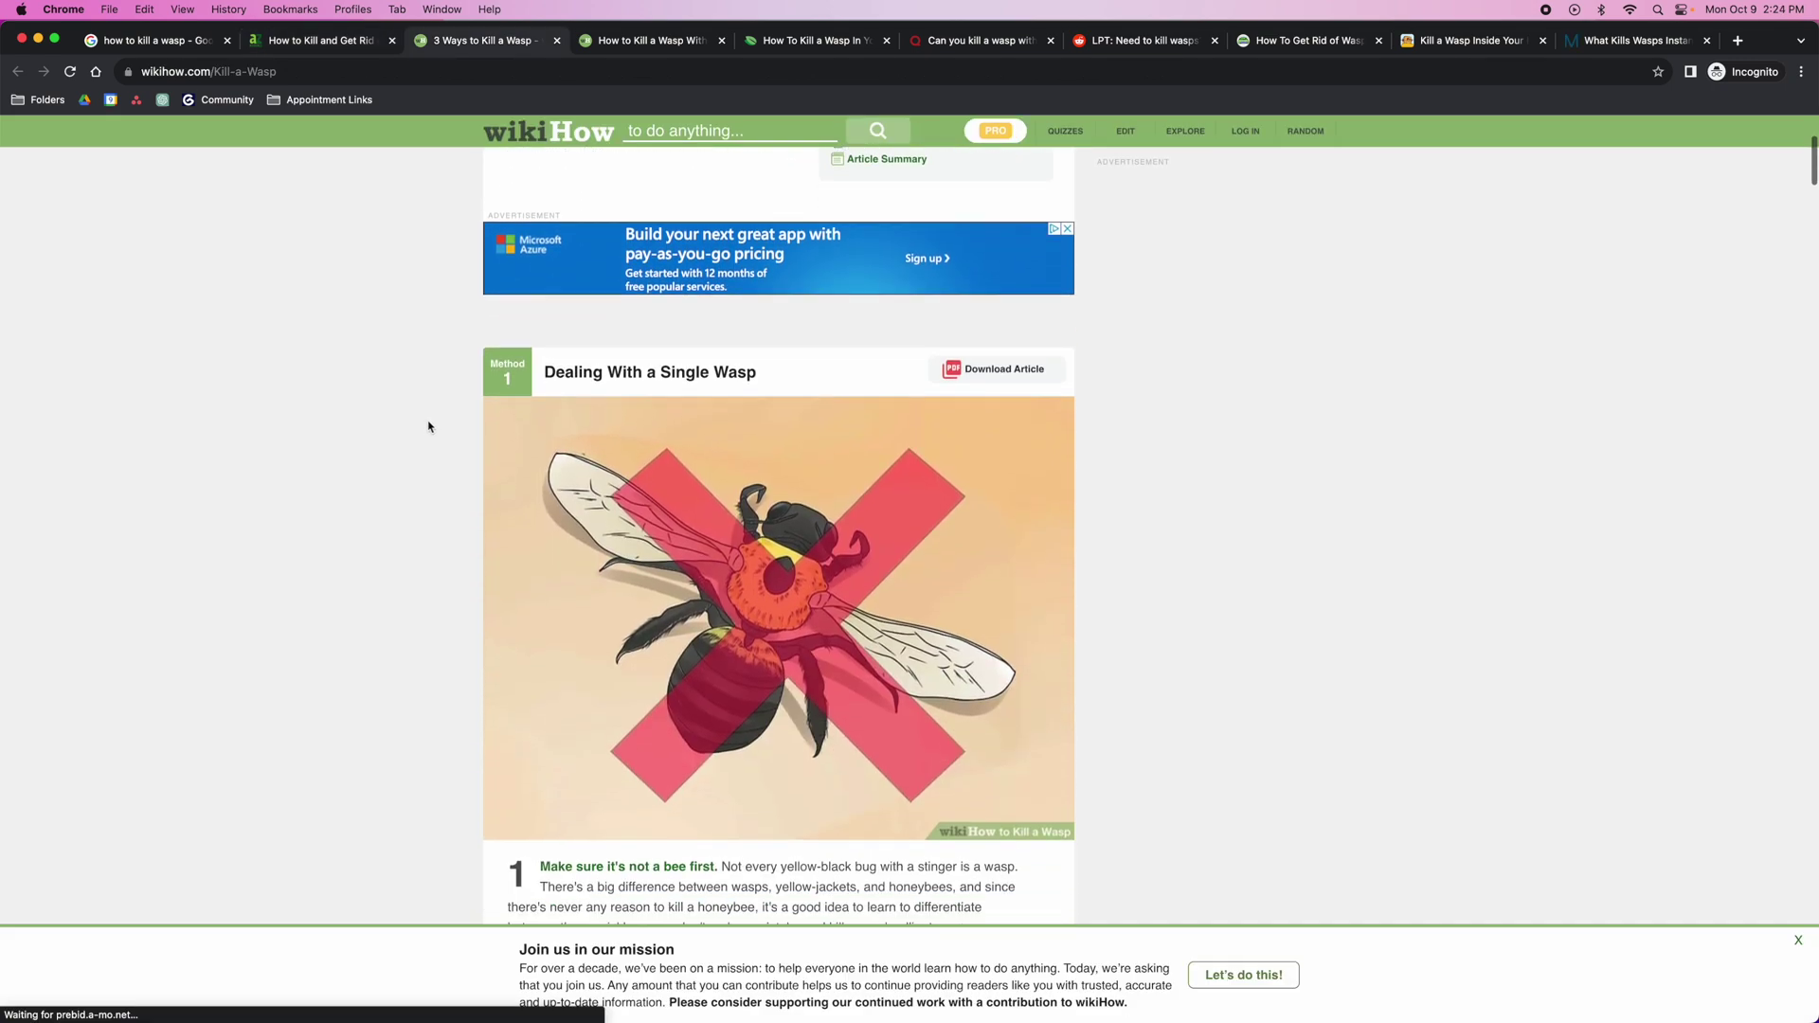
pyautogui.scroll(3, 370, 426)
pyautogui.scroll(-5, 361, 431)
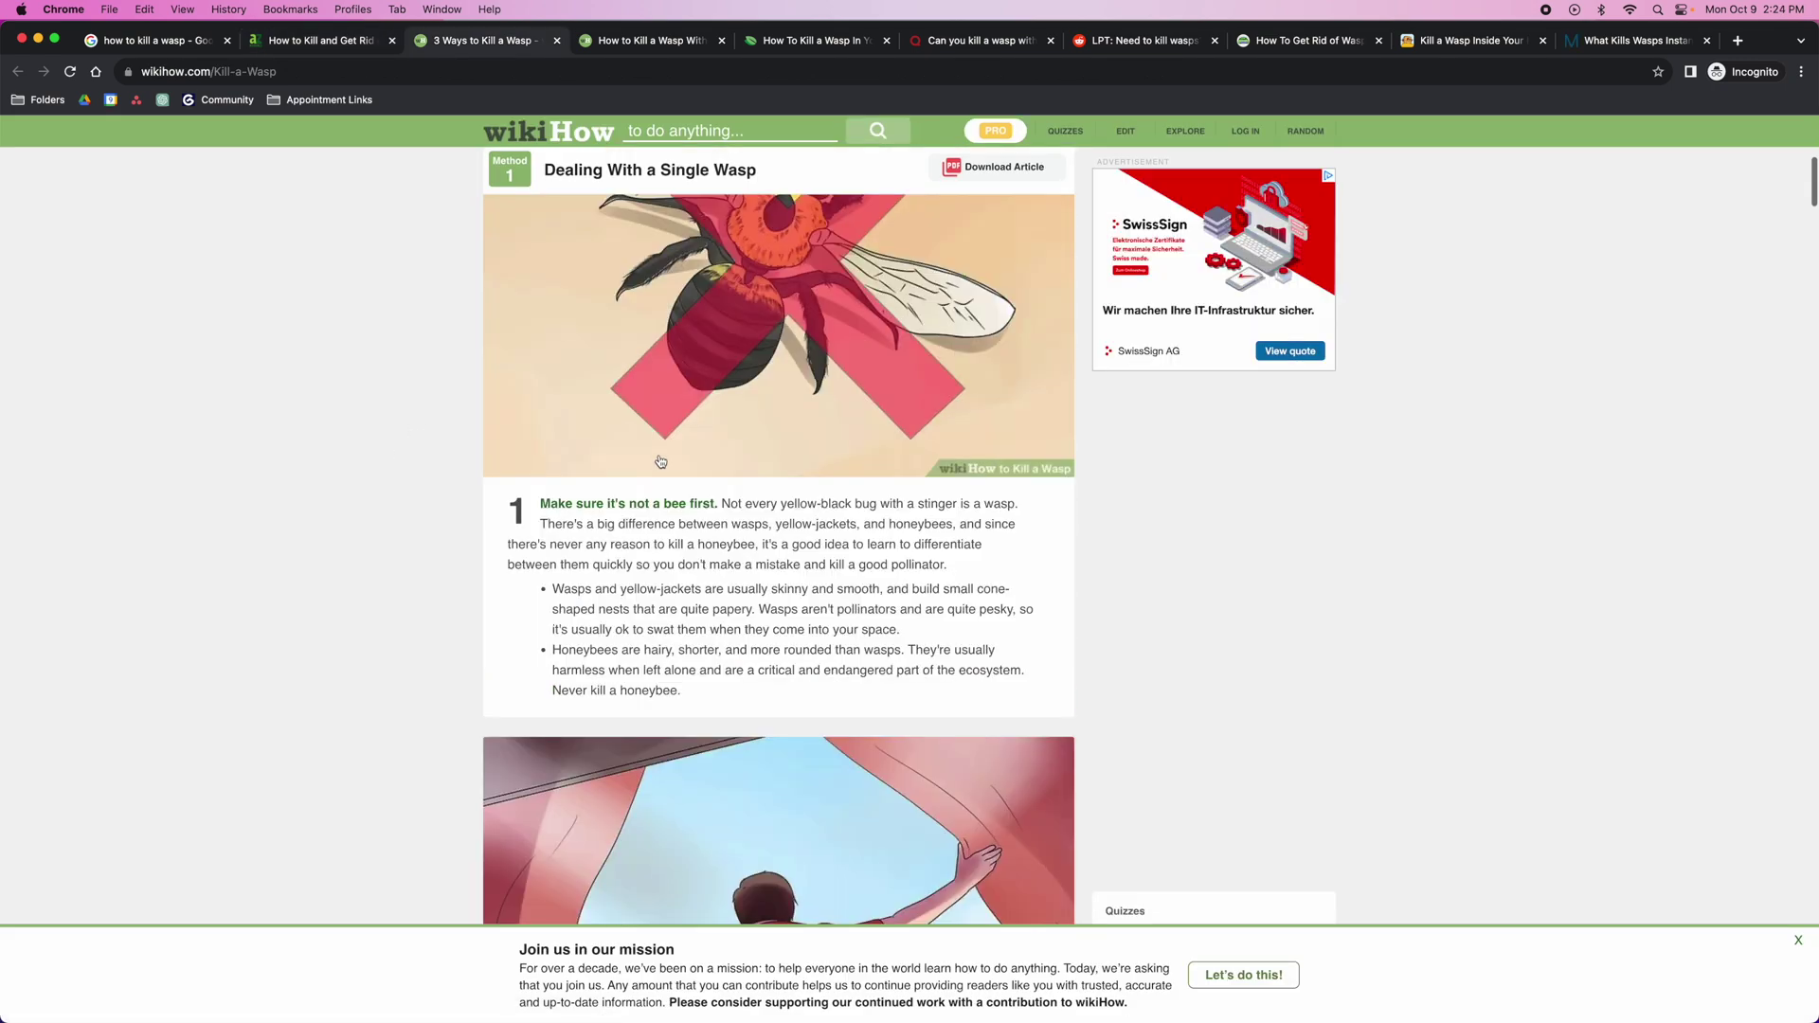
pyautogui.scroll(-6, 358, 467)
pyautogui.scroll(-15, 341, 477)
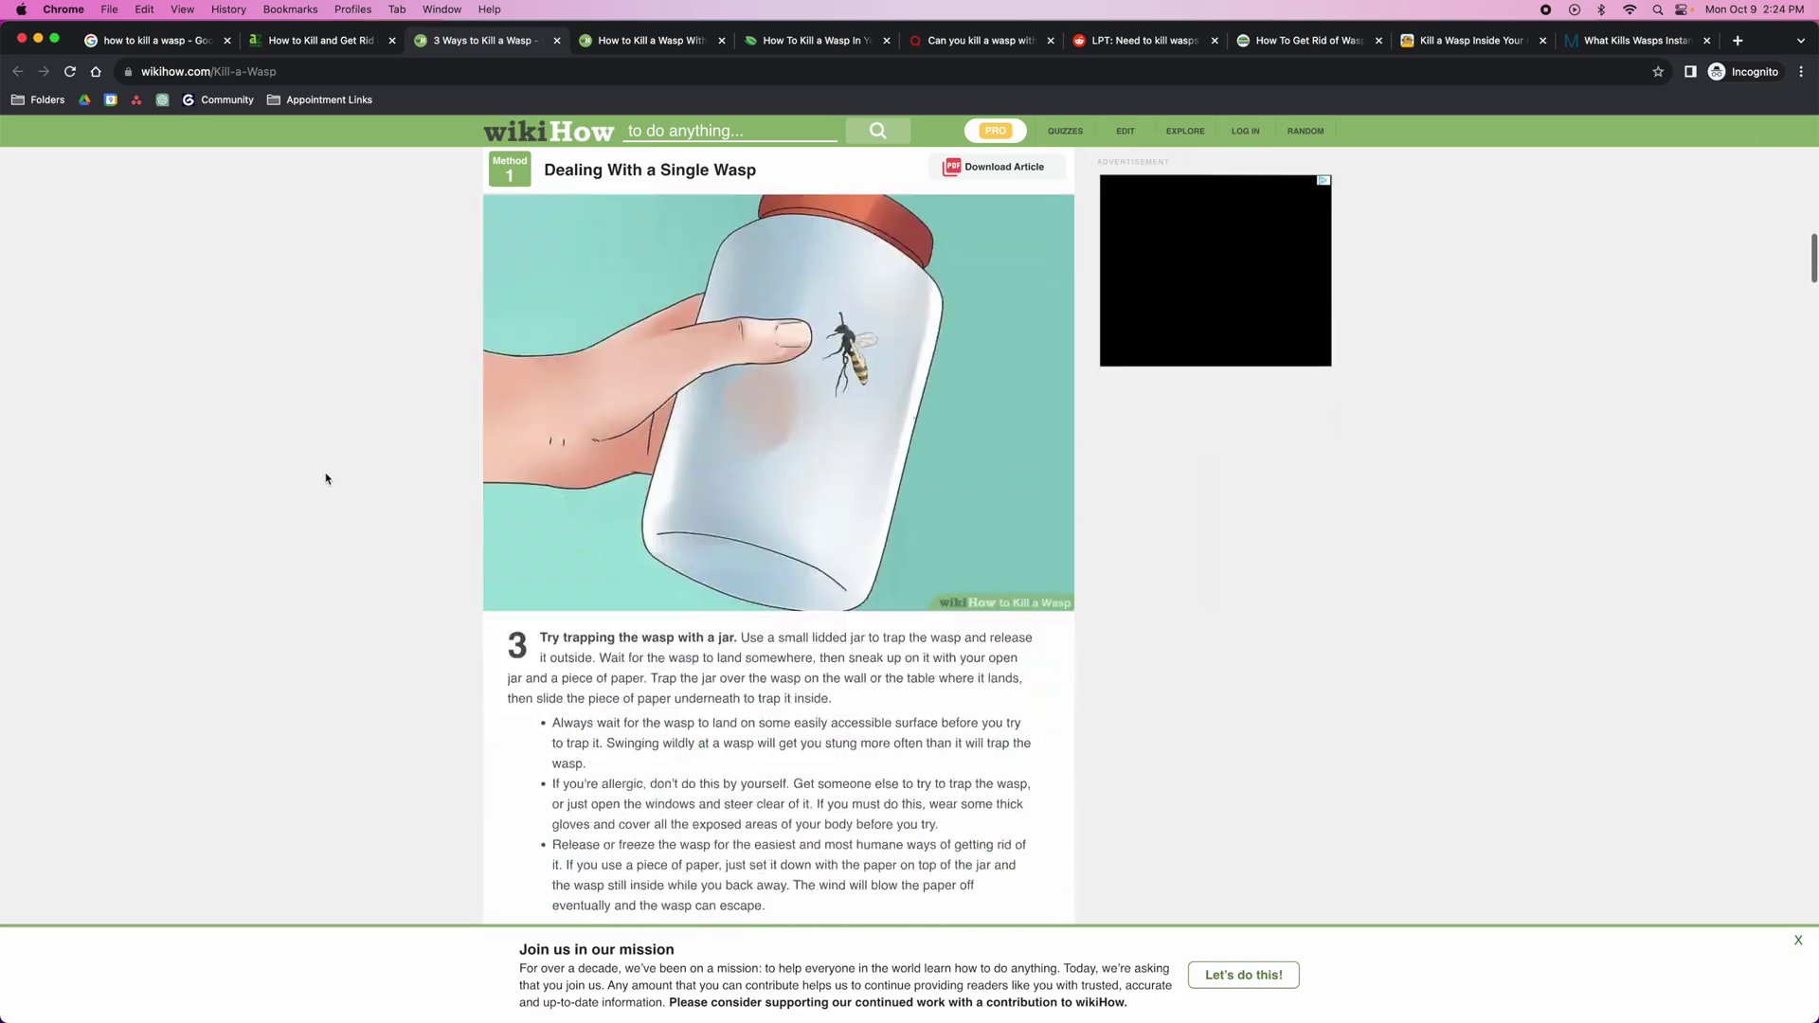
pyautogui.scroll(-20, 357, 475)
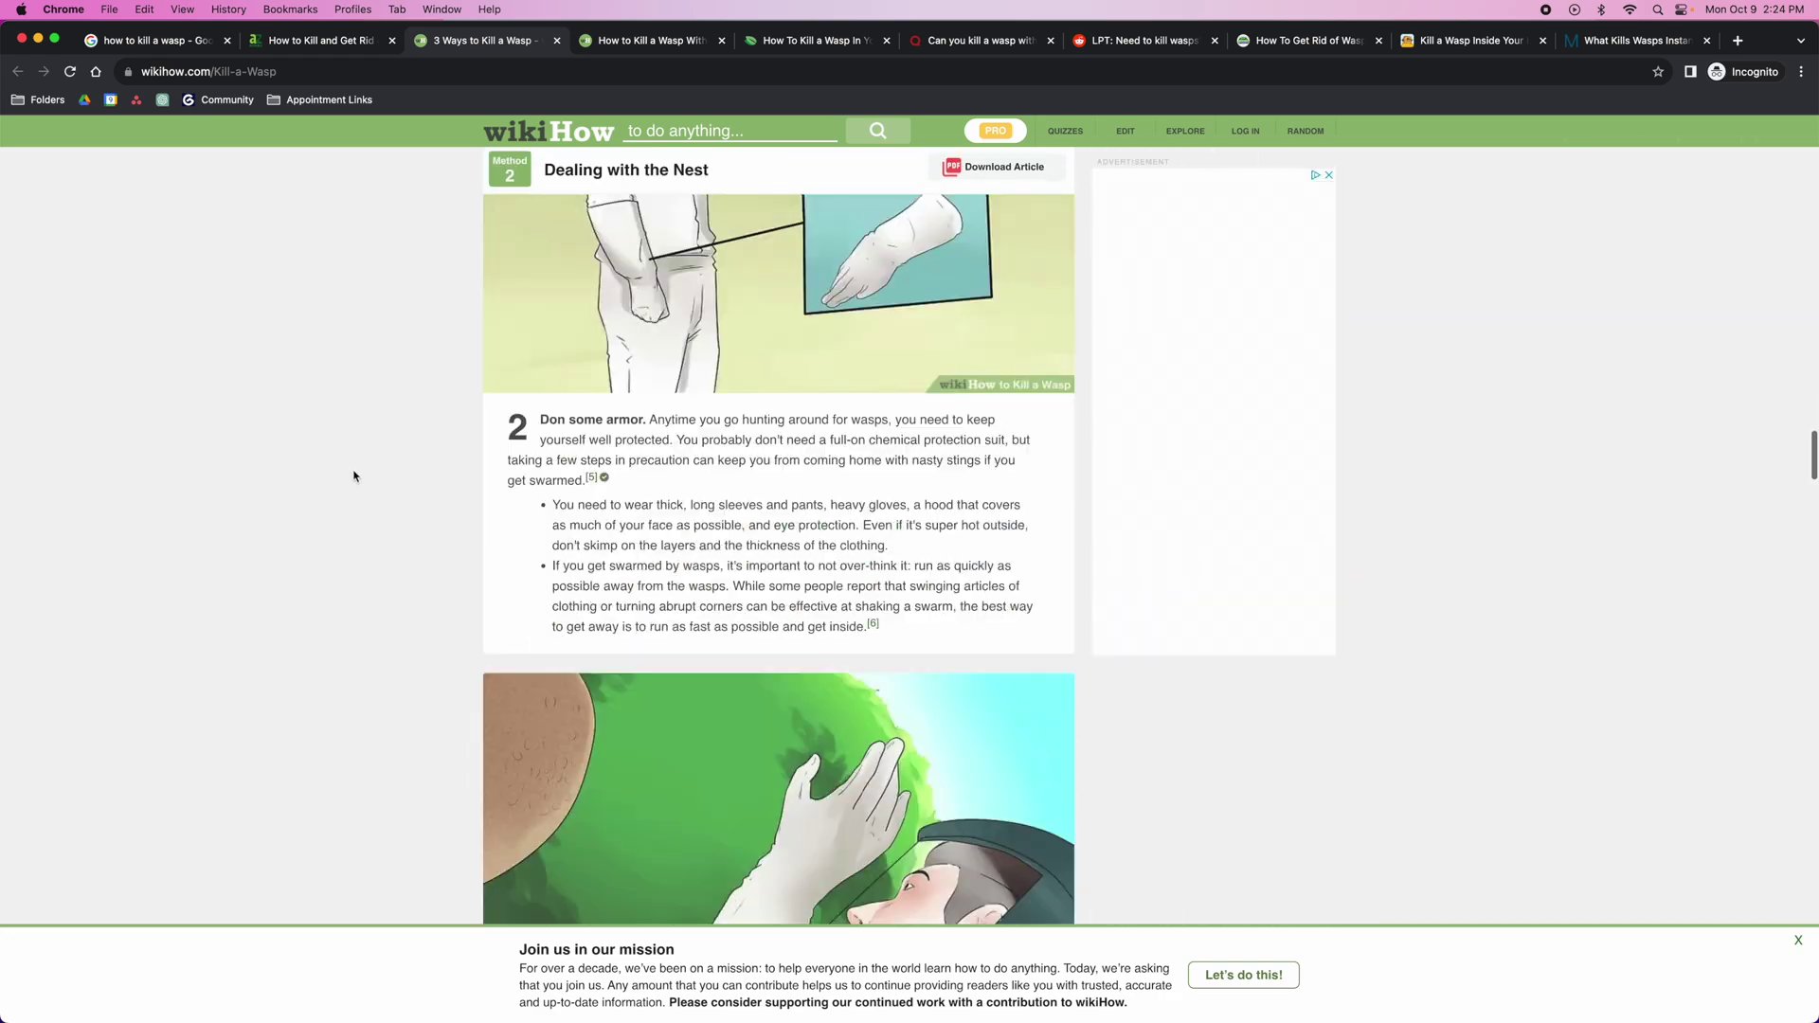
pyautogui.scroll(-15, 361, 471)
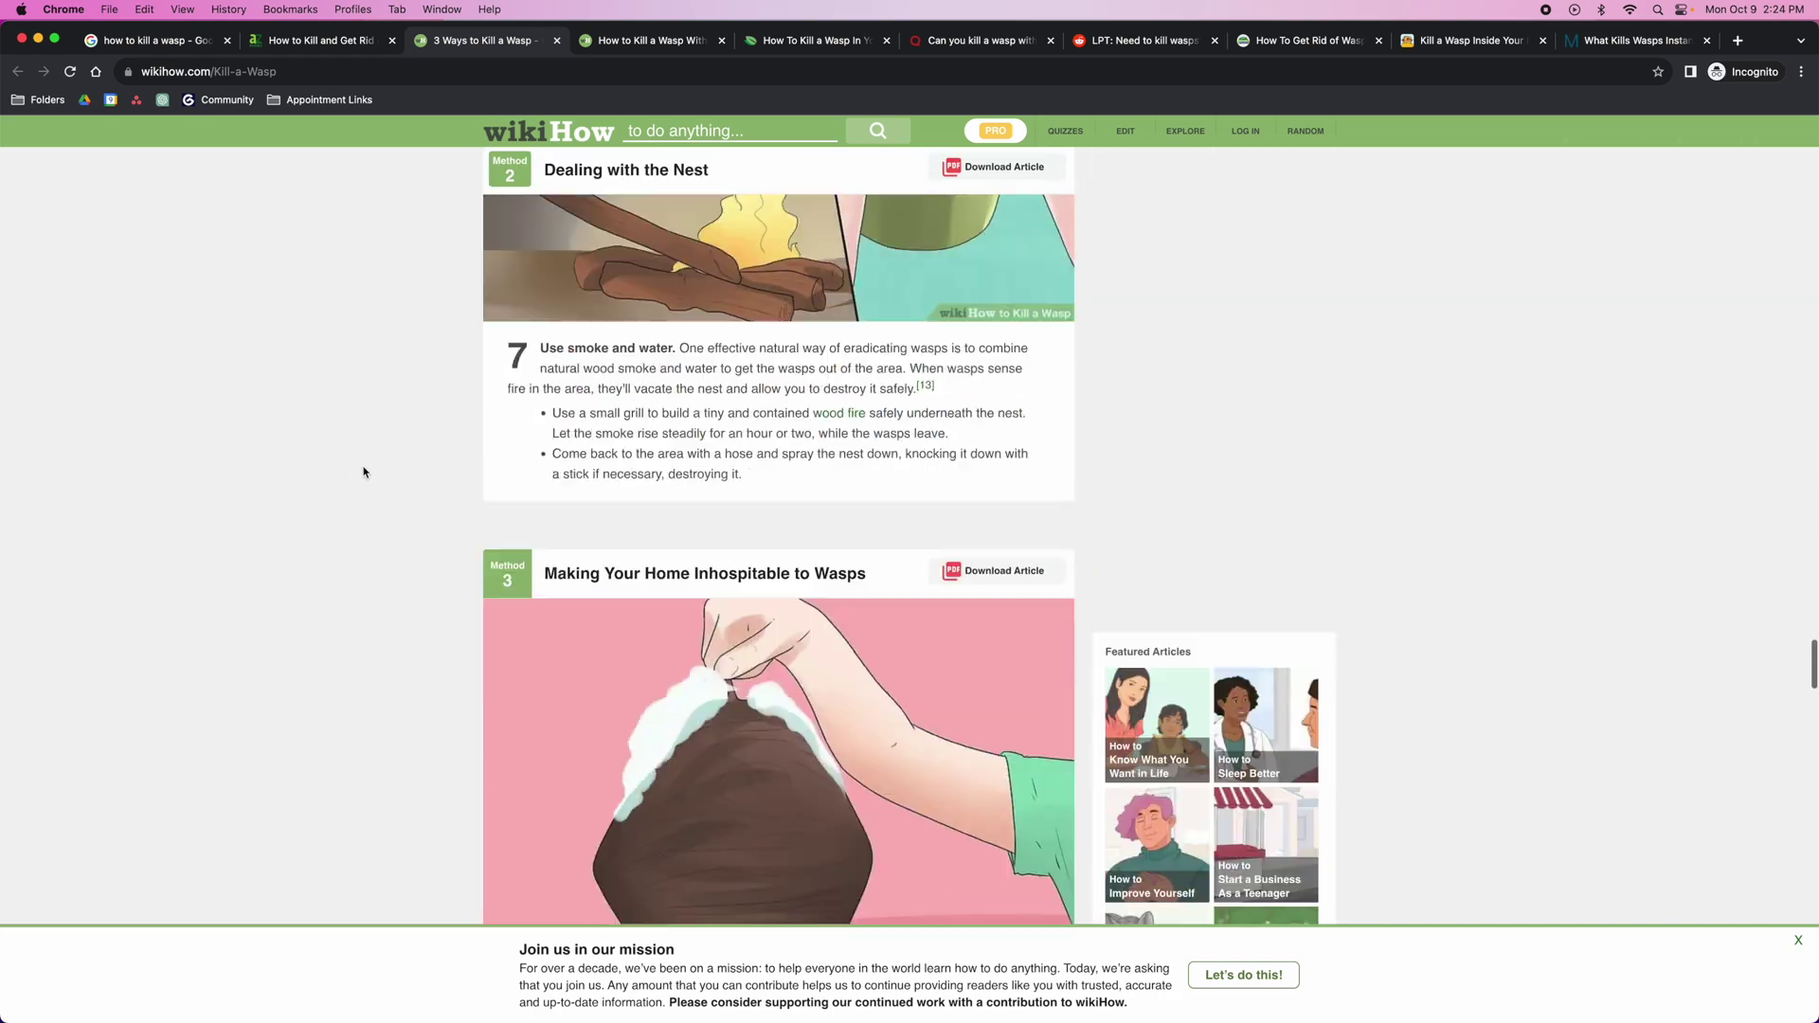
# Step: Skim the wikiHow article on killing a wasp without getting stung
pyautogui.click(660, 45)
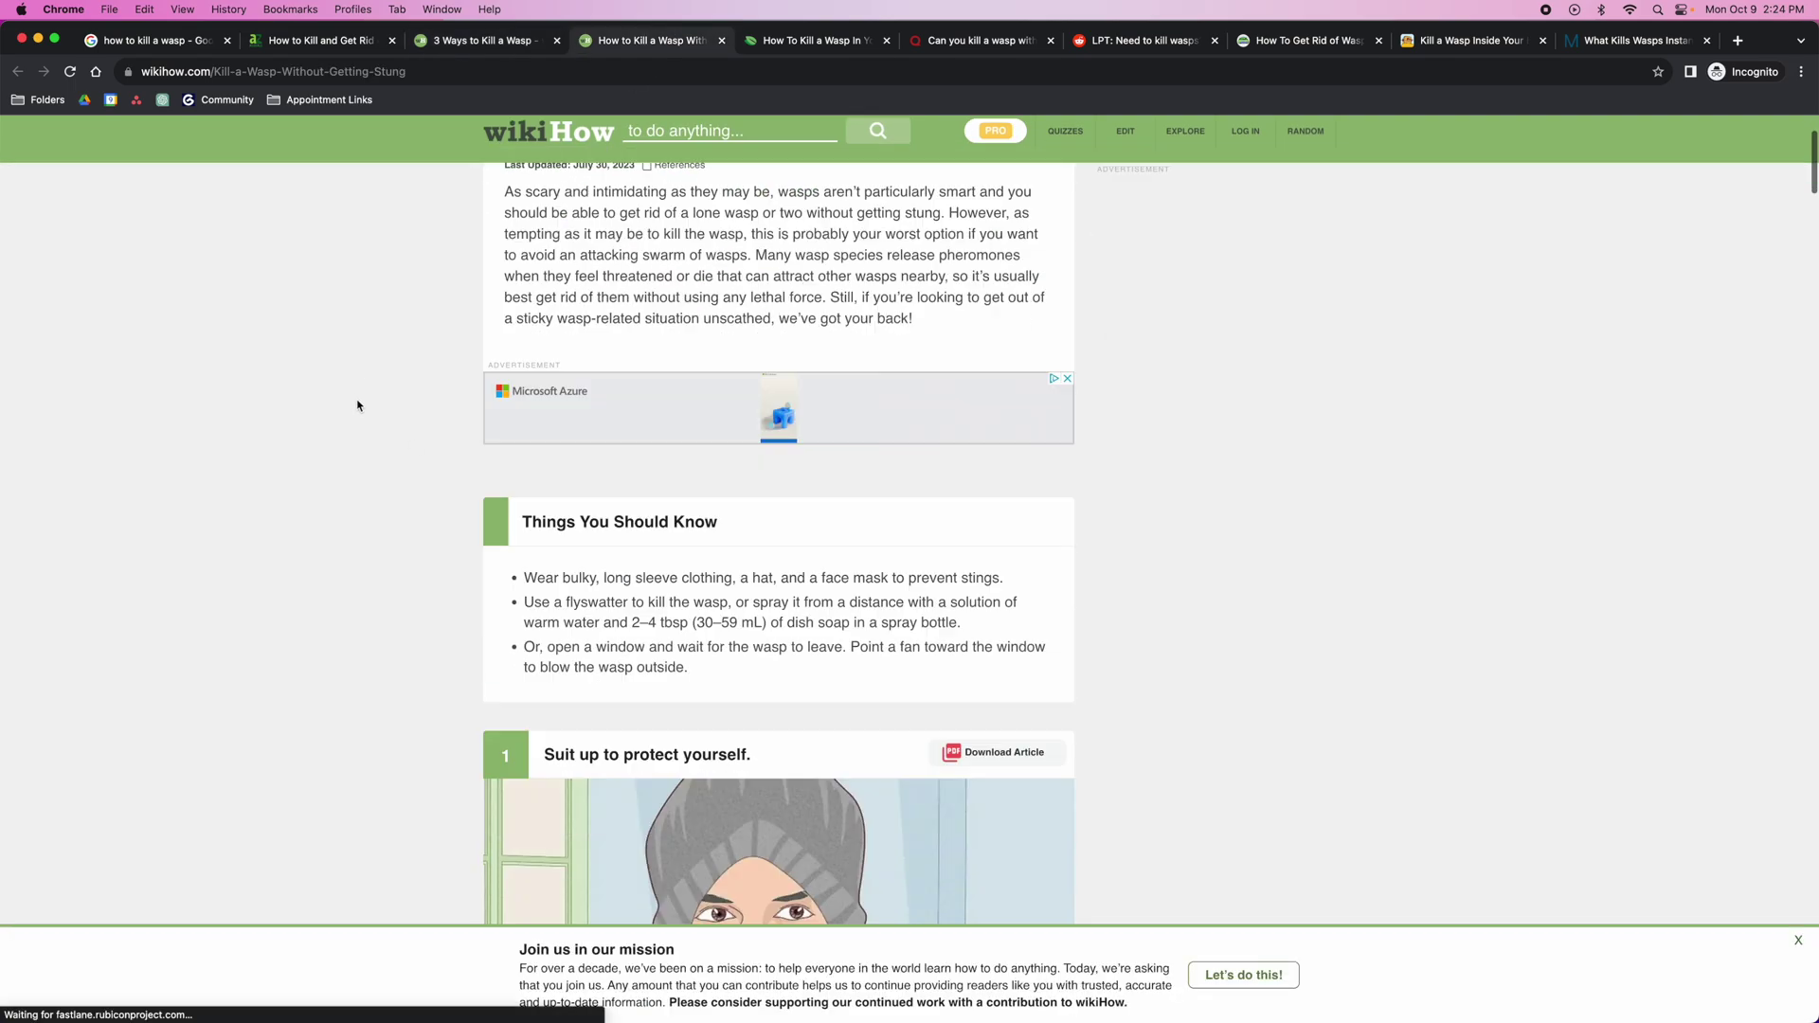
pyautogui.scroll(-20, 357, 407)
pyautogui.scroll(-20, 356, 415)
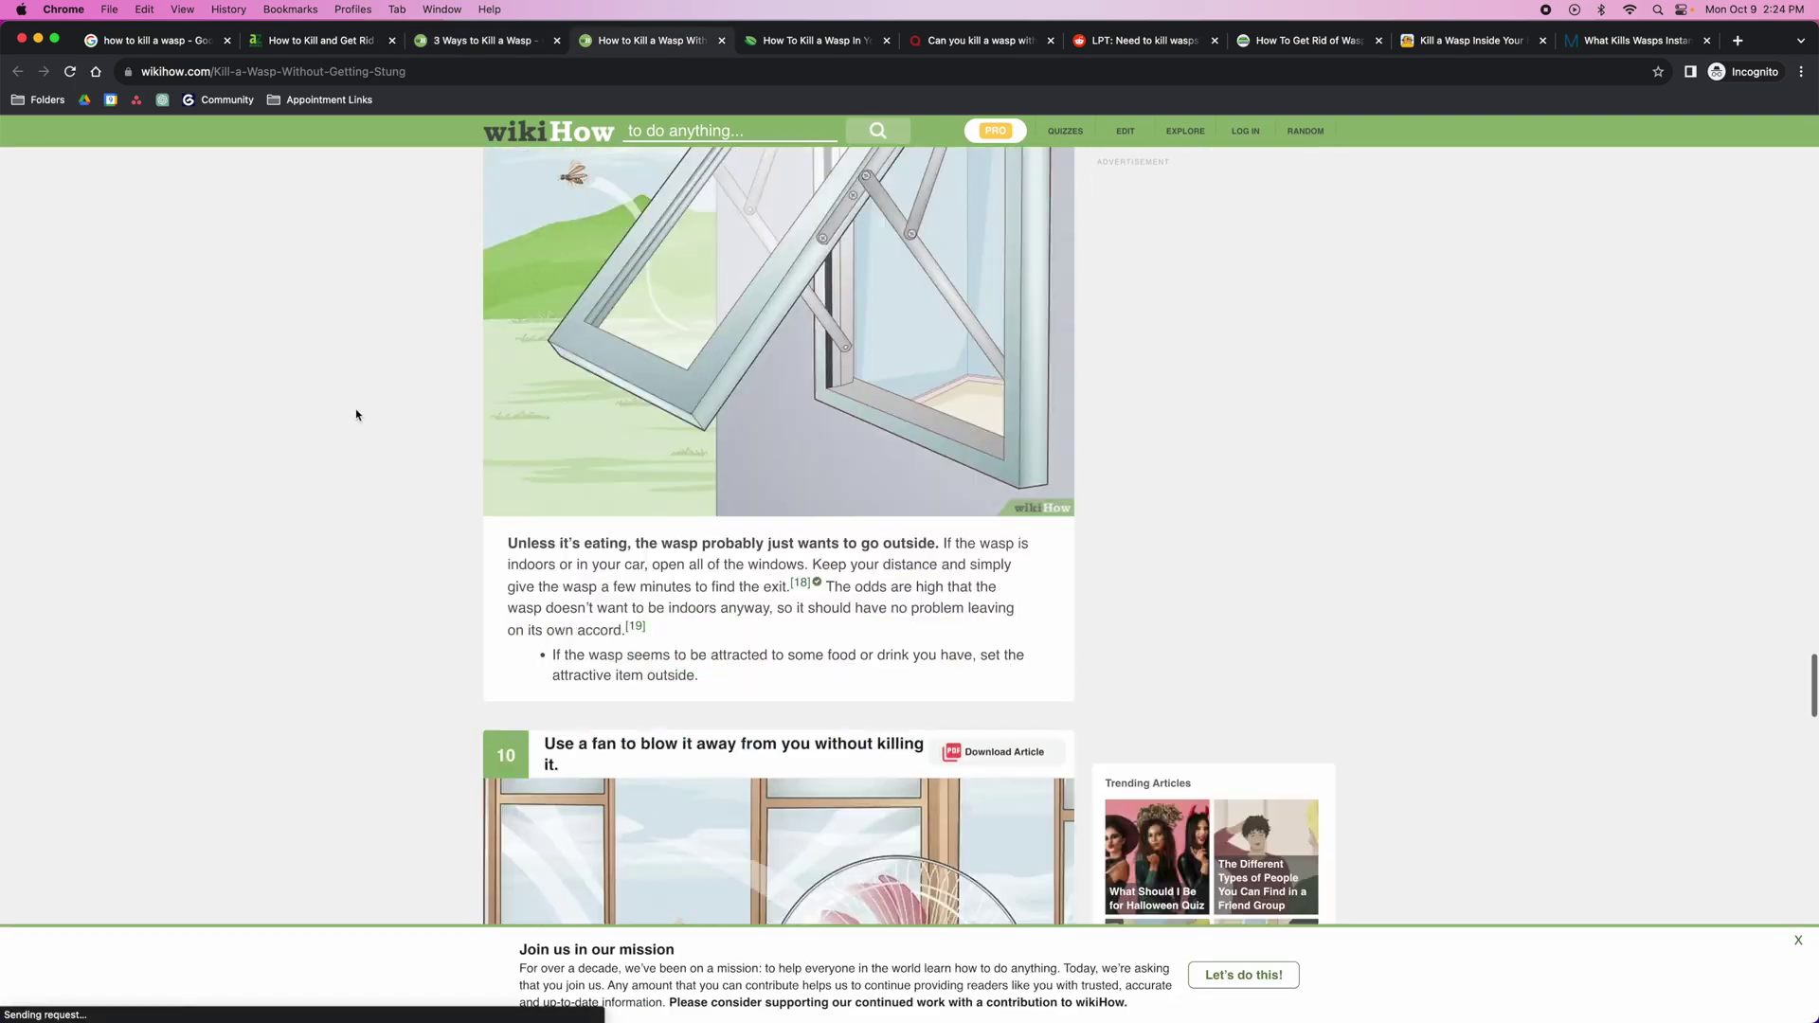
pyautogui.scroll(3, 361, 410)
pyautogui.scroll(2, 361, 410)
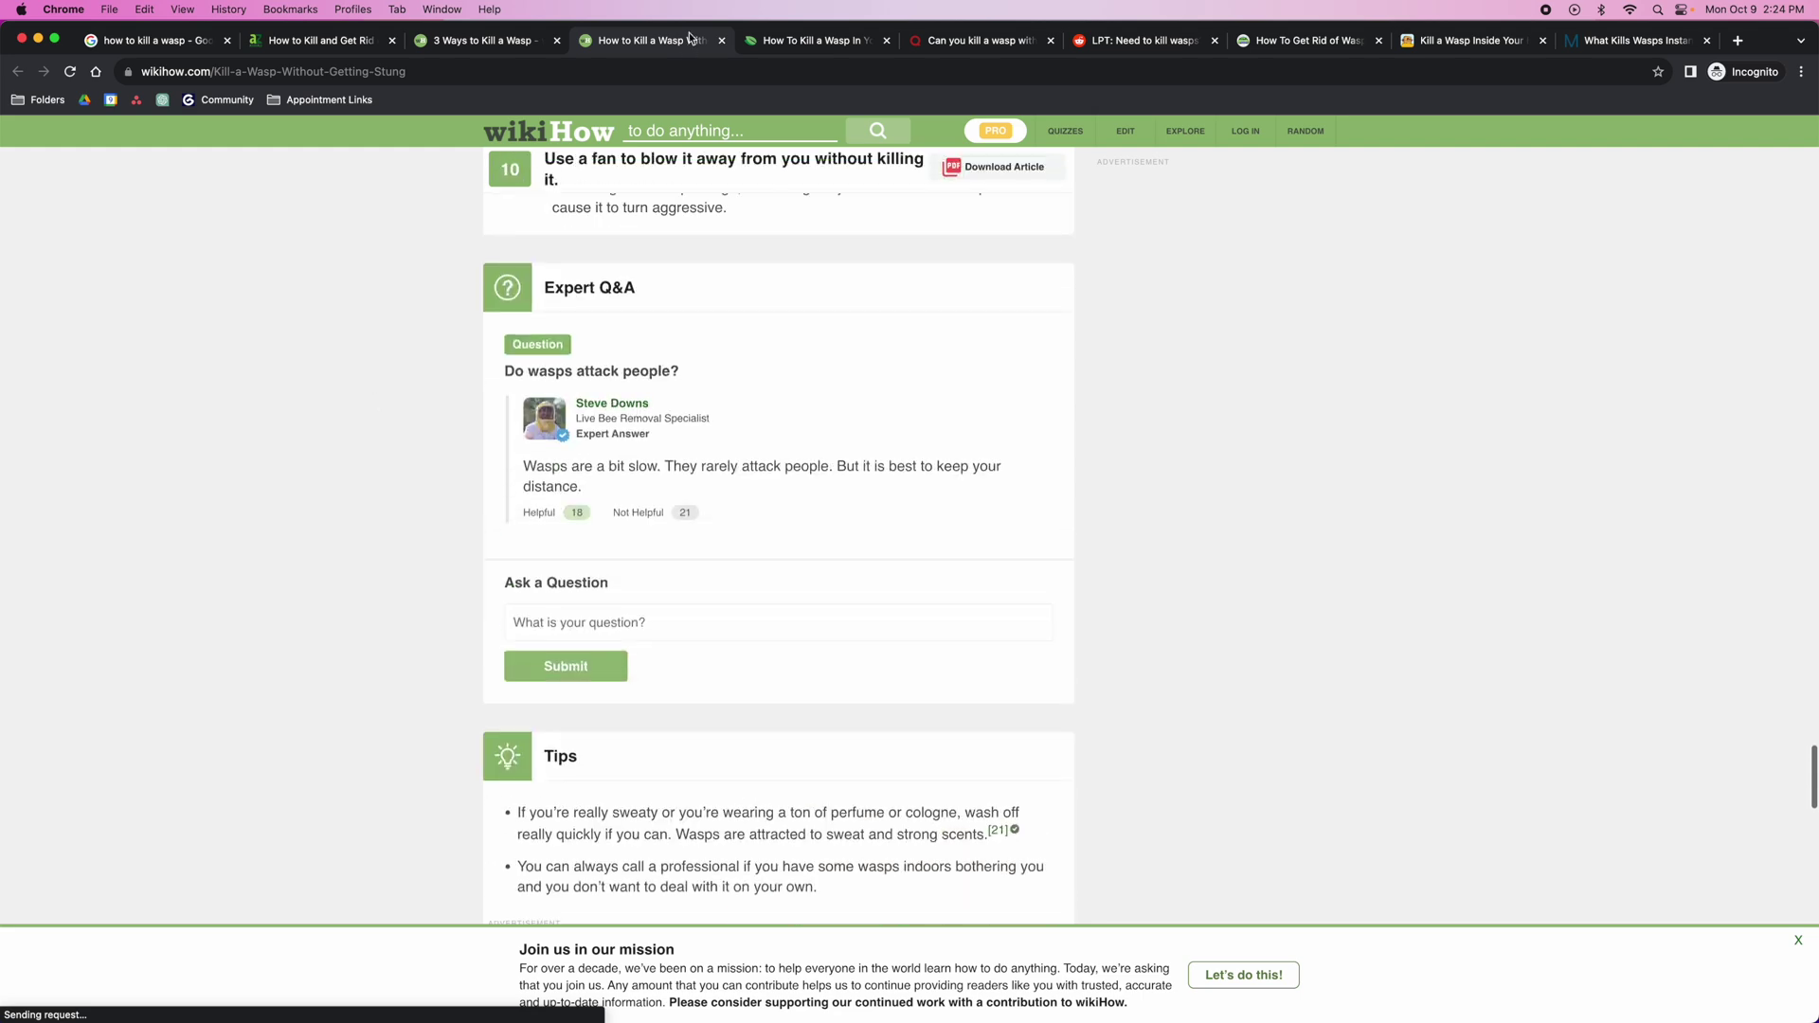
# Step: Glance at the In Your House article, review the Reddit soap-and-water thread, then return to the doc
pyautogui.click(818, 42)
pyautogui.press('super+7')
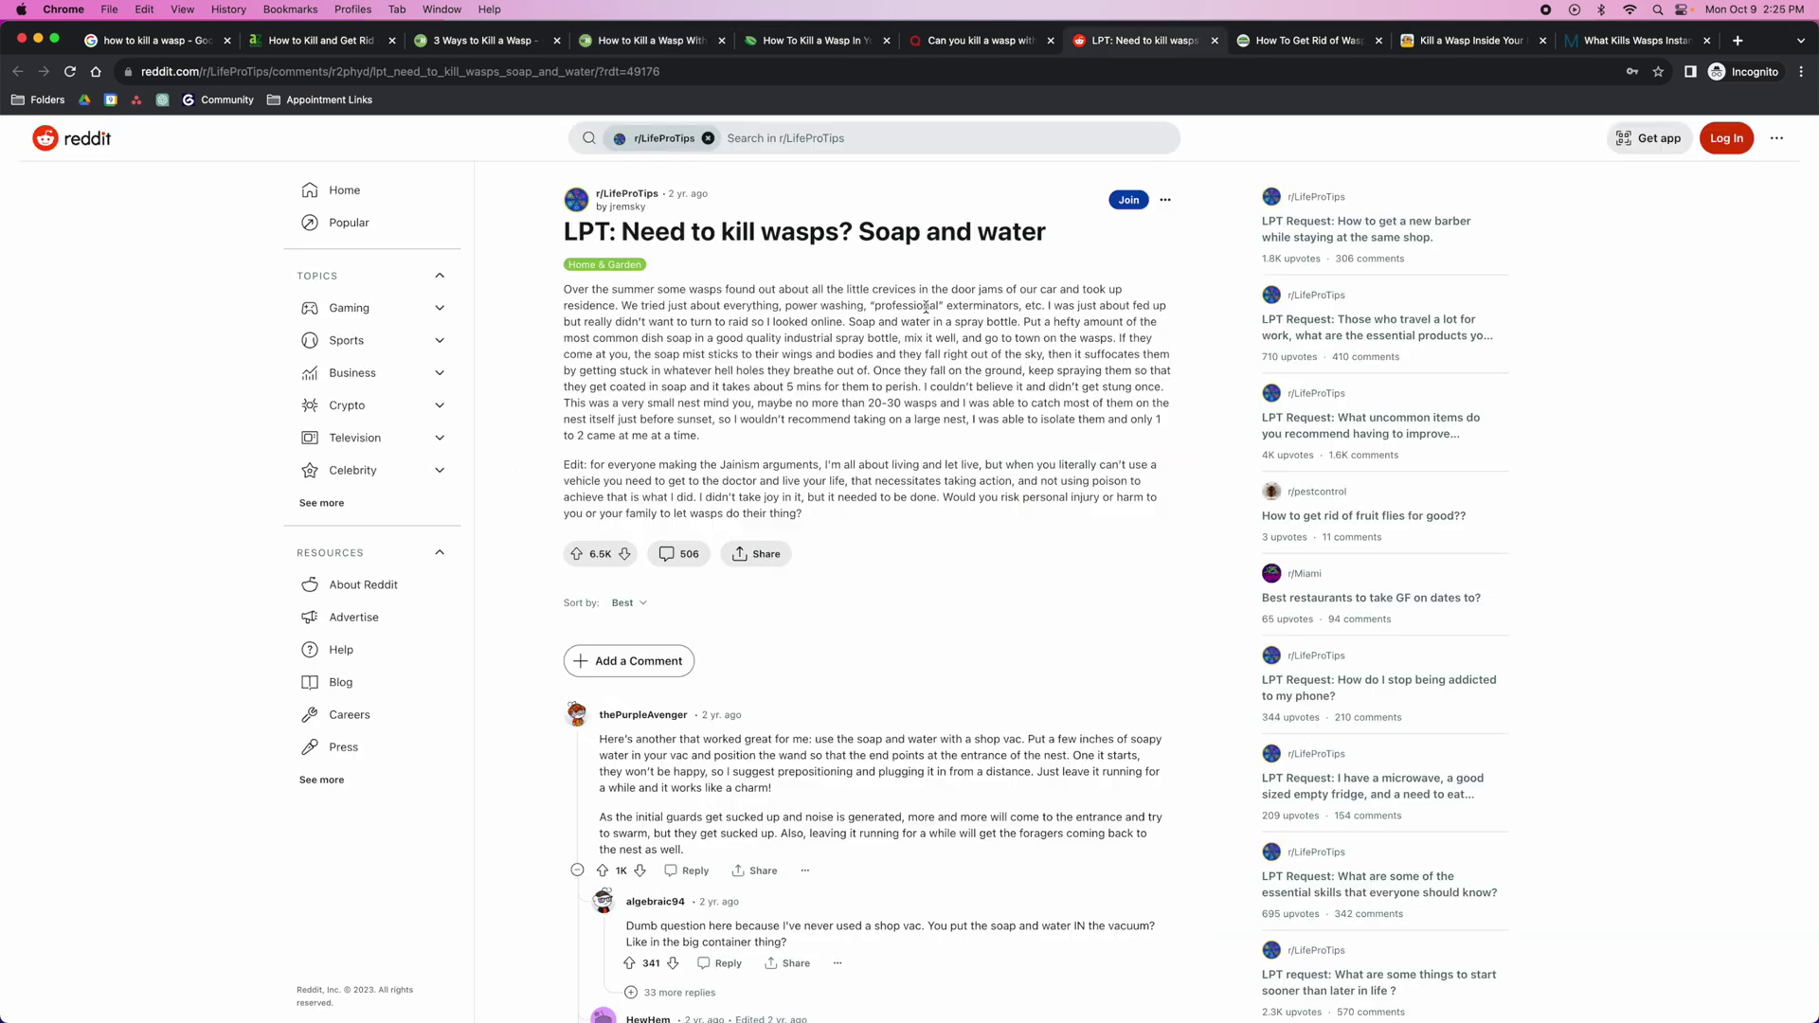
pyautogui.scroll(-4, 940, 299)
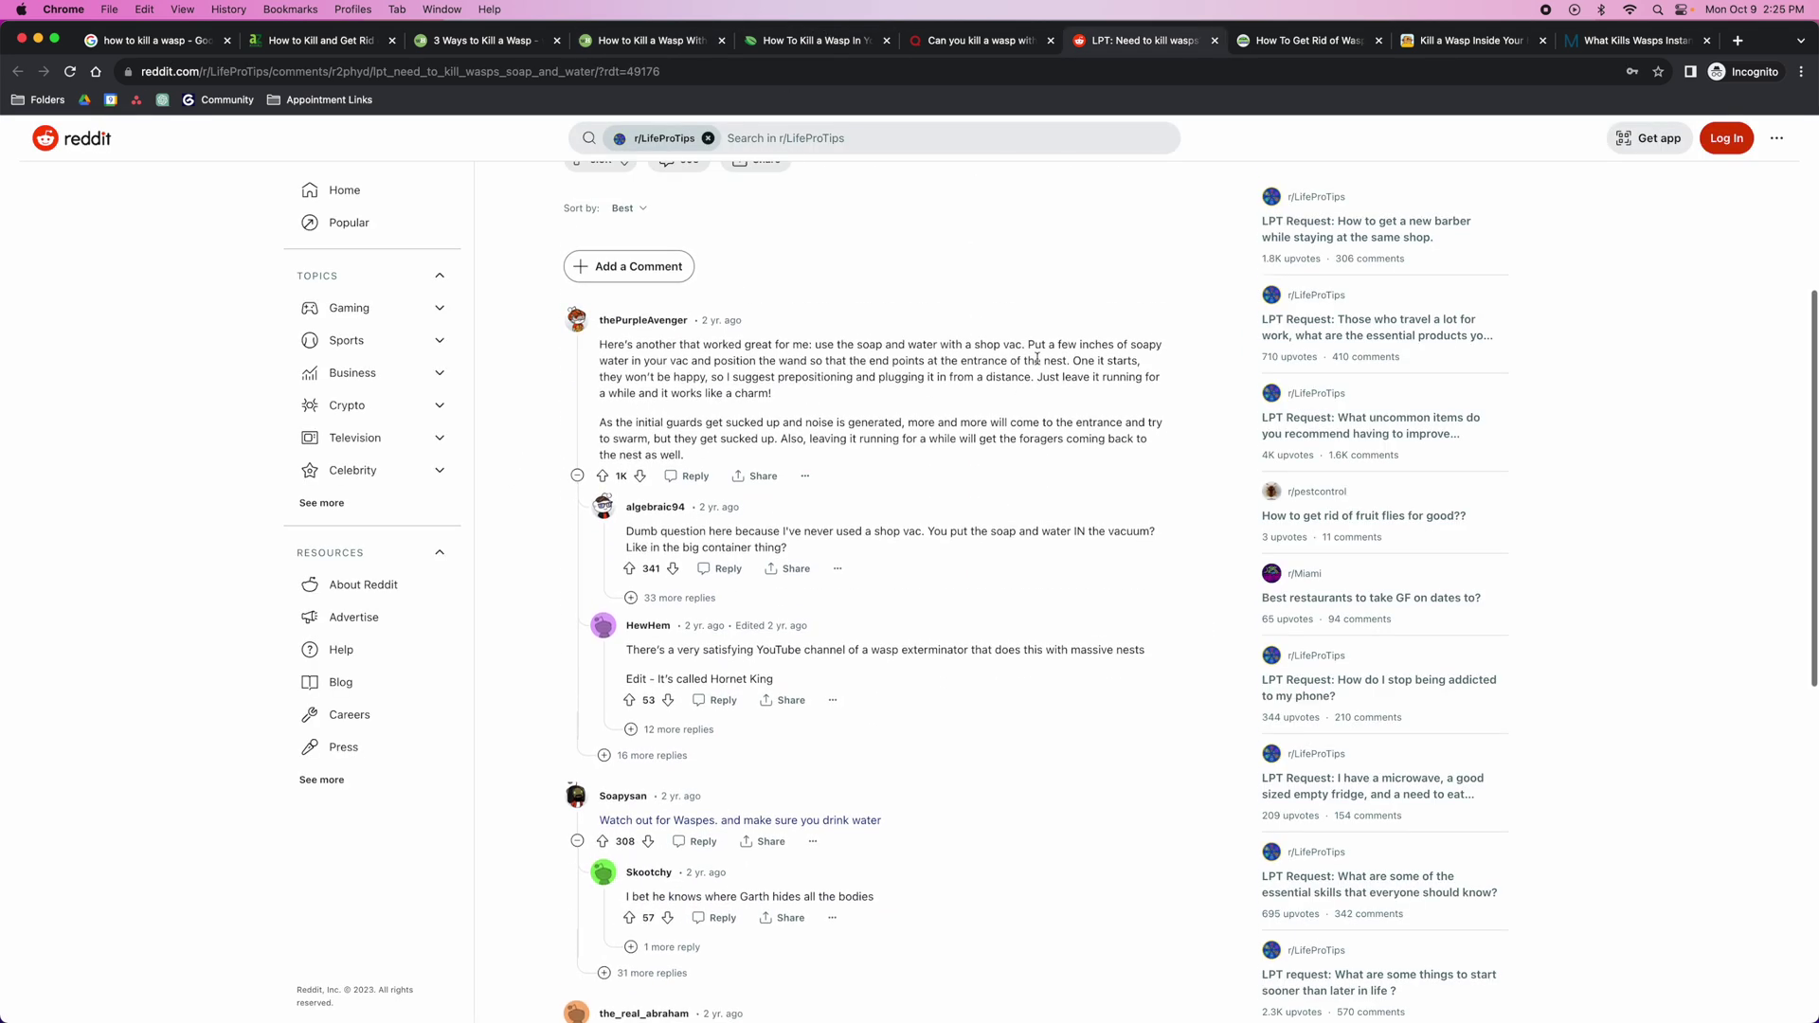
pyautogui.scroll(3, 1013, 413)
pyautogui.scroll(2, 1013, 413)
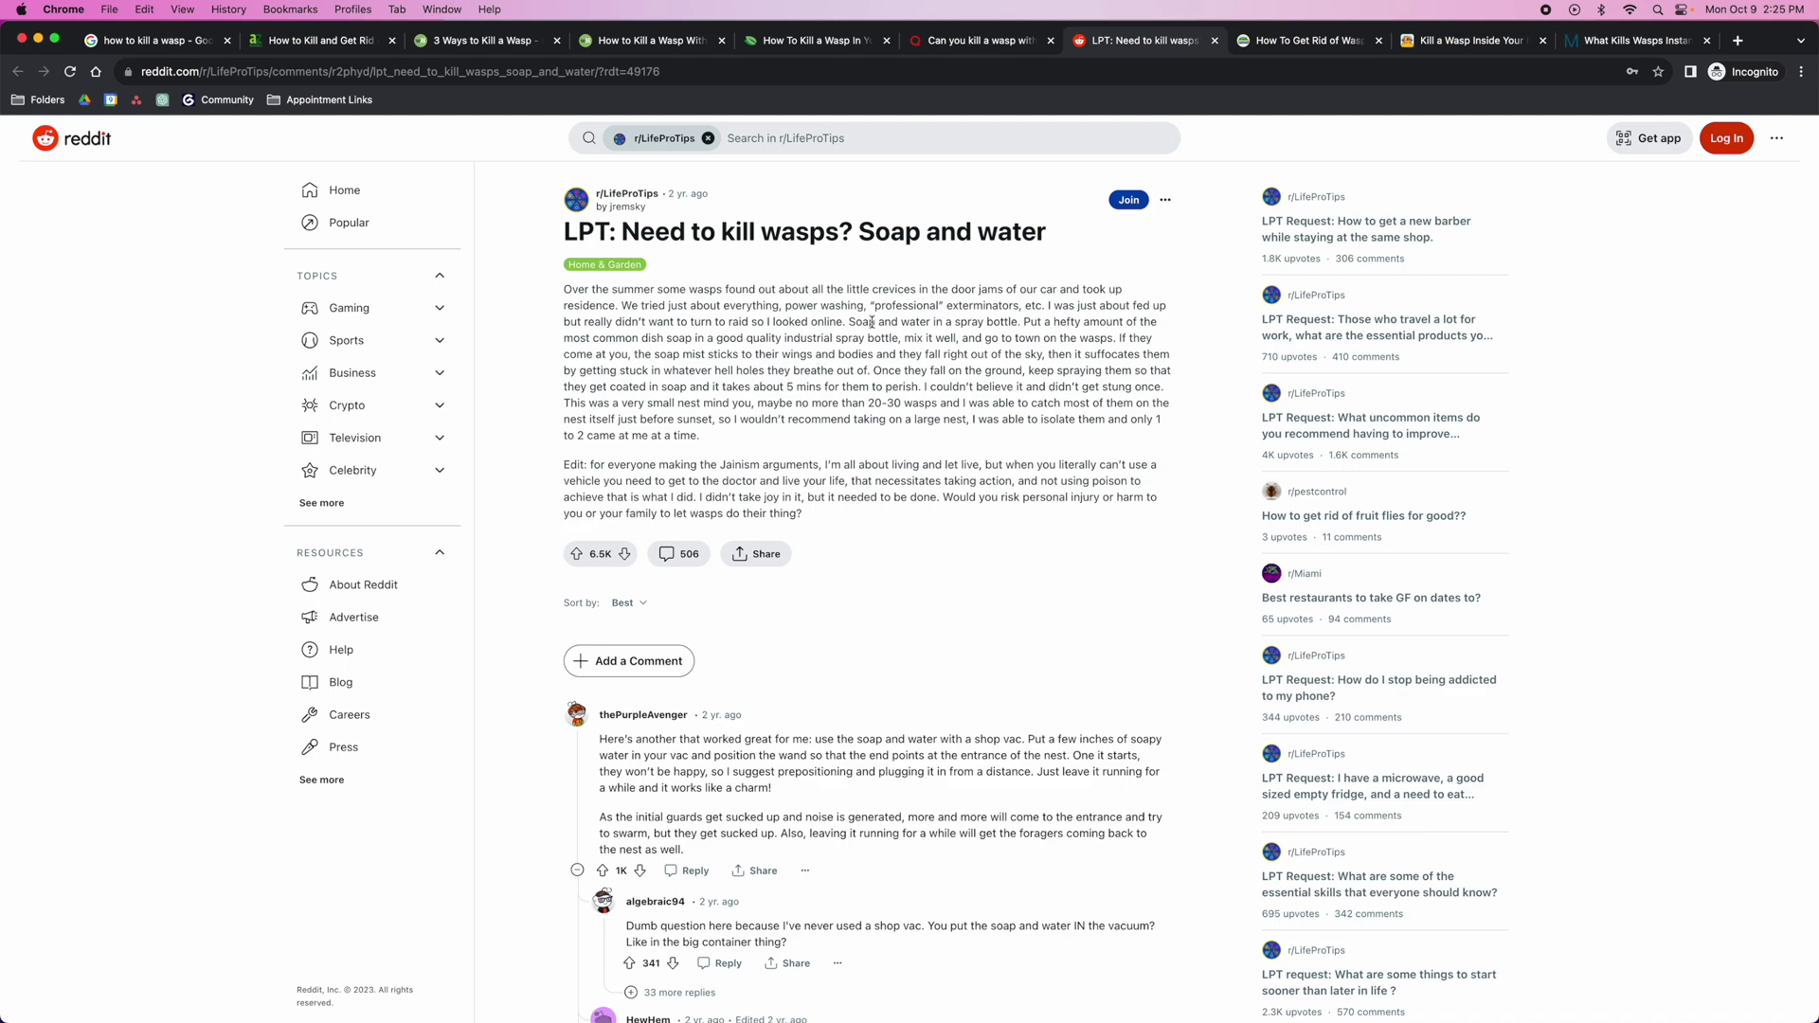
pyautogui.scroll(-15, 872, 322)
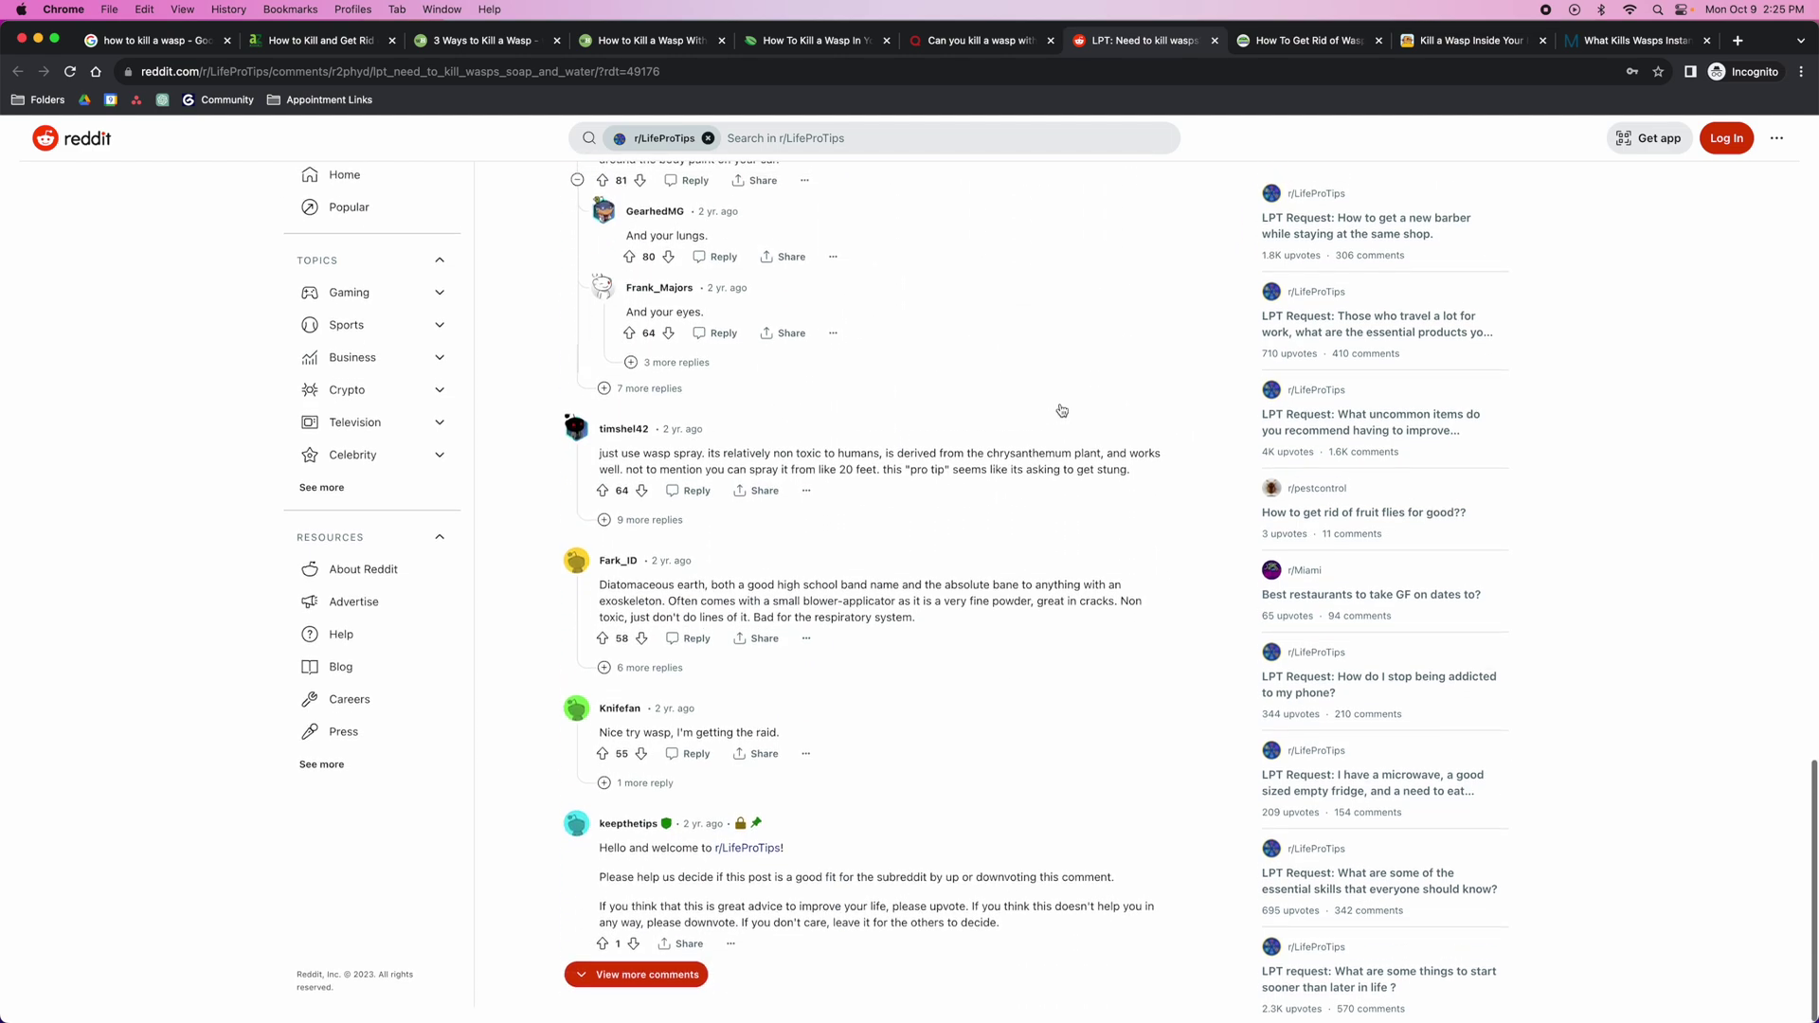
pyautogui.scroll(10, 1063, 410)
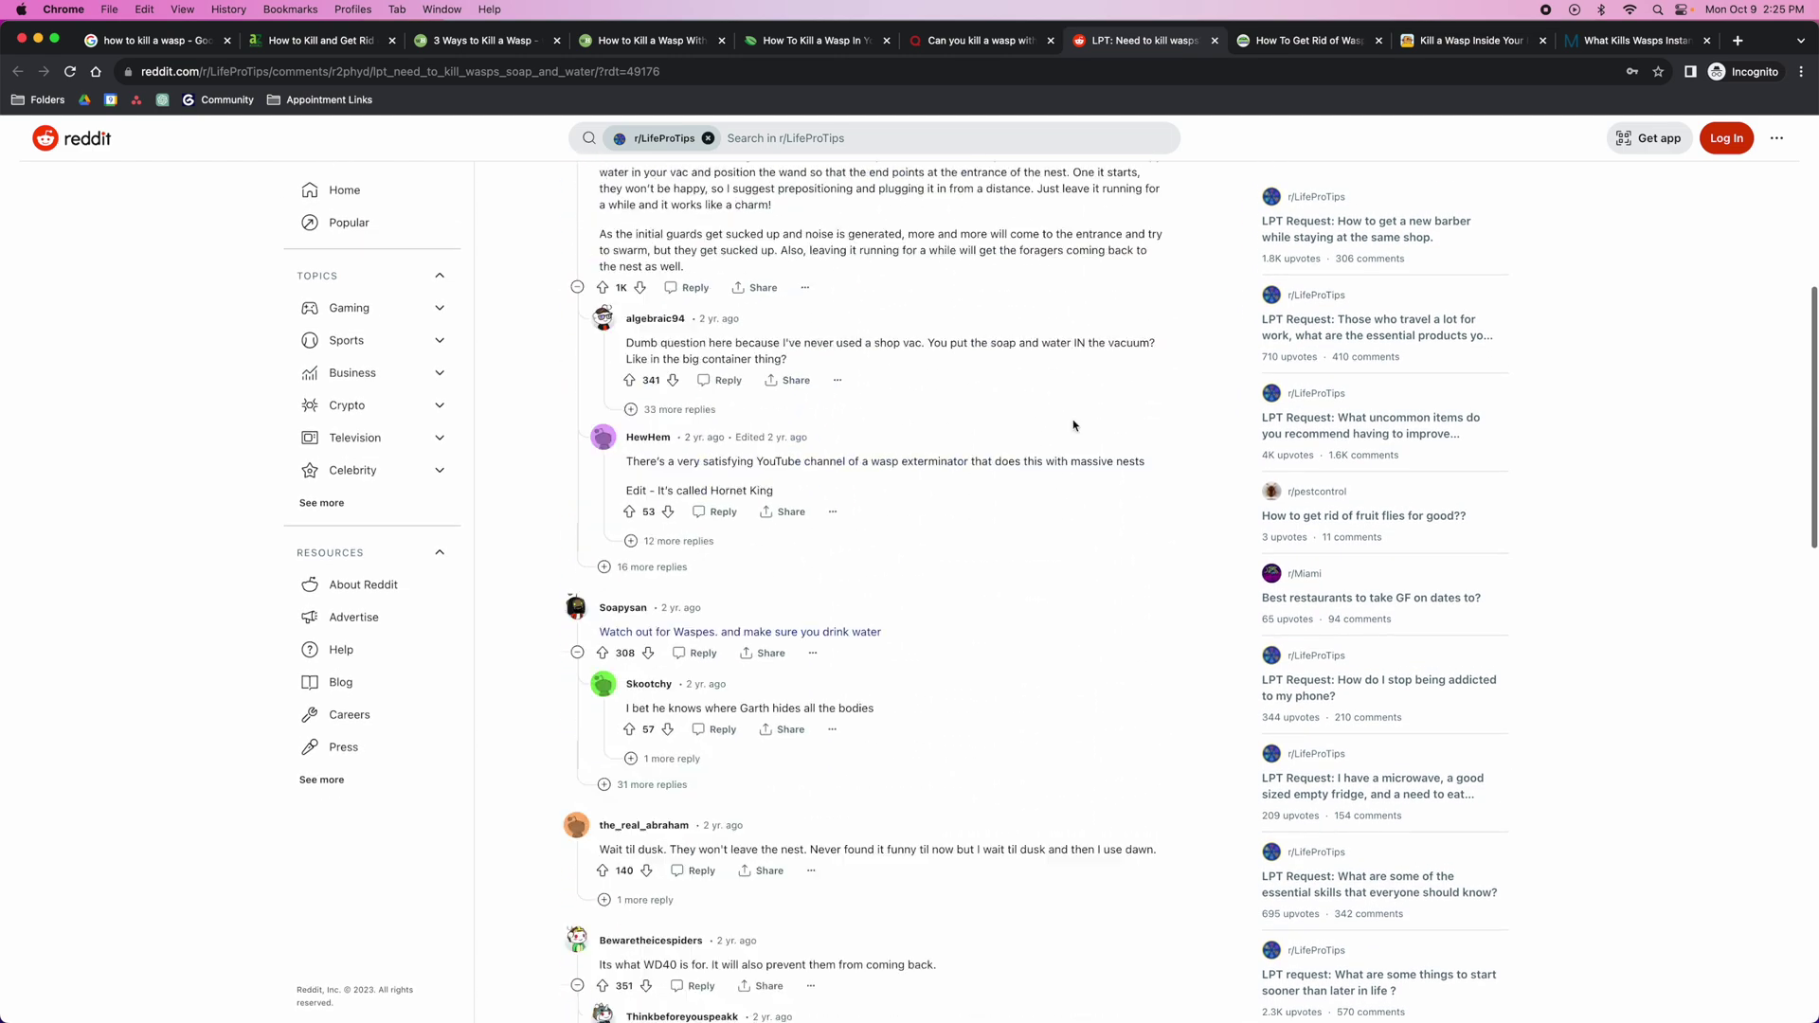
pyautogui.scroll(6, 1074, 426)
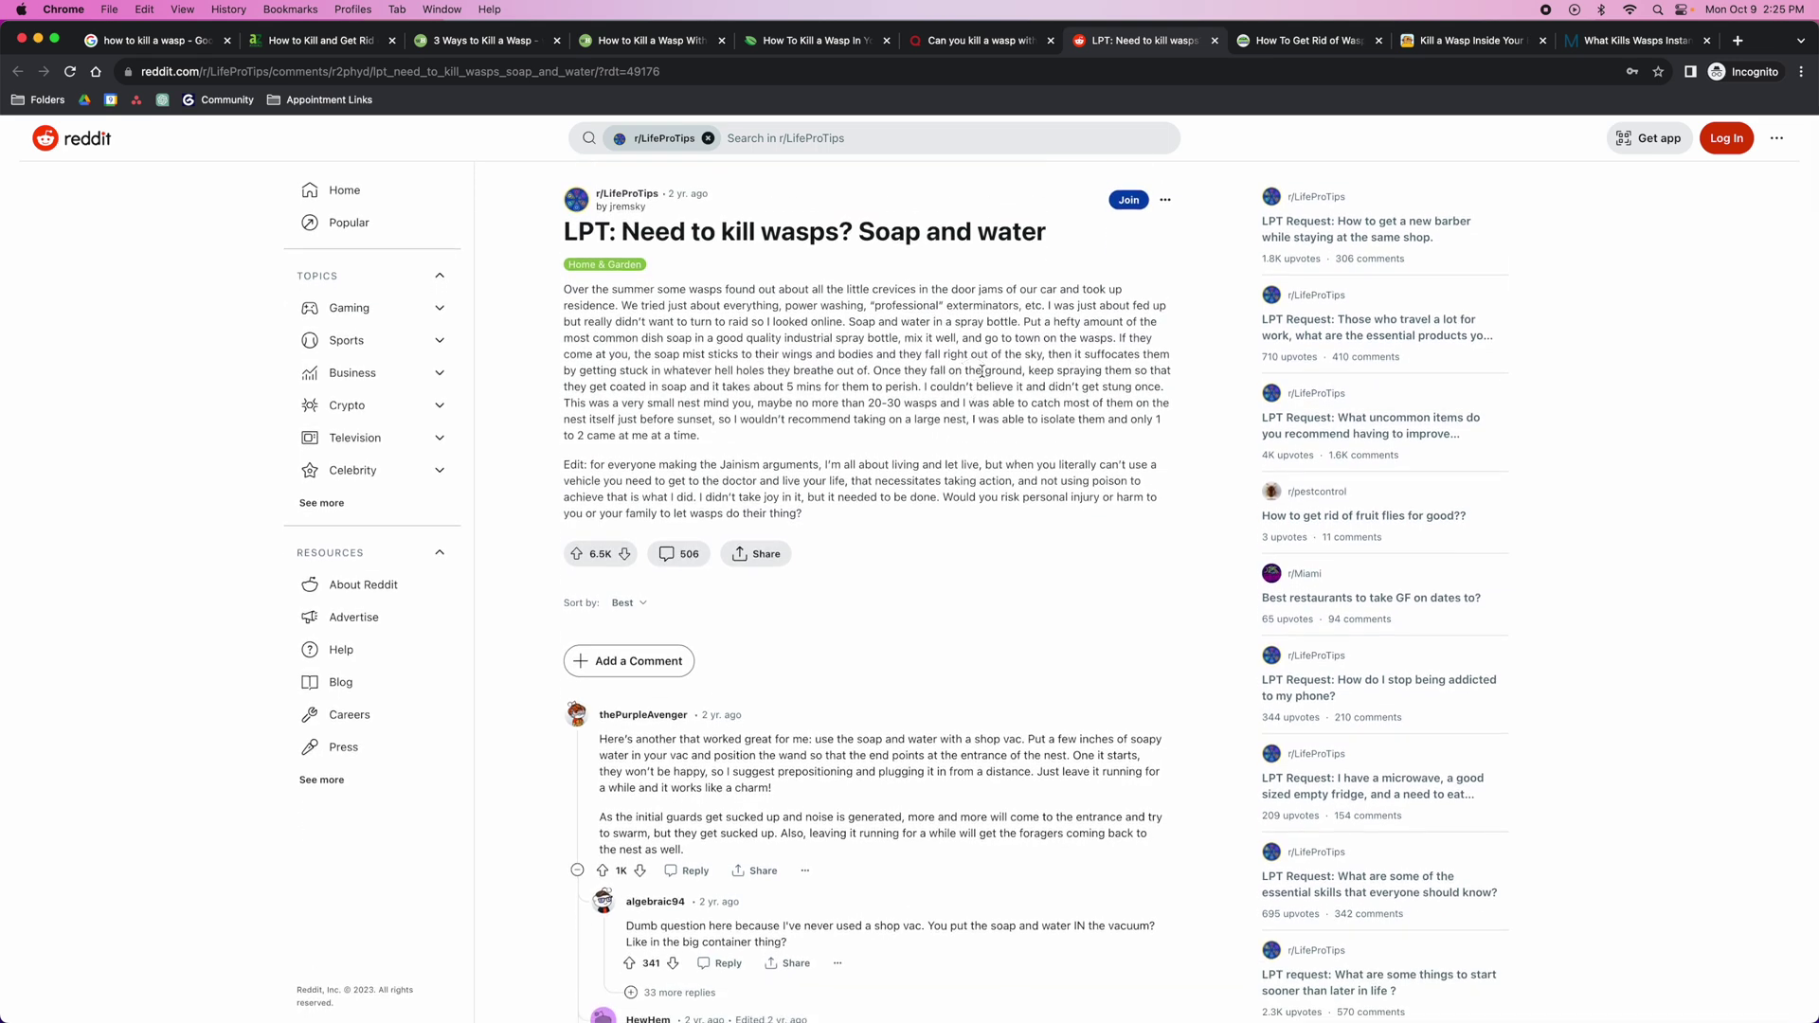
pyautogui.press('super+grave')
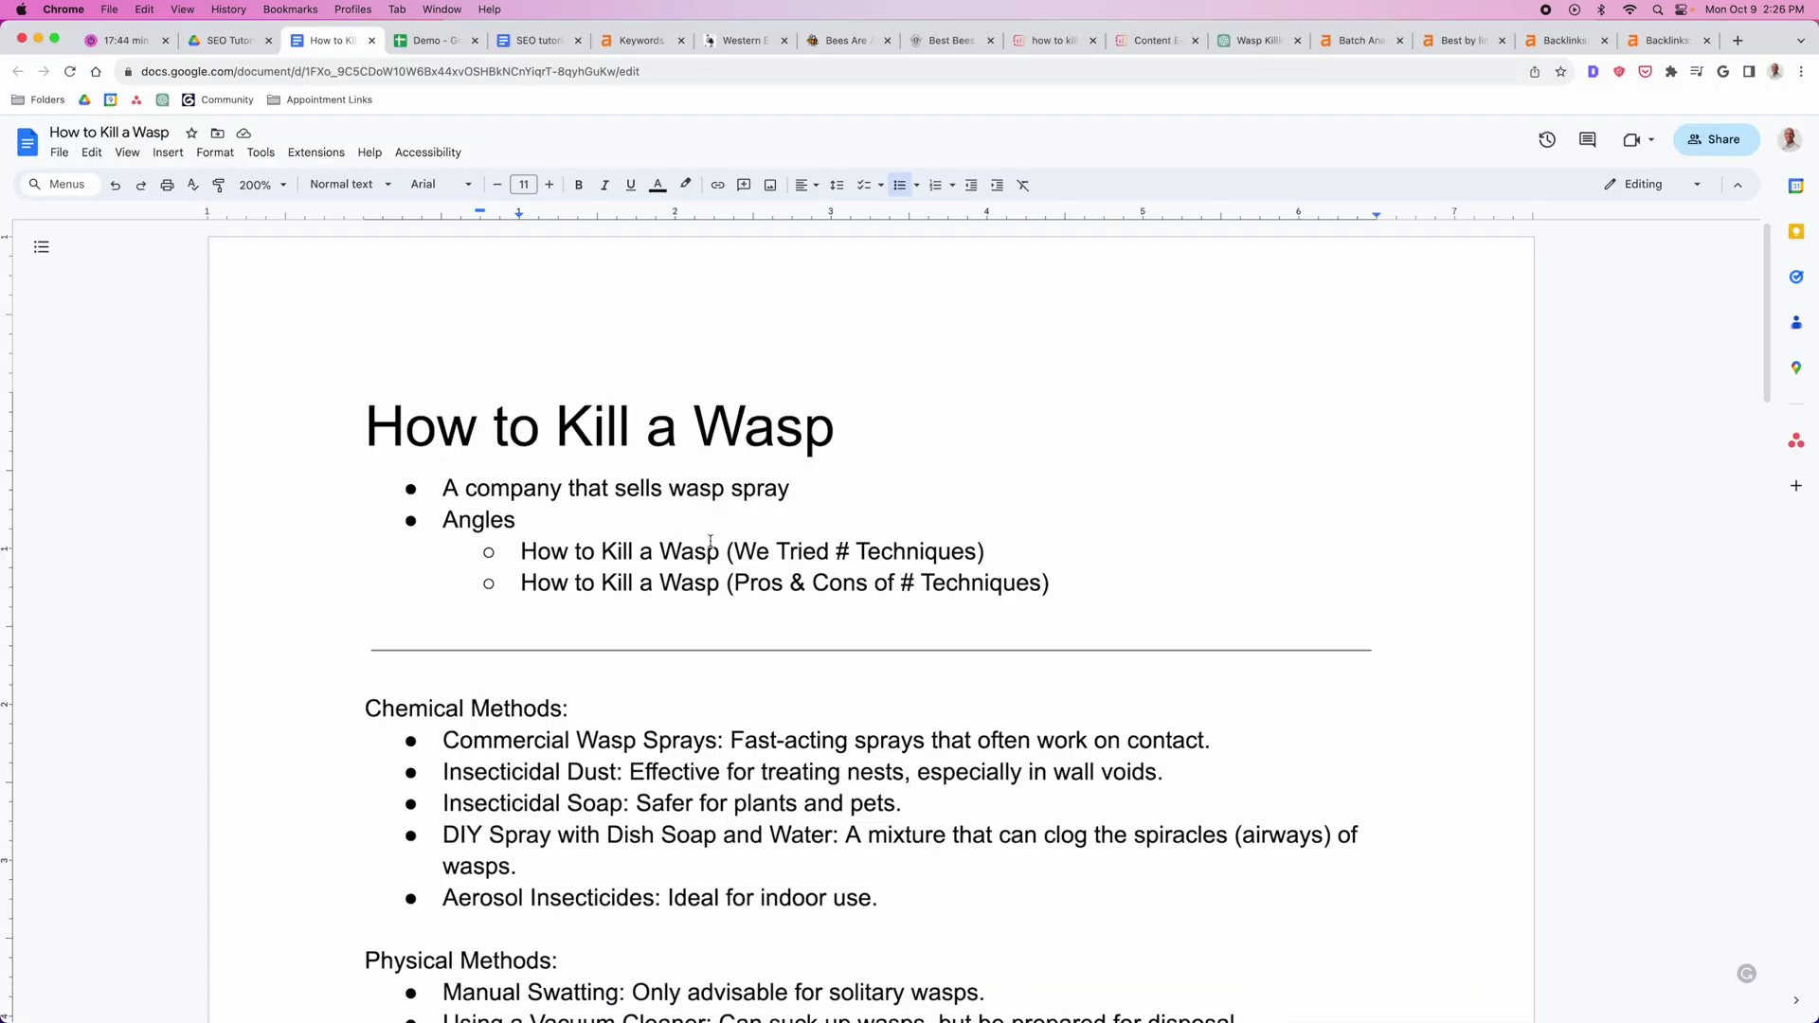
# Step: Review the first article angle, scroll the outline, and switch to Surfer's 'how to kill a wasp' analysis
pyautogui.click(776, 551)
pyautogui.scroll(-1, 761, 488)
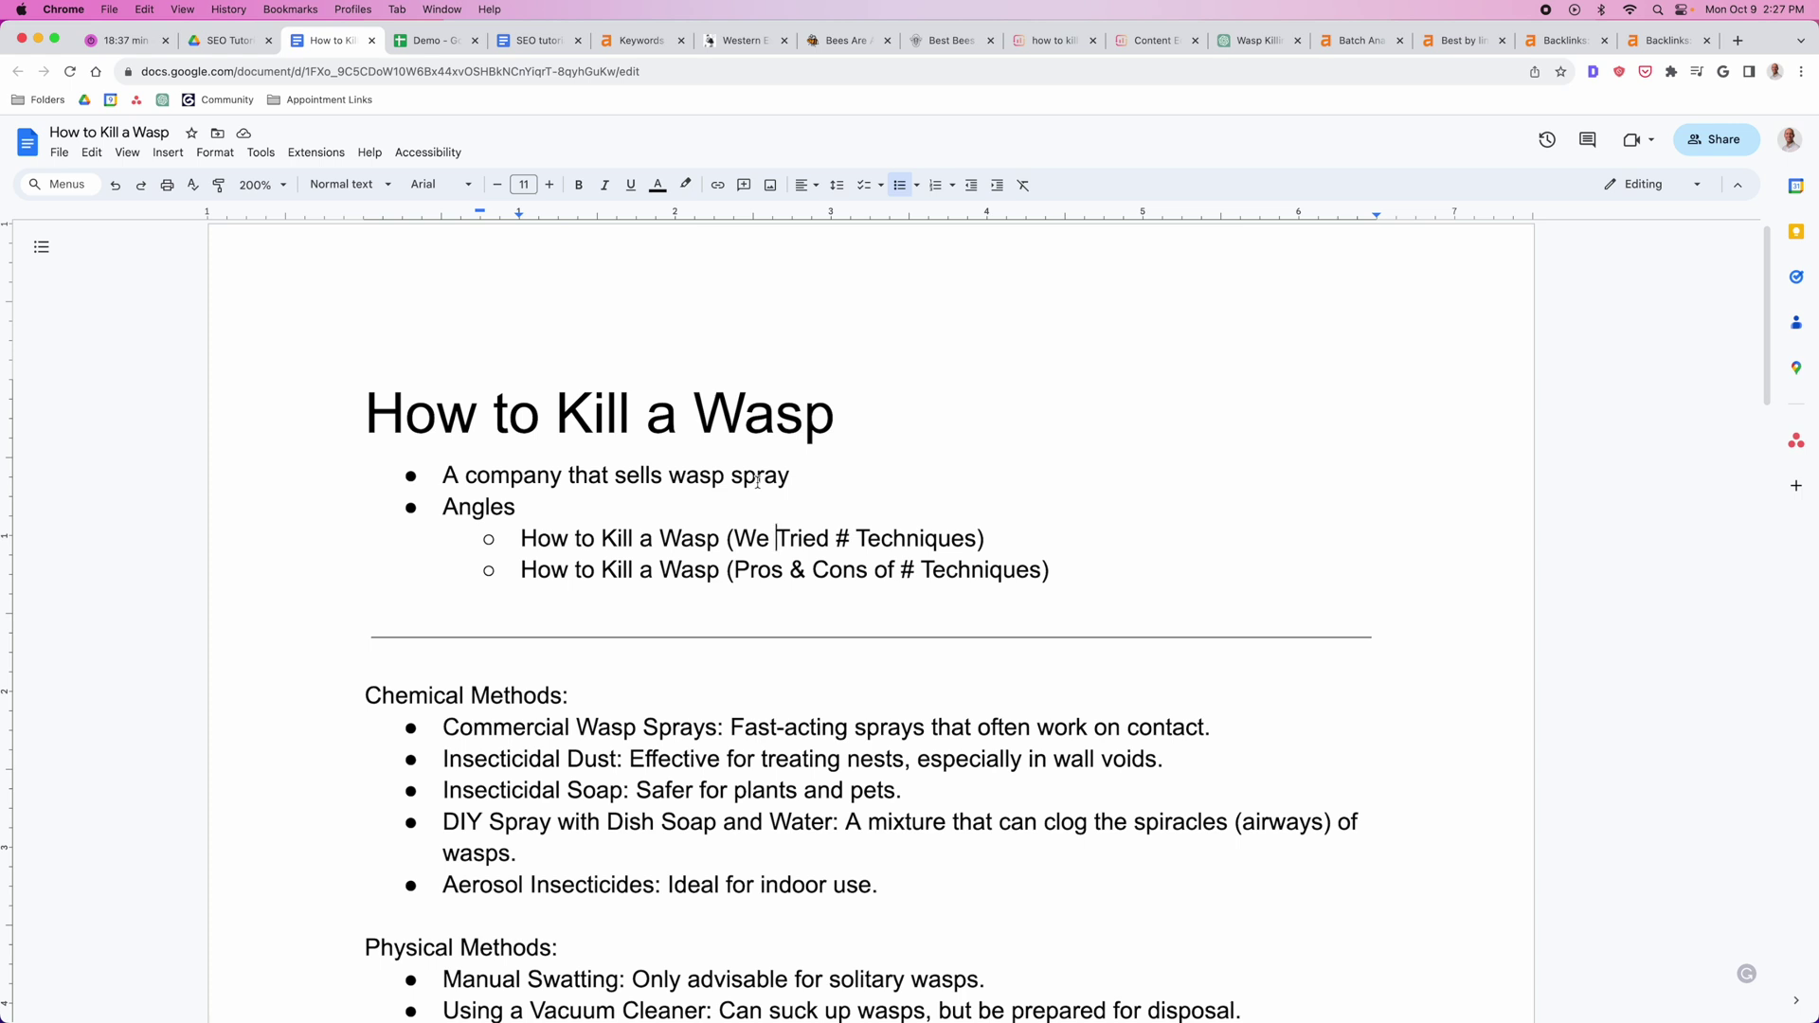
pyautogui.scroll(-1, 760, 484)
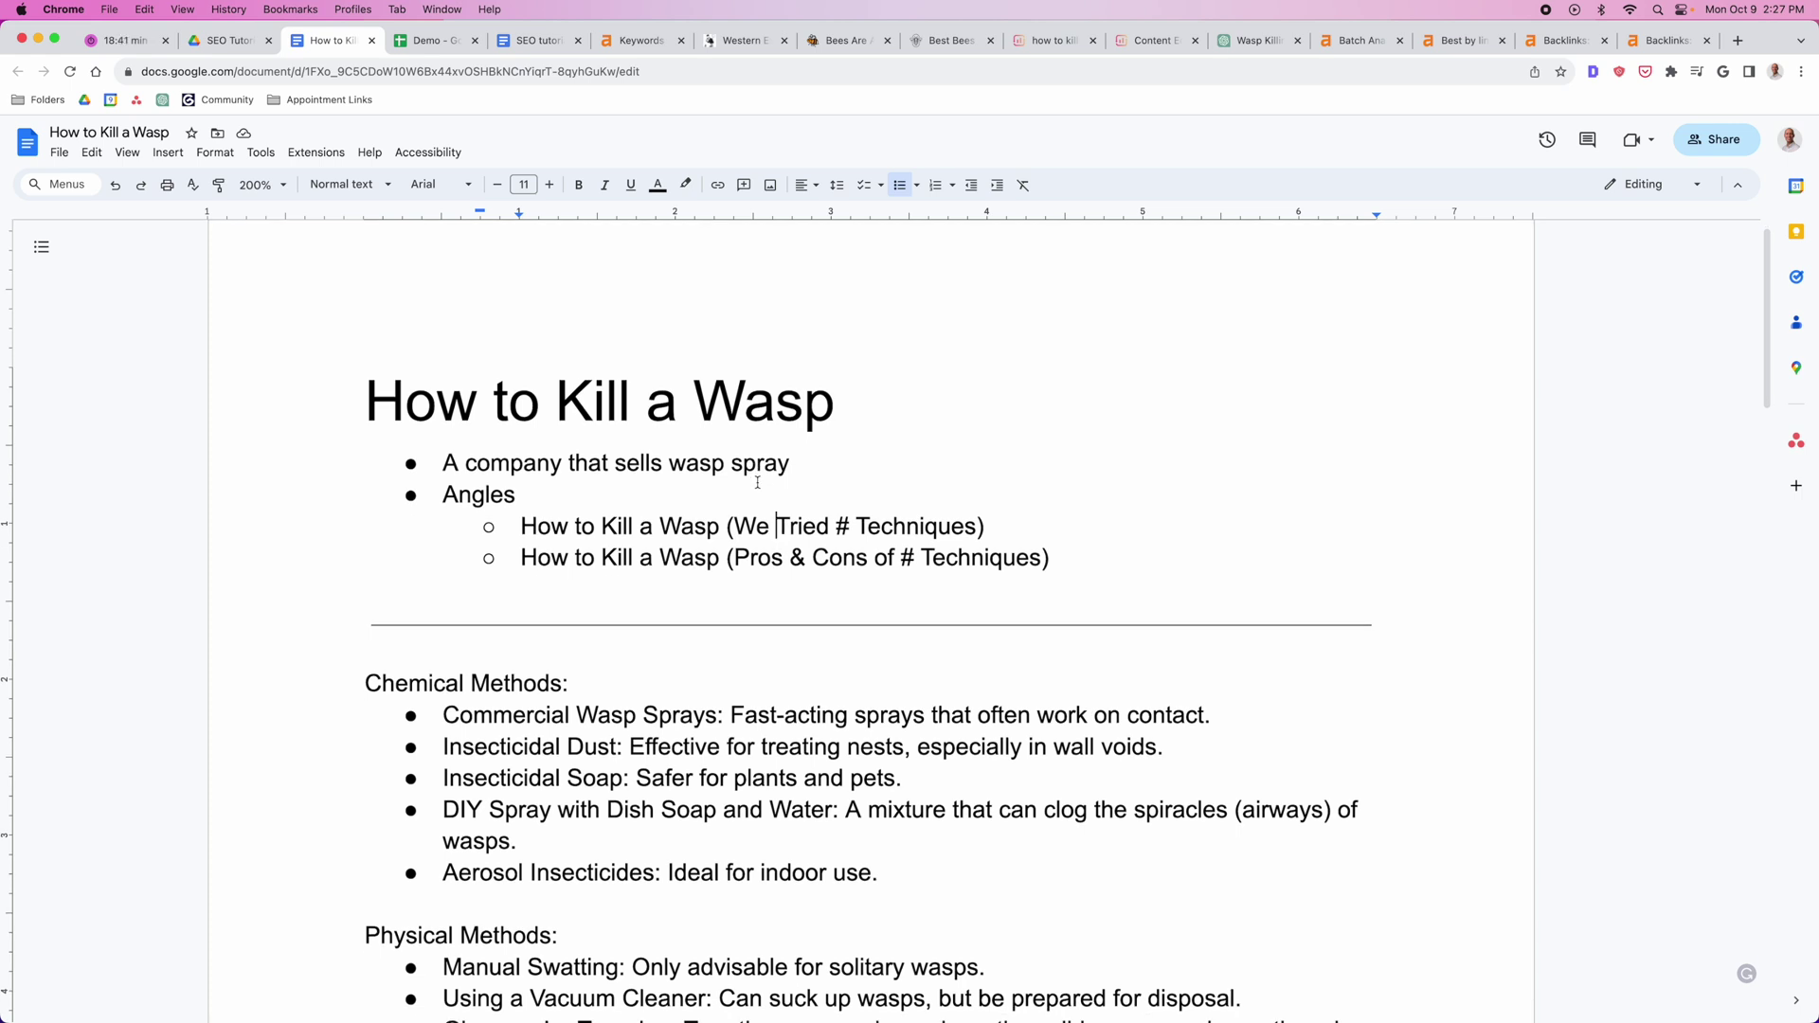
pyautogui.scroll(-5, 758, 483)
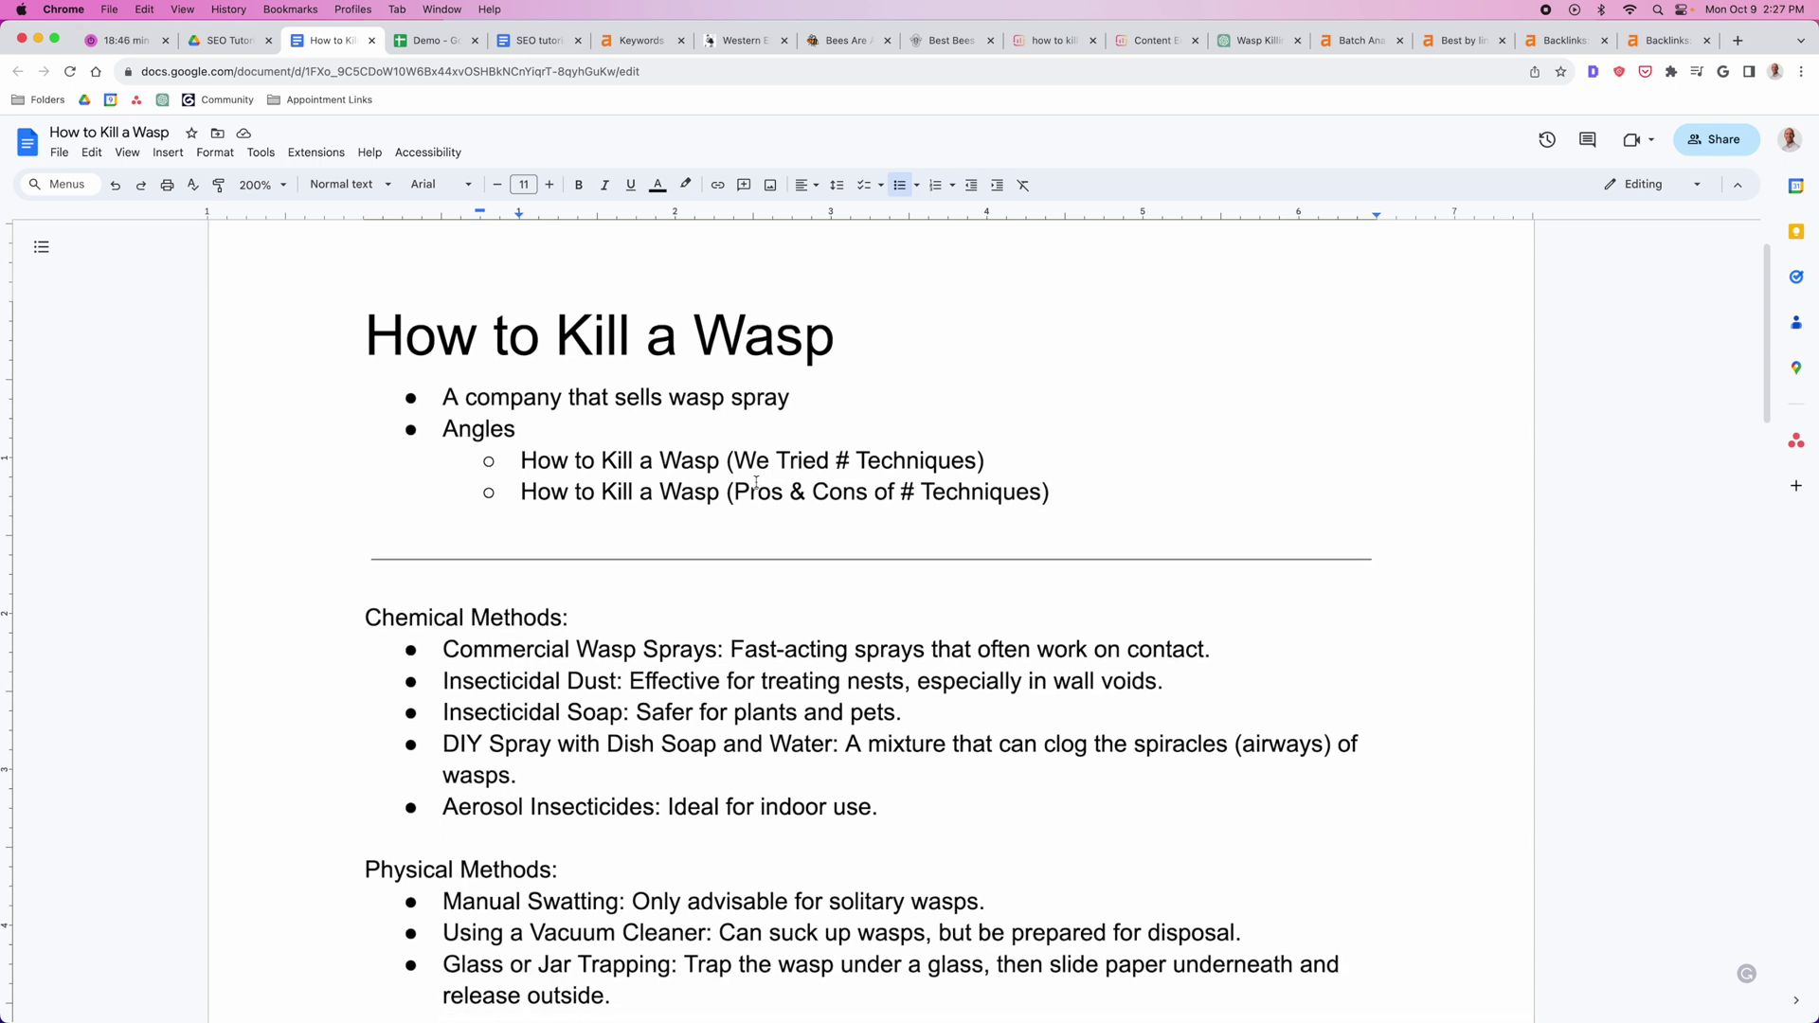
pyautogui.scroll(-2, 805, 484)
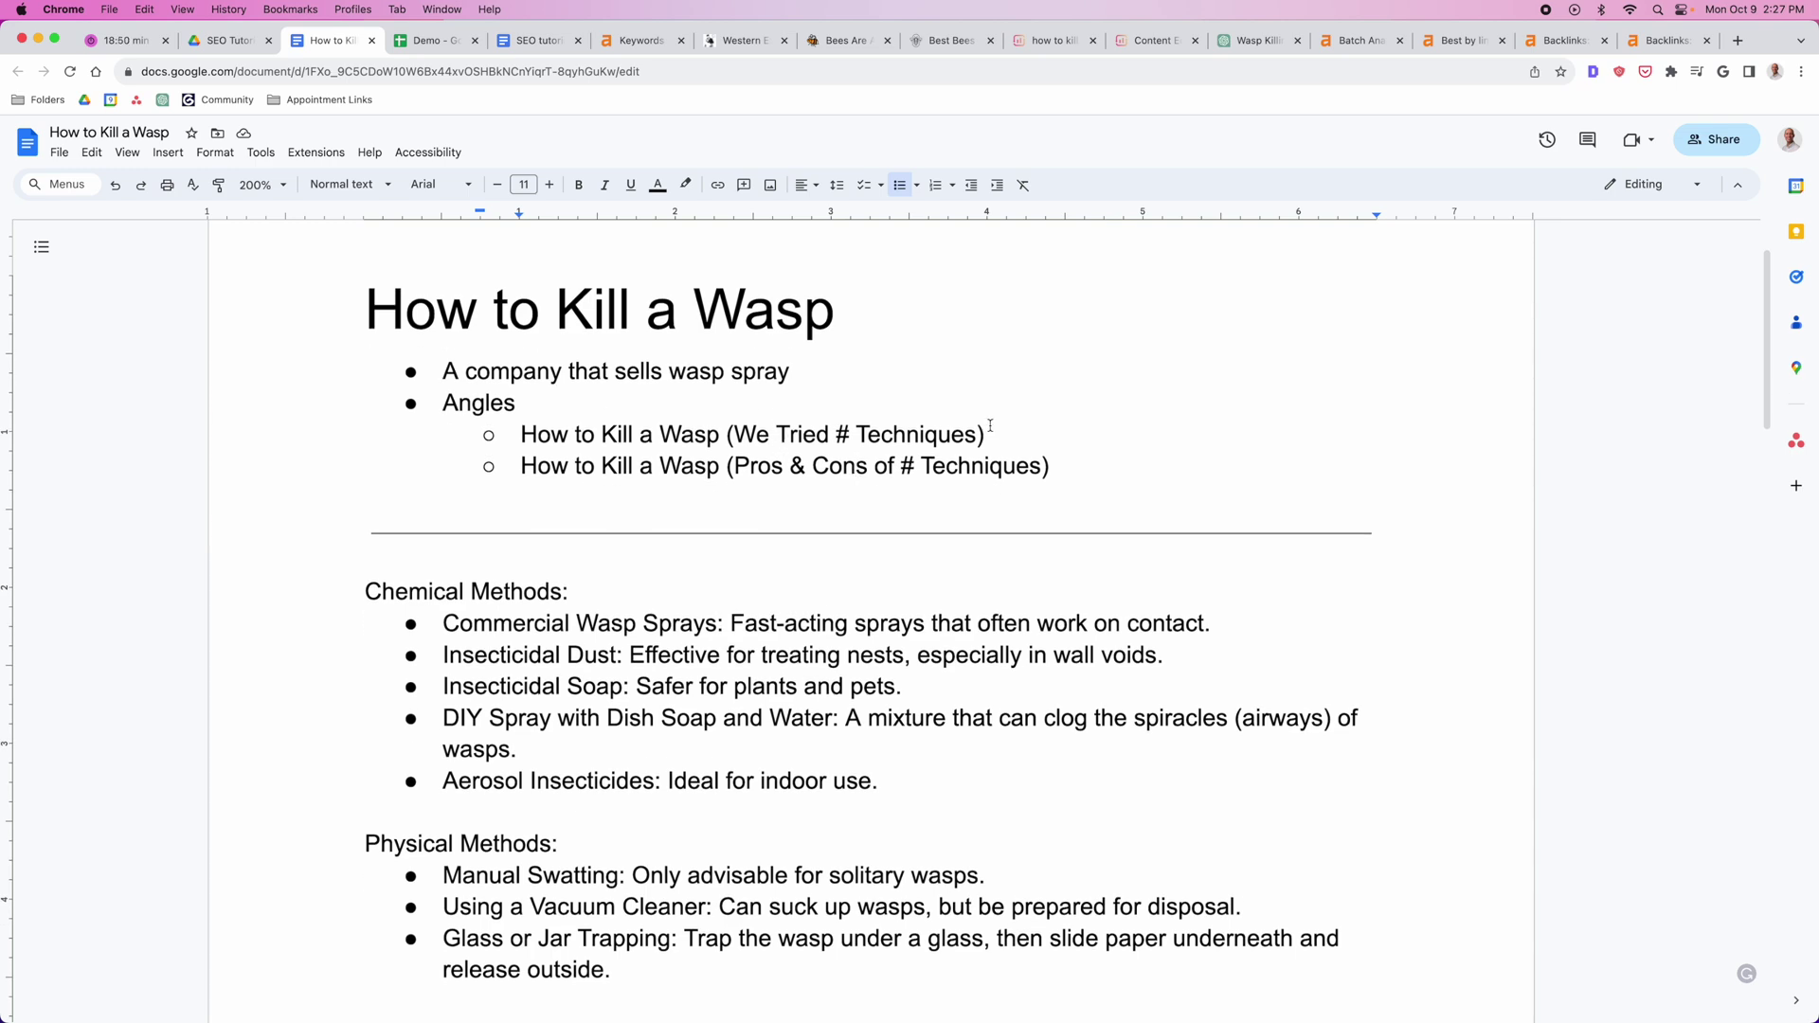
pyautogui.click(1045, 39)
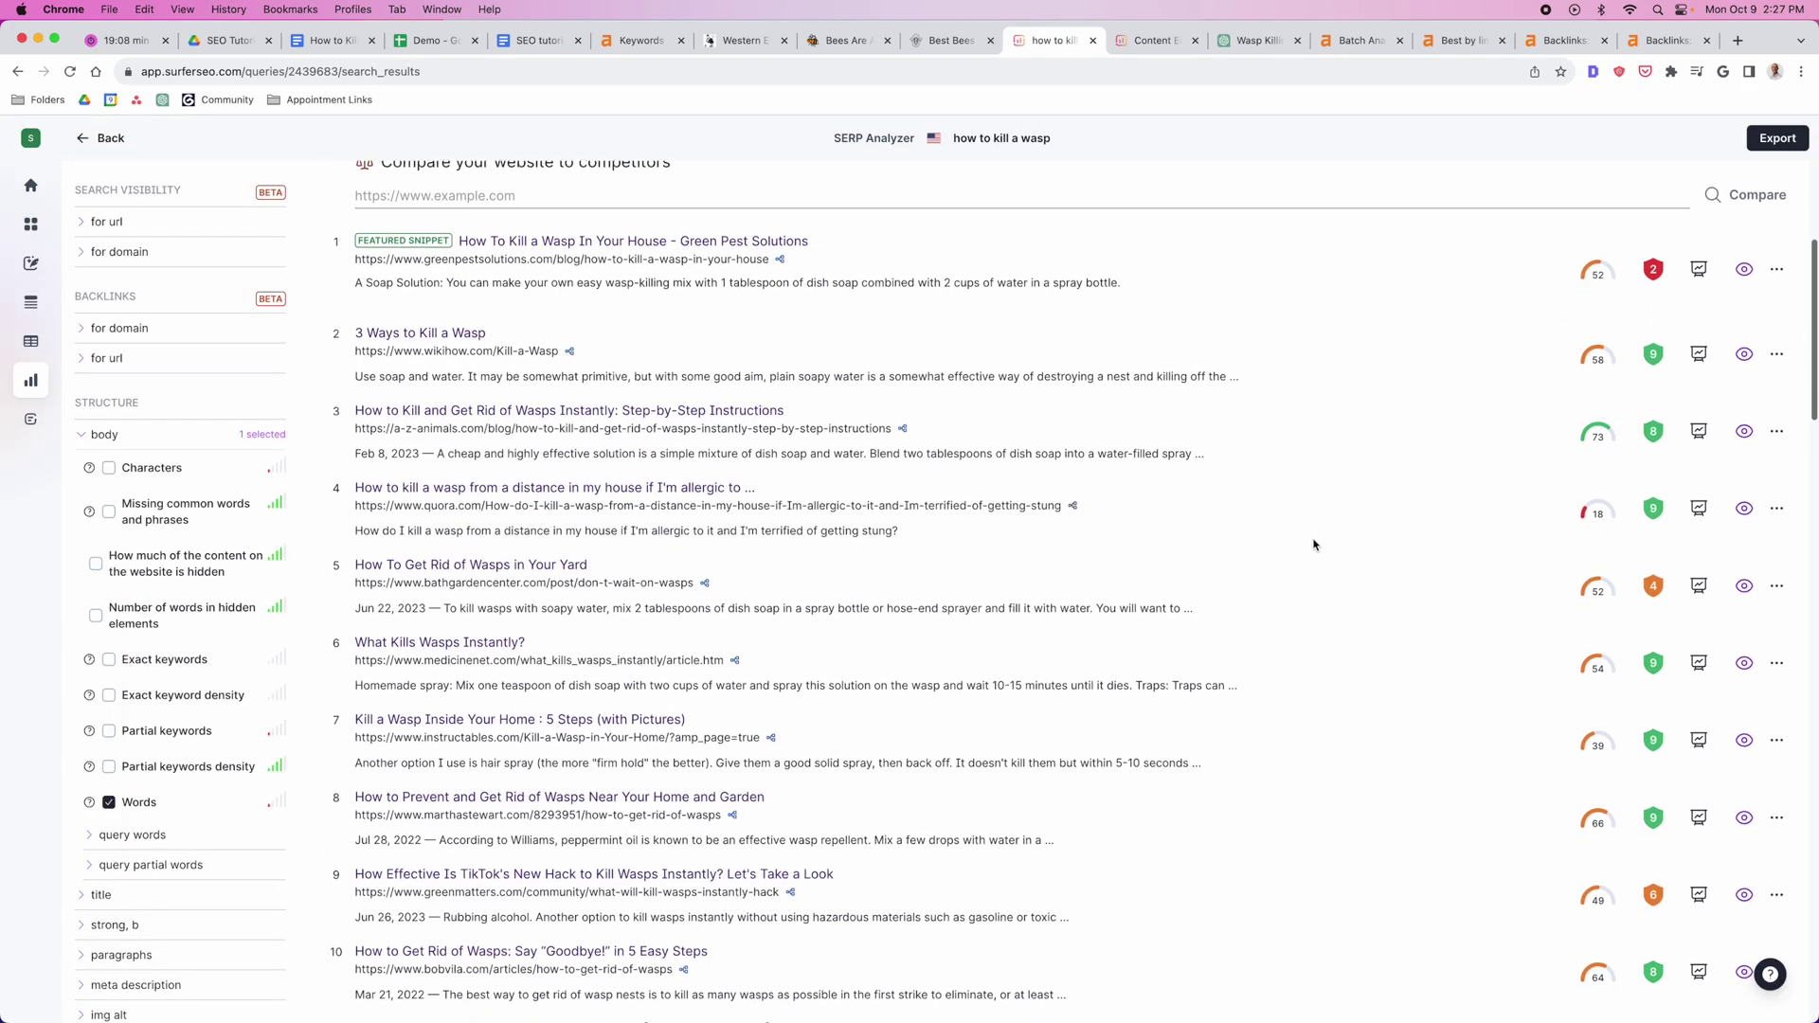
# Step: Audit the top-ranking greenpestsolutions page and review its 627-word body against the 1475–3484 range
pyautogui.scroll(4, 1314, 545)
pyautogui.scroll(-6, 1378, 556)
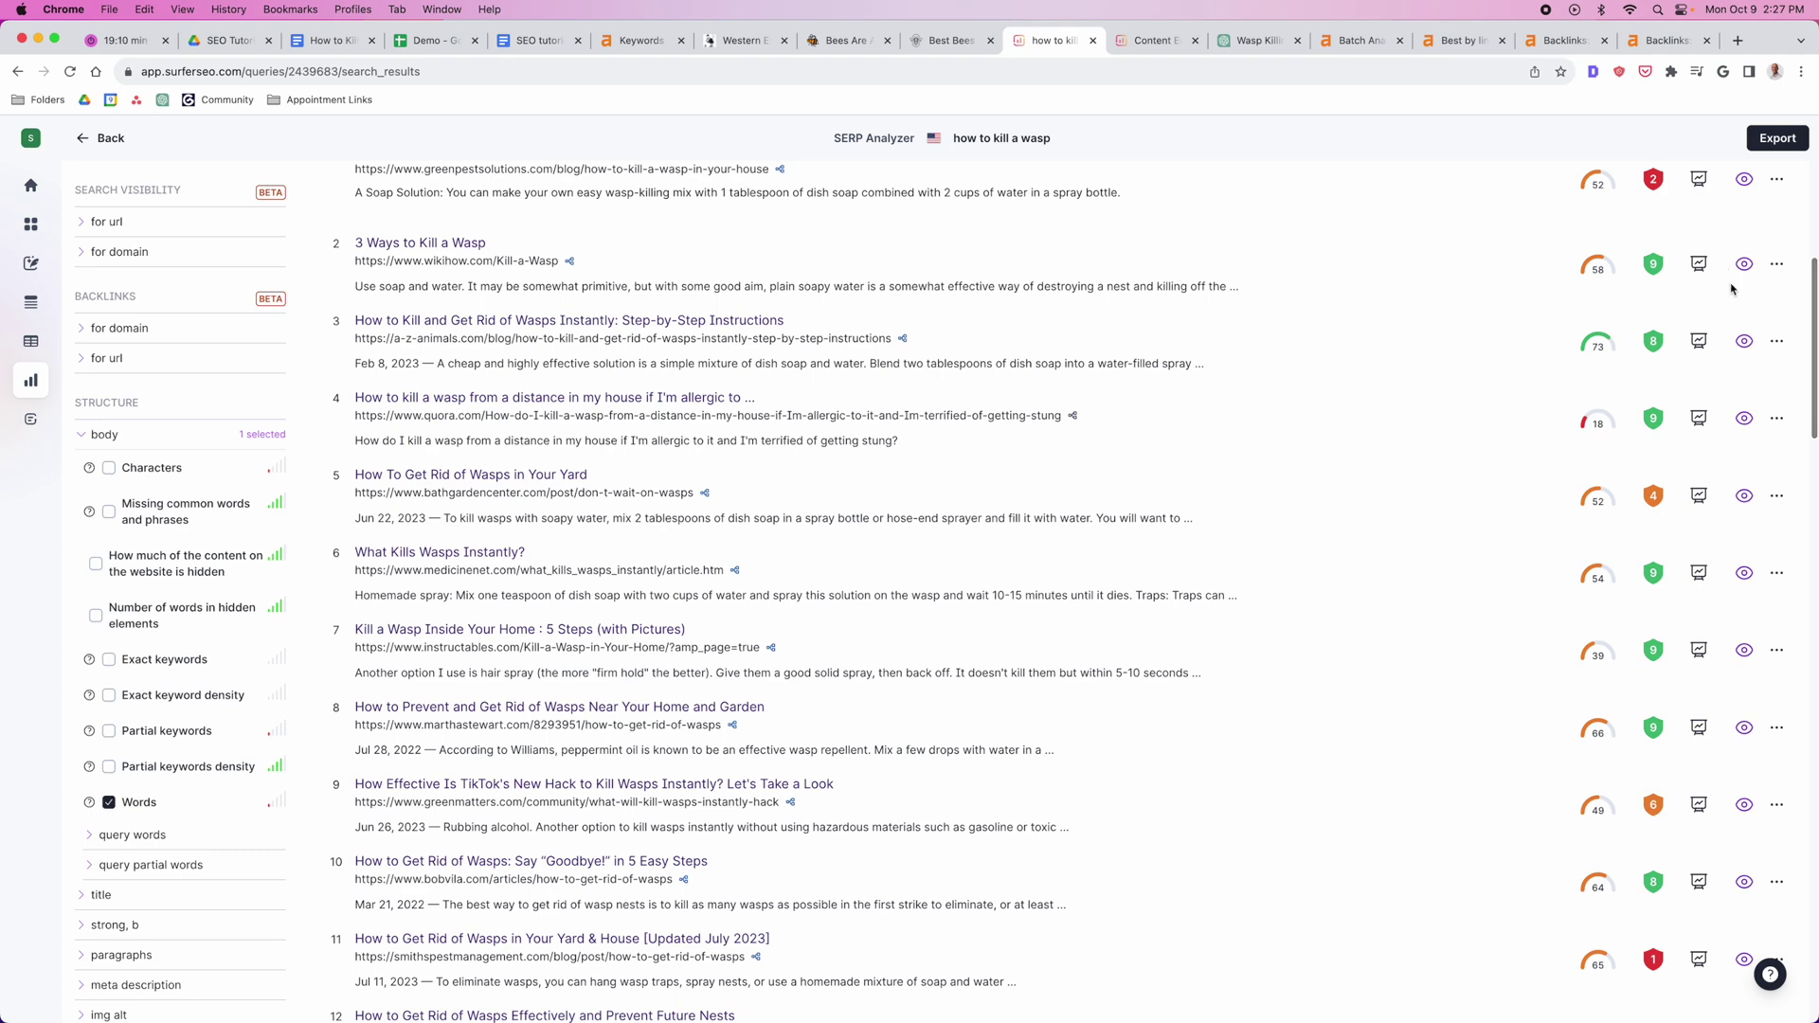
pyautogui.scroll(3, 1808, 455)
pyautogui.click(1777, 408)
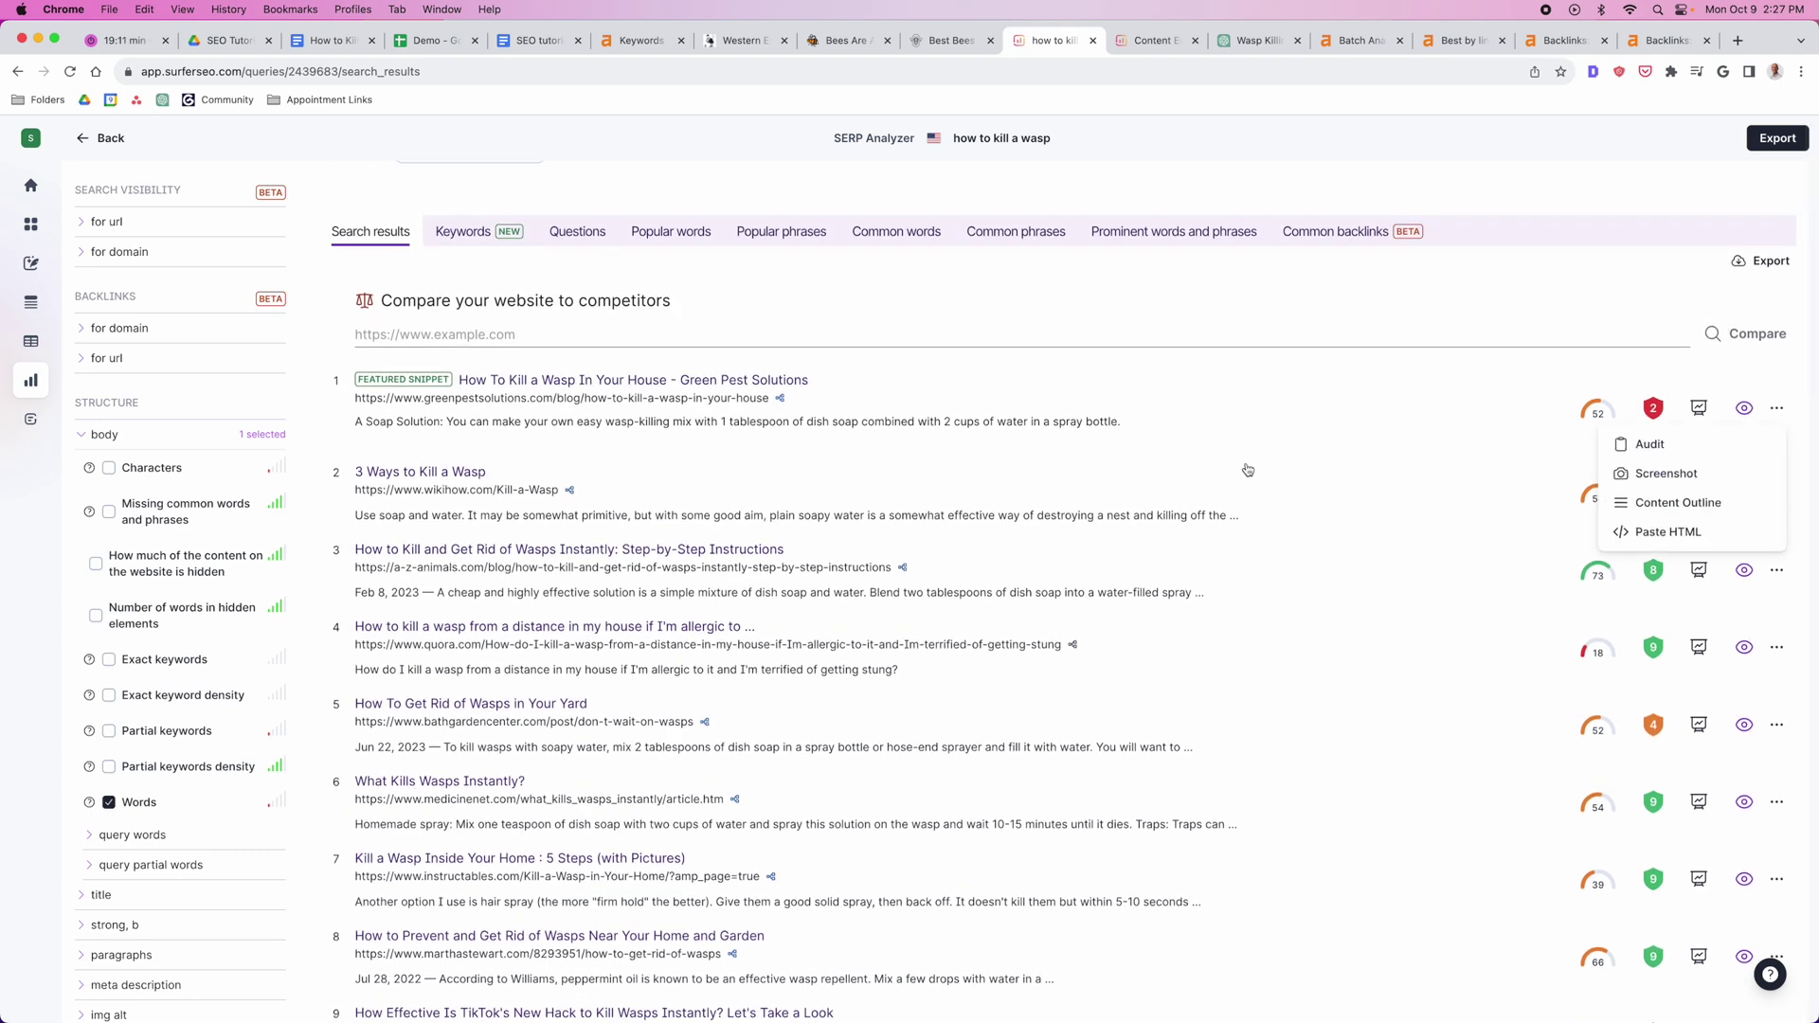
pyautogui.click(1645, 443)
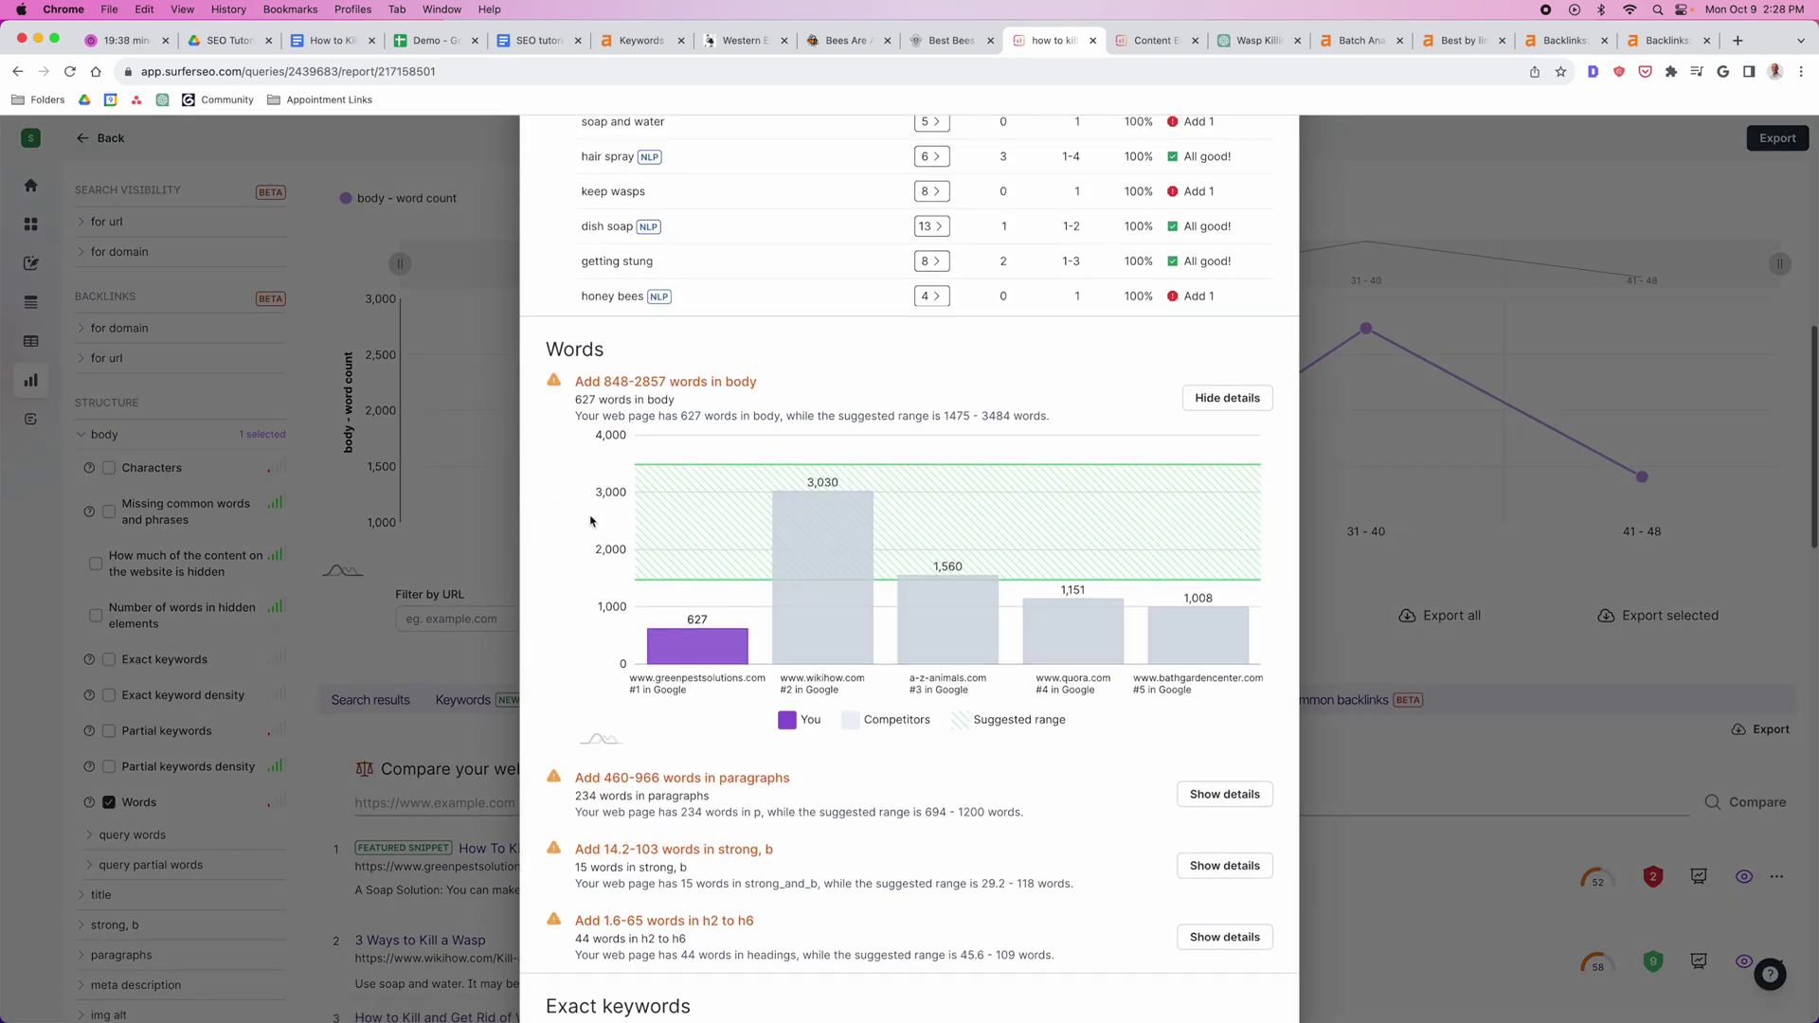
pyautogui.scroll(-1, 1137, 476)
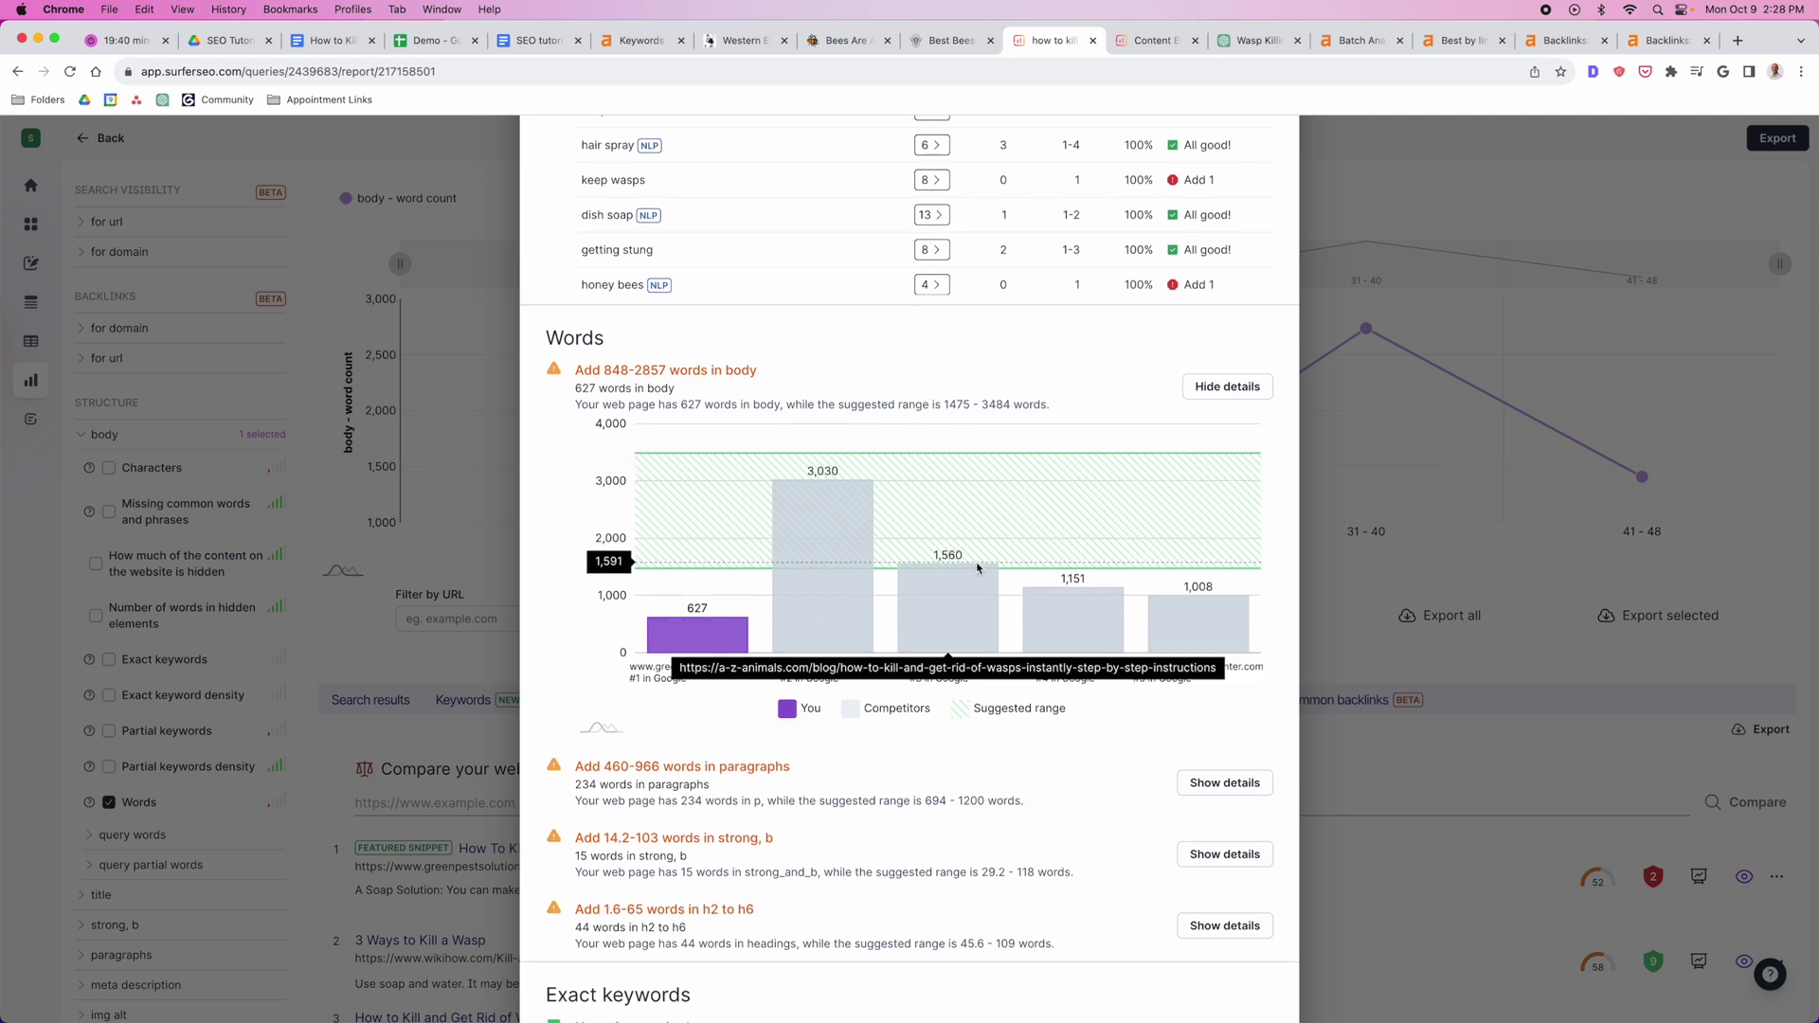
pyautogui.scroll(1, 823, 578)
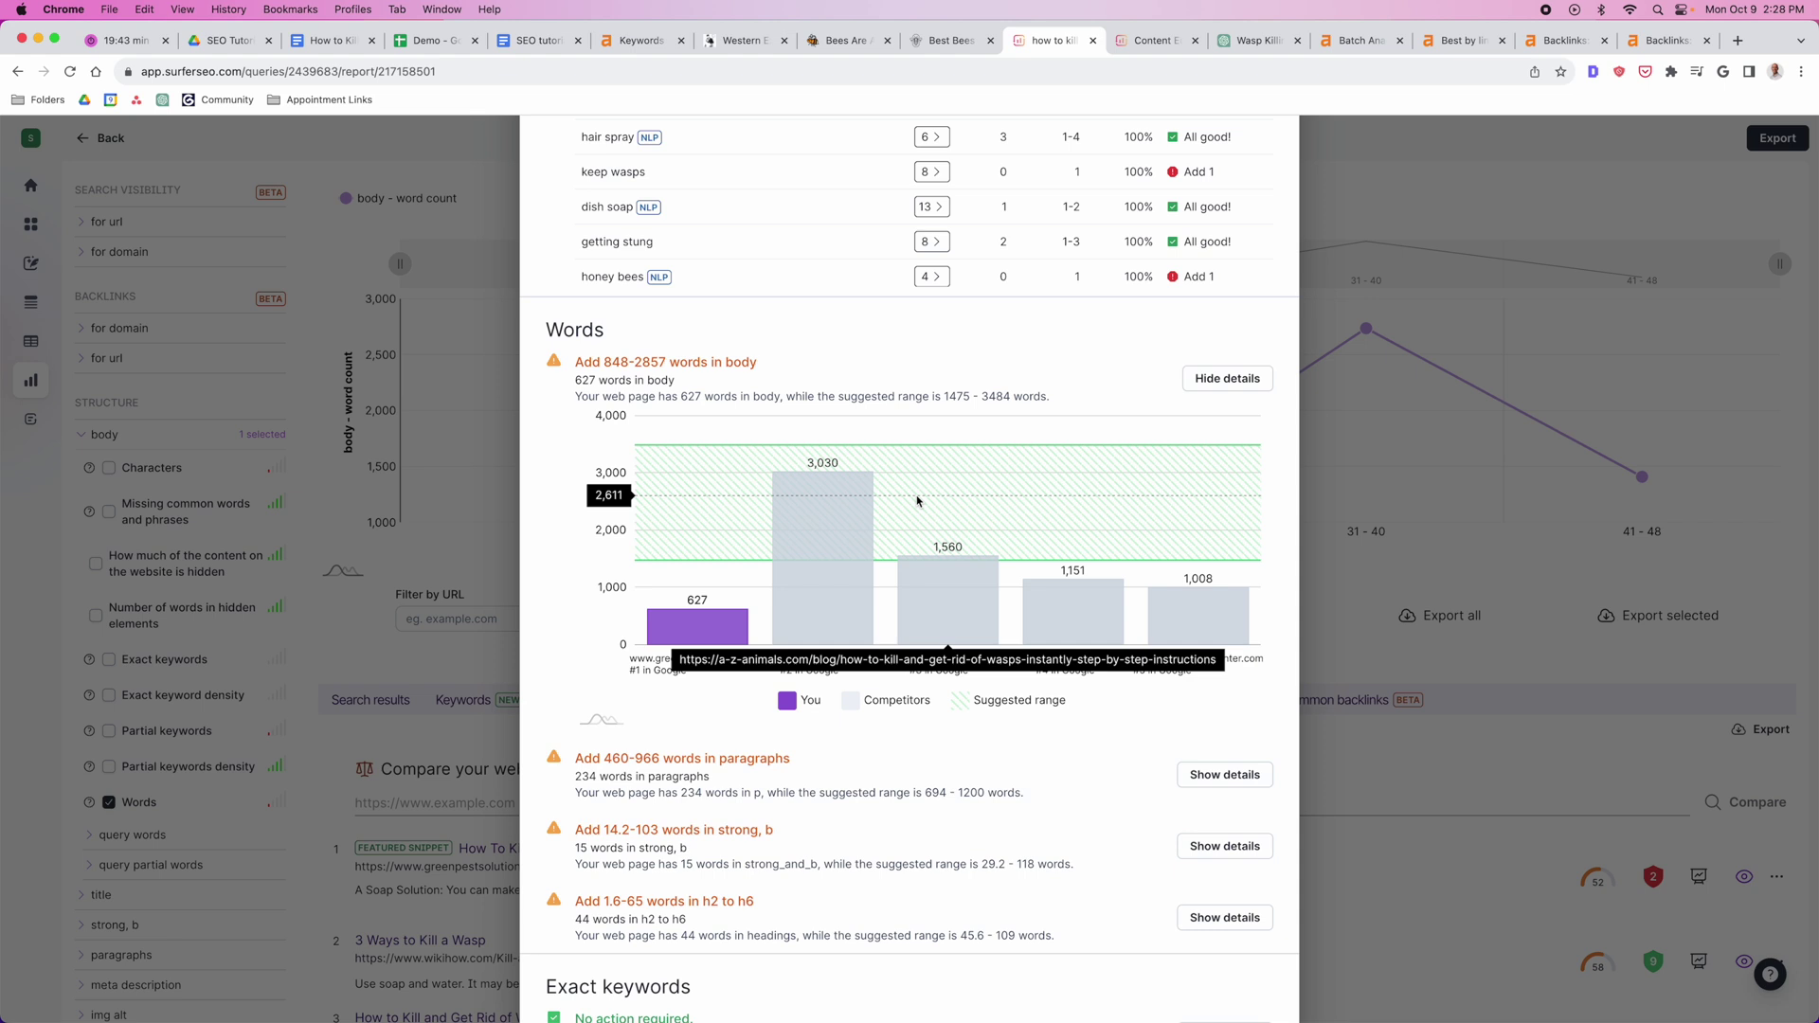
pyautogui.scroll(2, 918, 501)
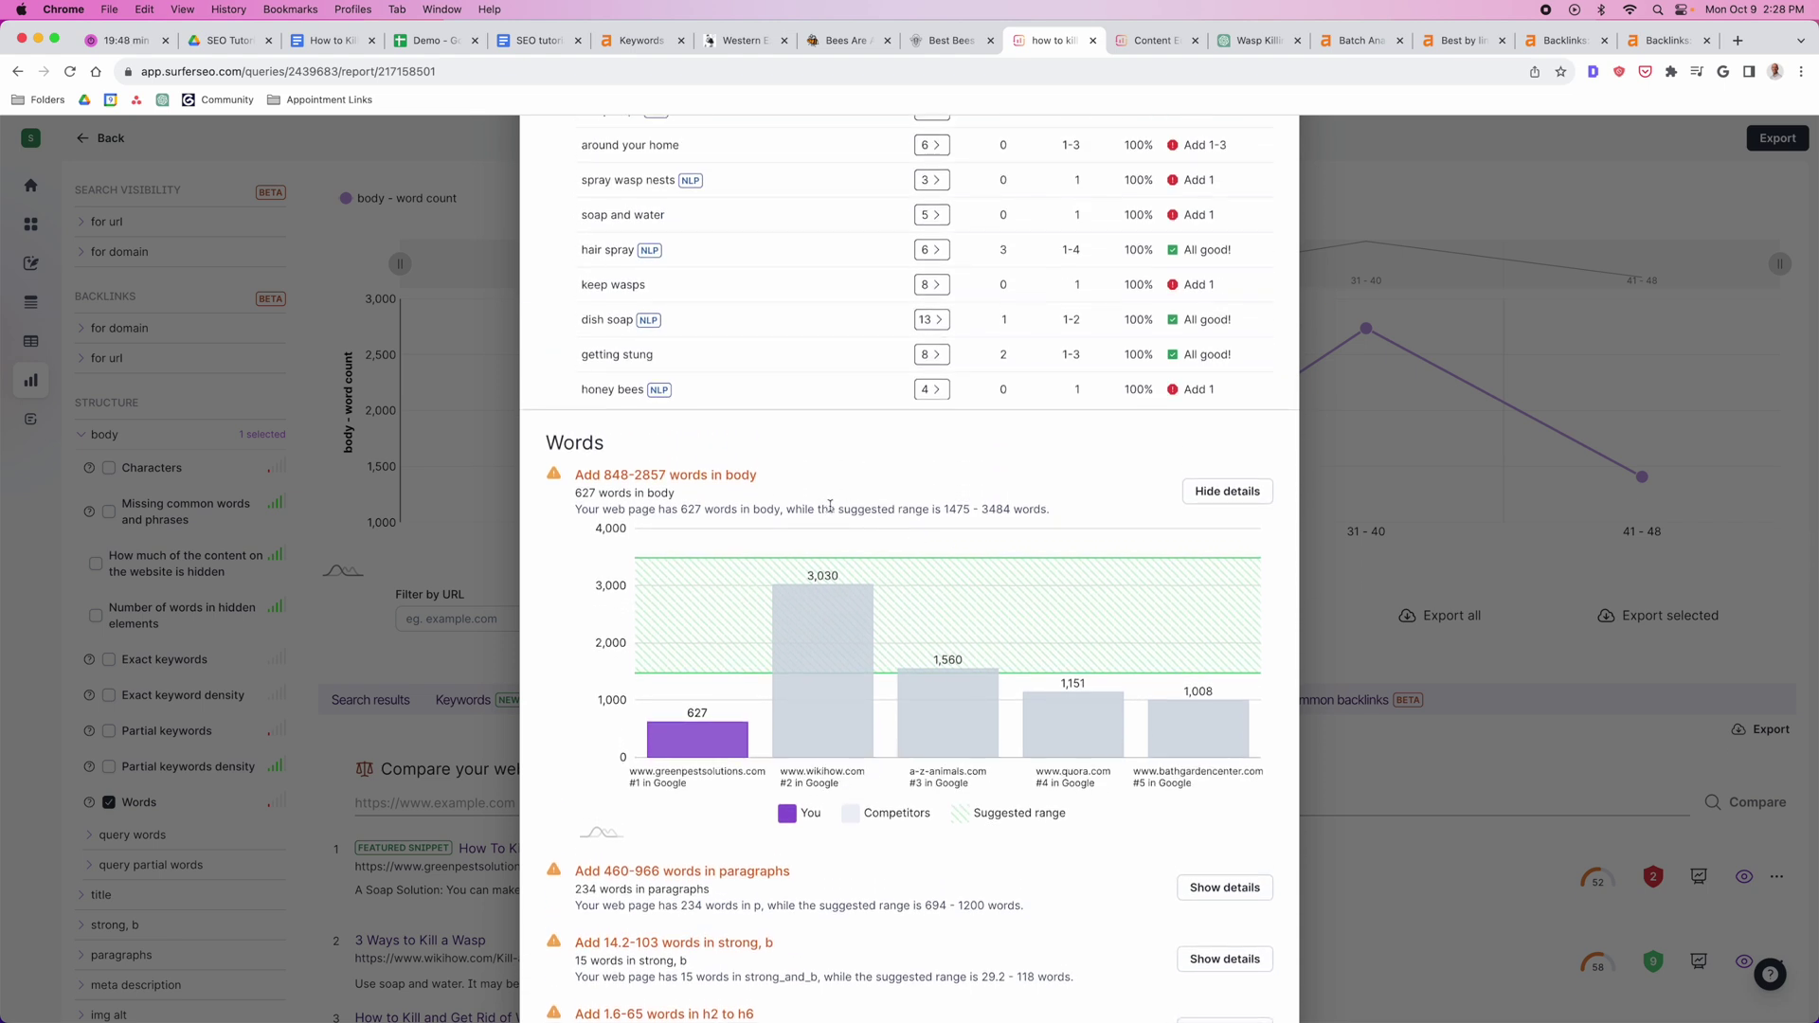
pyautogui.scroll(2, 574, 628)
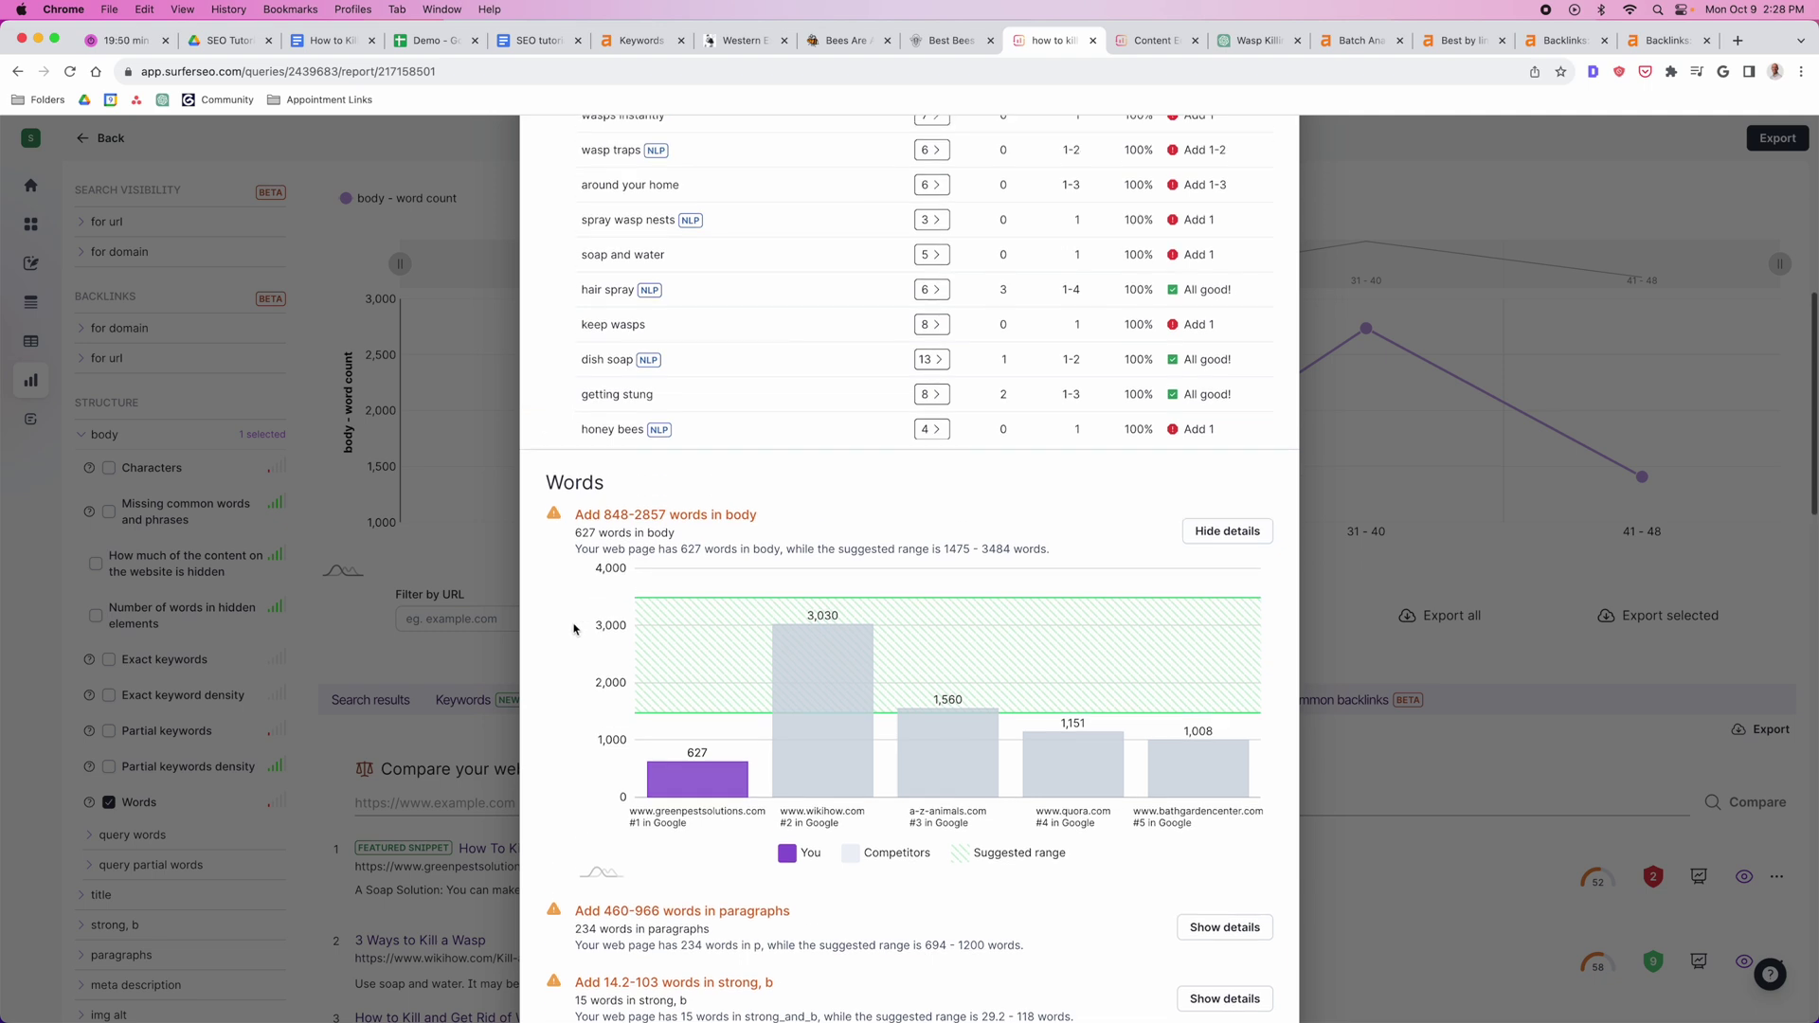
pyautogui.scroll(4, 575, 628)
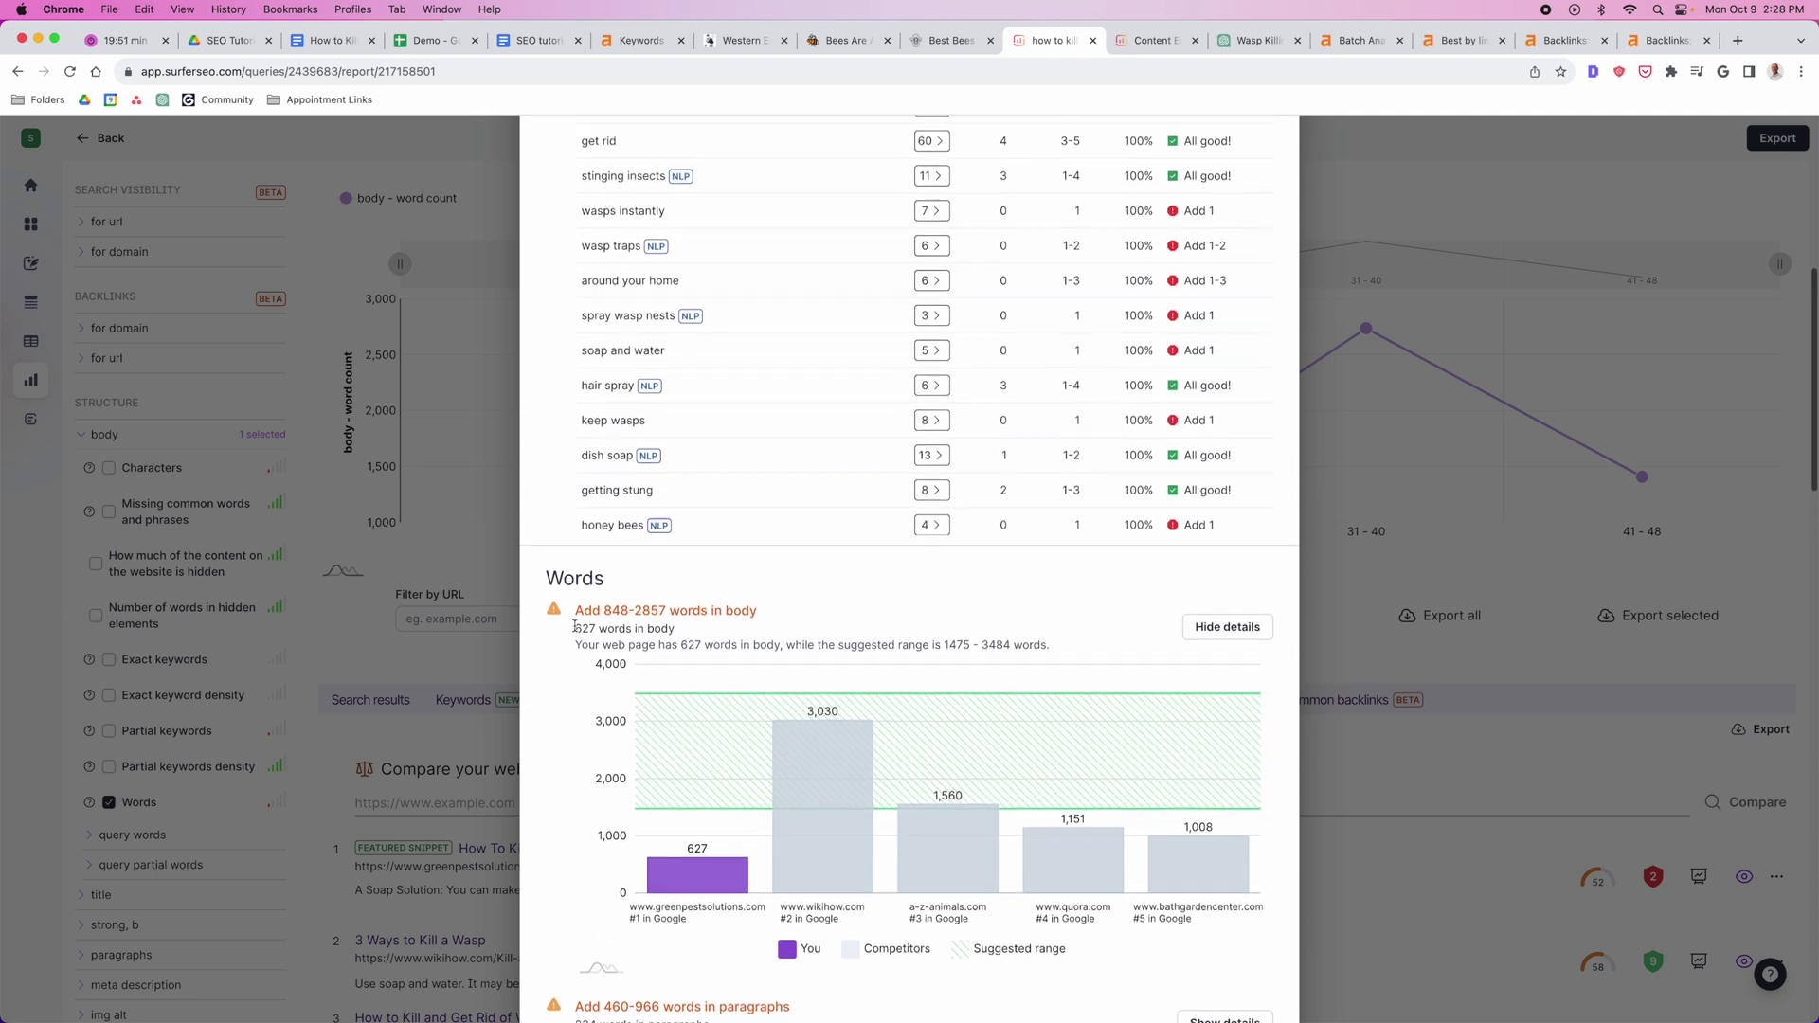
pyautogui.scroll(4, 567, 598)
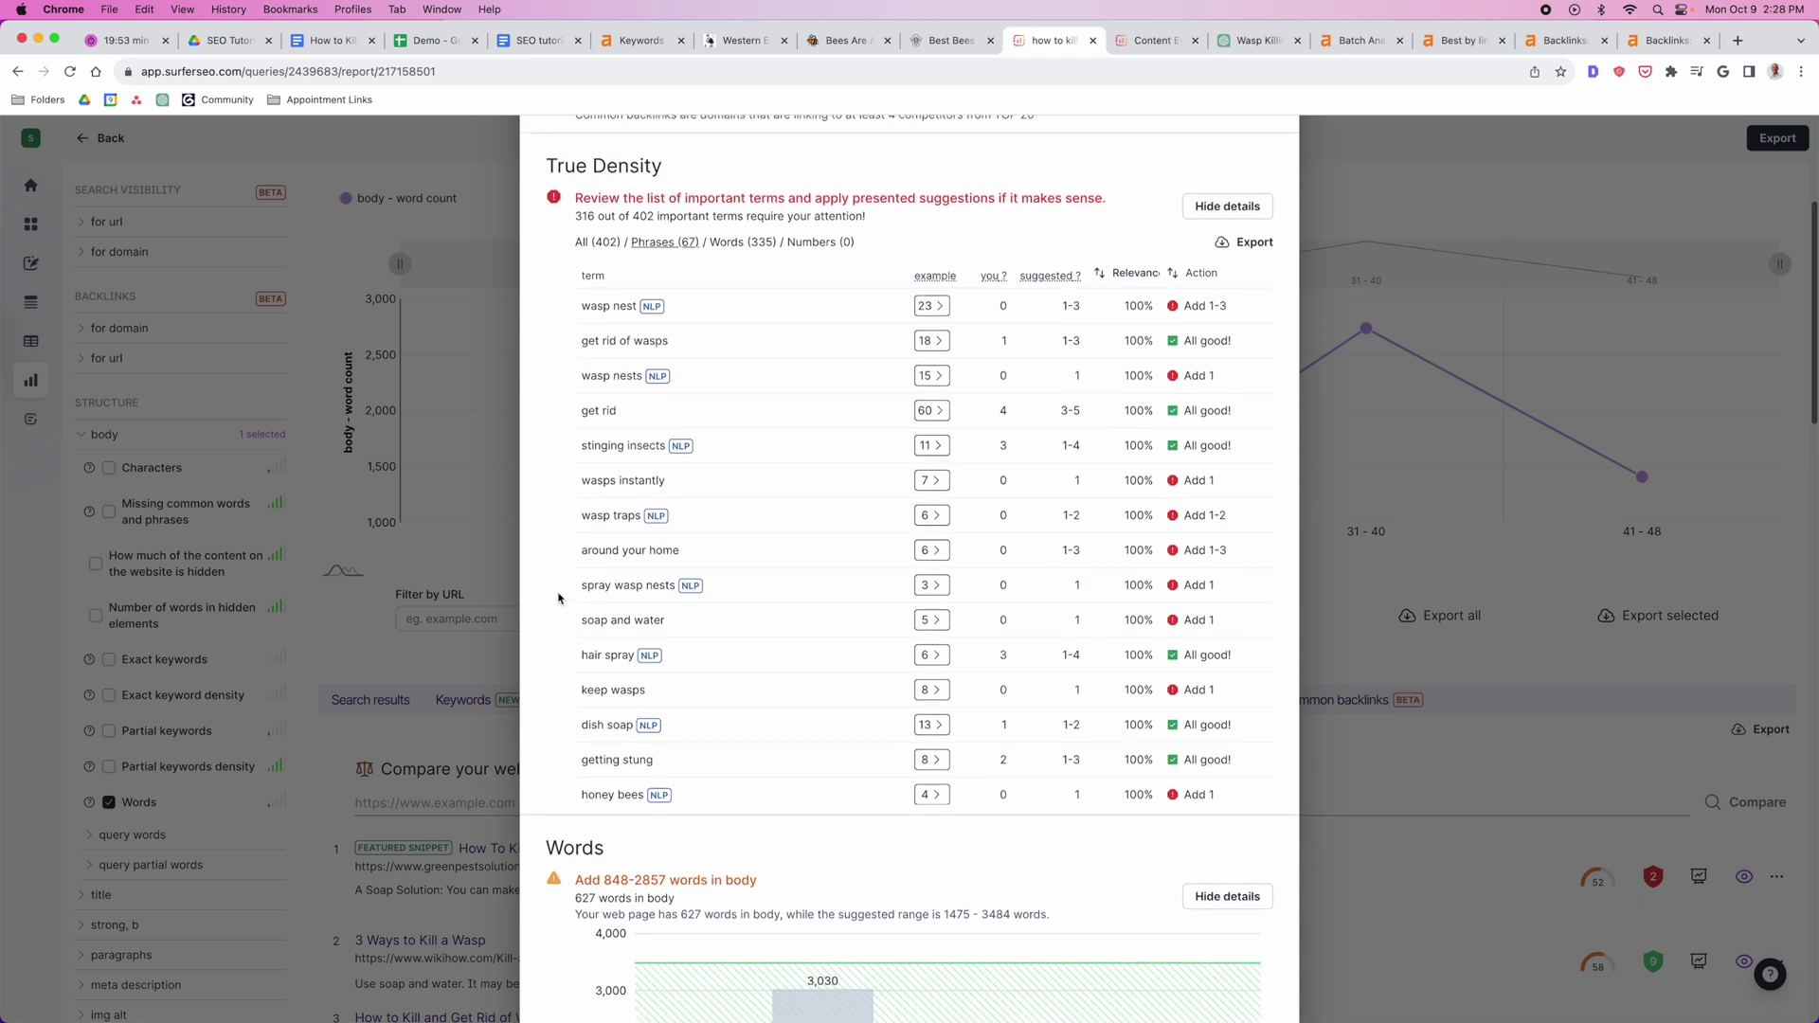
pyautogui.scroll(1, 669, 438)
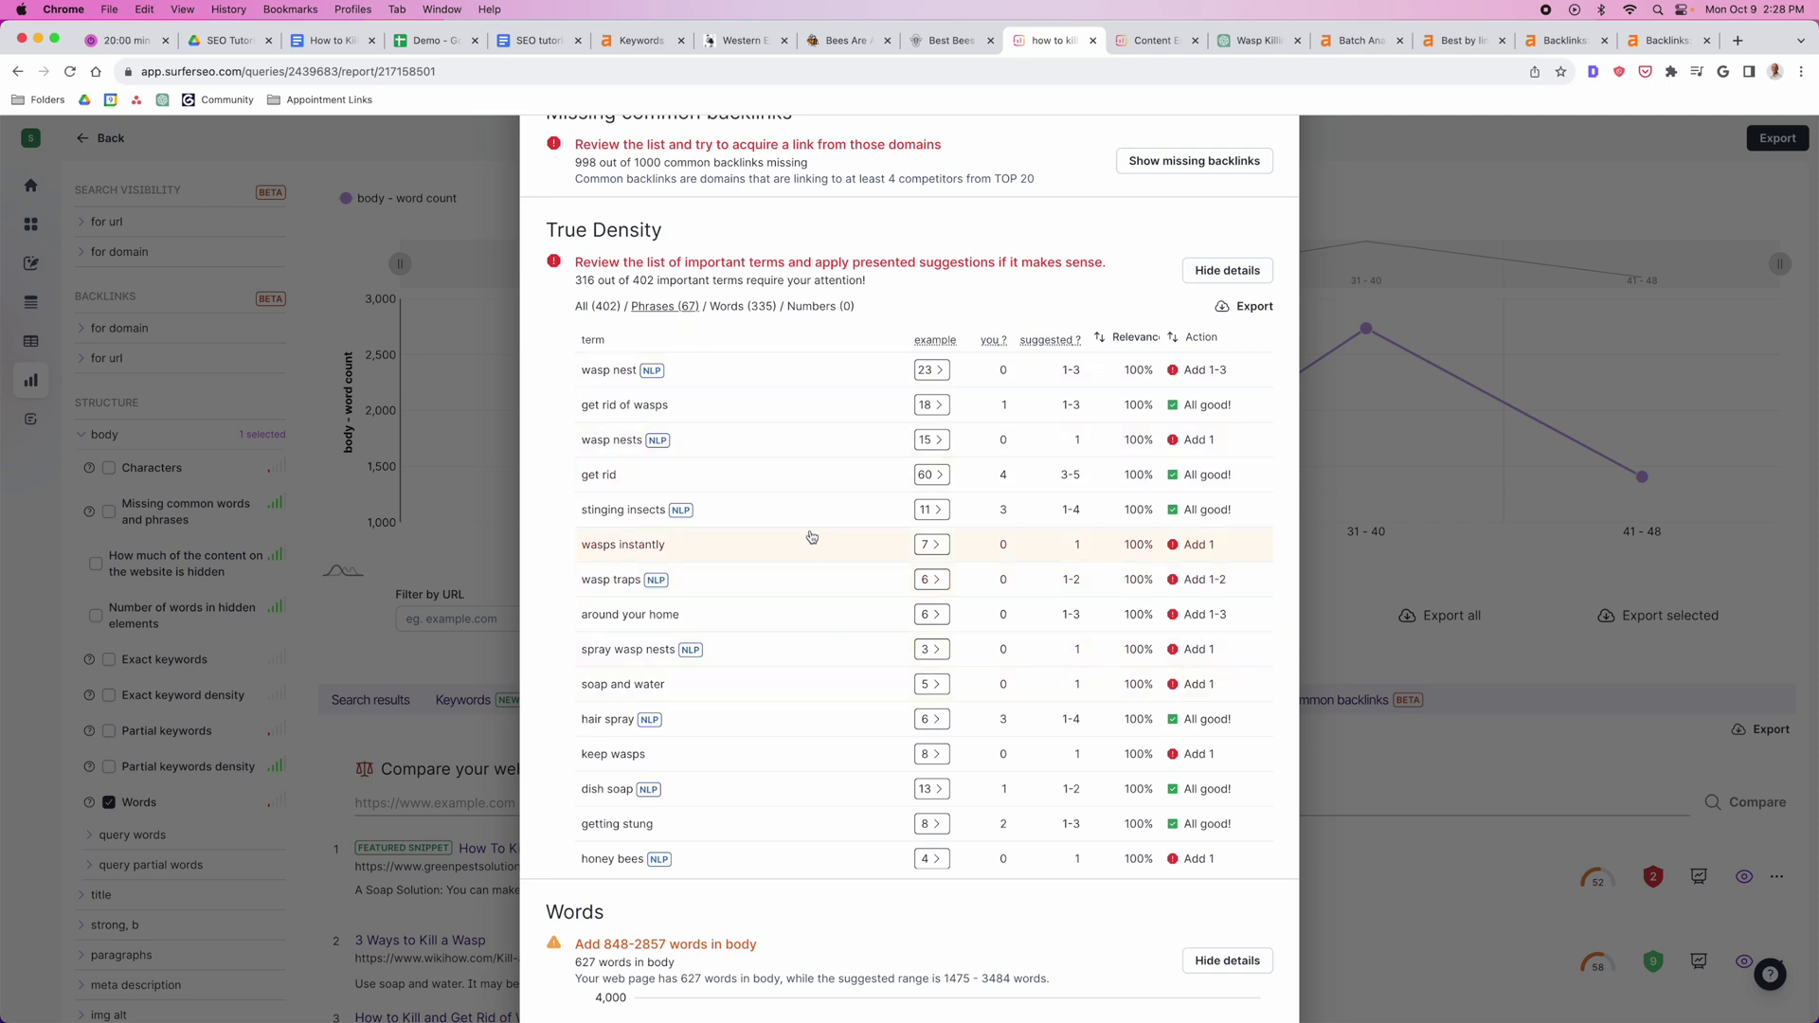
# Step: In the spreadsheet's NLP sheet, widen column A, zoom to 150%, and select the honey bees term in A16
pyautogui.click(434, 41)
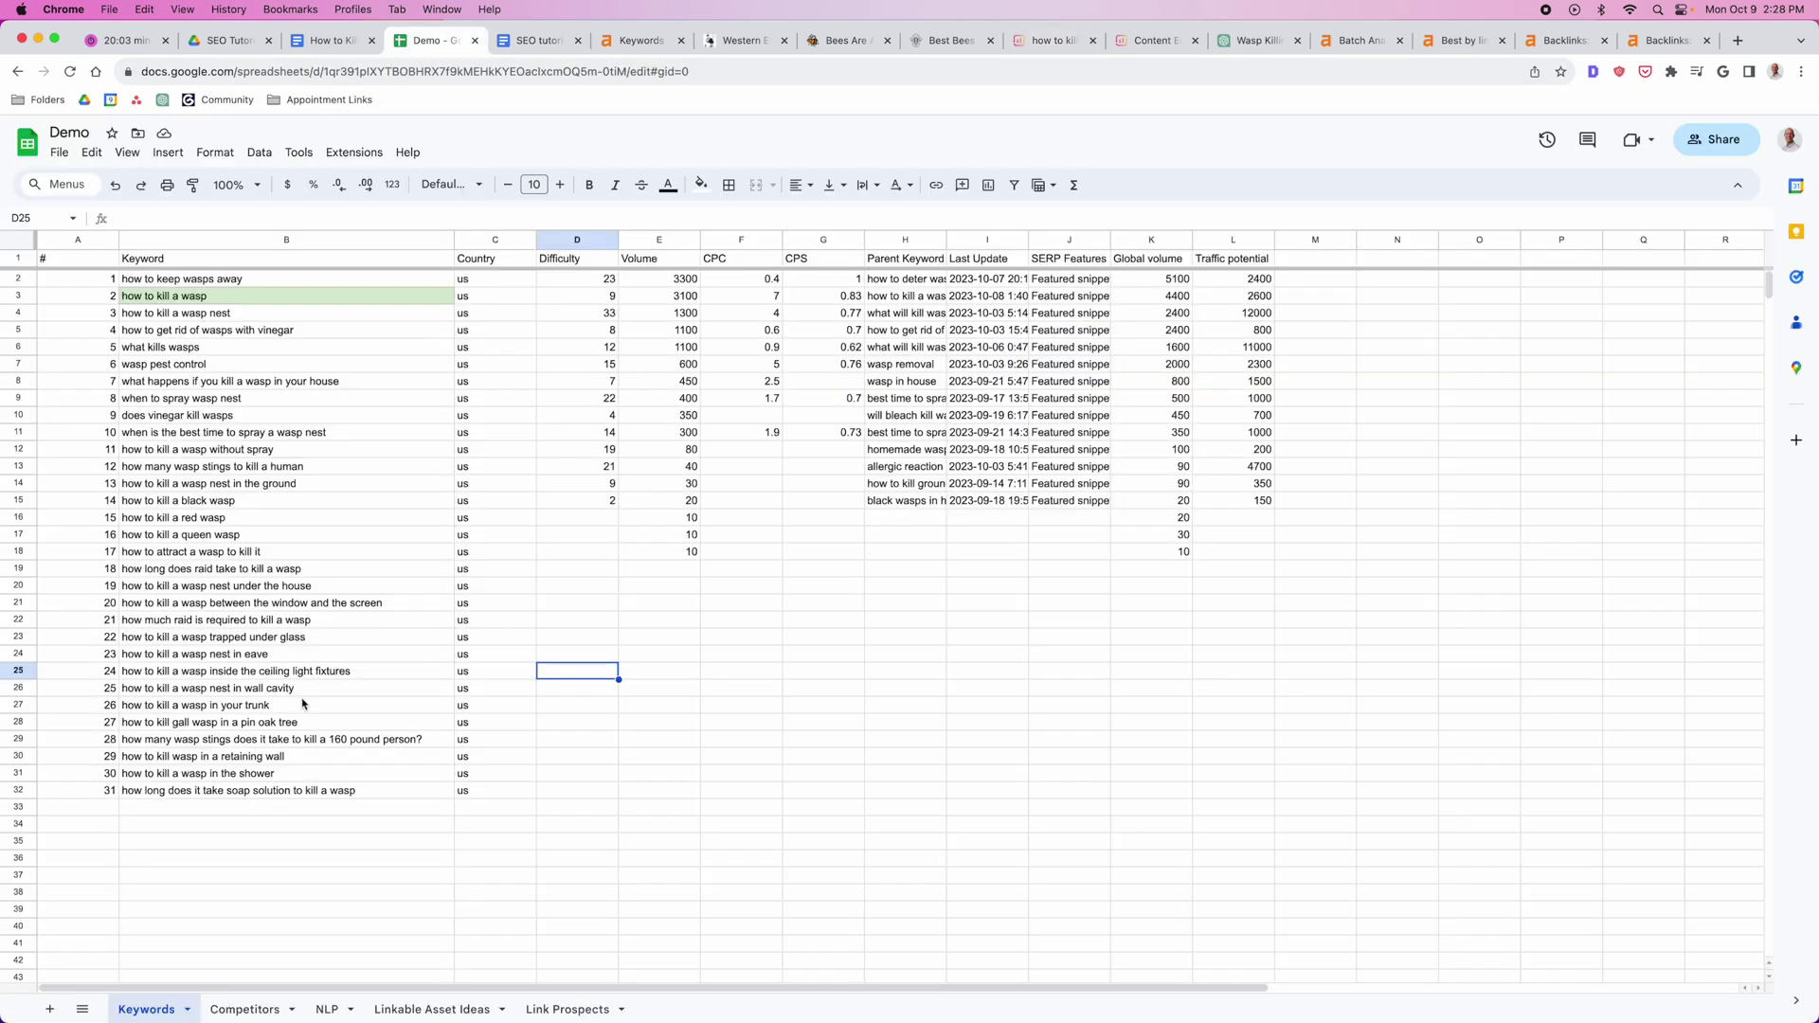
pyautogui.click(327, 1009)
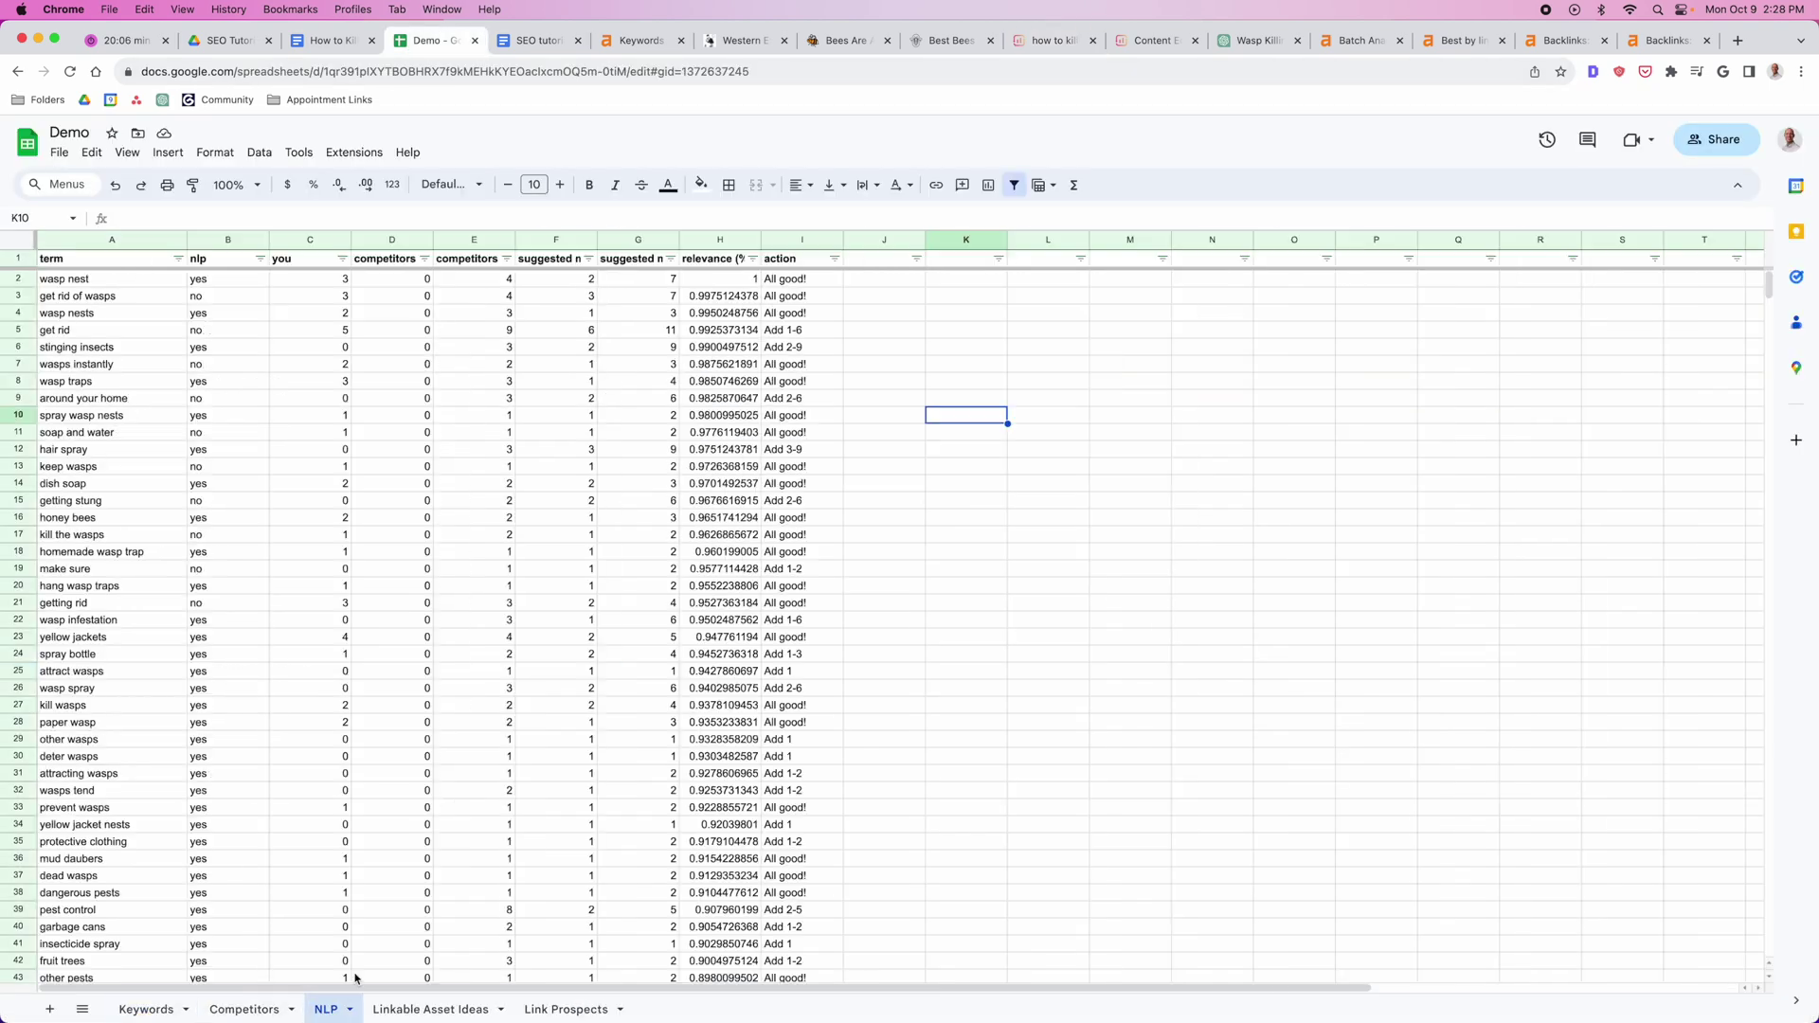
pyautogui.click(585, 611)
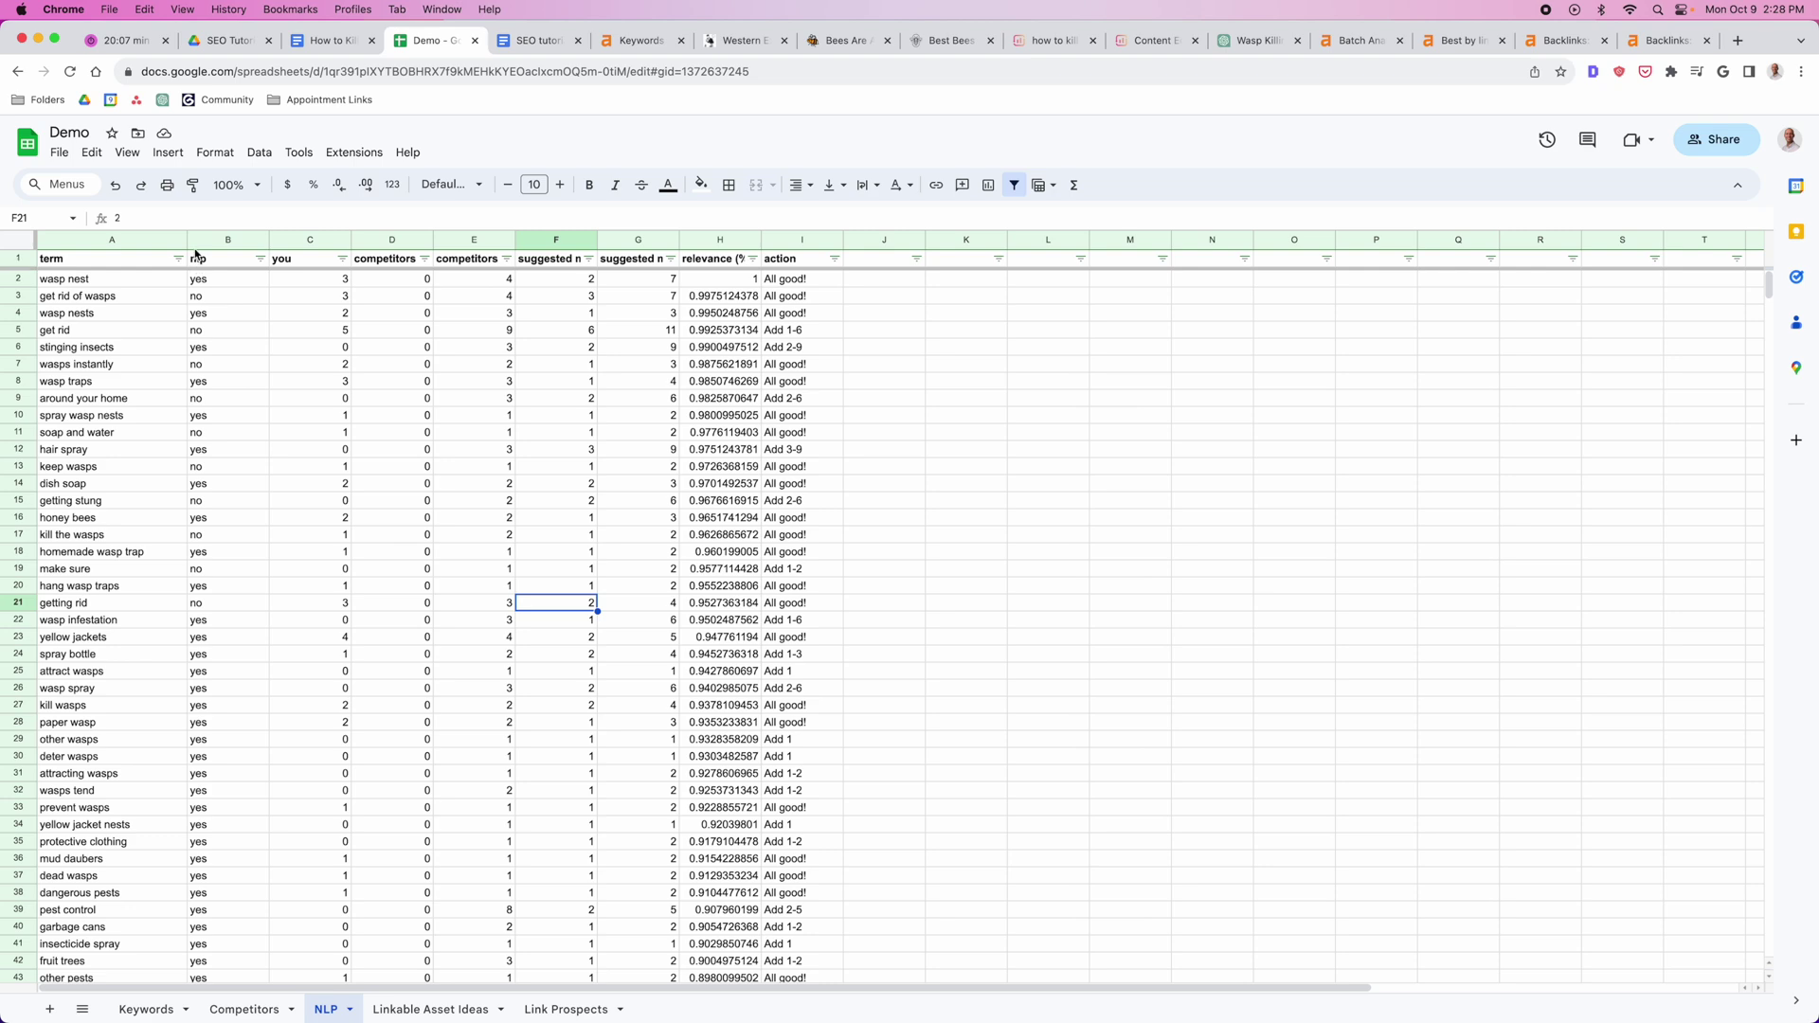
pyautogui.moveTo(187, 240); pyautogui.dragTo(232, 240)
pyautogui.click(236, 185)
pyautogui.click(233, 344)
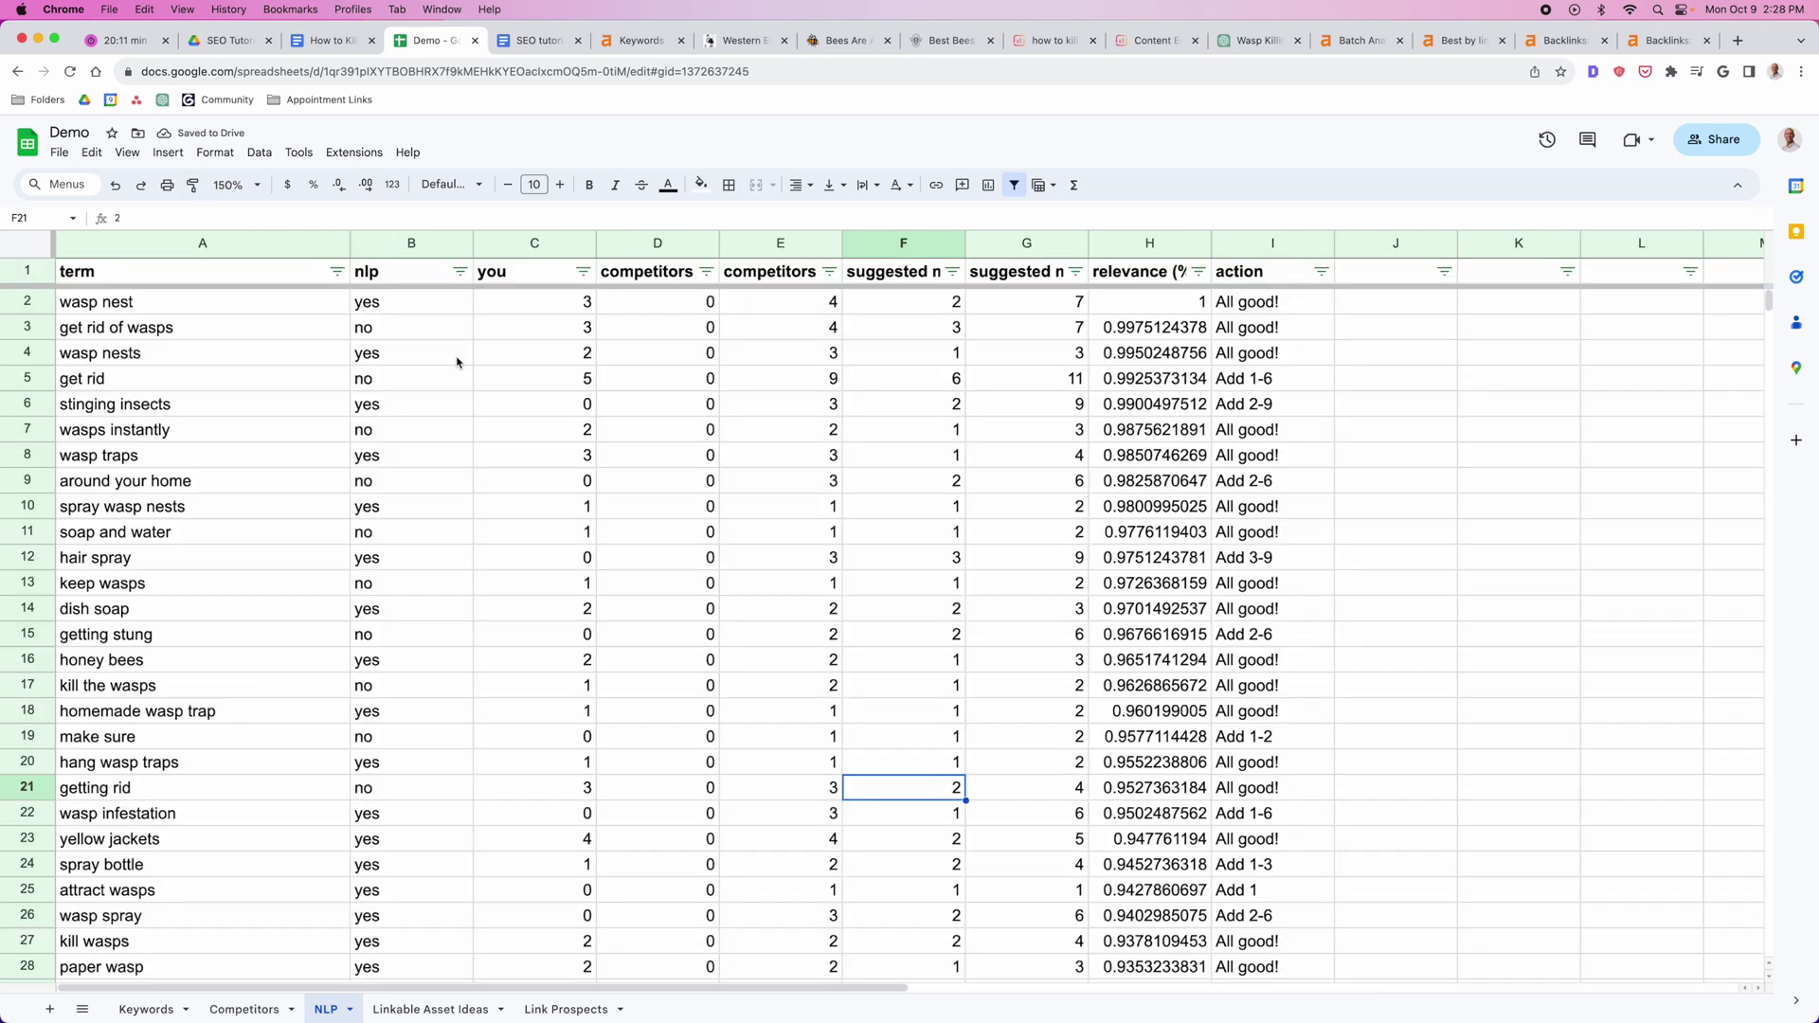
pyautogui.click(233, 670)
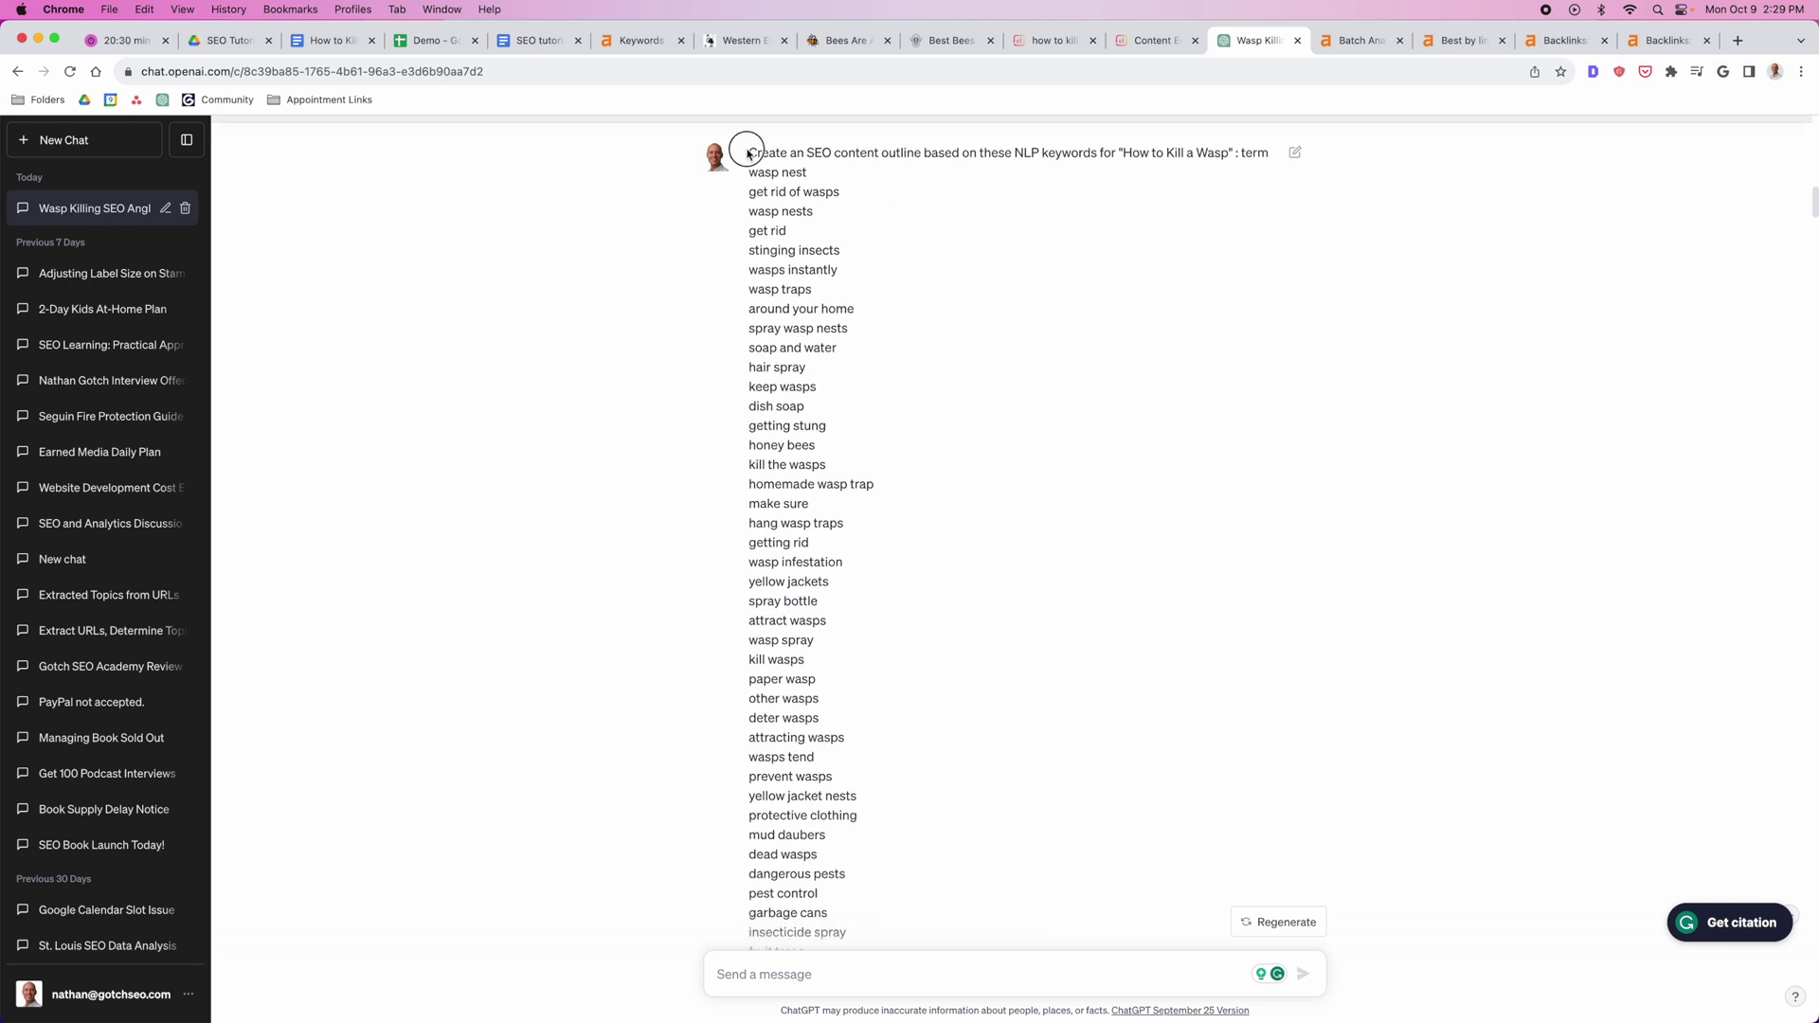
pyautogui.moveTo(748, 152); pyautogui.dragTo(1271, 147)
pyautogui.click(1165, 159)
pyautogui.moveTo(1124, 153); pyautogui.dragTo(1217, 163)
pyautogui.click(1217, 163)
pyautogui.scroll(-20, 1243, 345)
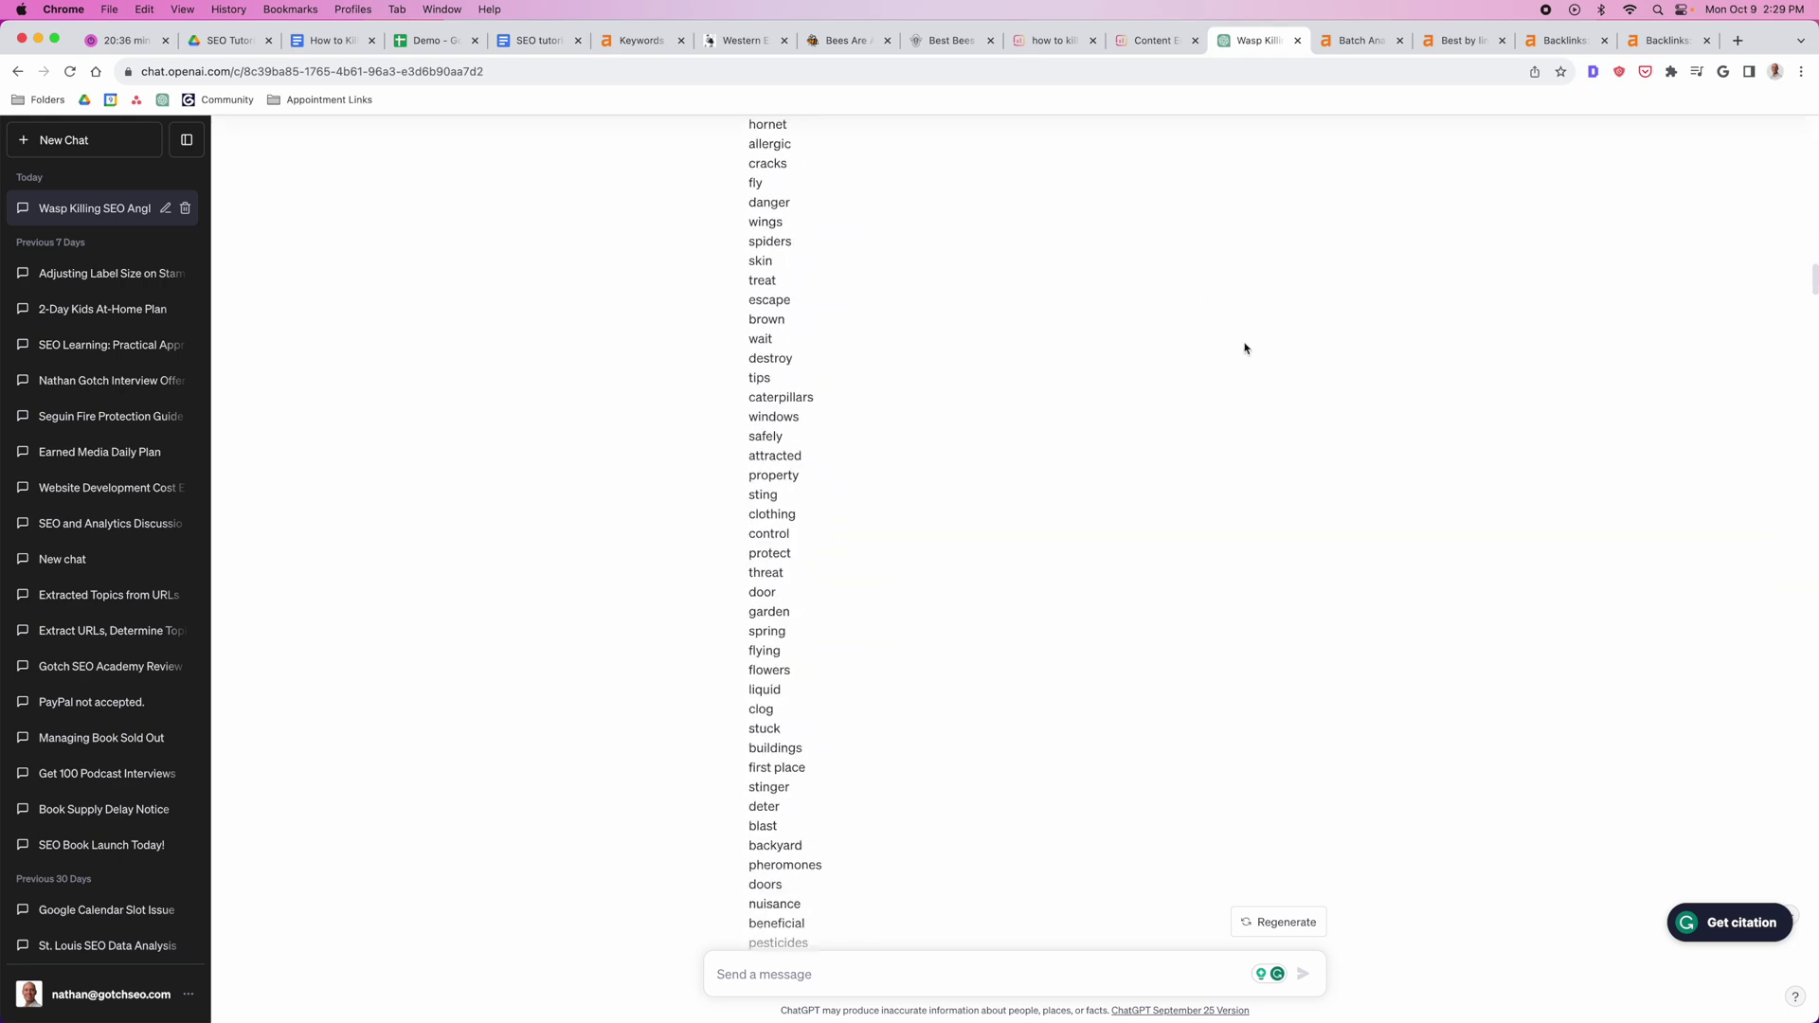
pyautogui.moveTo(1815, 313); pyautogui.dragTo(1808, 723)
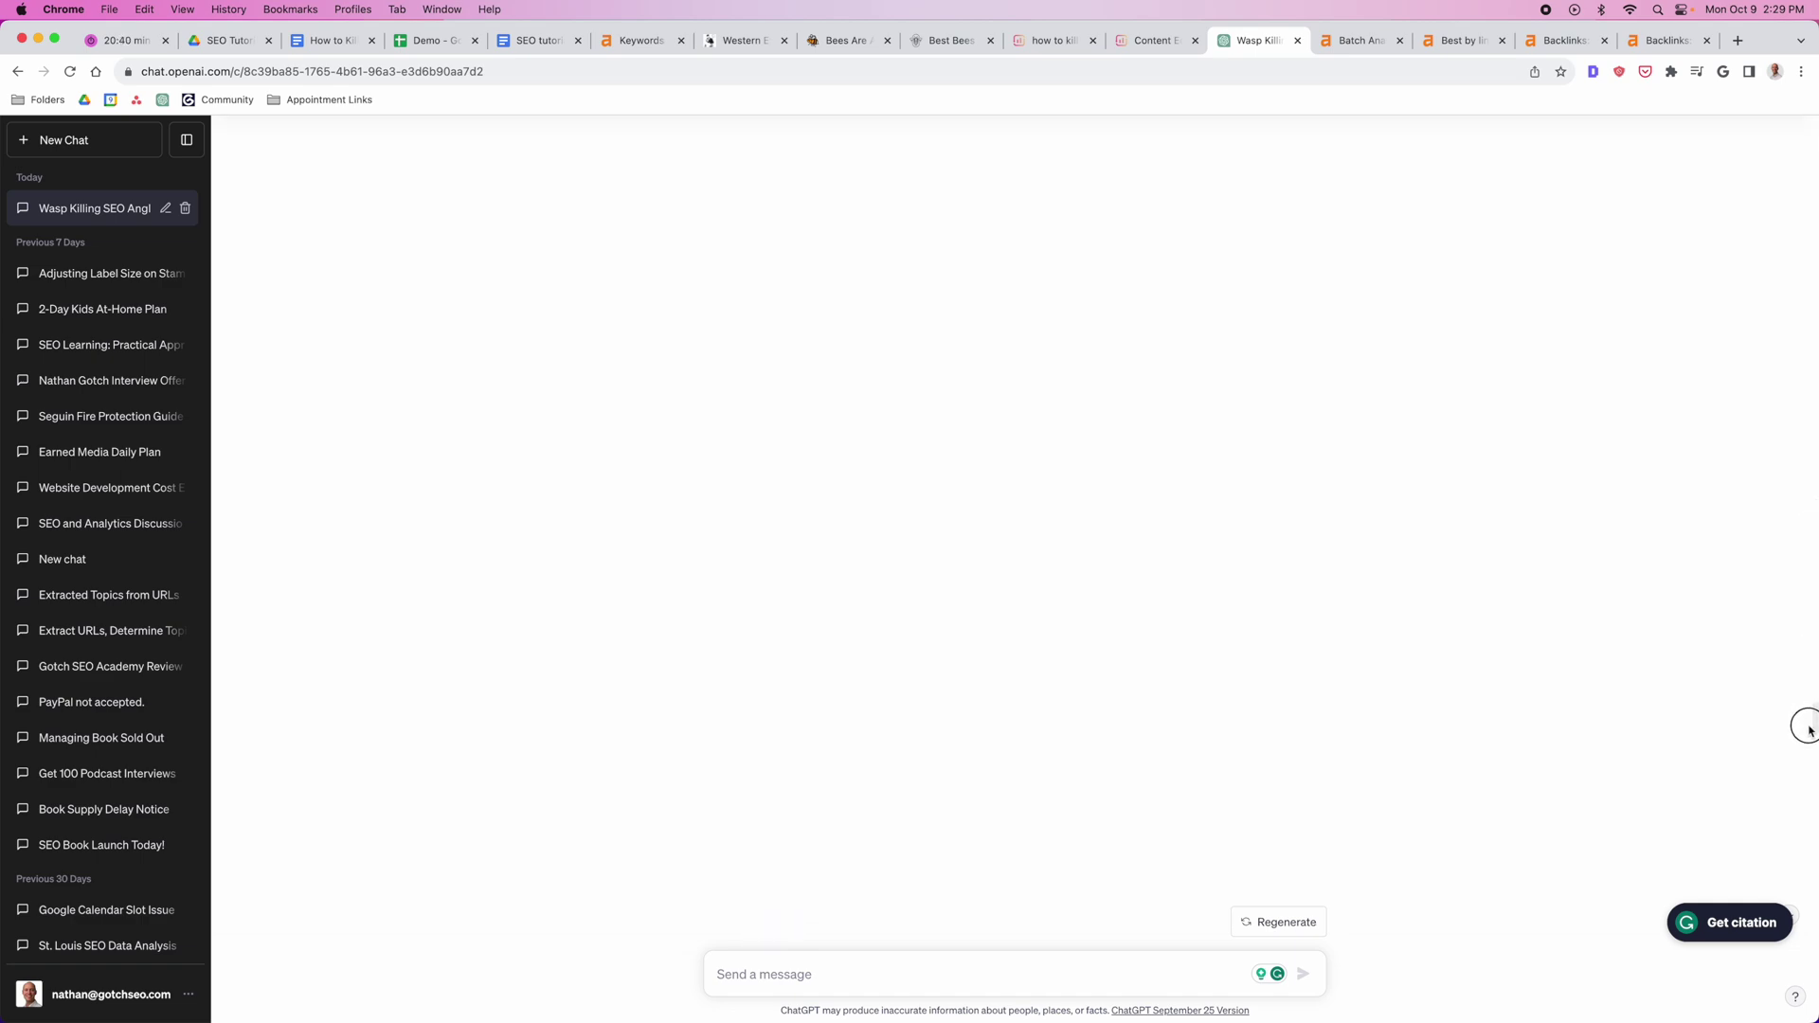
pyautogui.scroll(-5, 1753, 653)
pyautogui.scroll(-10, 1751, 645)
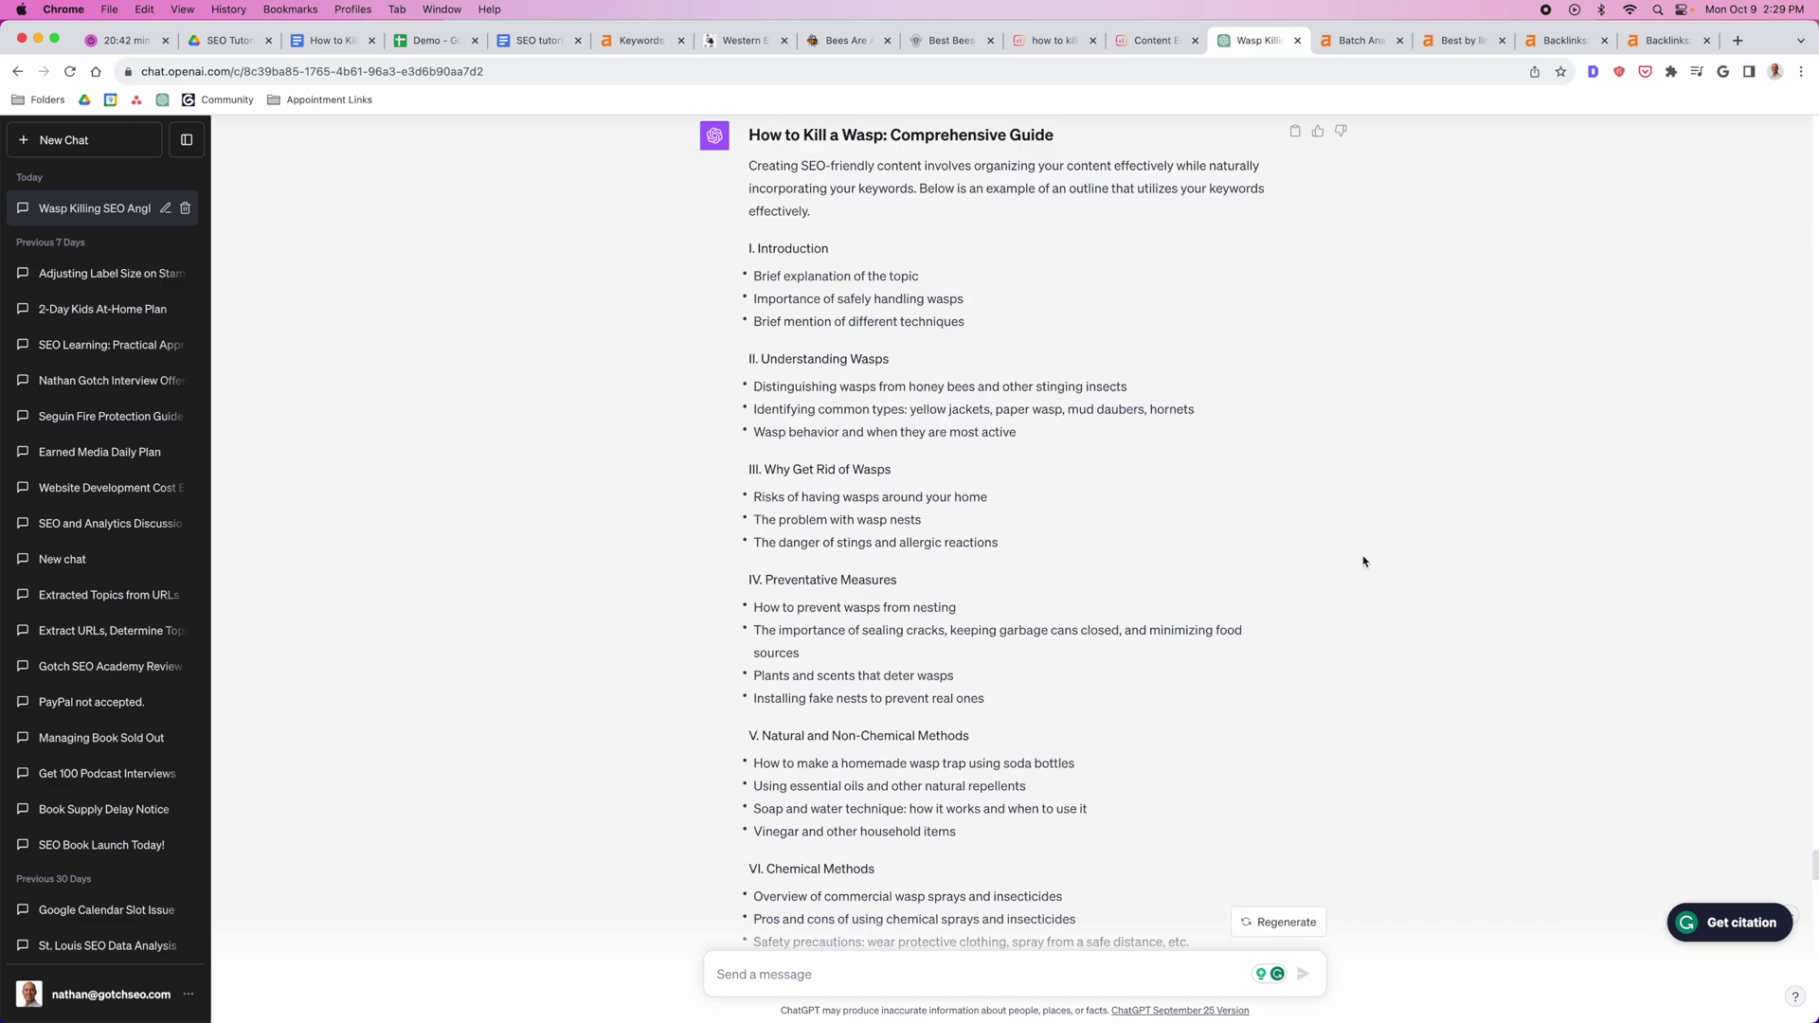
pyautogui.scroll(1, 1137, 445)
pyautogui.moveTo(749, 214); pyautogui.dragTo(915, 237)
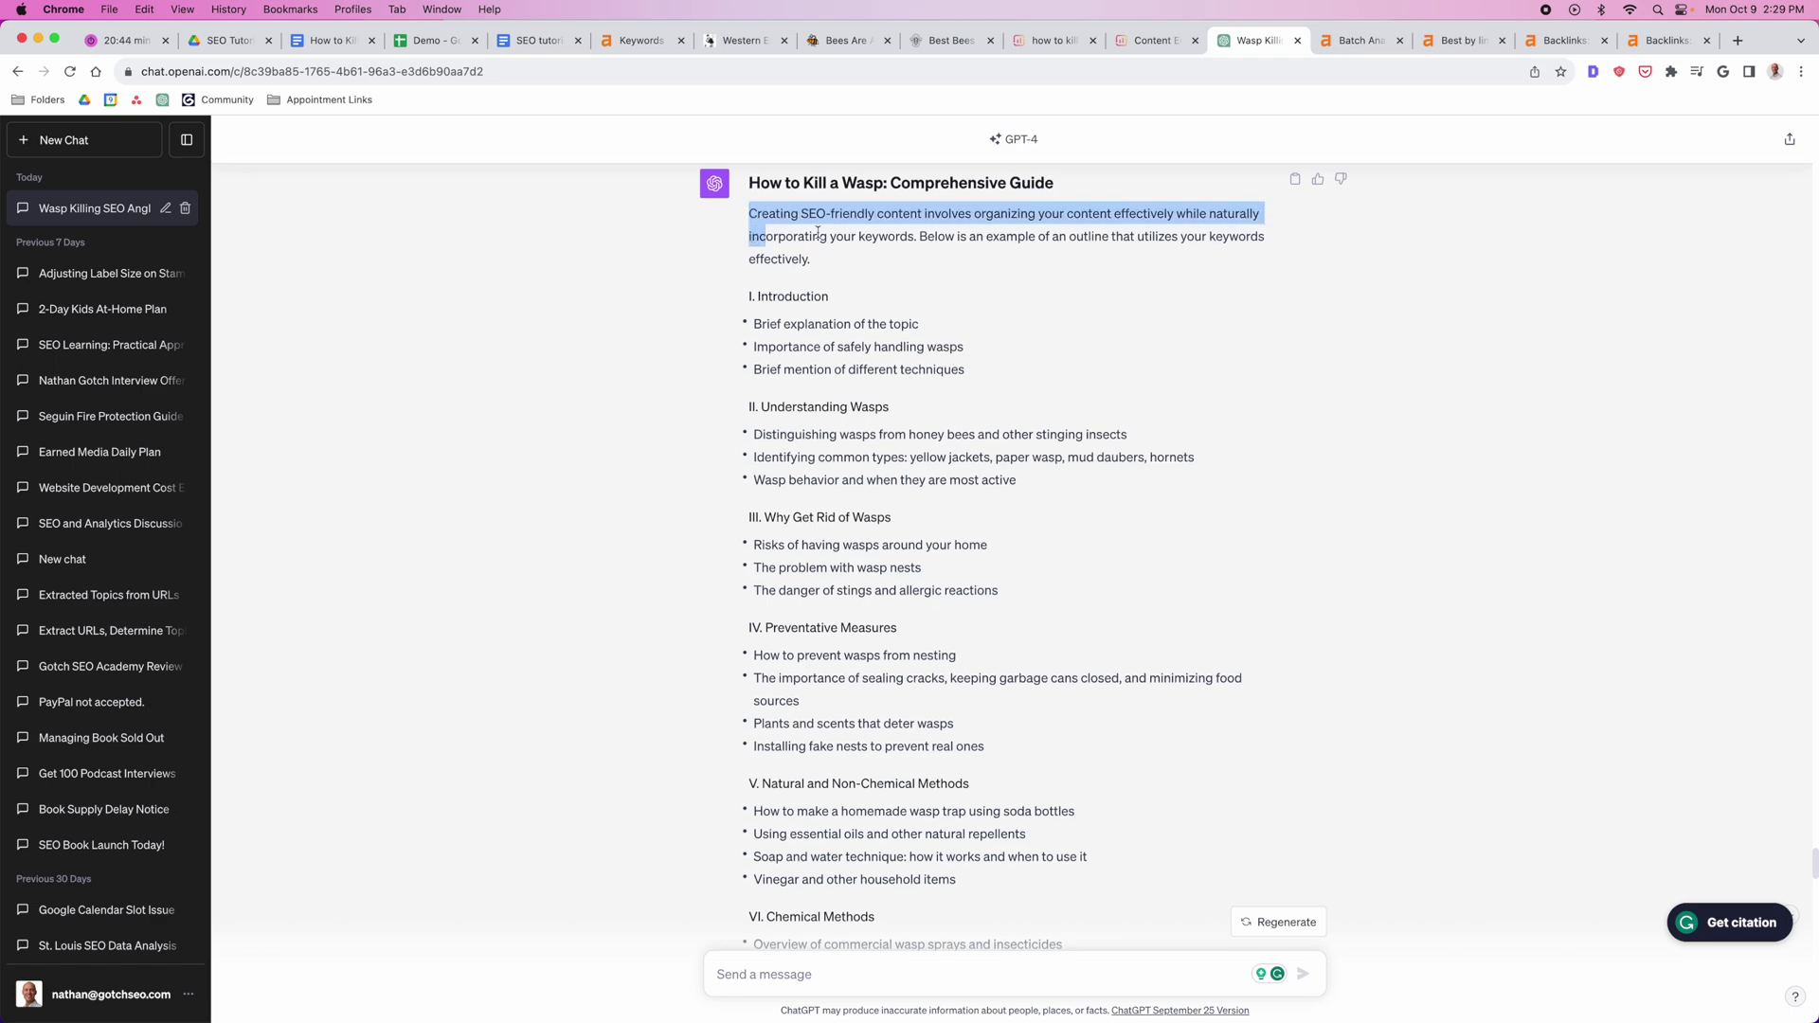
pyautogui.click(946, 285)
pyautogui.scroll(-1, 941, 284)
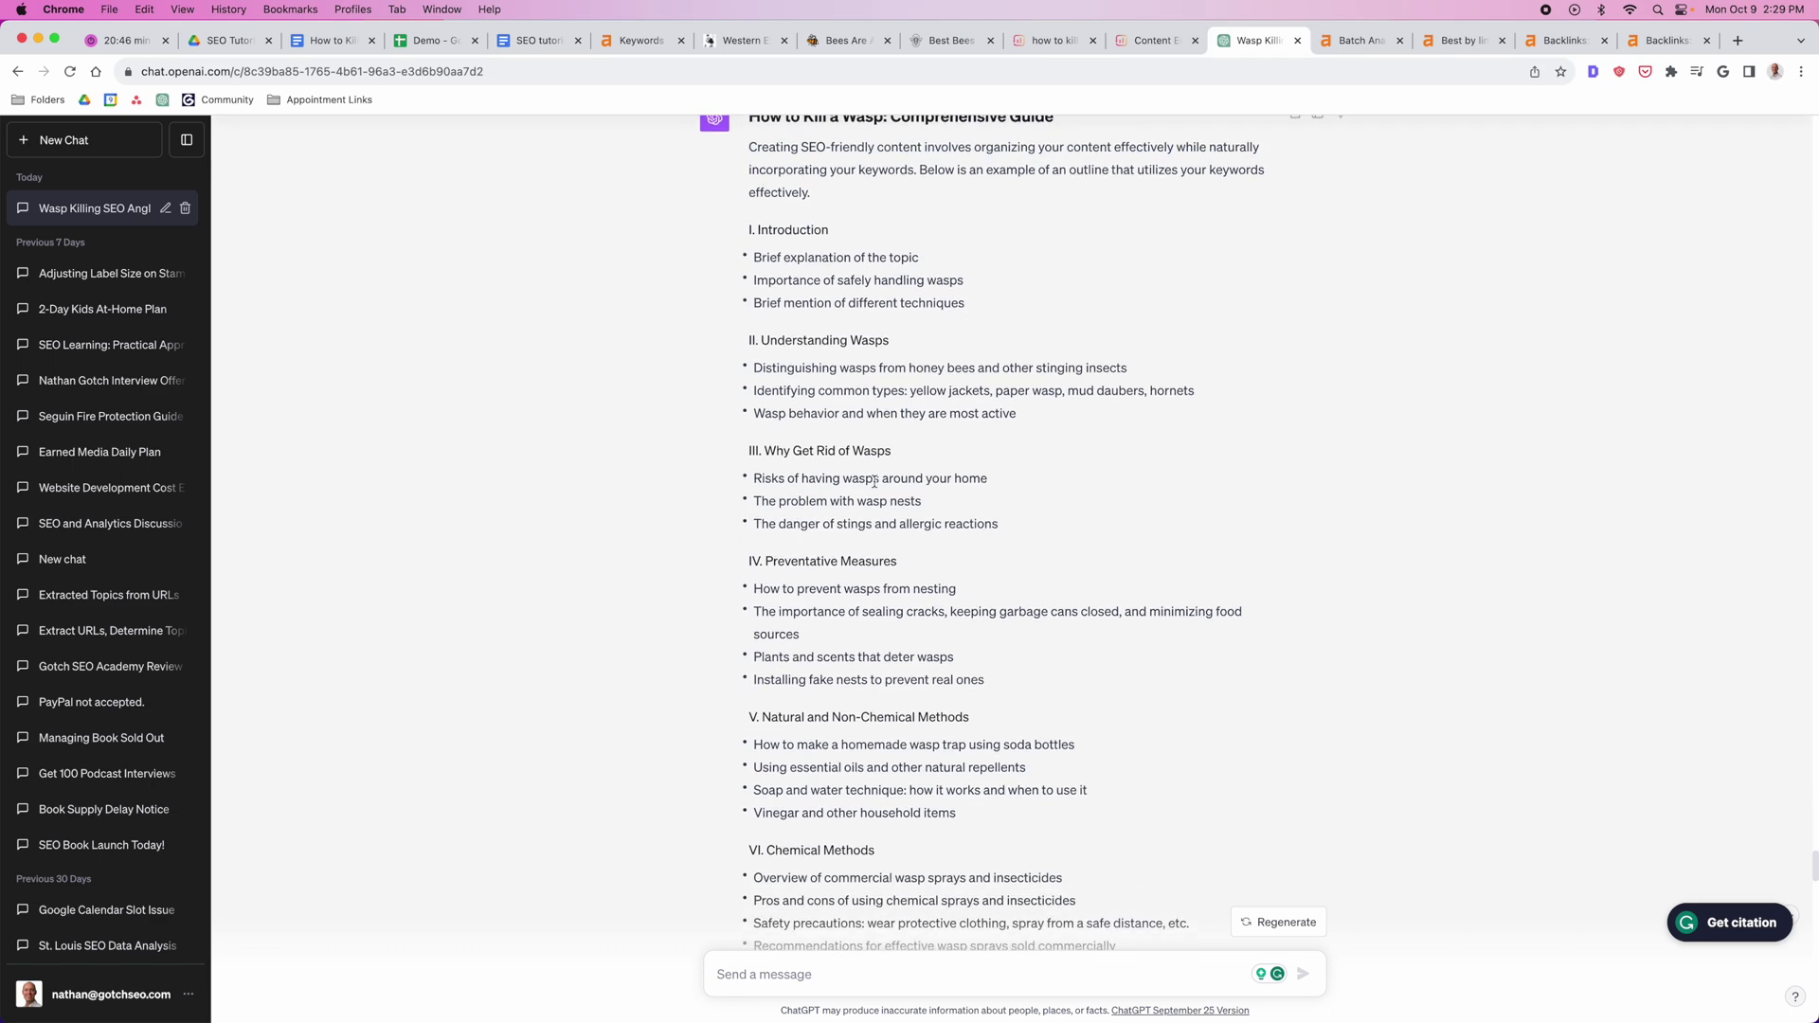
pyautogui.scroll(-3, 937, 535)
pyautogui.scroll(-1, 948, 538)
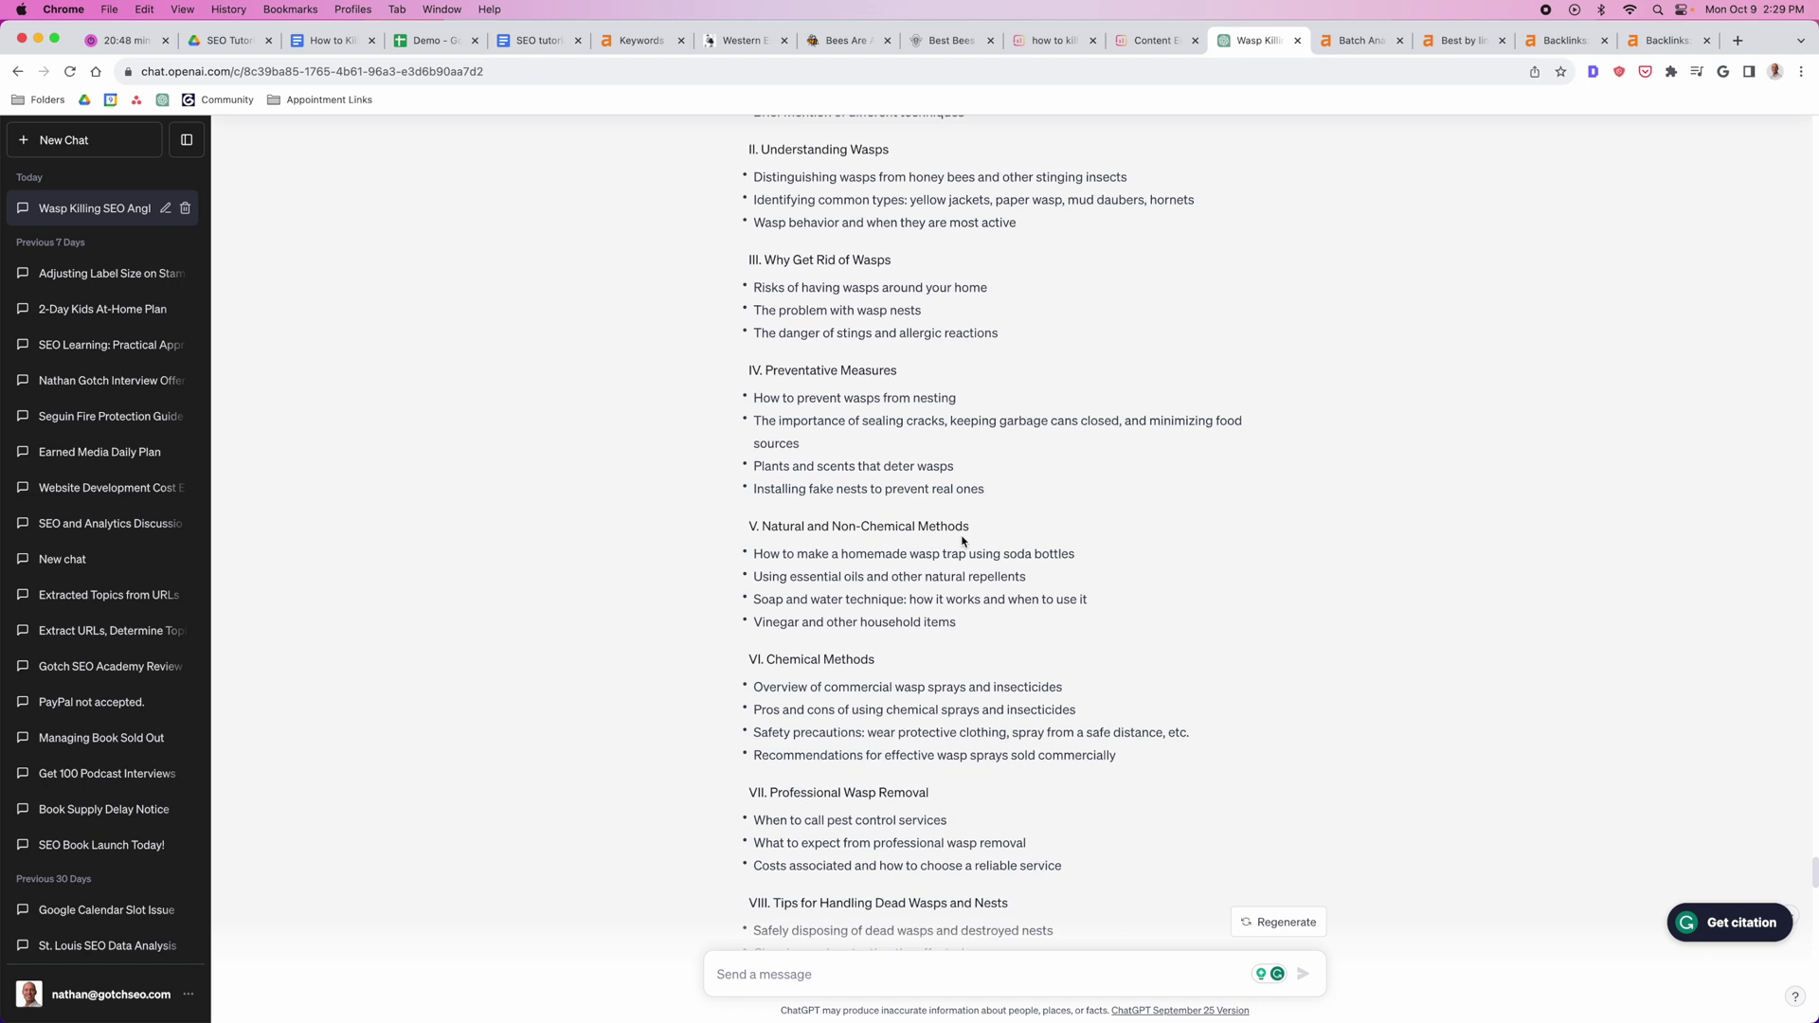
pyautogui.scroll(-1, 976, 531)
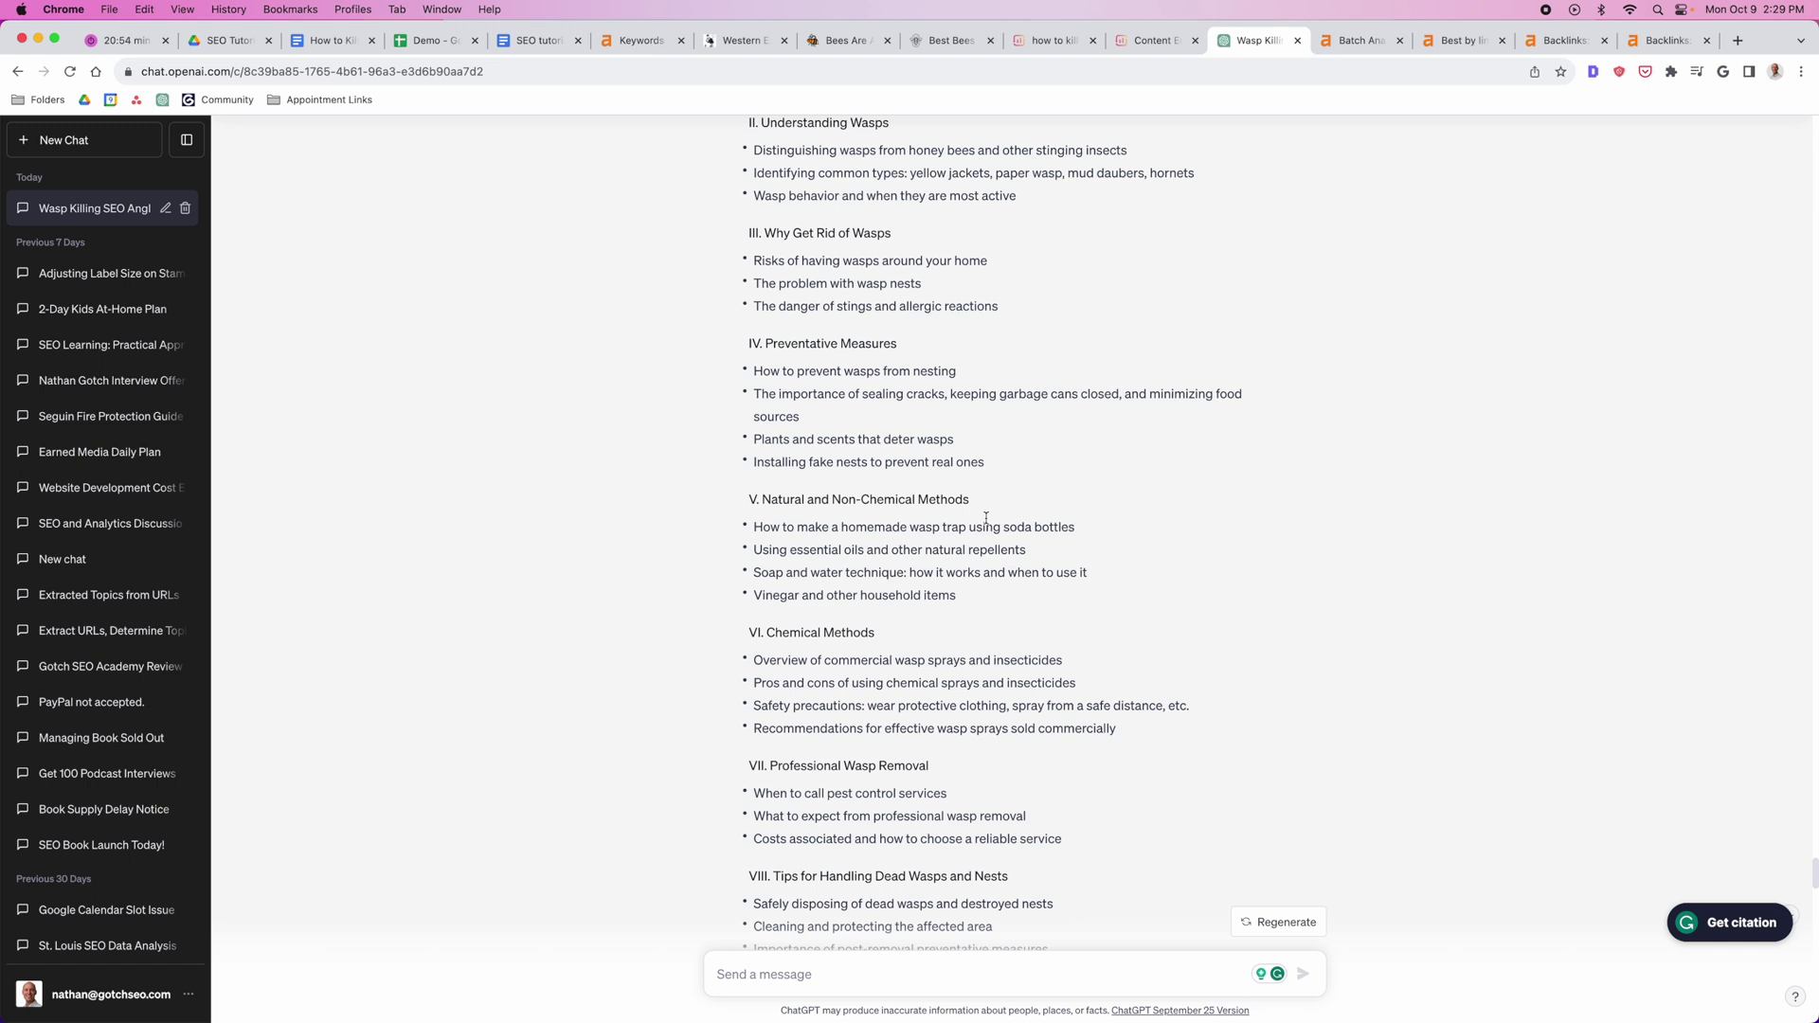
pyautogui.scroll(-3, 985, 518)
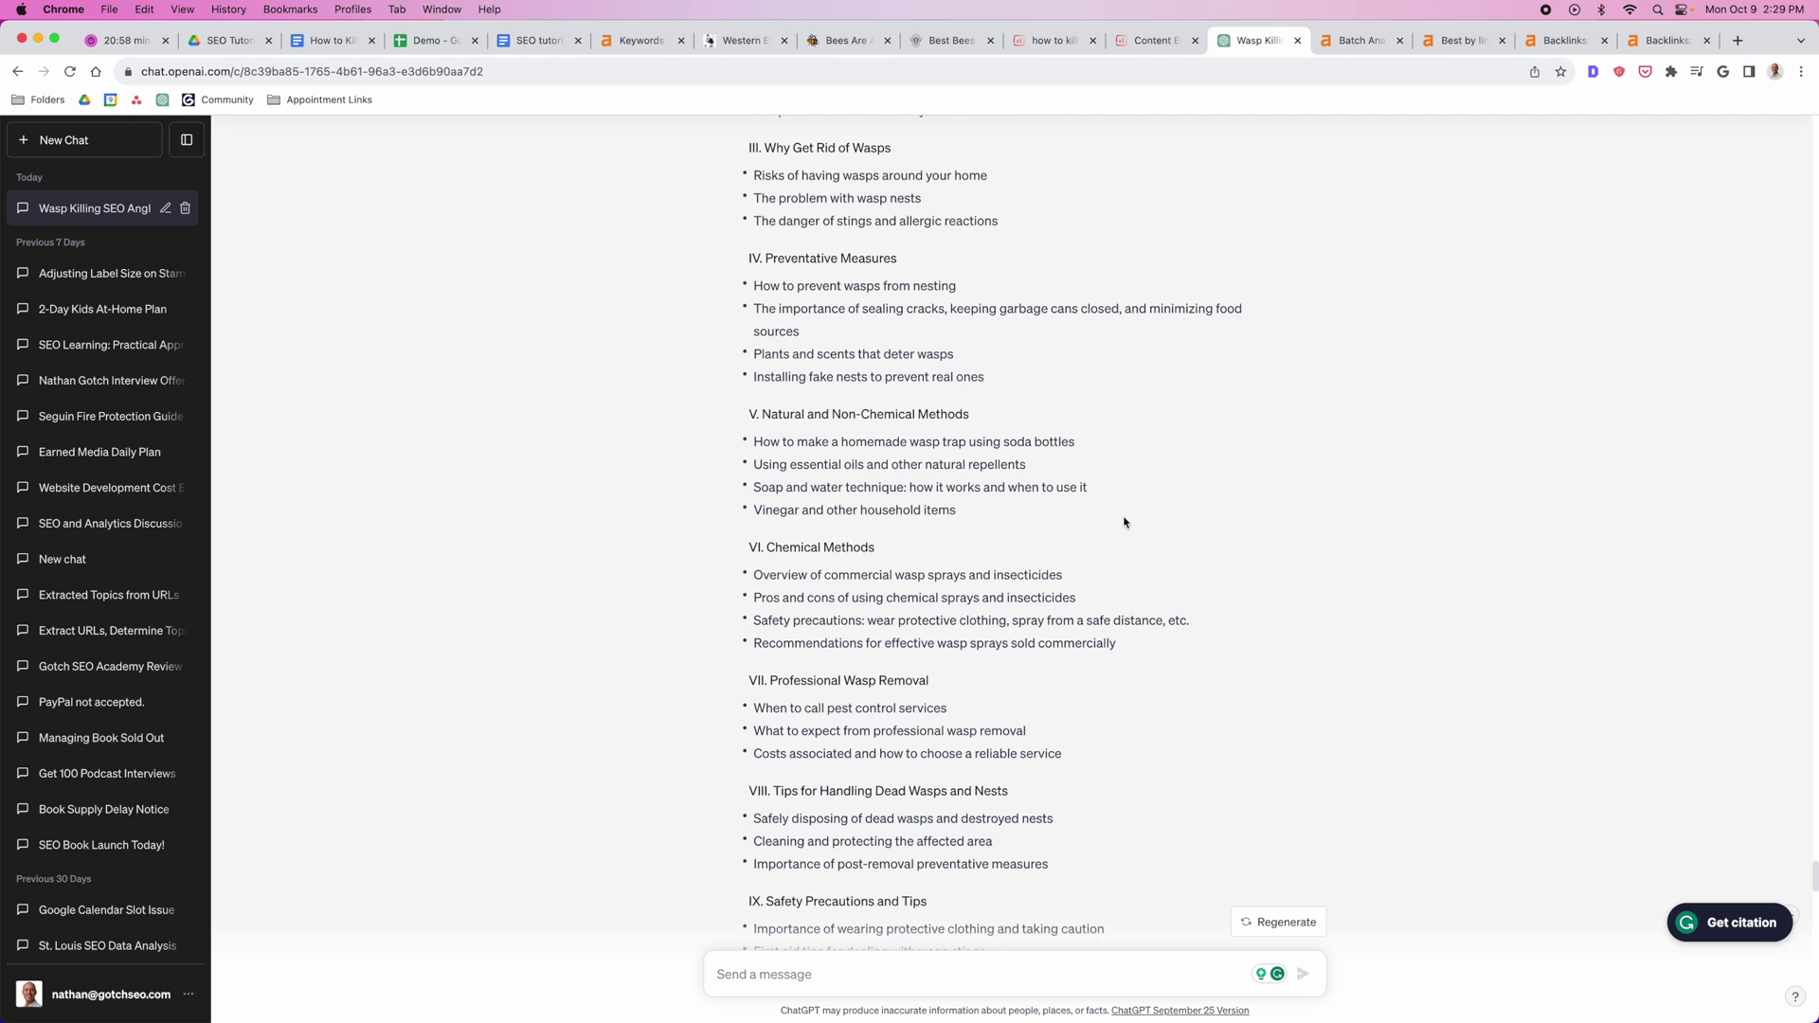
pyautogui.scroll(10, 1075, 540)
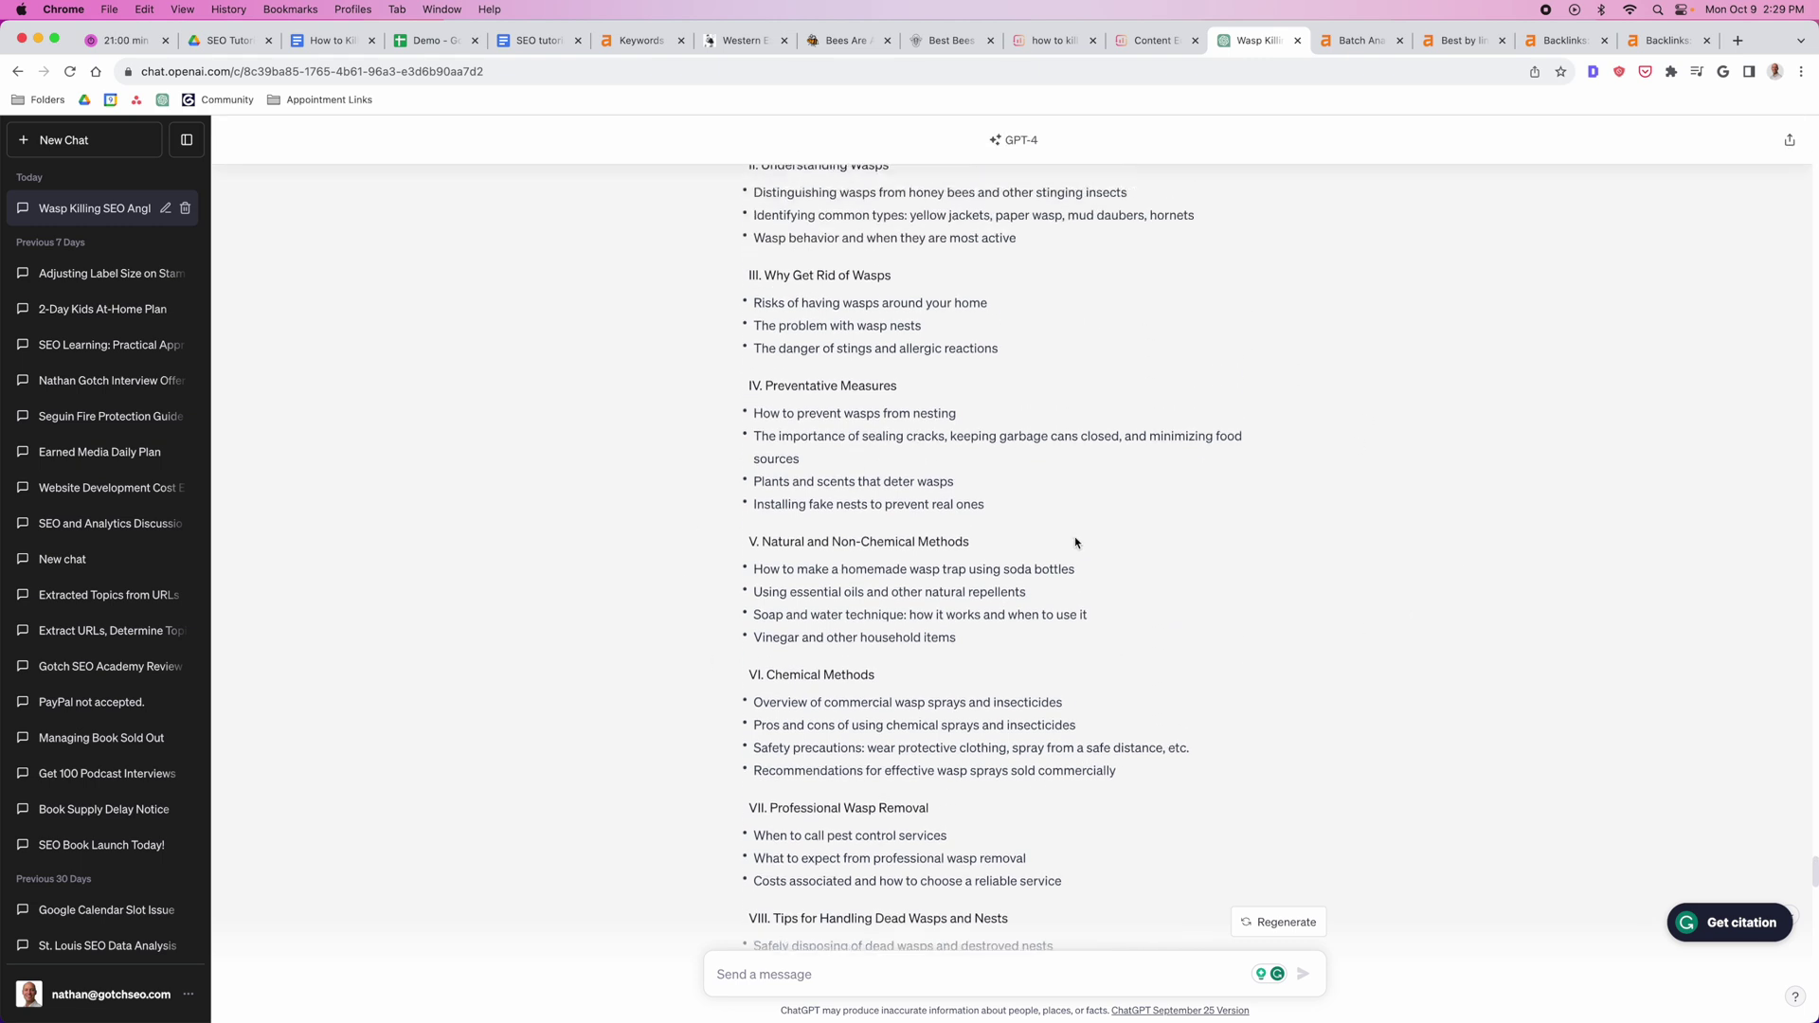
pyautogui.scroll(-15, 980, 470)
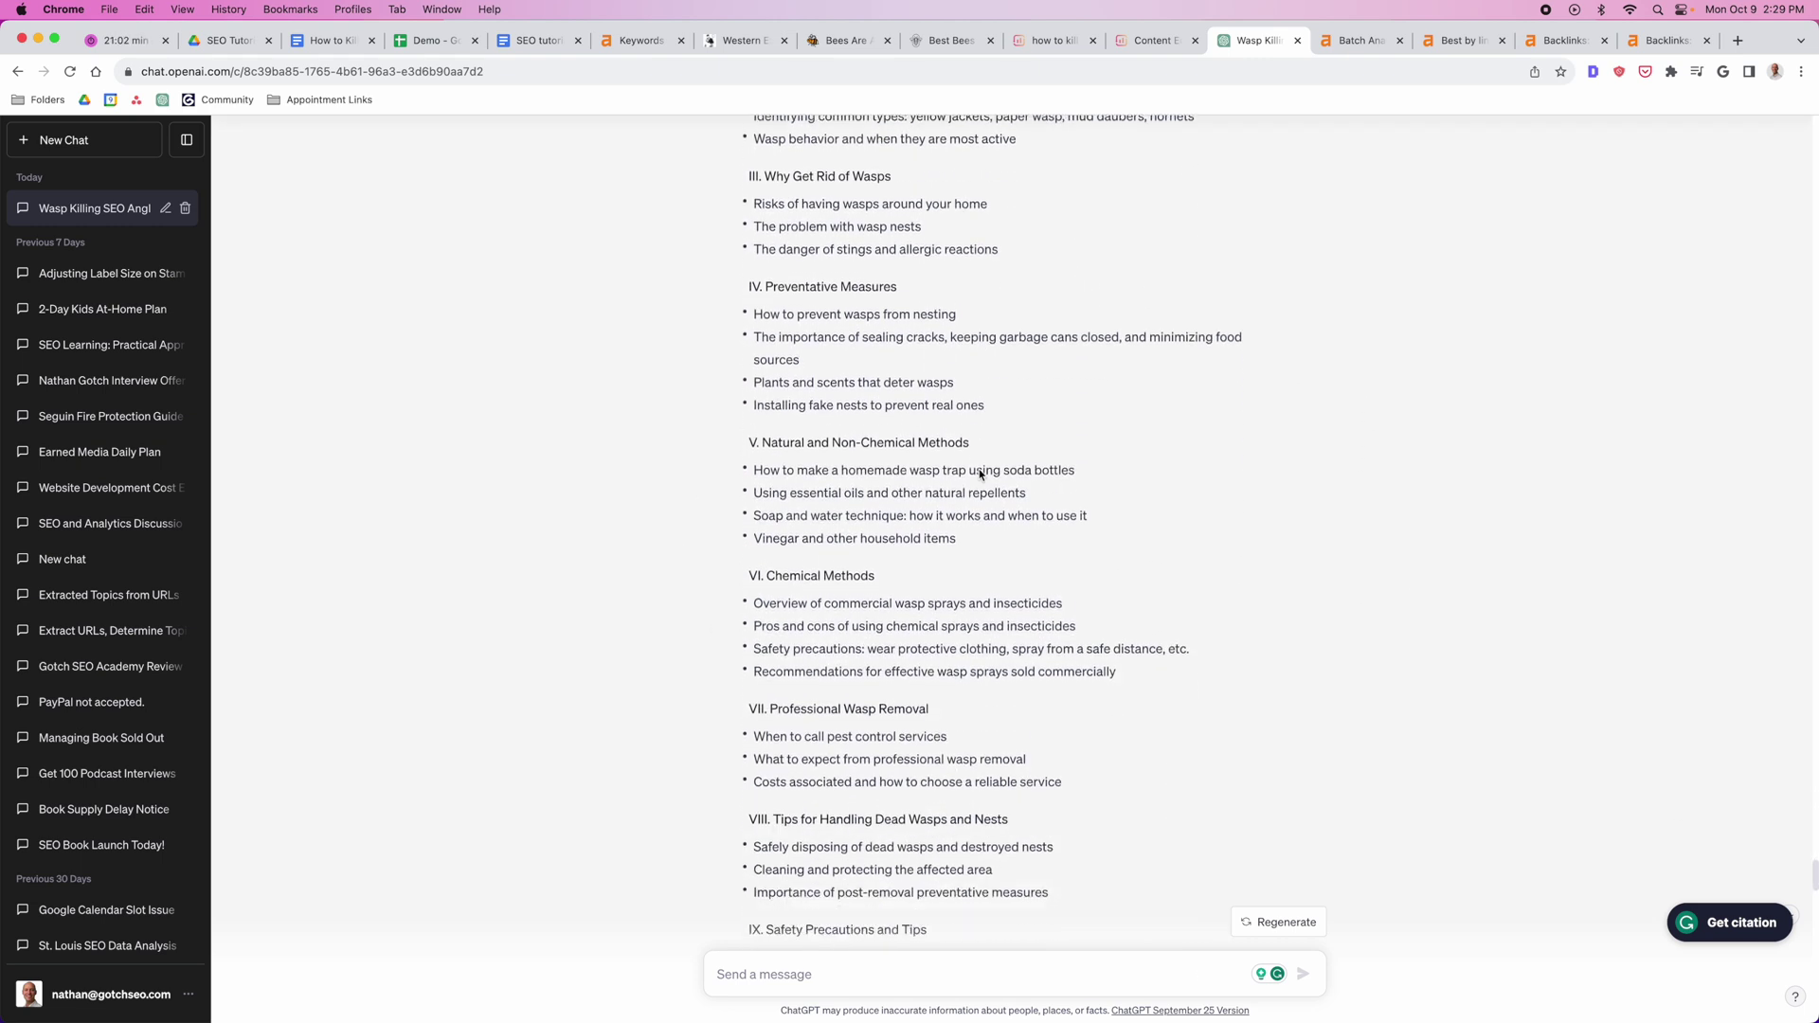
pyautogui.scroll(-3, 1019, 457)
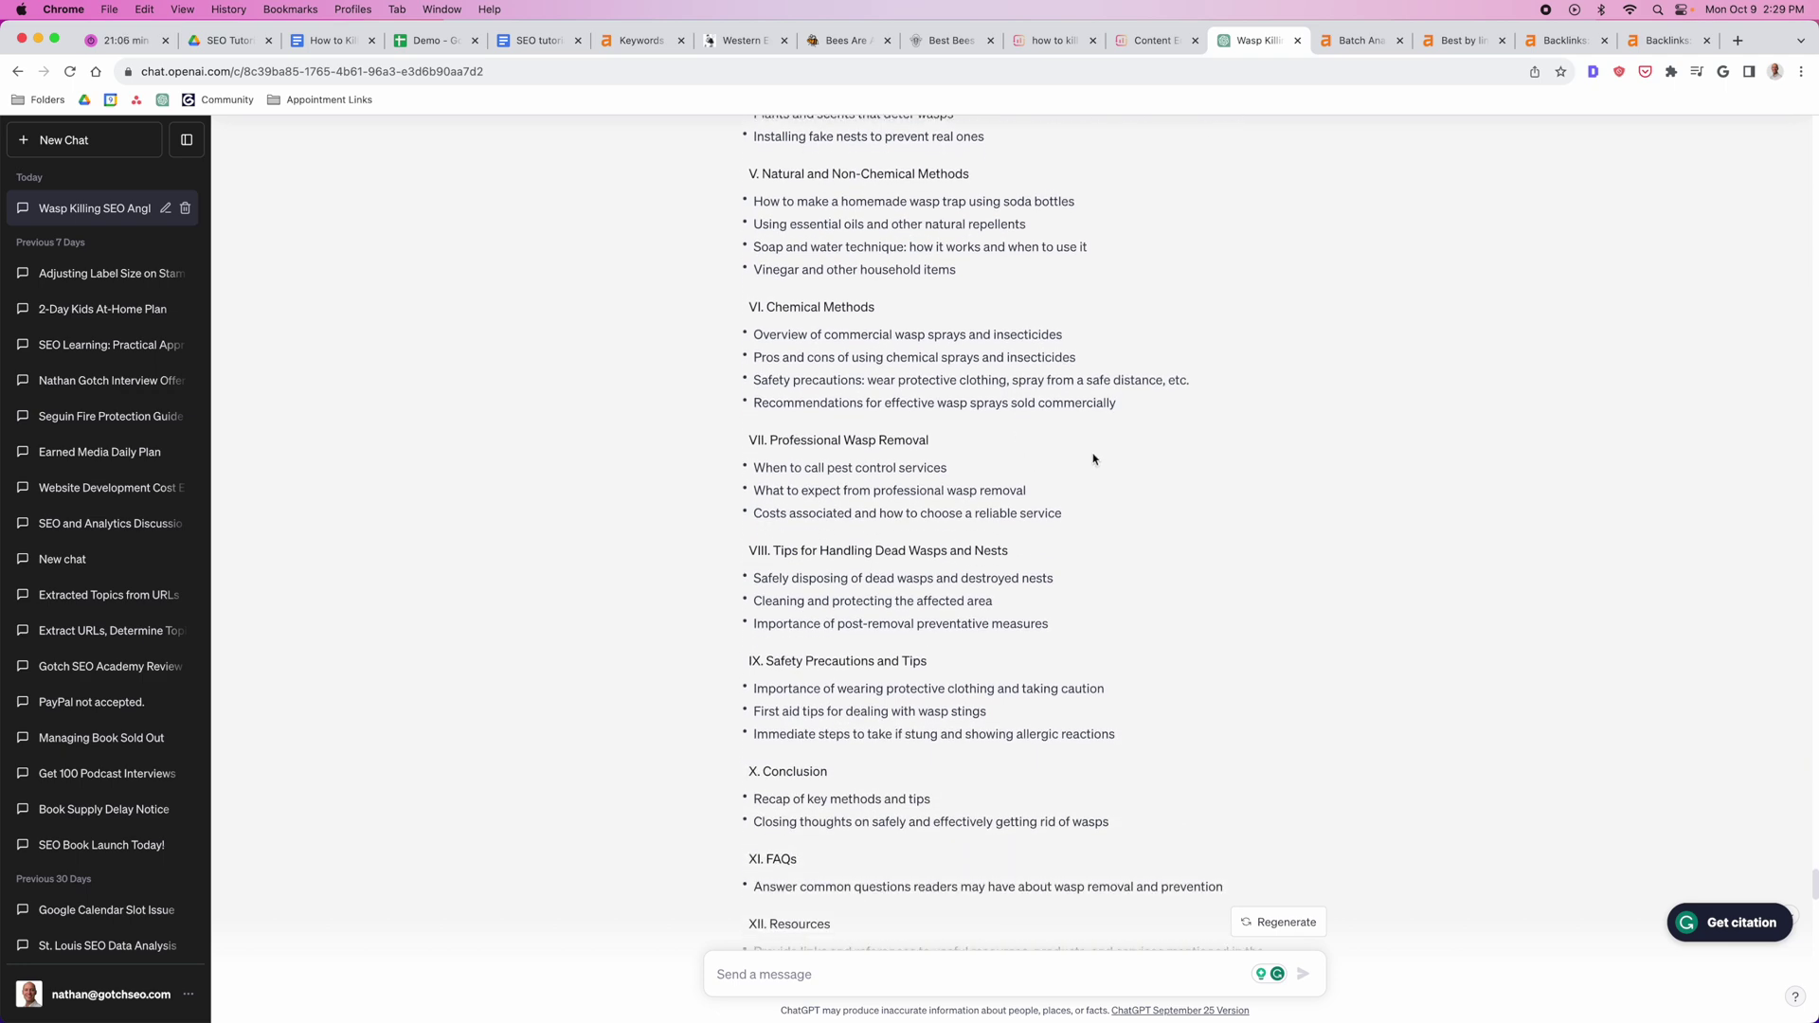
pyautogui.scroll(-5, 1090, 459)
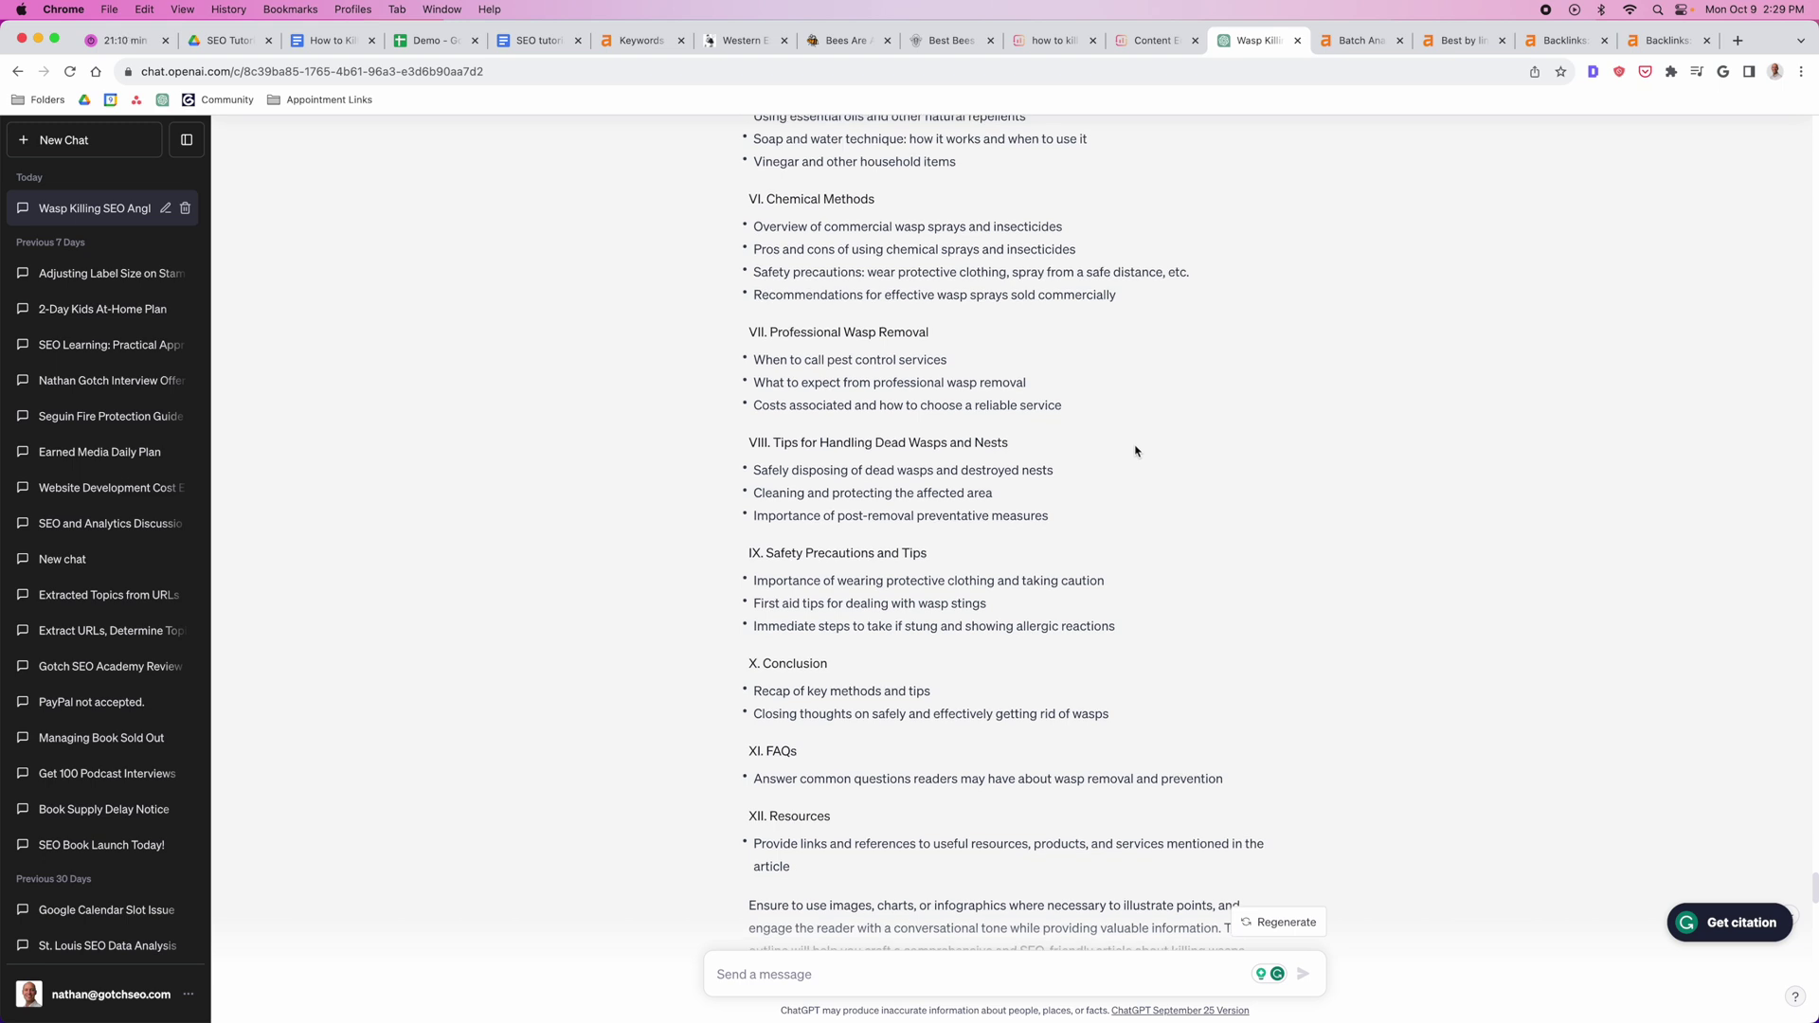
pyautogui.scroll(-8, 1142, 464)
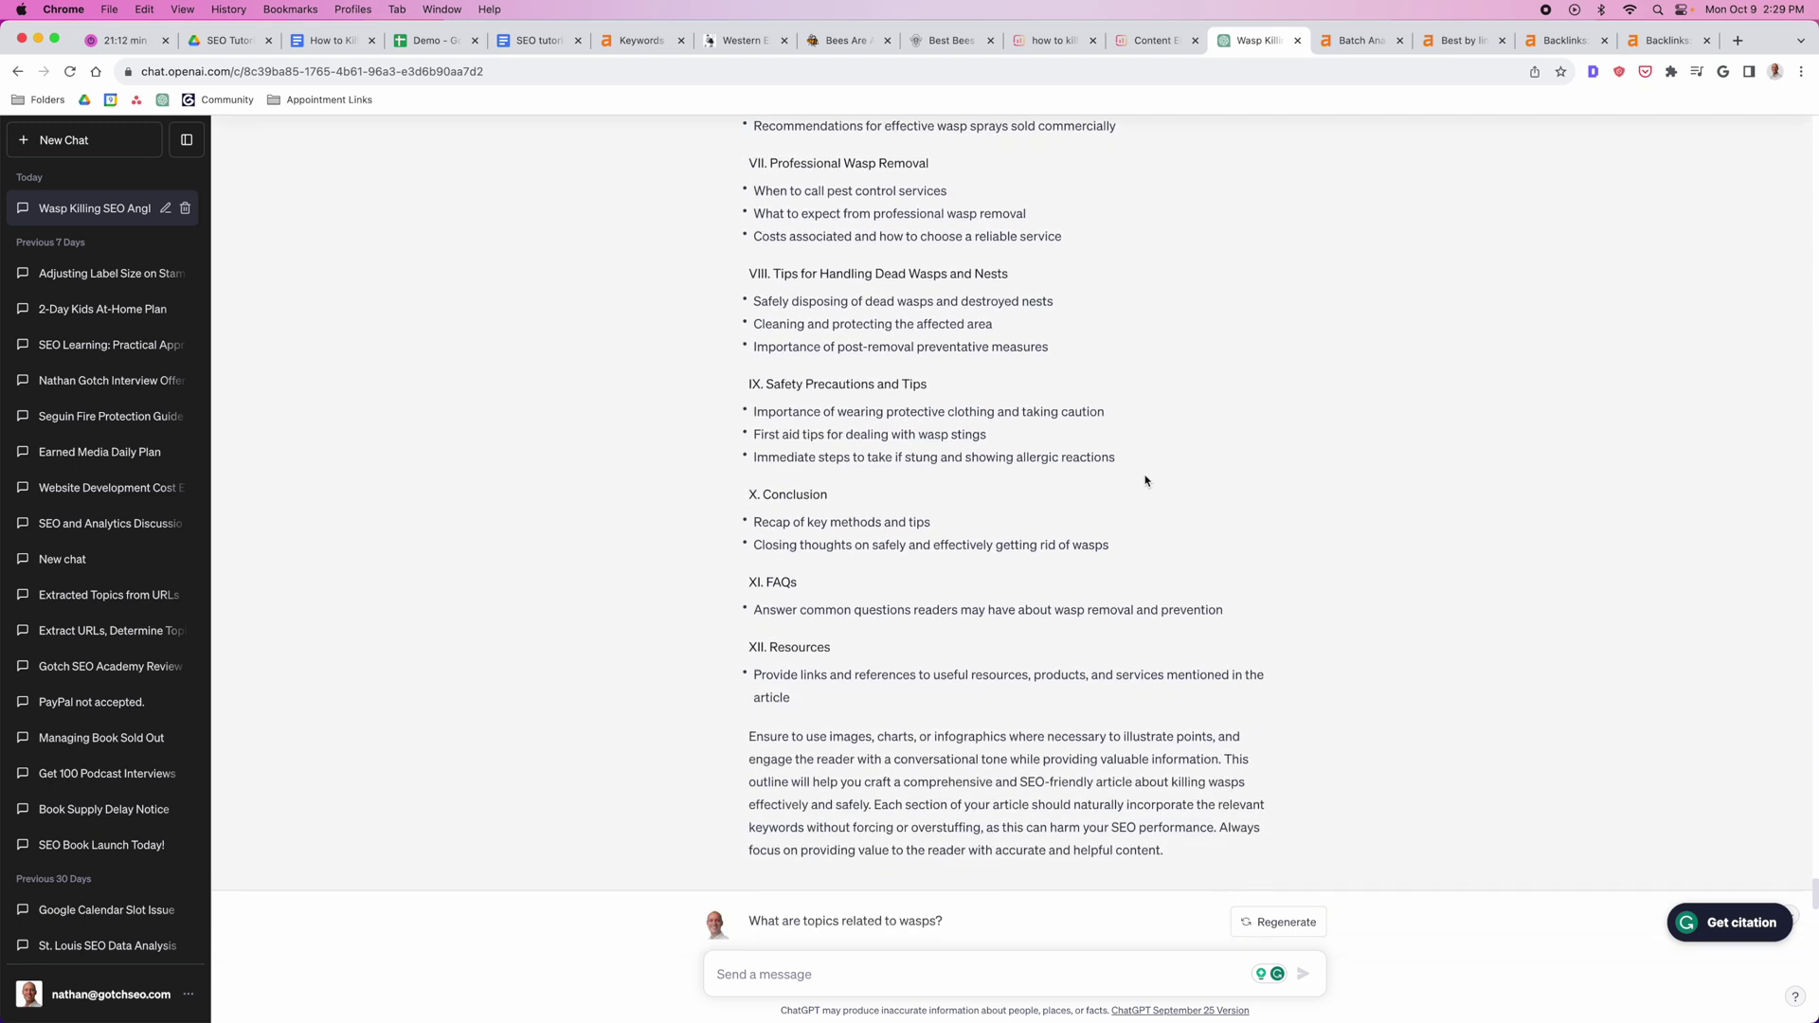
pyautogui.scroll(-1, 1149, 480)
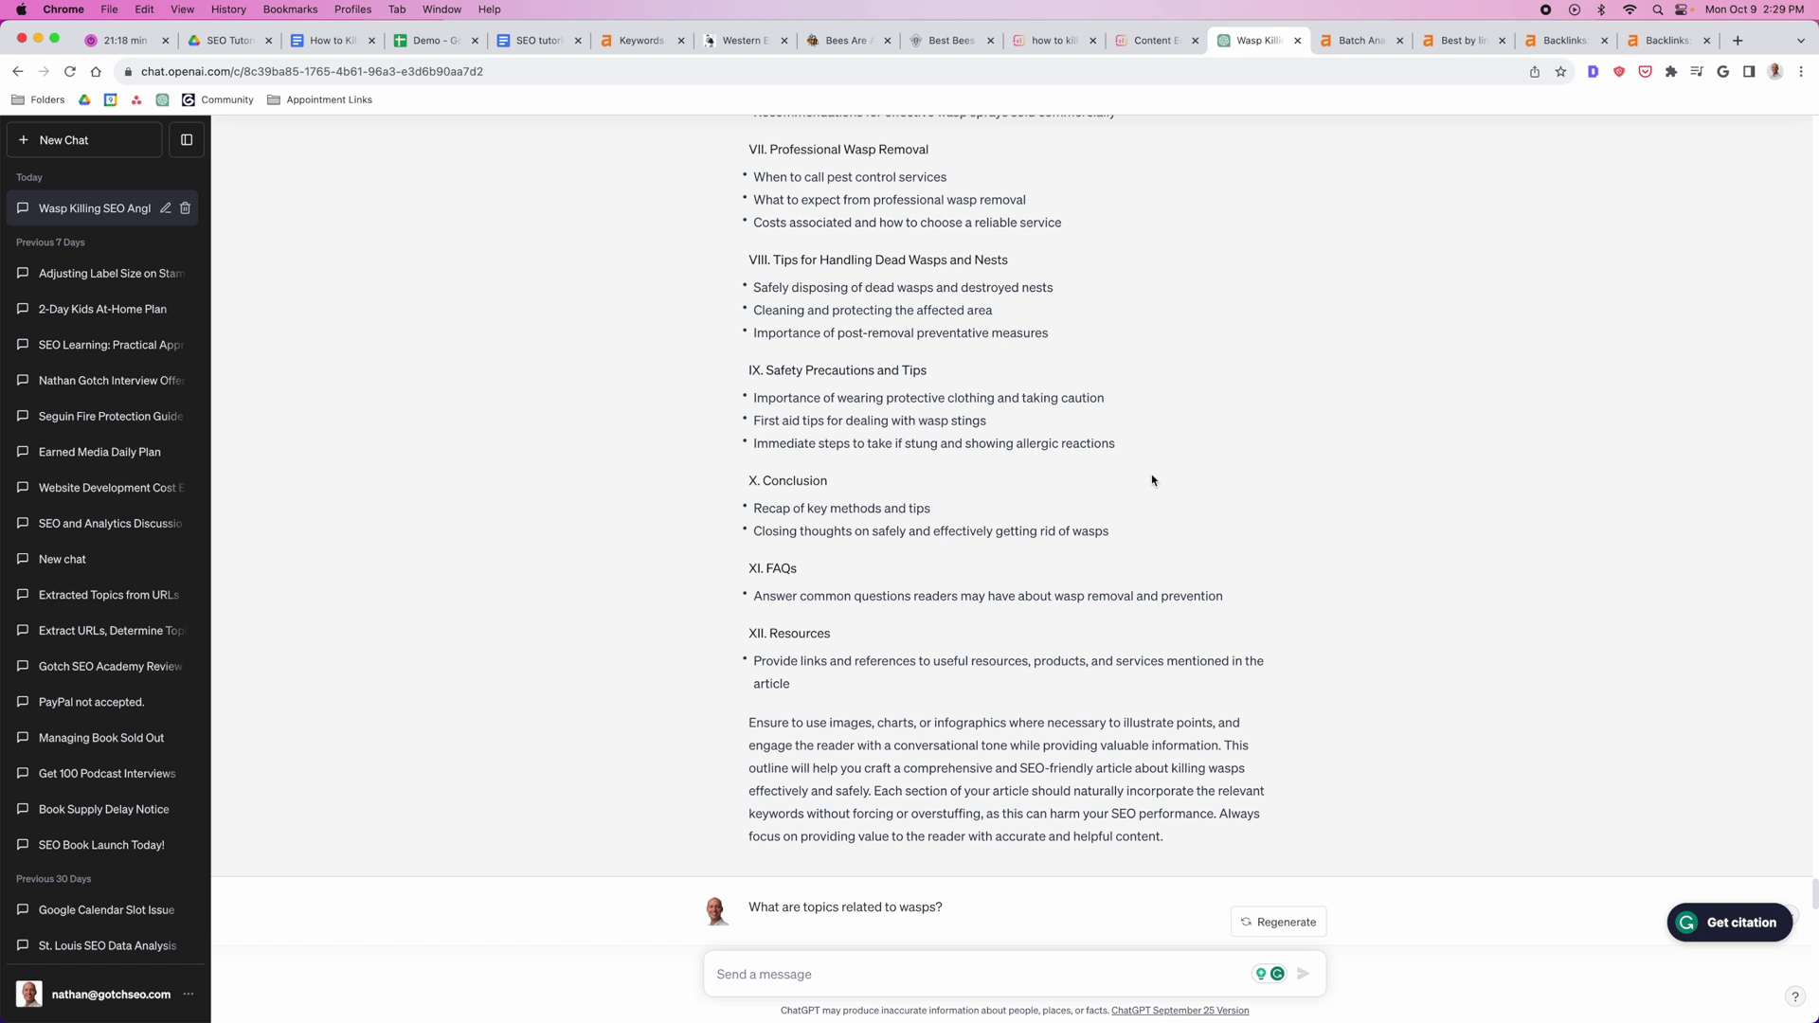
pyautogui.scroll(10, 1152, 480)
pyautogui.scroll(3, 1175, 527)
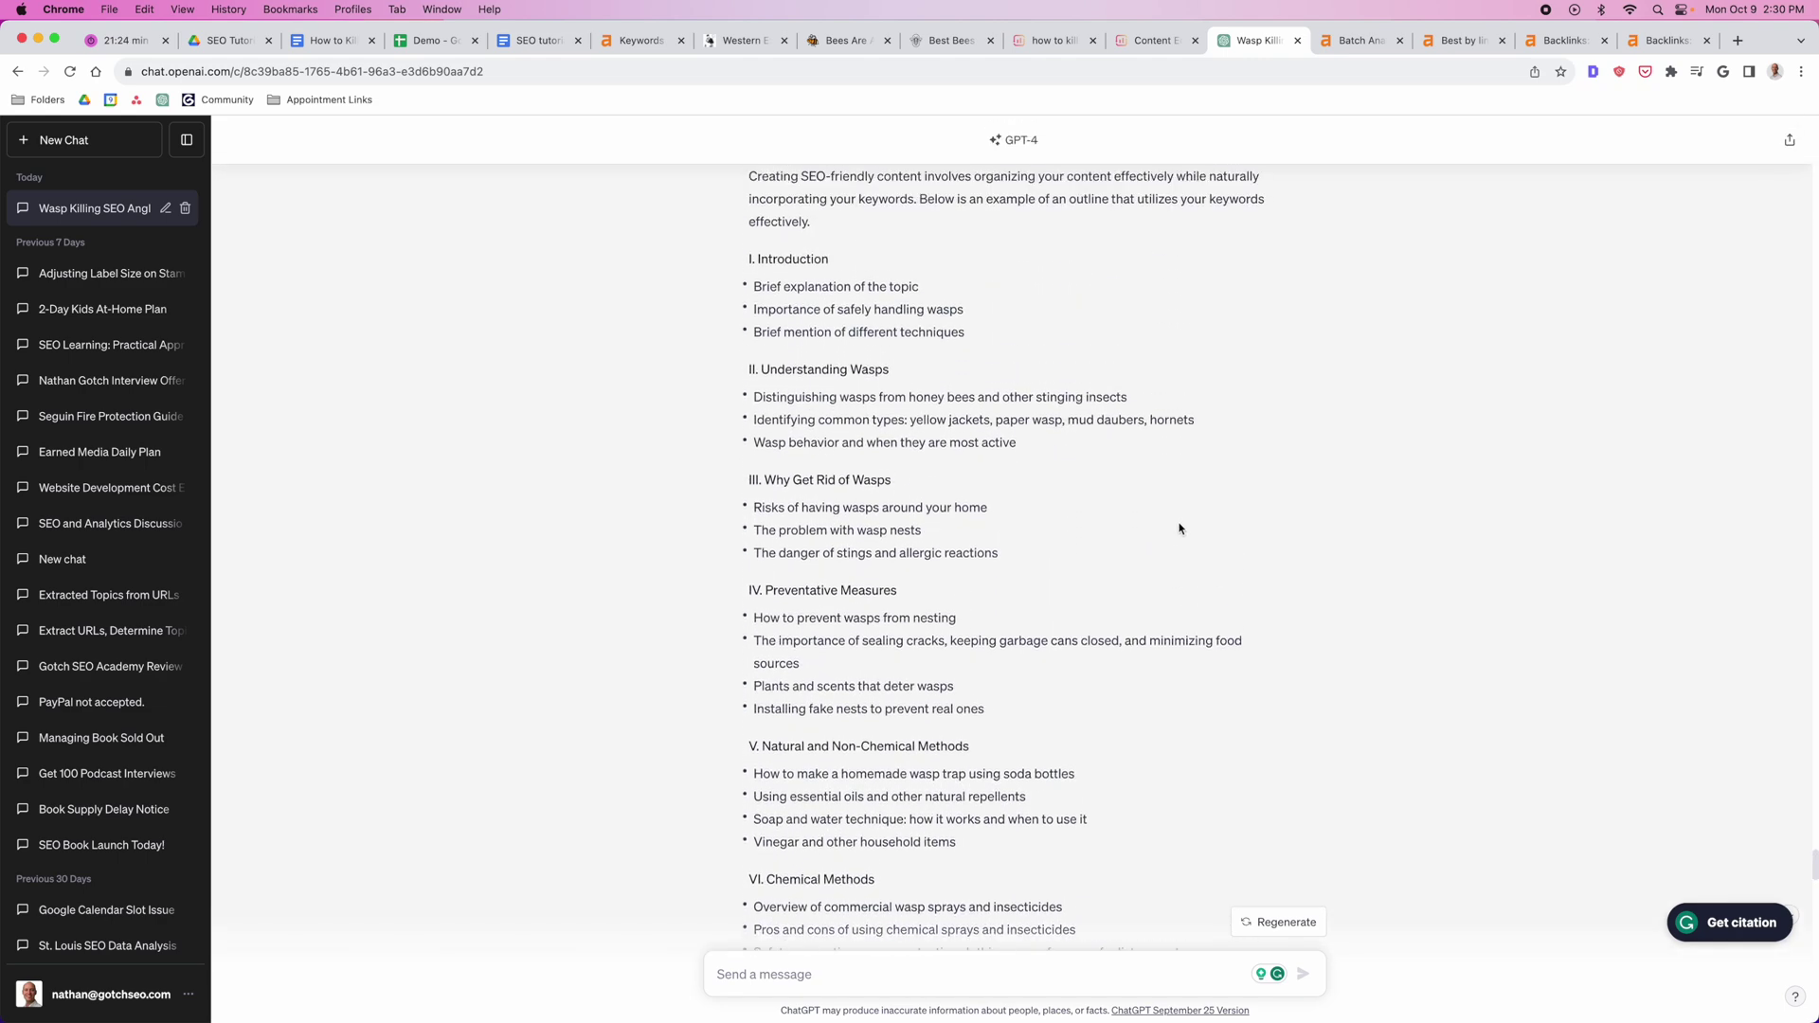
pyautogui.scroll(-3, 981, 402)
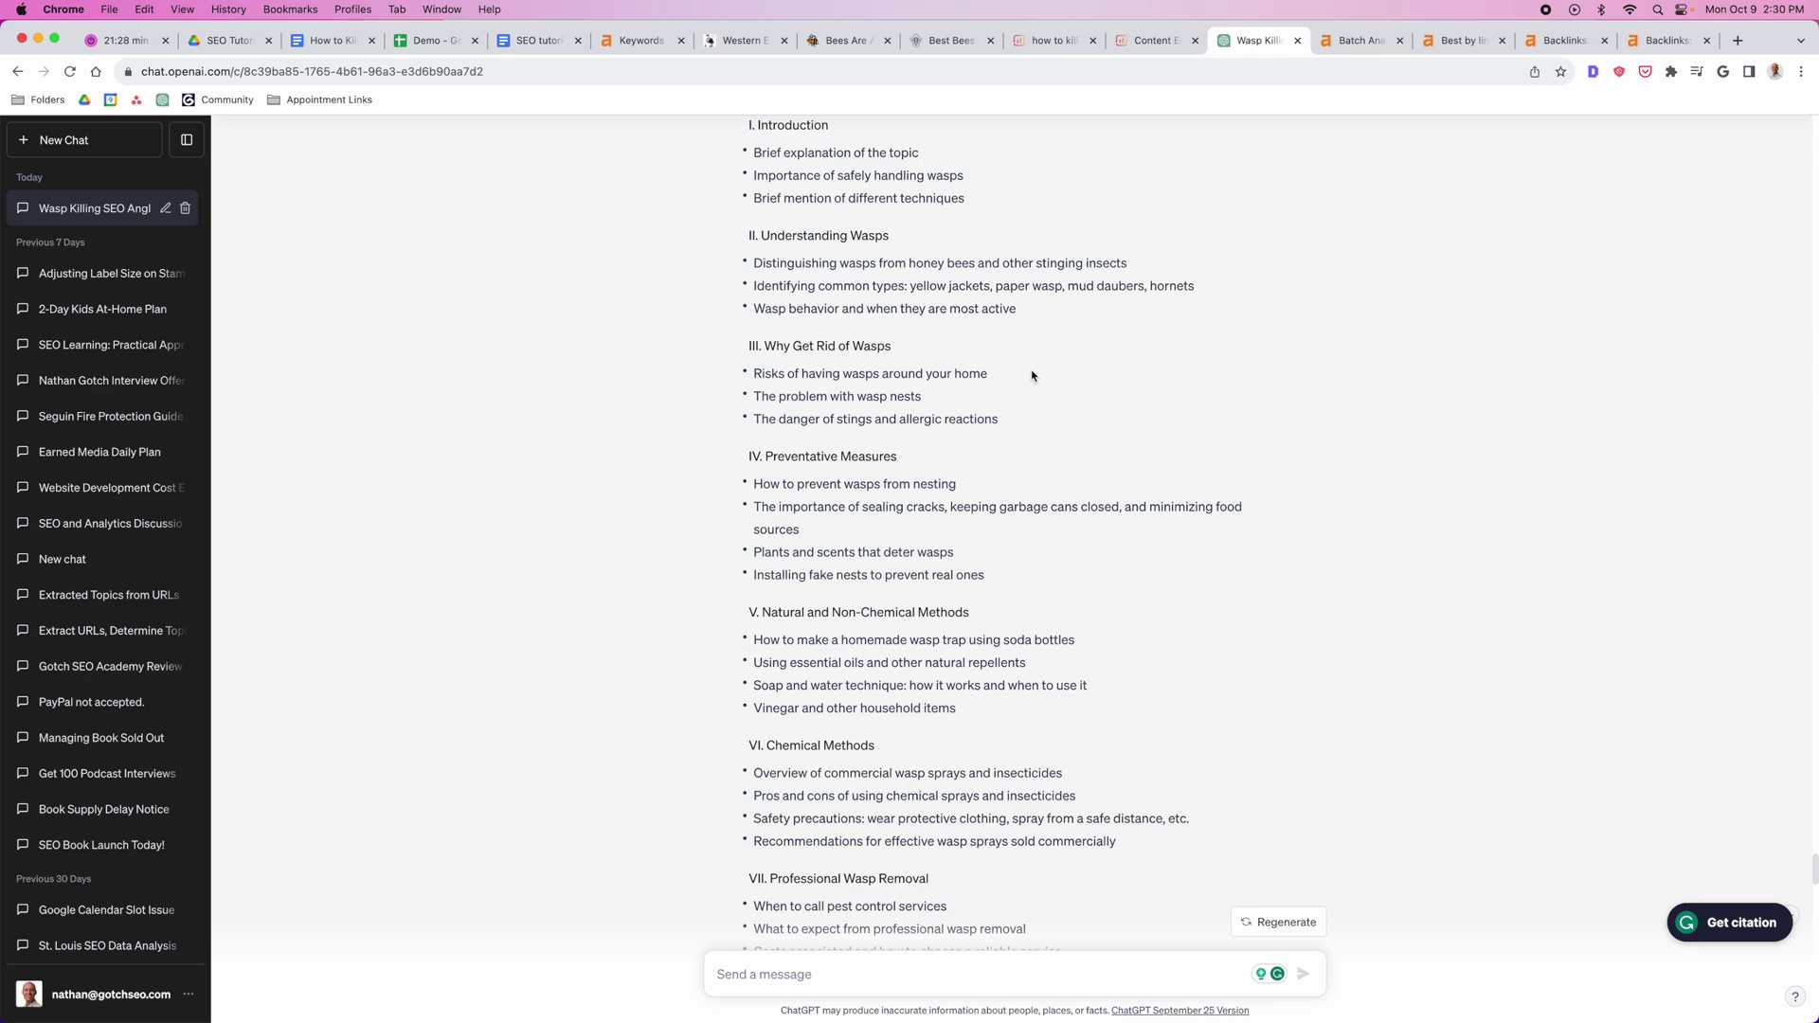
pyautogui.scroll(-1, 1154, 385)
pyautogui.scroll(-6, 1153, 385)
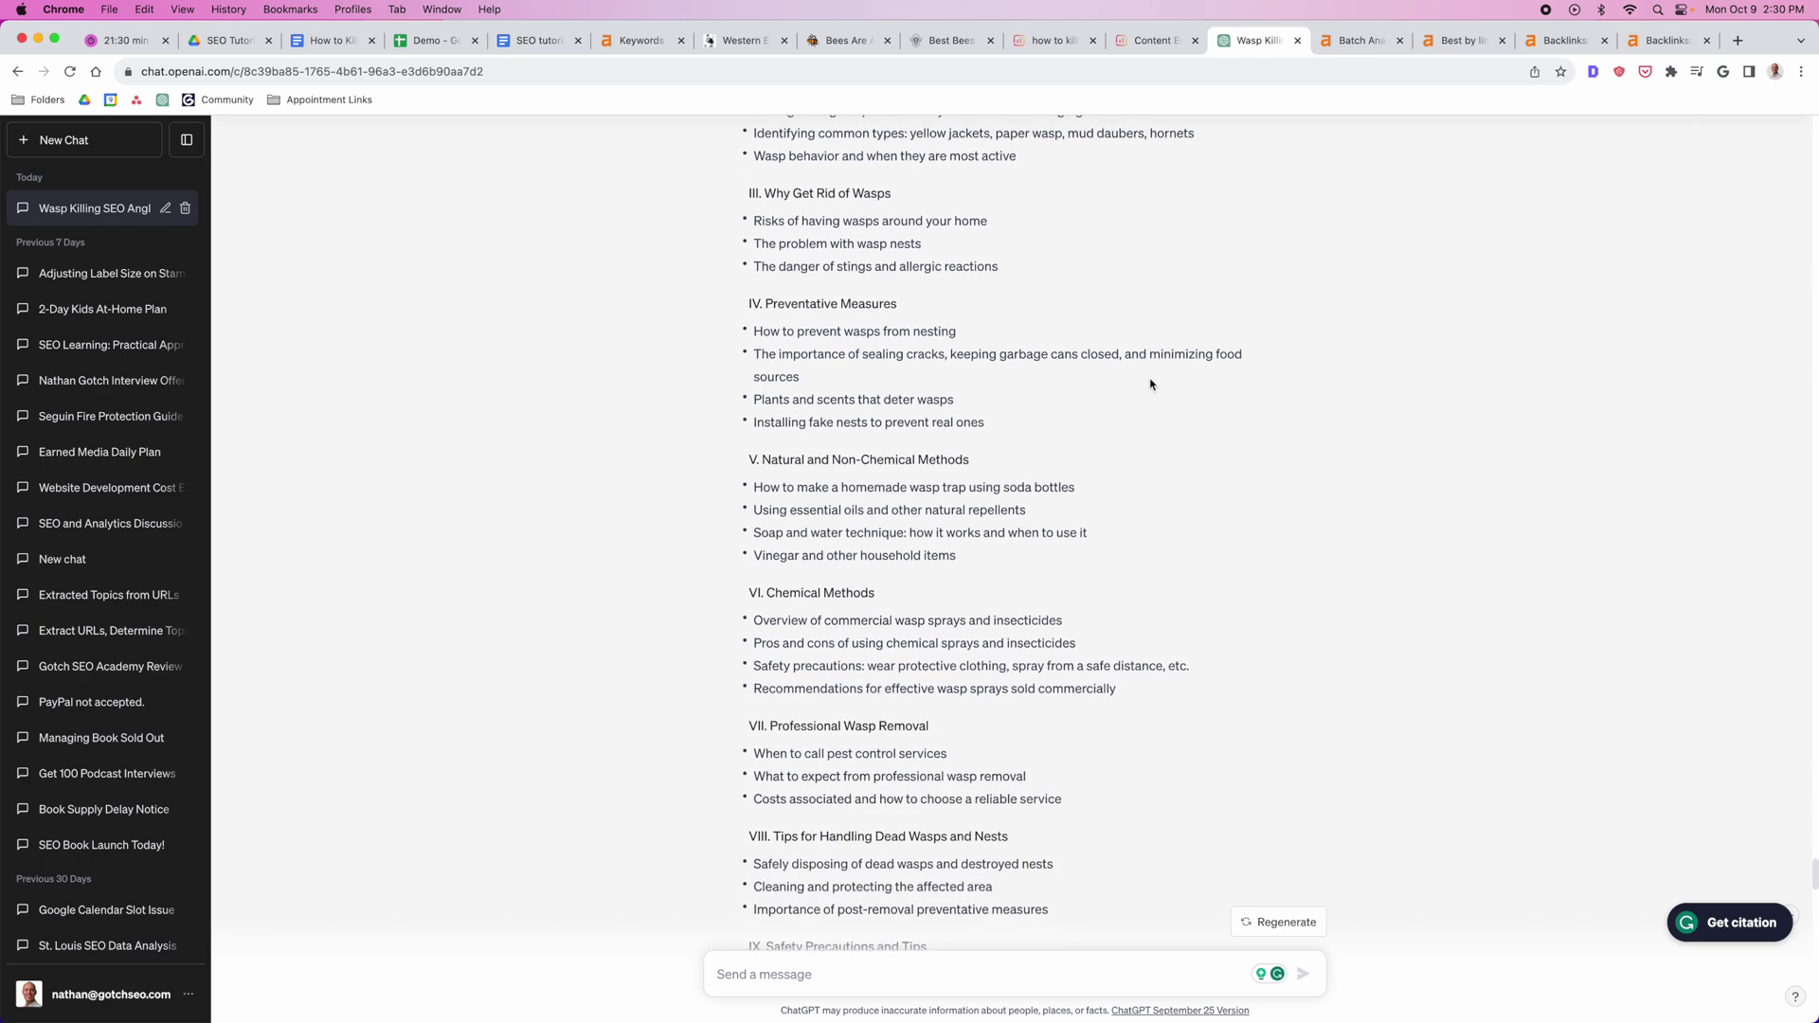
# Step: Highlight, then deselect, the 'We Tried # Techniques' angle in the How to Kill a Wasp doc
pyautogui.press('super+3')
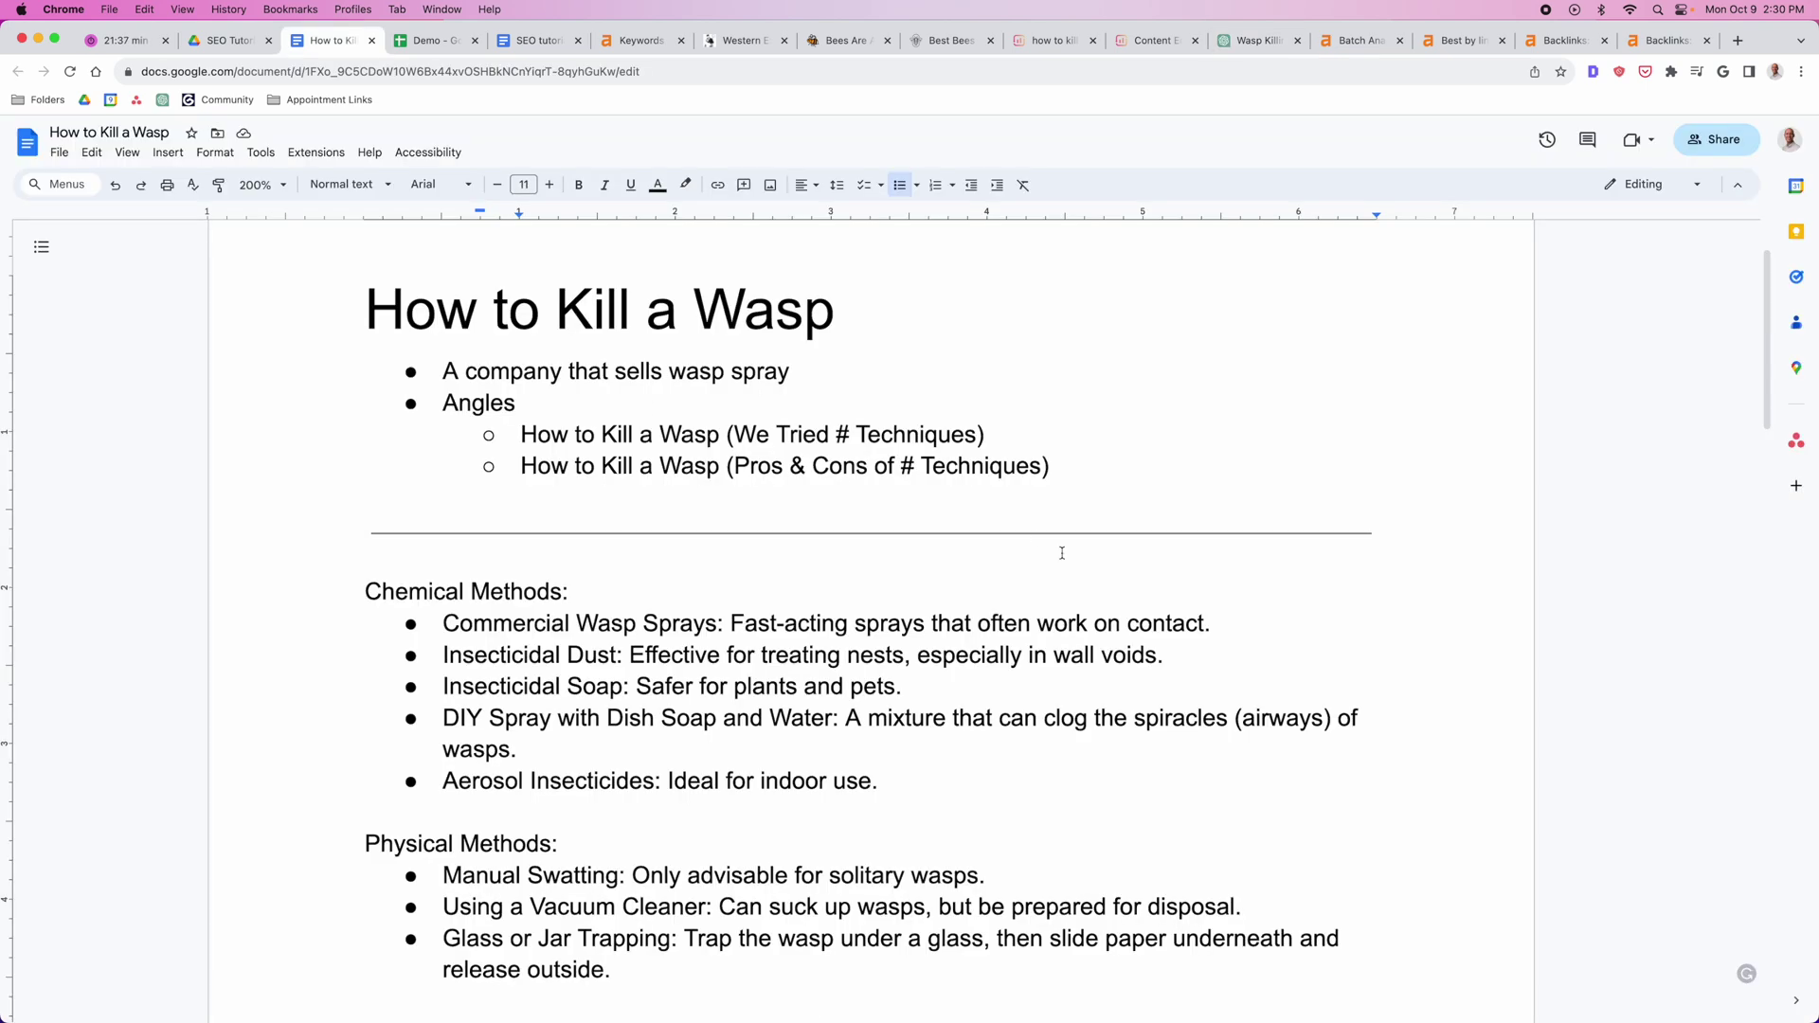
pyautogui.moveTo(521, 434); pyautogui.dragTo(999, 432)
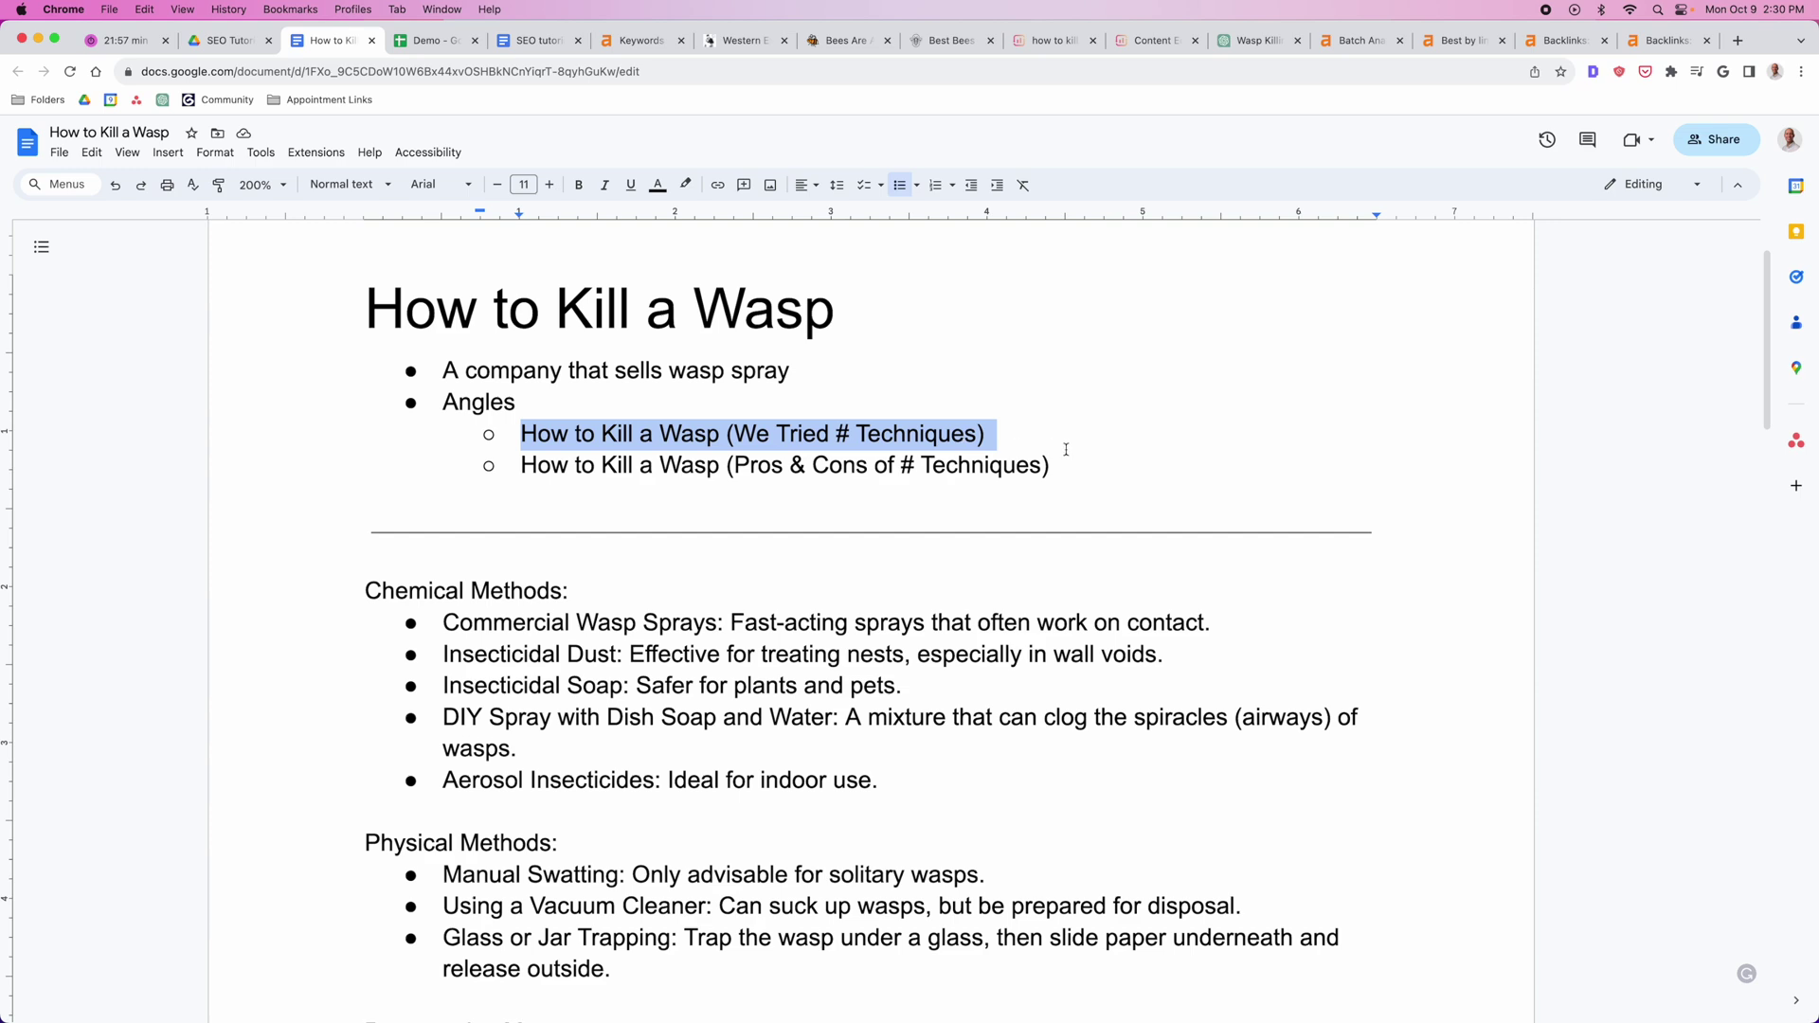
pyautogui.click(888, 438)
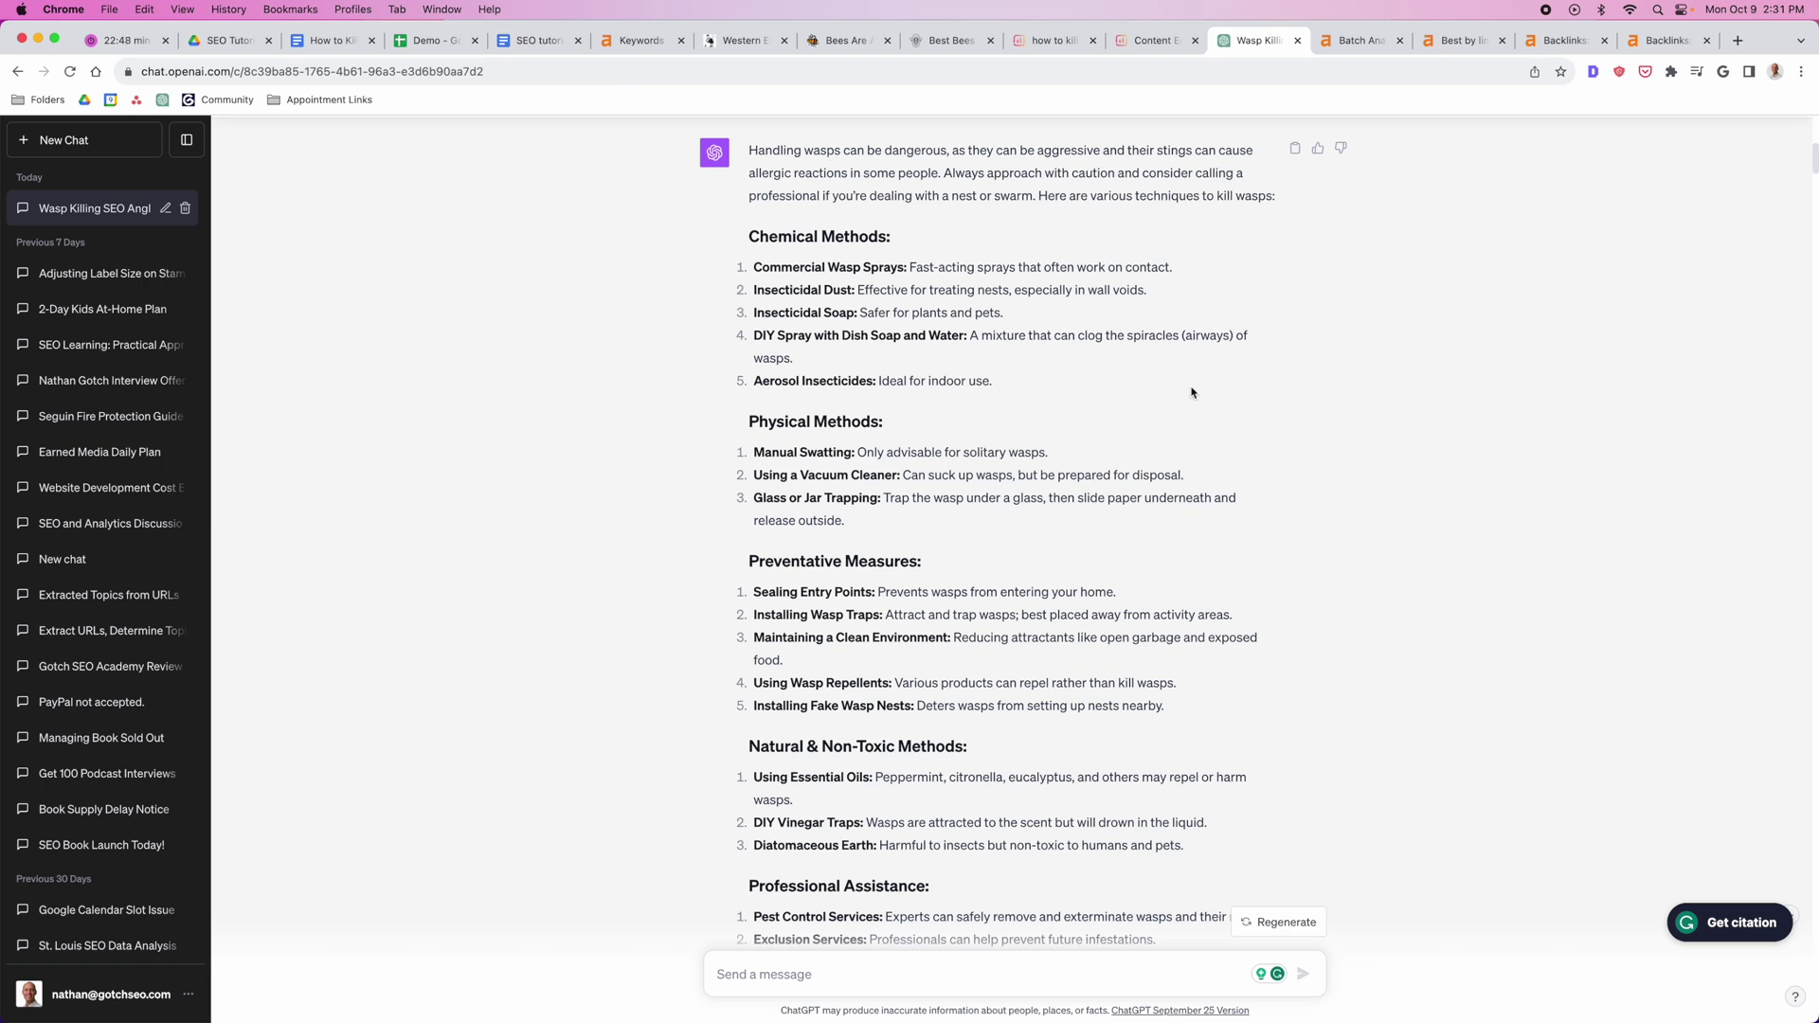
# Step: Read through ChatGPT's wasp-killing methods, then return to the Surfer 'how to kill a wasp' audit report
pyautogui.scroll(1, 1175, 436)
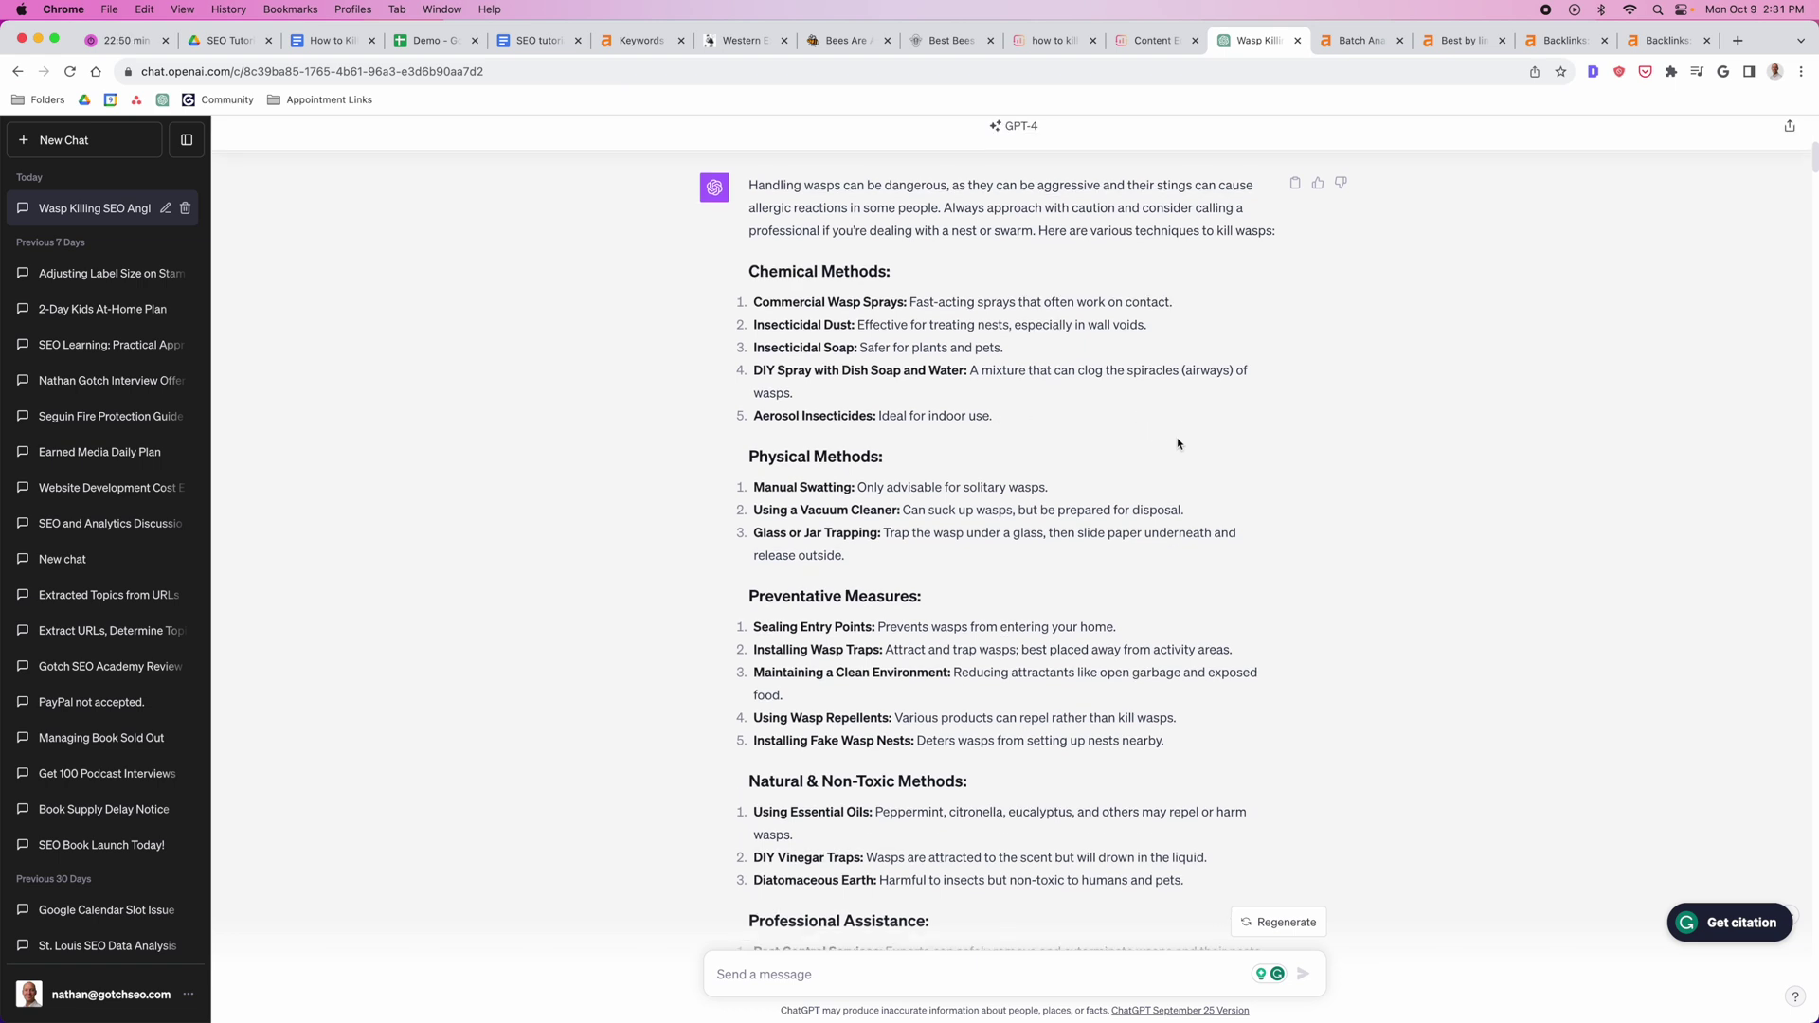
pyautogui.scroll(-2, 1181, 446)
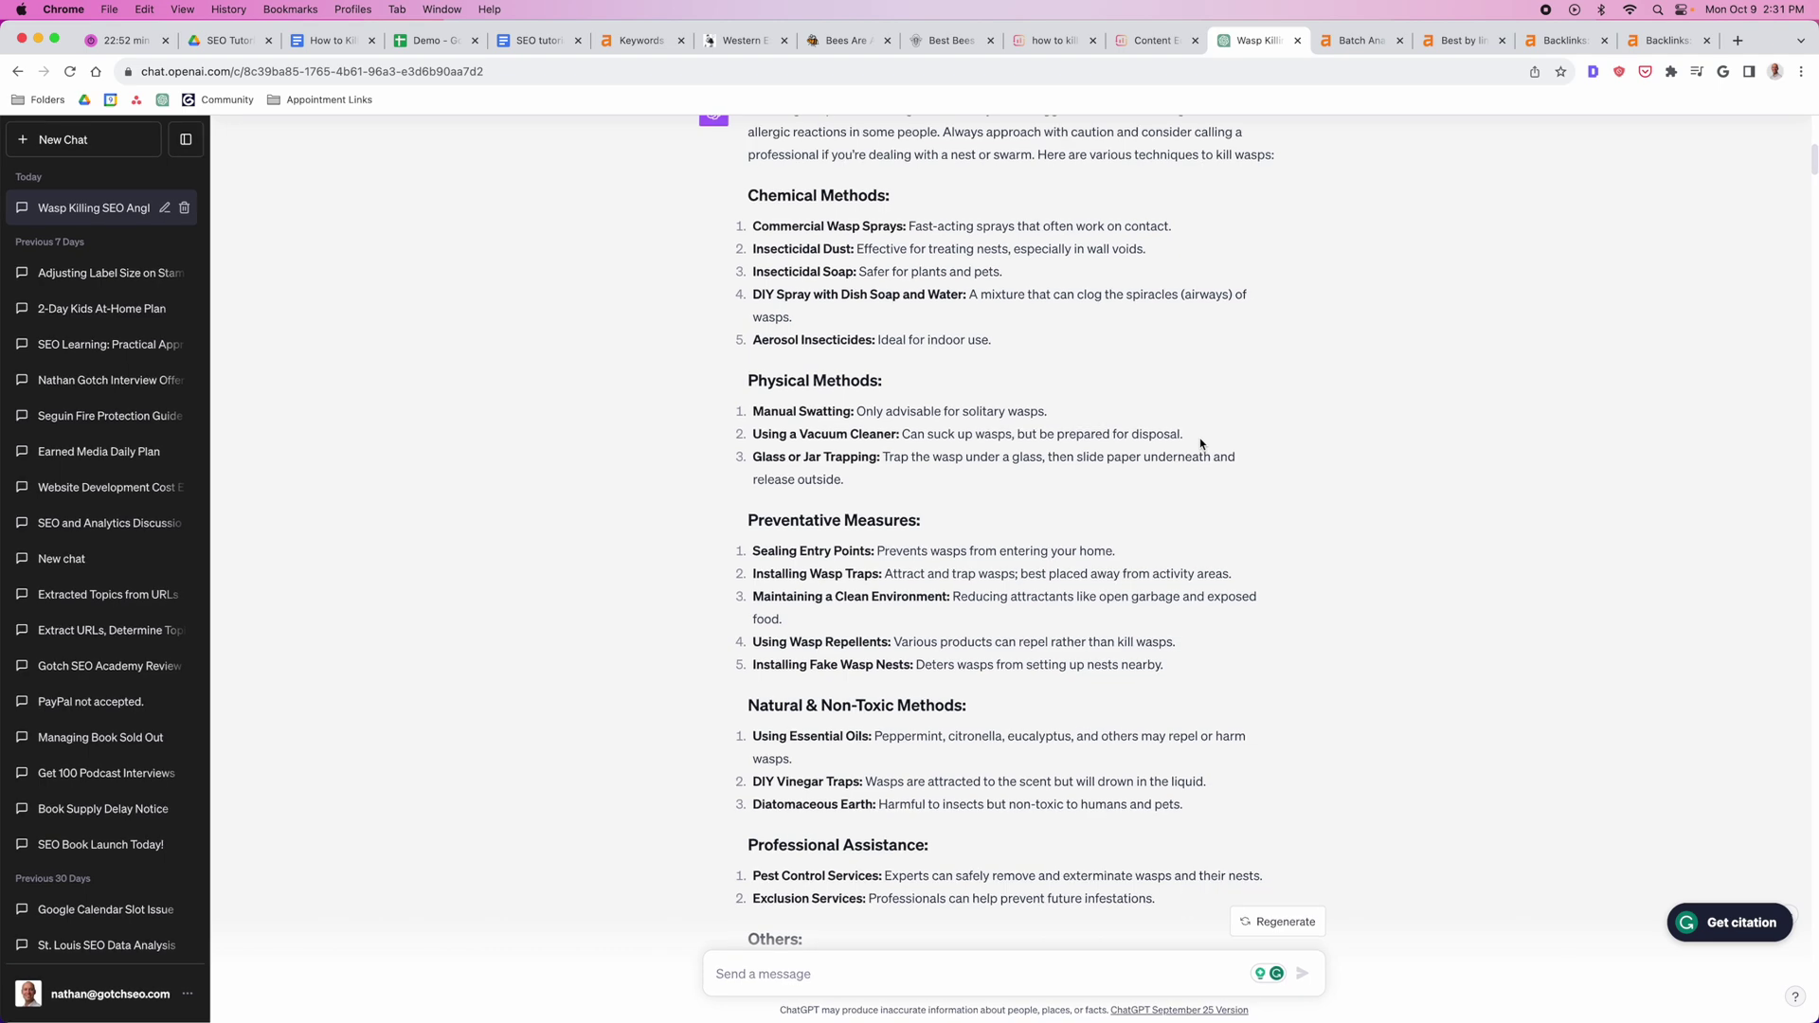
pyautogui.scroll(-1, 1195, 439)
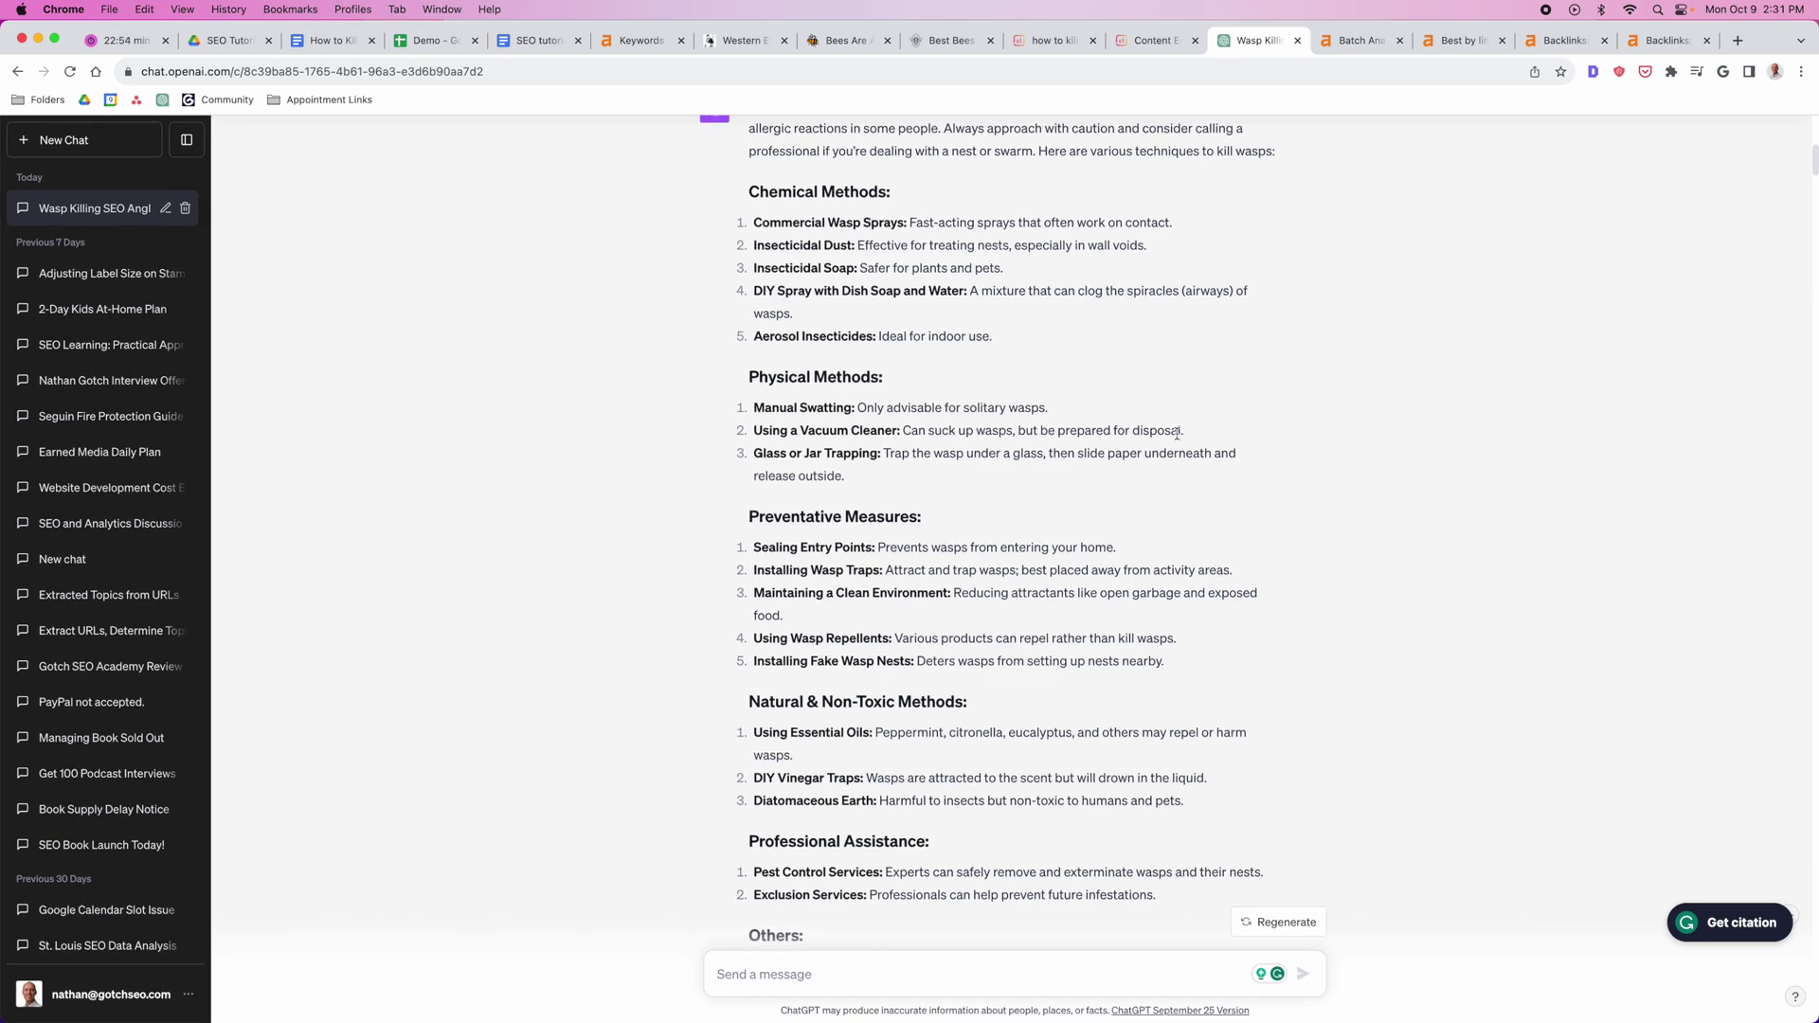
pyautogui.click(1049, 50)
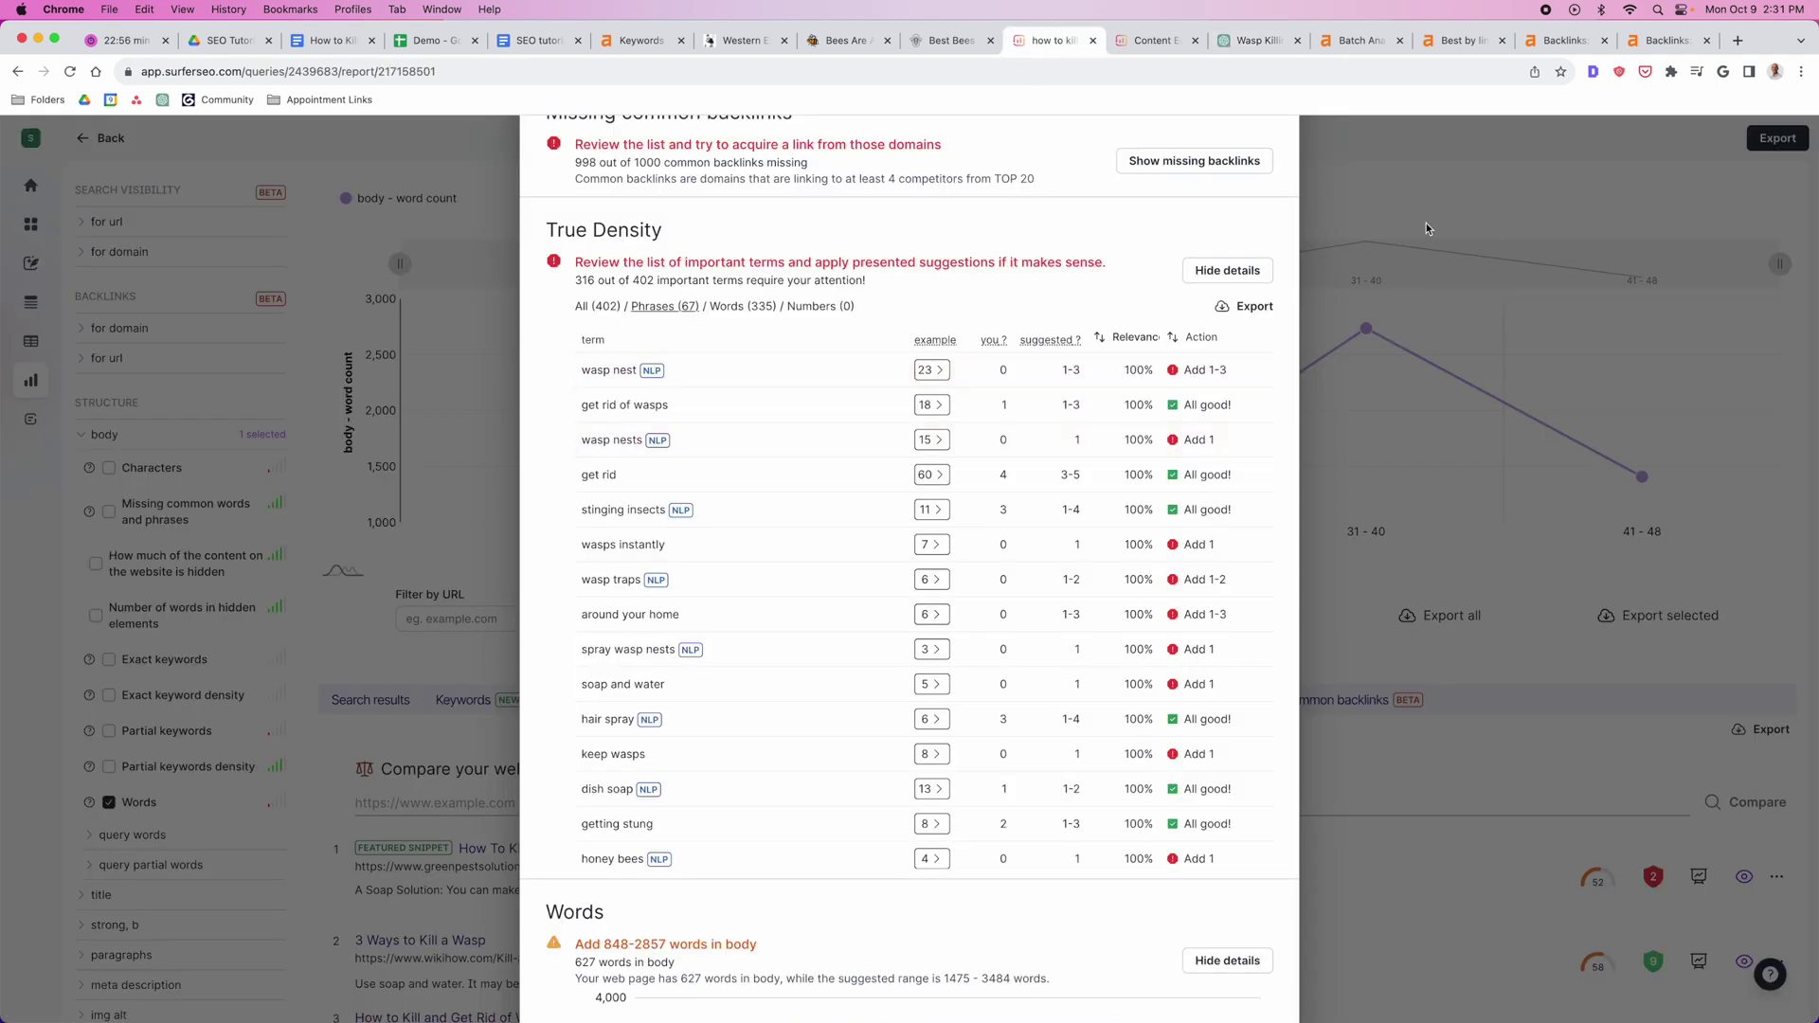
# Step: Close the True Density details and open the 'how to kill a wasp' Content Editor draft with its 80 suggested terms
pyautogui.click(1425, 224)
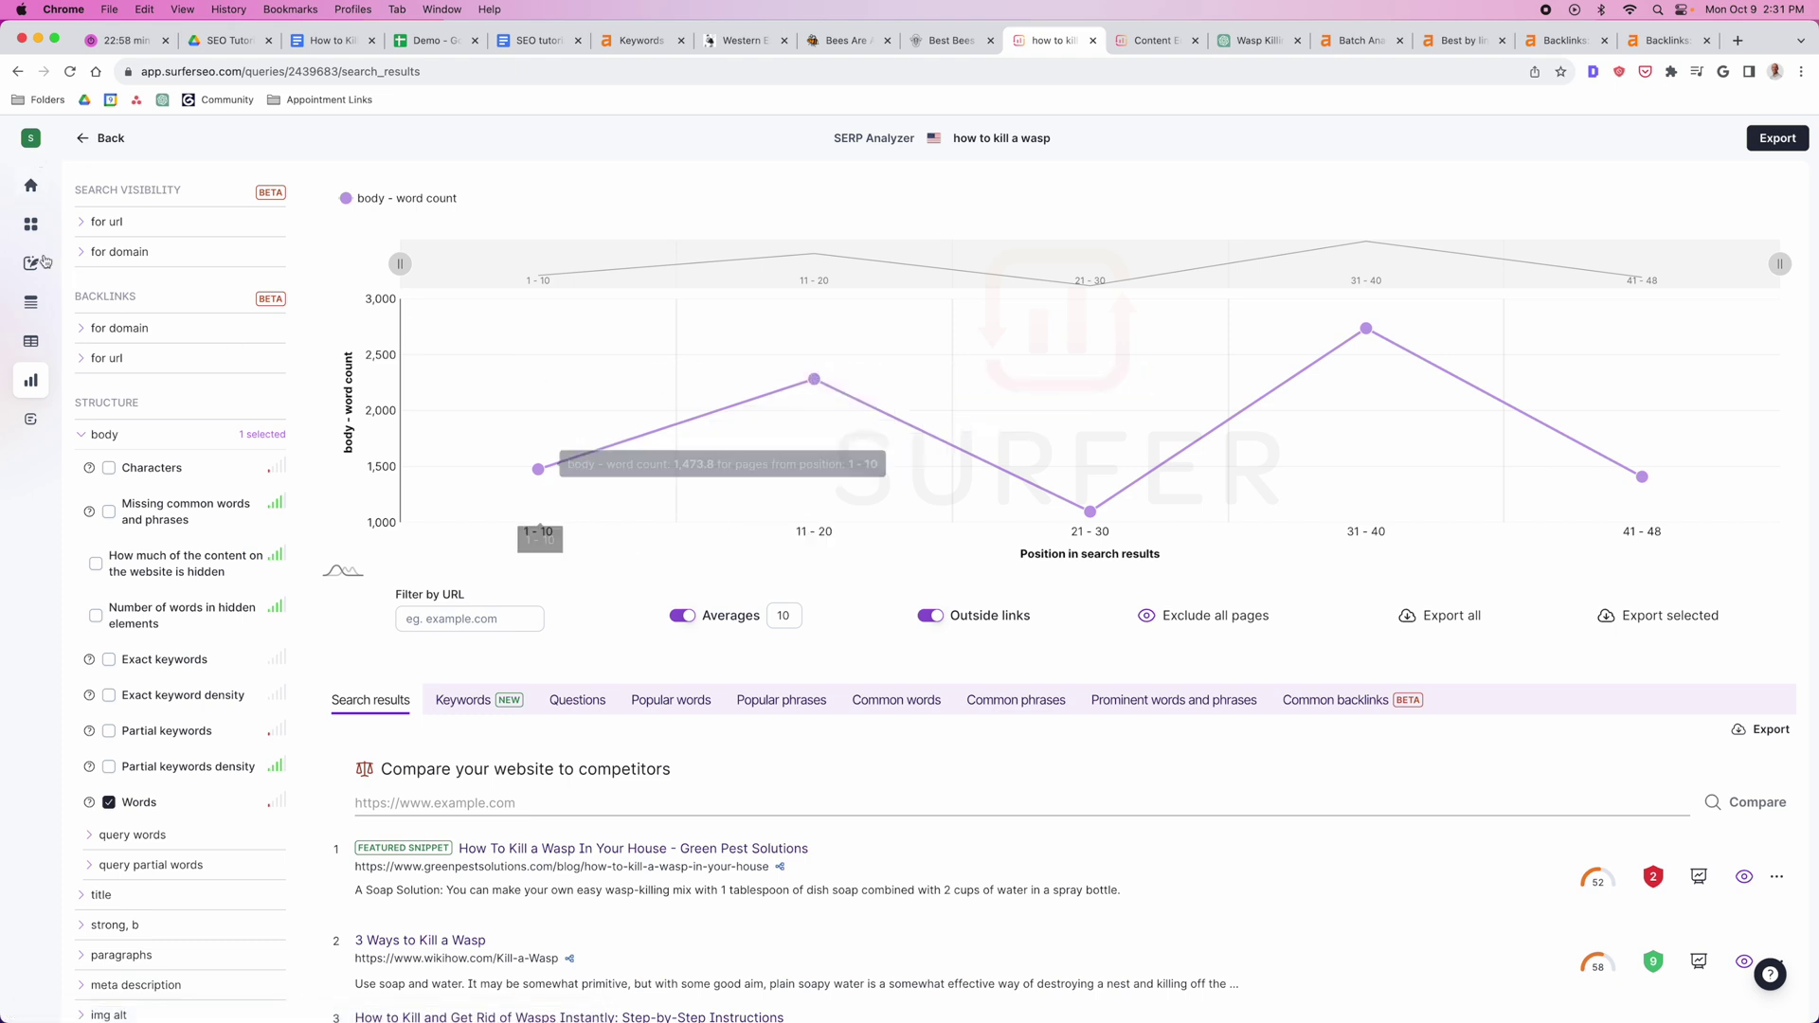
pyautogui.click(30, 184)
pyautogui.click(85, 258)
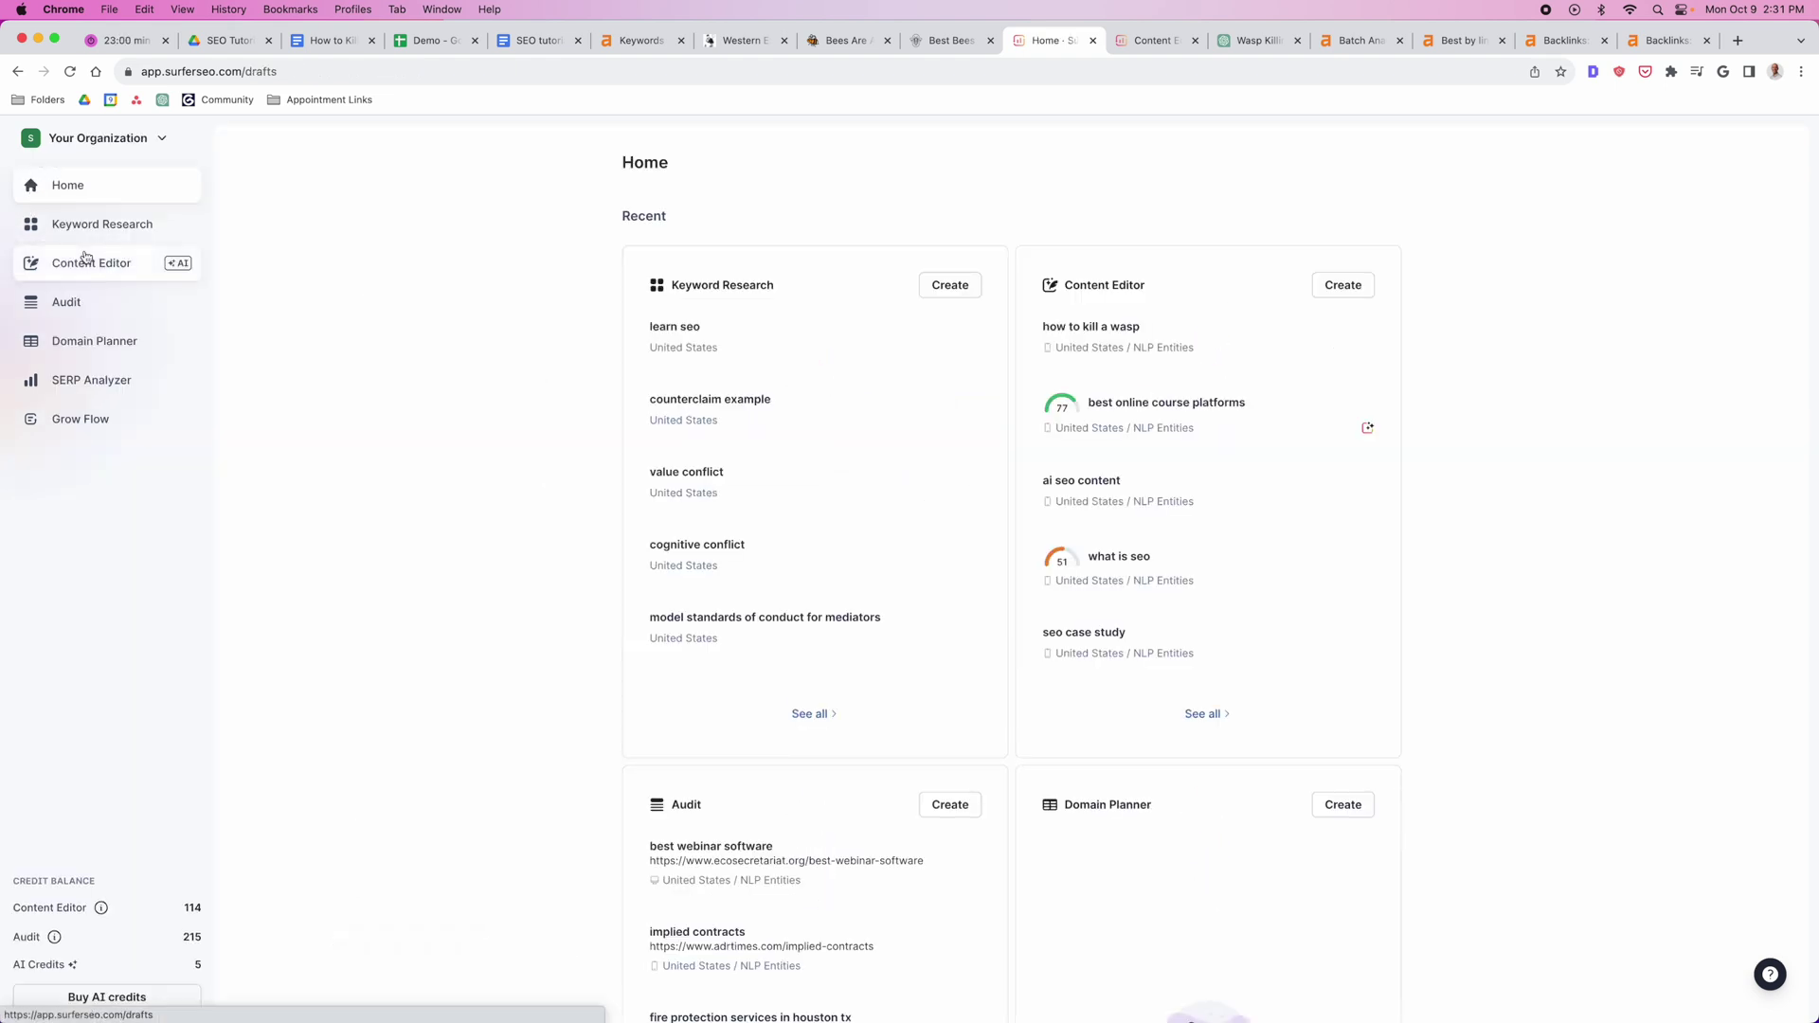
pyautogui.click(562, 447)
pyautogui.click(820, 510)
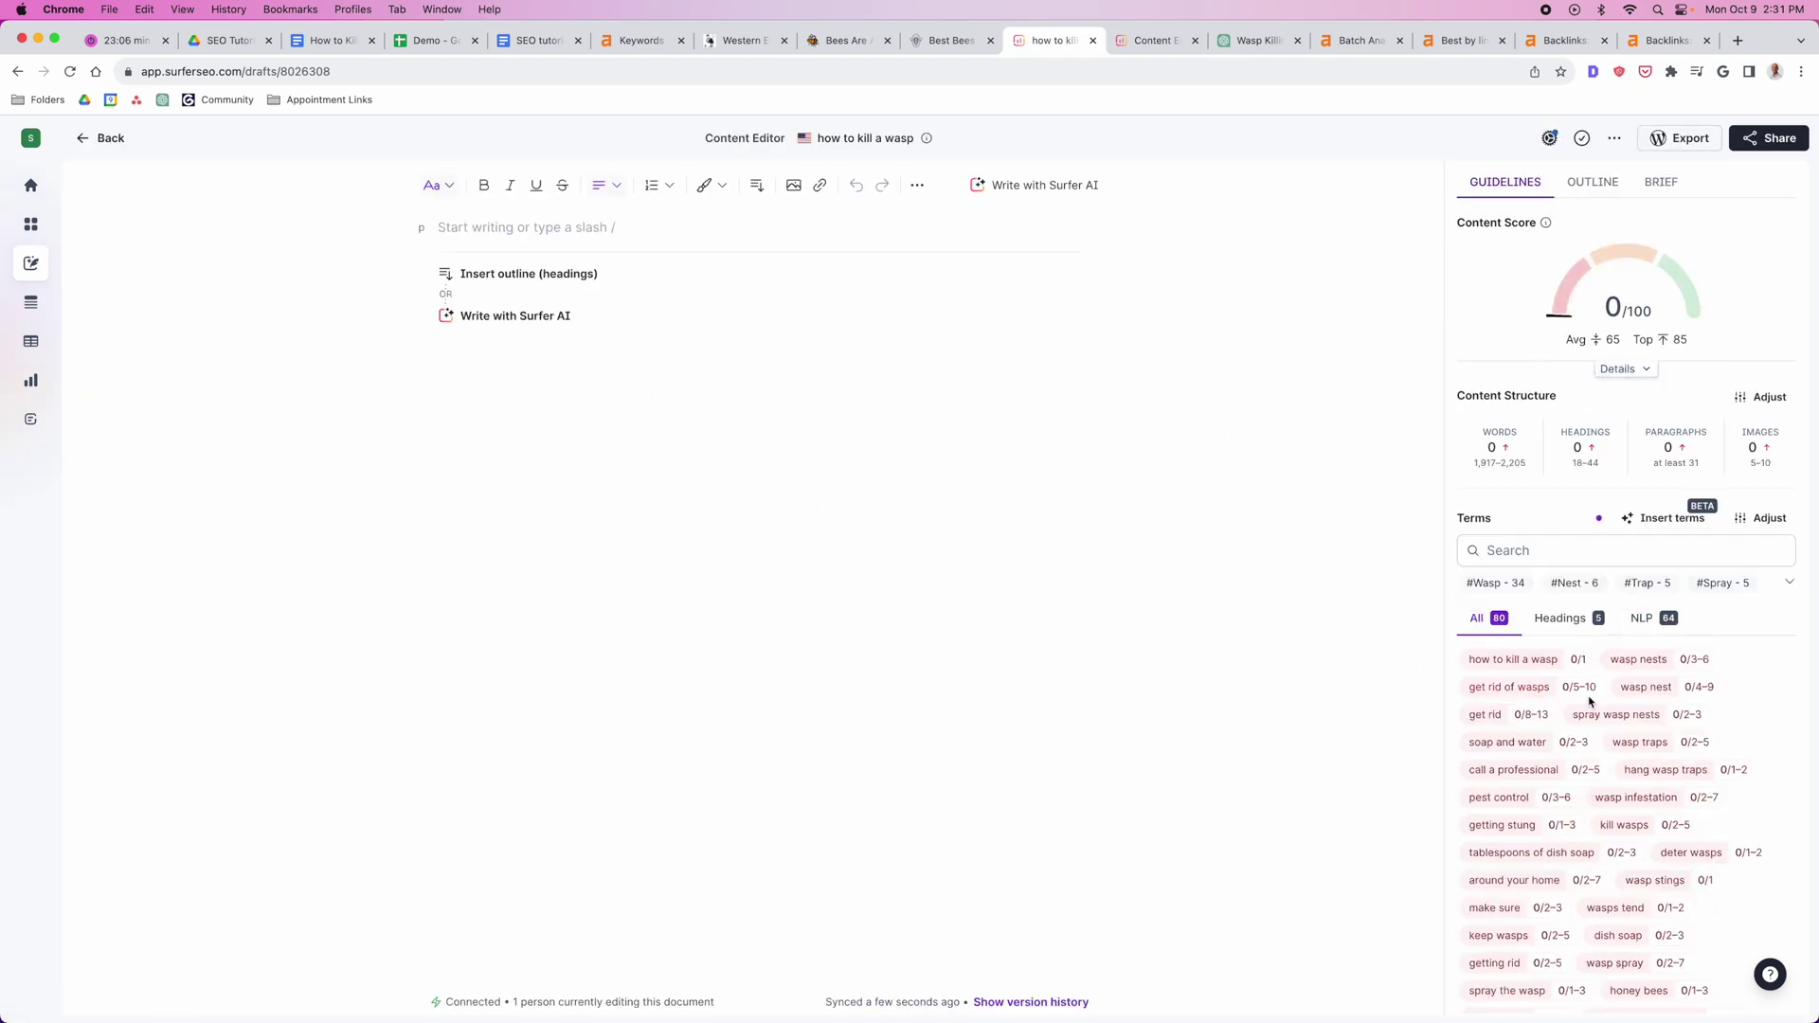
pyautogui.scroll(-5, 1590, 701)
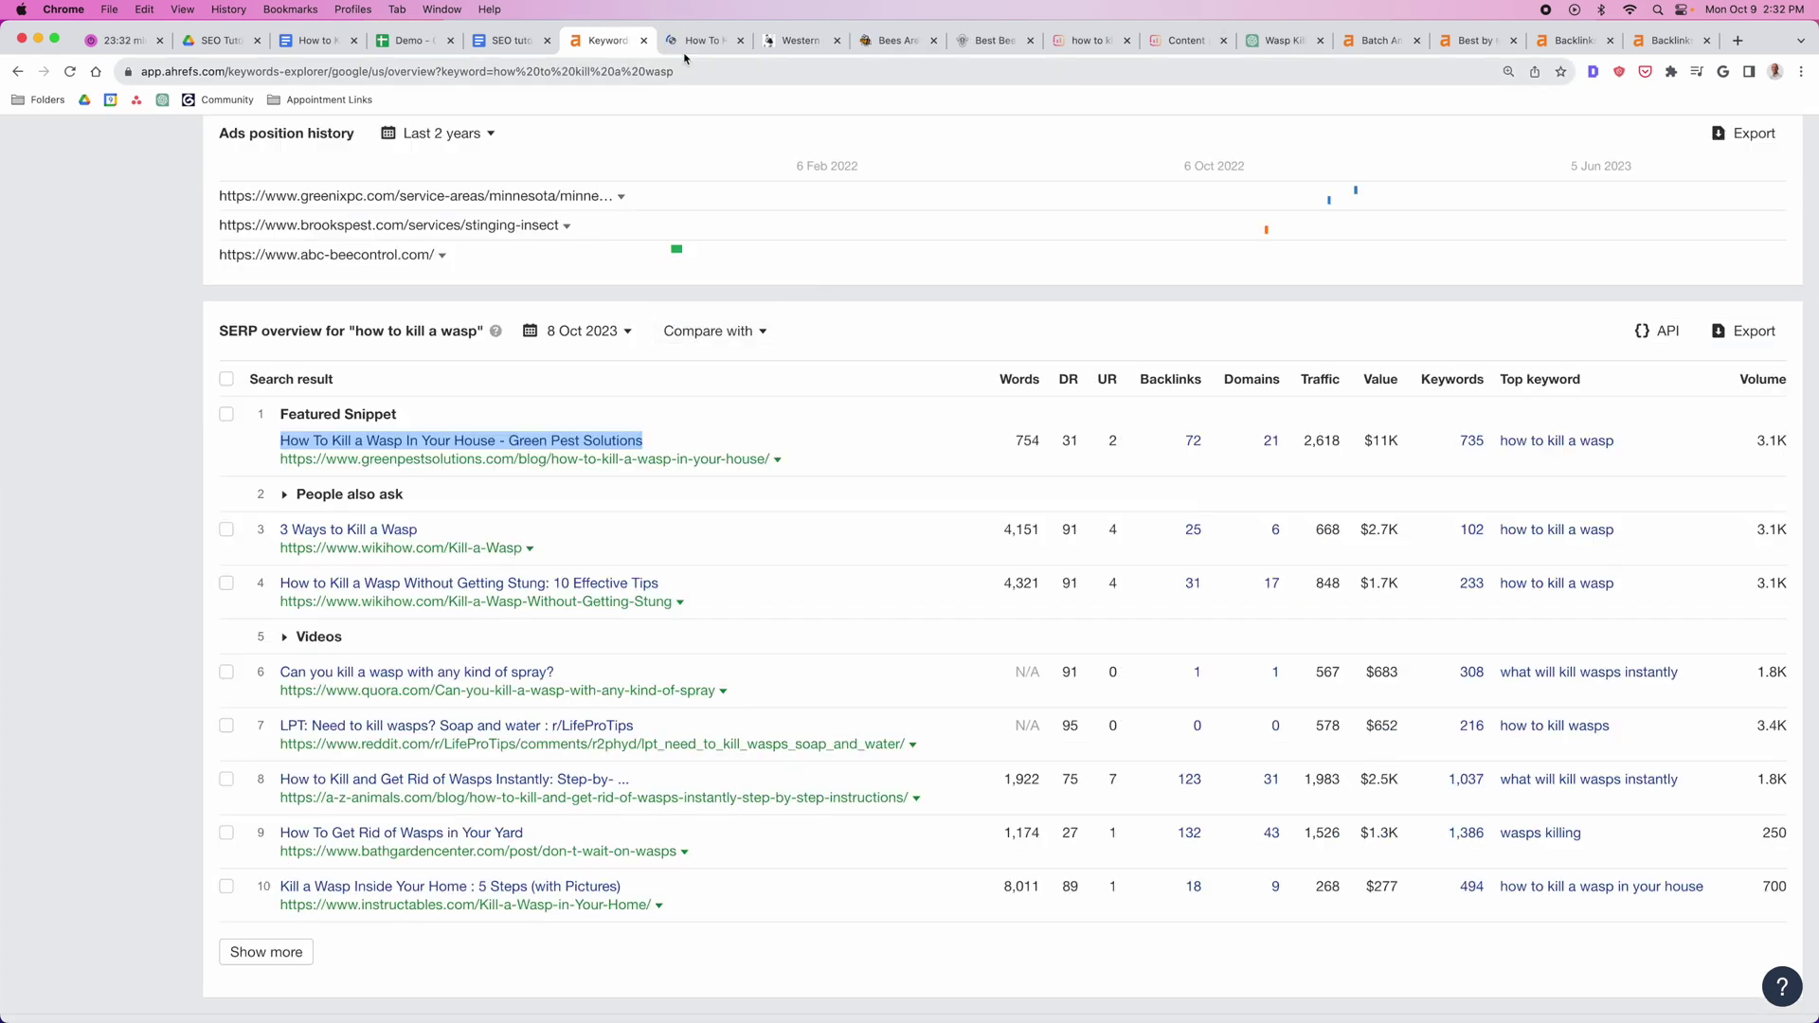
# Step: Open the featured-snippet Green Pest article and find 'How To Kill a Wasp' in its title and subheading
pyautogui.click(398, 435)
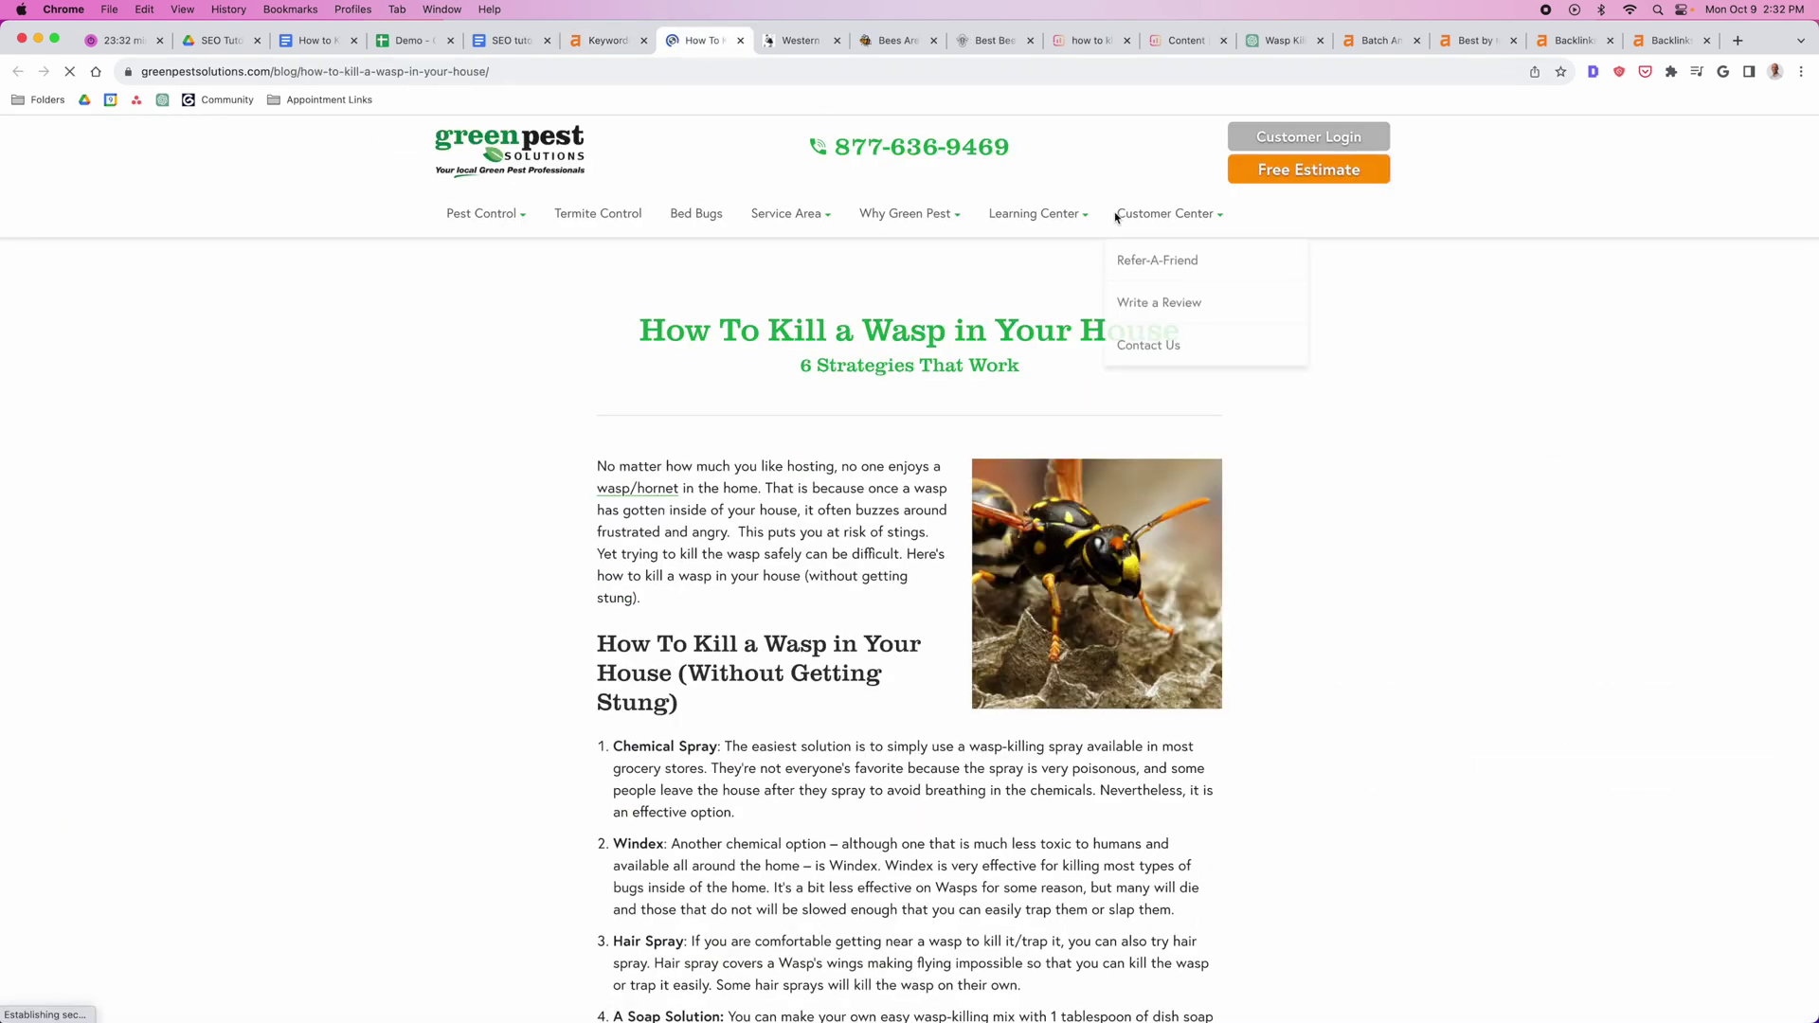
pyautogui.moveTo(635, 331); pyautogui.dragTo(940, 329)
pyautogui.press('super+c')
pyautogui.click(979, 332)
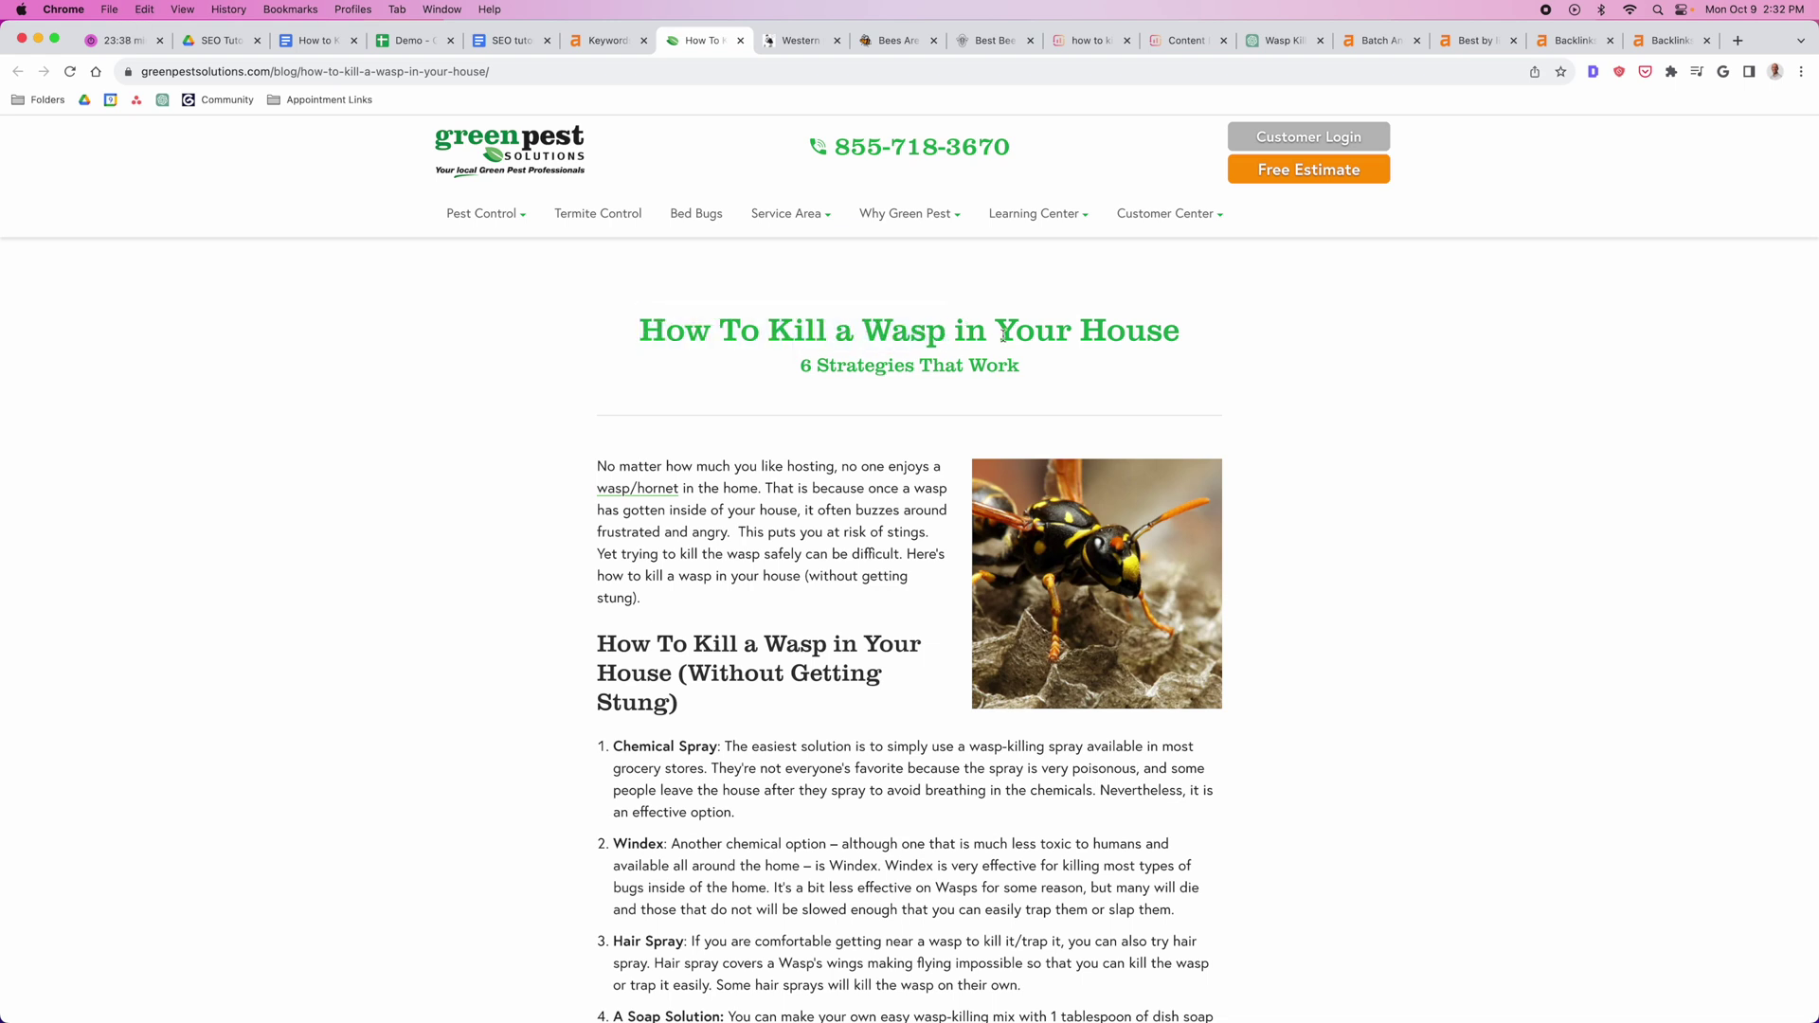
pyautogui.press('super+f')
pyautogui.press('super+v')
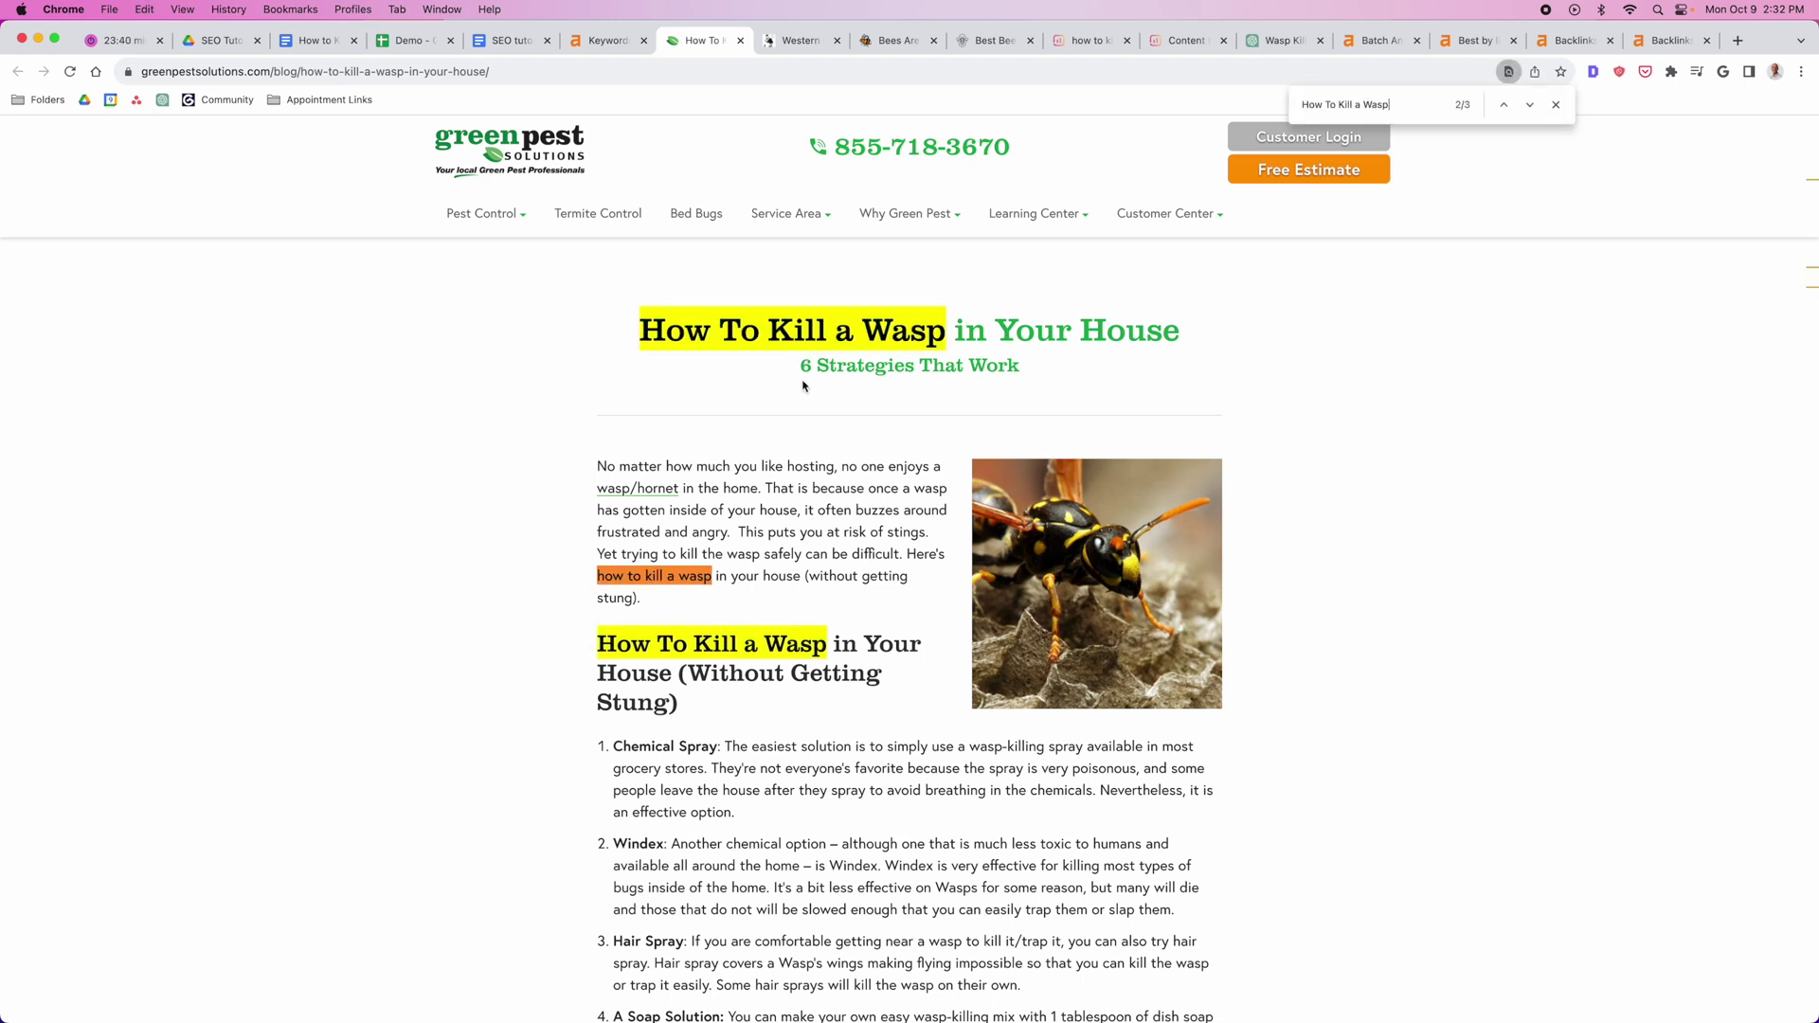
pyautogui.moveTo(641, 329); pyautogui.dragTo(947, 331)
pyautogui.click(652, 593)
pyautogui.moveTo(598, 644); pyautogui.dragTo(813, 646)
pyautogui.click(820, 645)
# Step: Check the keyword in the page's SEO title, meta description and URL with the SEO META overview
pyautogui.click(1594, 72)
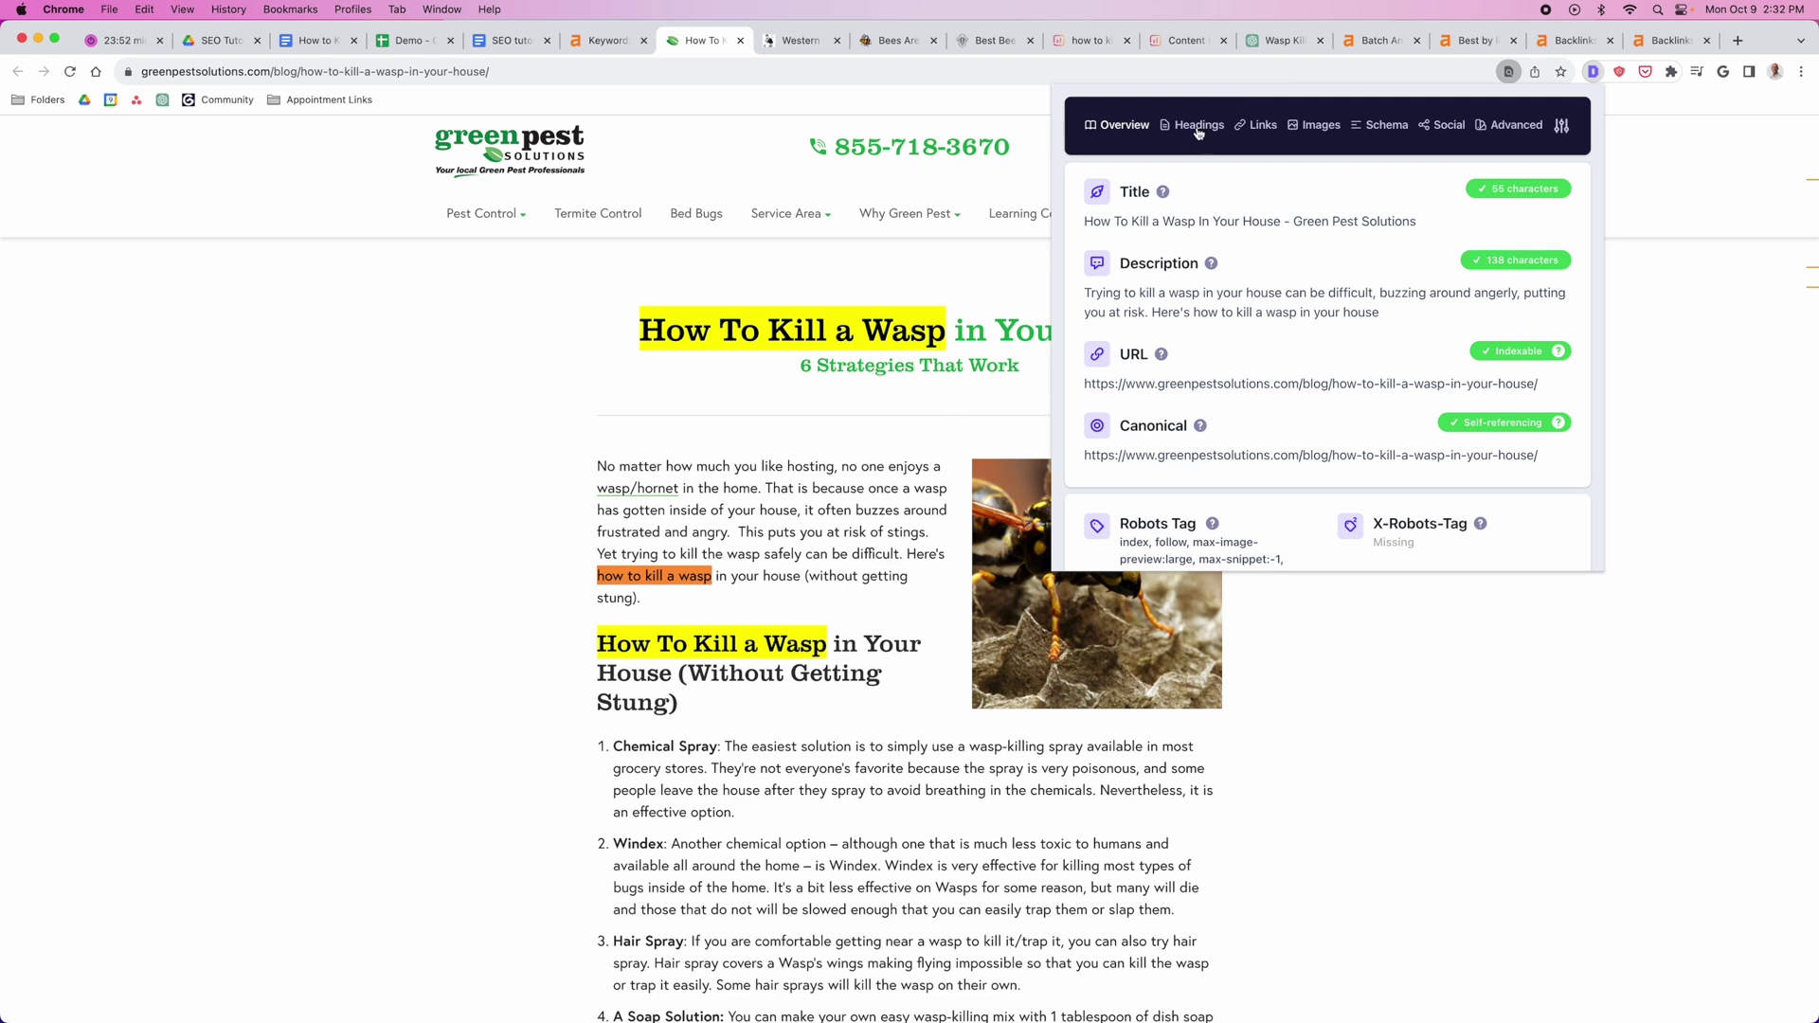
pyautogui.moveTo(1084, 221); pyautogui.dragTo(1188, 227)
pyautogui.click(1211, 283)
pyautogui.moveTo(1195, 313); pyautogui.dragTo(1312, 313)
pyautogui.click(1303, 331)
pyautogui.moveTo(1339, 383); pyautogui.dragTo(1449, 386)
pyautogui.click(1450, 385)
pyautogui.click(1360, 455)
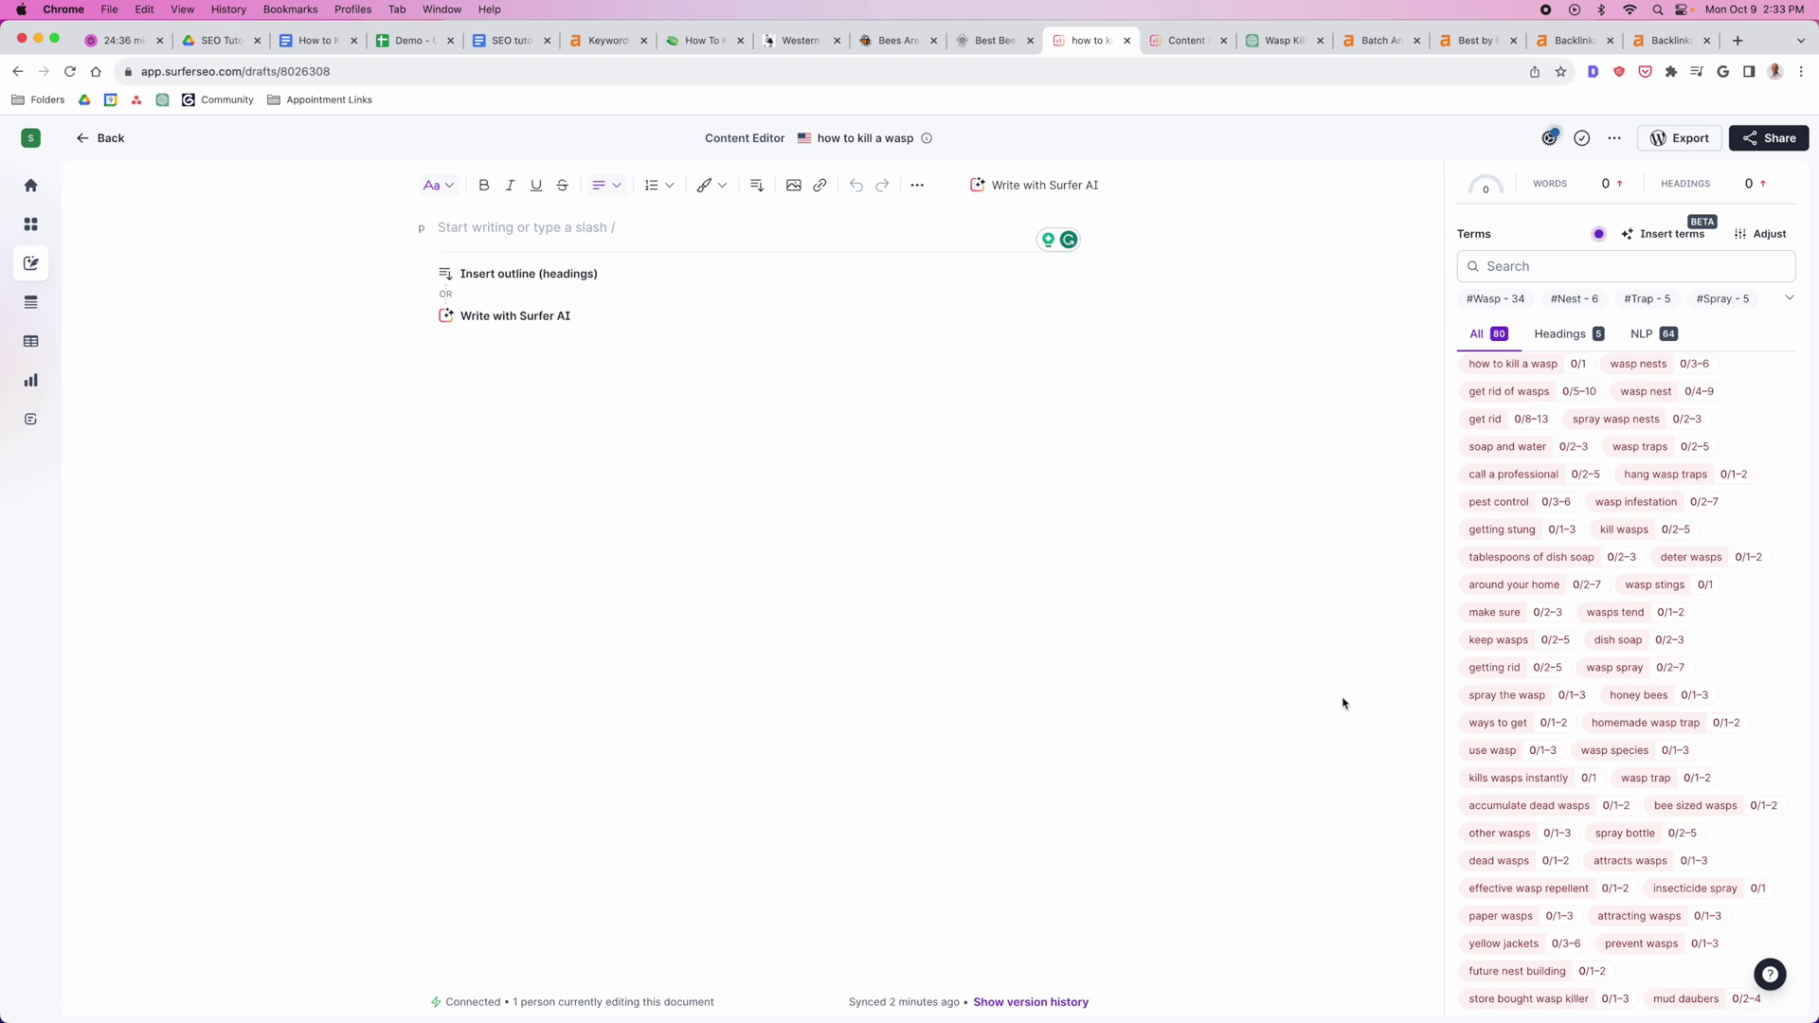
# Step: Switch to the Demo spreadsheet, where the NLP sheet lists terms such as wasp nest
pyautogui.click(403, 43)
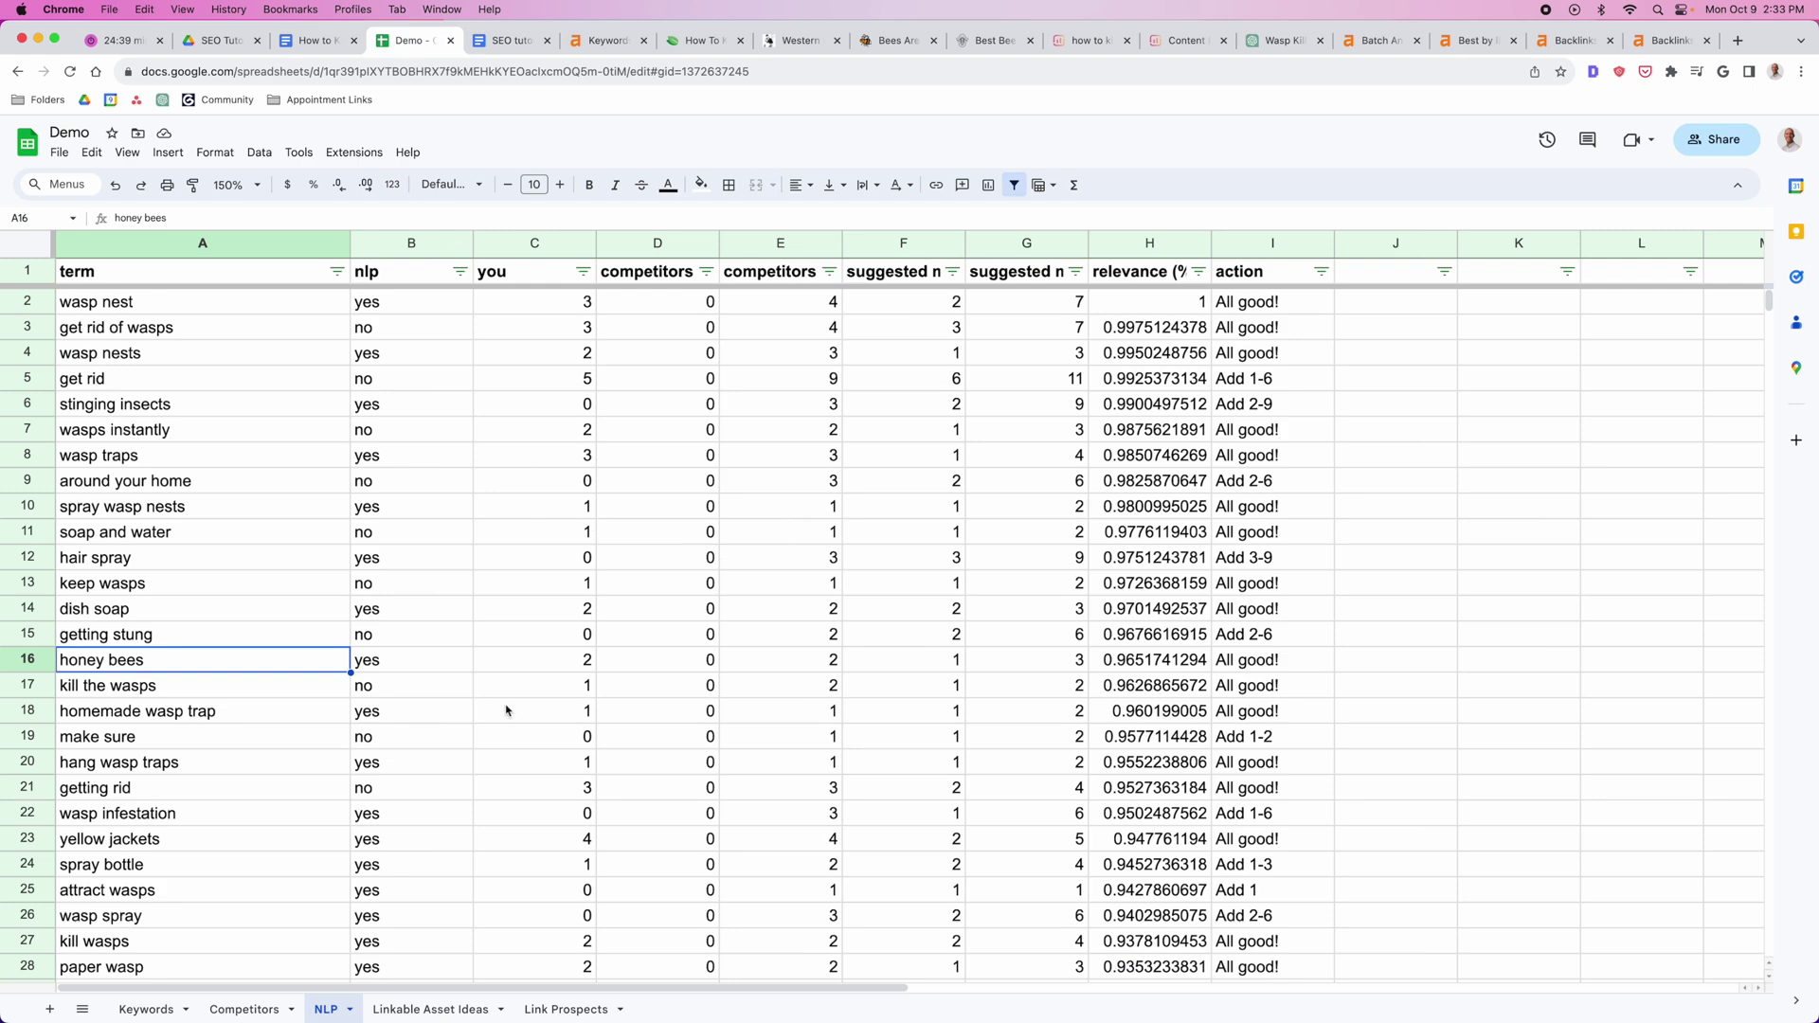
# Step: On the Keywords sheet, review the vinegar, indoors, without-spray and wasp-sting-kill-human keyword ideas
pyautogui.click(147, 1009)
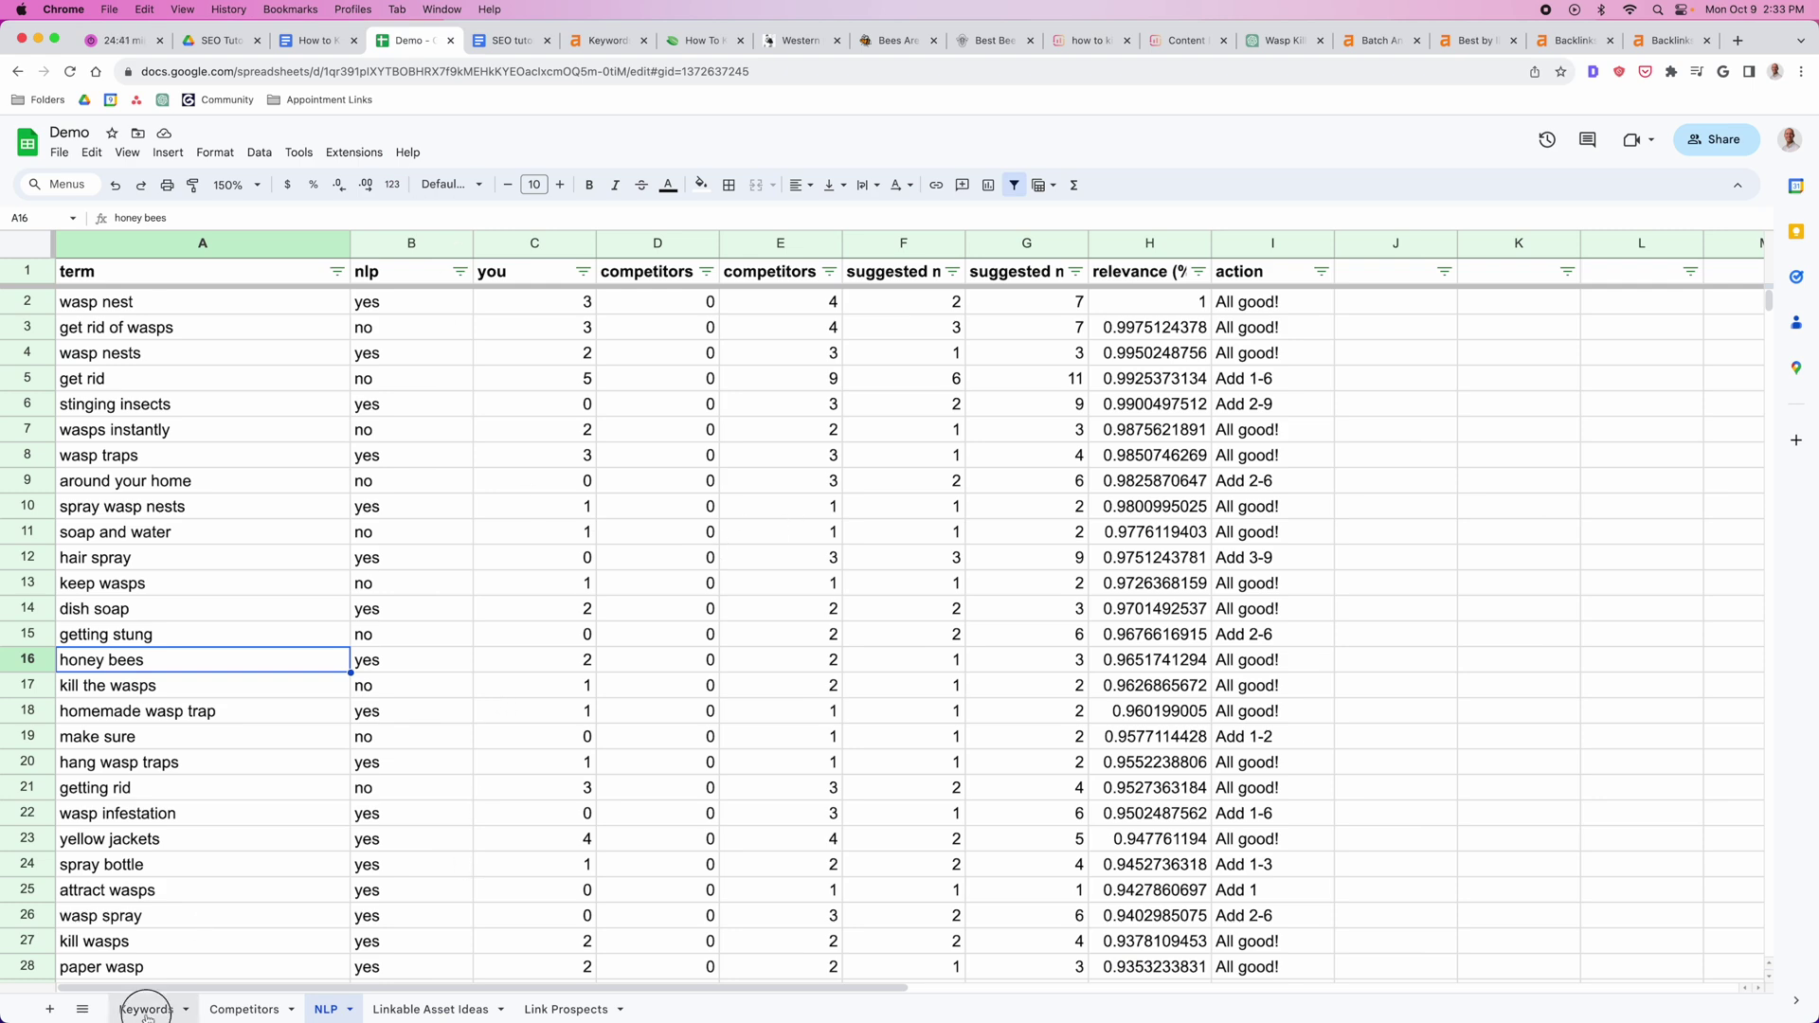
pyautogui.click(480, 382)
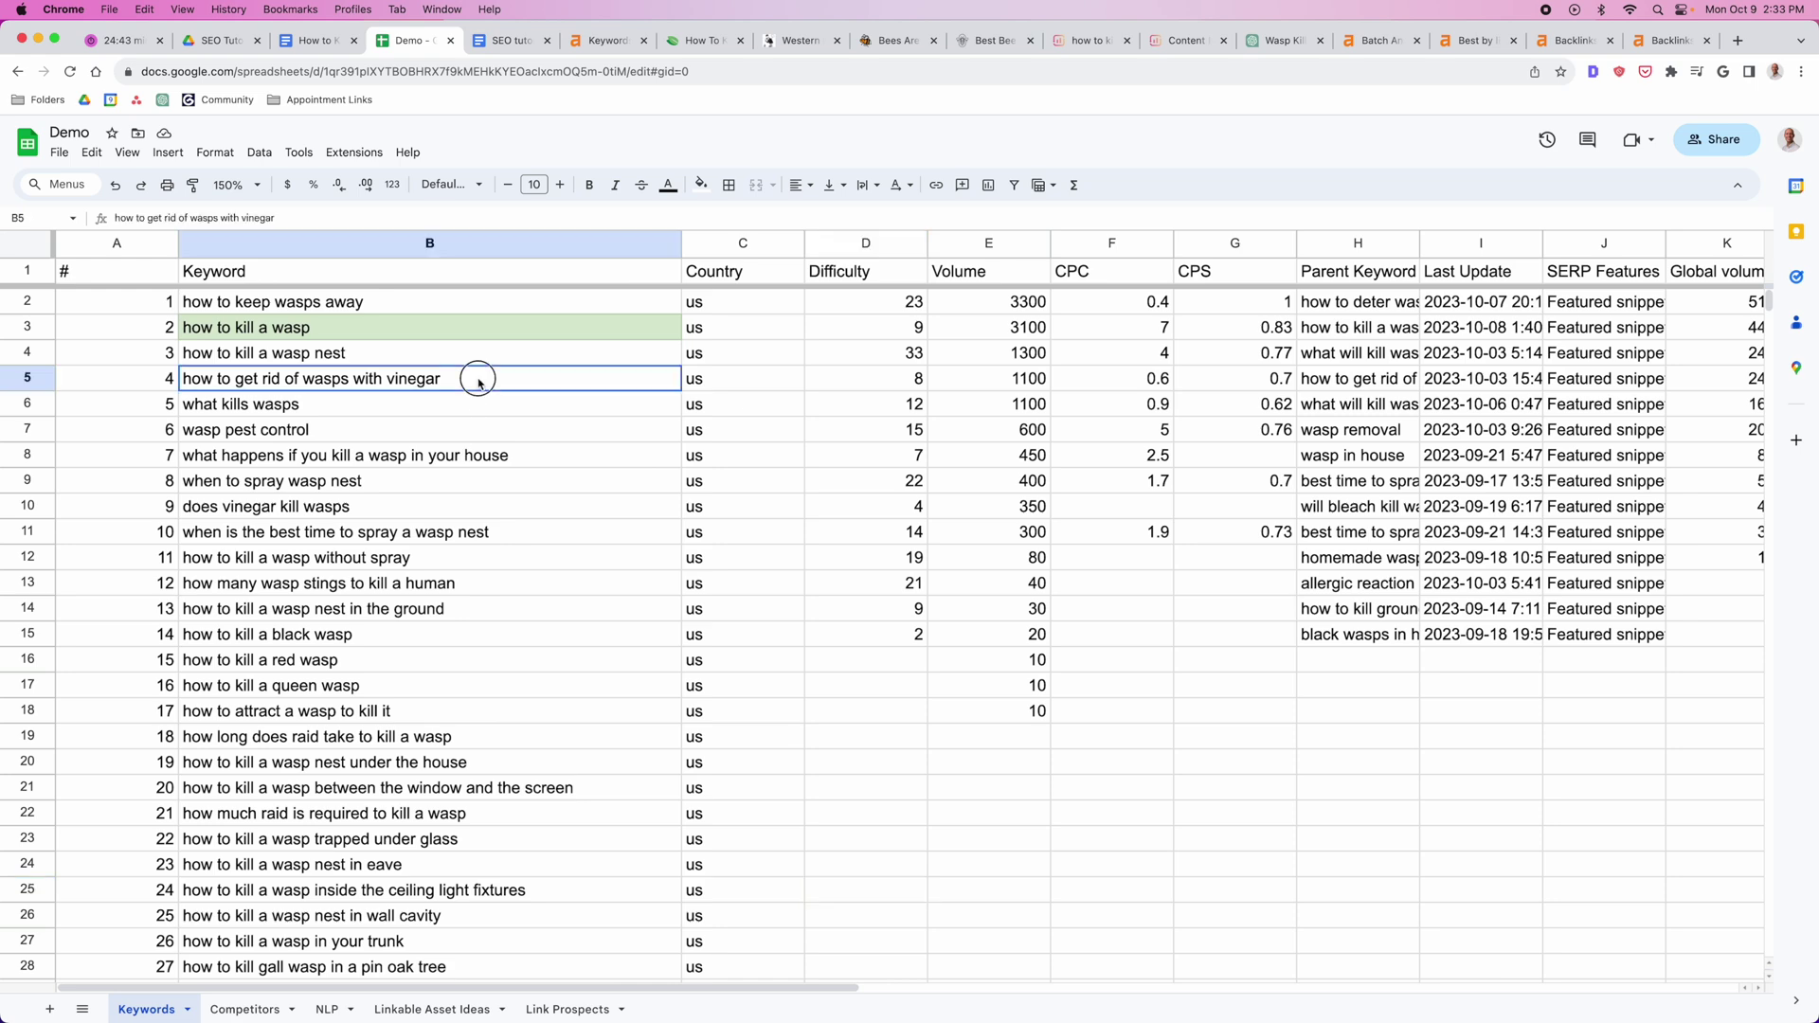
pyautogui.click(459, 463)
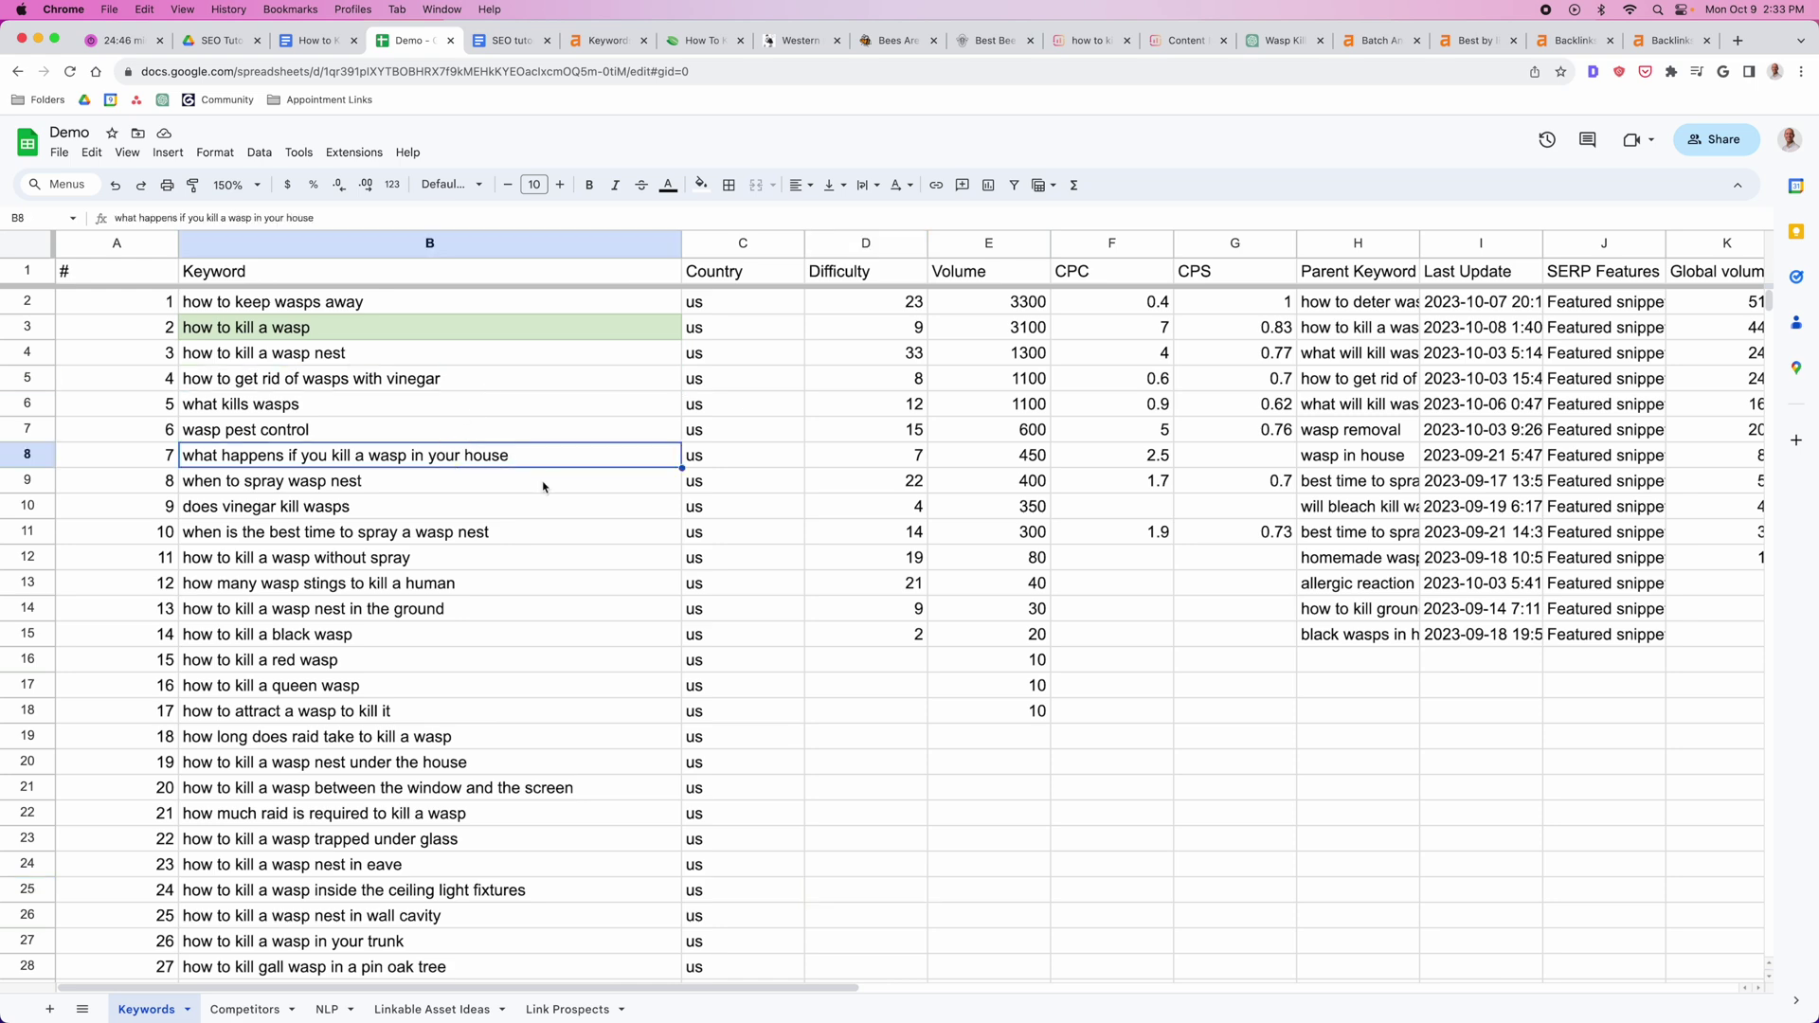
pyautogui.click(371, 559)
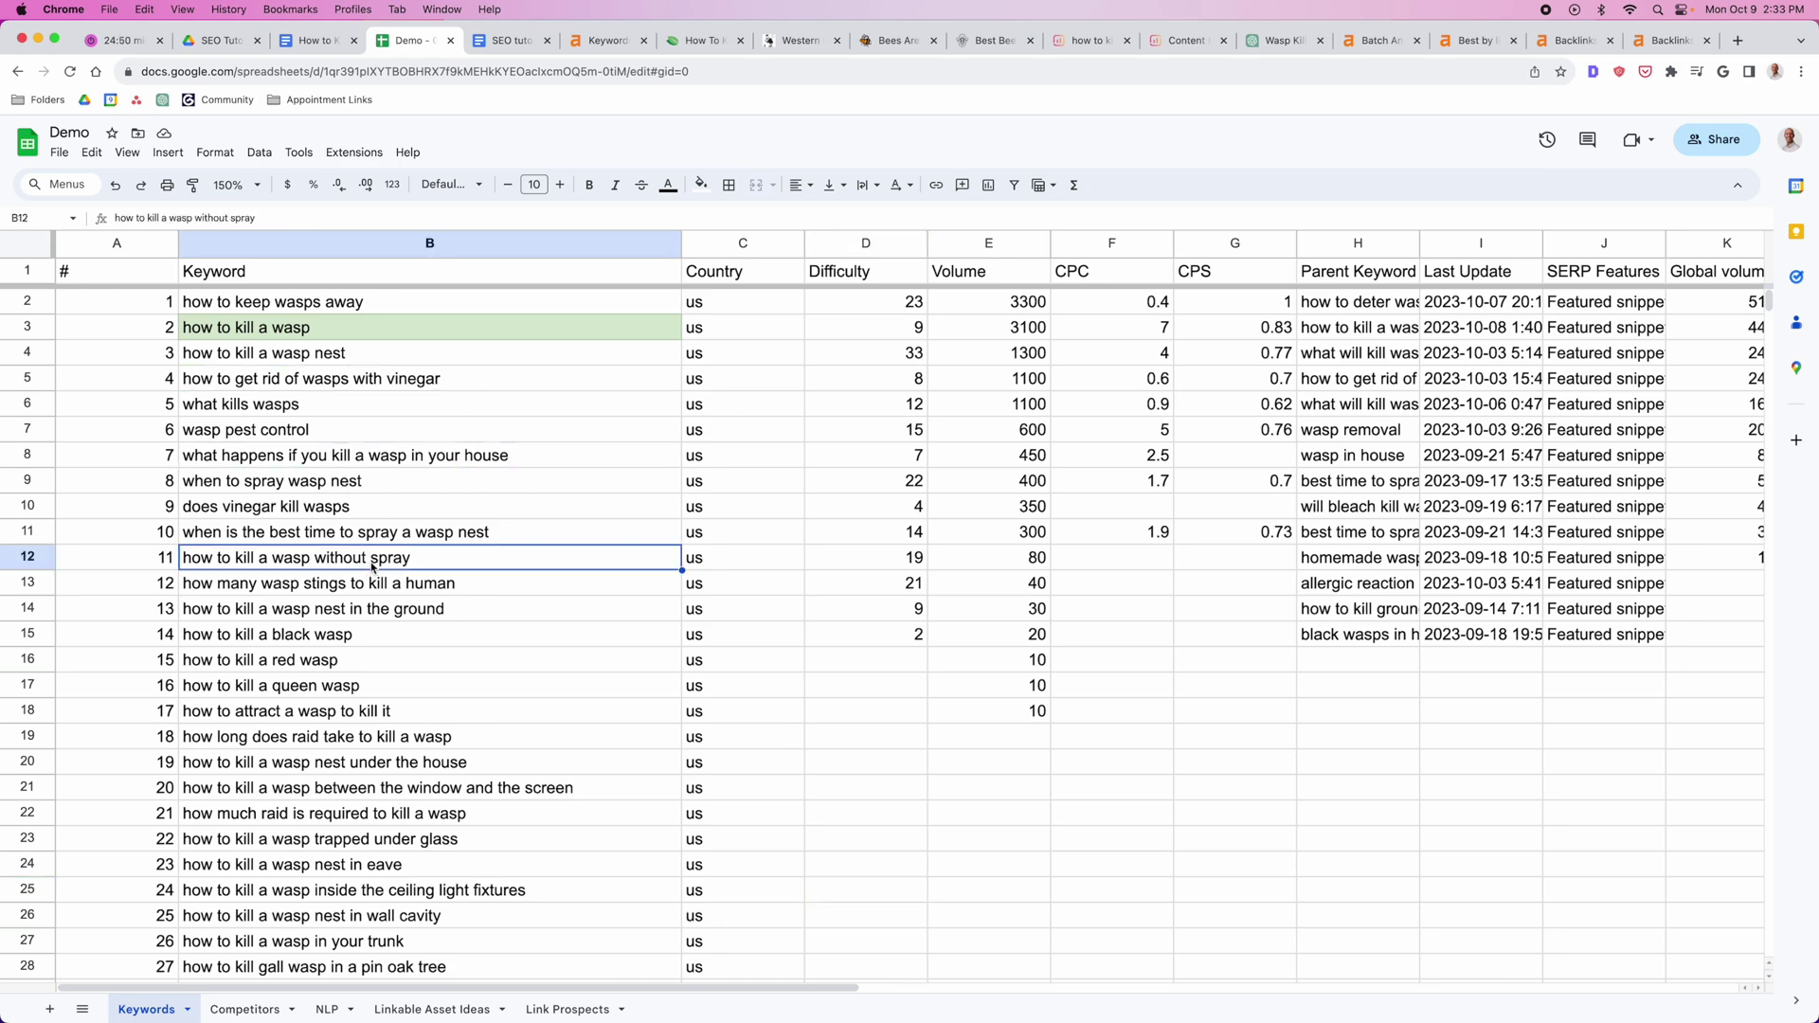
pyautogui.scroll(-3, 371, 566)
pyautogui.click(287, 464)
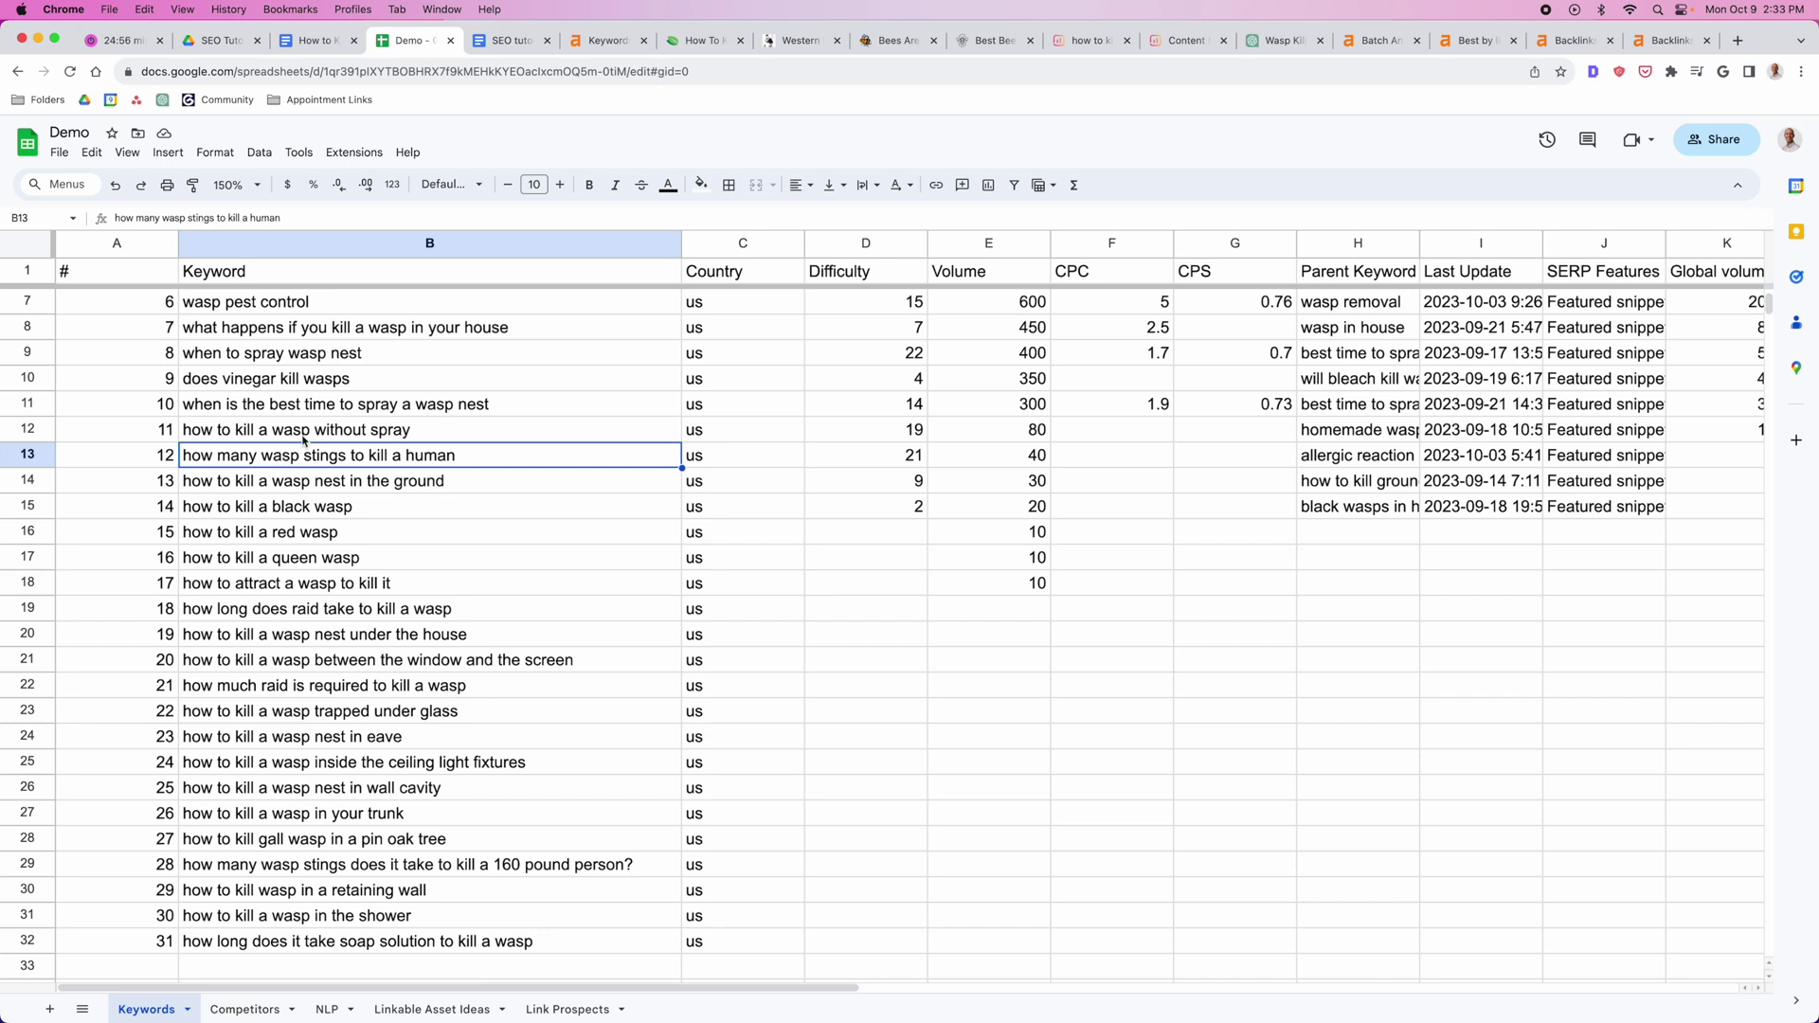
pyautogui.click(307, 434)
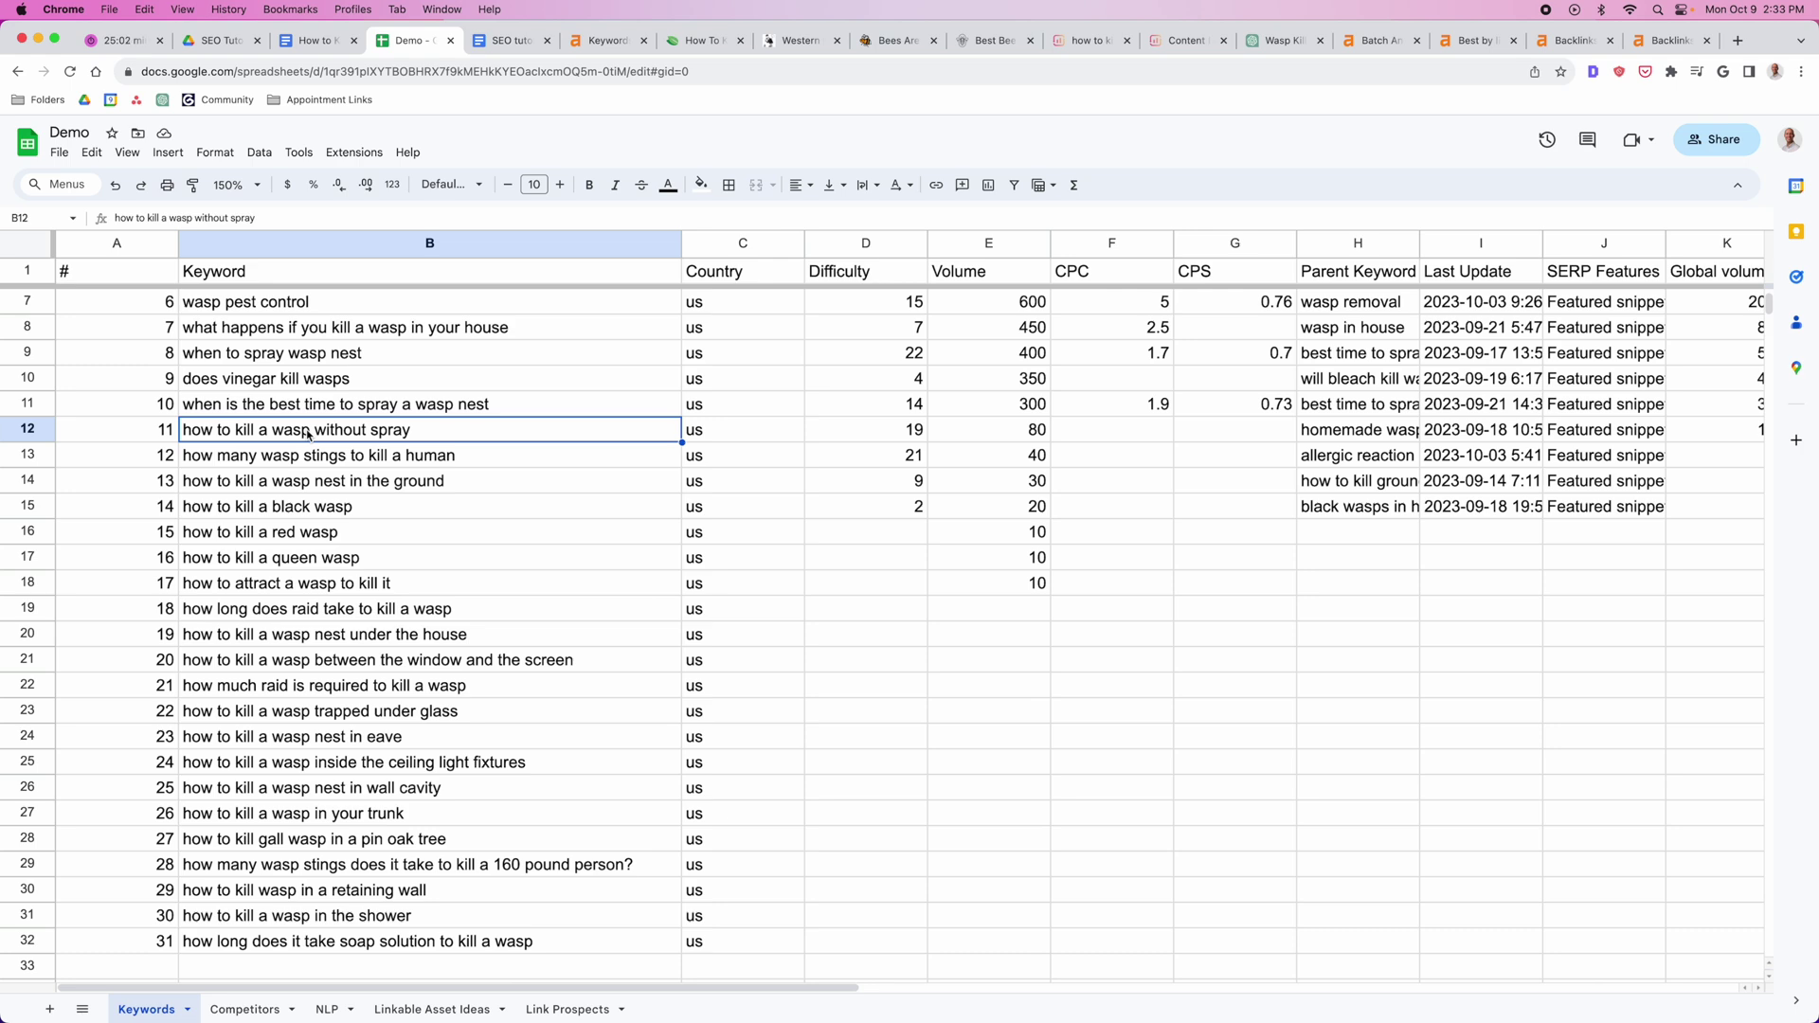
# Step: Review the ceiling light fixtures, Raid amount and trapped-under-glass keywords, then return to Ahrefs' SERP overview
pyautogui.scroll(-3, 459, 521)
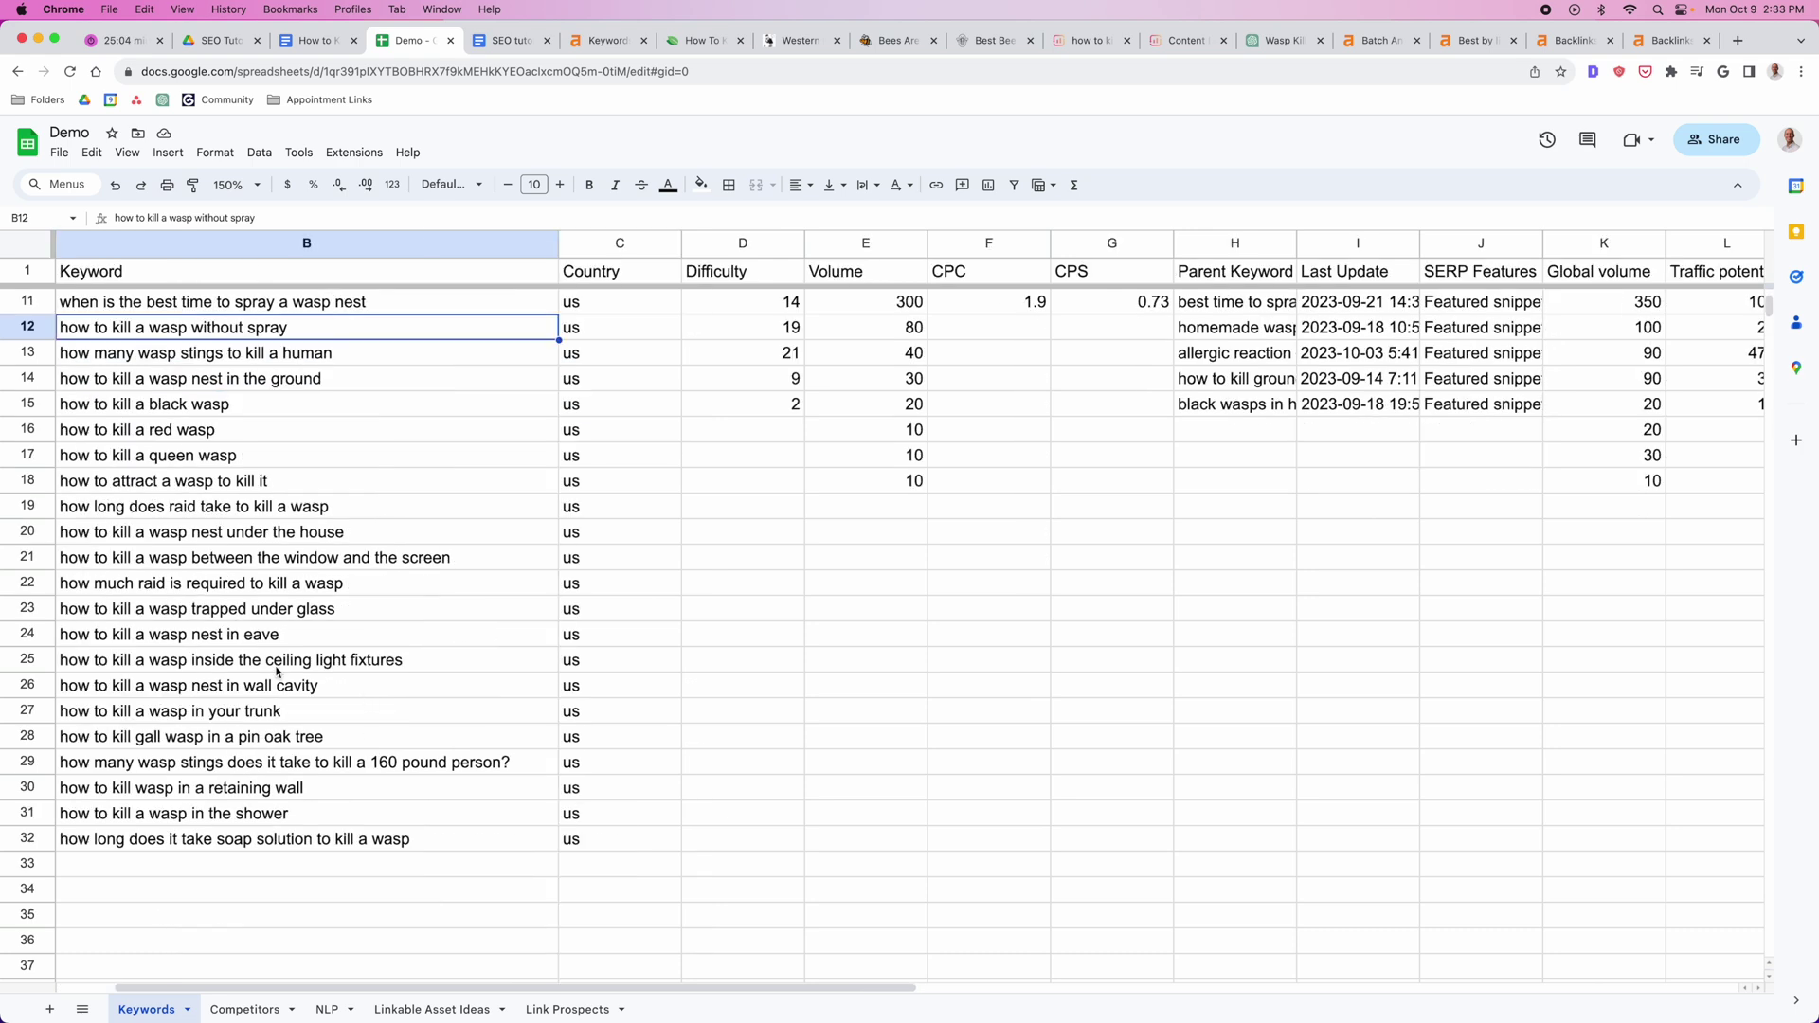
pyautogui.click(296, 658)
pyautogui.click(356, 593)
pyautogui.click(340, 616)
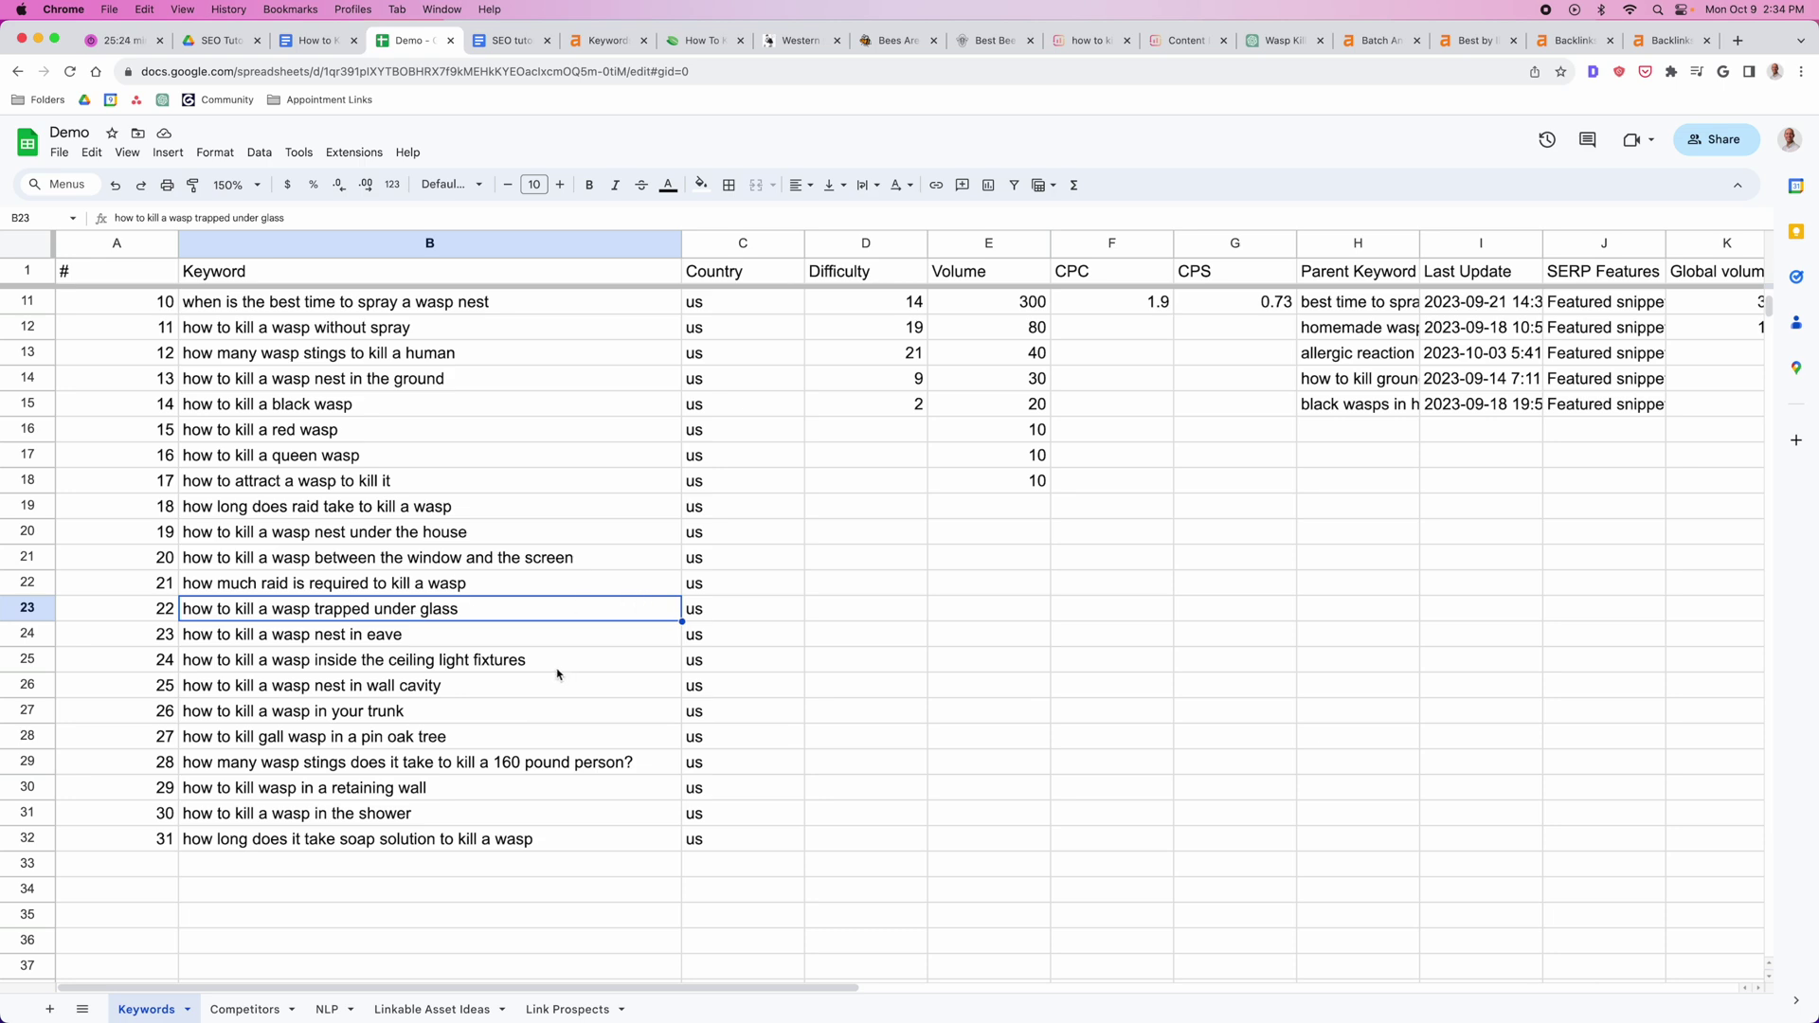
pyautogui.scroll(5, 564, 675)
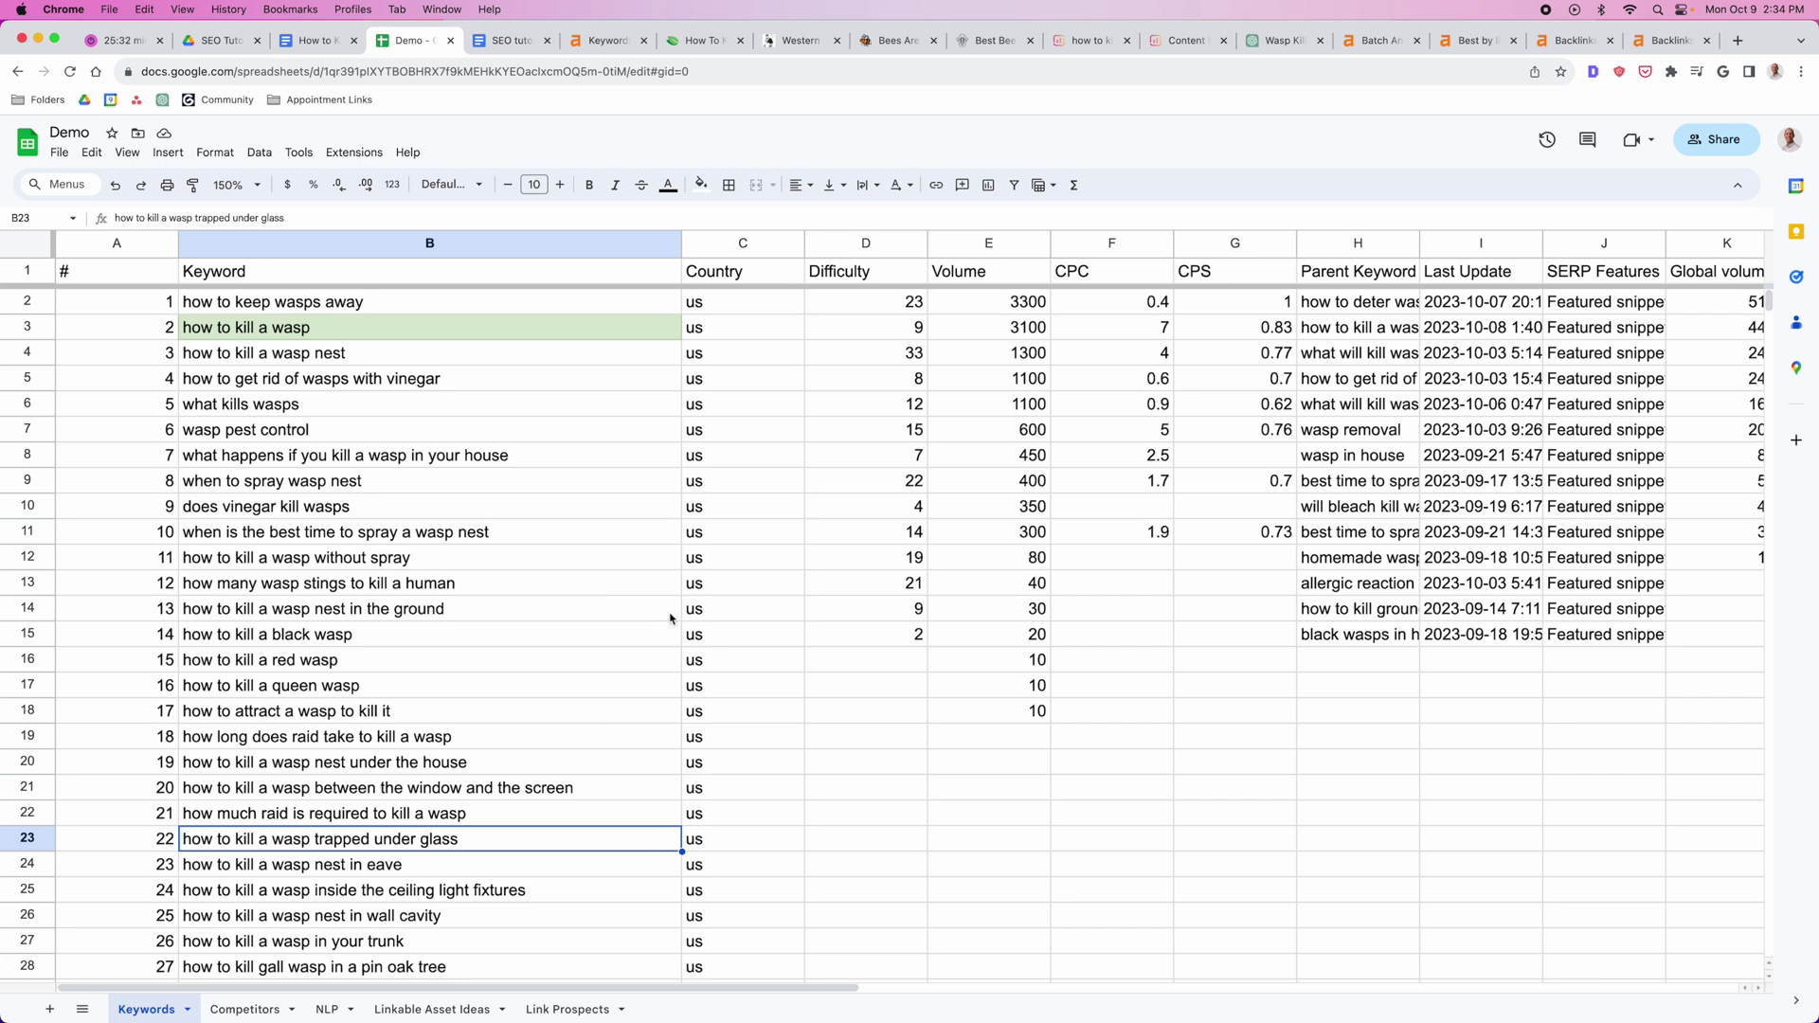
pyautogui.click(604, 40)
# Step: Open the Green Pest result's backlinks in a new tab and filter to dofollow, leaving 3 link groups
pyautogui.scroll(20, 930, 562)
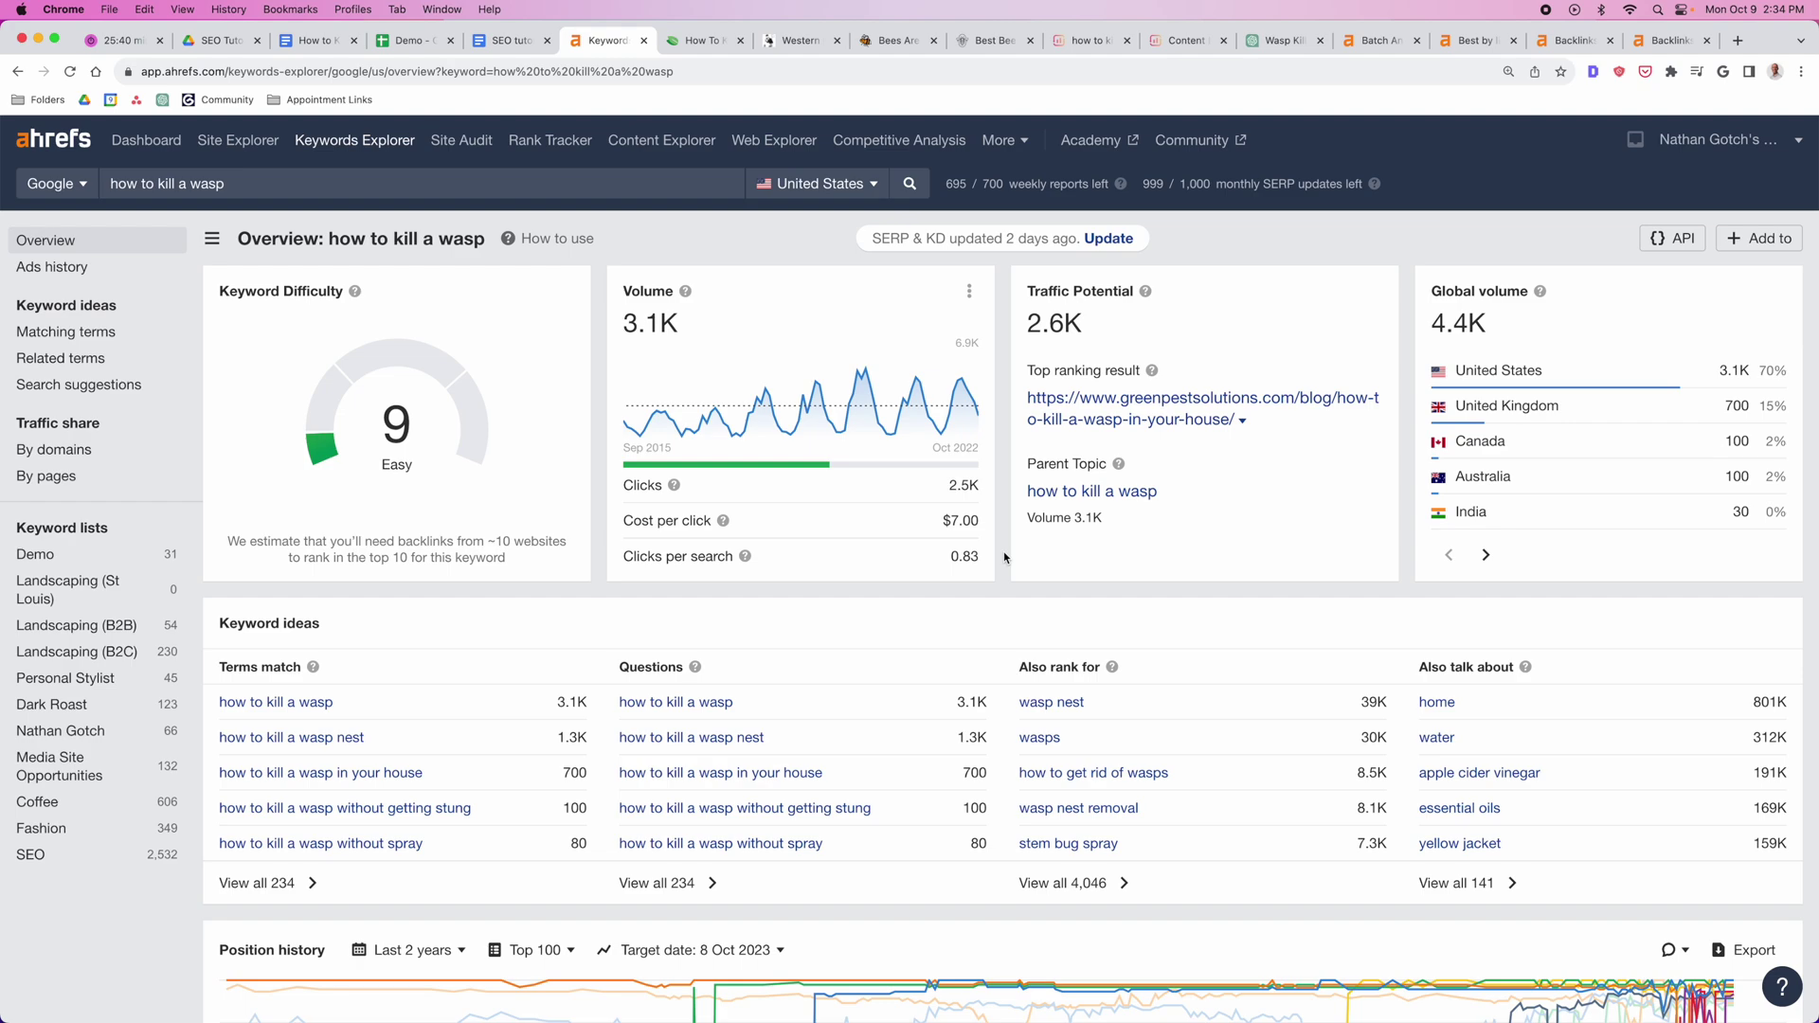
pyautogui.scroll(-20, 1005, 558)
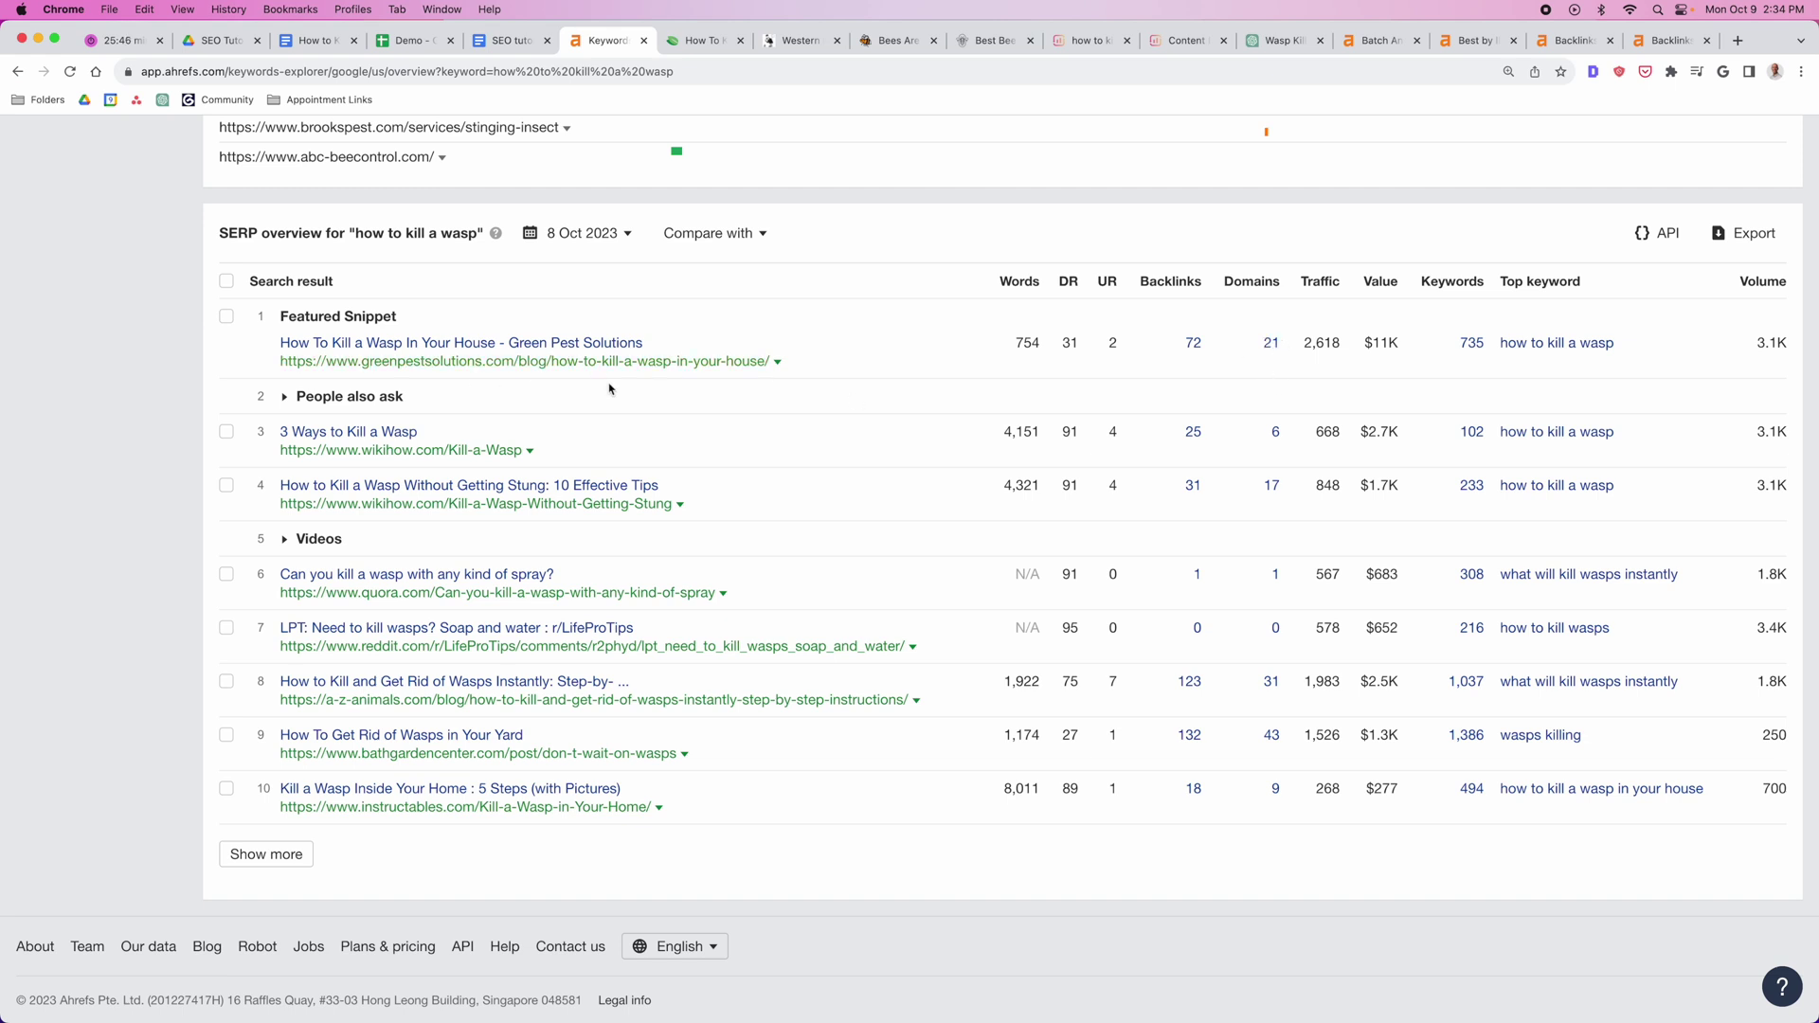
pyautogui.click(777, 363)
pyautogui.rightClick(839, 478)
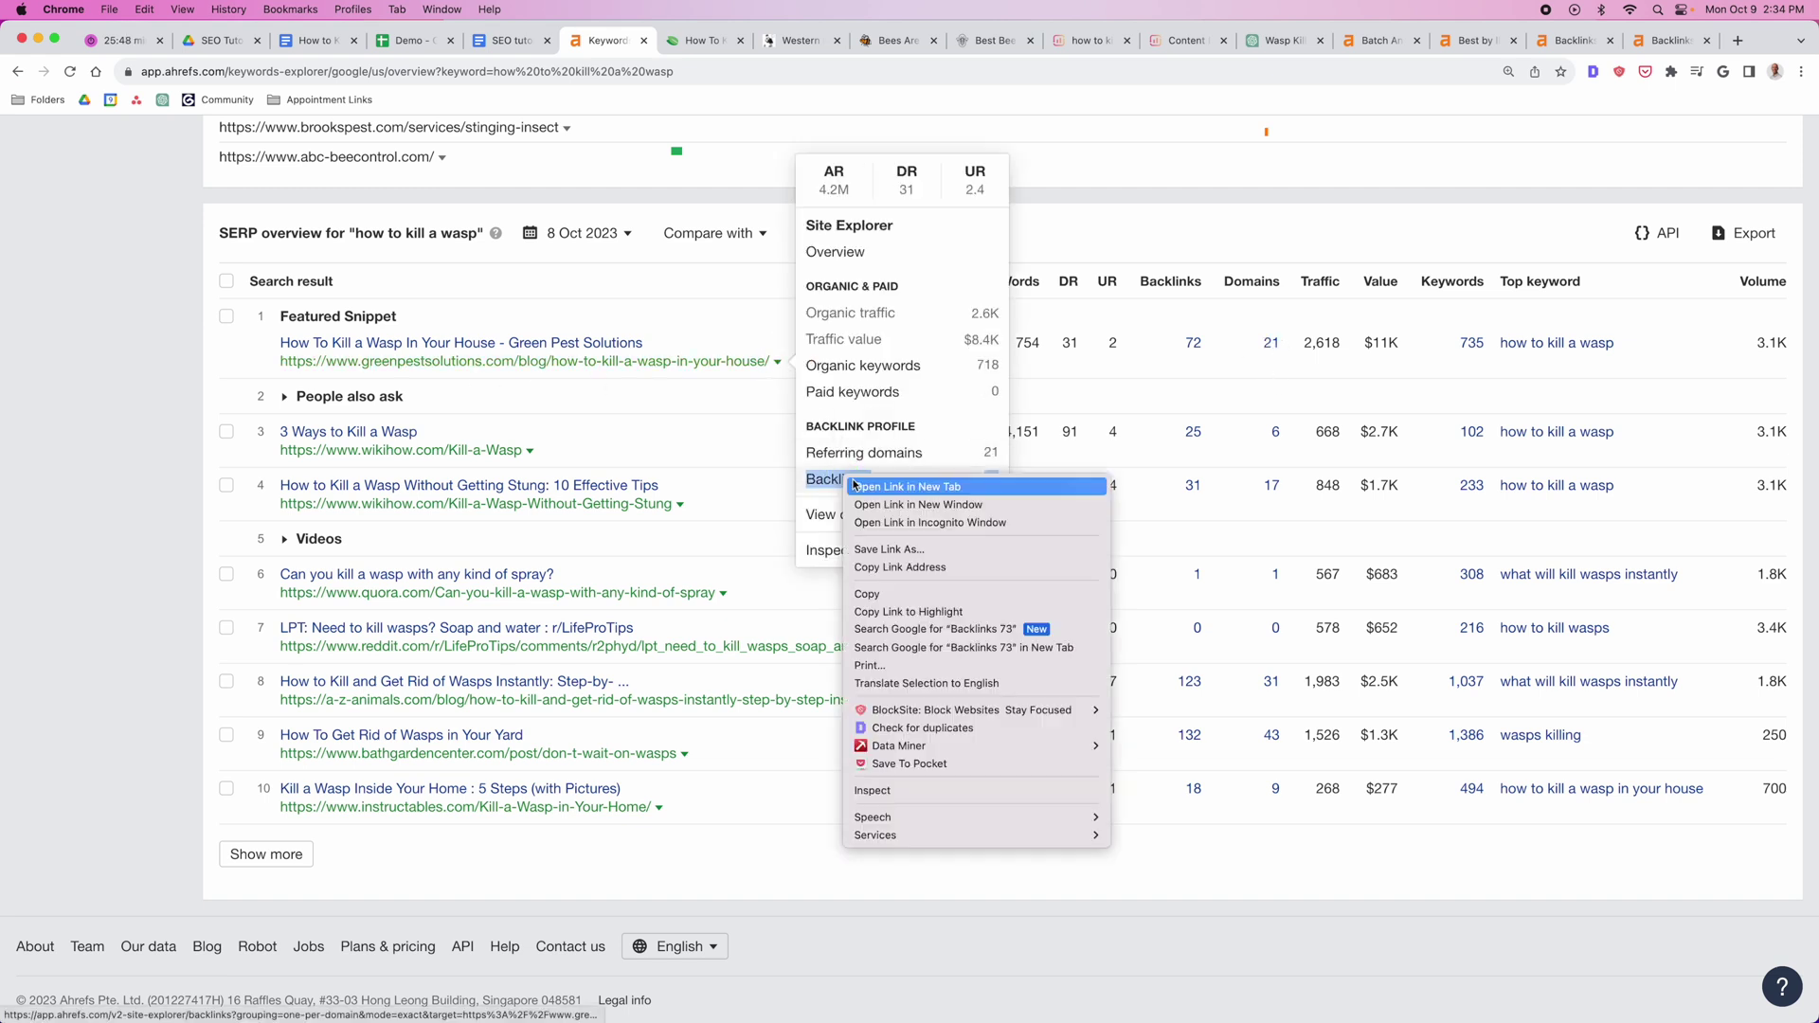
pyautogui.click(876, 485)
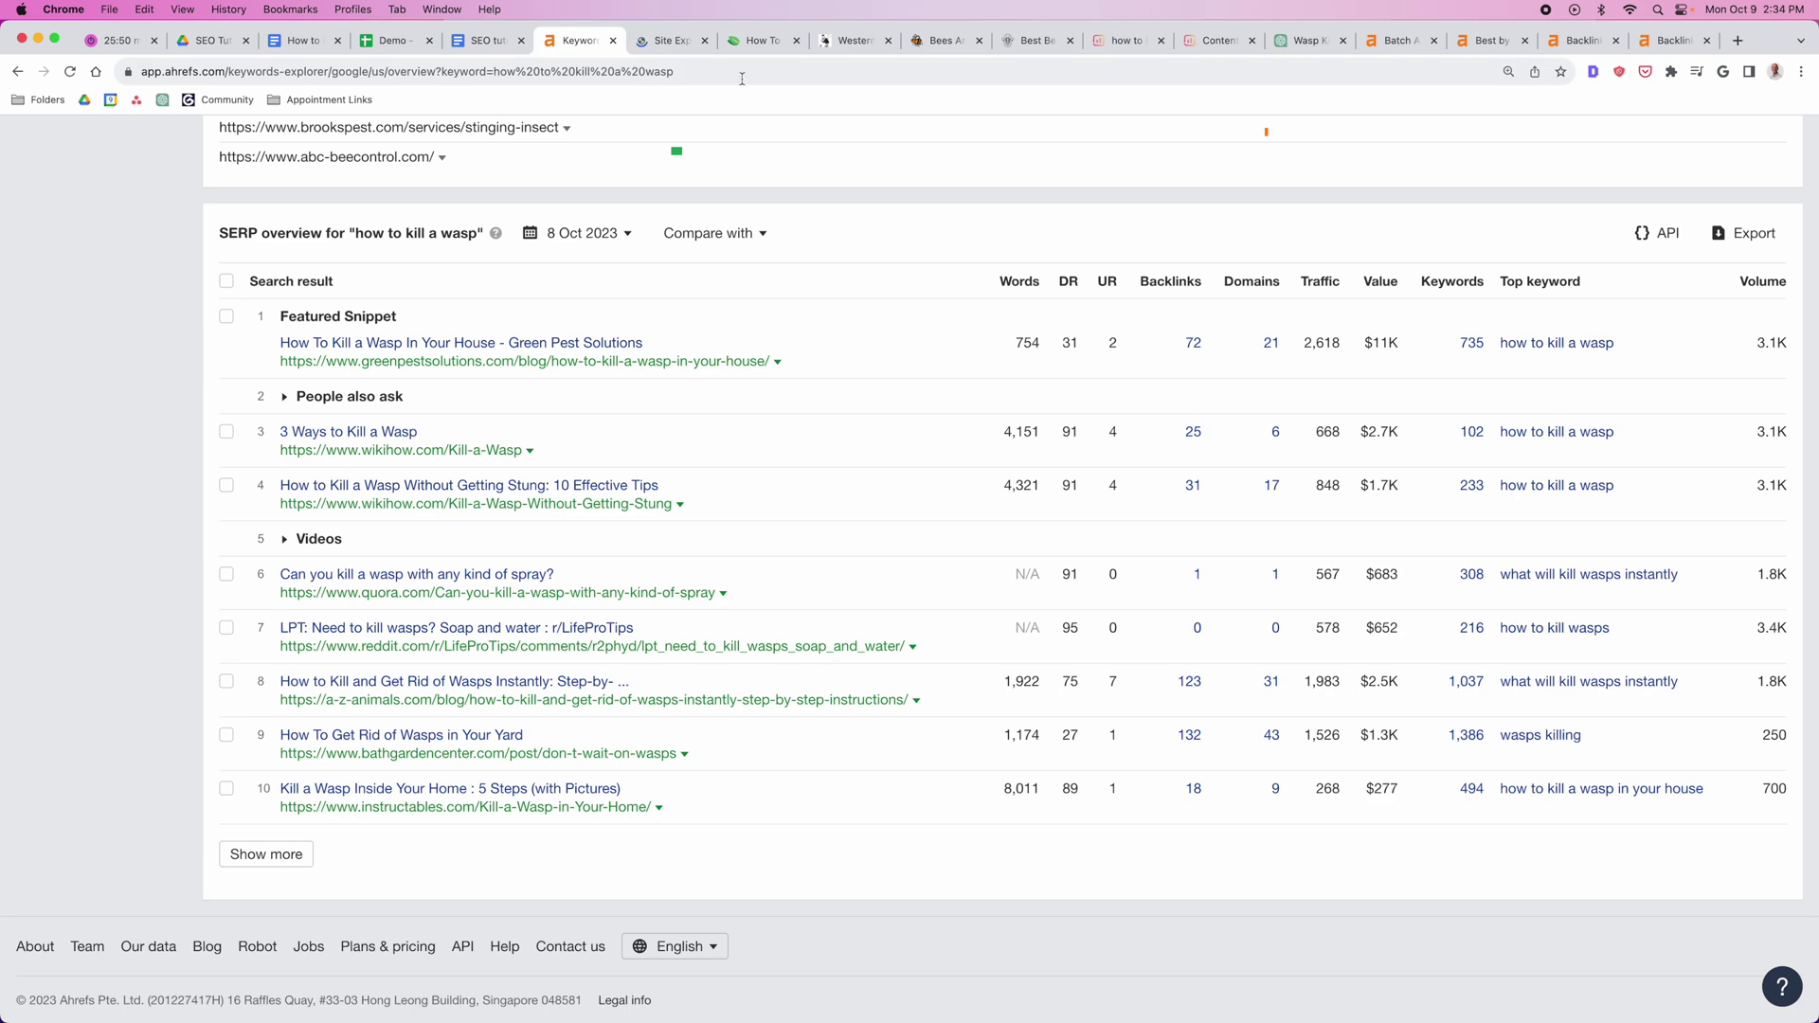
pyautogui.click(670, 39)
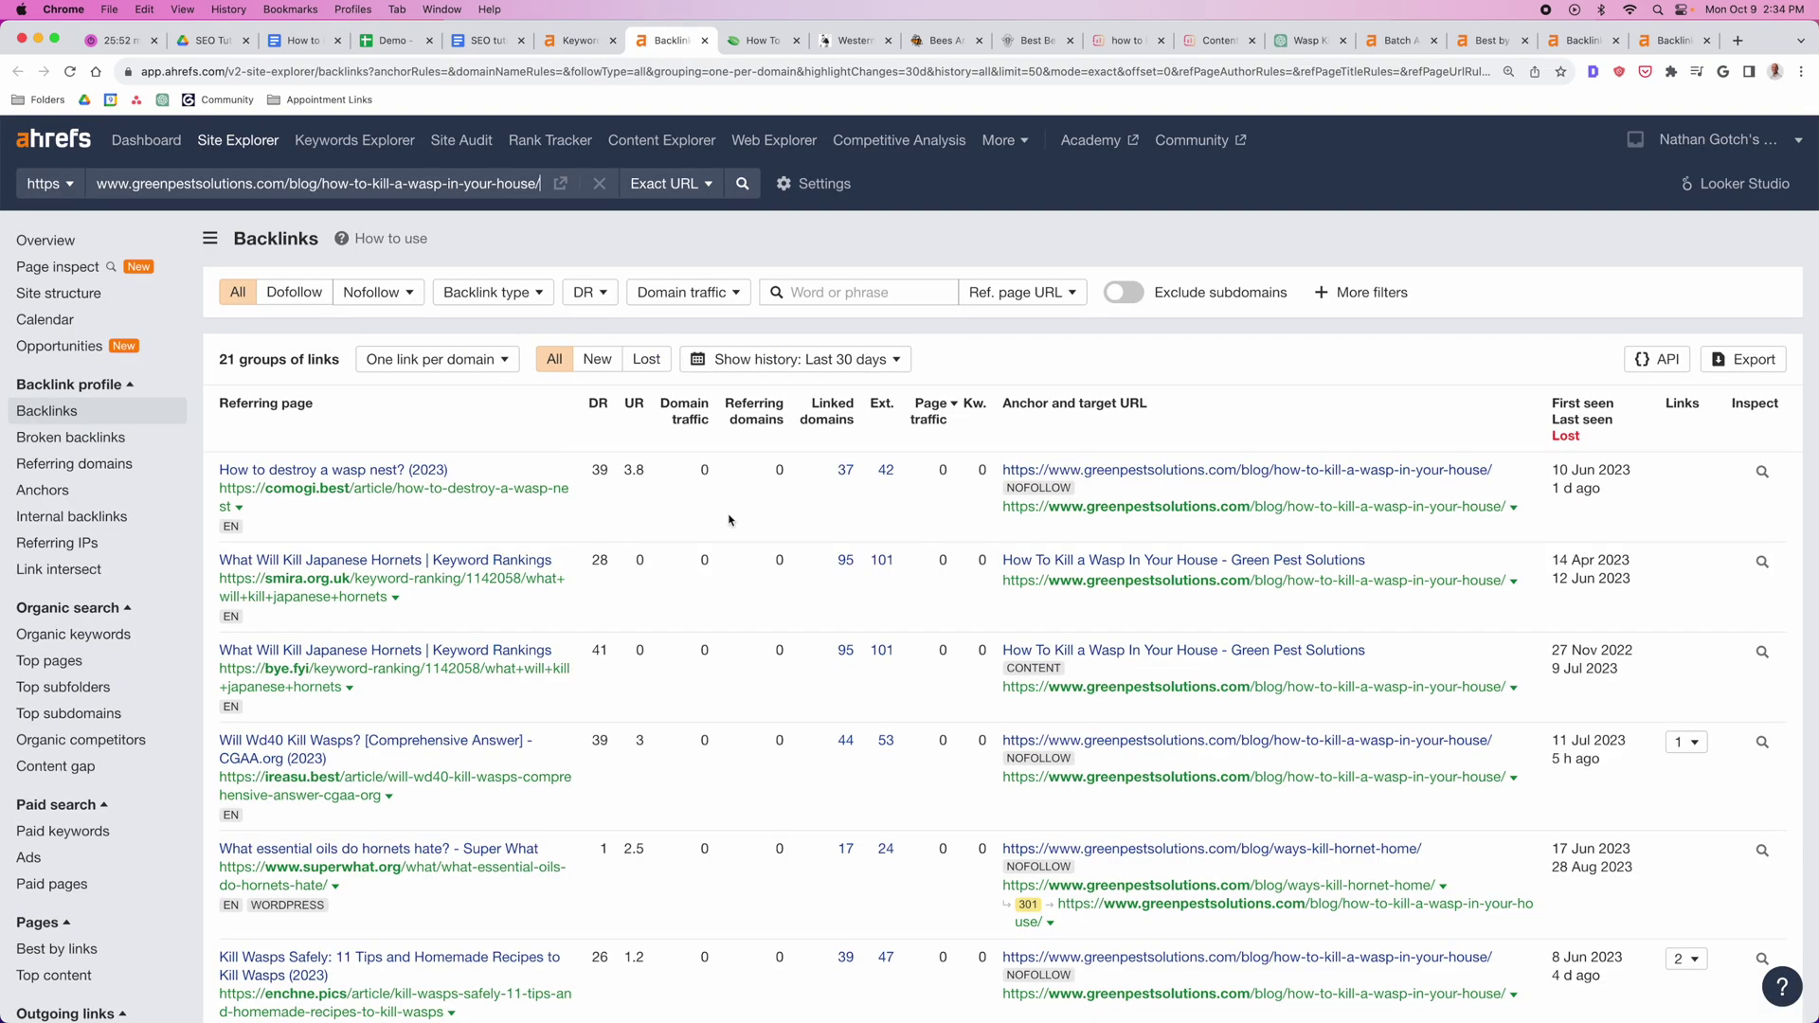
pyautogui.click(294, 292)
pyautogui.click(245, 347)
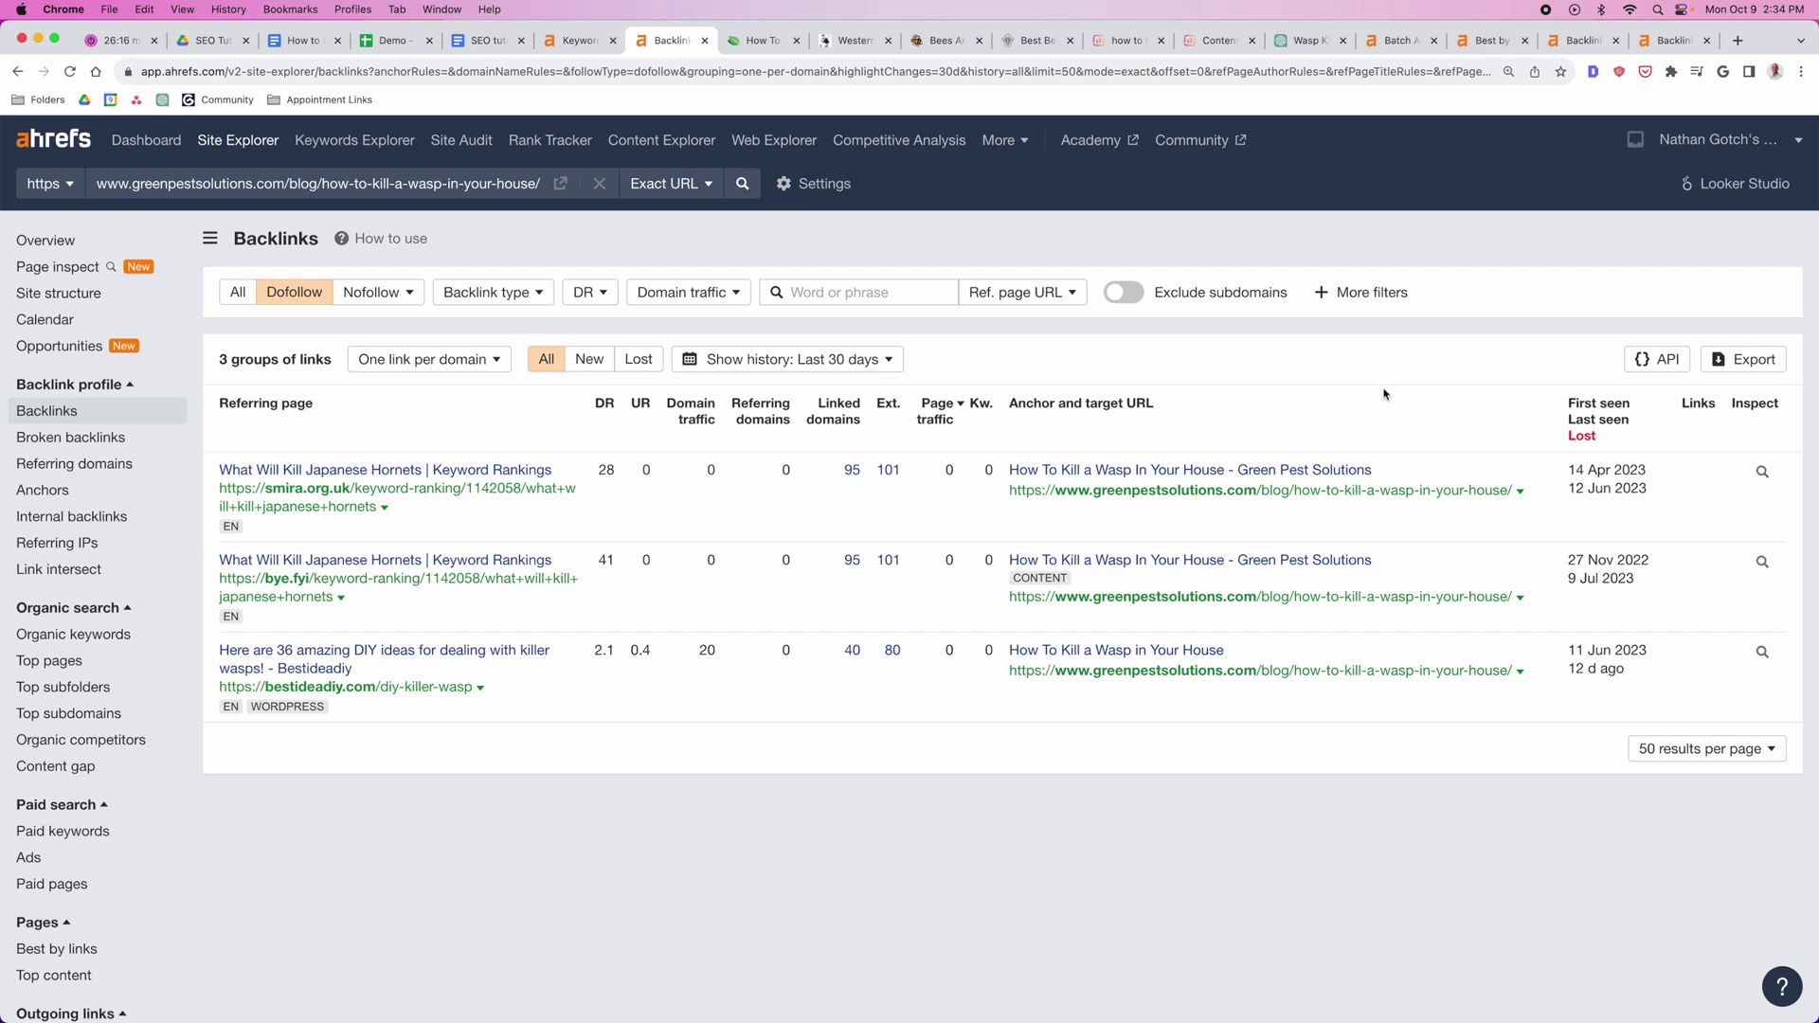
pyautogui.click(570, 40)
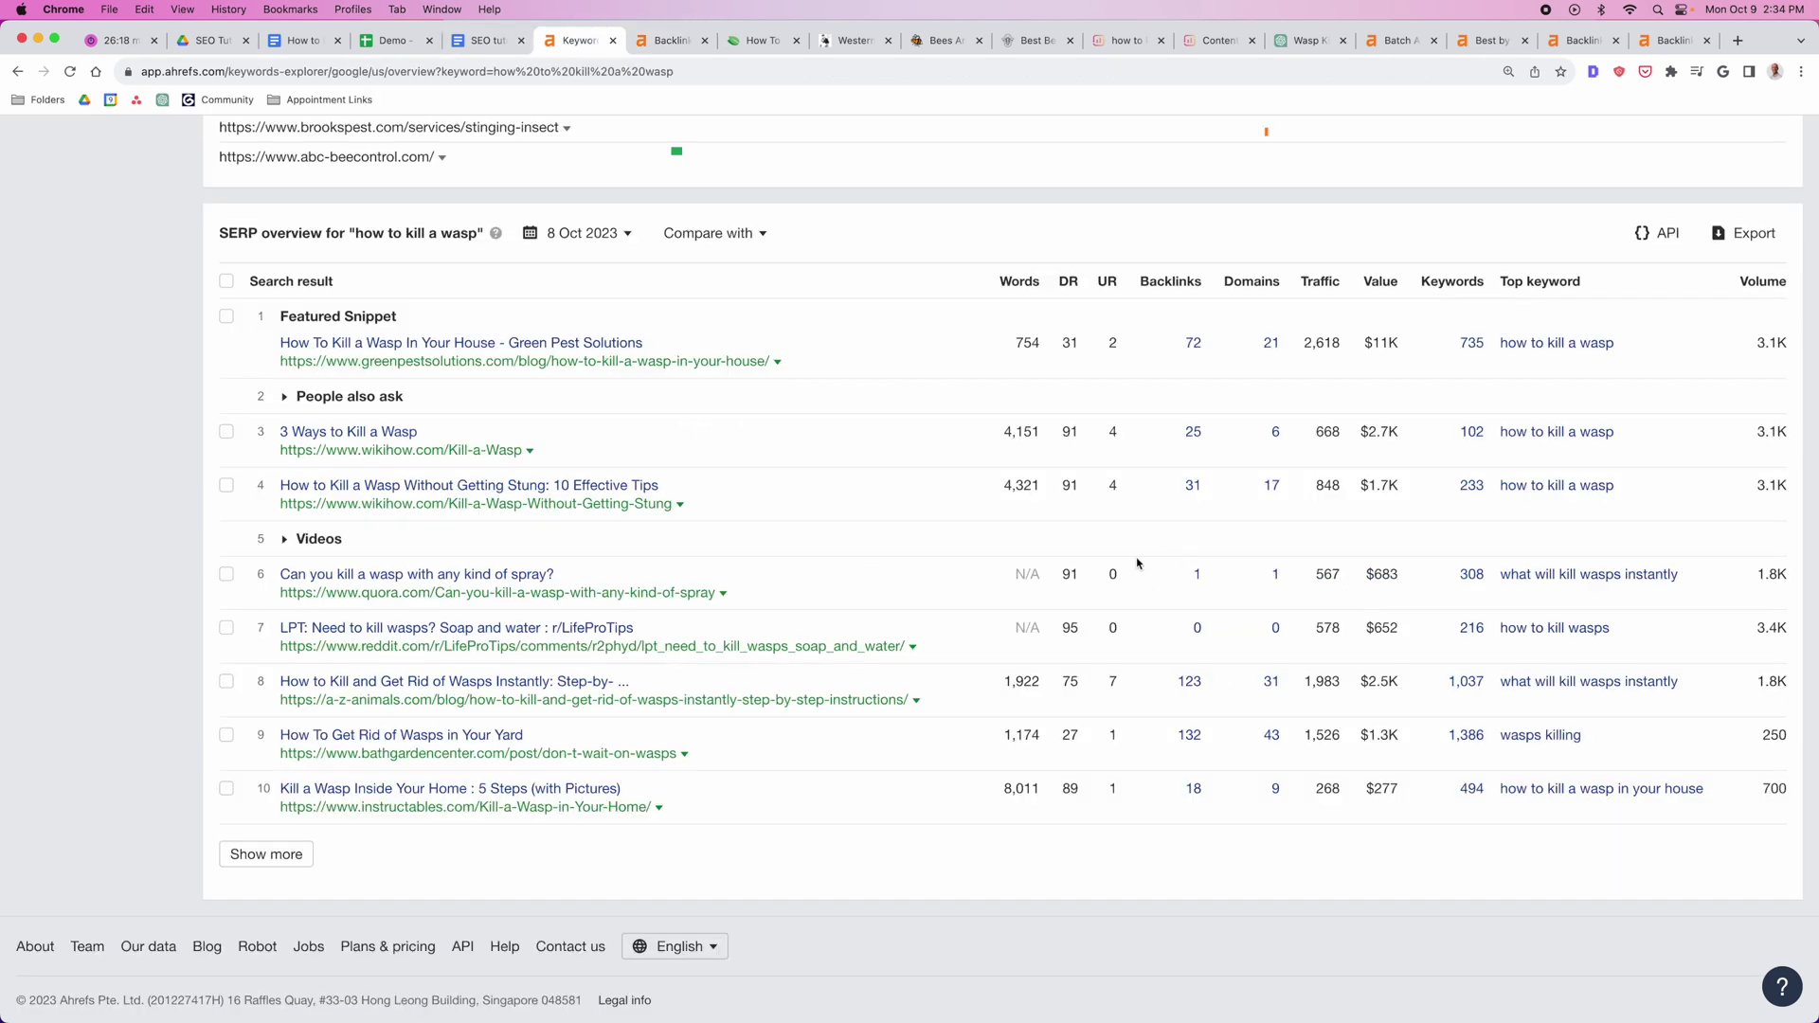
pyautogui.scroll(1, 1137, 563)
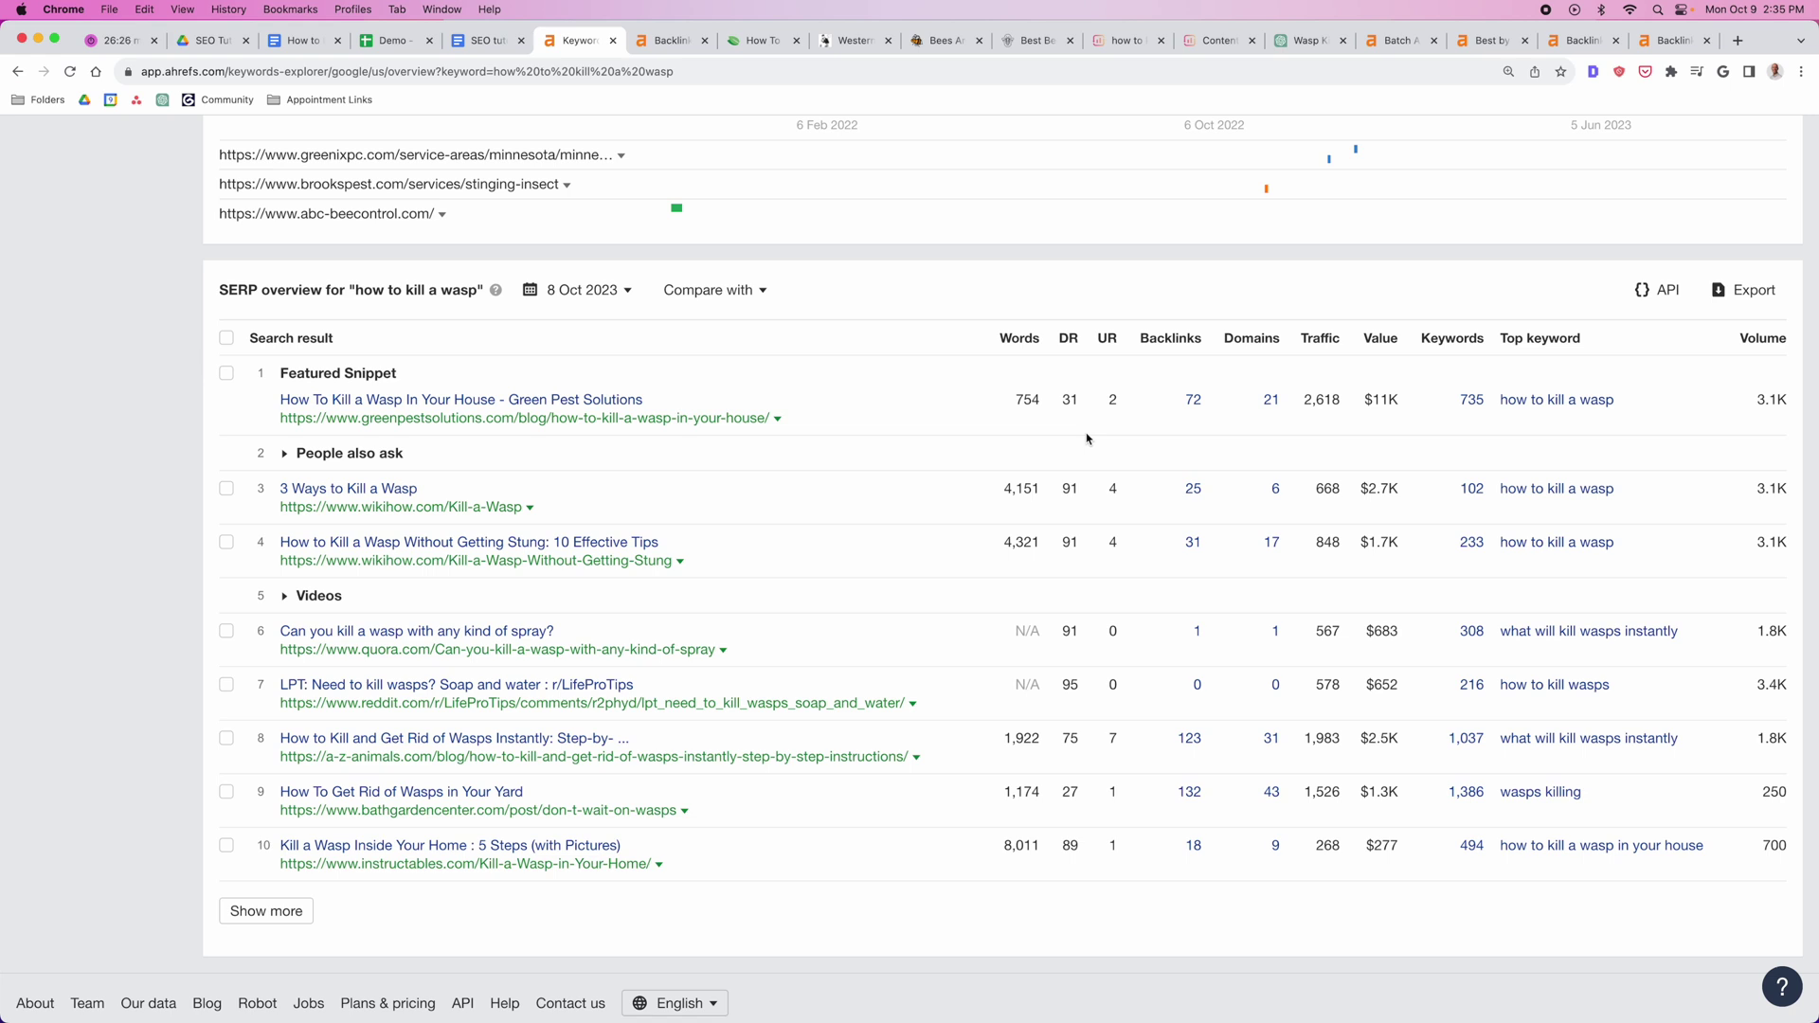
pyautogui.scroll(-1, 983, 513)
pyautogui.scroll(2, 982, 513)
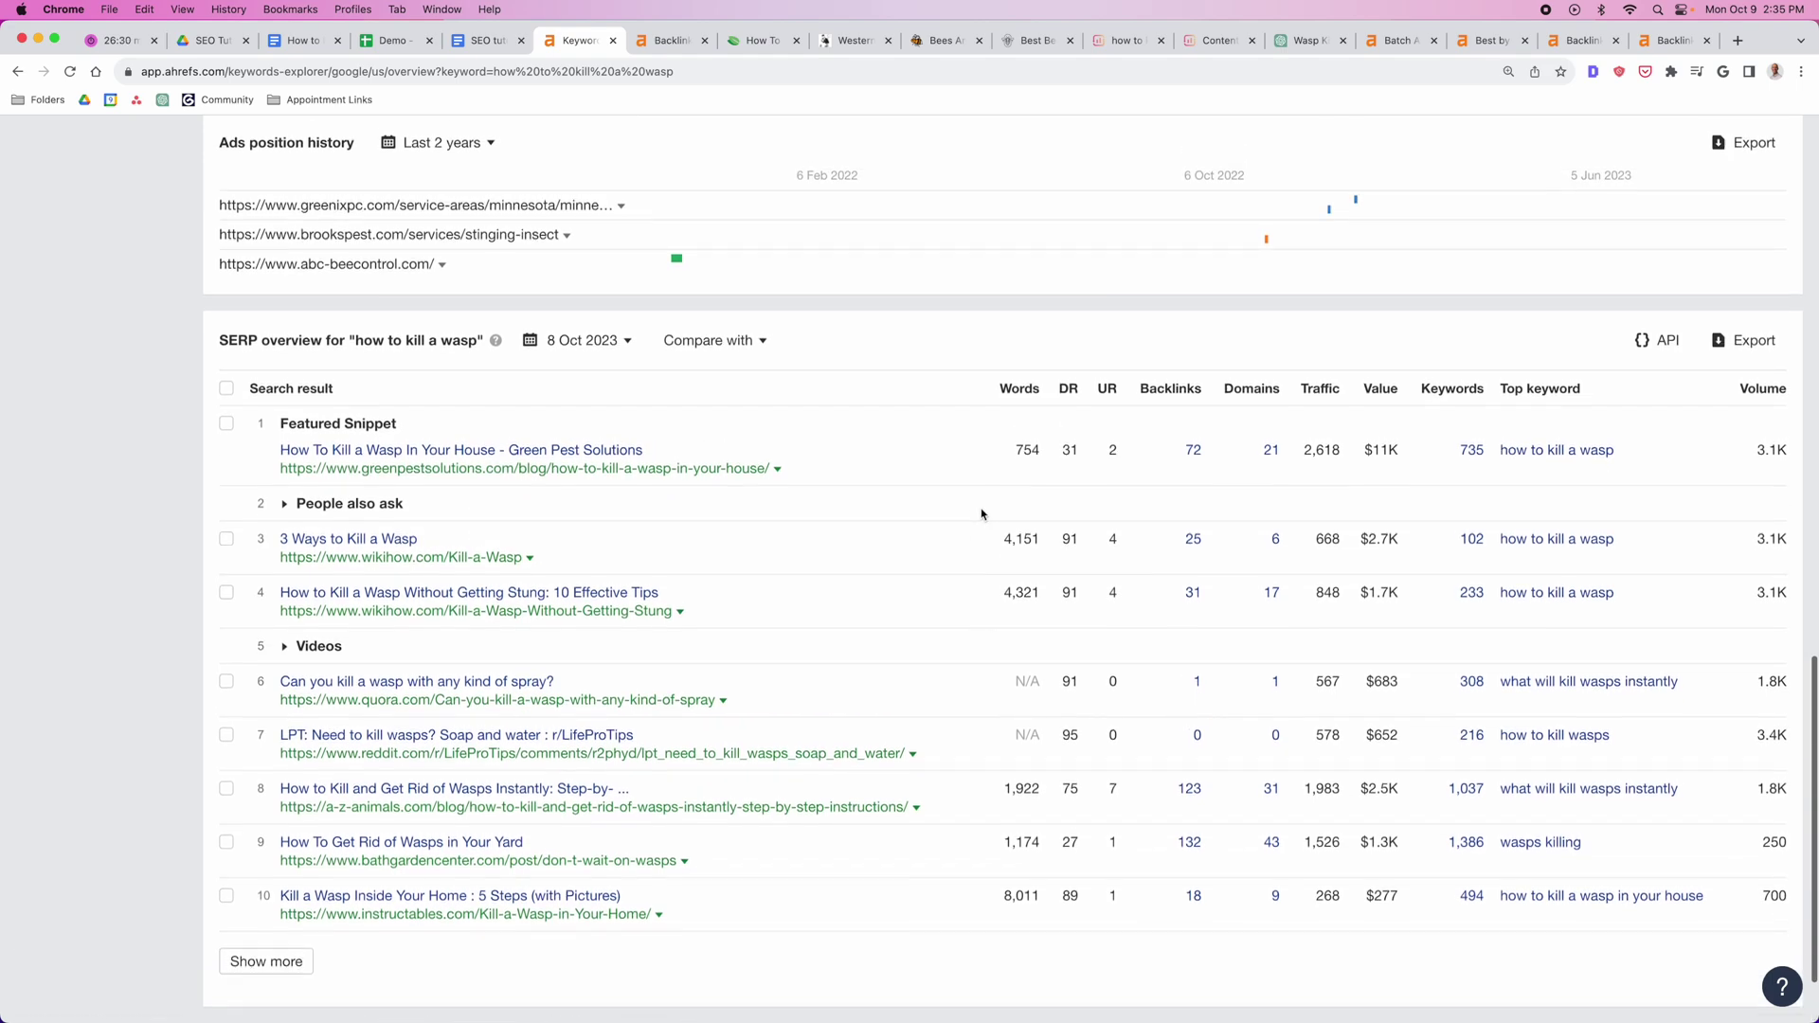
pyautogui.scroll(15, 981, 514)
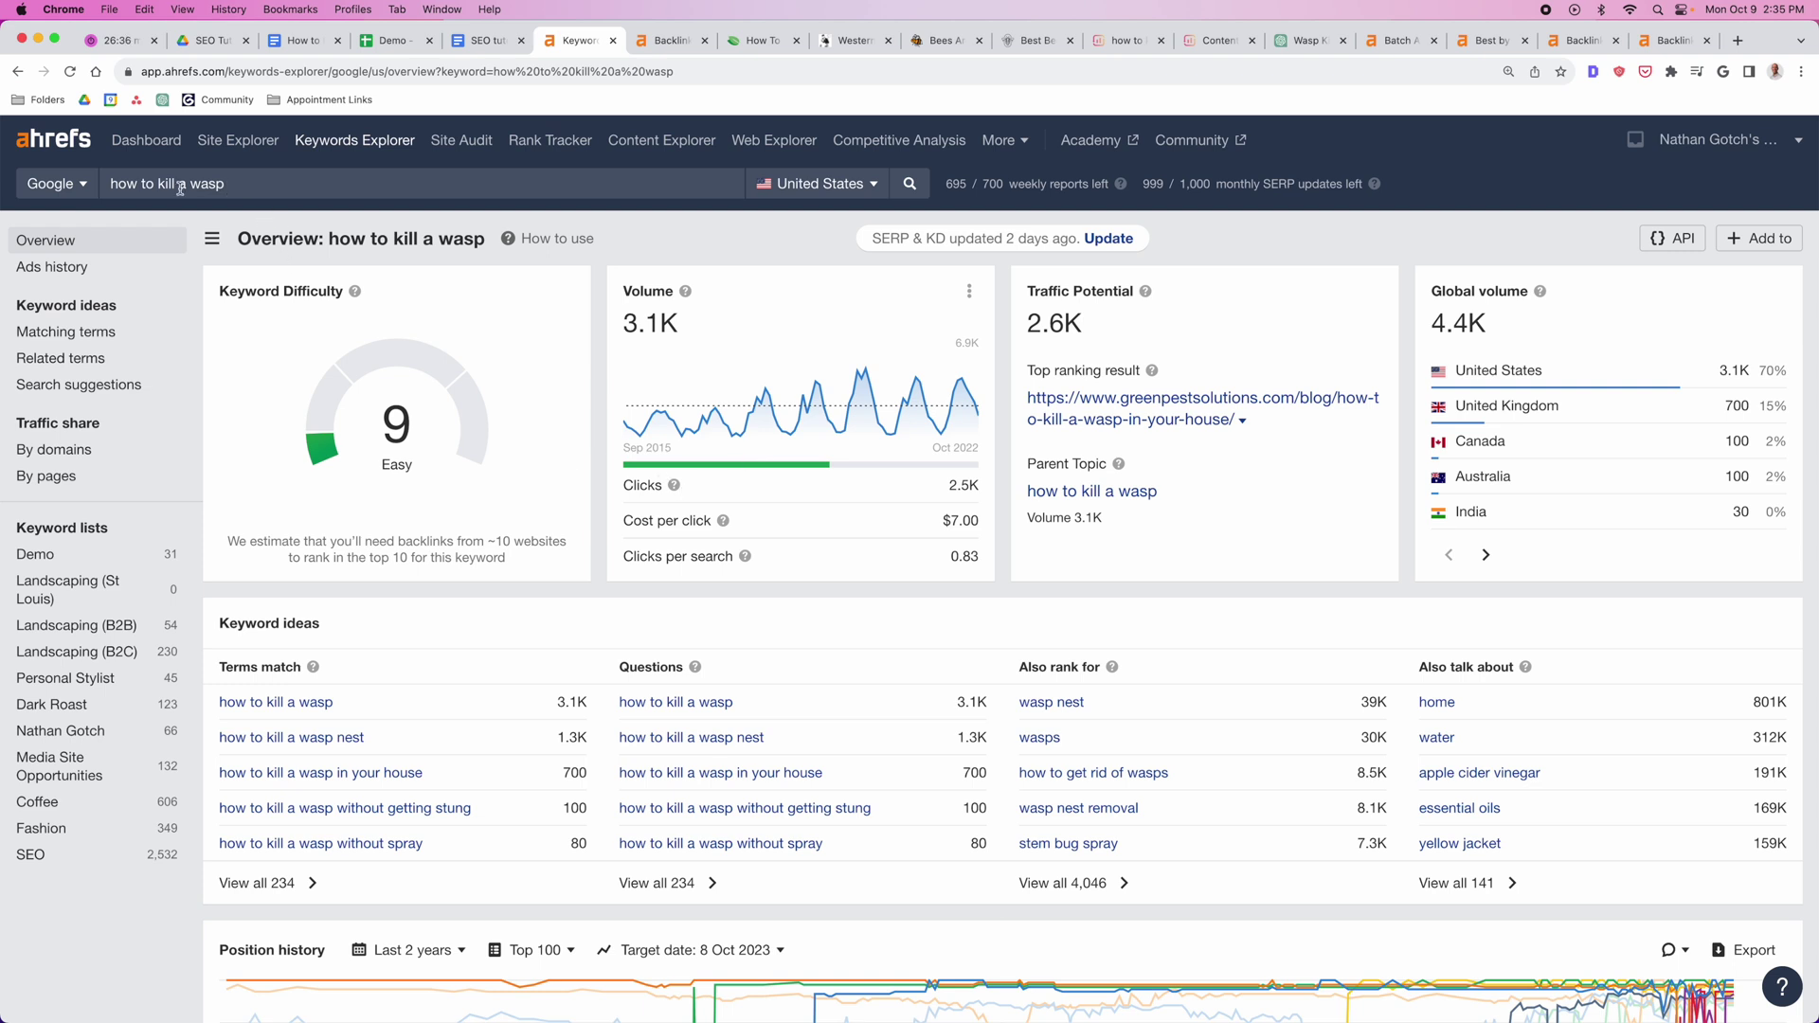
pyautogui.moveTo(190, 188); pyautogui.dragTo(99, 184)
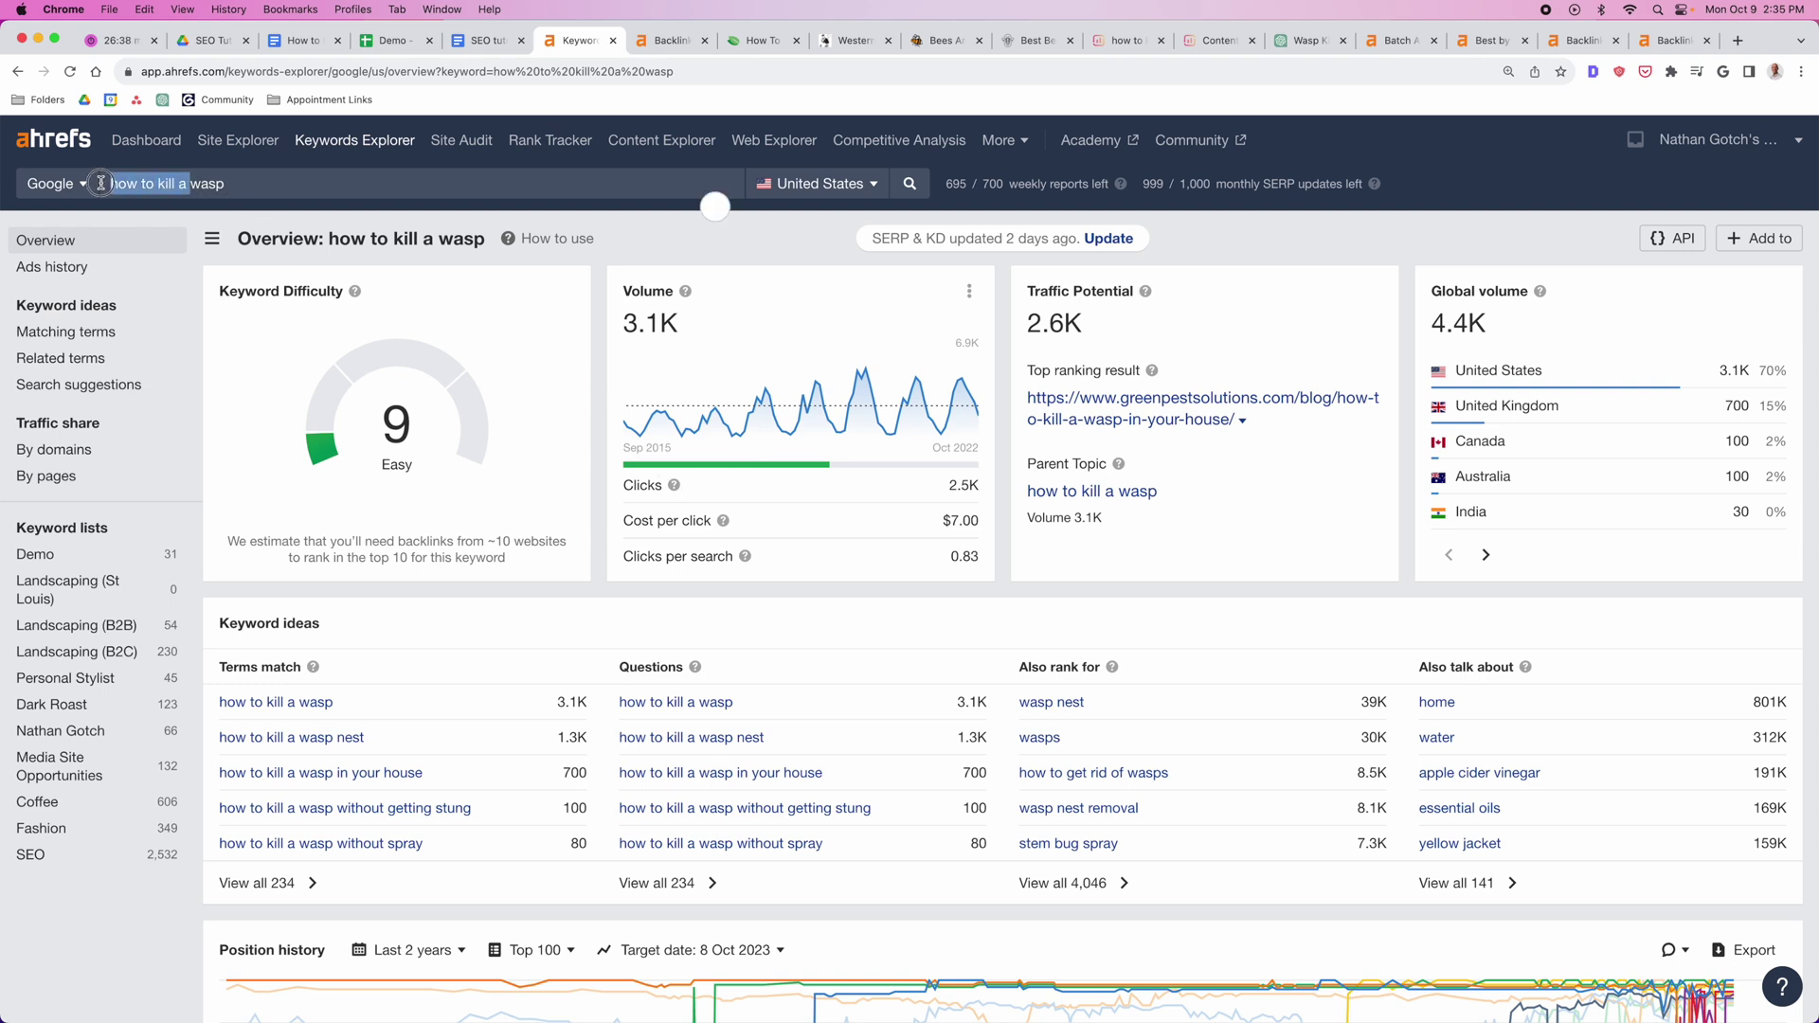
pyautogui.press('BackSpace')
pyautogui.press('Return')
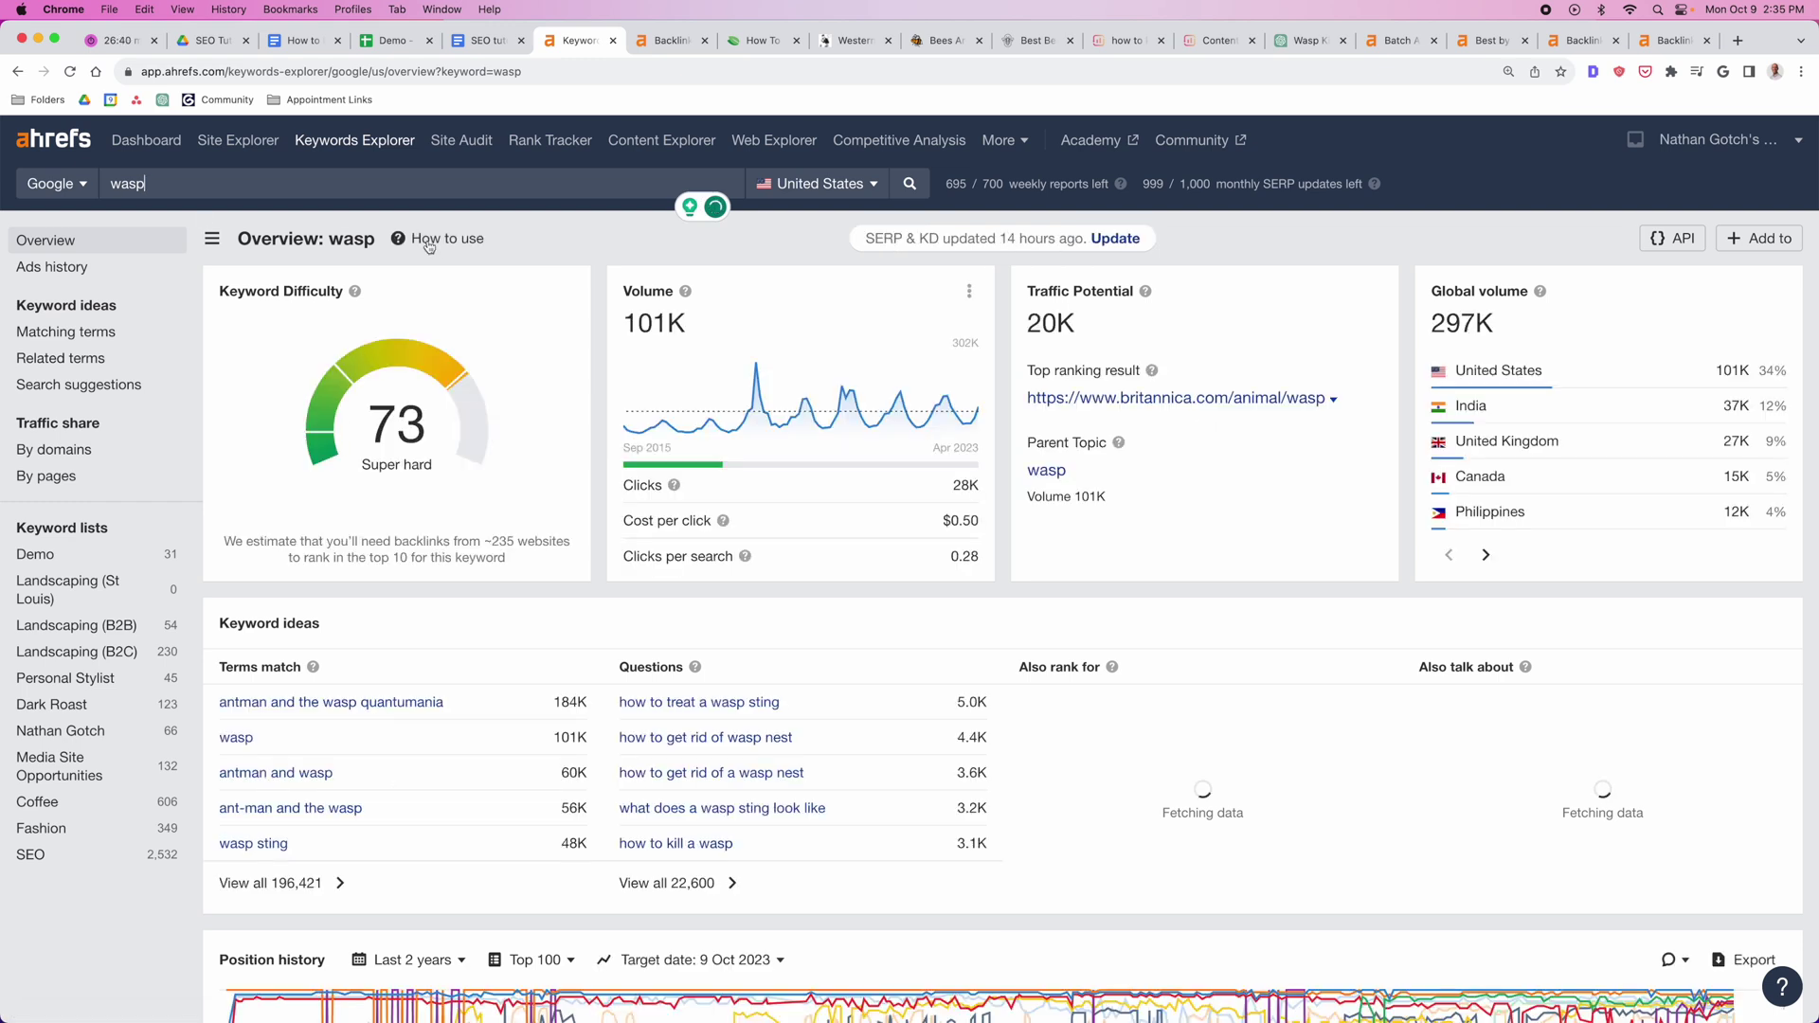
pyautogui.click(80, 457)
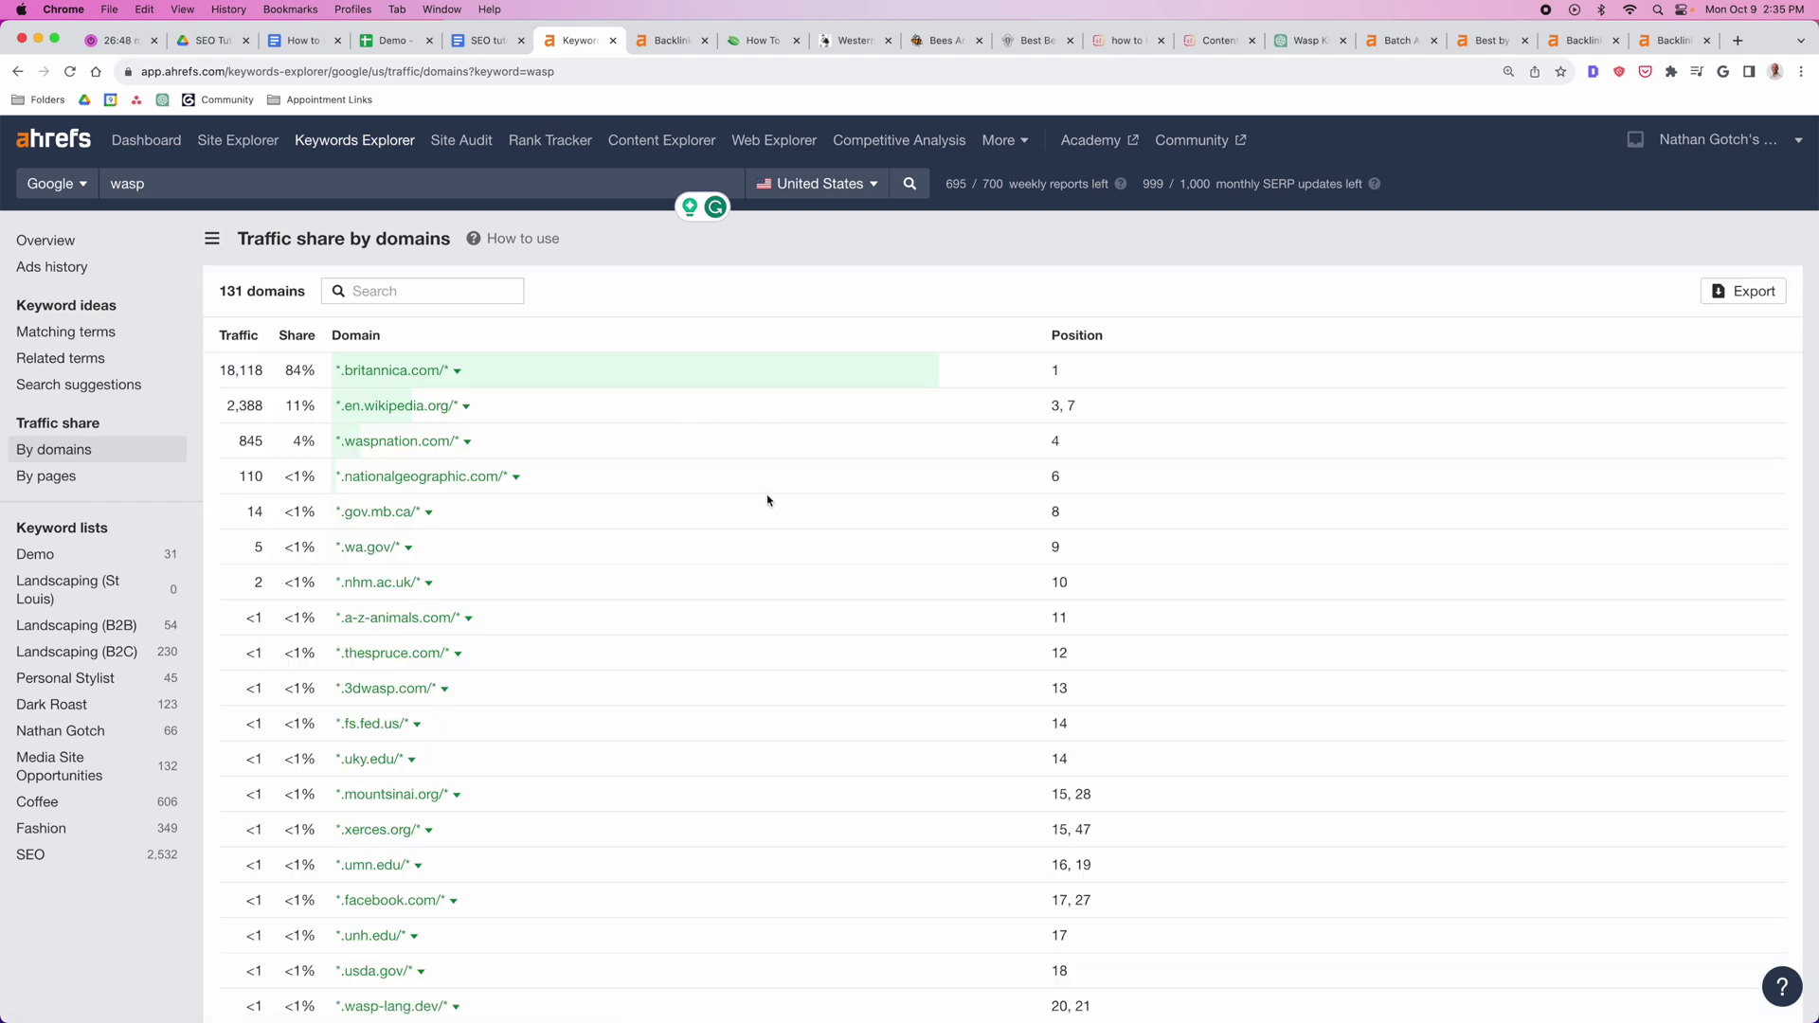
pyautogui.scroll(-1, 769, 502)
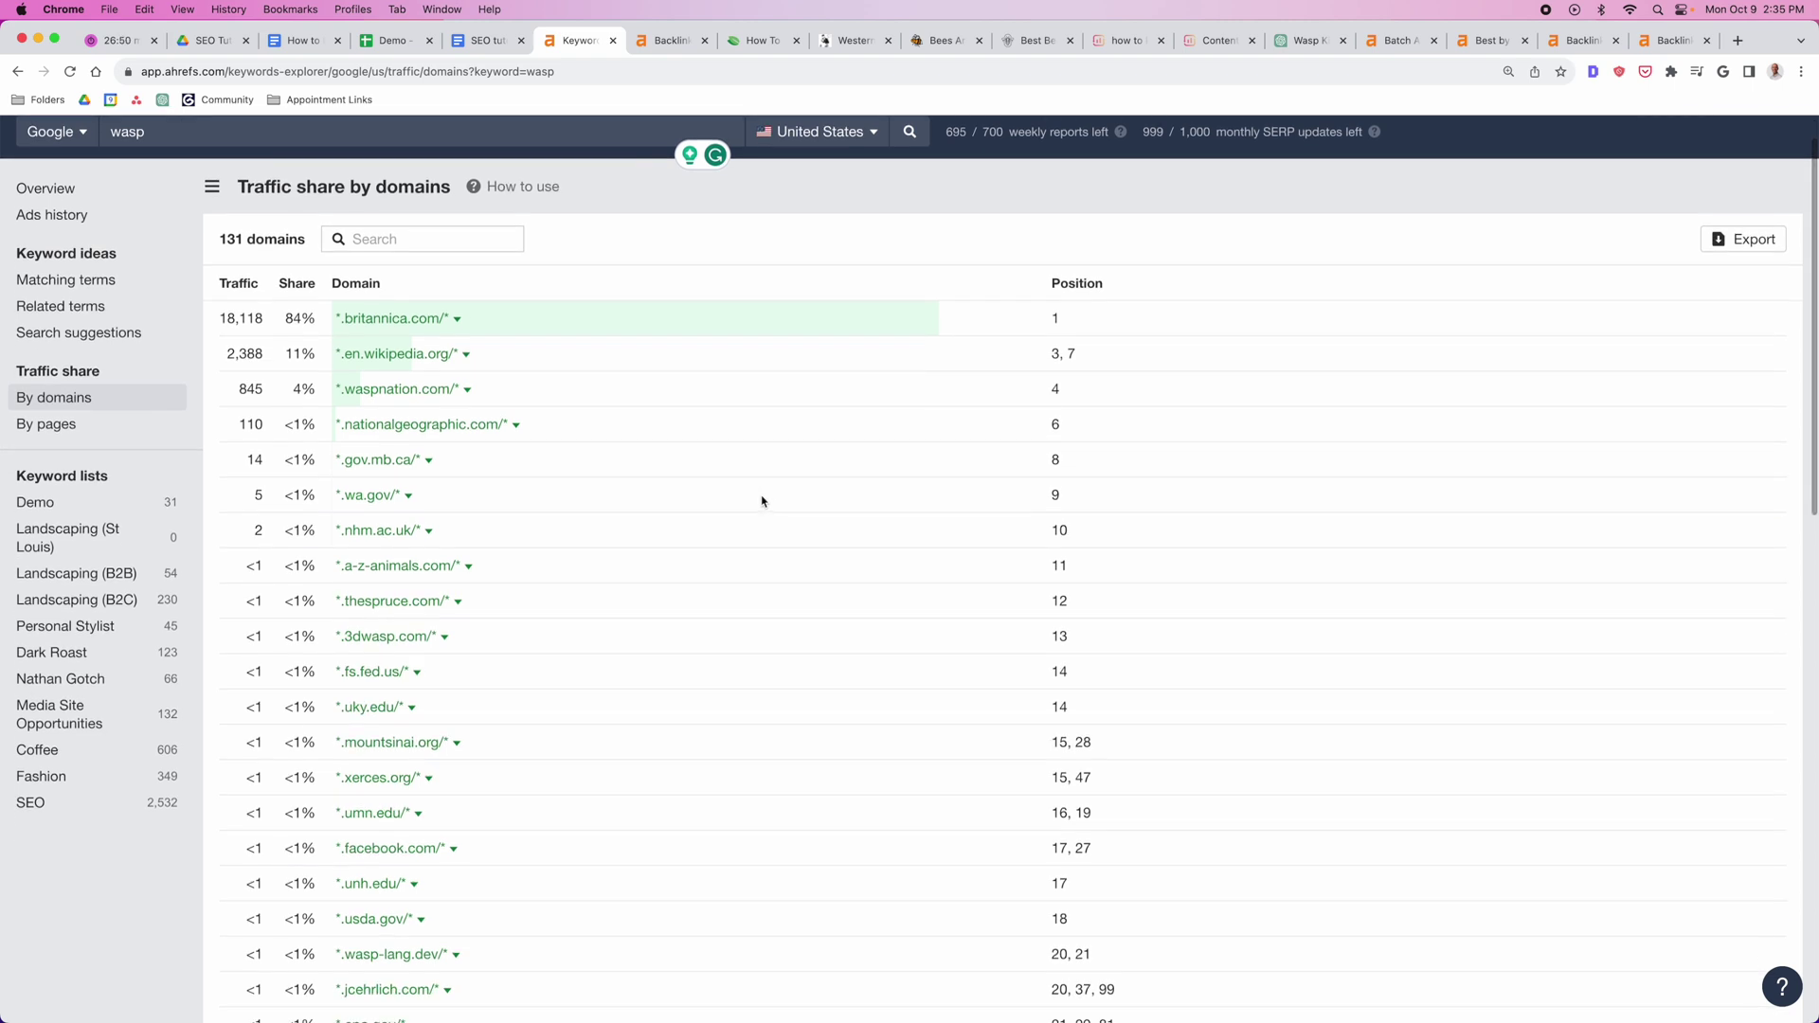
pyautogui.scroll(-2, 664, 433)
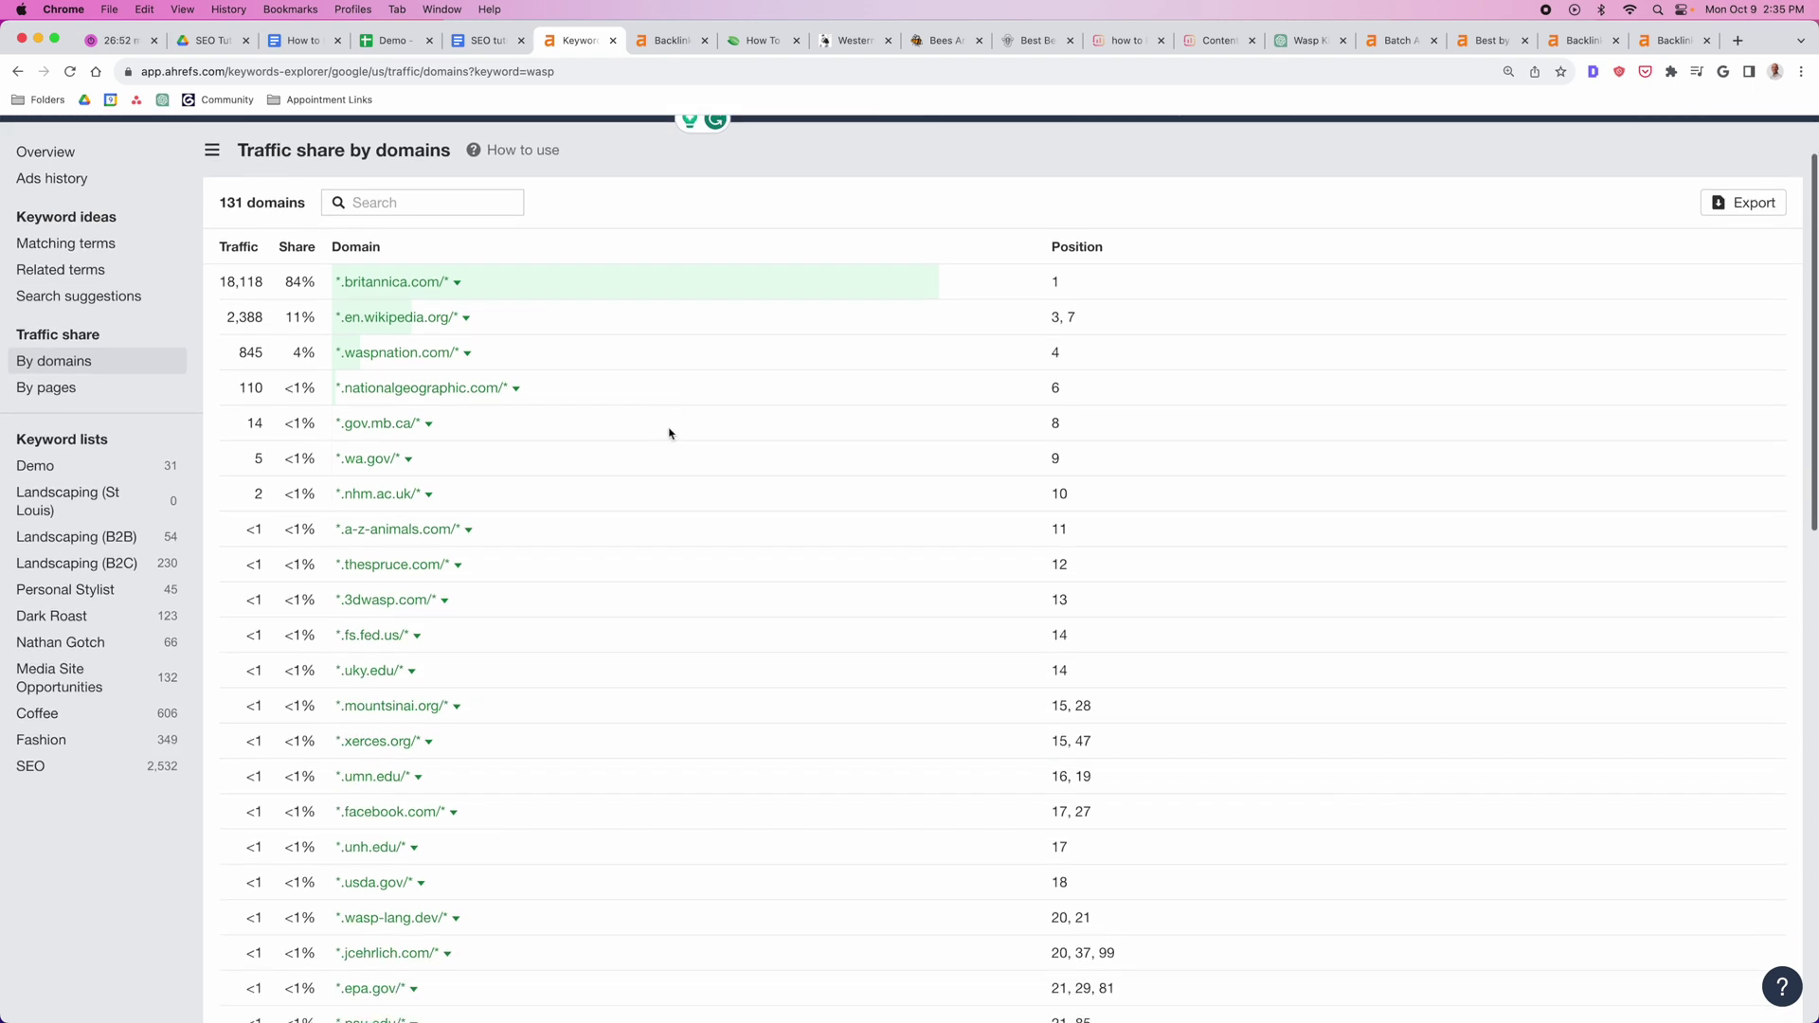
pyautogui.scroll(-1, 673, 427)
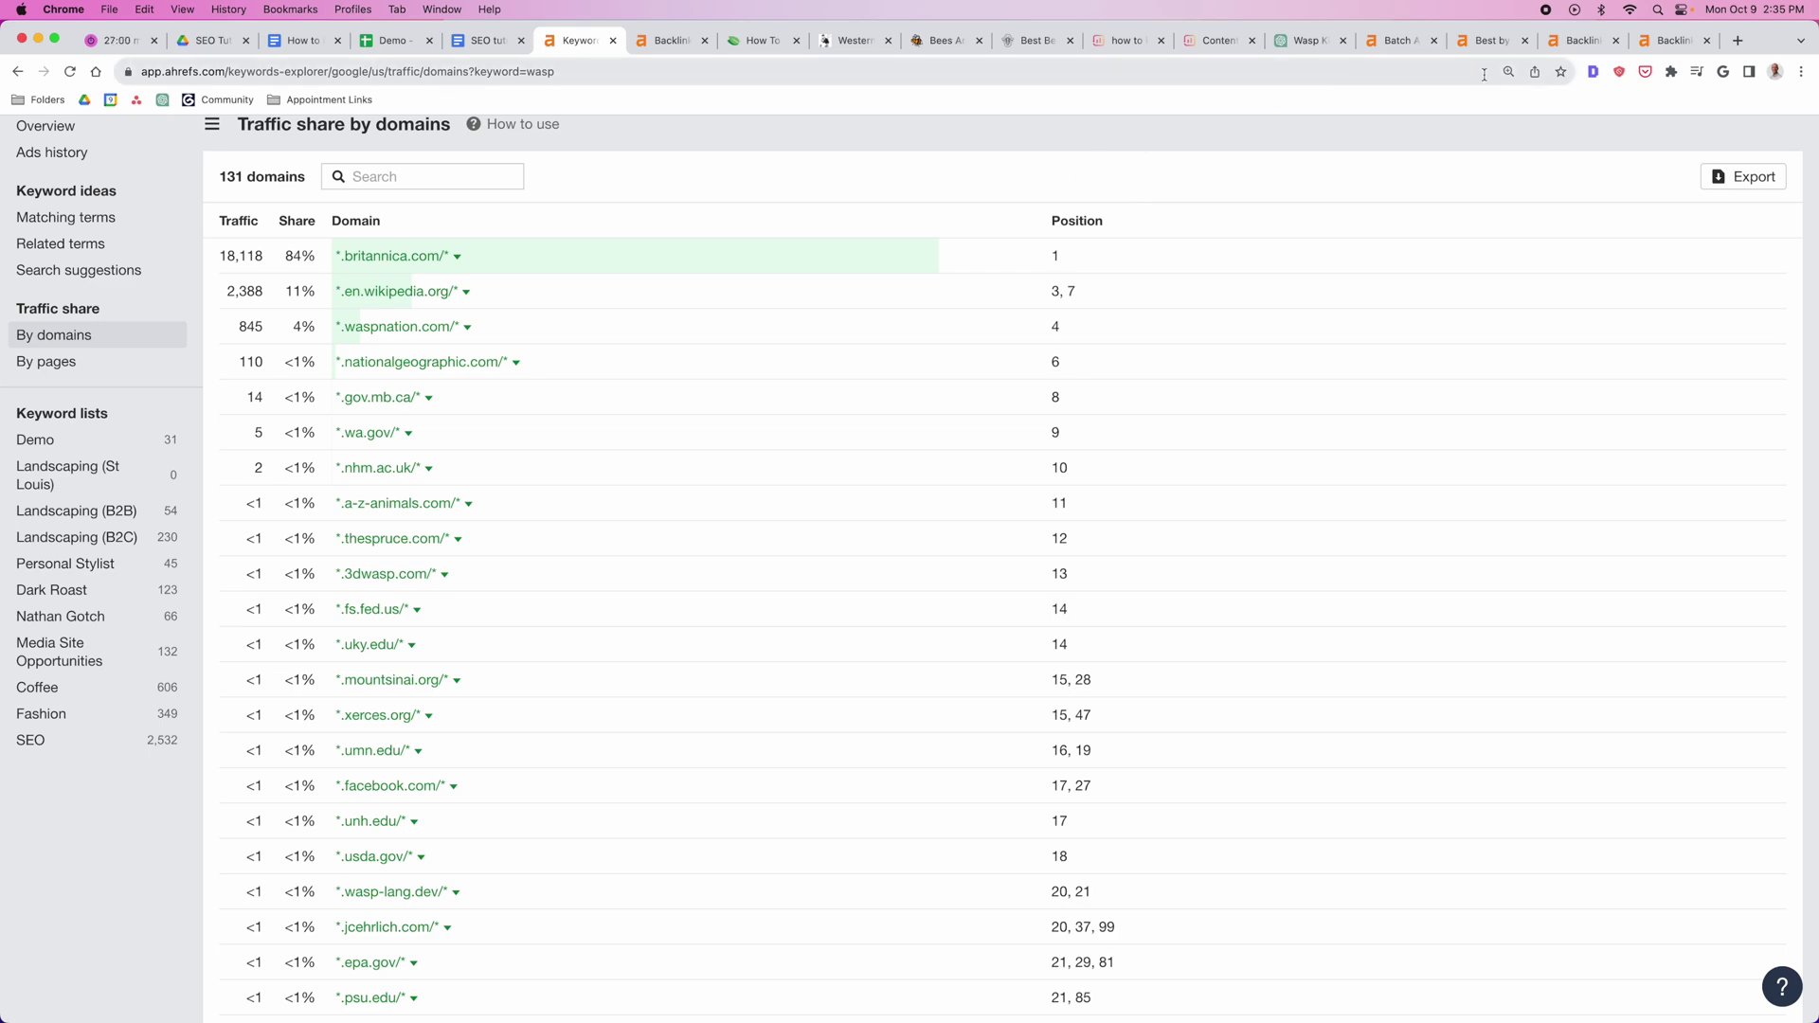
pyautogui.click(1488, 39)
# Step: Check the bug, pest and wasp Target URL rules, then scan Wikipedia's best-by-links pages led by Budapest
pyautogui.scroll(15, 815, 417)
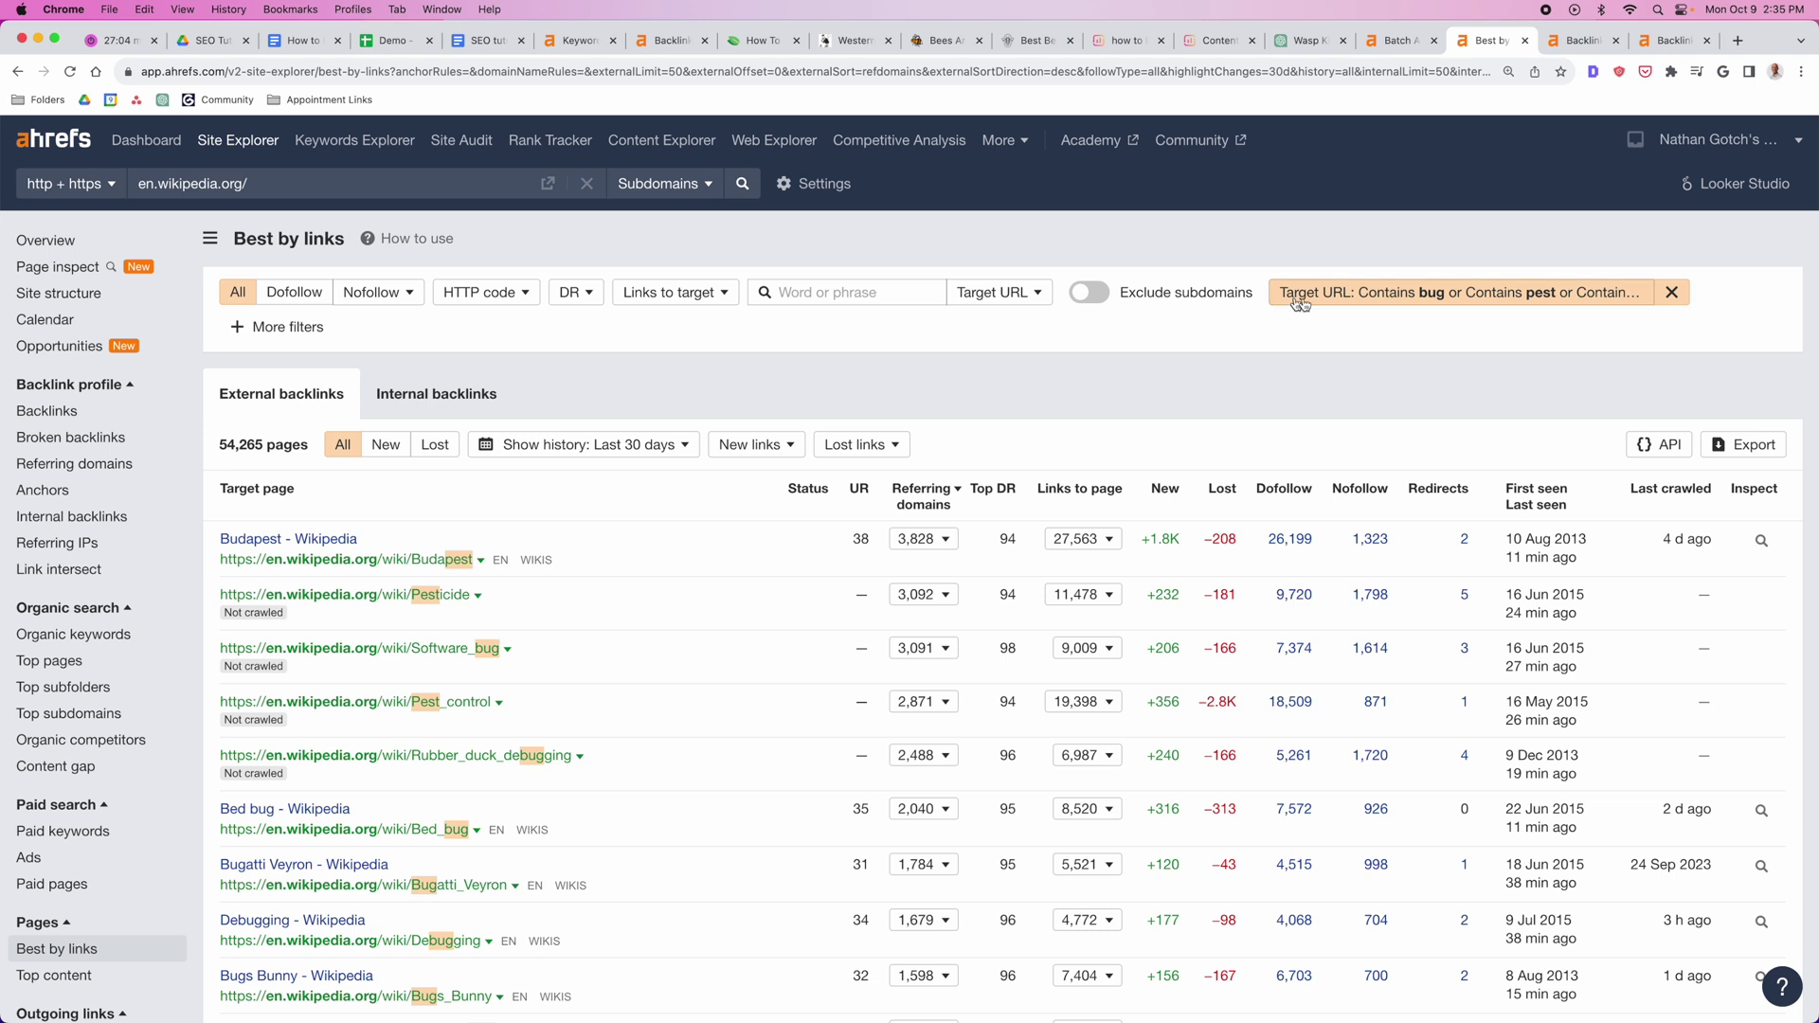
pyautogui.click(1300, 301)
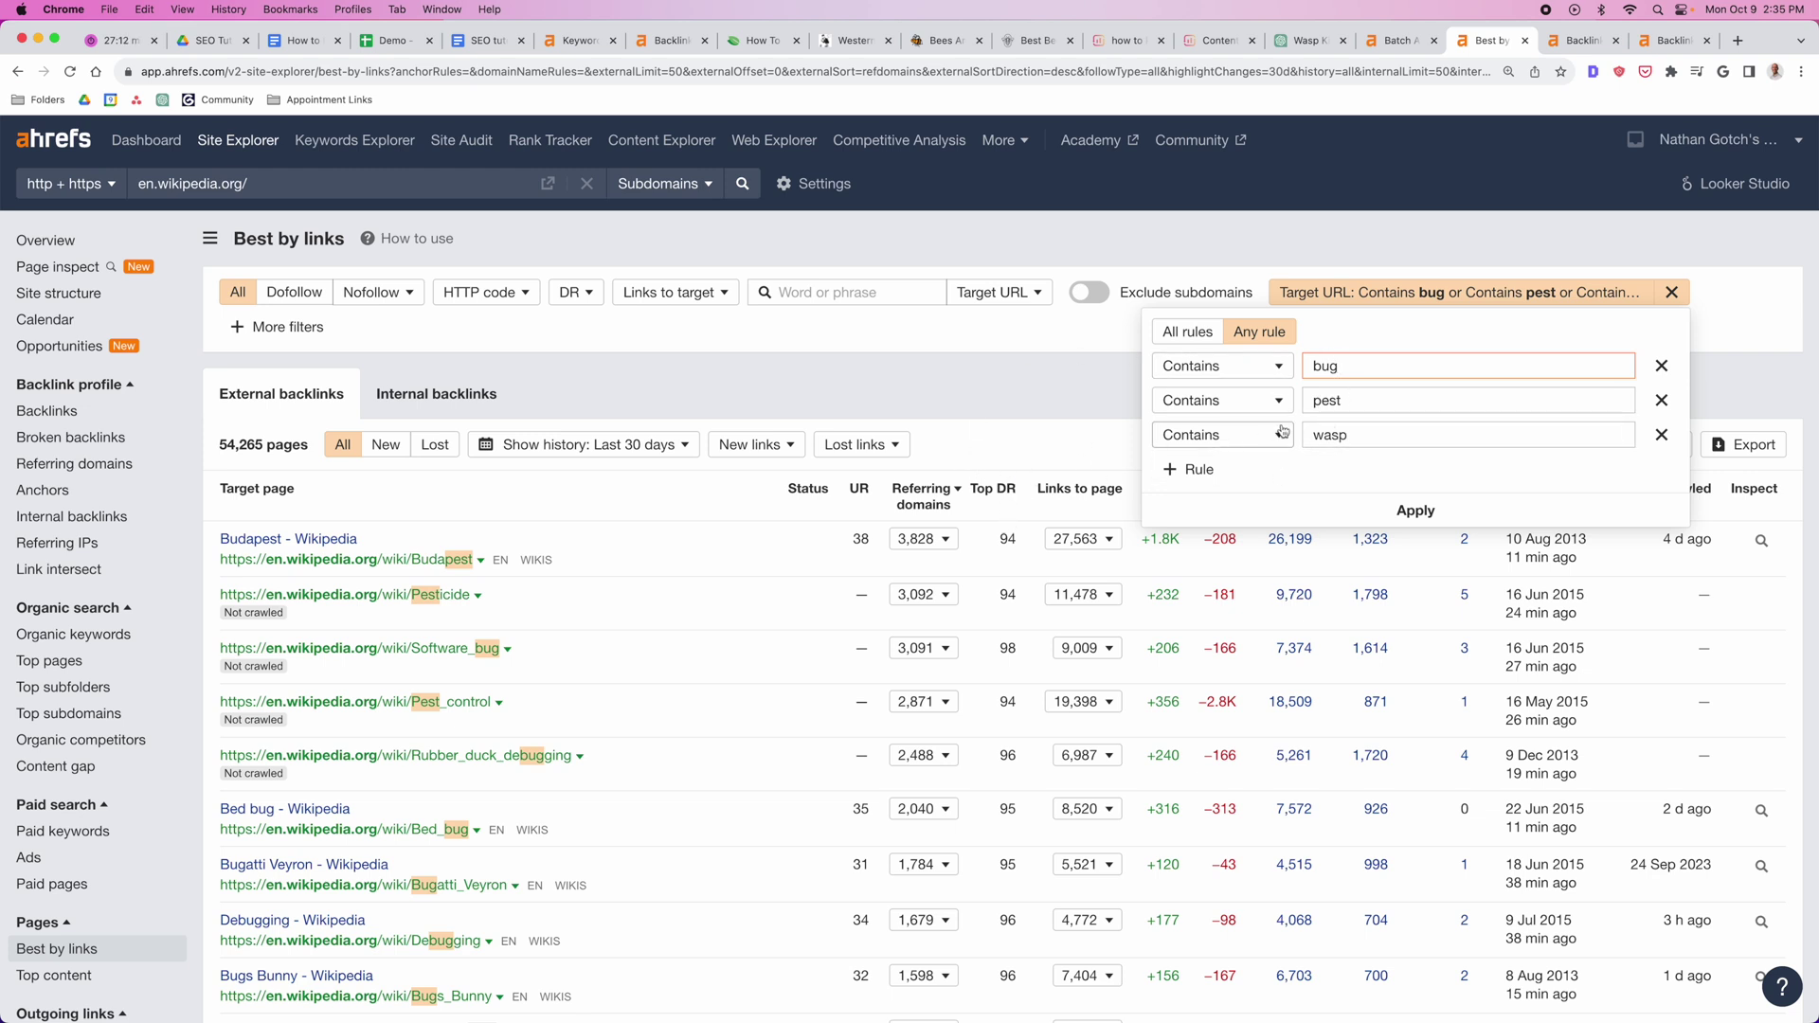
pyautogui.click(1050, 393)
pyautogui.scroll(-2, 779, 558)
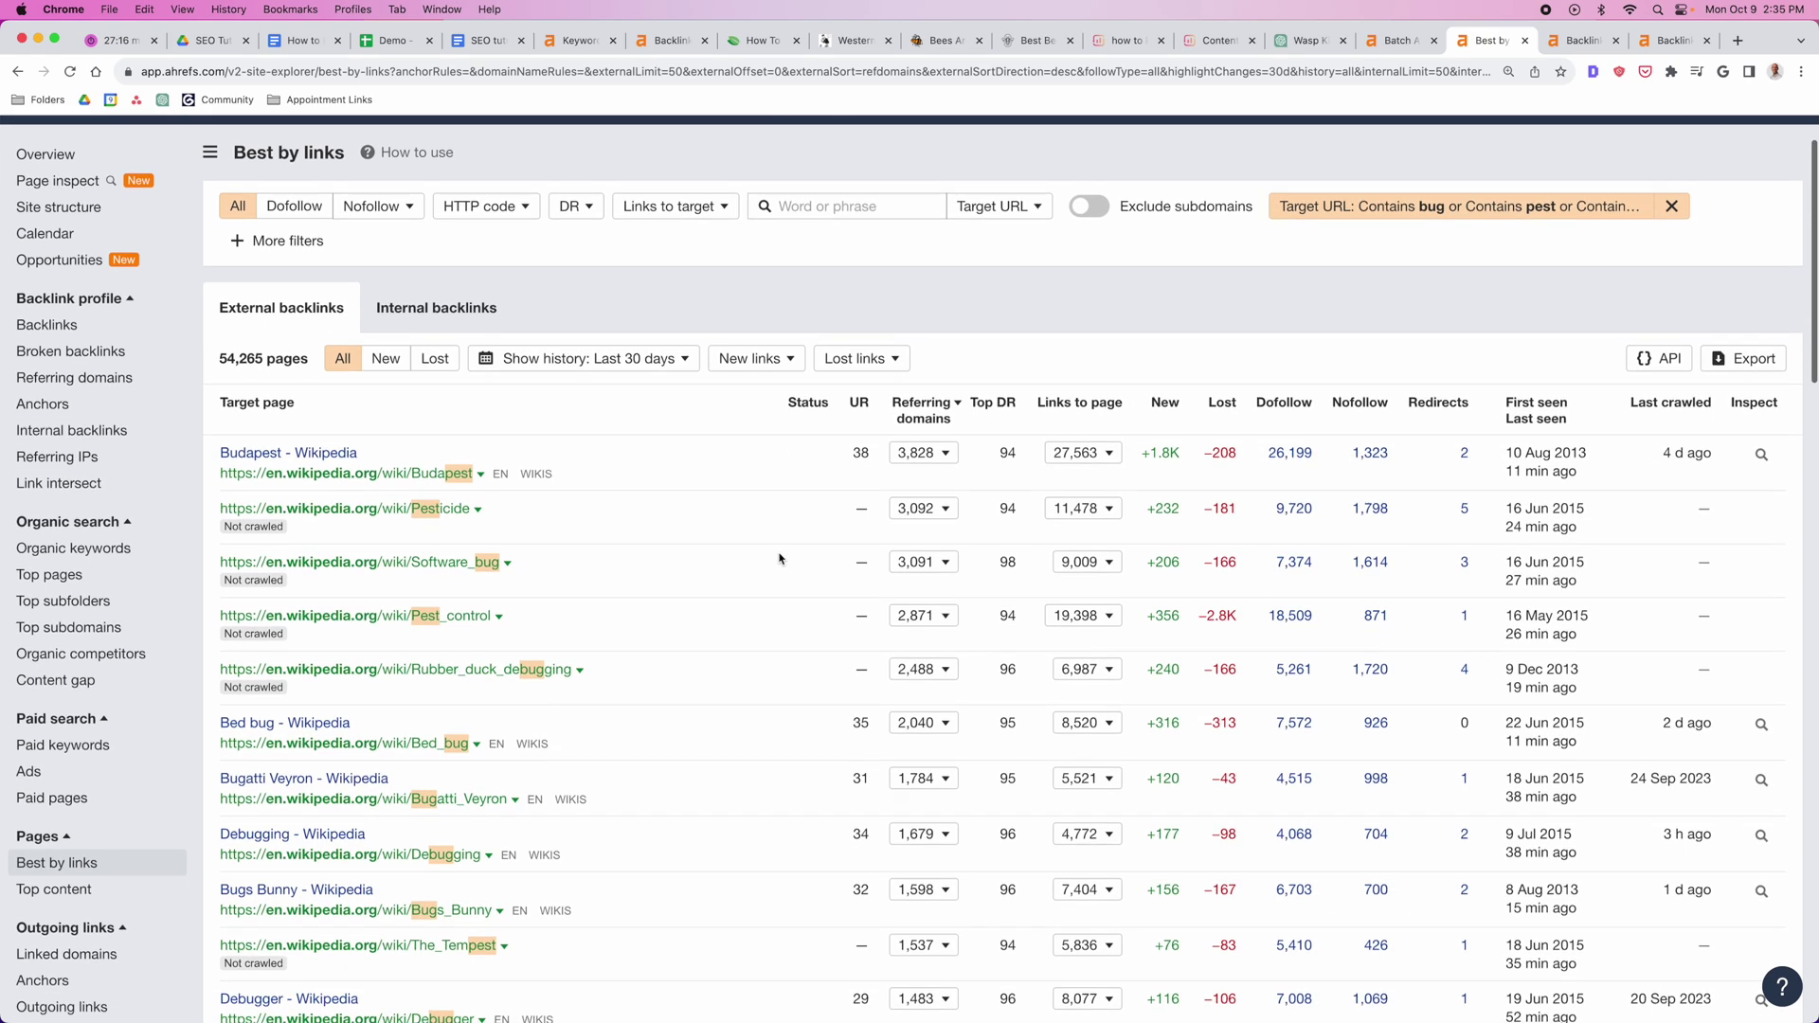
pyautogui.scroll(-3, 779, 558)
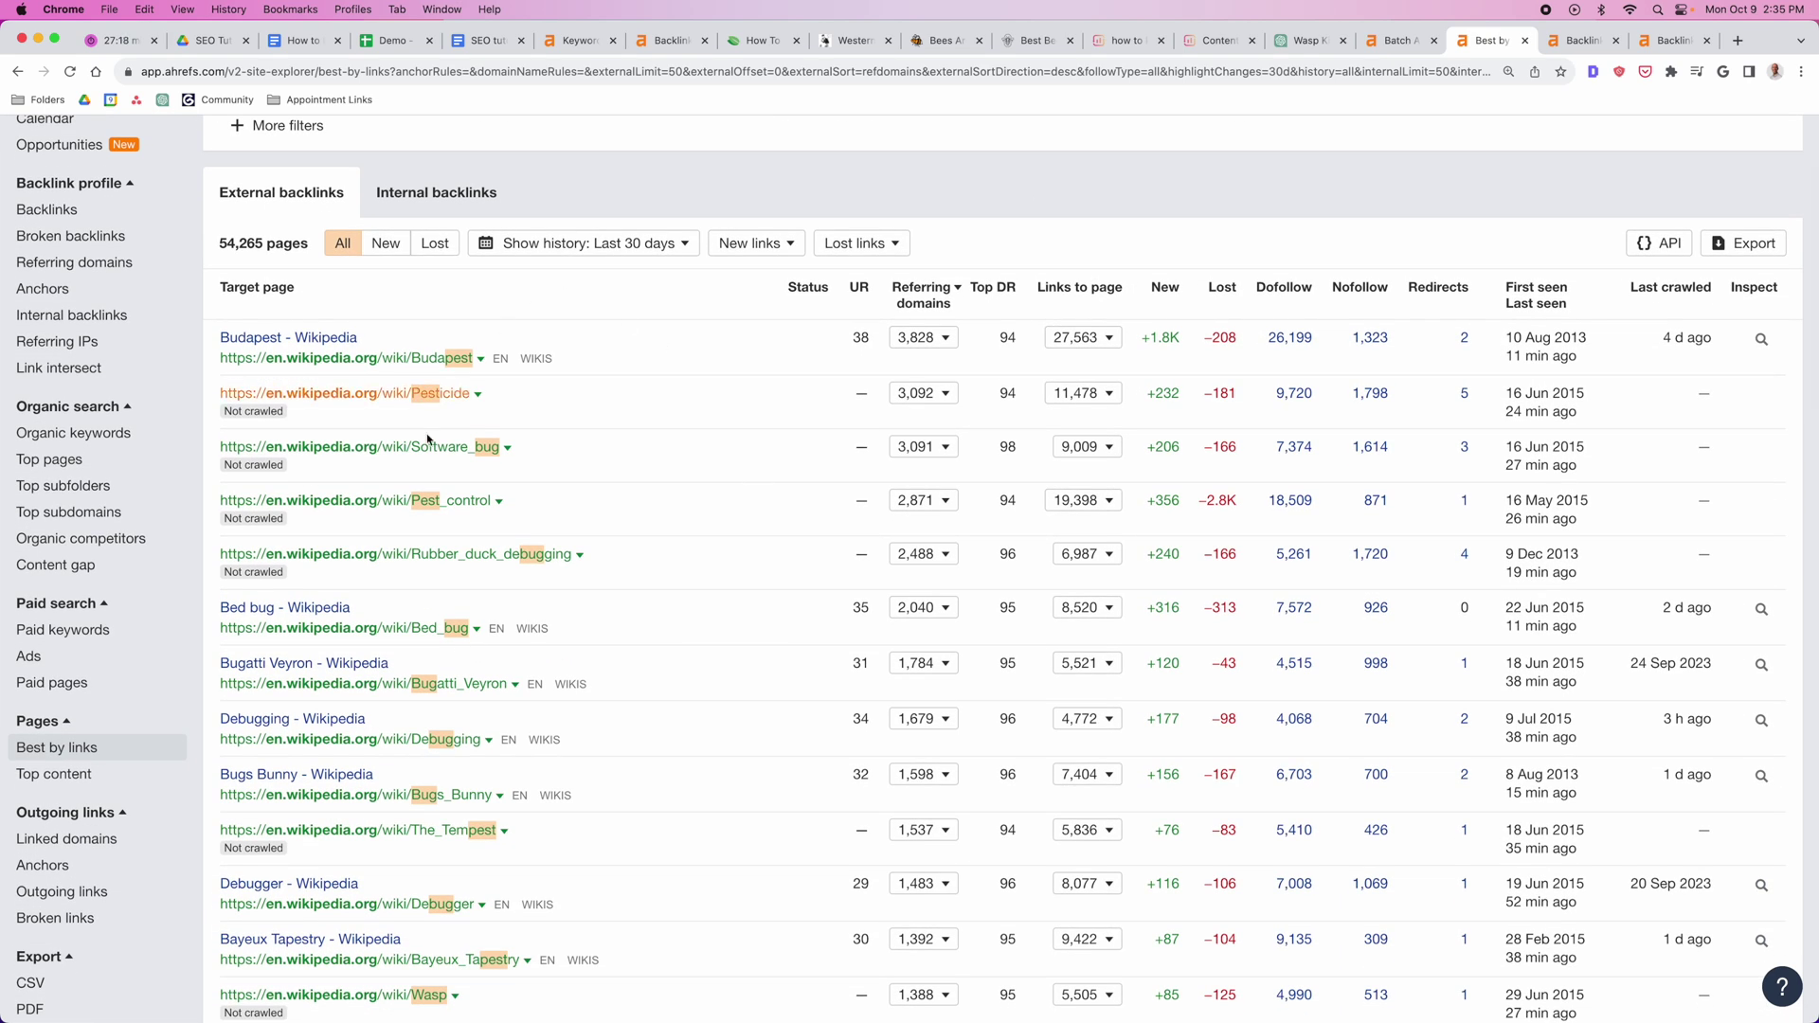
pyautogui.scroll(-3, 710, 459)
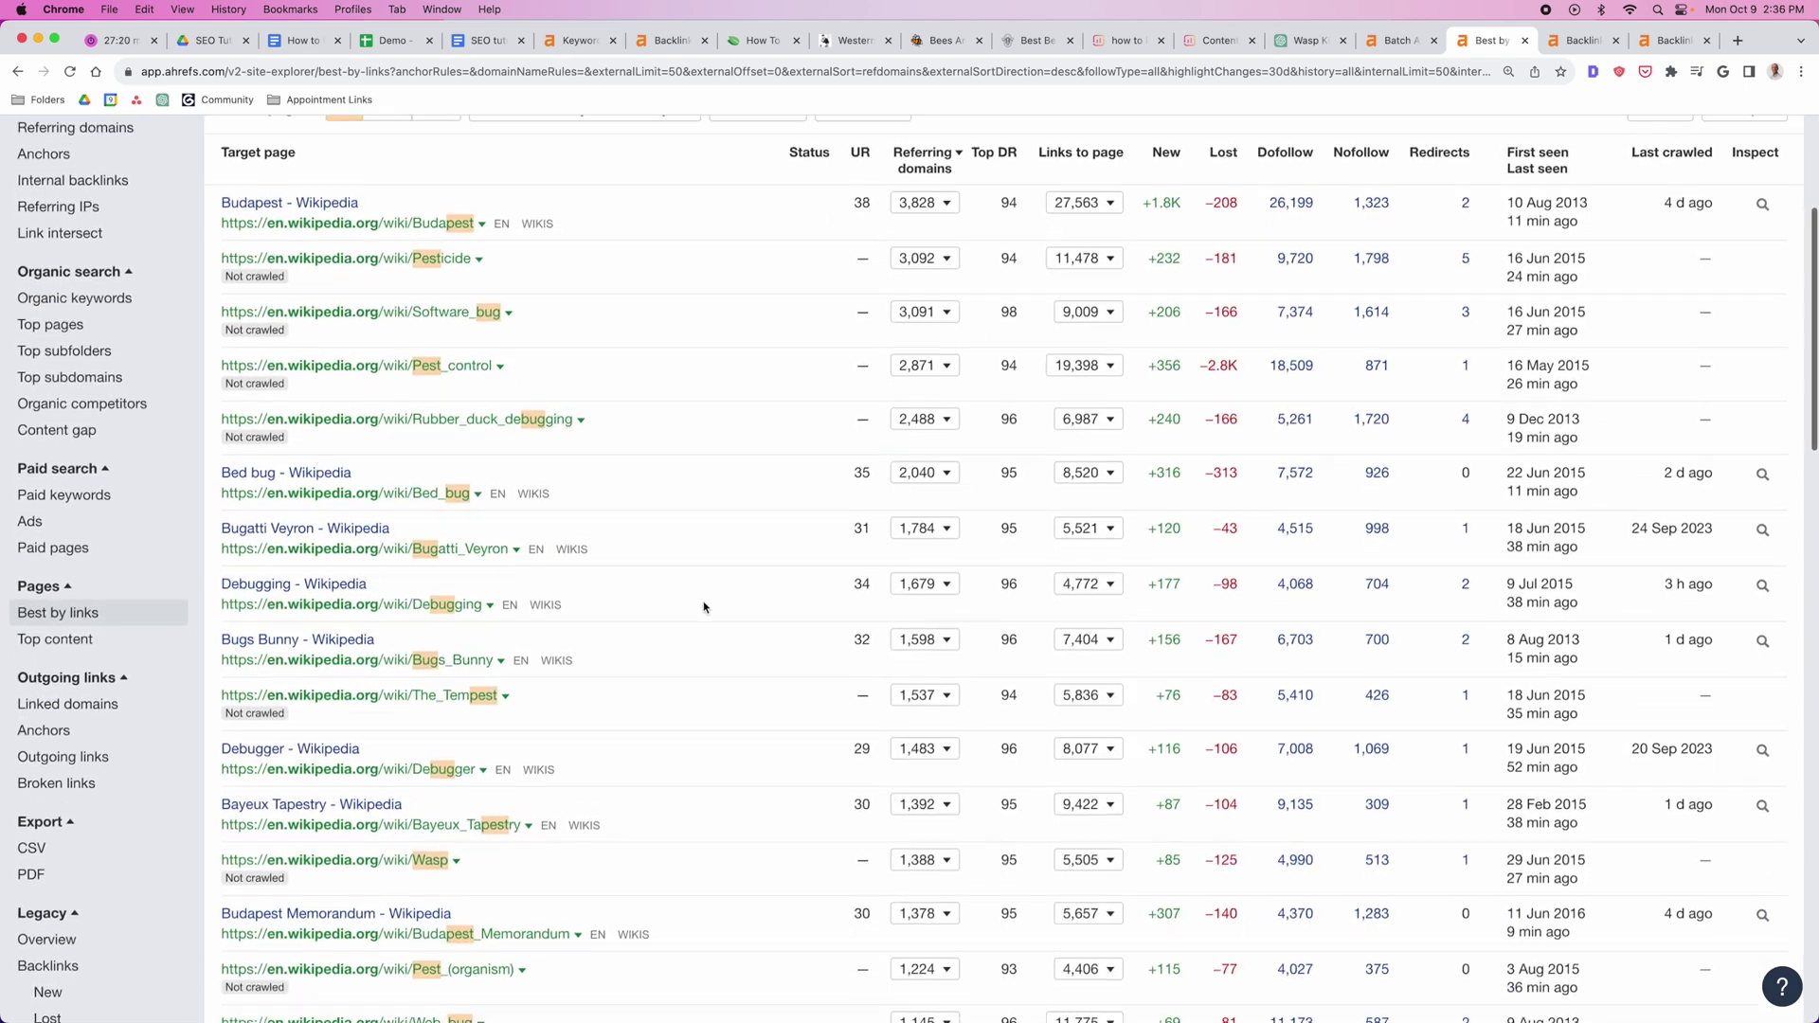
pyautogui.scroll(1, 704, 608)
pyautogui.scroll(3, 702, 616)
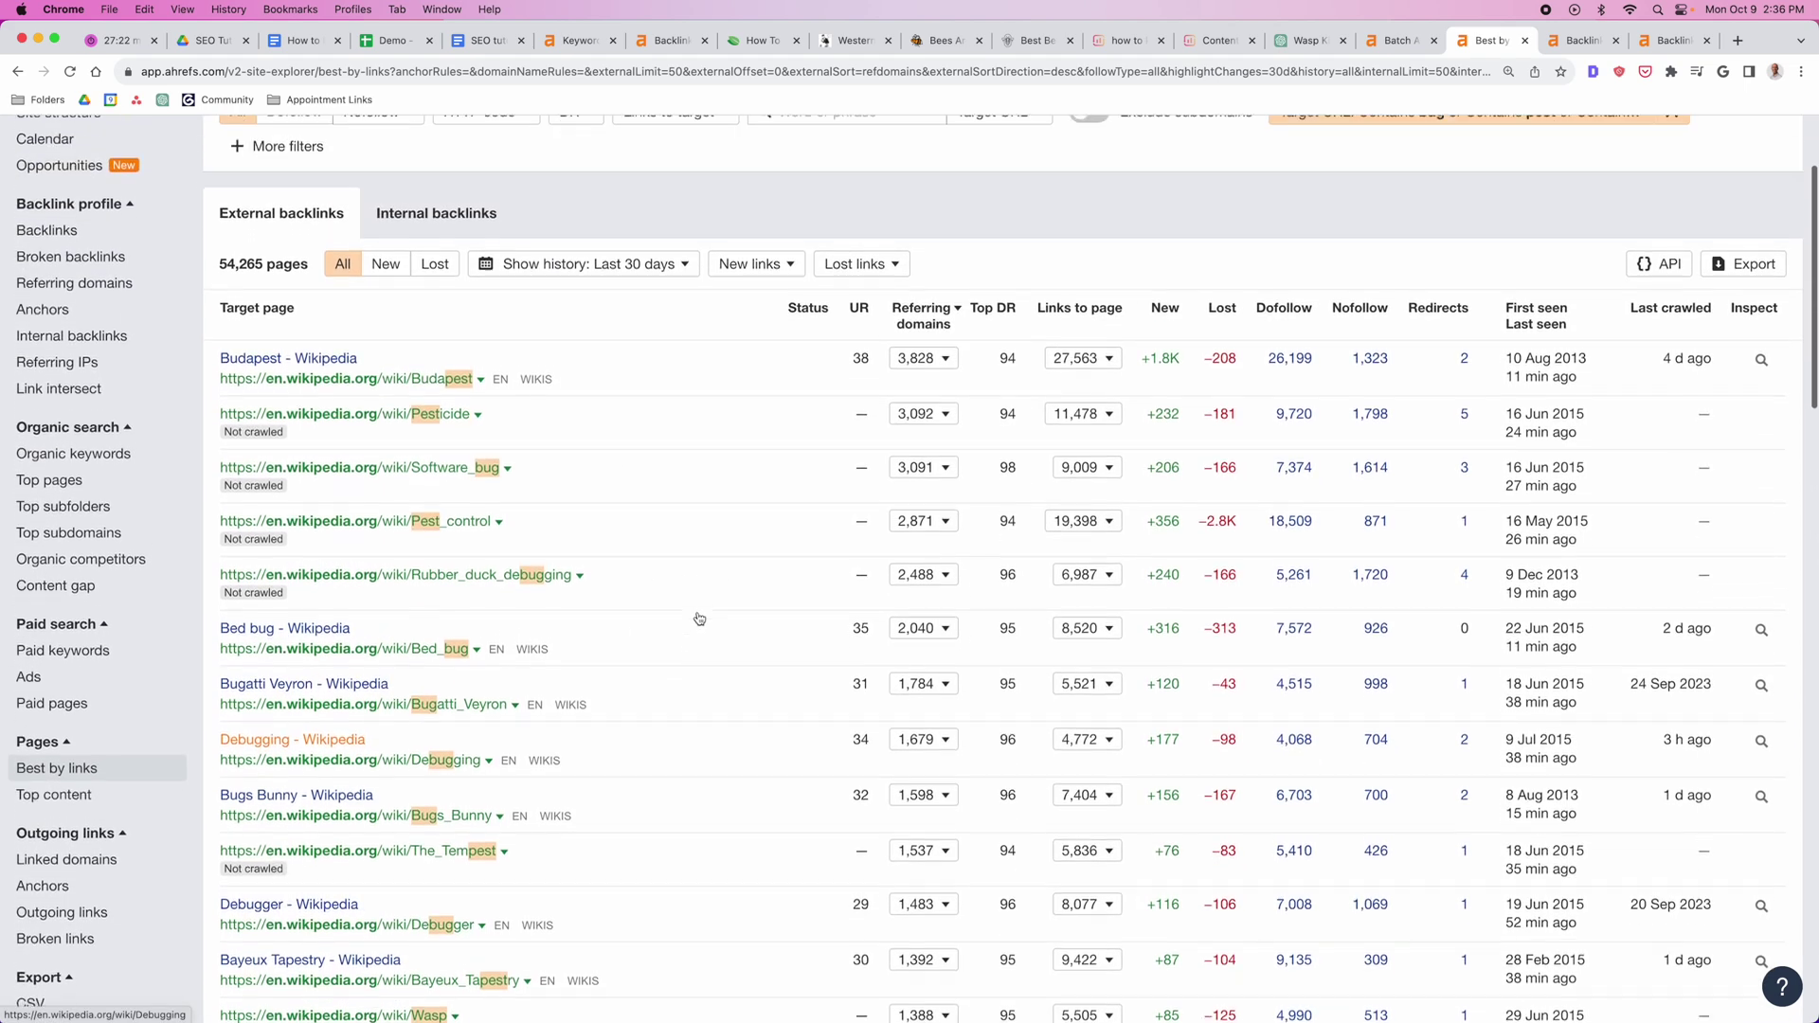
pyautogui.scroll(3, 697, 611)
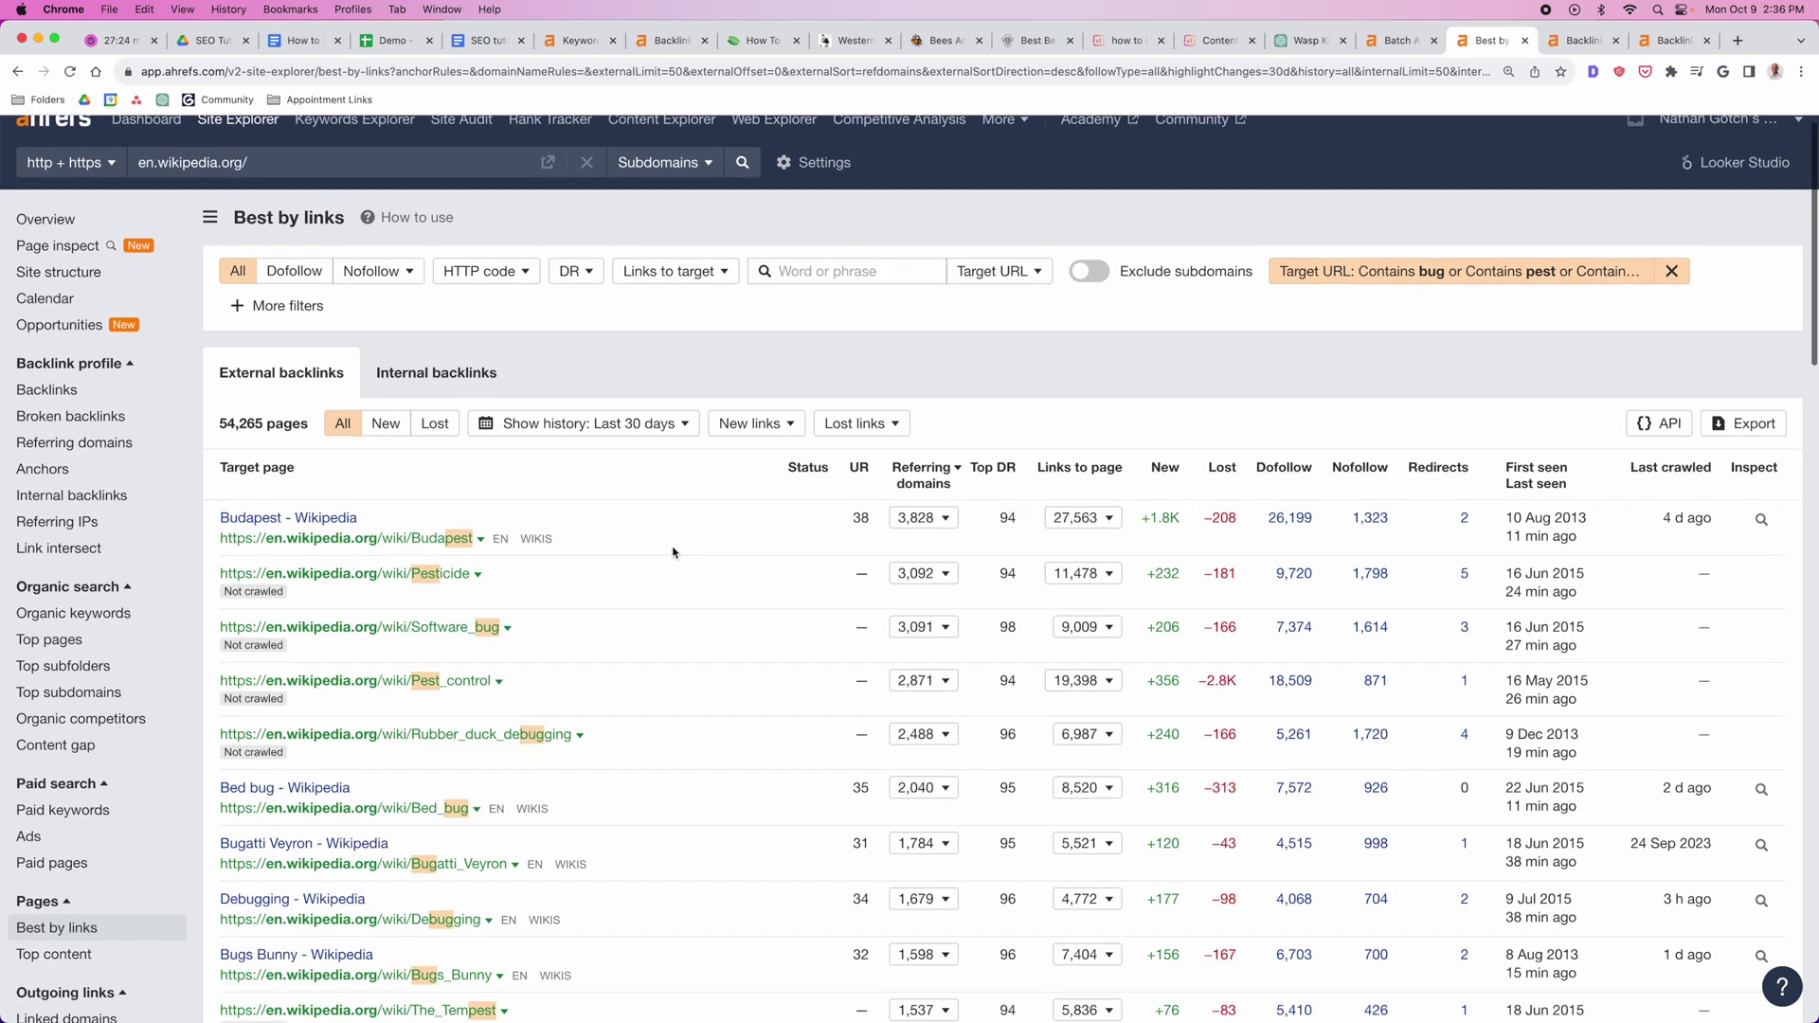
pyautogui.scroll(-3, 675, 549)
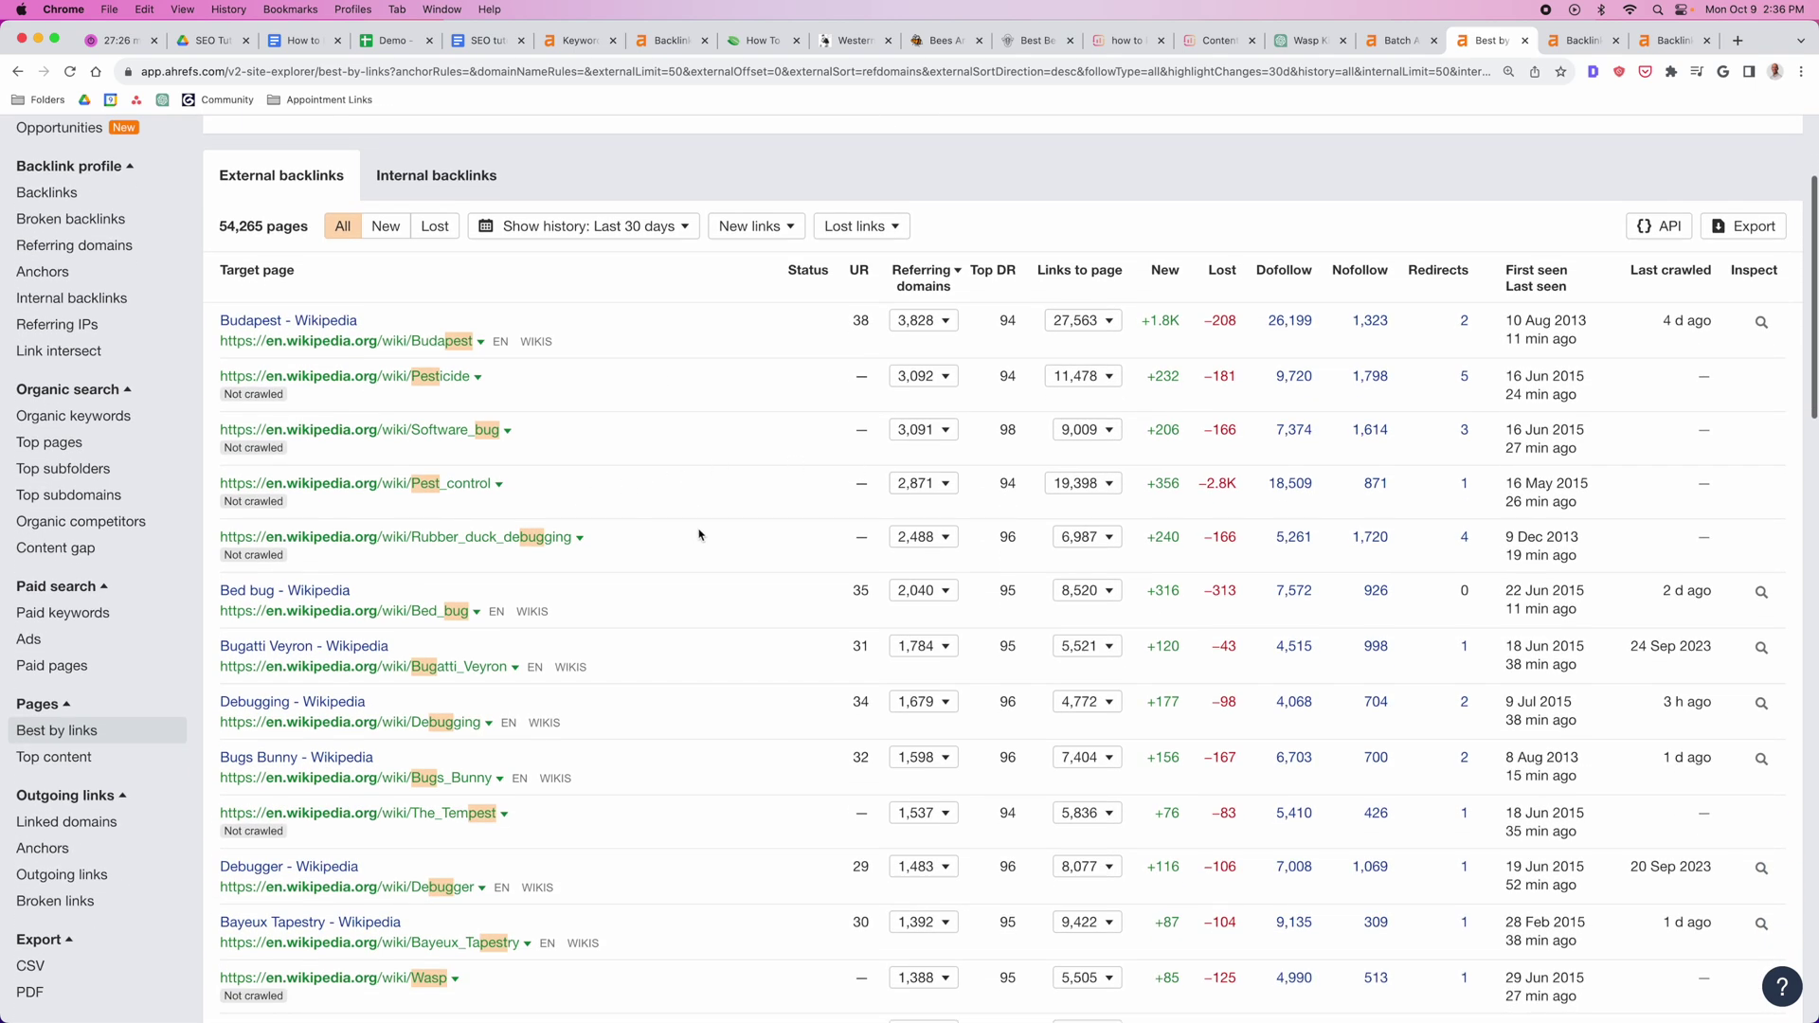
pyautogui.scroll(-5, 698, 536)
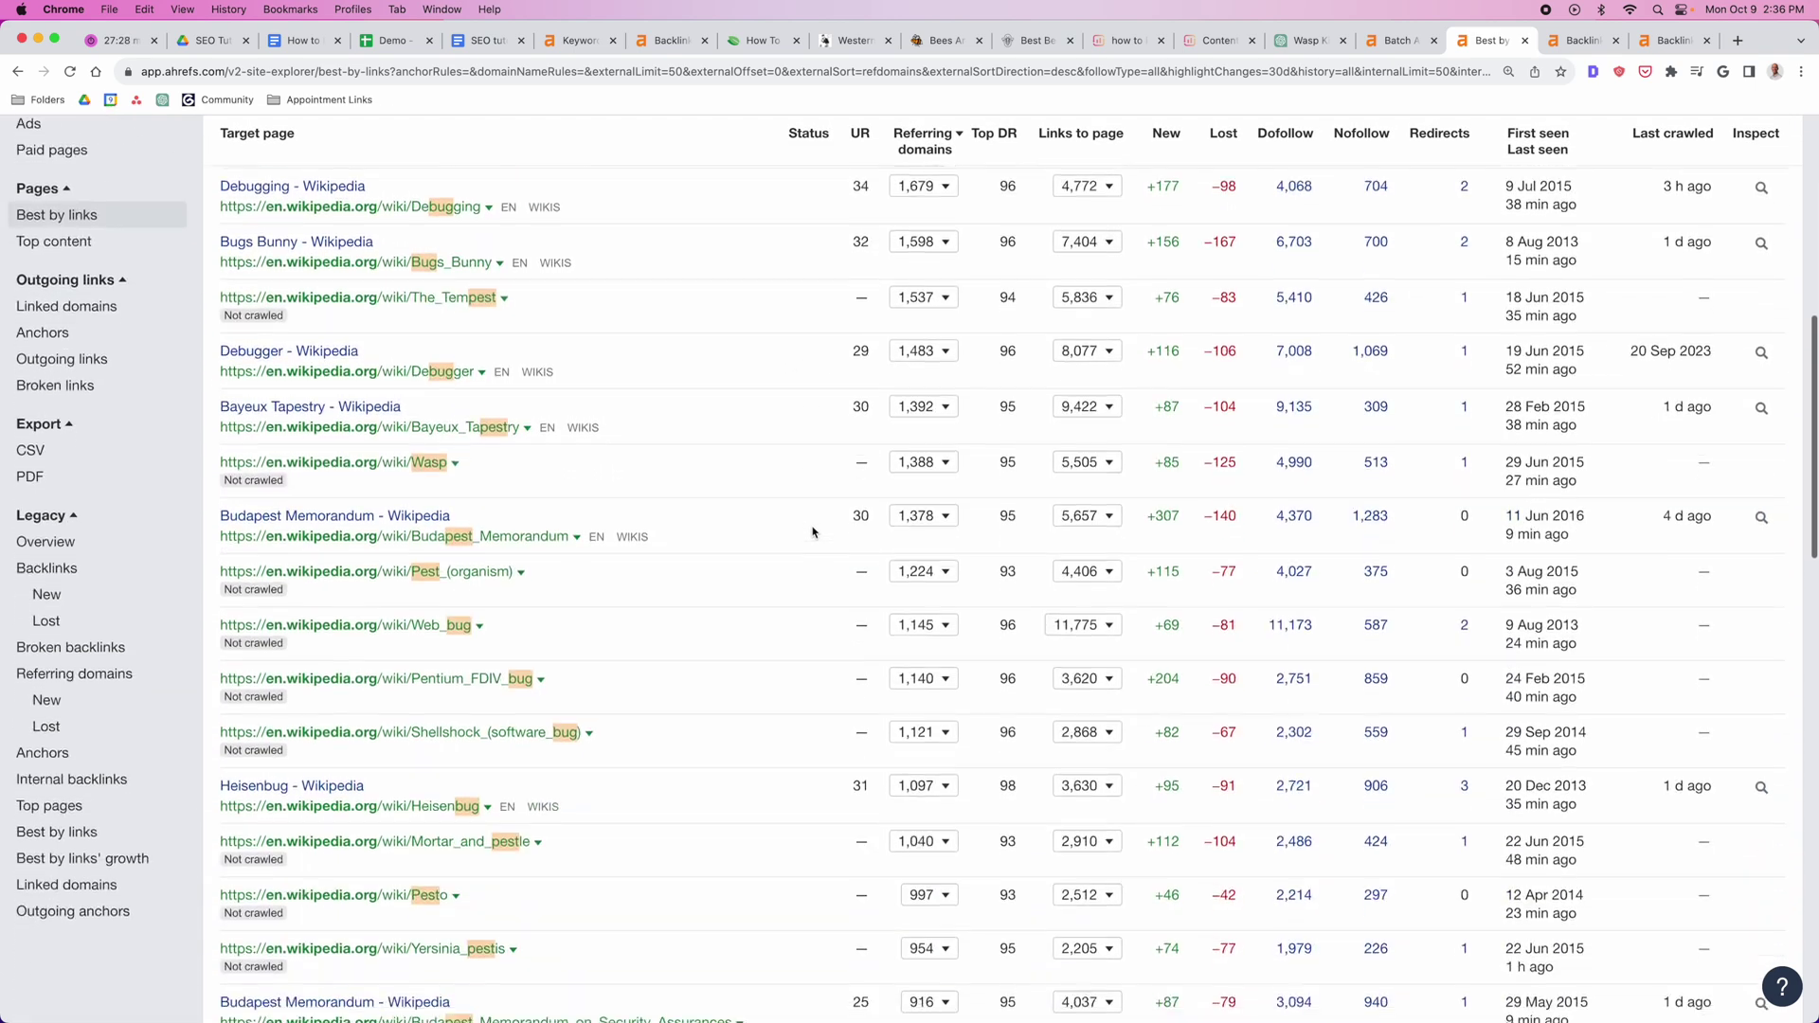
pyautogui.scroll(-2, 815, 532)
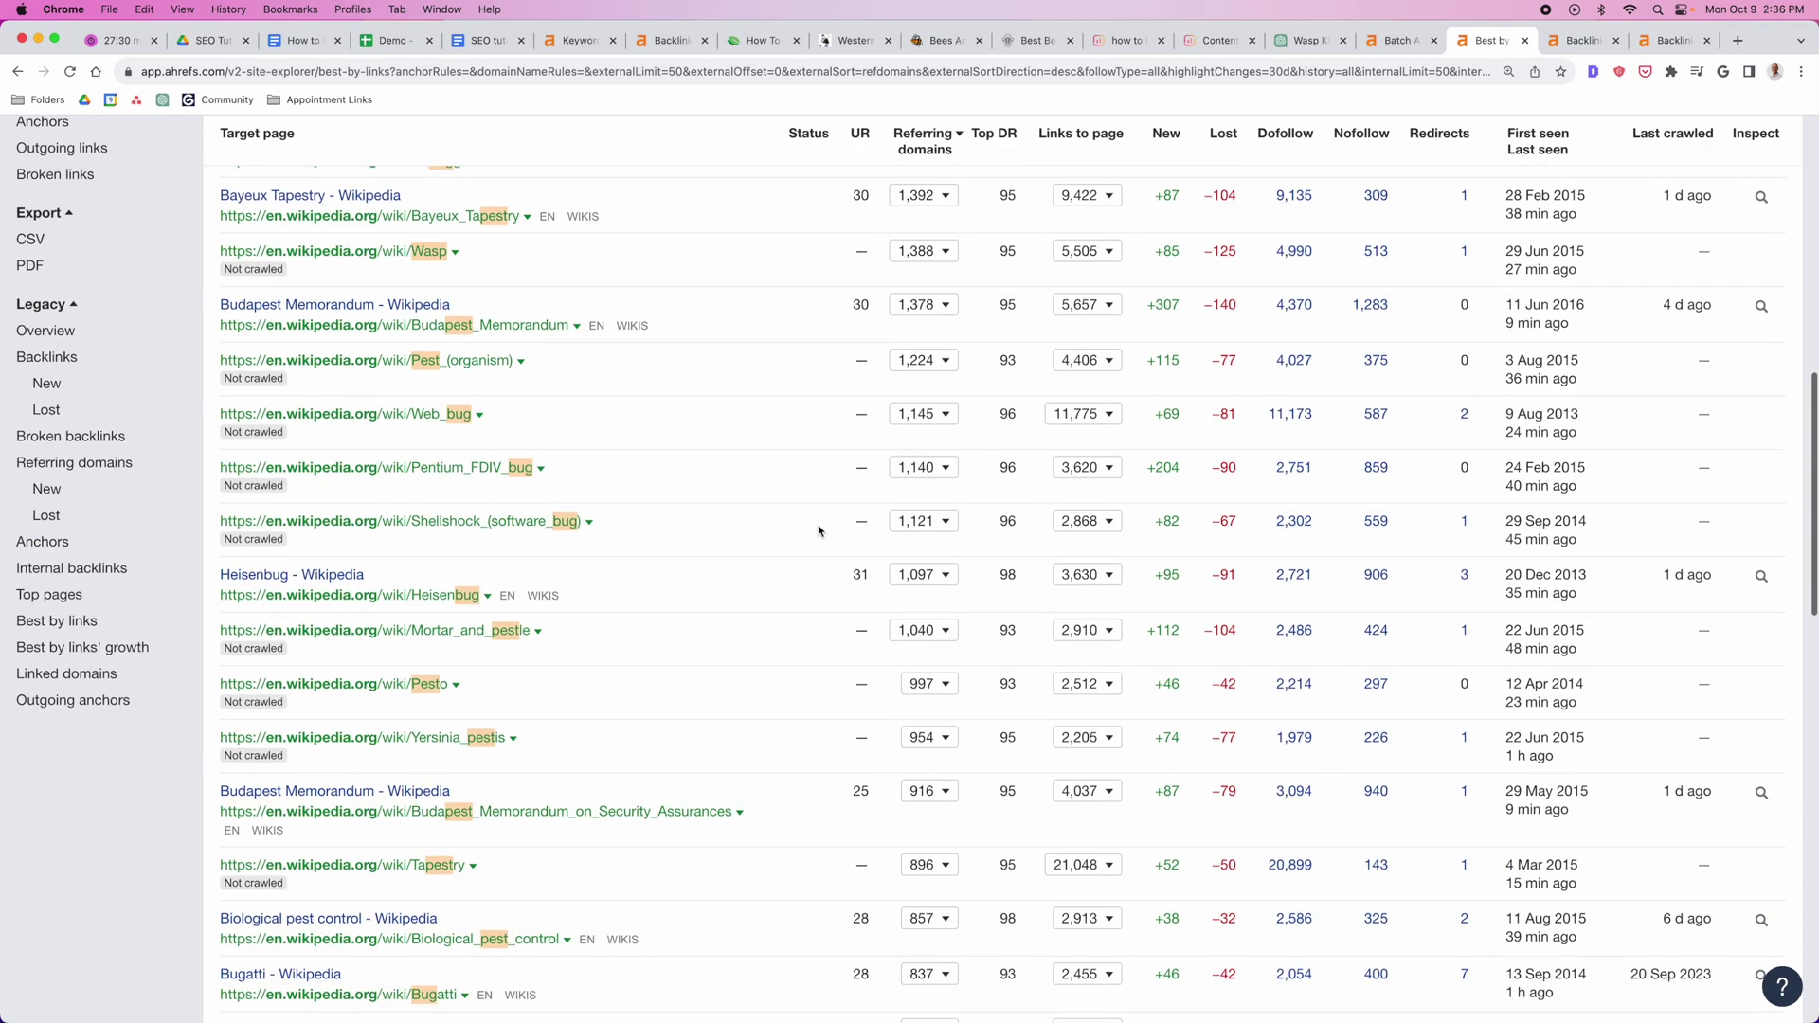
# Step: Scroll through the Pest_control page's dofollow referring pages, including shiftedmag.com and beezzly.com
pyautogui.click(1609, 36)
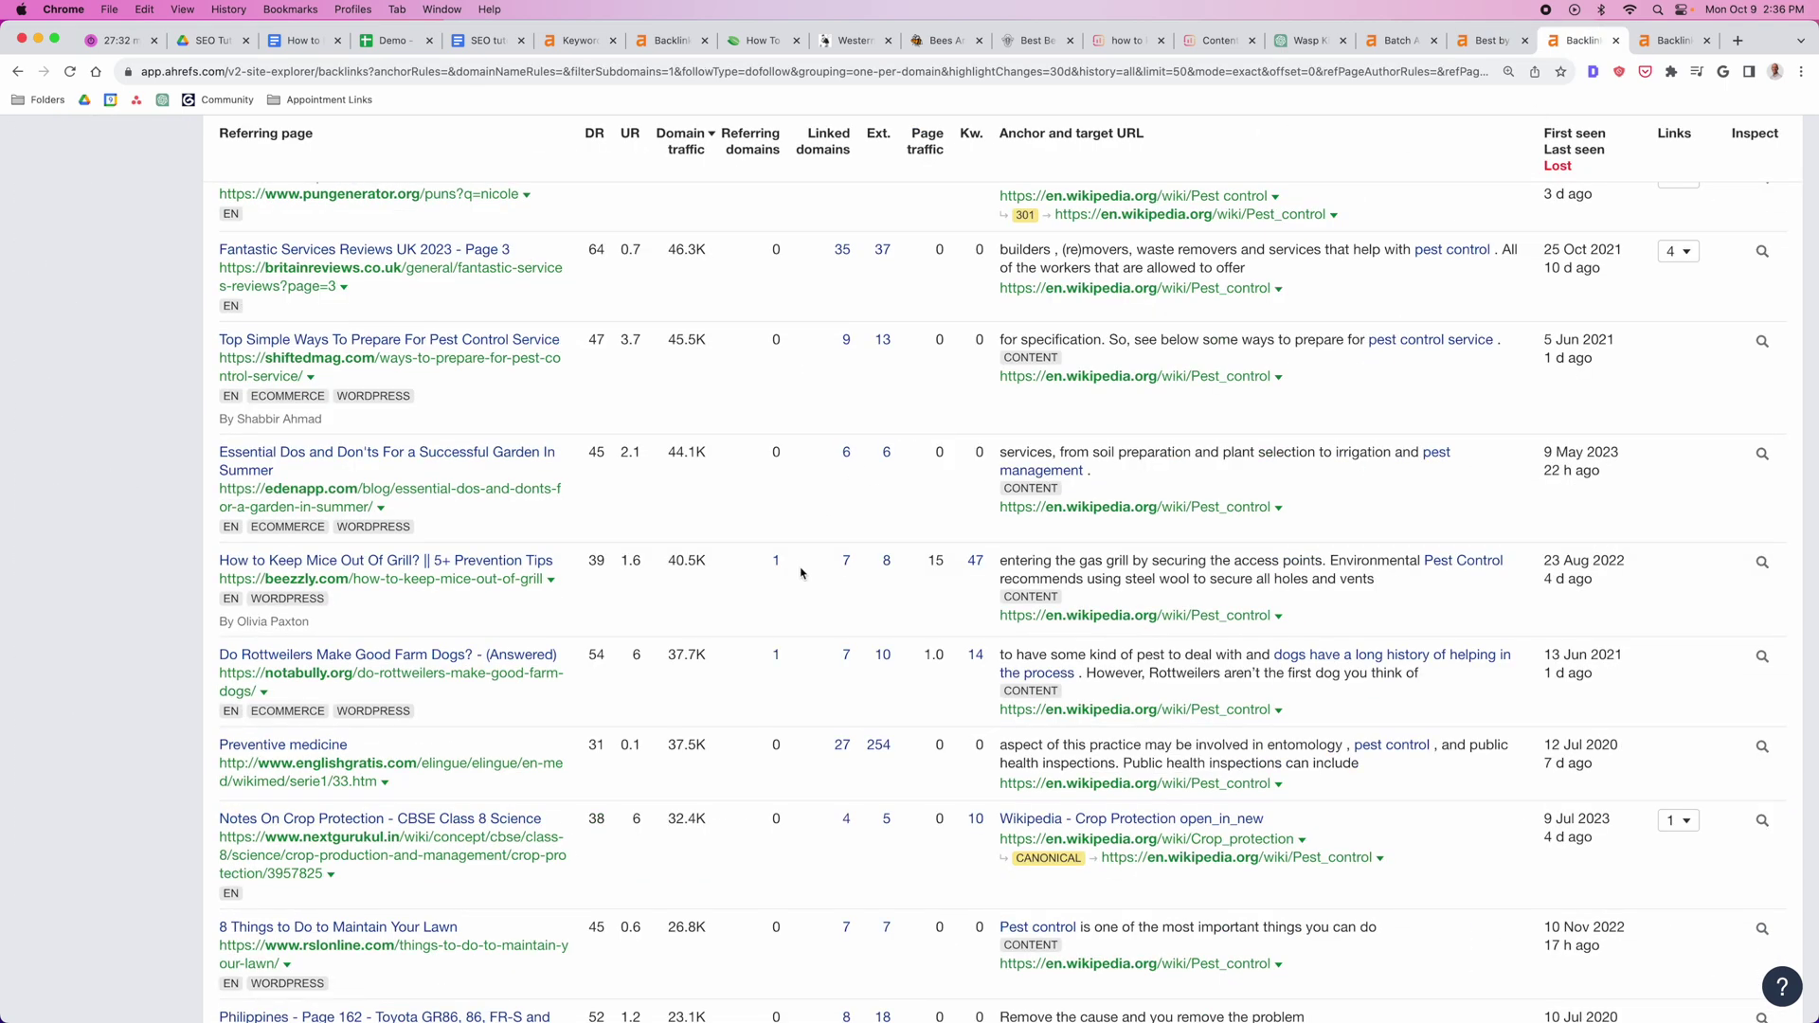
pyautogui.scroll(10, 919, 616)
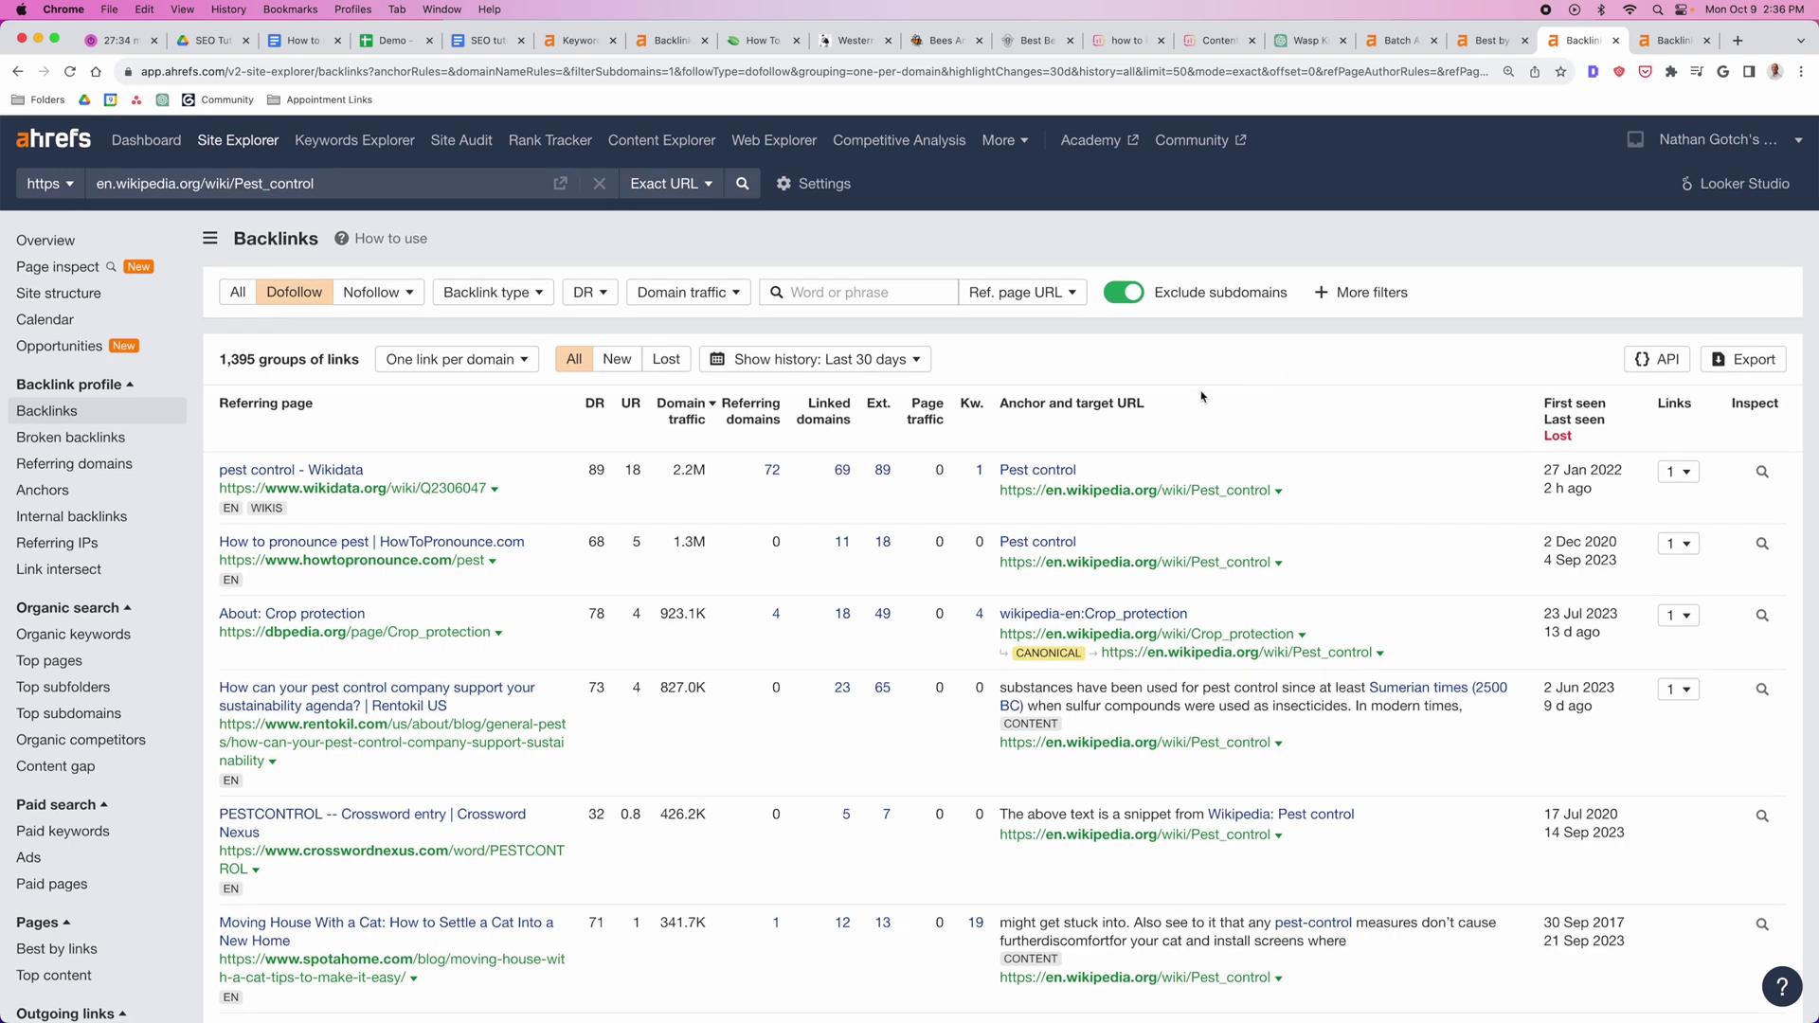
pyautogui.scroll(-5, 671, 547)
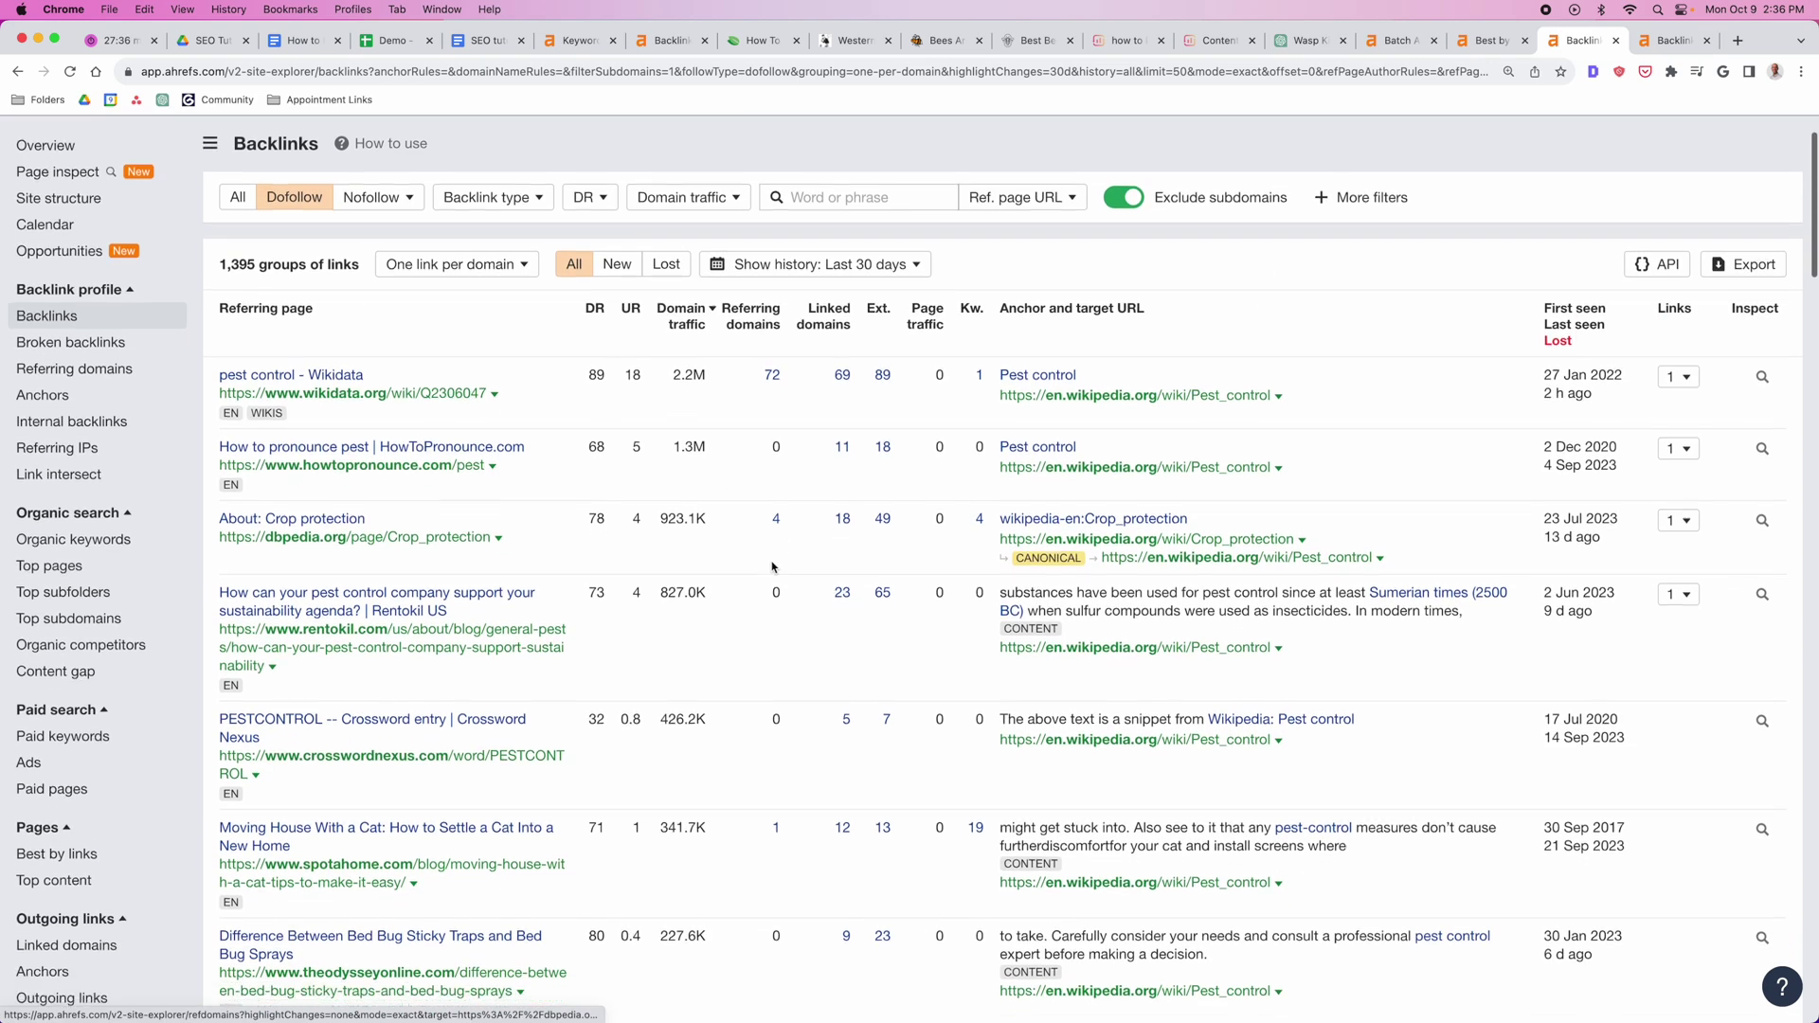
pyautogui.scroll(-3, 765, 560)
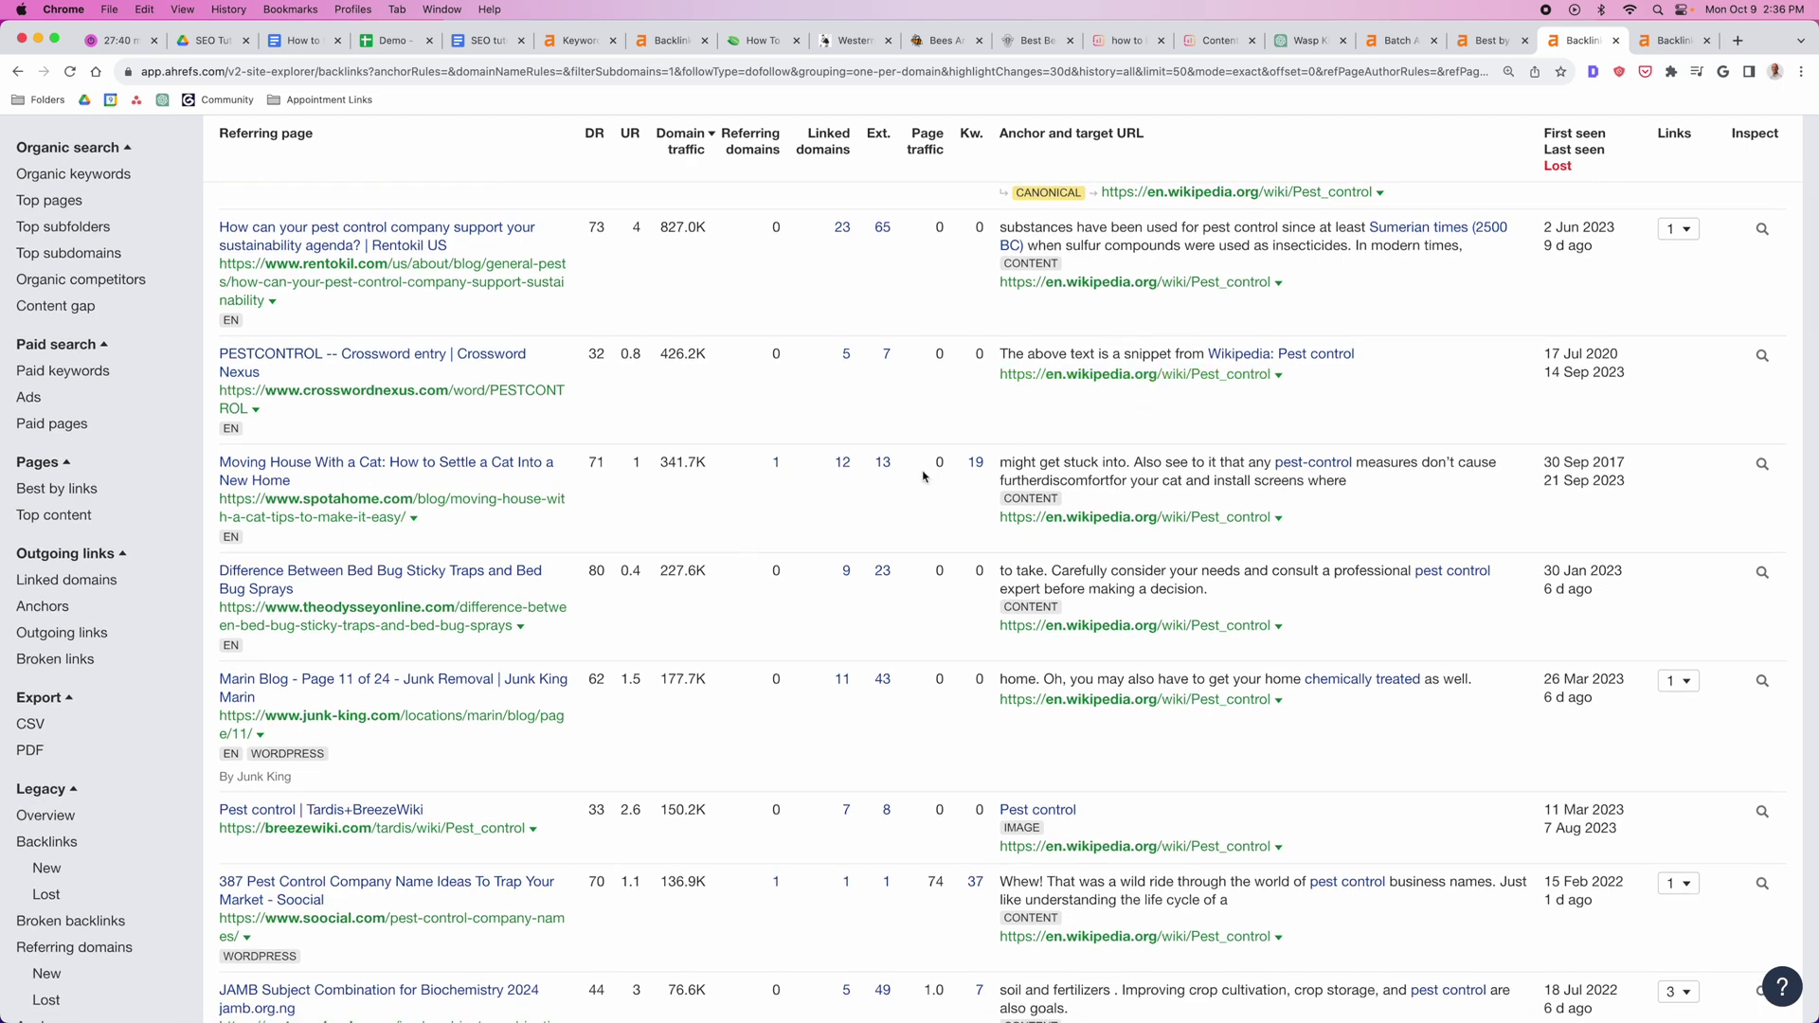
pyautogui.scroll(-1, 763, 497)
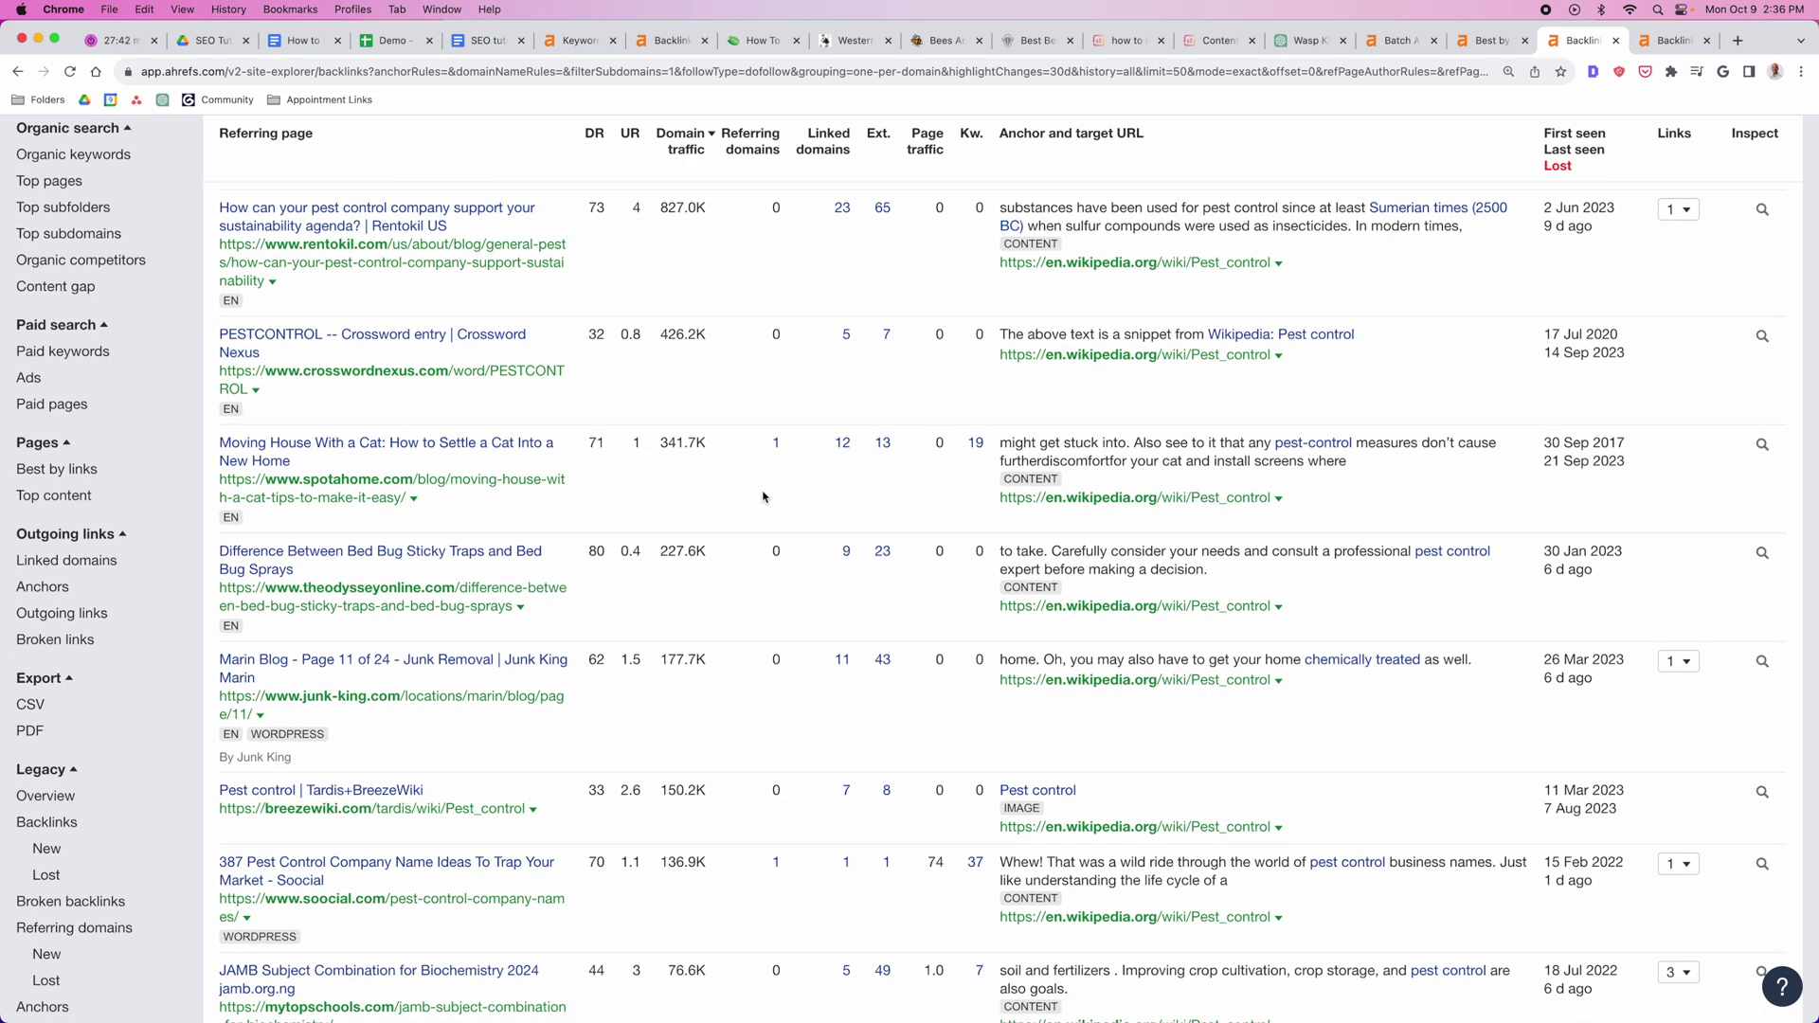
pyautogui.scroll(-3, 764, 497)
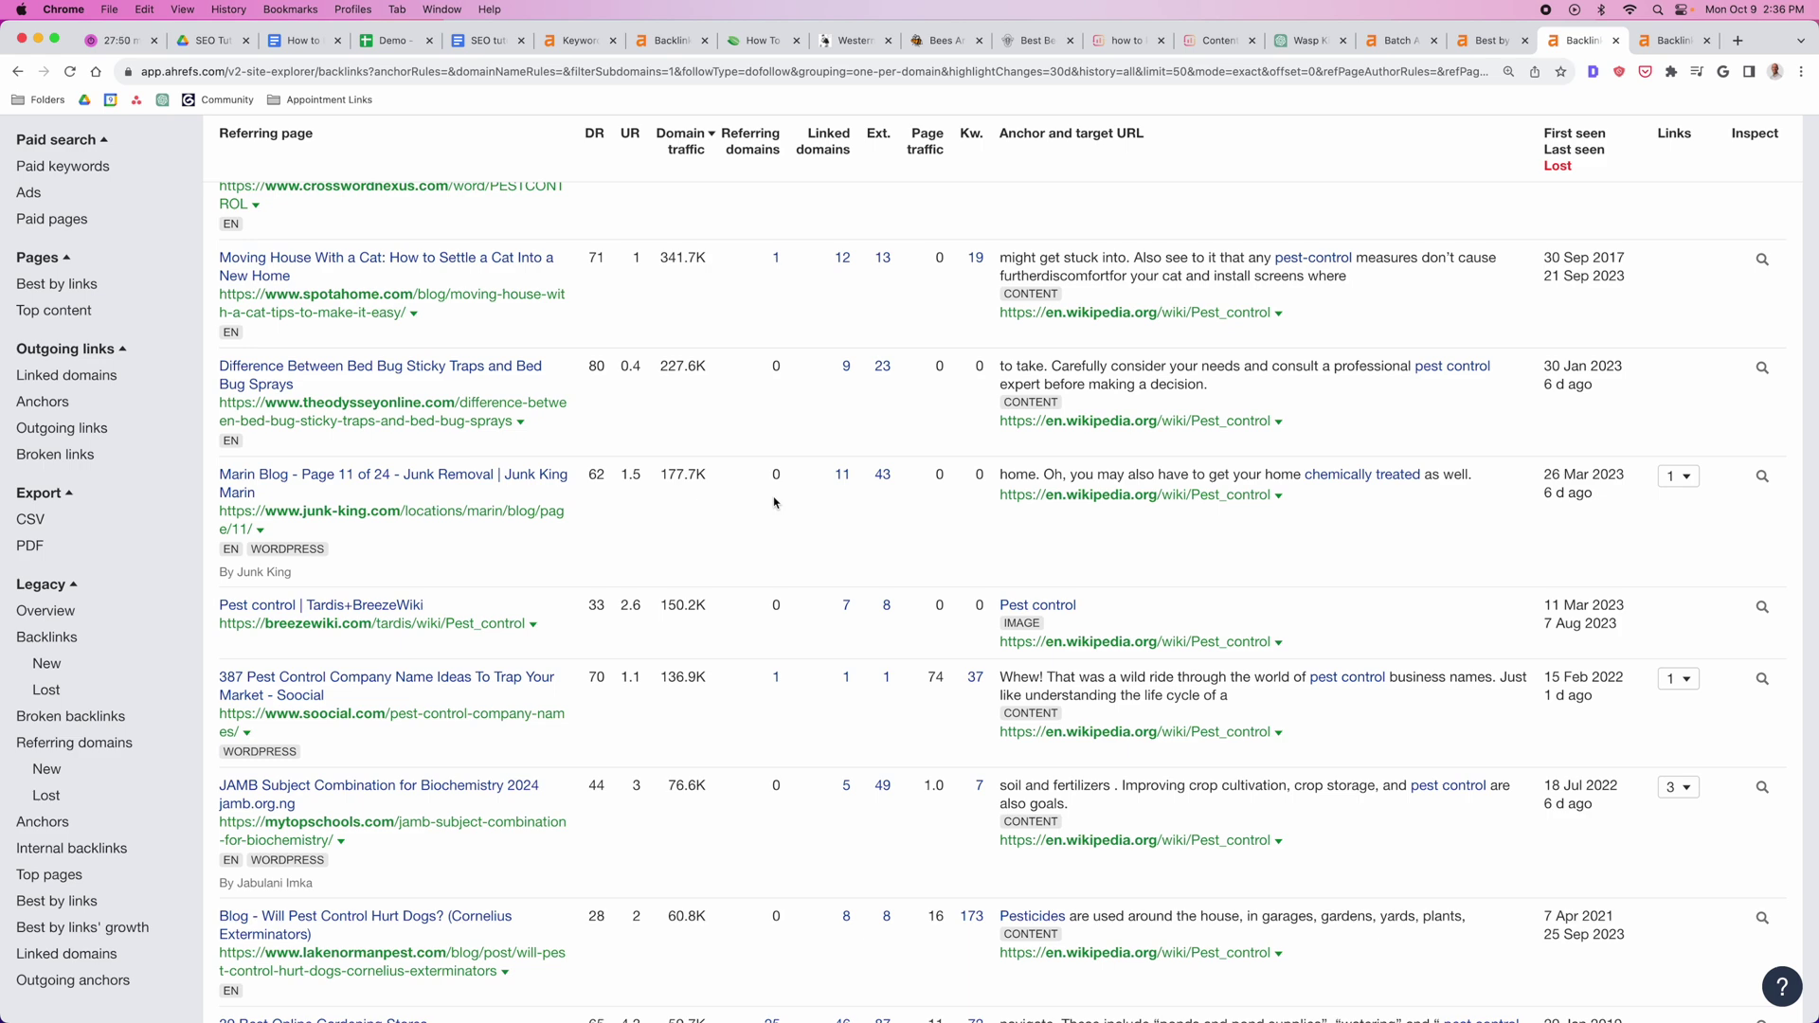
pyautogui.scroll(-3, 774, 503)
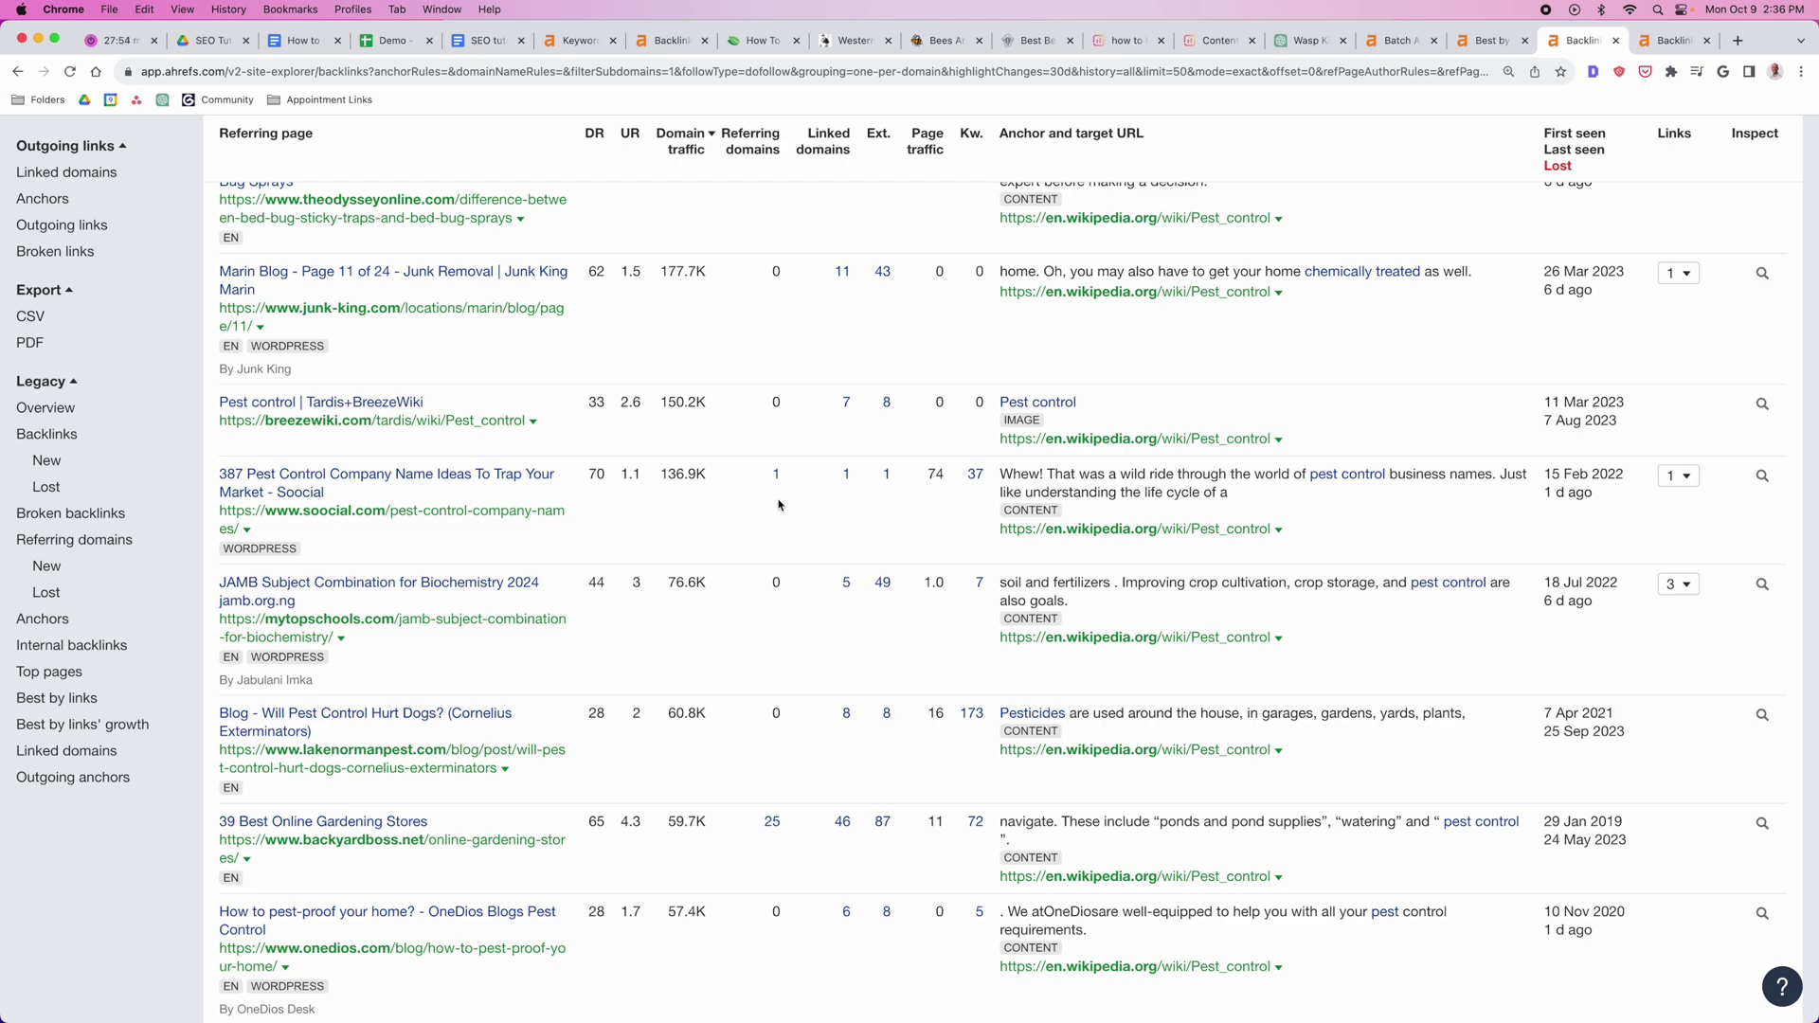
pyautogui.scroll(-3, 779, 505)
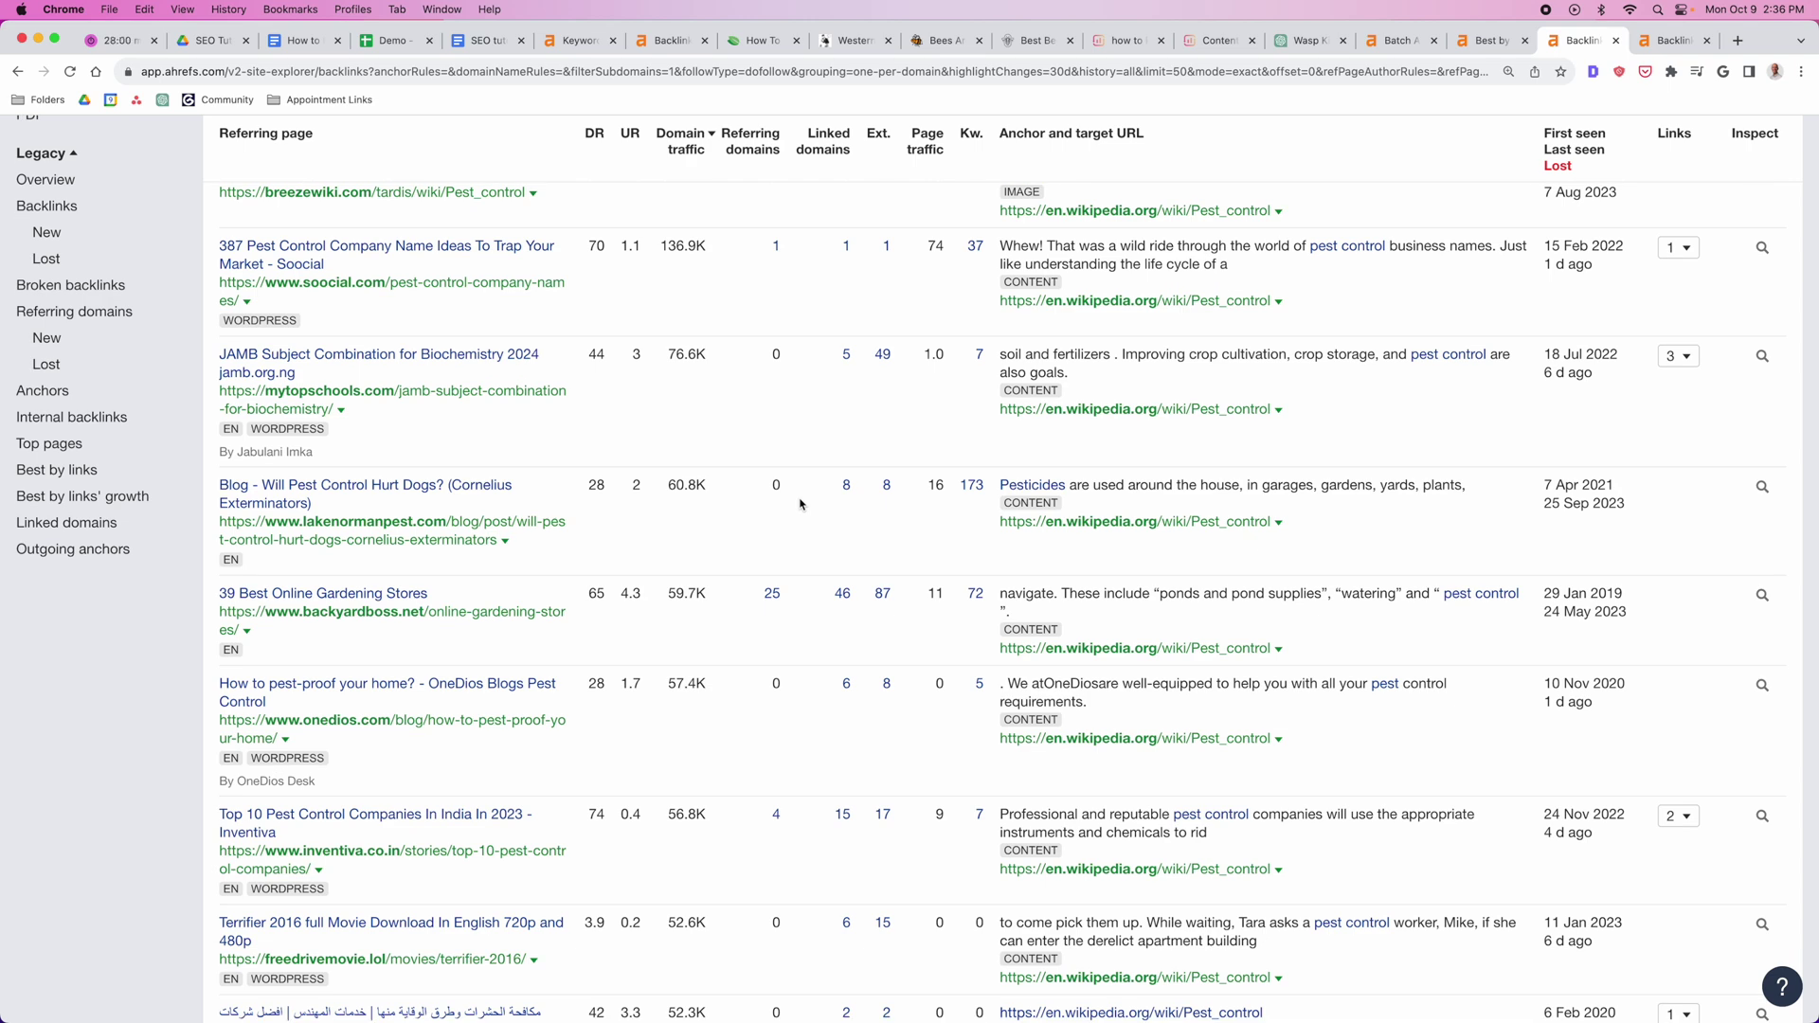
pyautogui.scroll(-2, 801, 504)
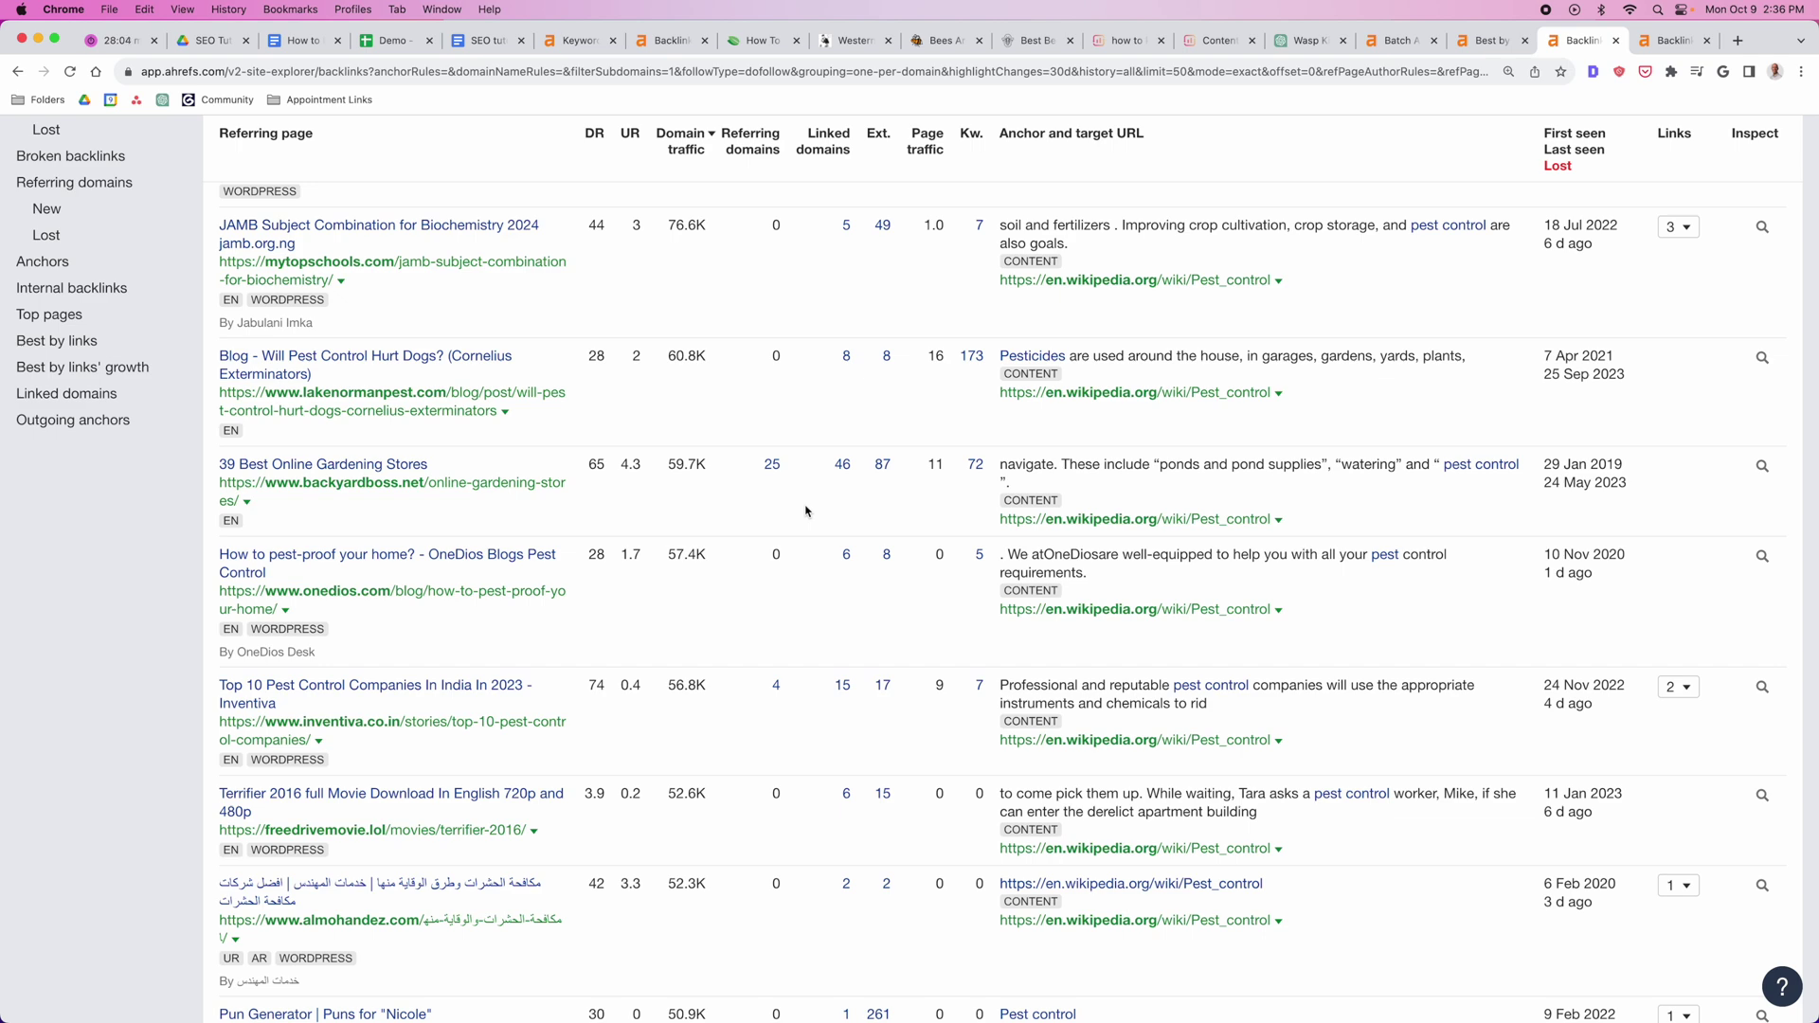
pyautogui.scroll(-3, 806, 512)
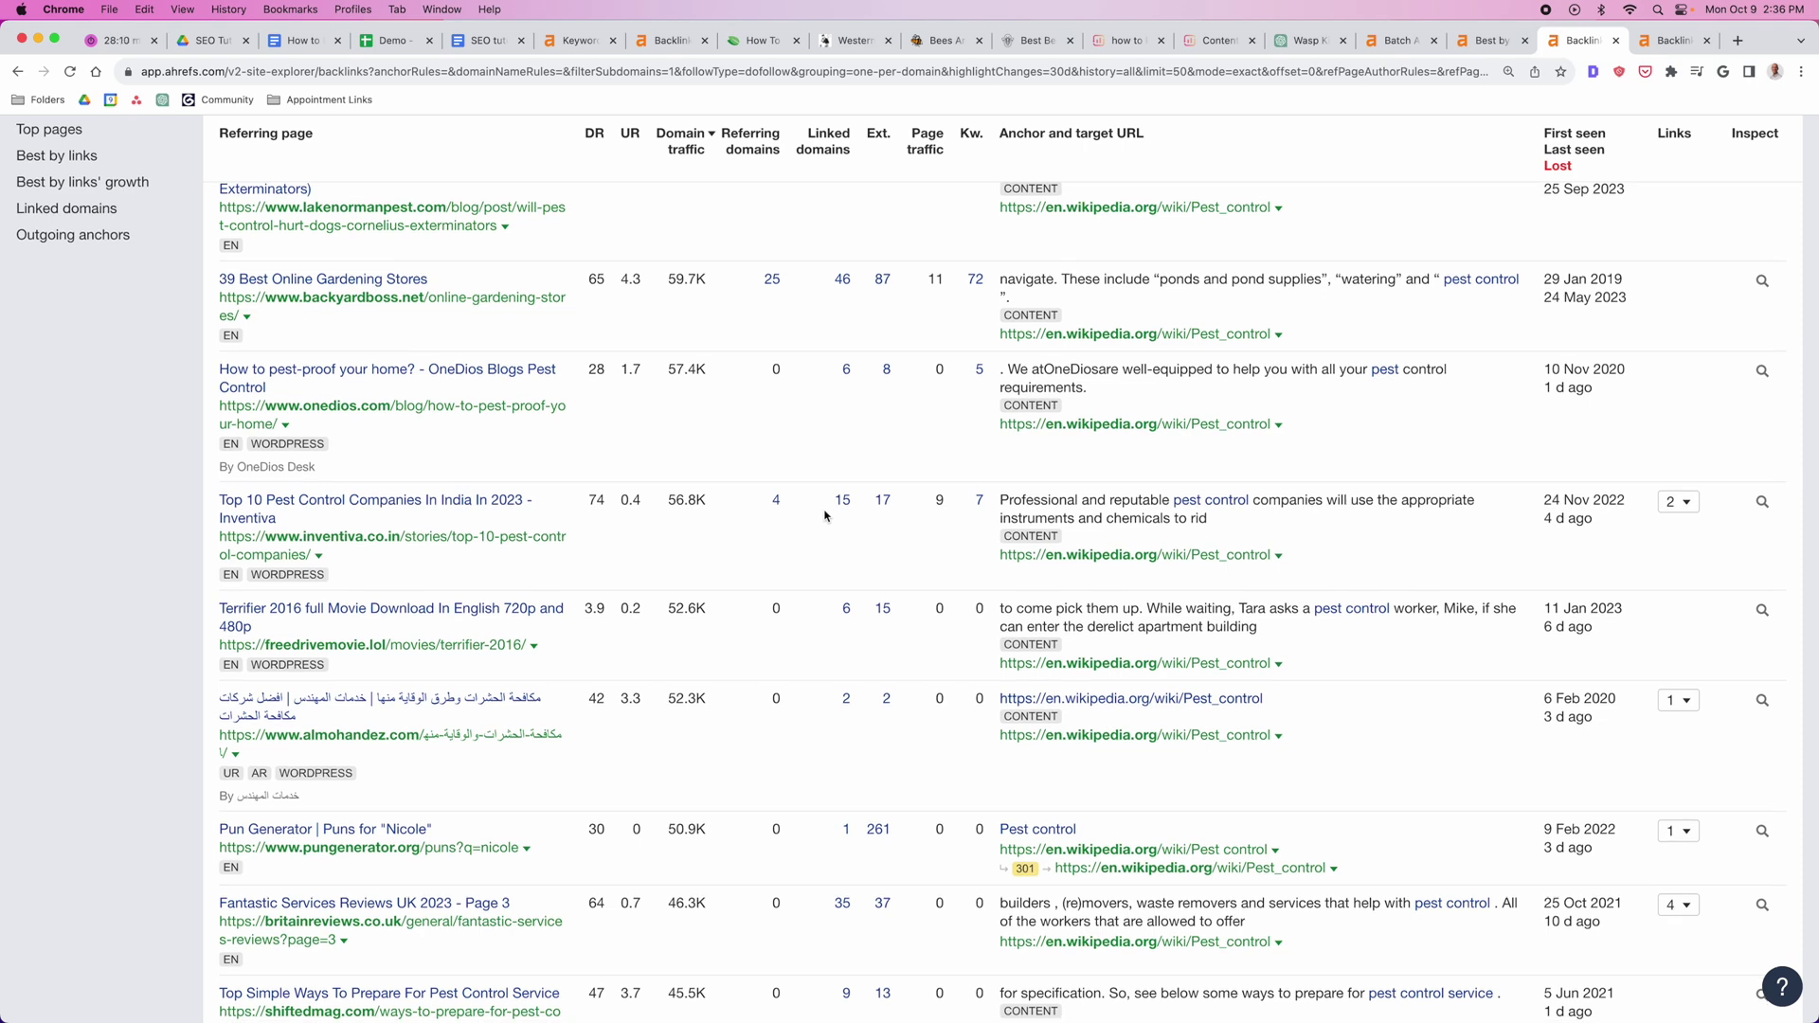
pyautogui.scroll(-1, 825, 515)
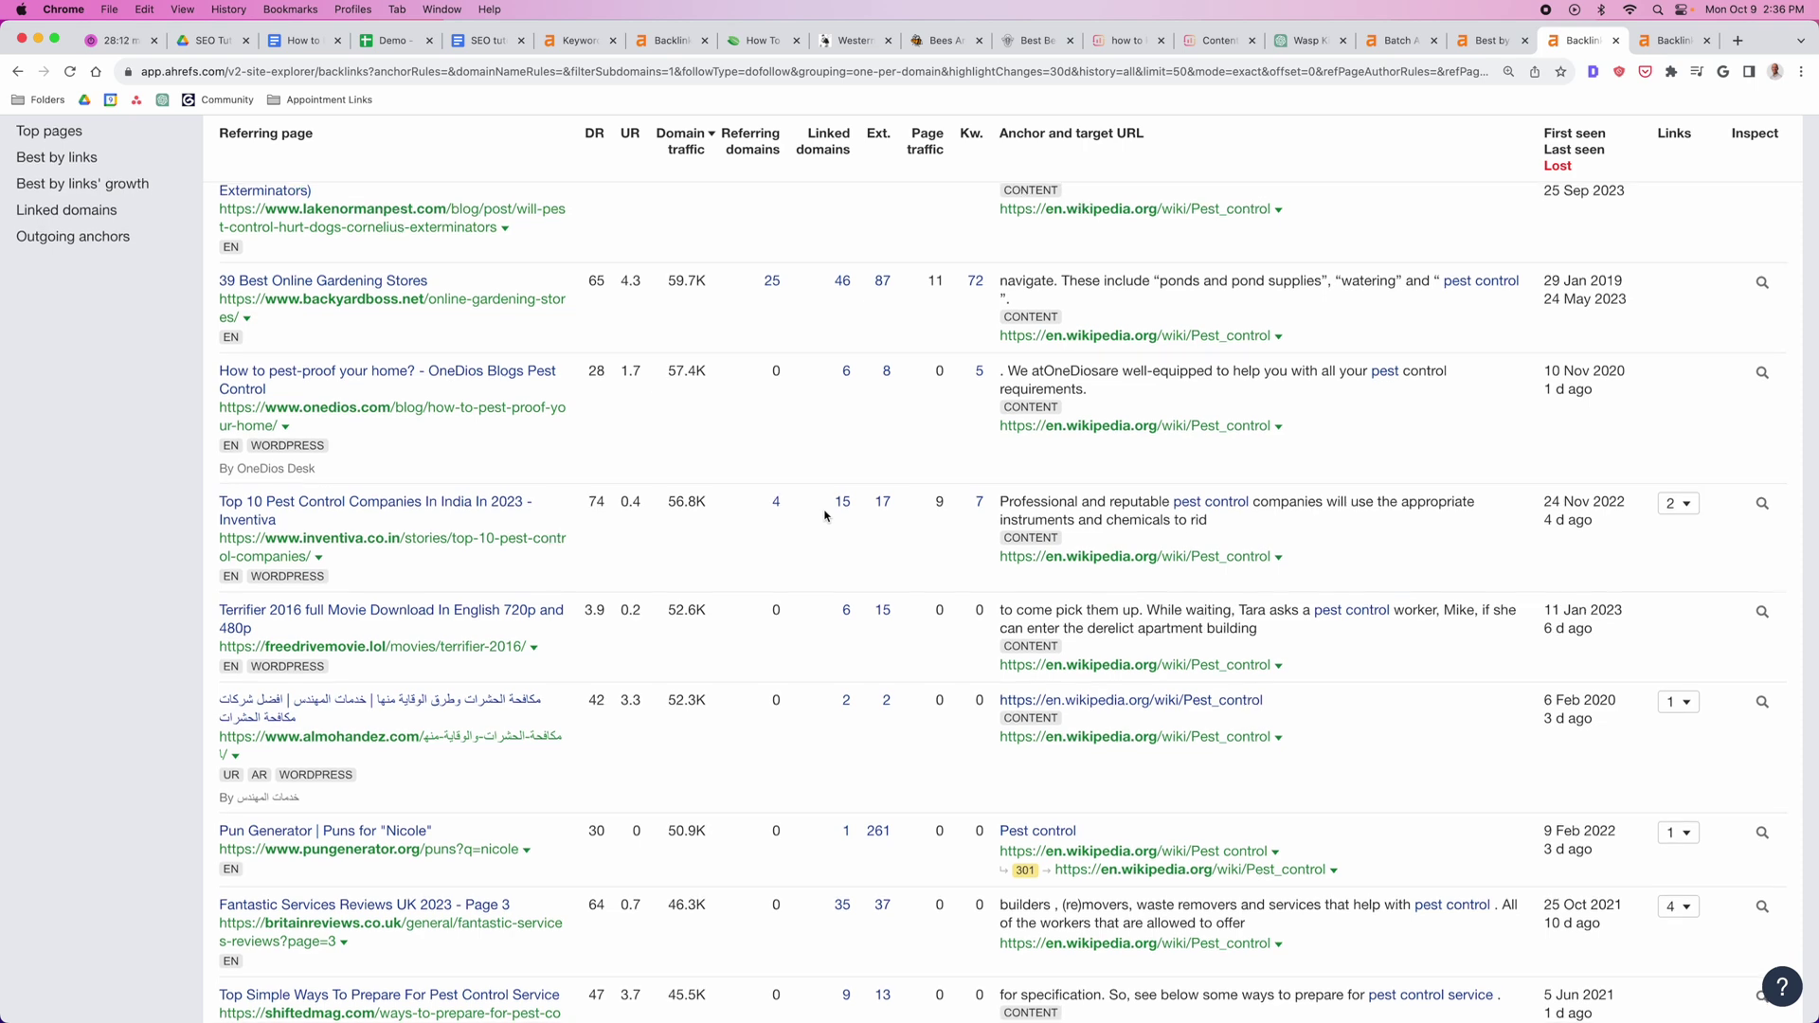
pyautogui.scroll(-5, 824, 516)
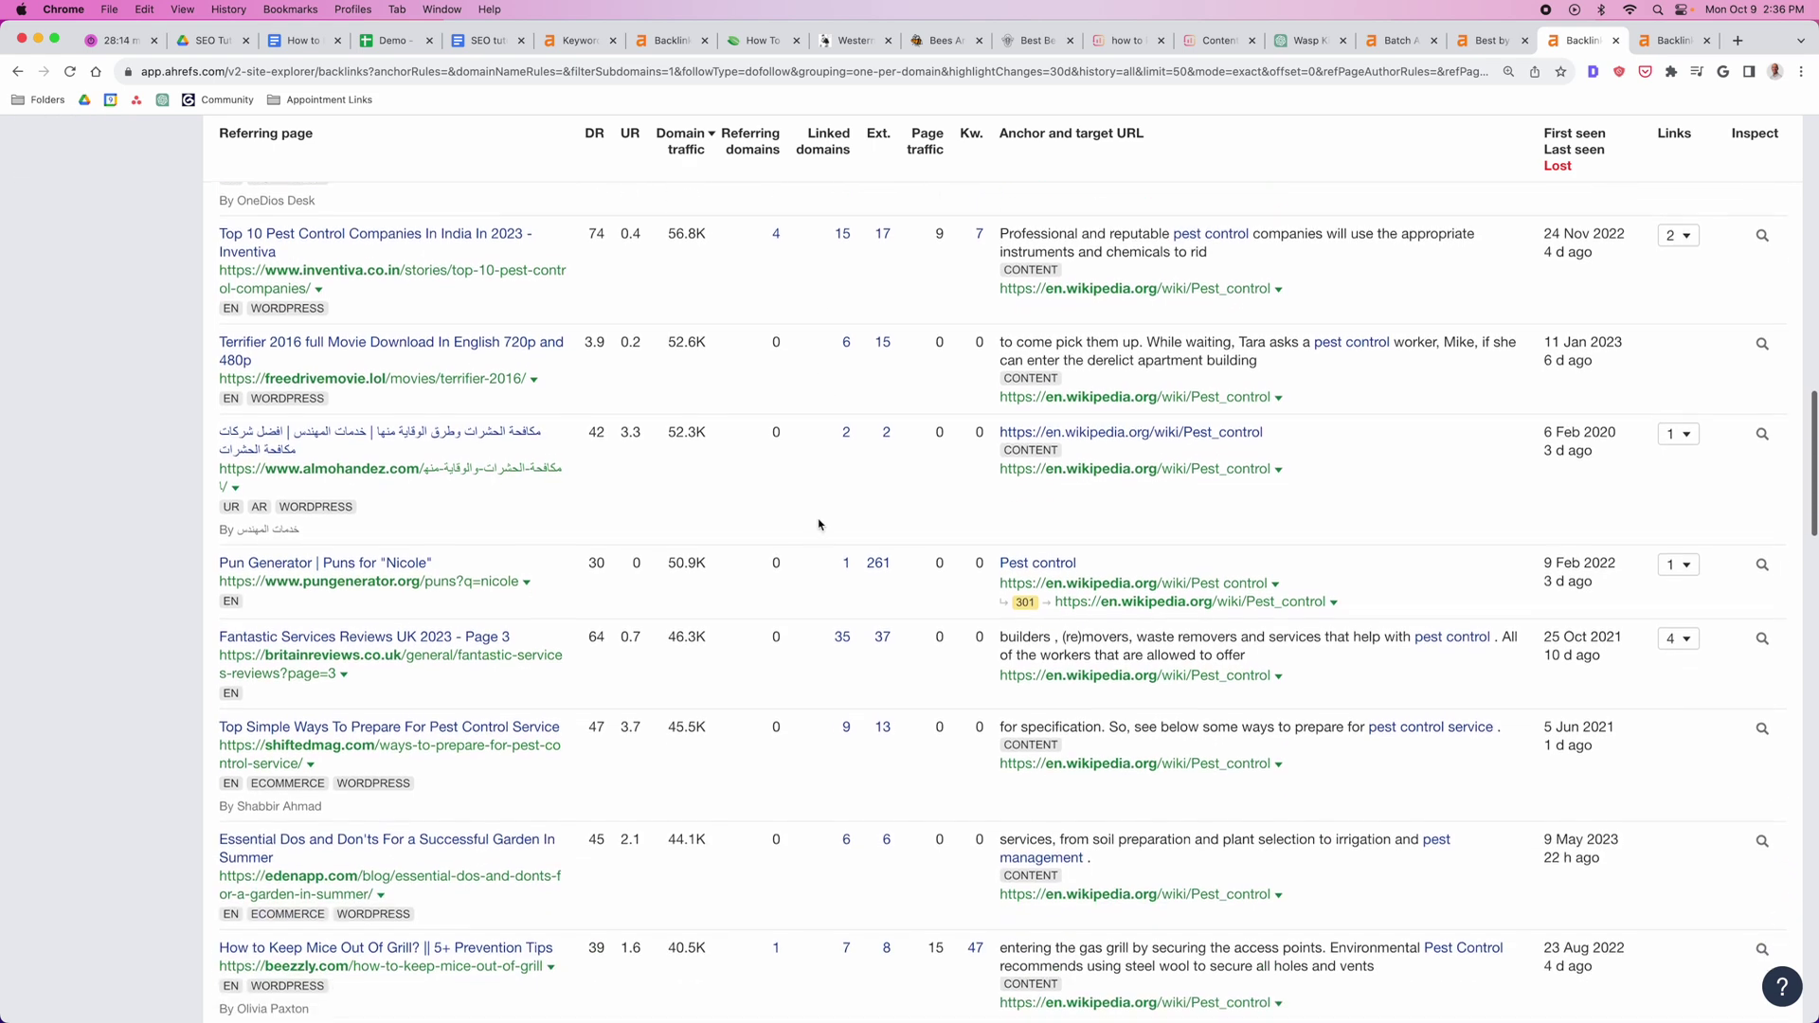
pyautogui.scroll(-5, 819, 522)
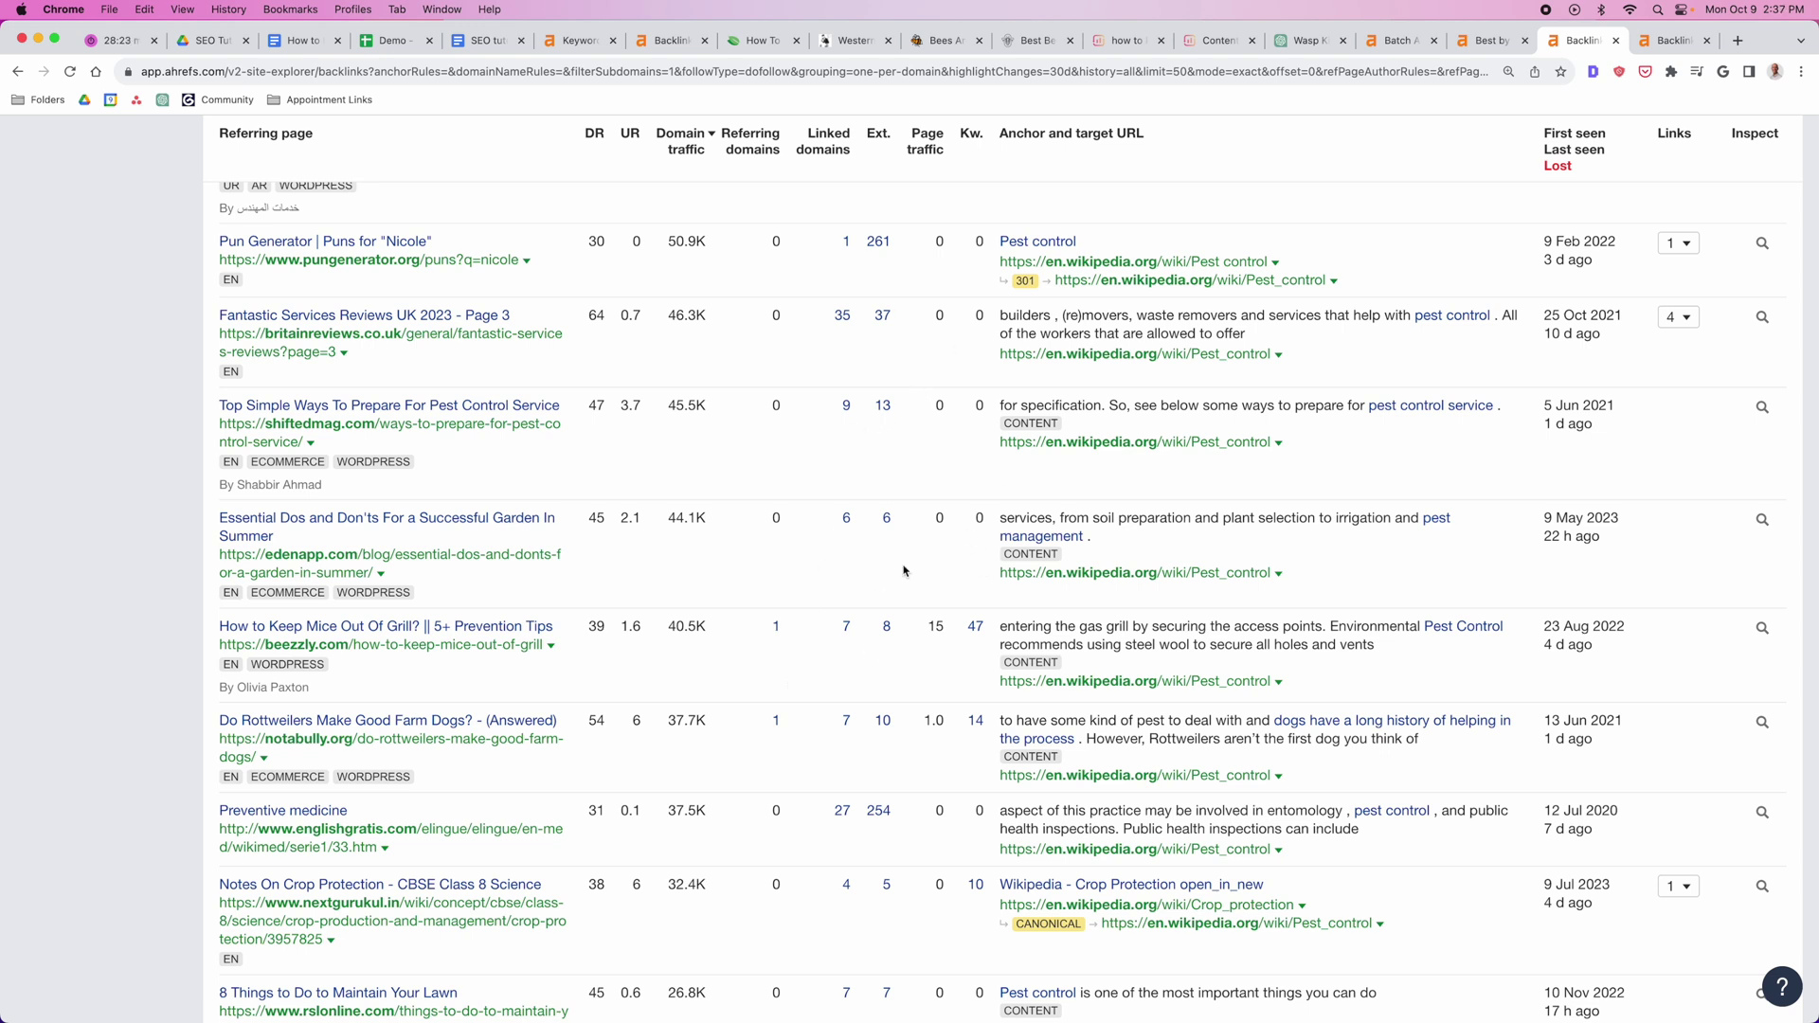
pyautogui.scroll(4, 1028, 479)
pyautogui.scroll(-10, 1389, 338)
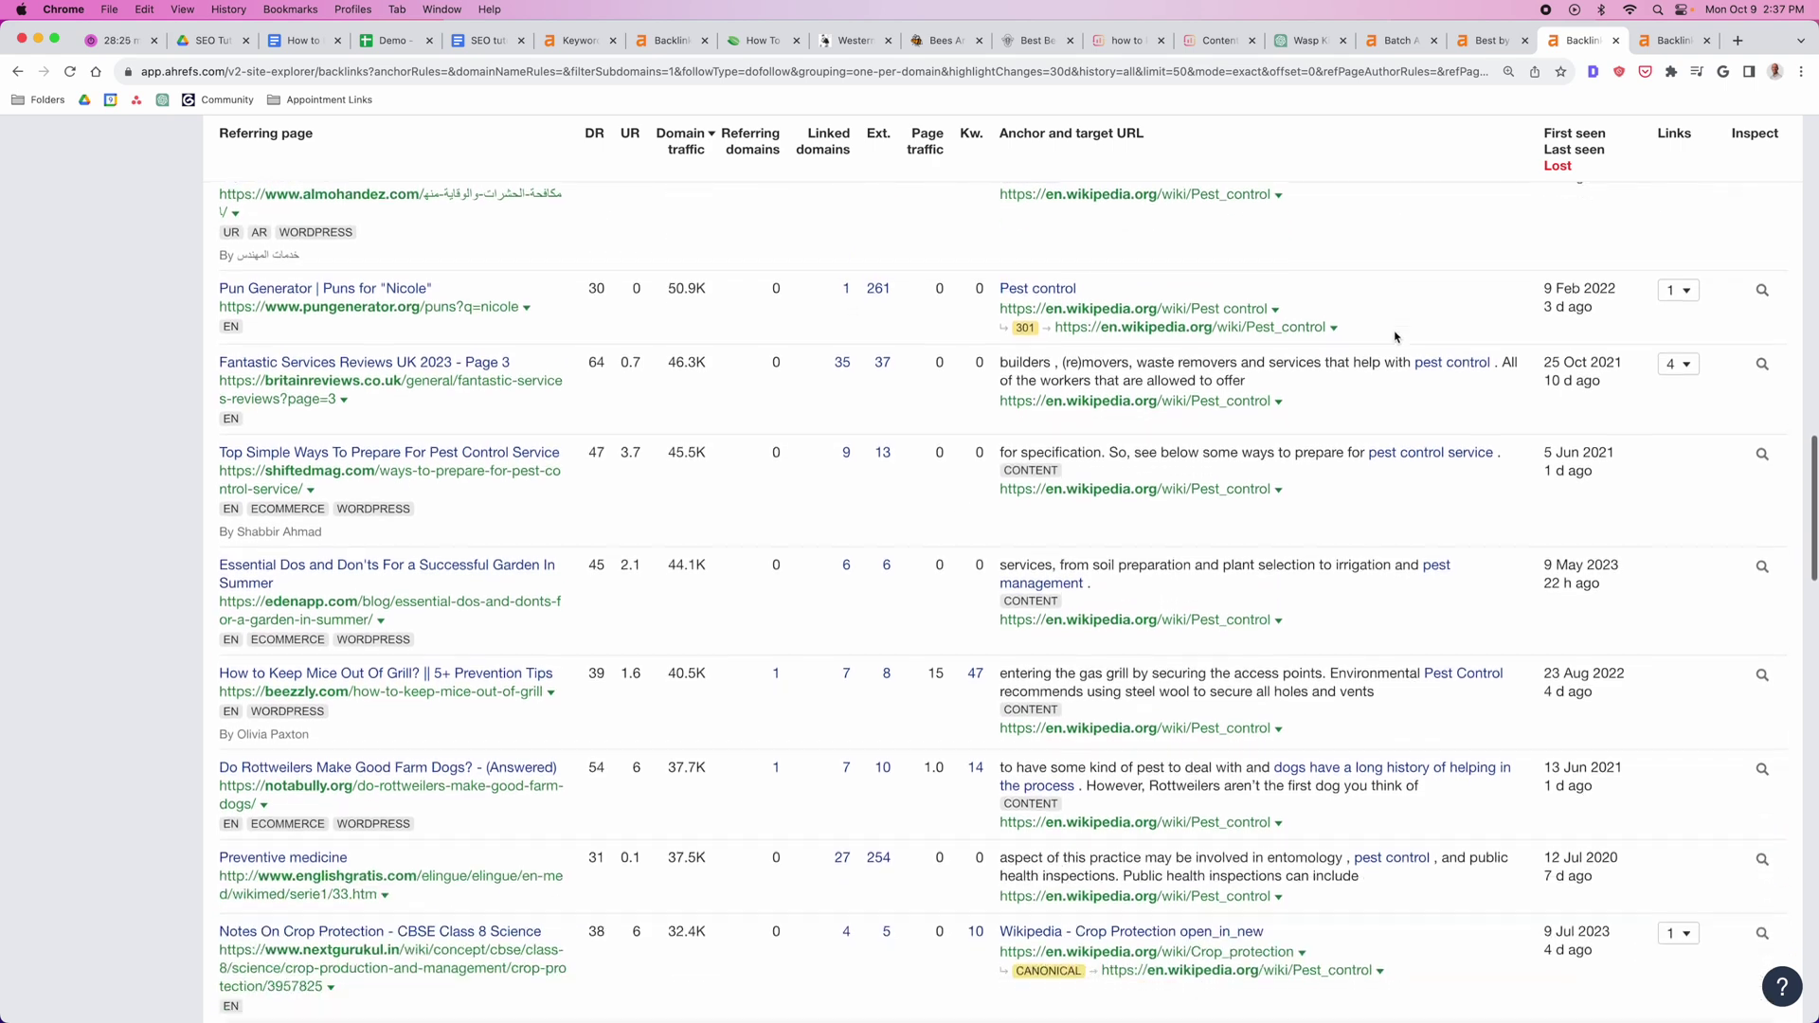
pyautogui.scroll(-1, 612, 540)
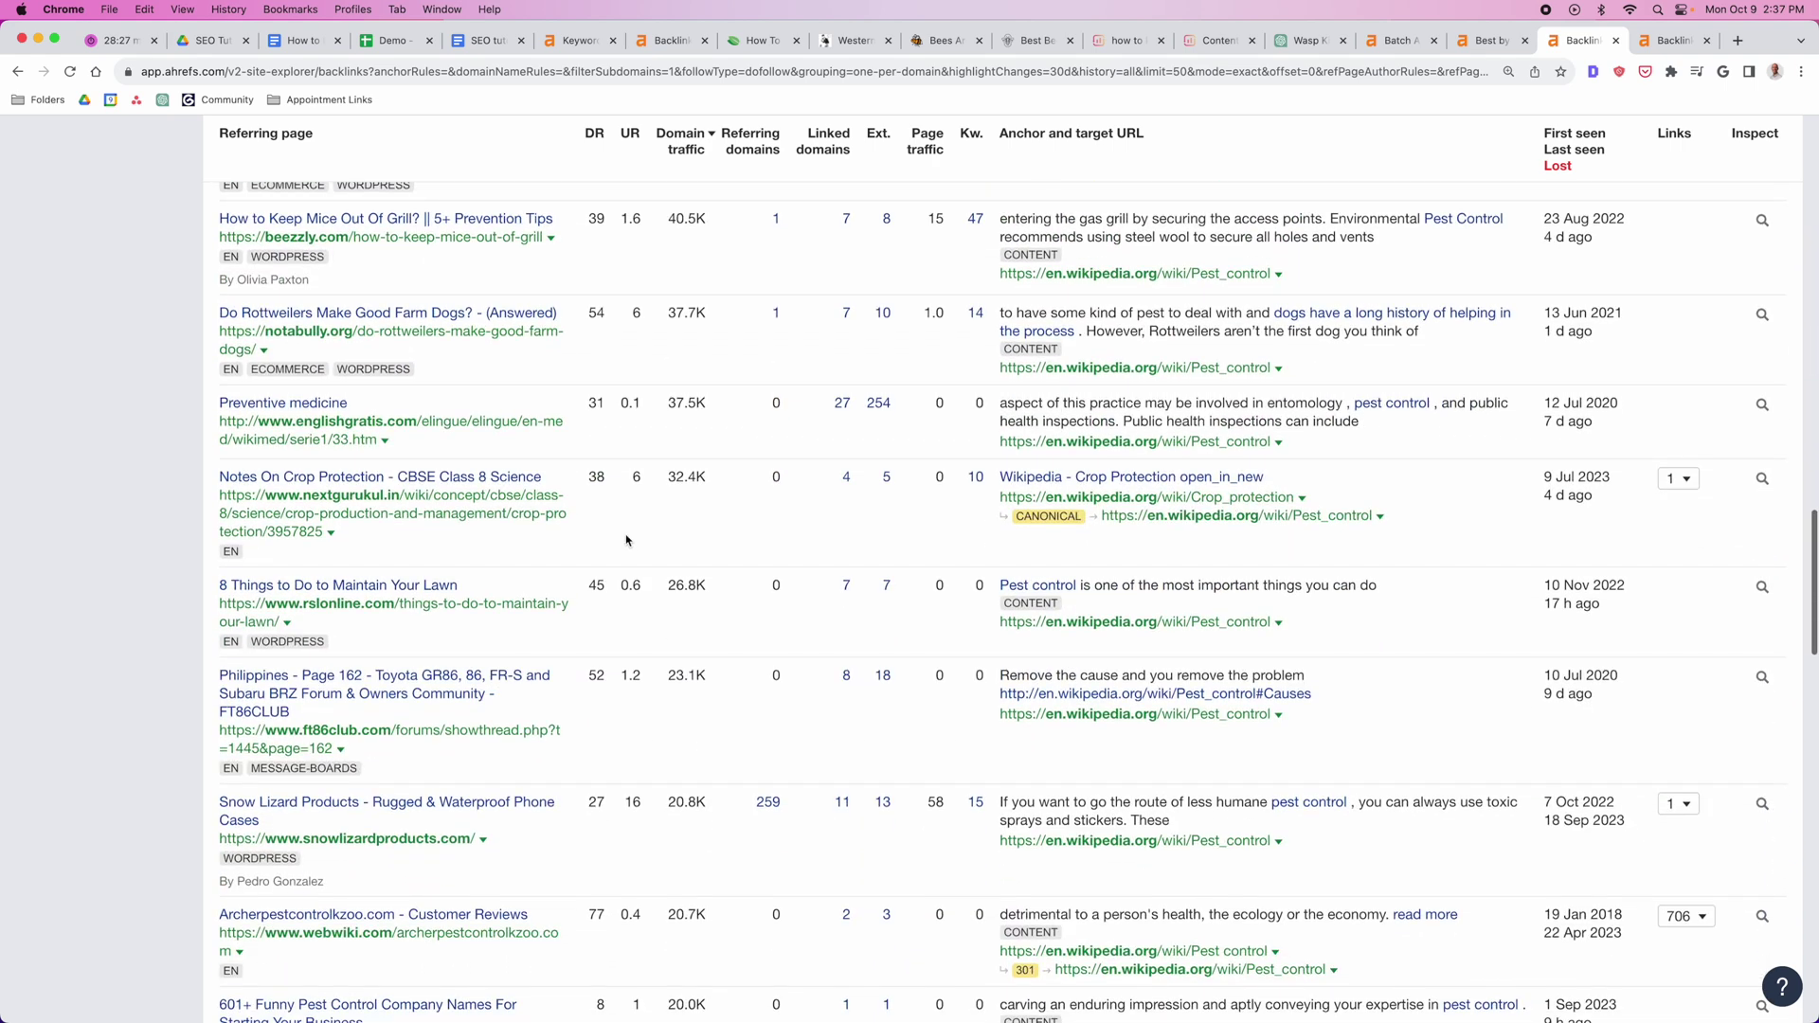
pyautogui.scroll(-2, 793, 518)
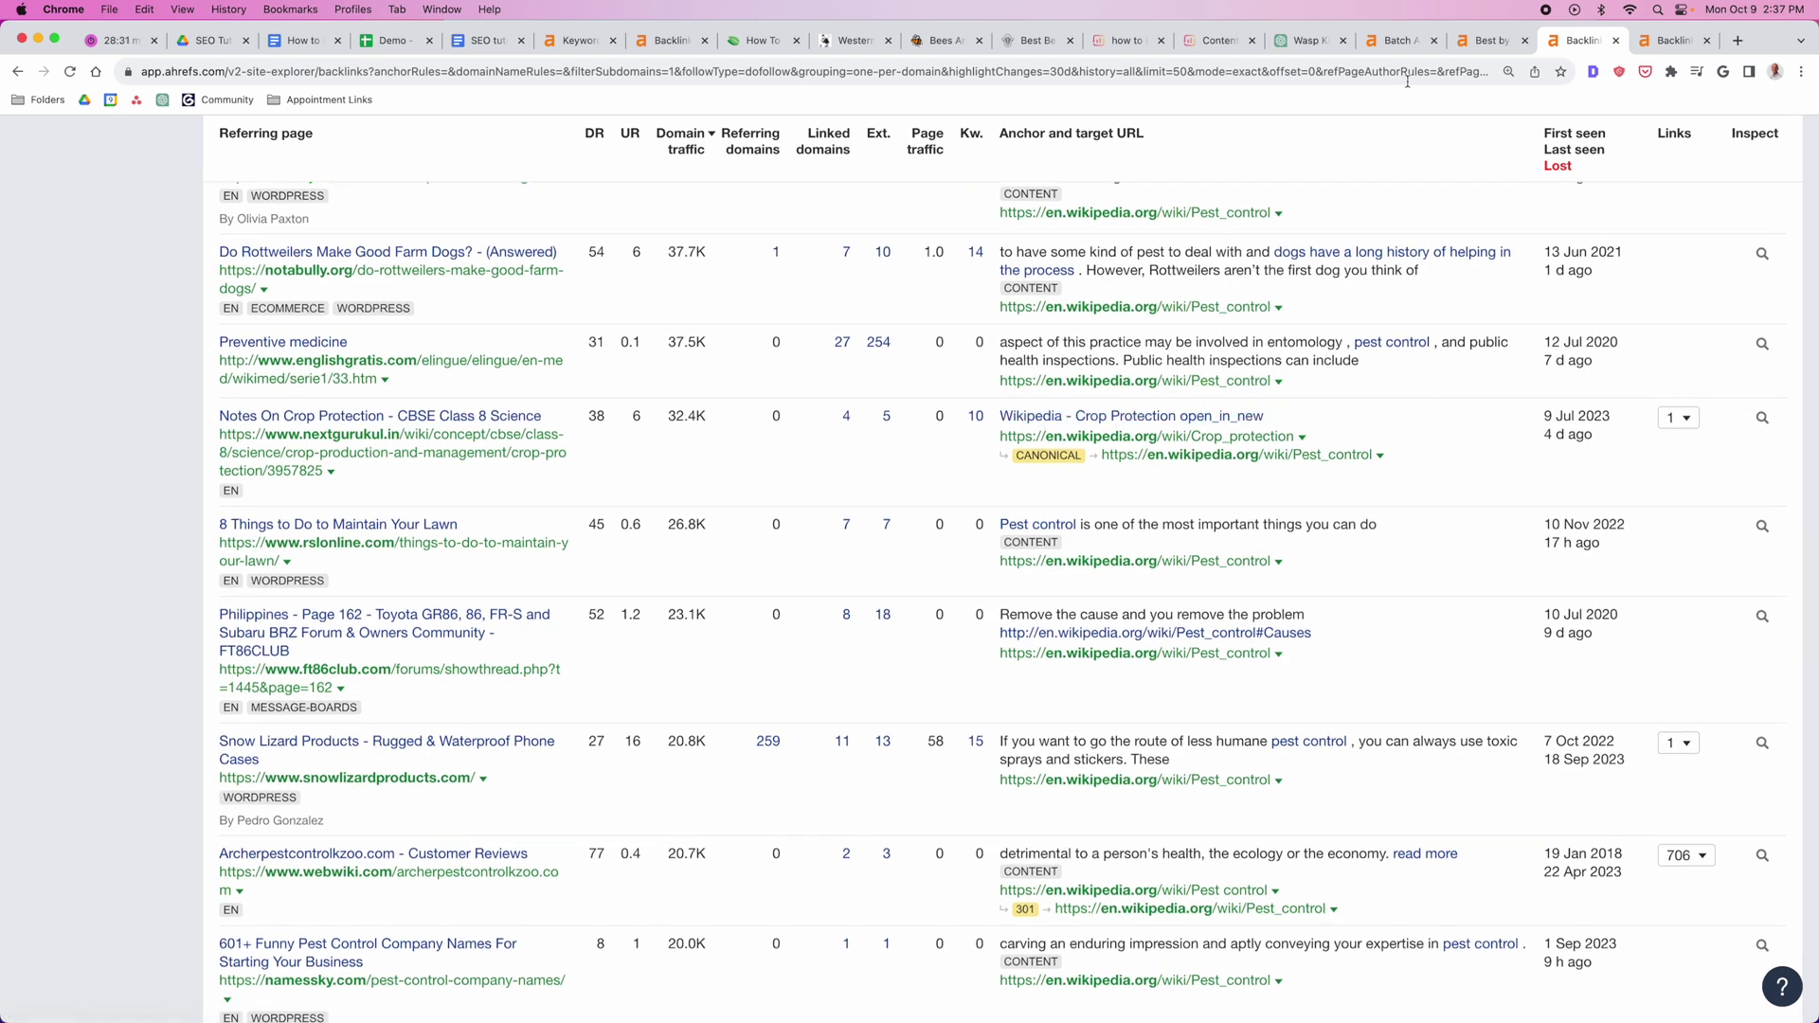
# Step: Switch to the wasp keyword chat and read through the wasp topic ideas reply
pyautogui.click(1308, 40)
pyautogui.scroll(-15, 1459, 474)
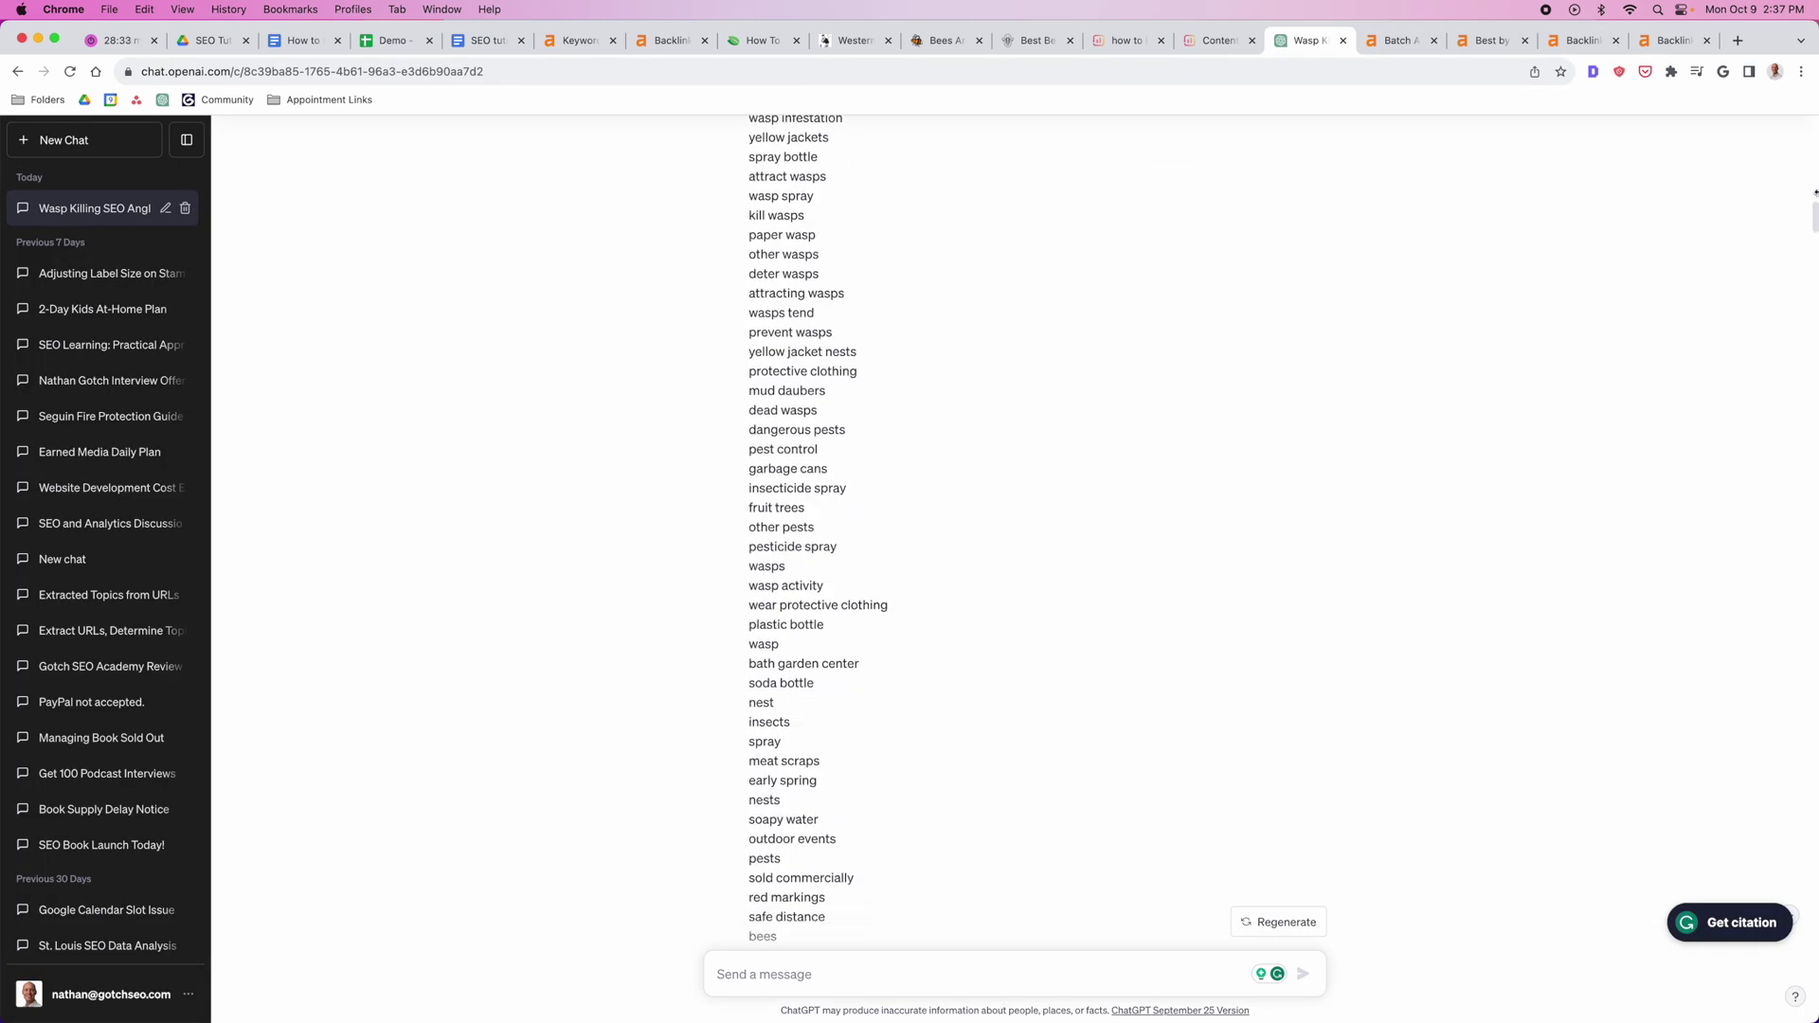
pyautogui.moveTo(1814, 218); pyautogui.dragTo(1812, 924)
pyautogui.scroll(-2, 1064, 503)
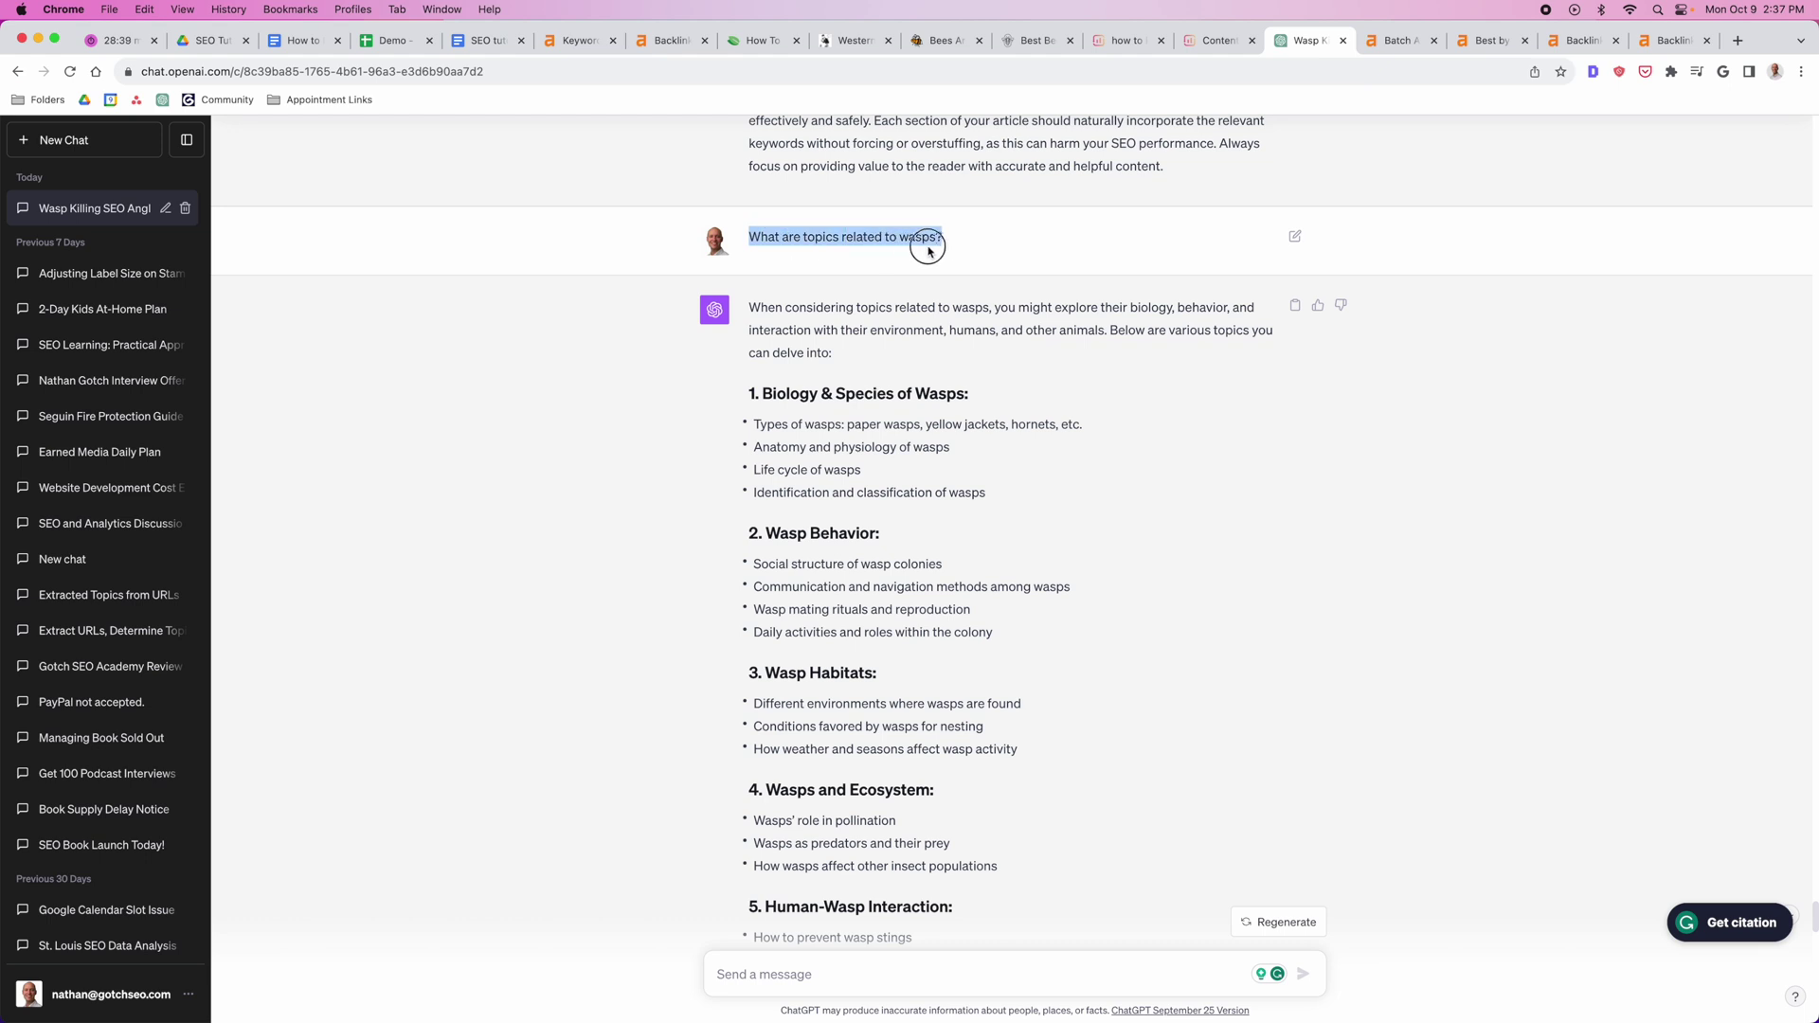
pyautogui.click(929, 251)
# Step: Scroll to the blog-types reply and highlight its first three types, starting with Pest Control and DIY
pyautogui.scroll(-2, 1098, 334)
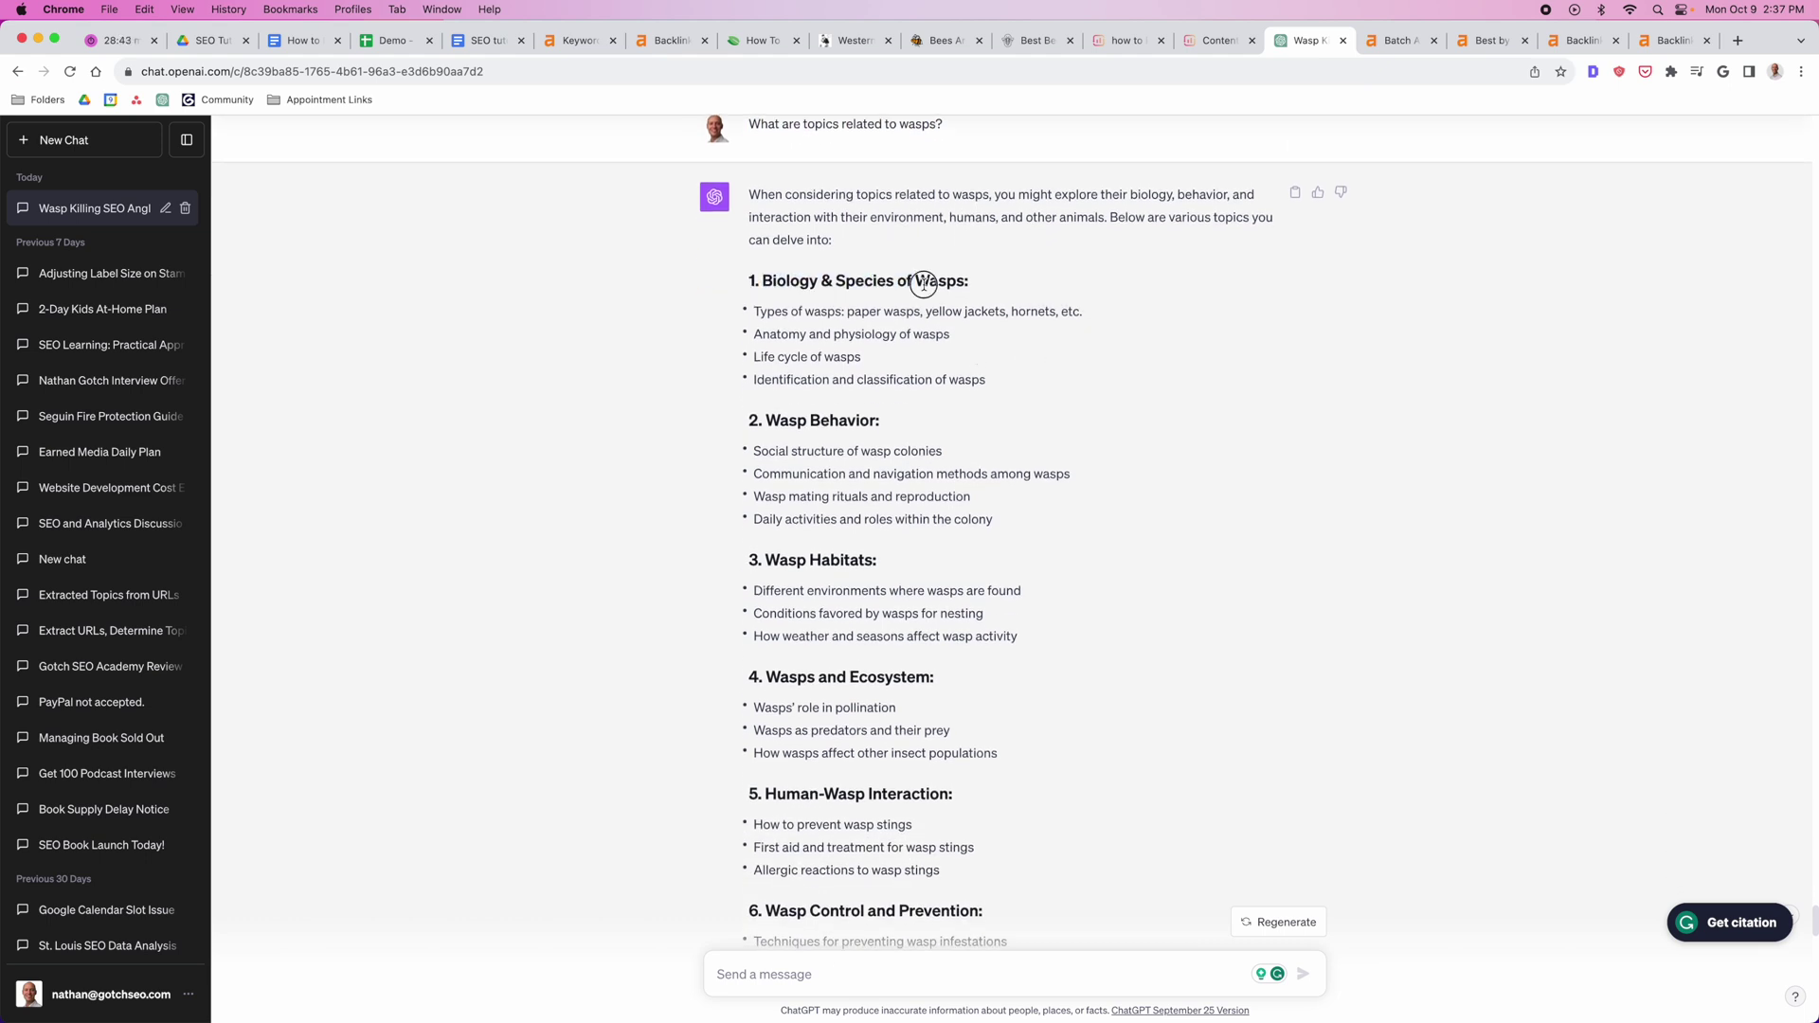
pyautogui.scroll(-8, 1043, 332)
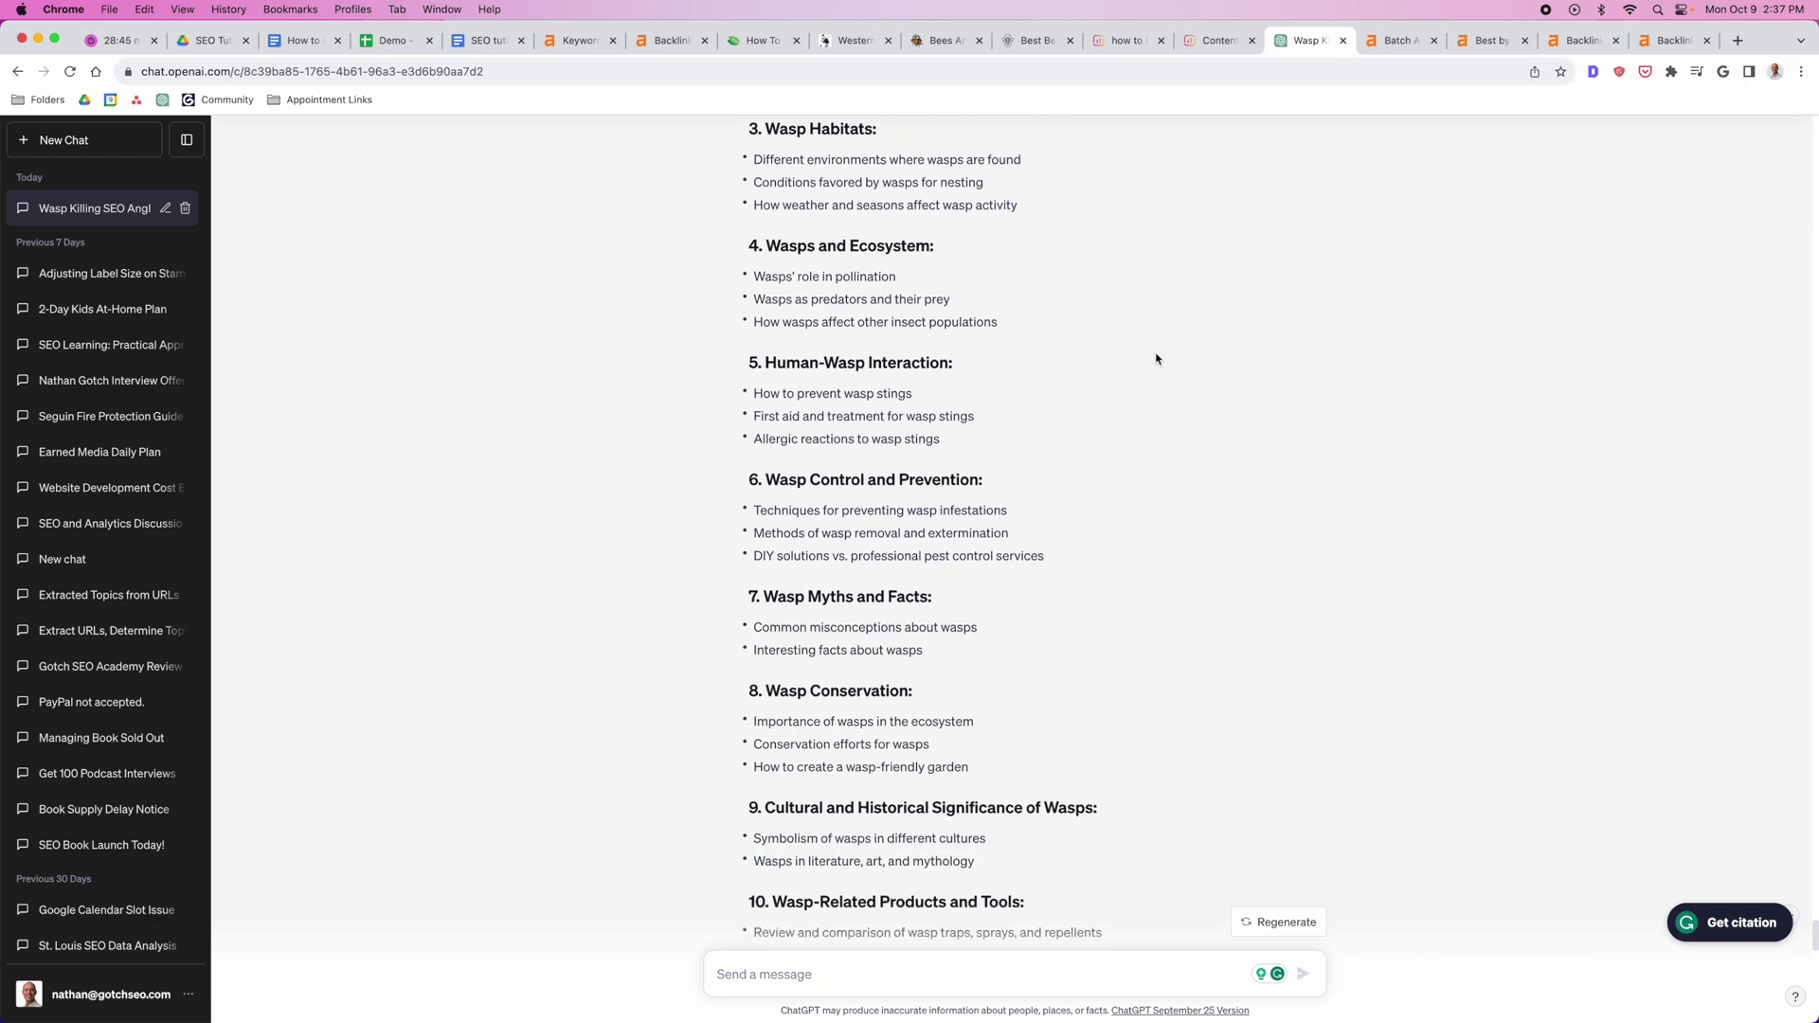
pyautogui.scroll(-12, 1161, 345)
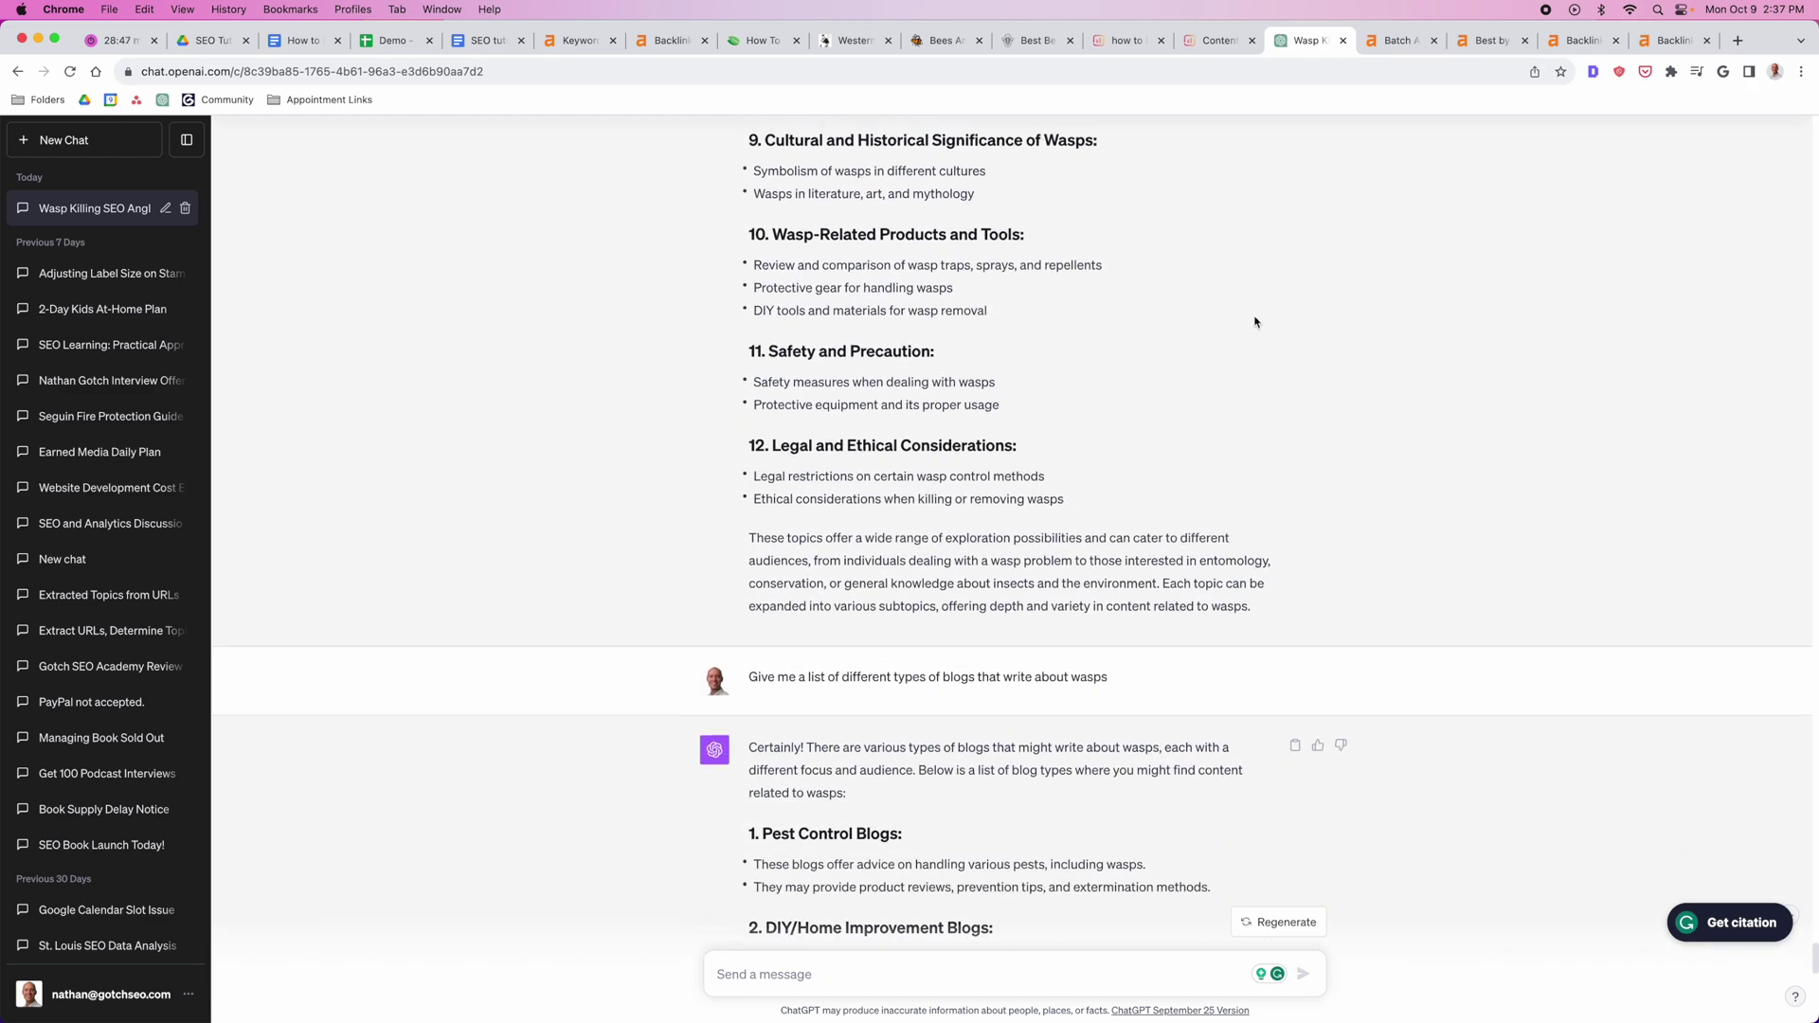
pyautogui.scroll(-5, 1241, 327)
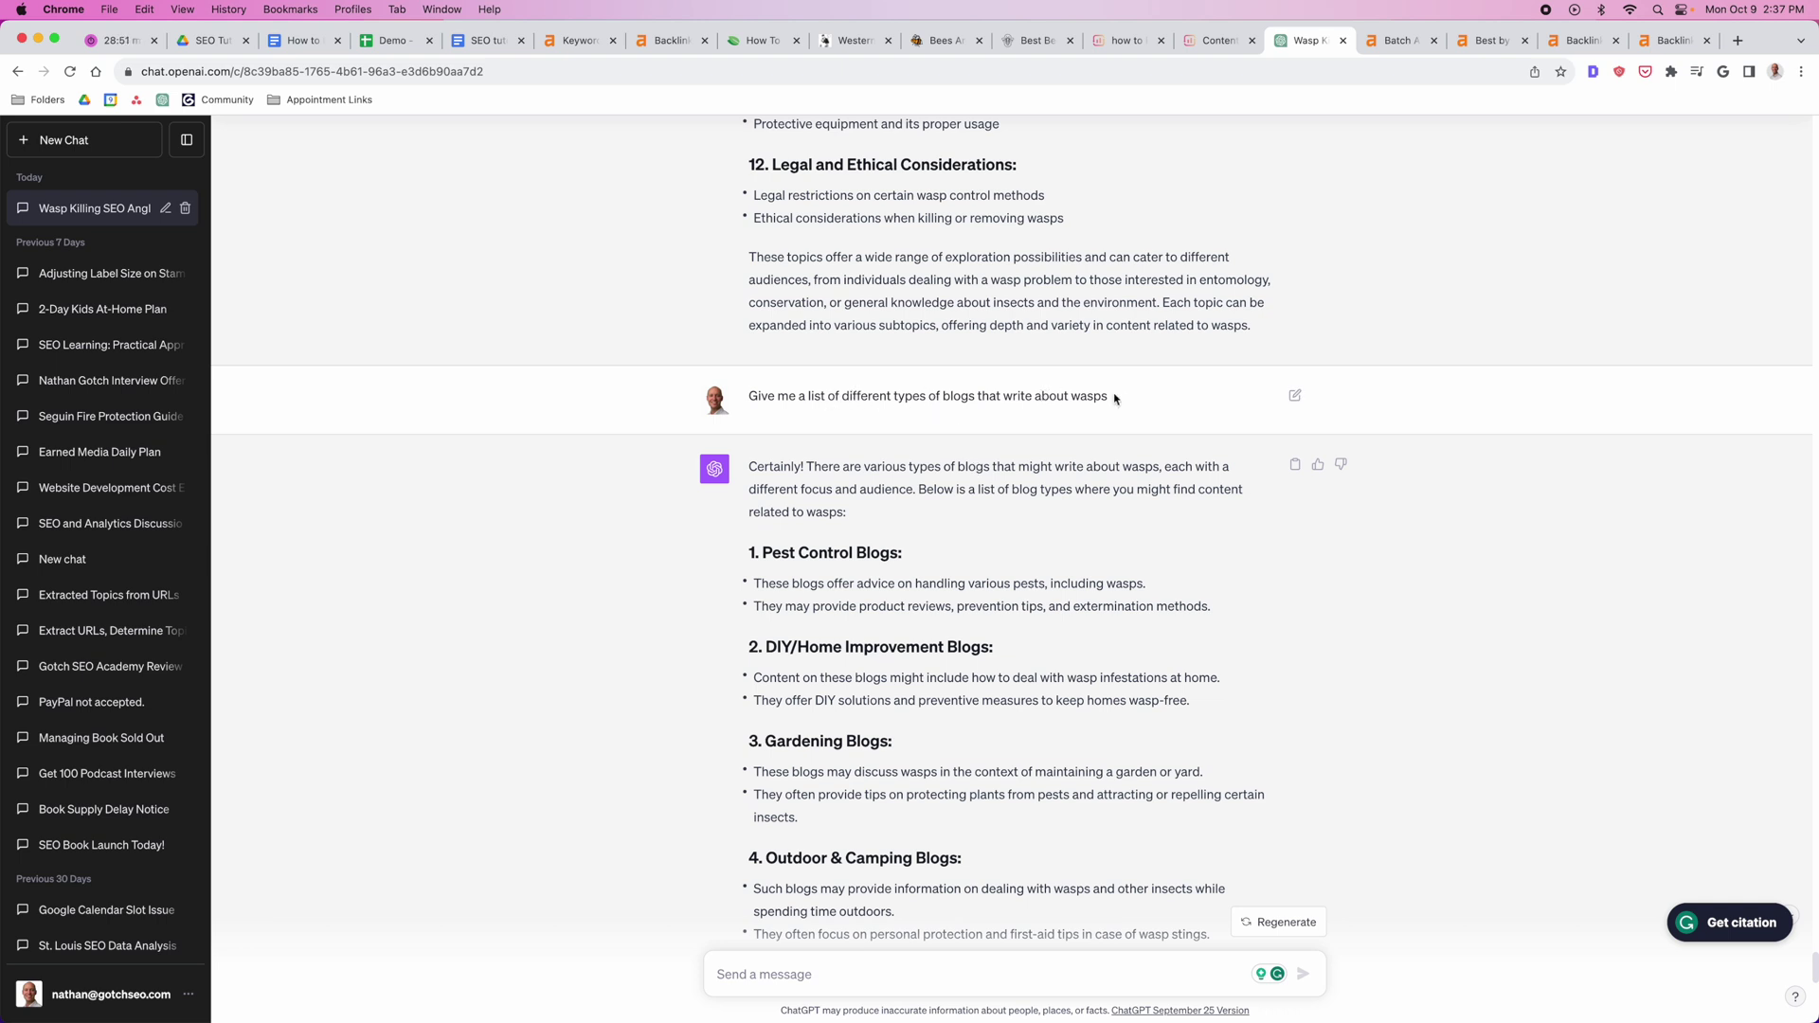
pyautogui.scroll(-3, 1123, 395)
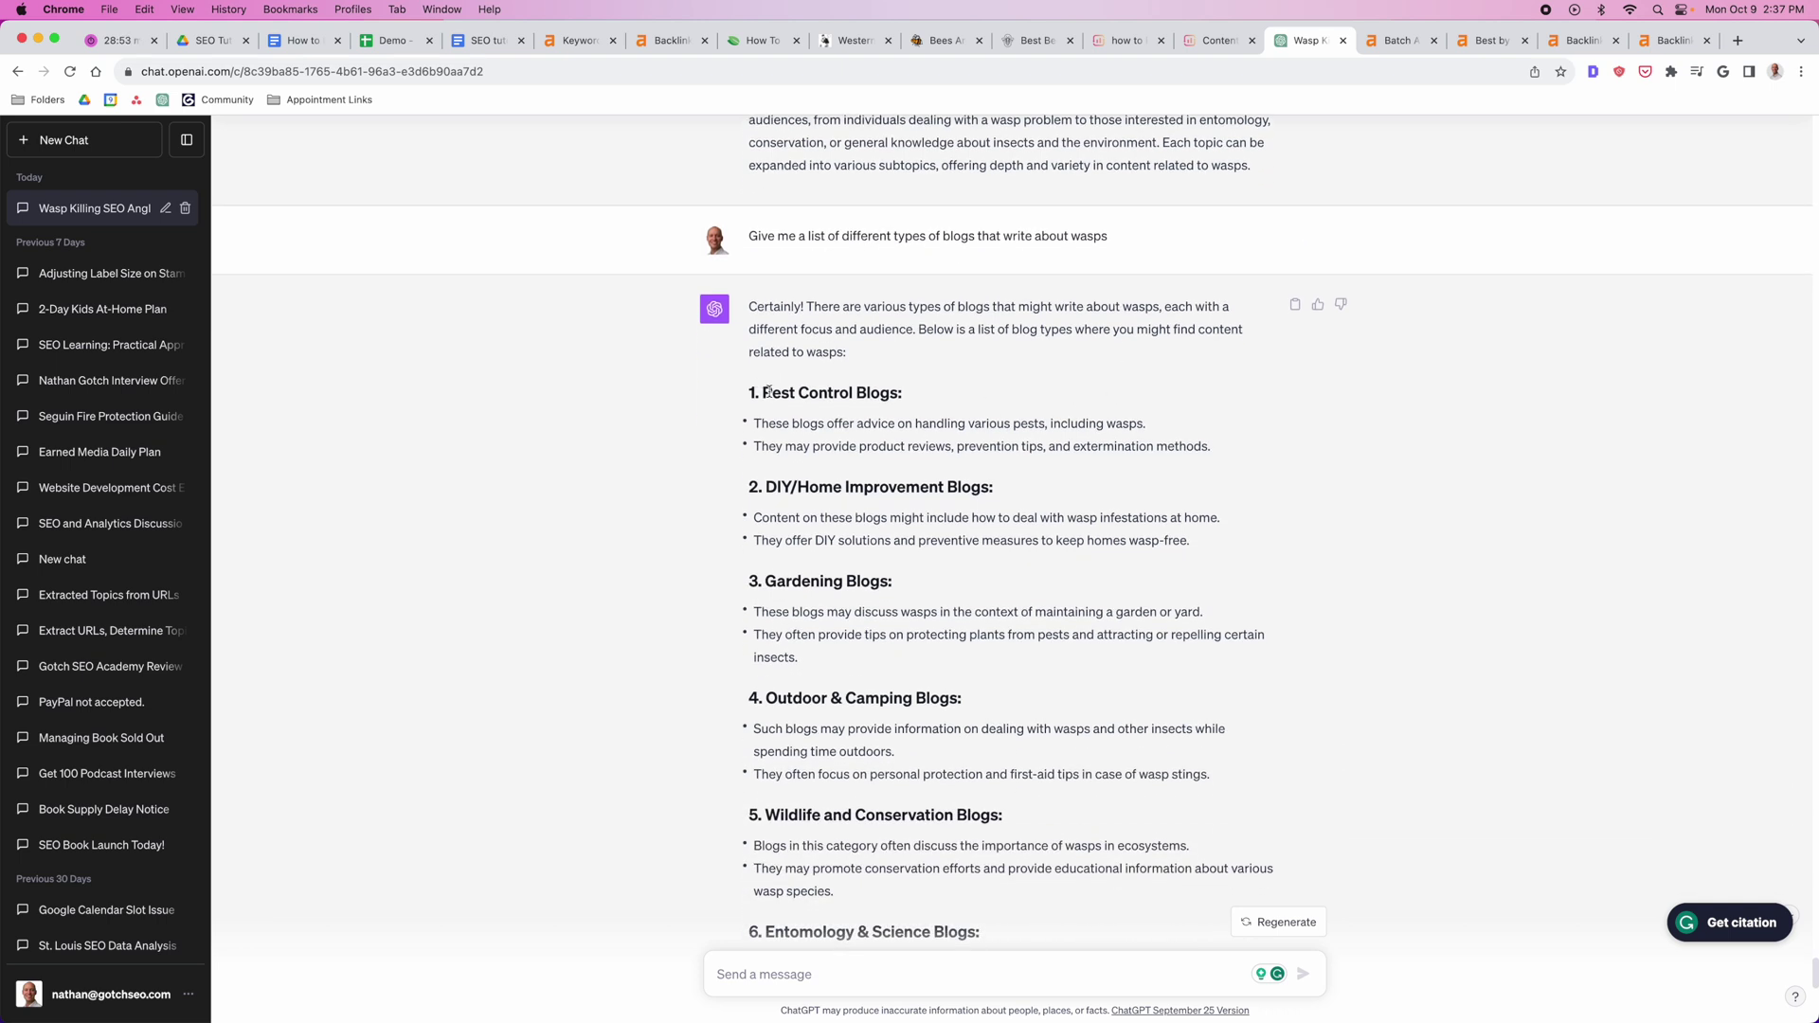
pyautogui.moveTo(763, 396); pyautogui.dragTo(853, 396)
pyautogui.click(817, 414)
pyautogui.scroll(-2, 817, 415)
pyautogui.scroll(-5, 818, 414)
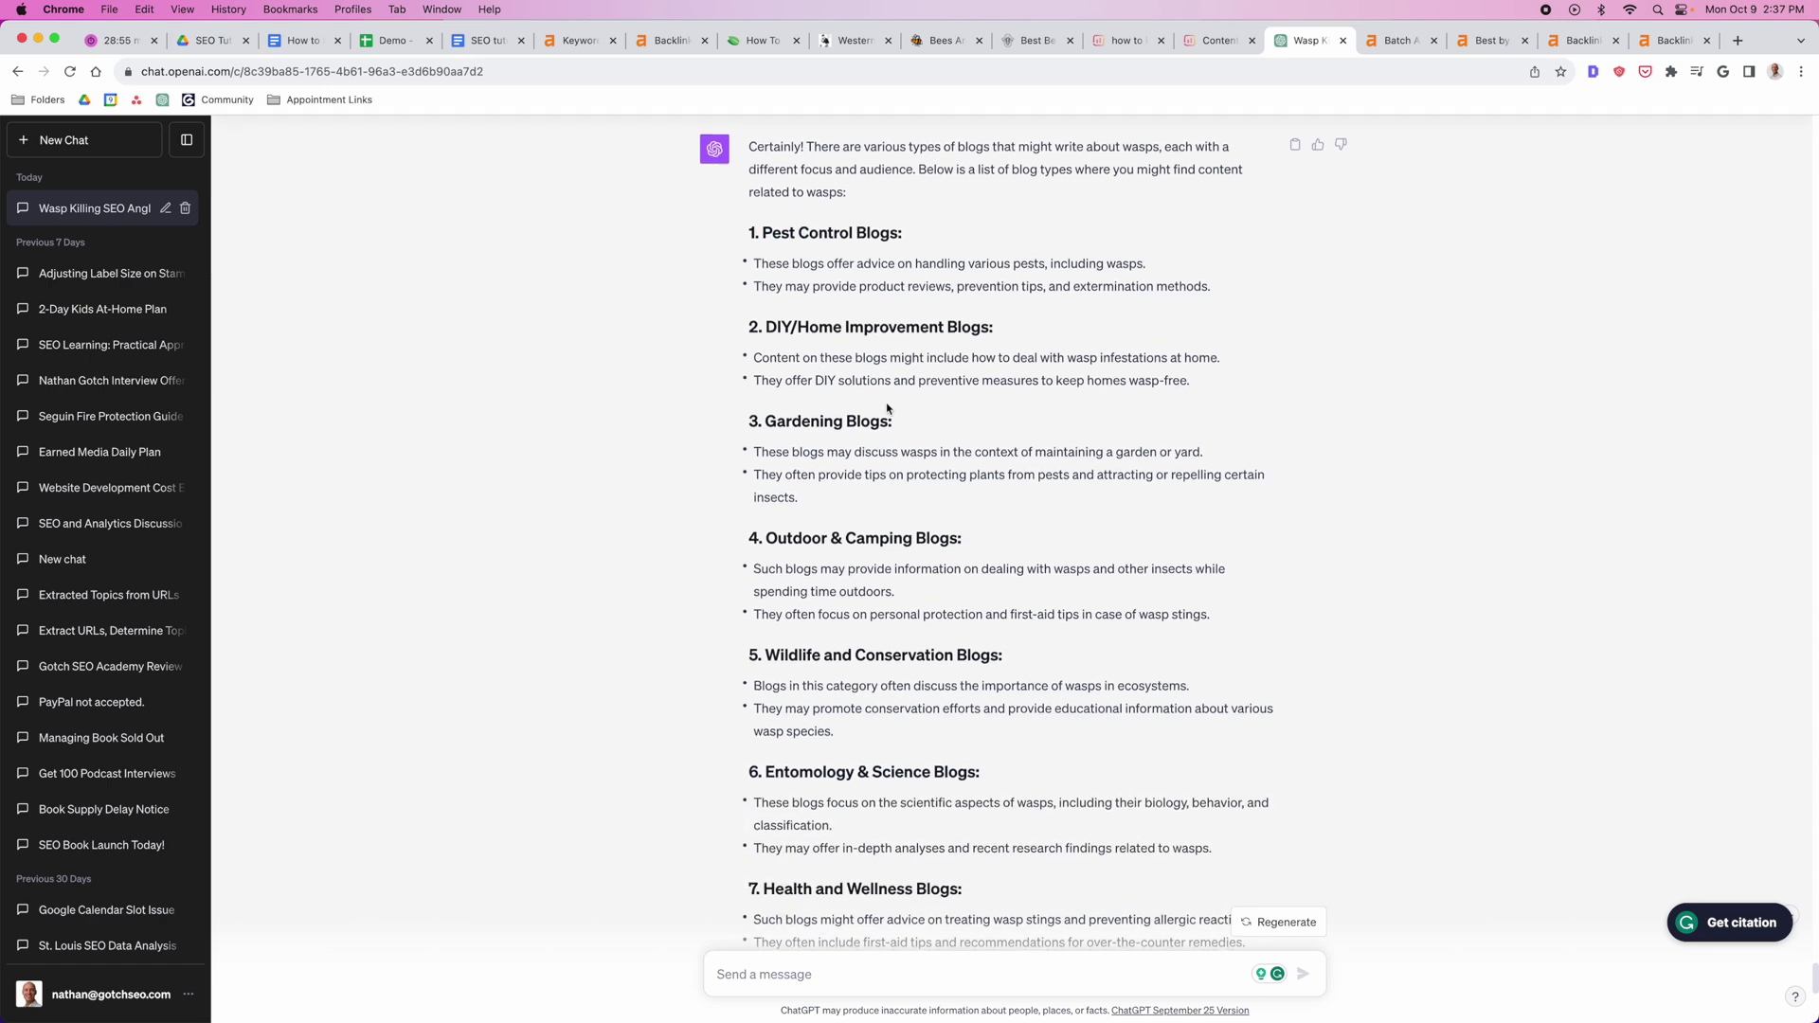
pyautogui.scroll(-6, 959, 380)
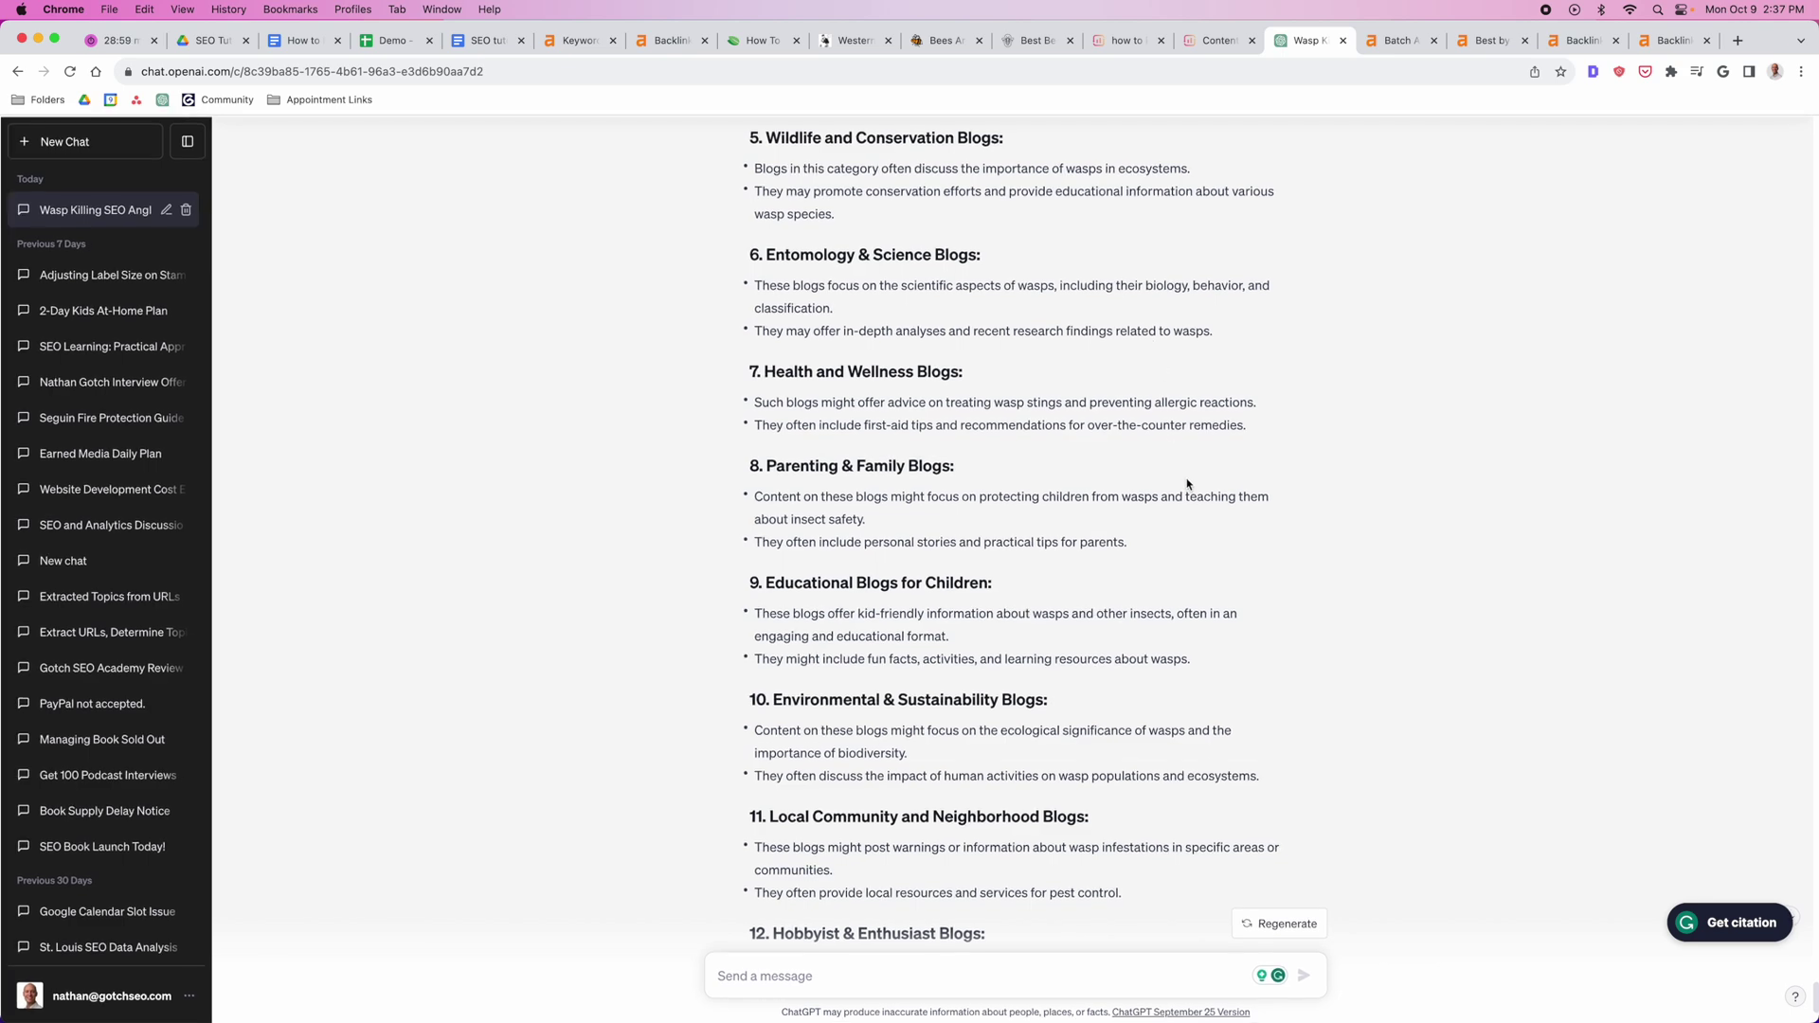
pyautogui.scroll(10, 1186, 479)
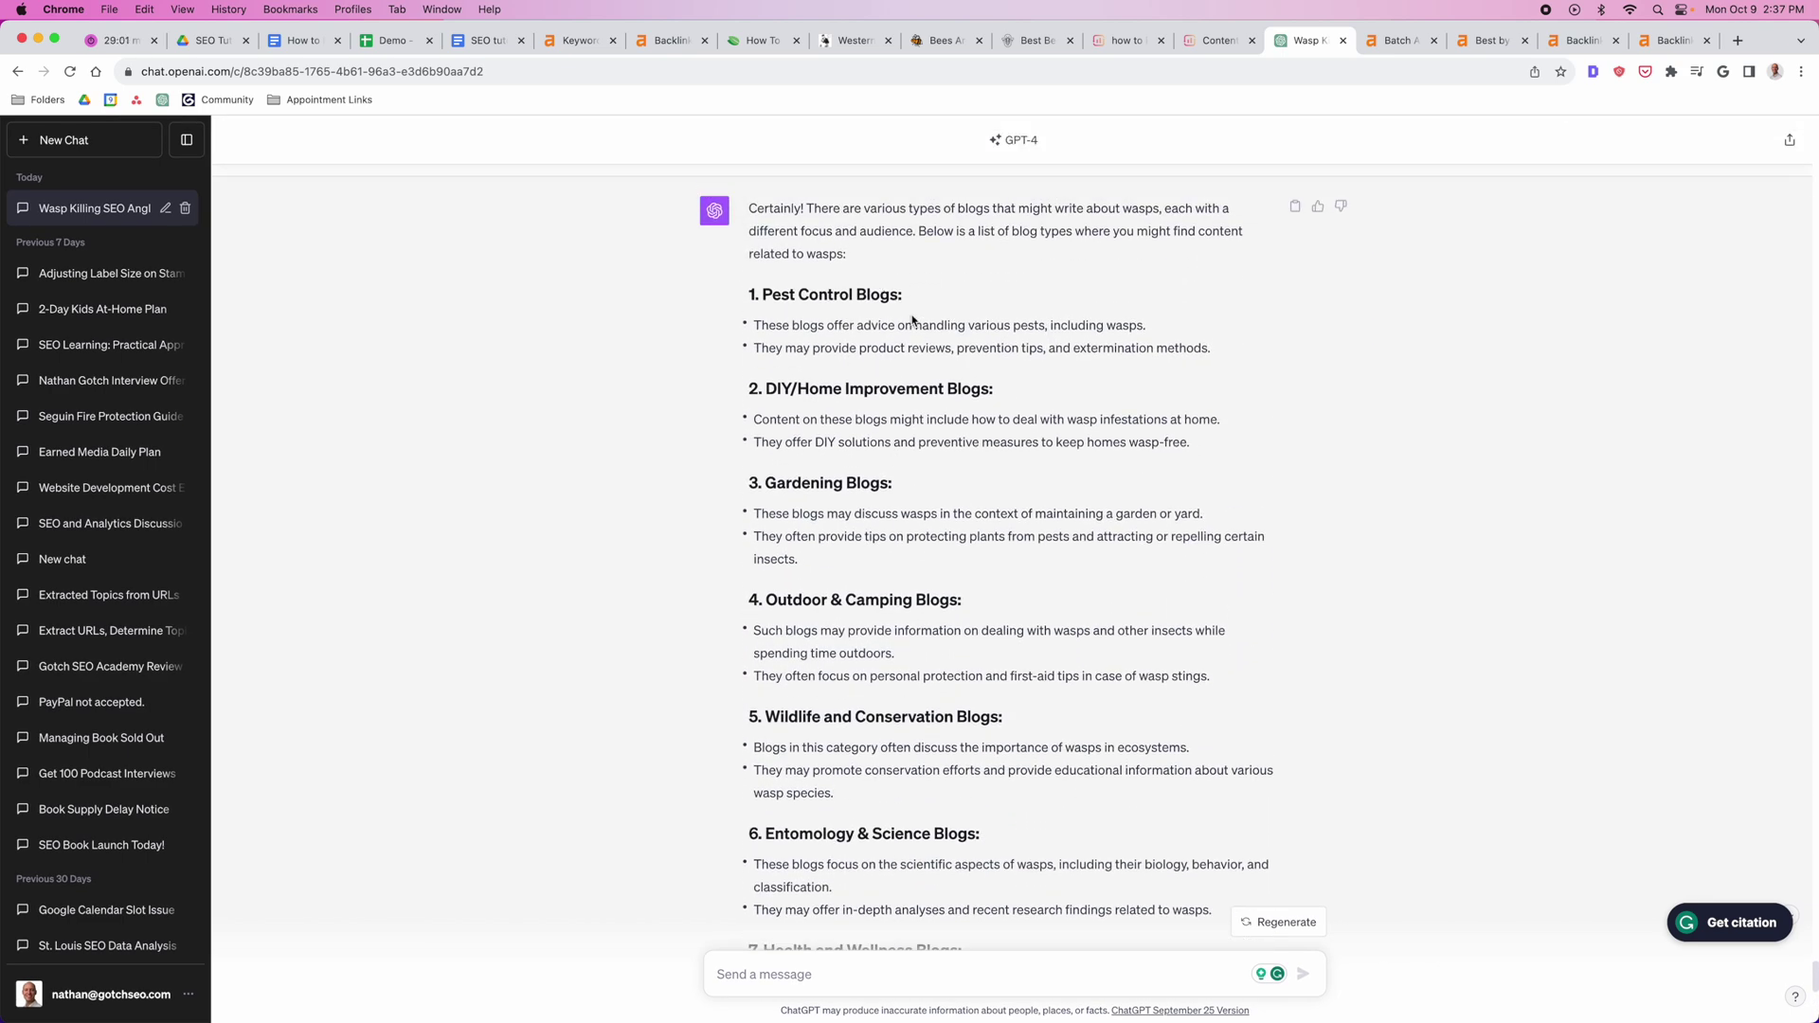
pyautogui.moveTo(747, 290); pyautogui.dragTo(1093, 557)
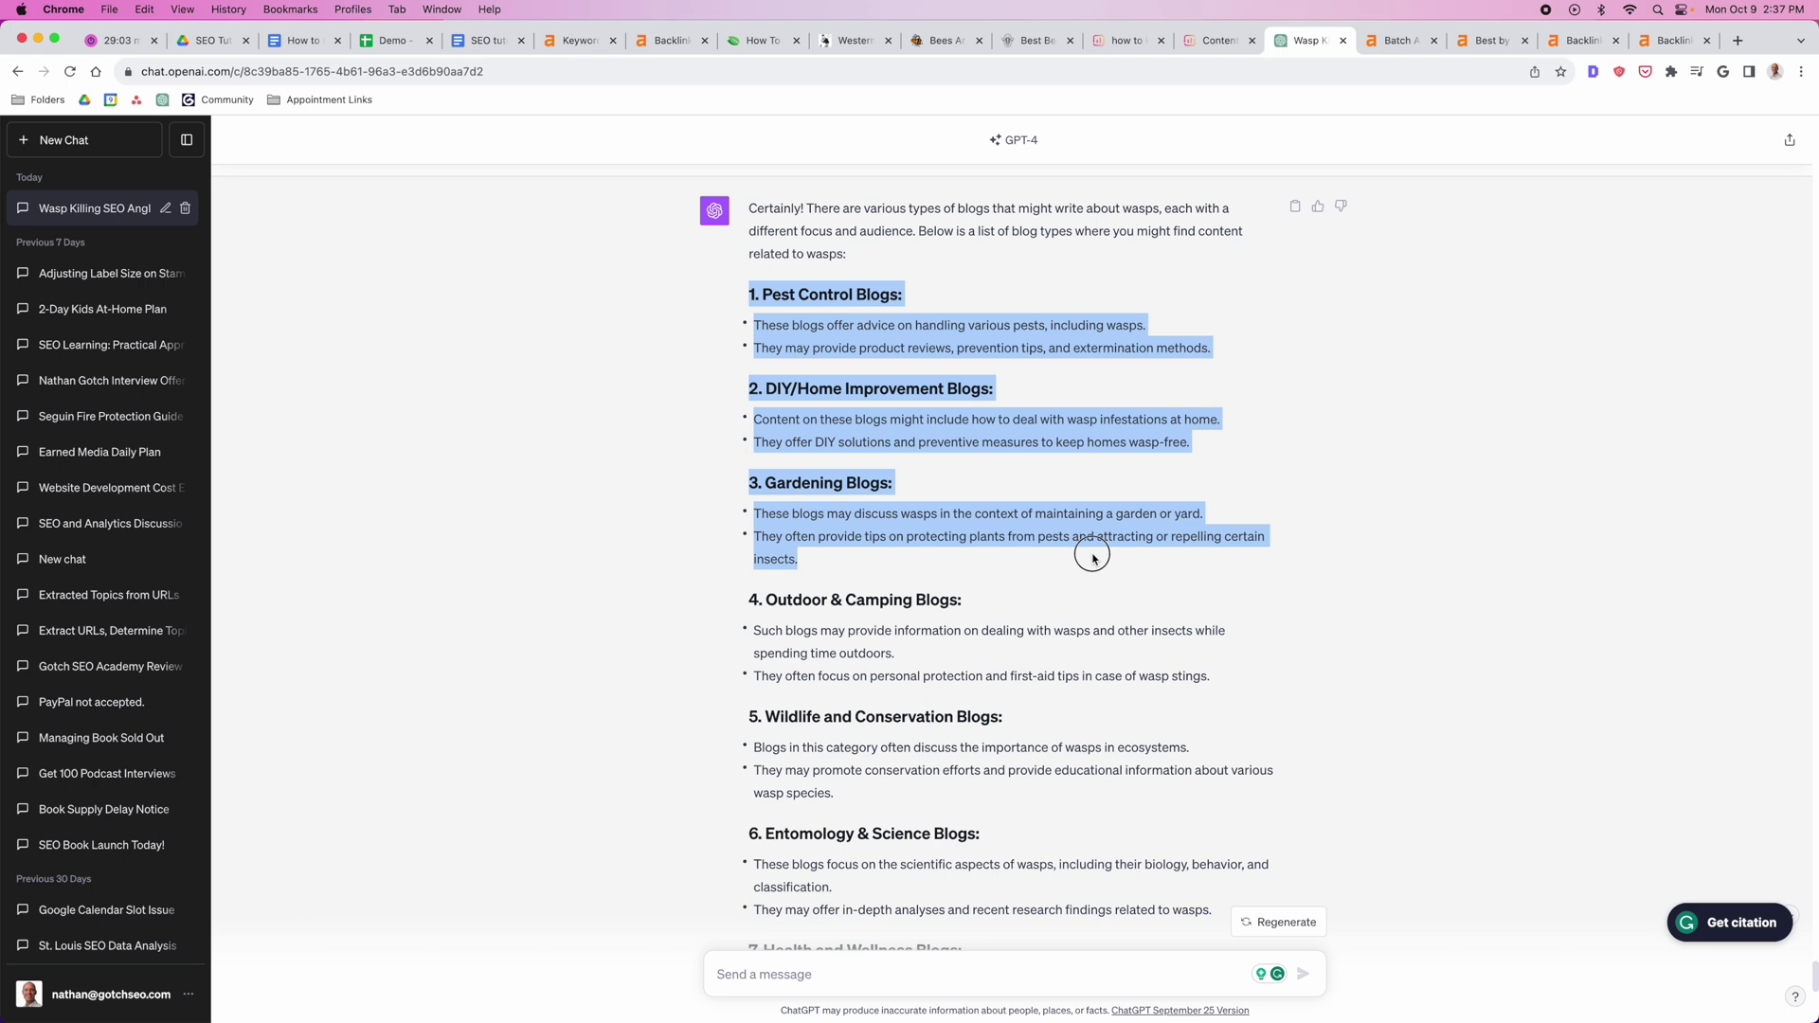
pyautogui.click(1093, 464)
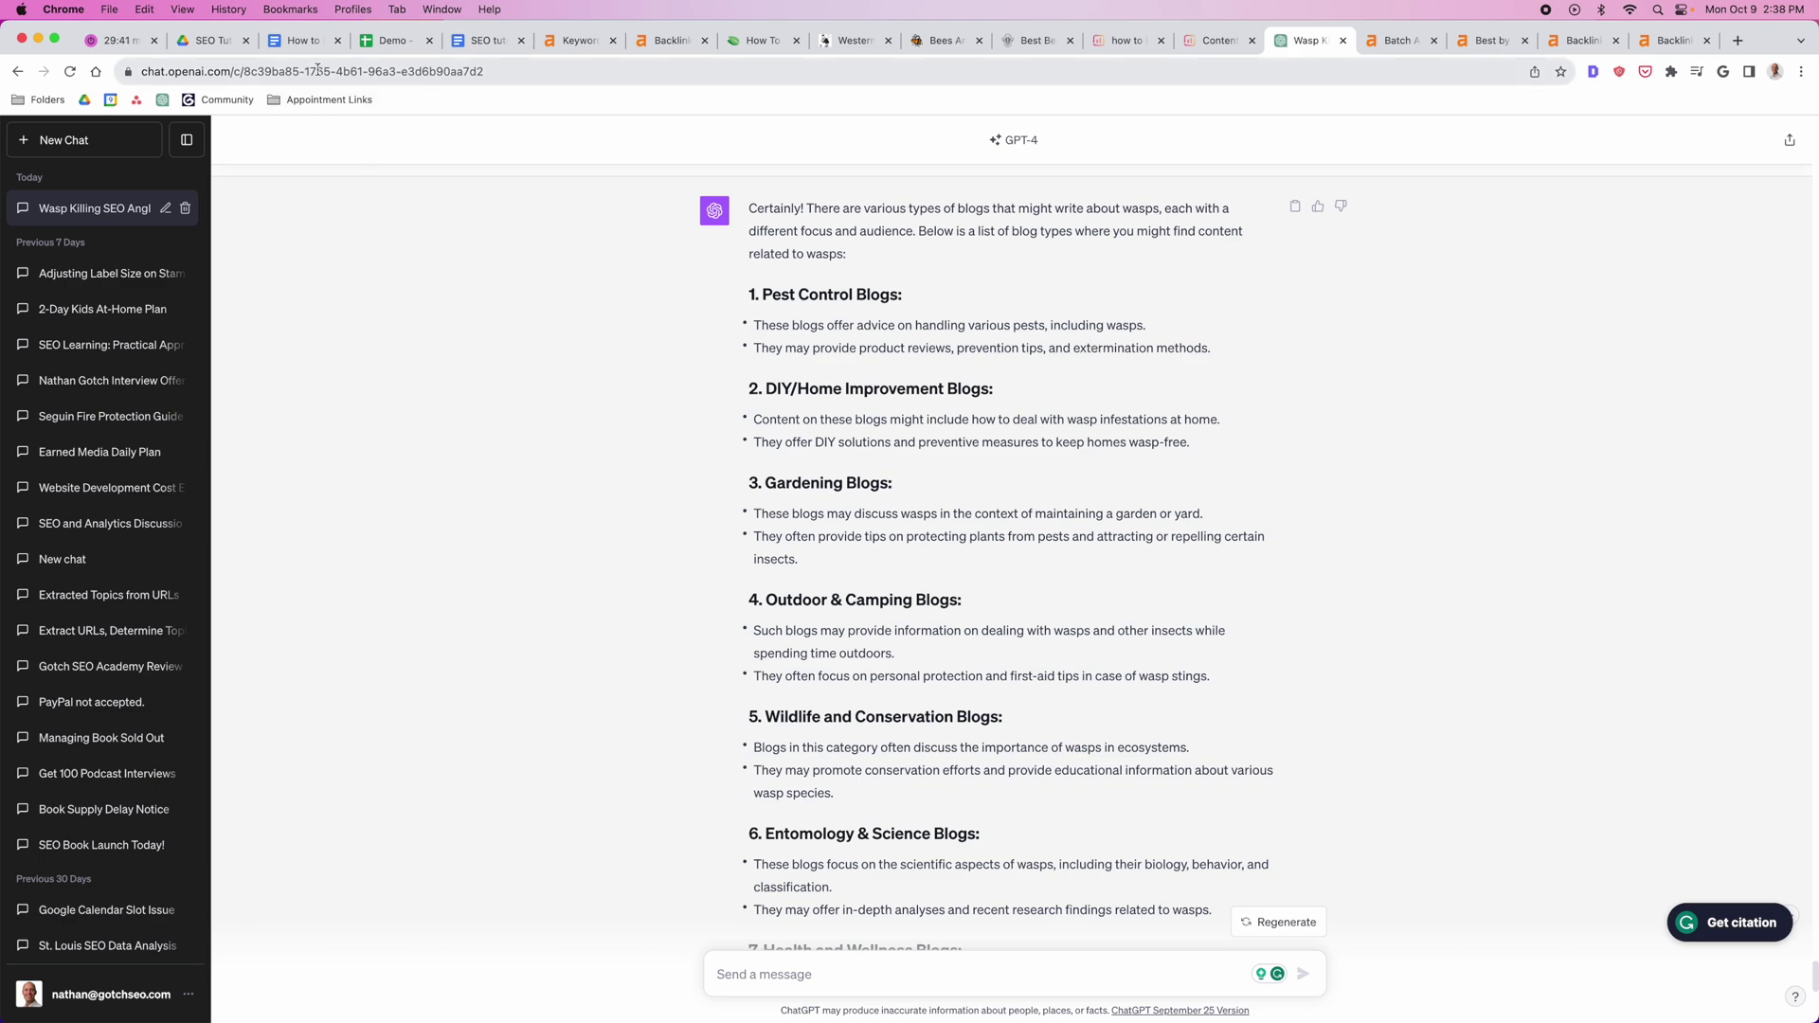
# Step: In the Demo Keywords sheet, select how to kill a red wasp, then how to kill a wasp (difficulty 9, volume 3100)
pyautogui.click(391, 40)
pyautogui.click(590, 660)
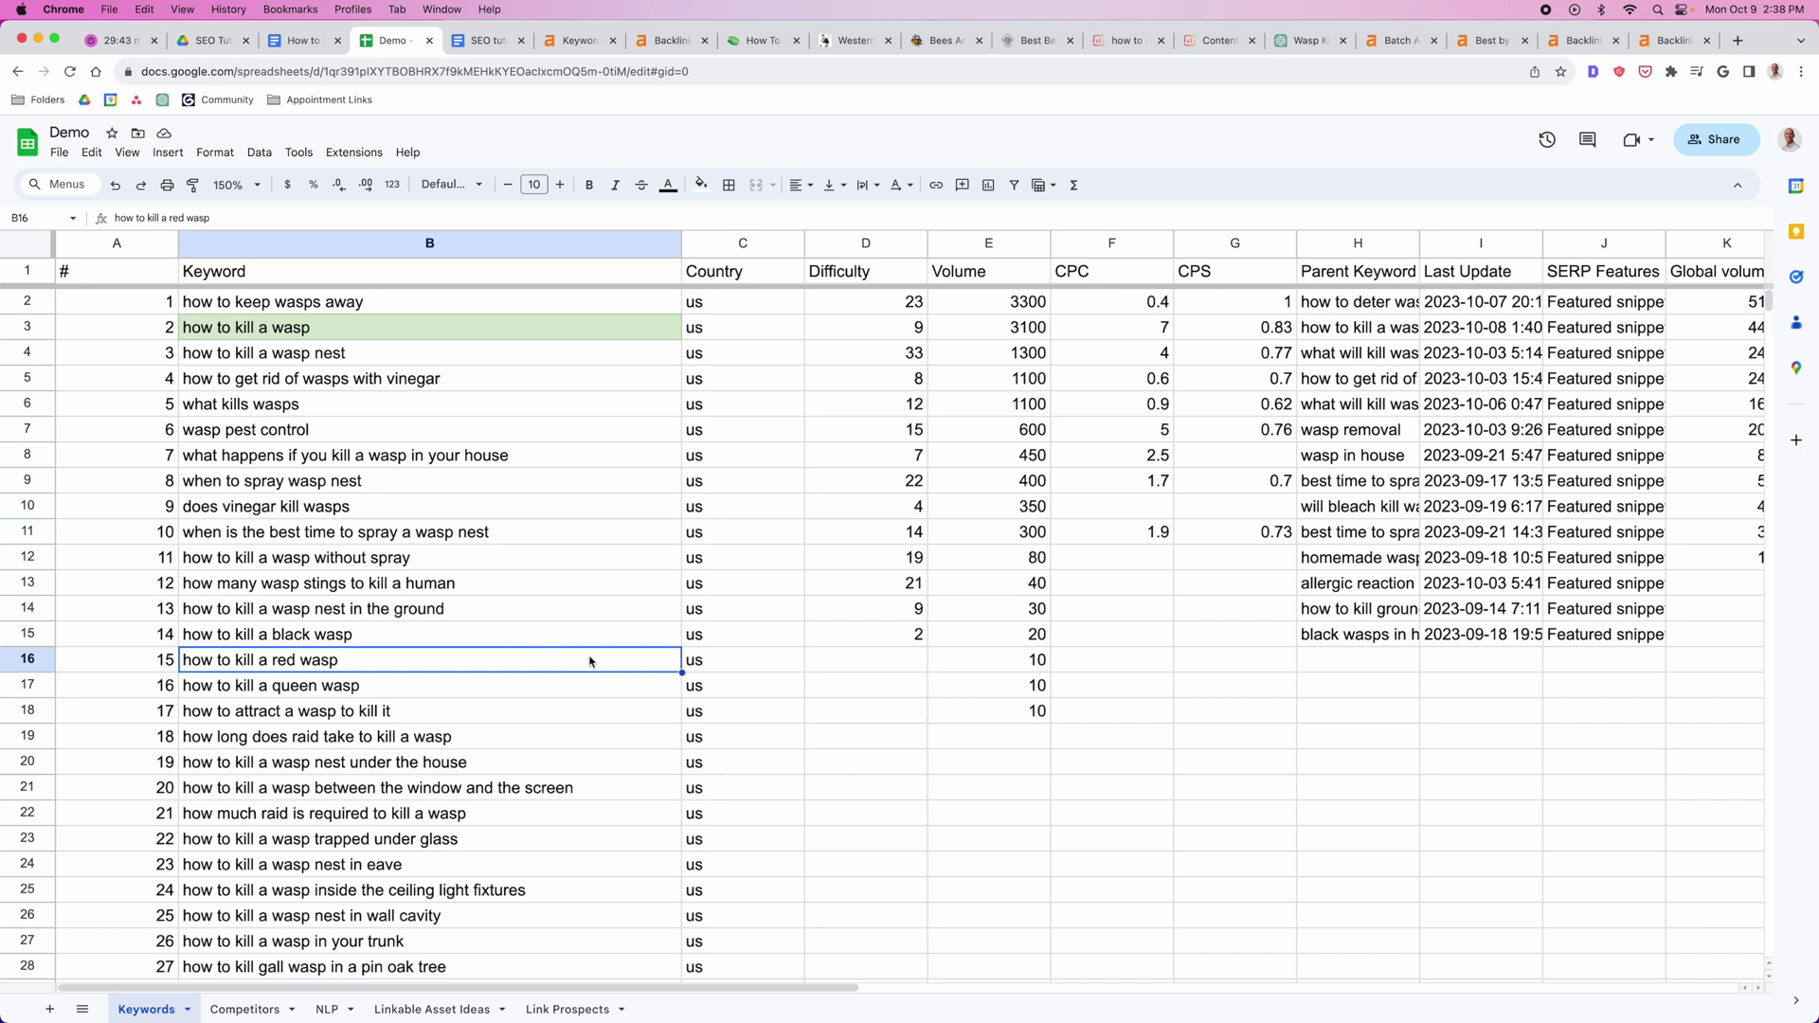
pyautogui.click(506, 337)
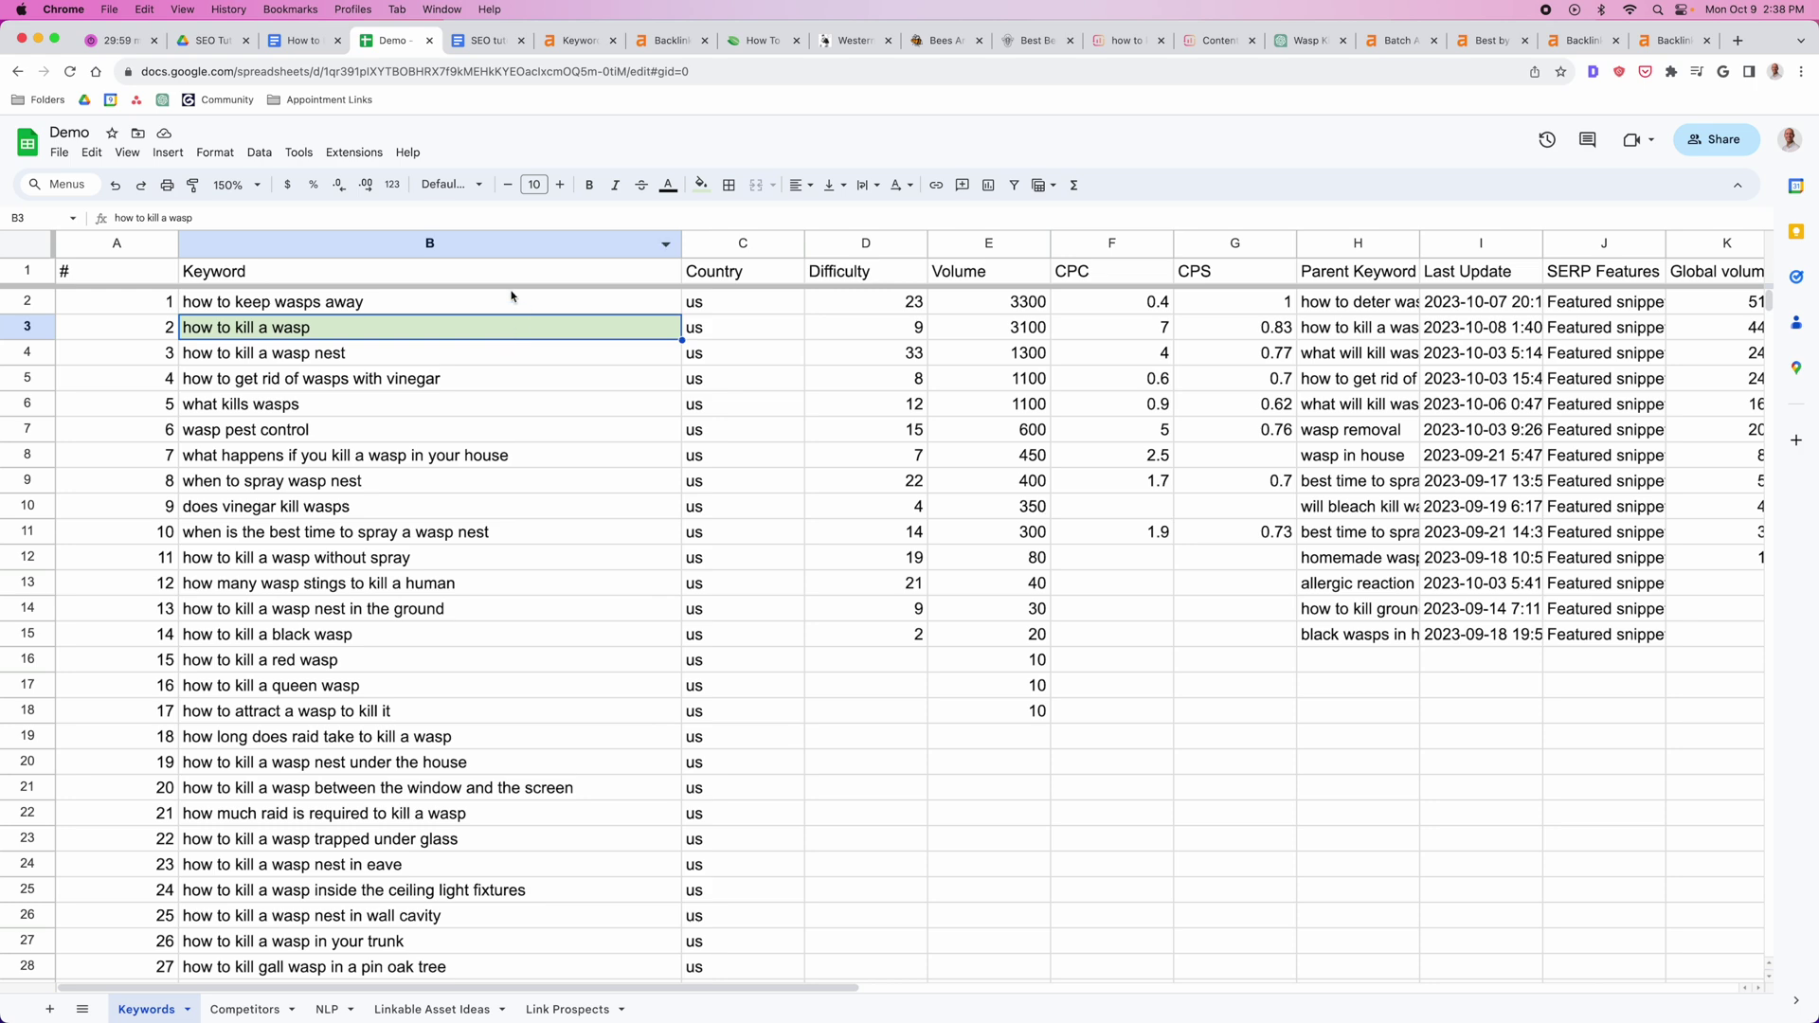
# Step: Open the 'how to kill a wasp' Surfer draft and scroll through its suggested terms
pyautogui.click(1125, 41)
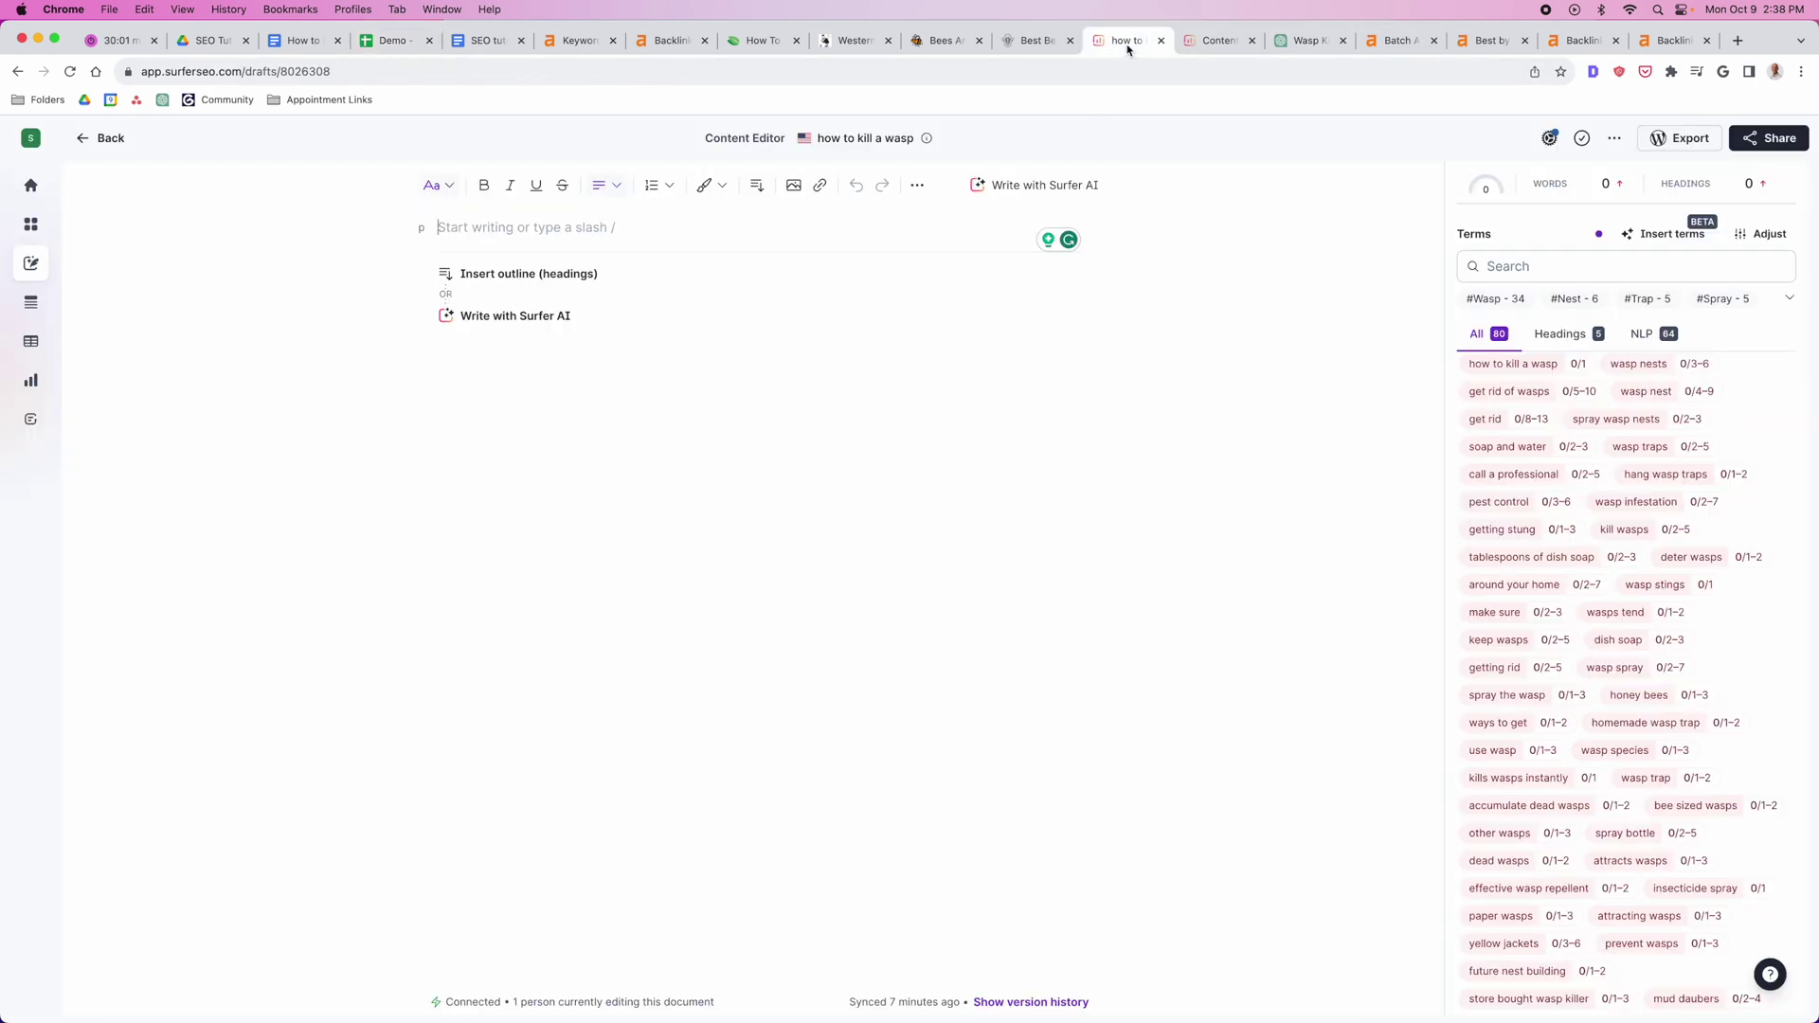
pyautogui.scroll(-6, 1581, 567)
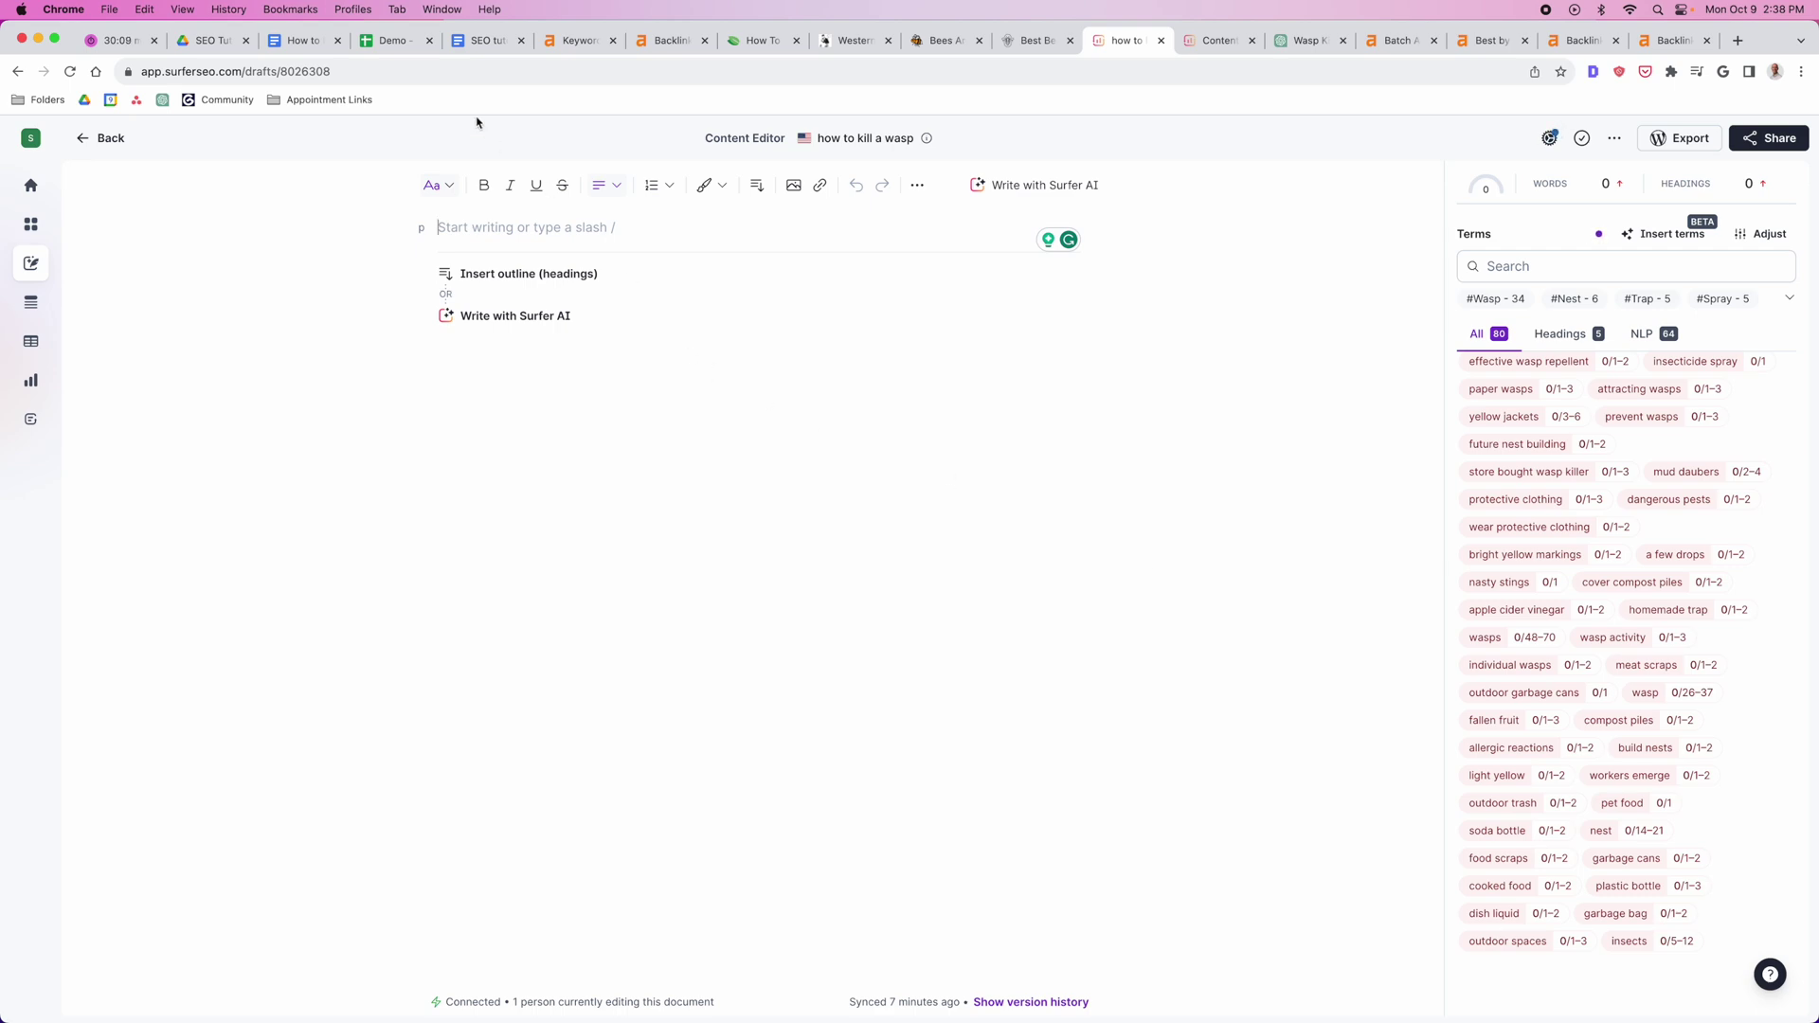
pyautogui.click(391, 48)
# Step: Highlight the keyword 'does vinegar kill wasps' (cell B10) with a light yellow fill
pyautogui.click(389, 512)
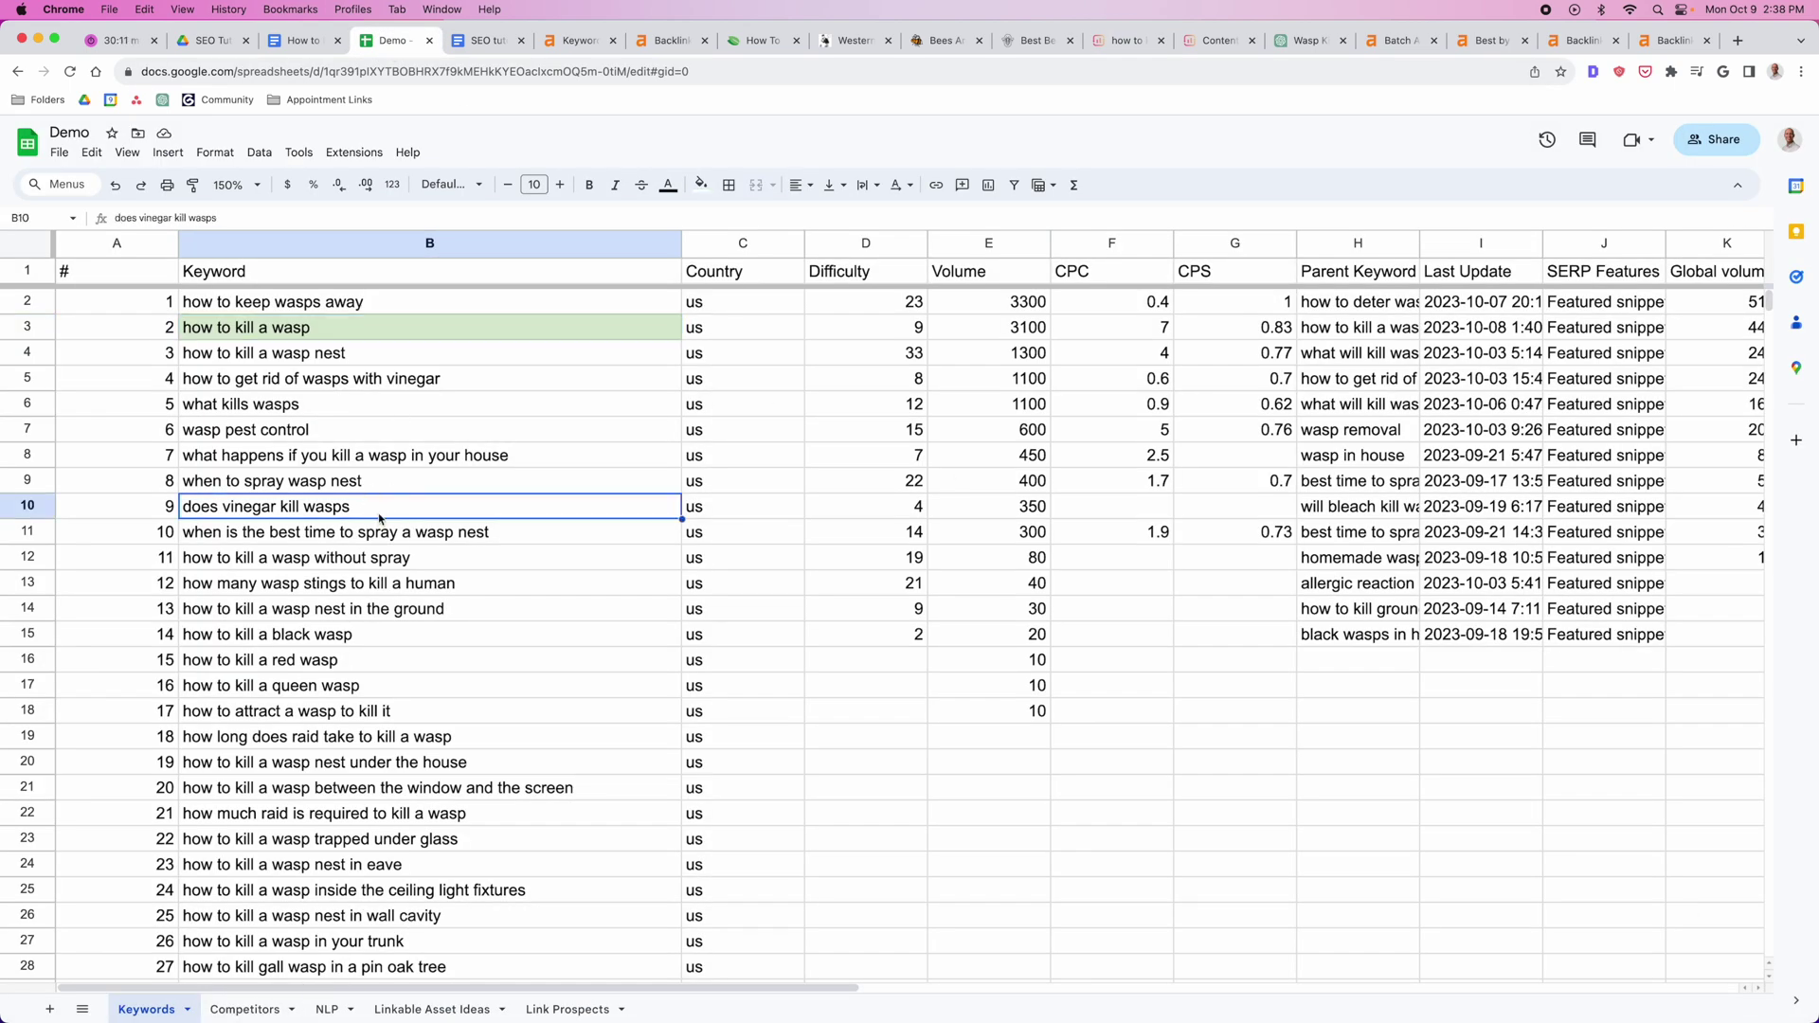
pyautogui.click(701, 185)
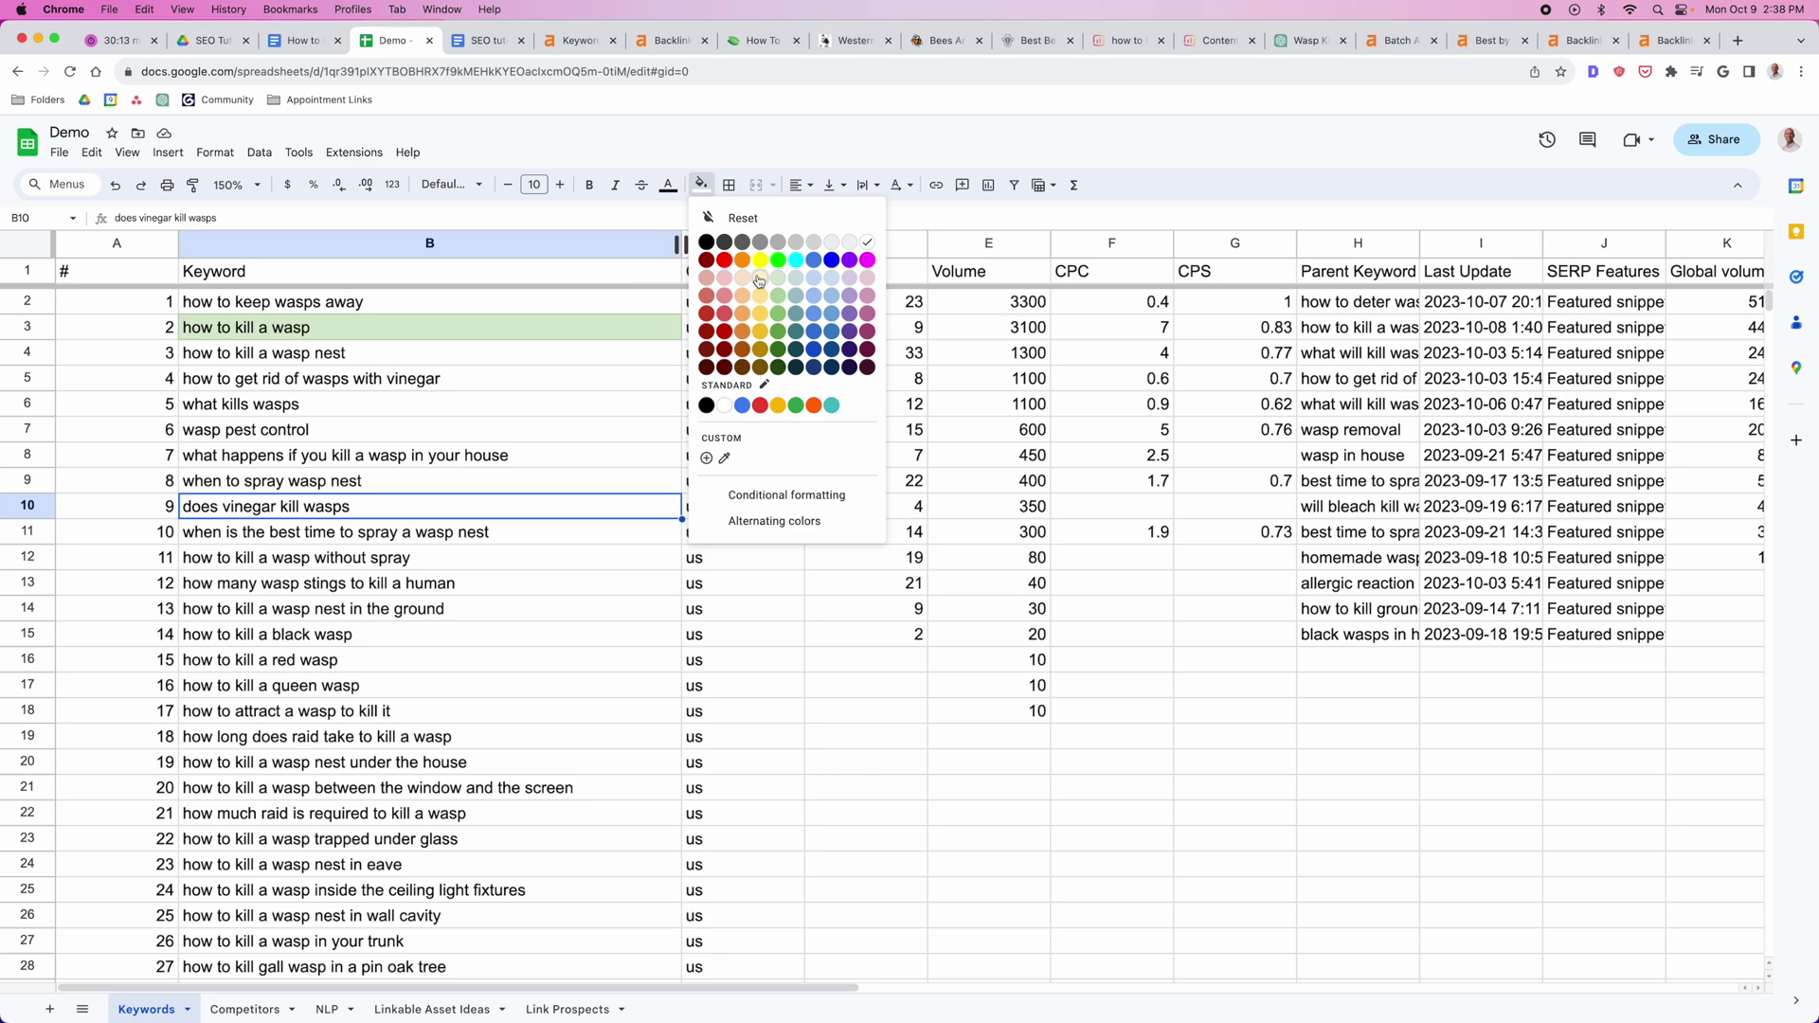
pyautogui.click(782, 305)
pyautogui.scroll(-5, 379, 550)
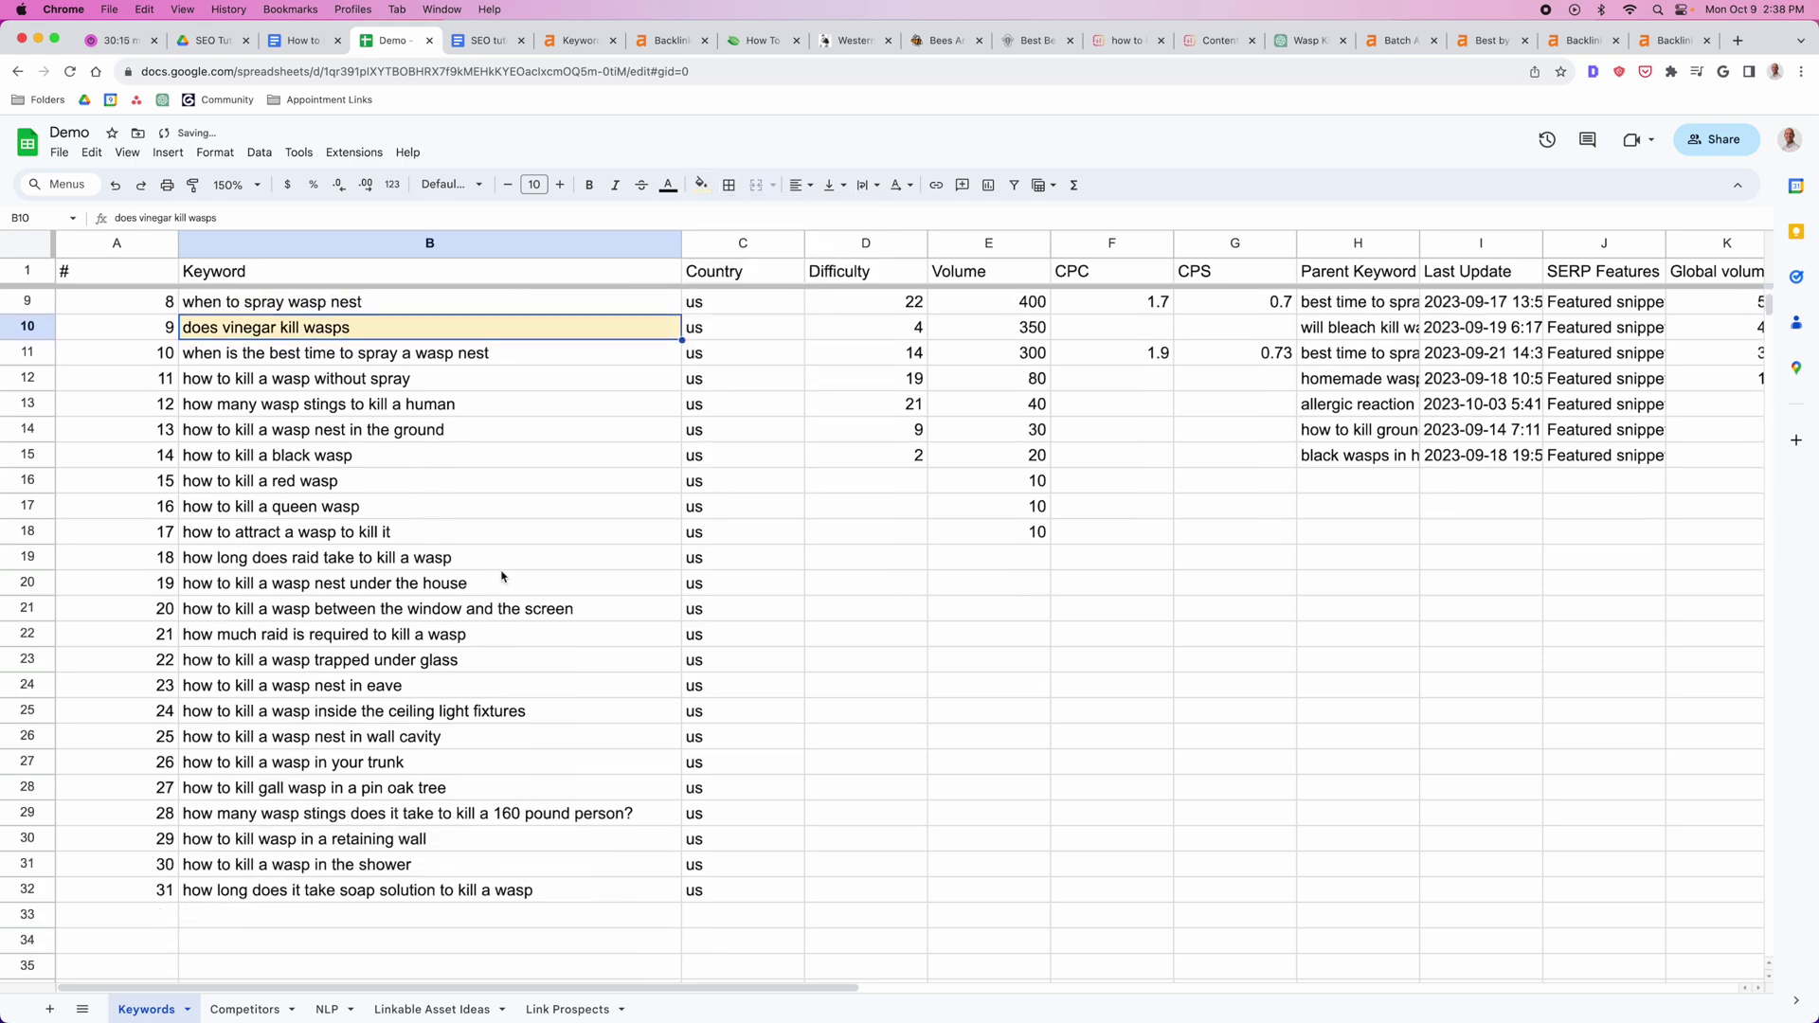
pyautogui.scroll(5, 515, 577)
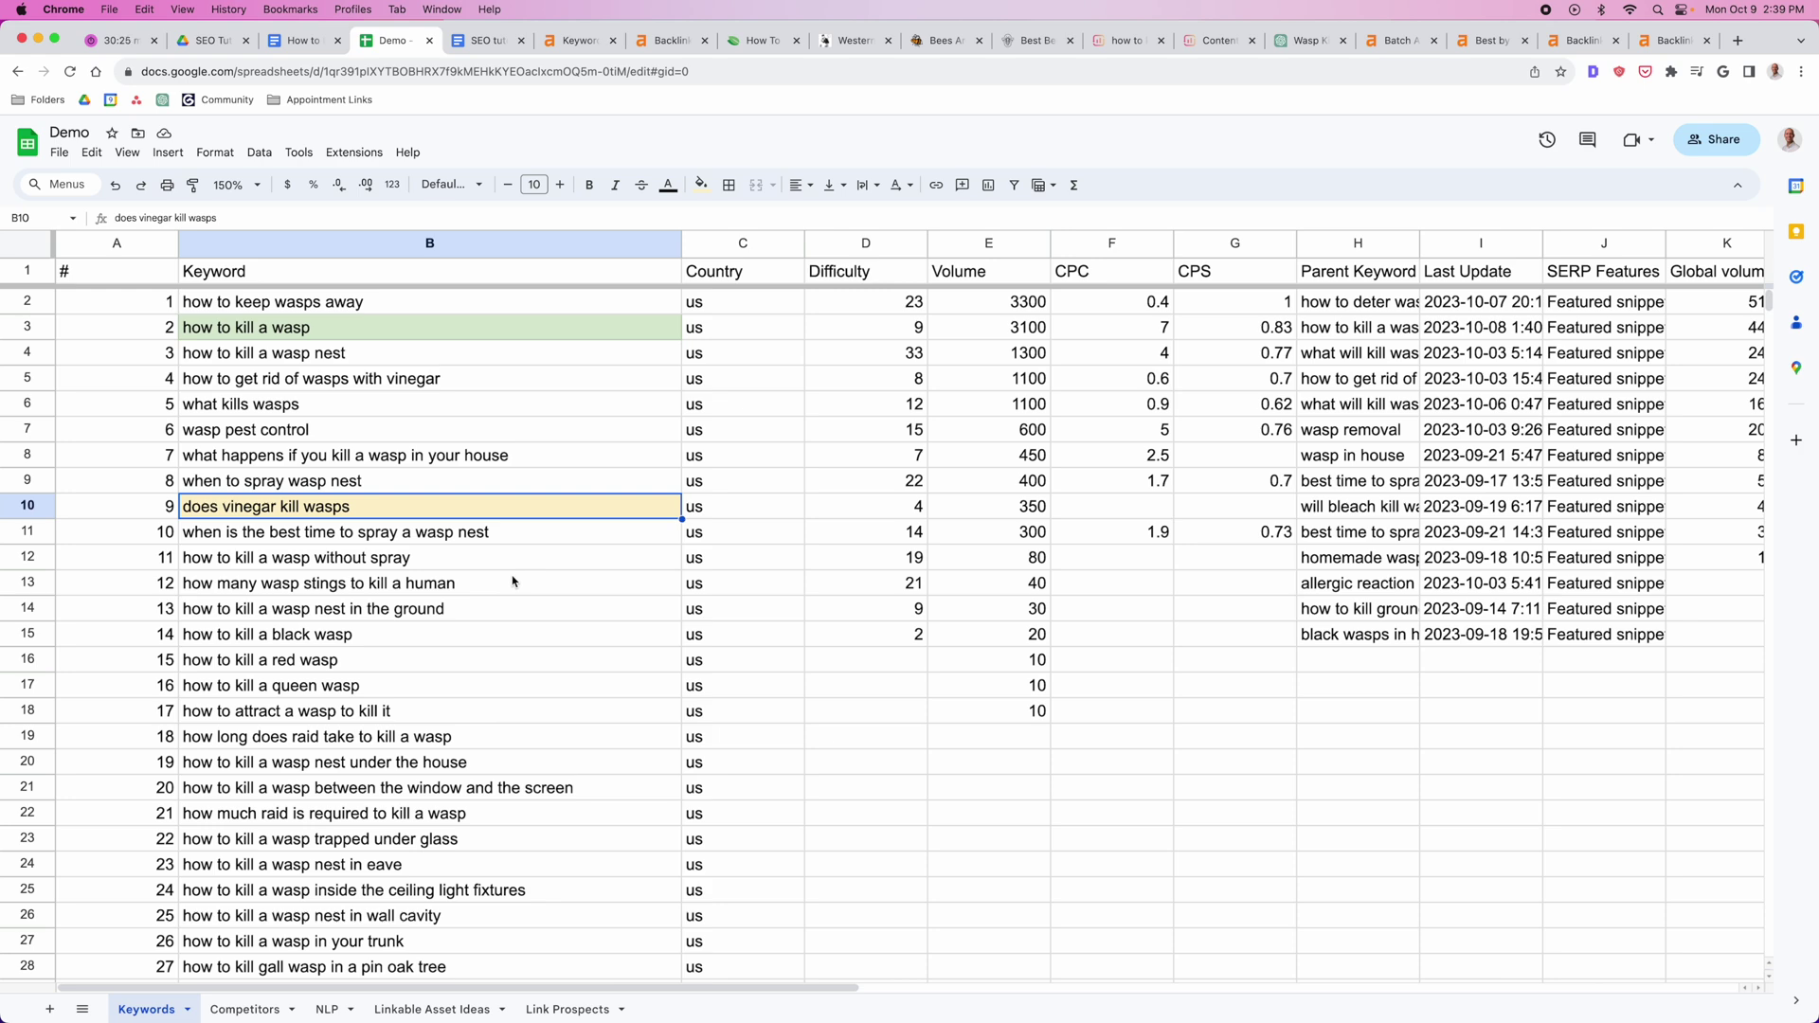
pyautogui.scroll(-5, 515, 576)
pyautogui.scroll(5, 569, 545)
# Step: Review Ahrefs' Wikipedia pages ranked by backlinks and the backlinks to the Pest control page
pyautogui.click(1481, 43)
pyautogui.scroll(20, 344, 403)
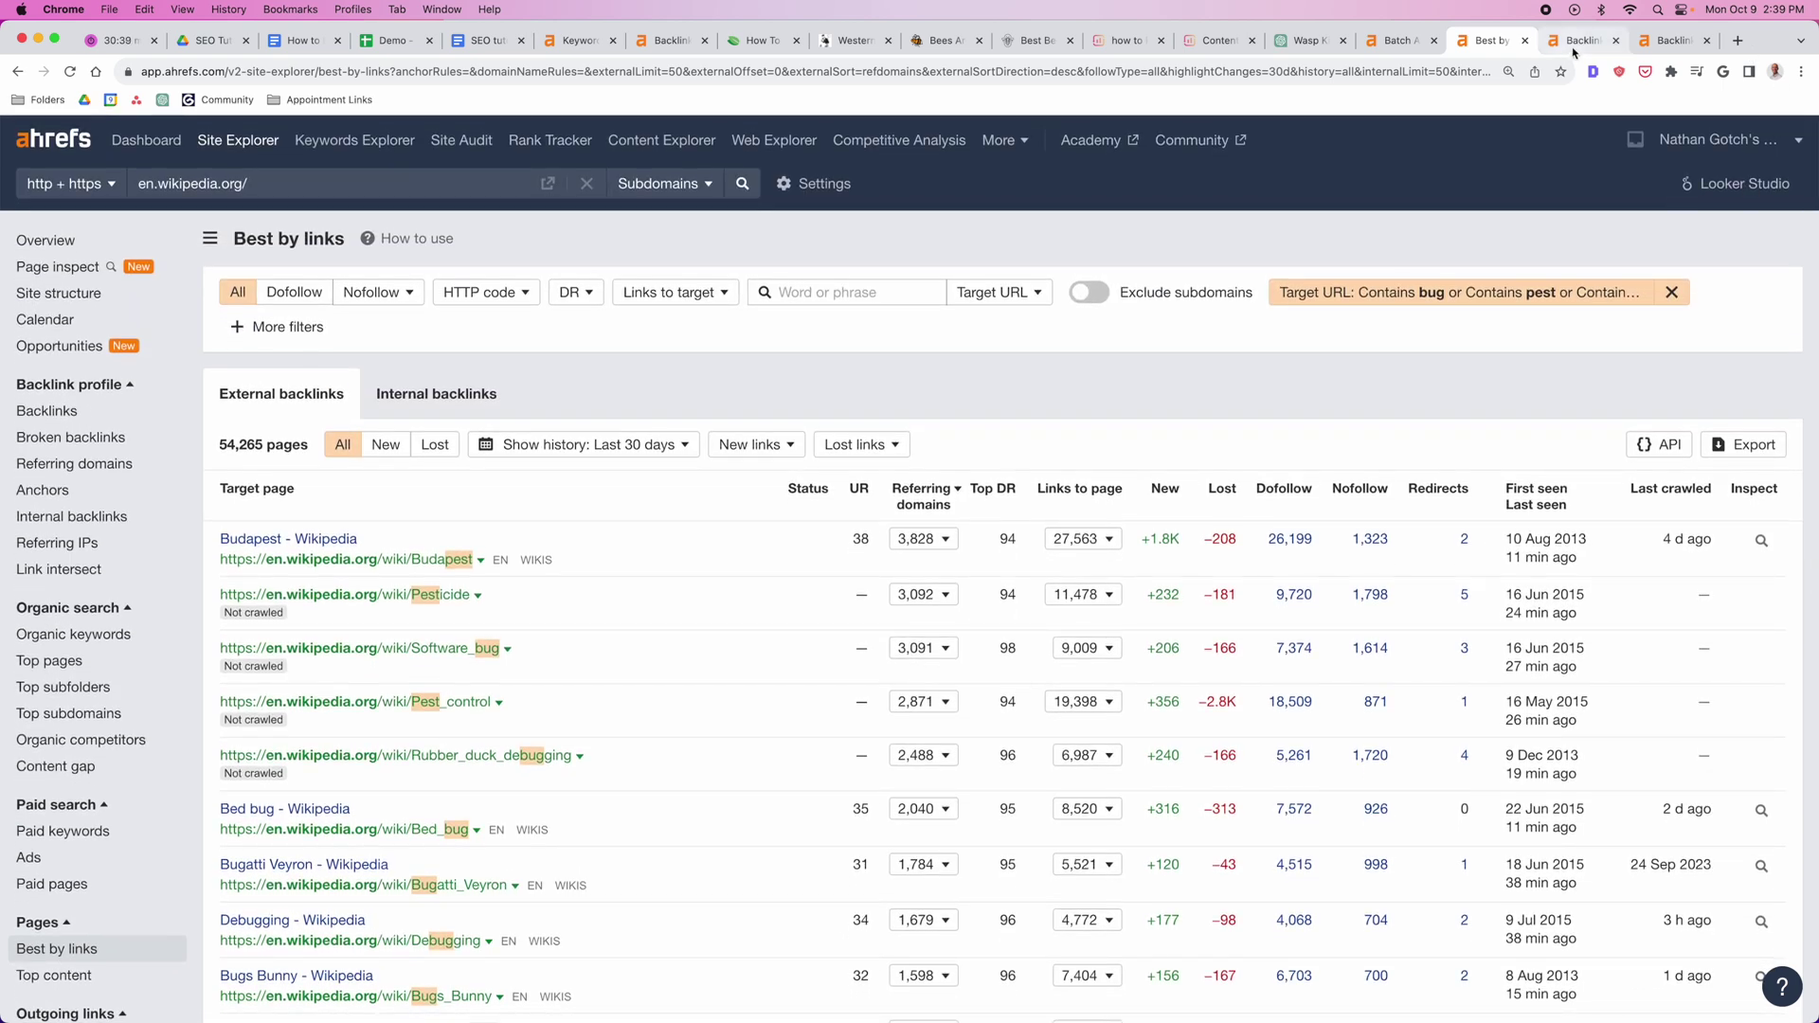
pyautogui.click(1581, 40)
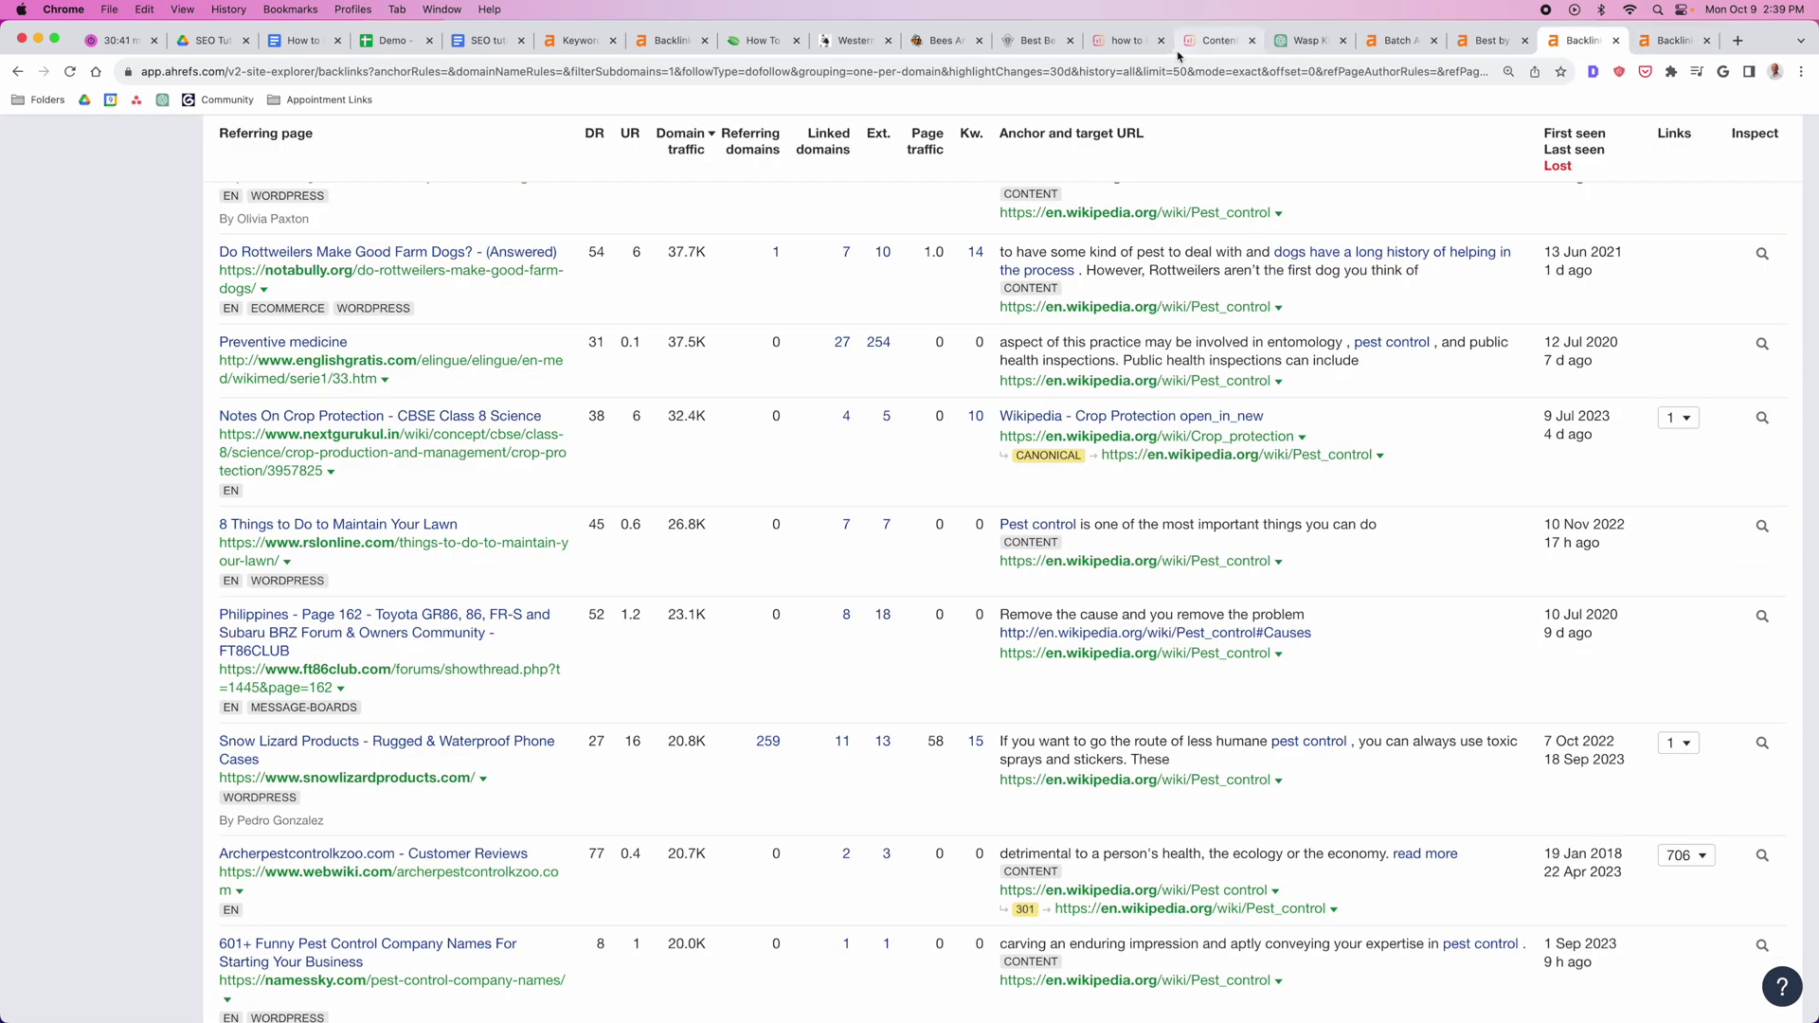
pyautogui.click(1309, 41)
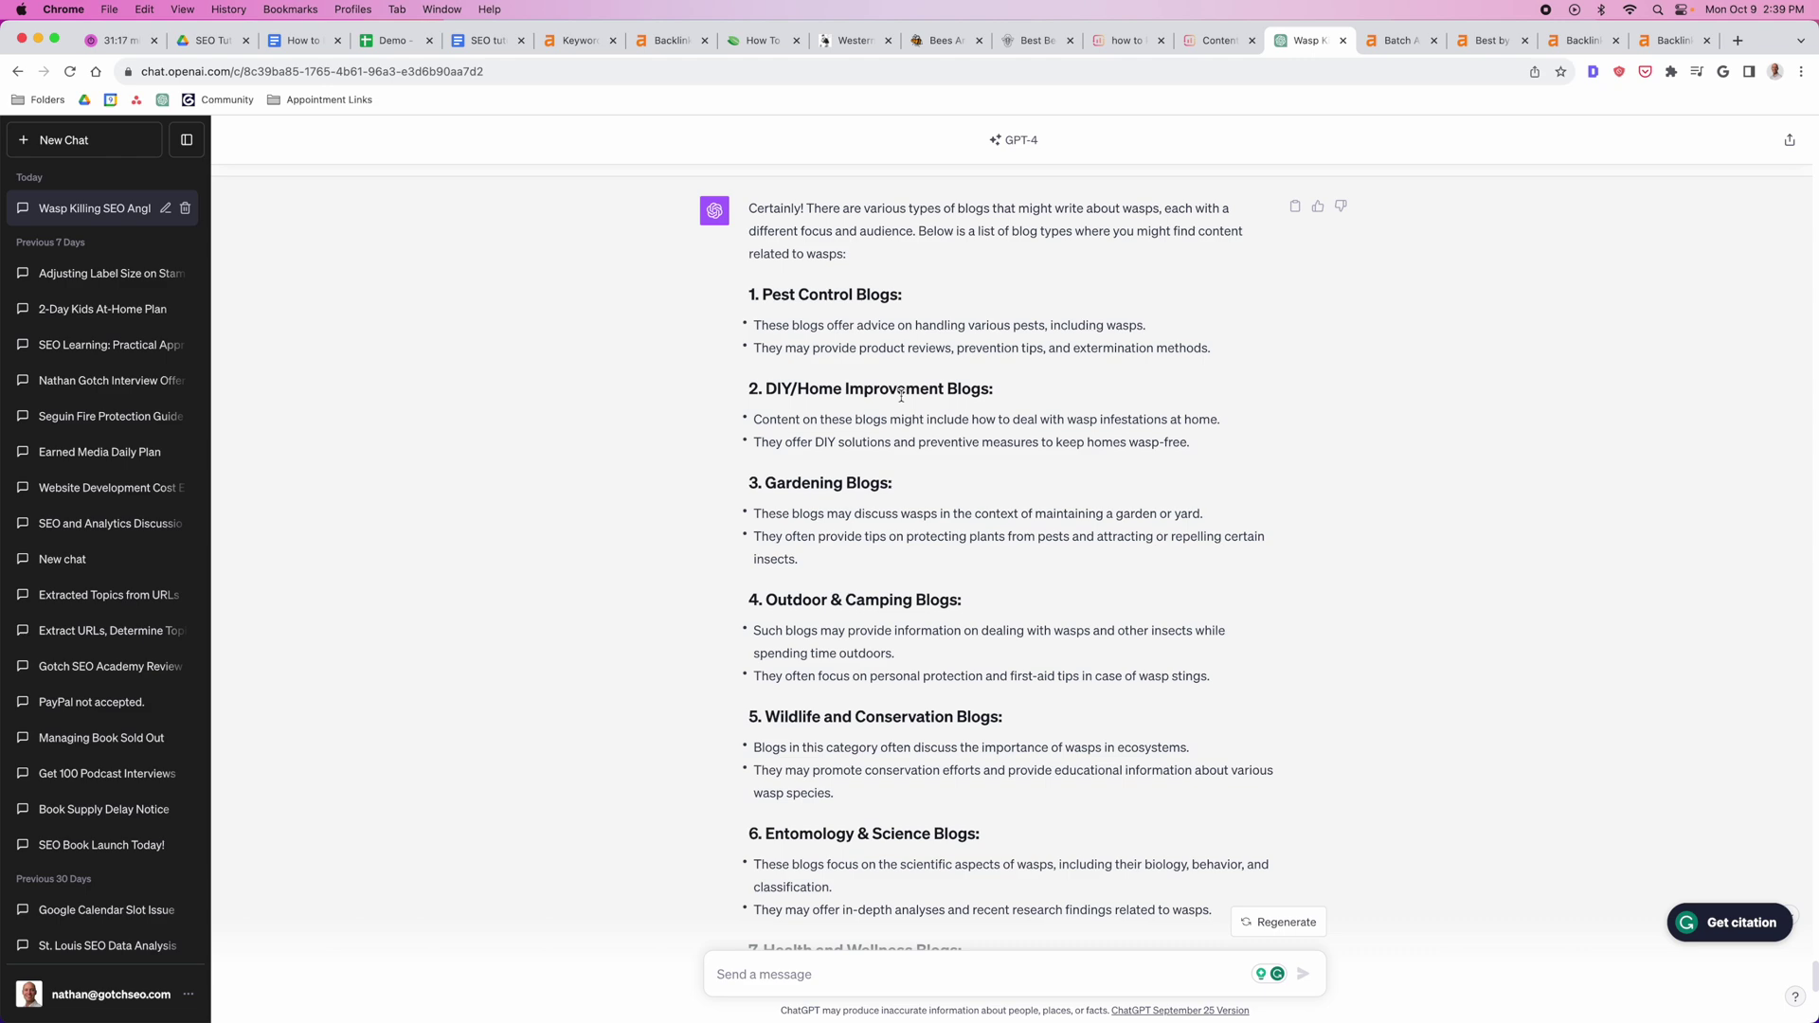
# Step: Read through ChatGPT's list of wasp-related blog types, from Pest Control to Entomology & Science
pyautogui.scroll(-3, 1182, 410)
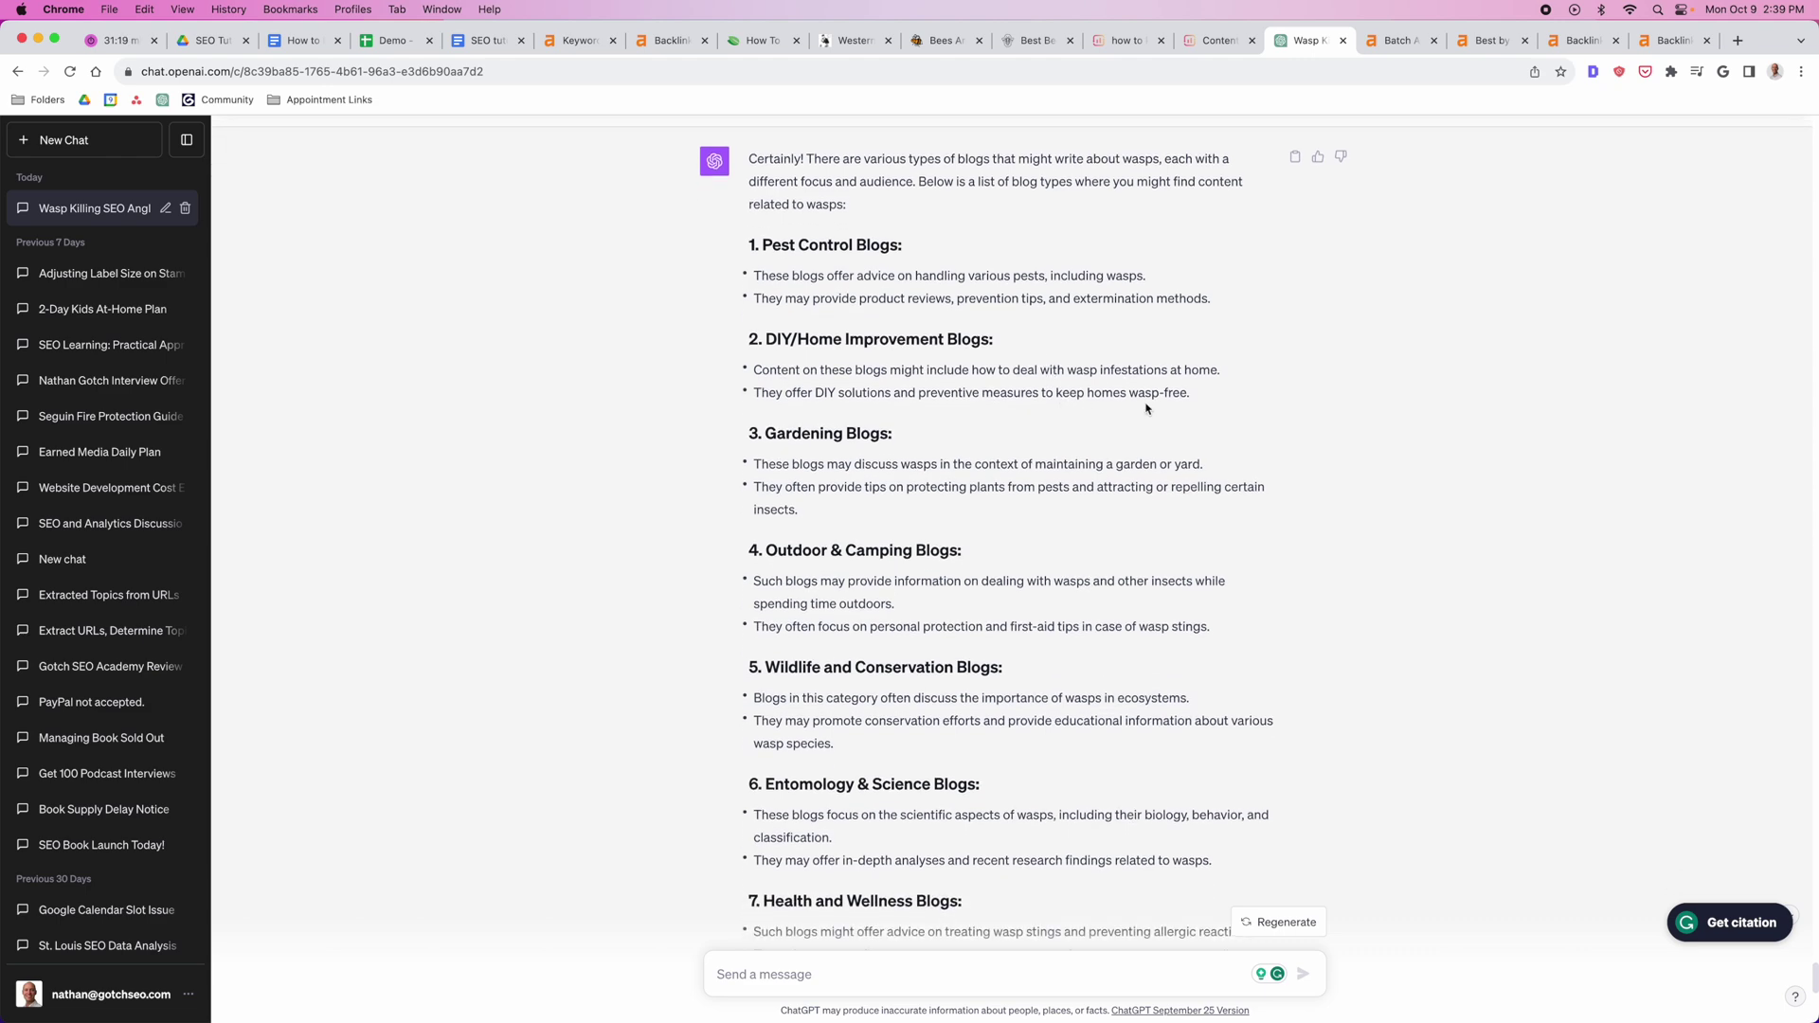
pyautogui.scroll(-2, 1182, 410)
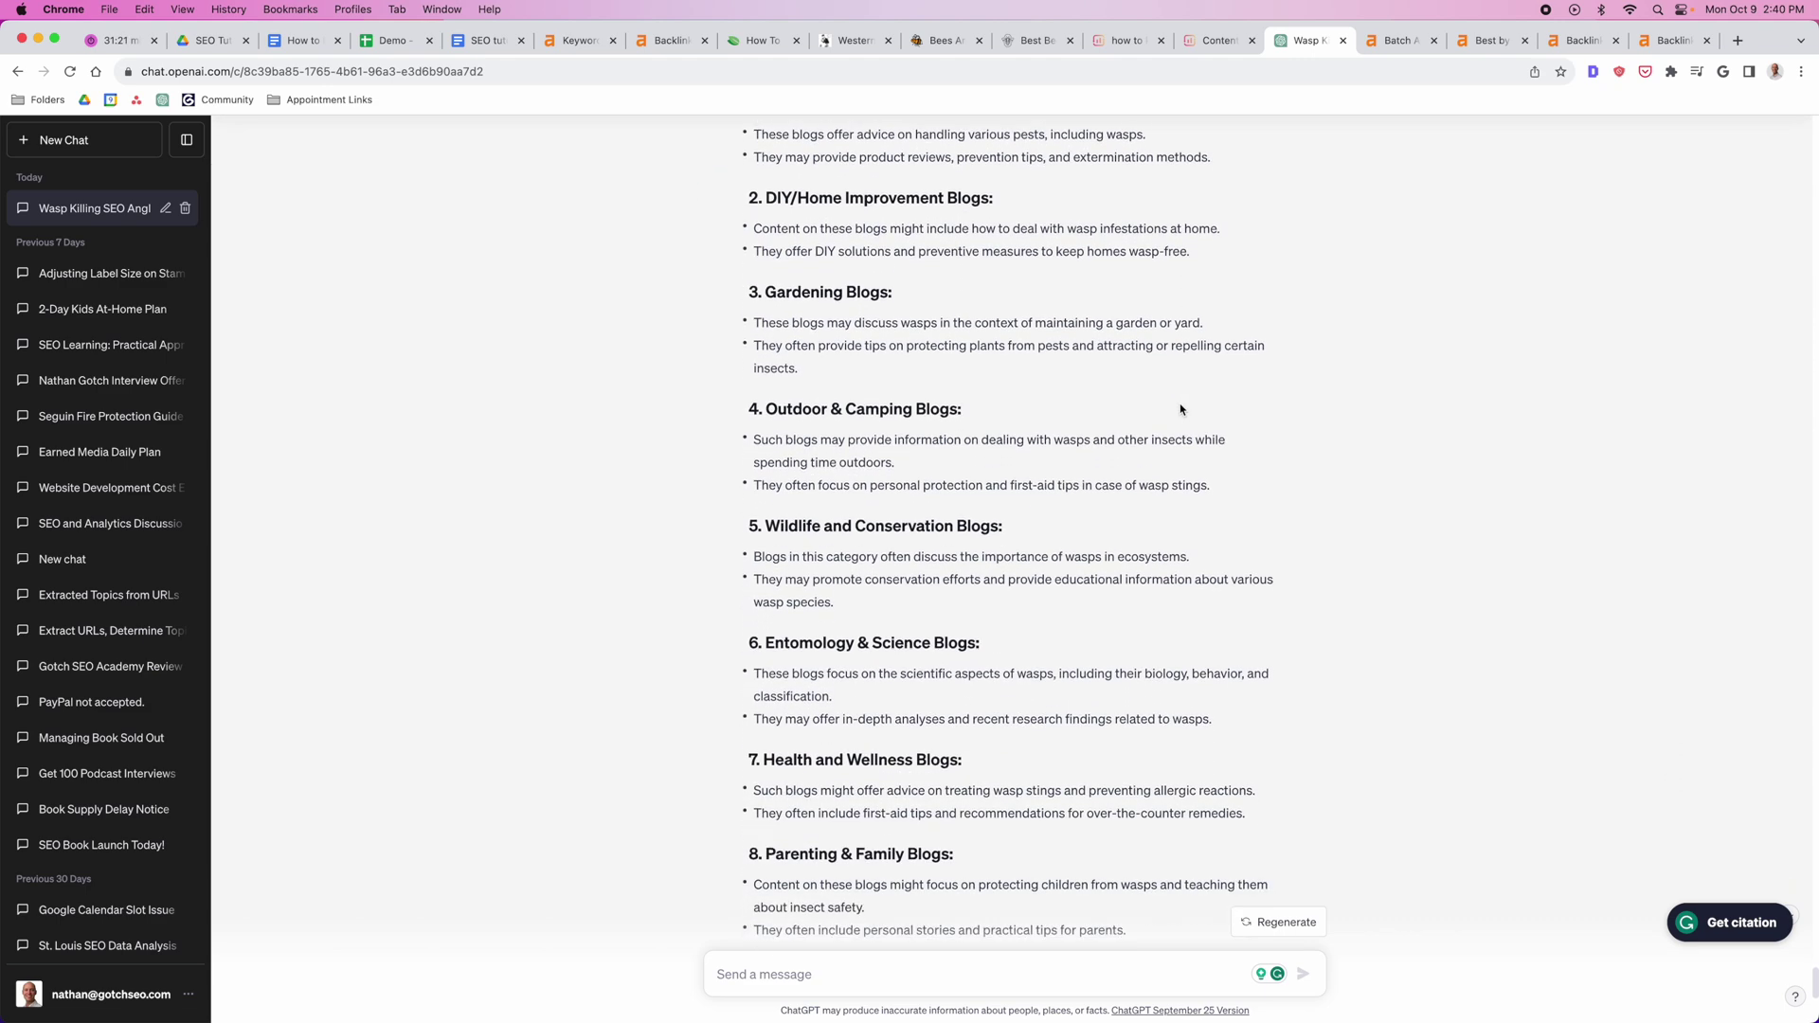
pyautogui.scroll(-3, 1181, 410)
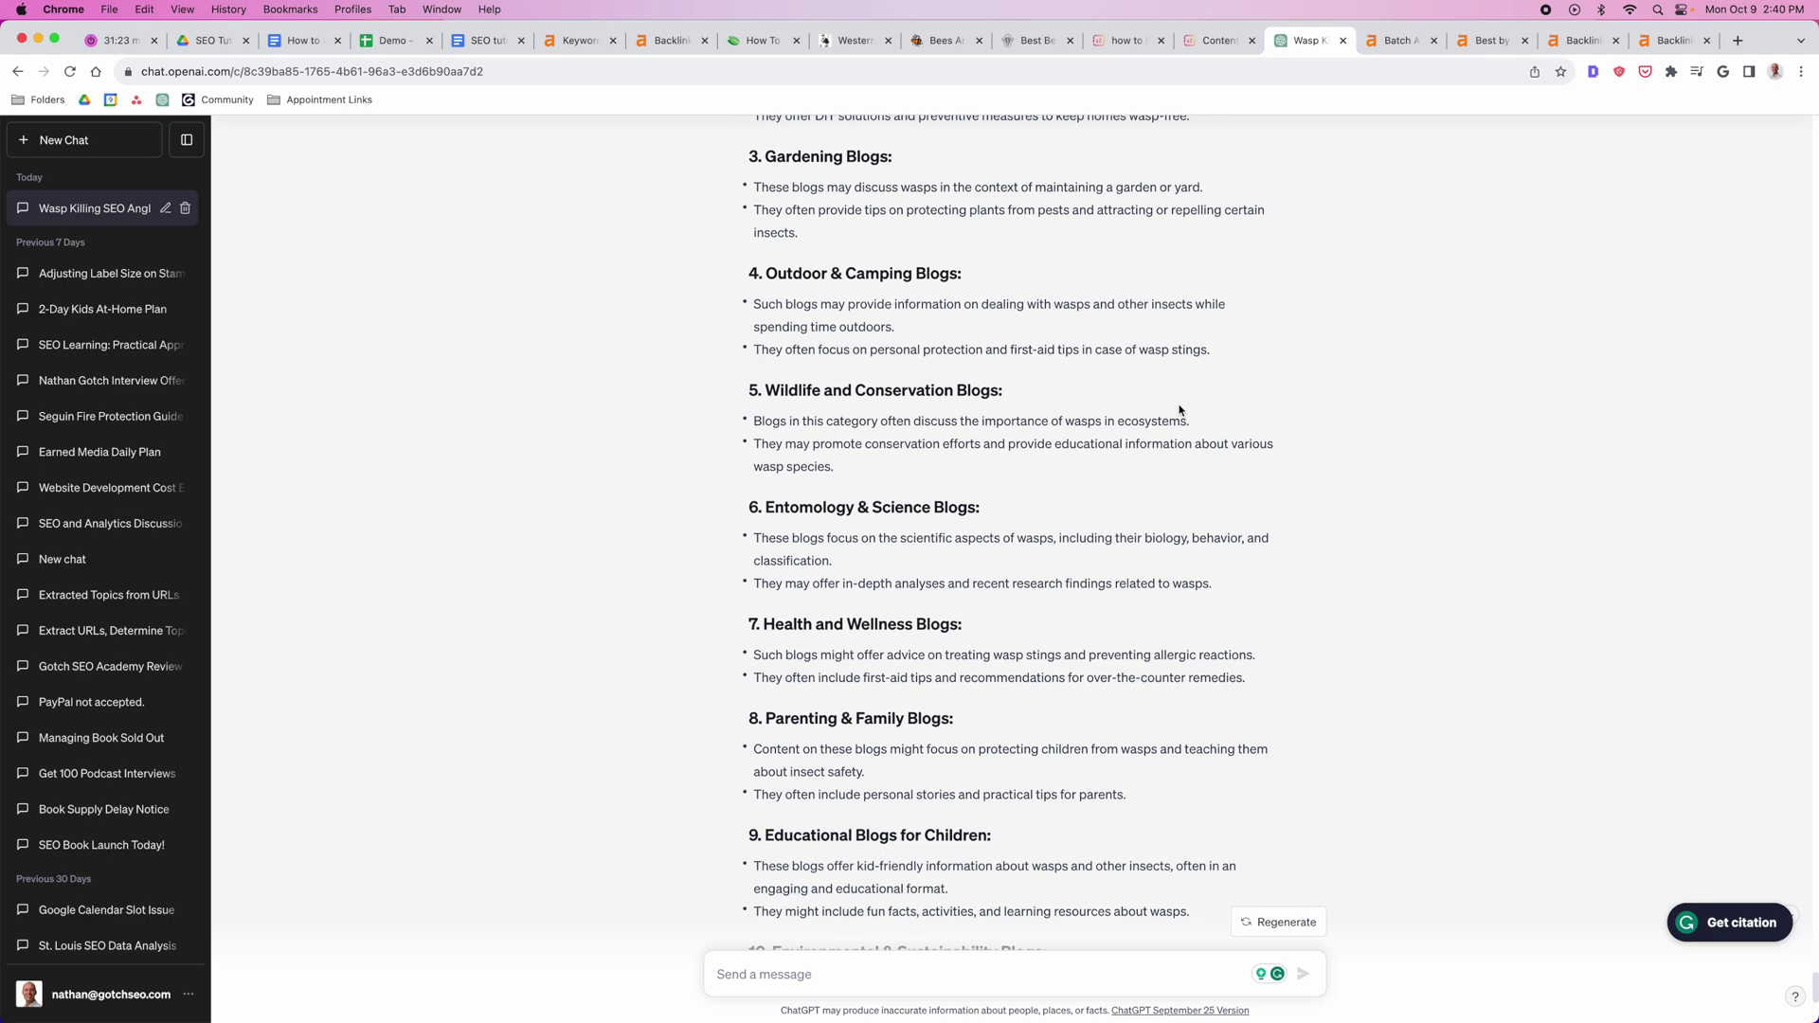
pyautogui.scroll(8, 1180, 411)
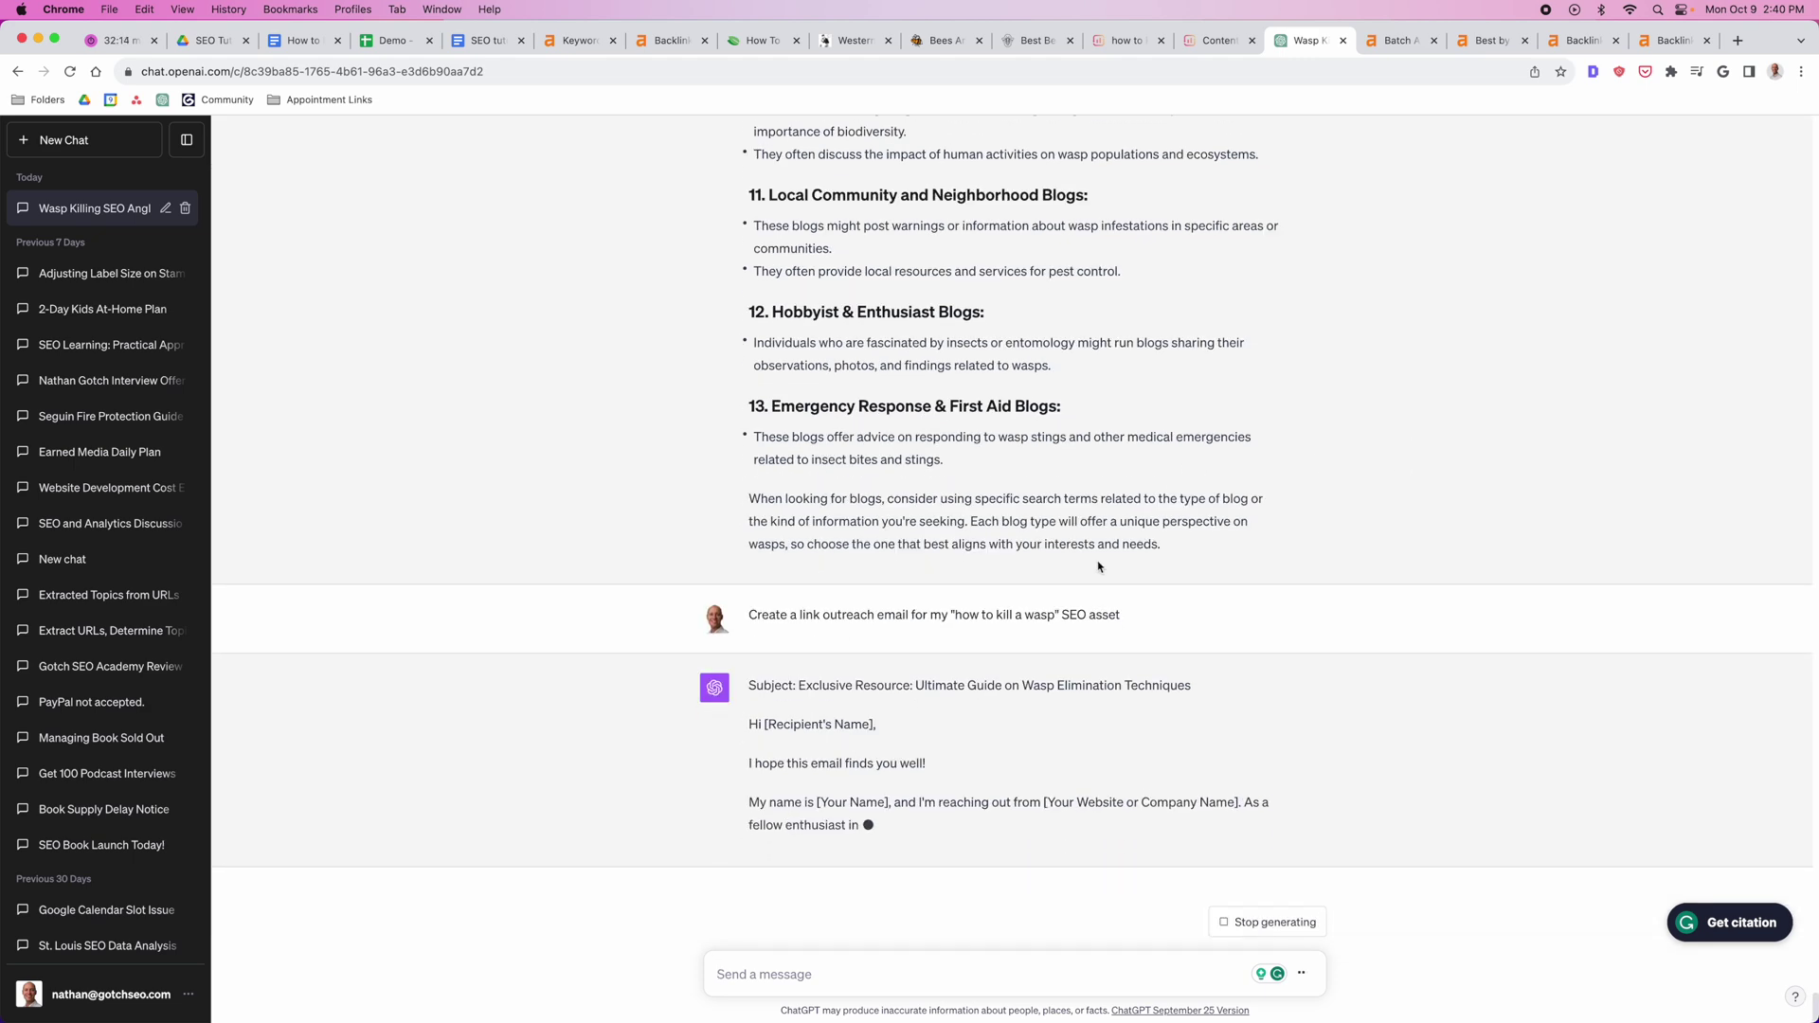
# Step: Review the generated outreach email titled 'Exclusive Resource: Ultimate Guide on Wasp Elimination Techniques'
pyautogui.moveTo(746, 614); pyautogui.dragTo(1130, 614)
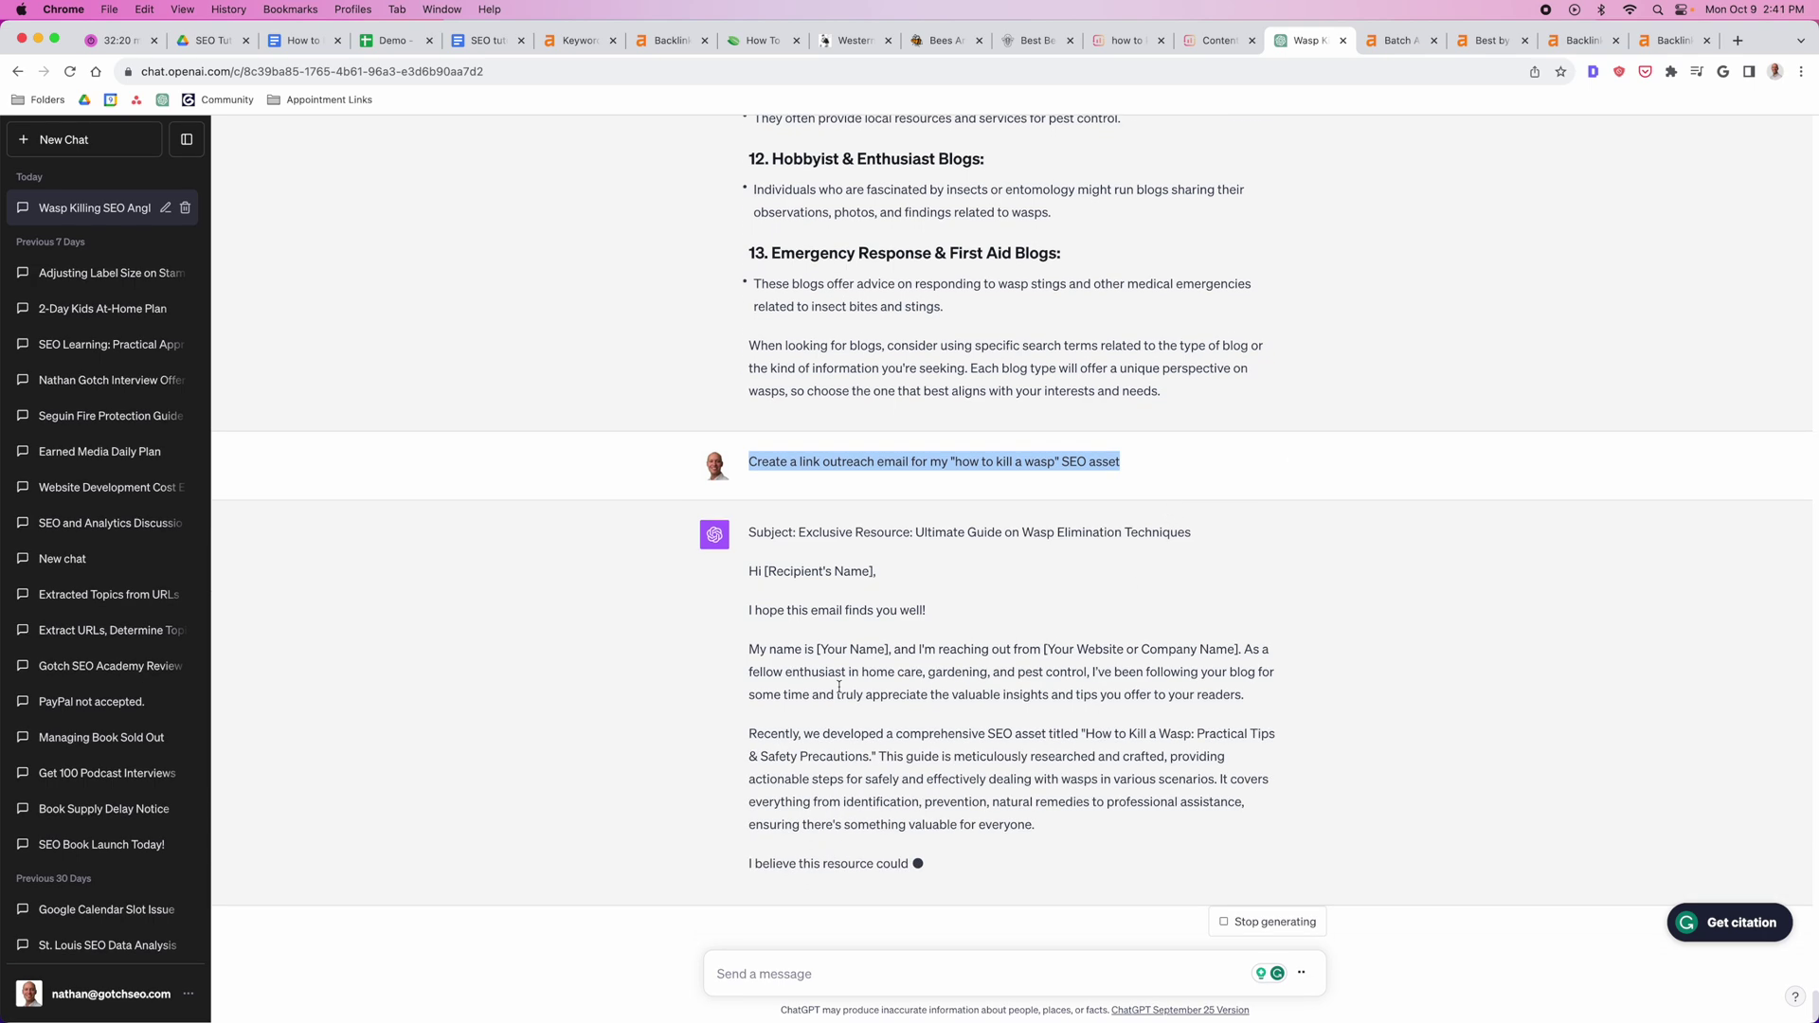
pyautogui.click(1074, 625)
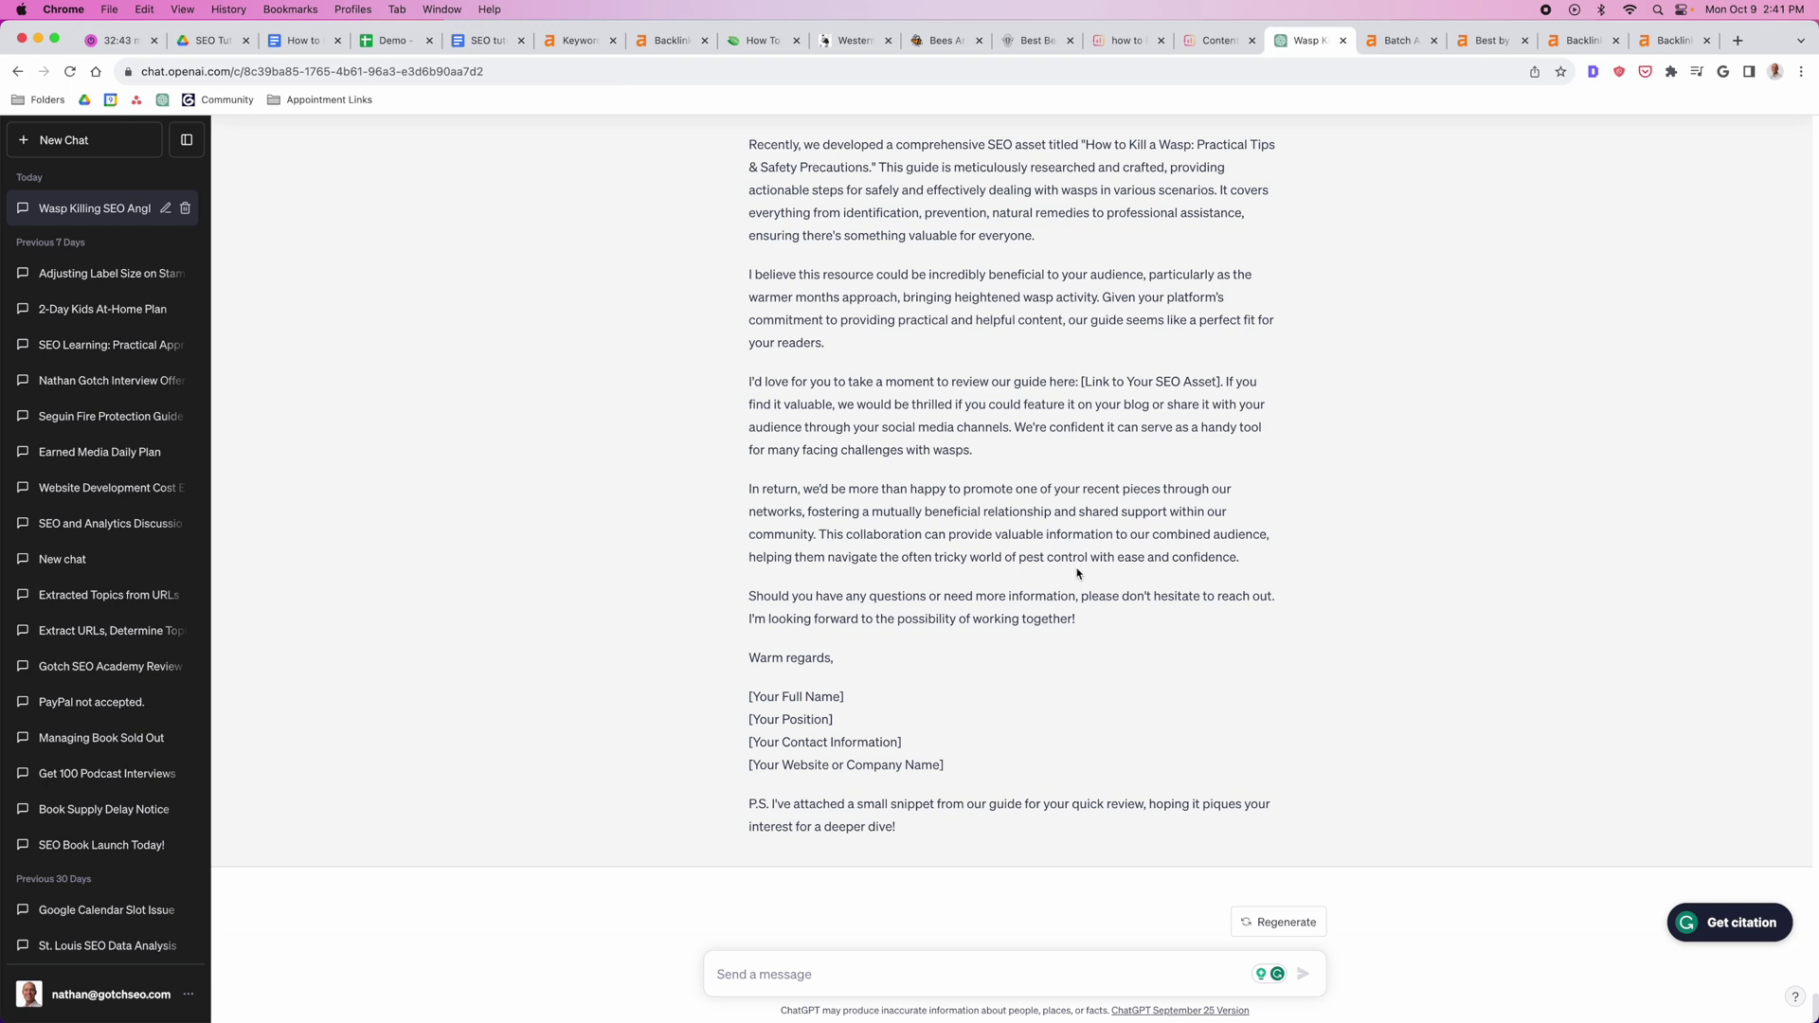
pyautogui.scroll(5, 1077, 573)
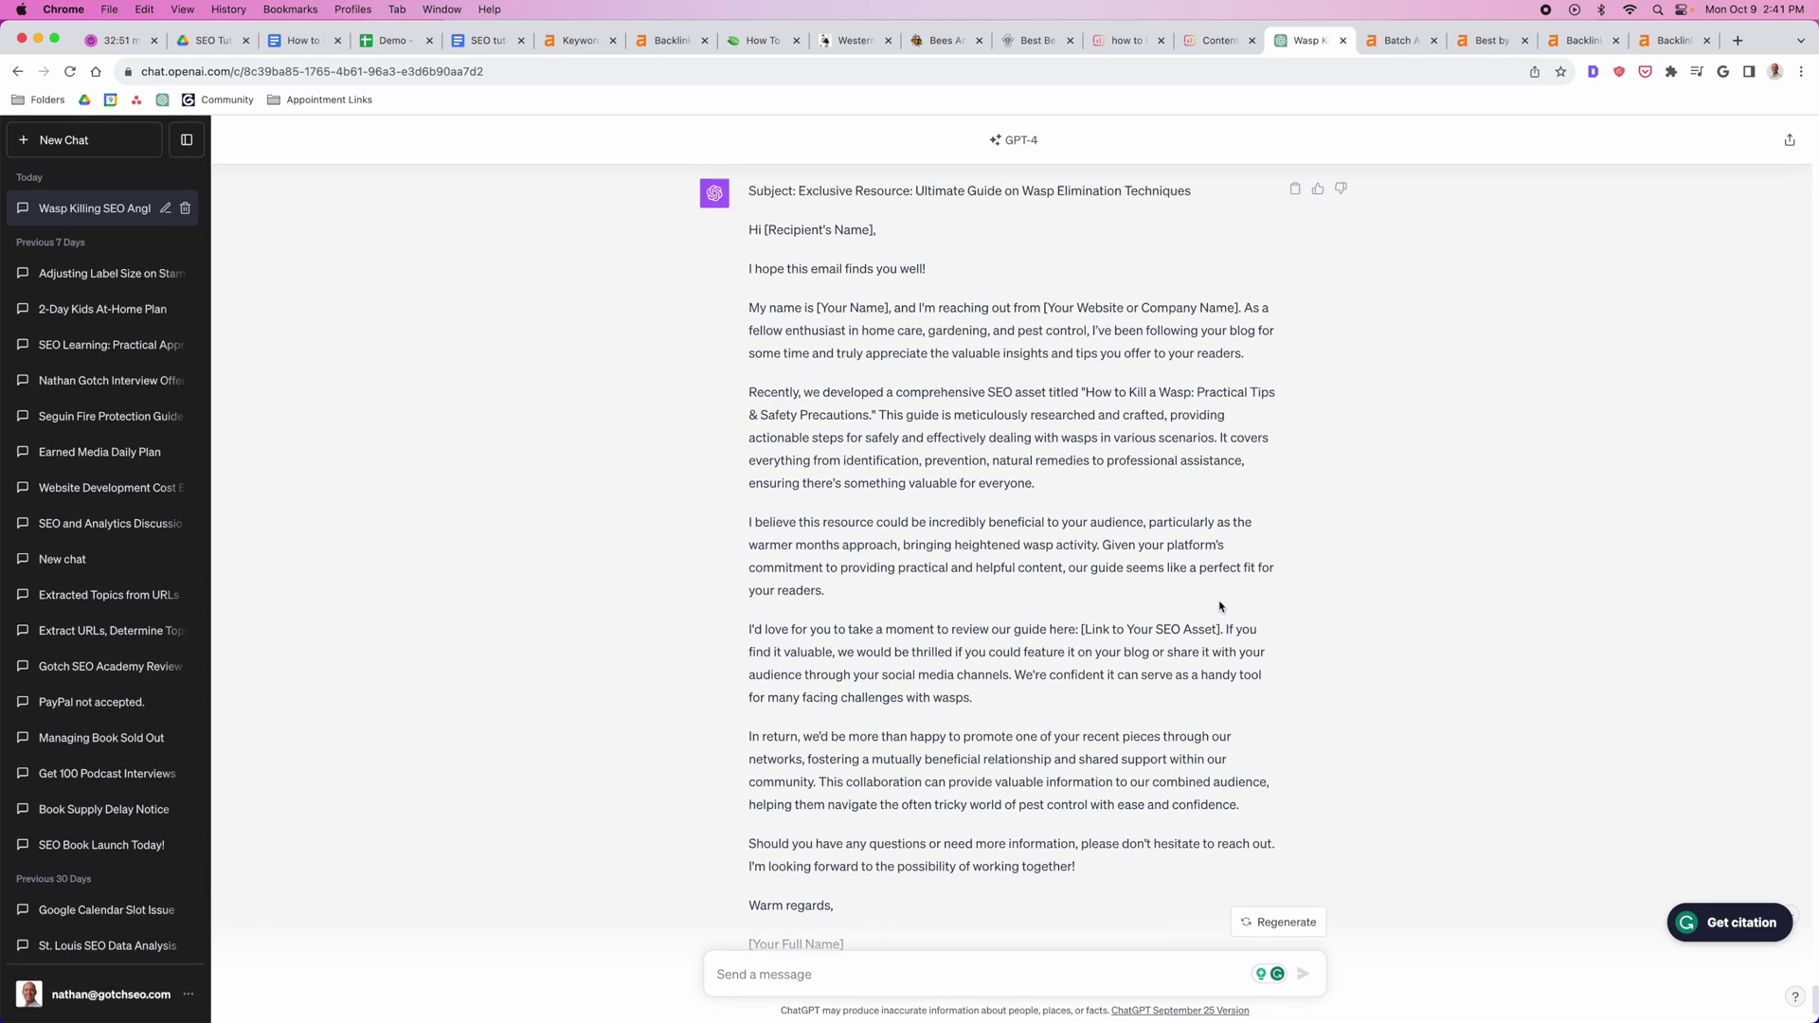
pyautogui.scroll(-5, 1220, 601)
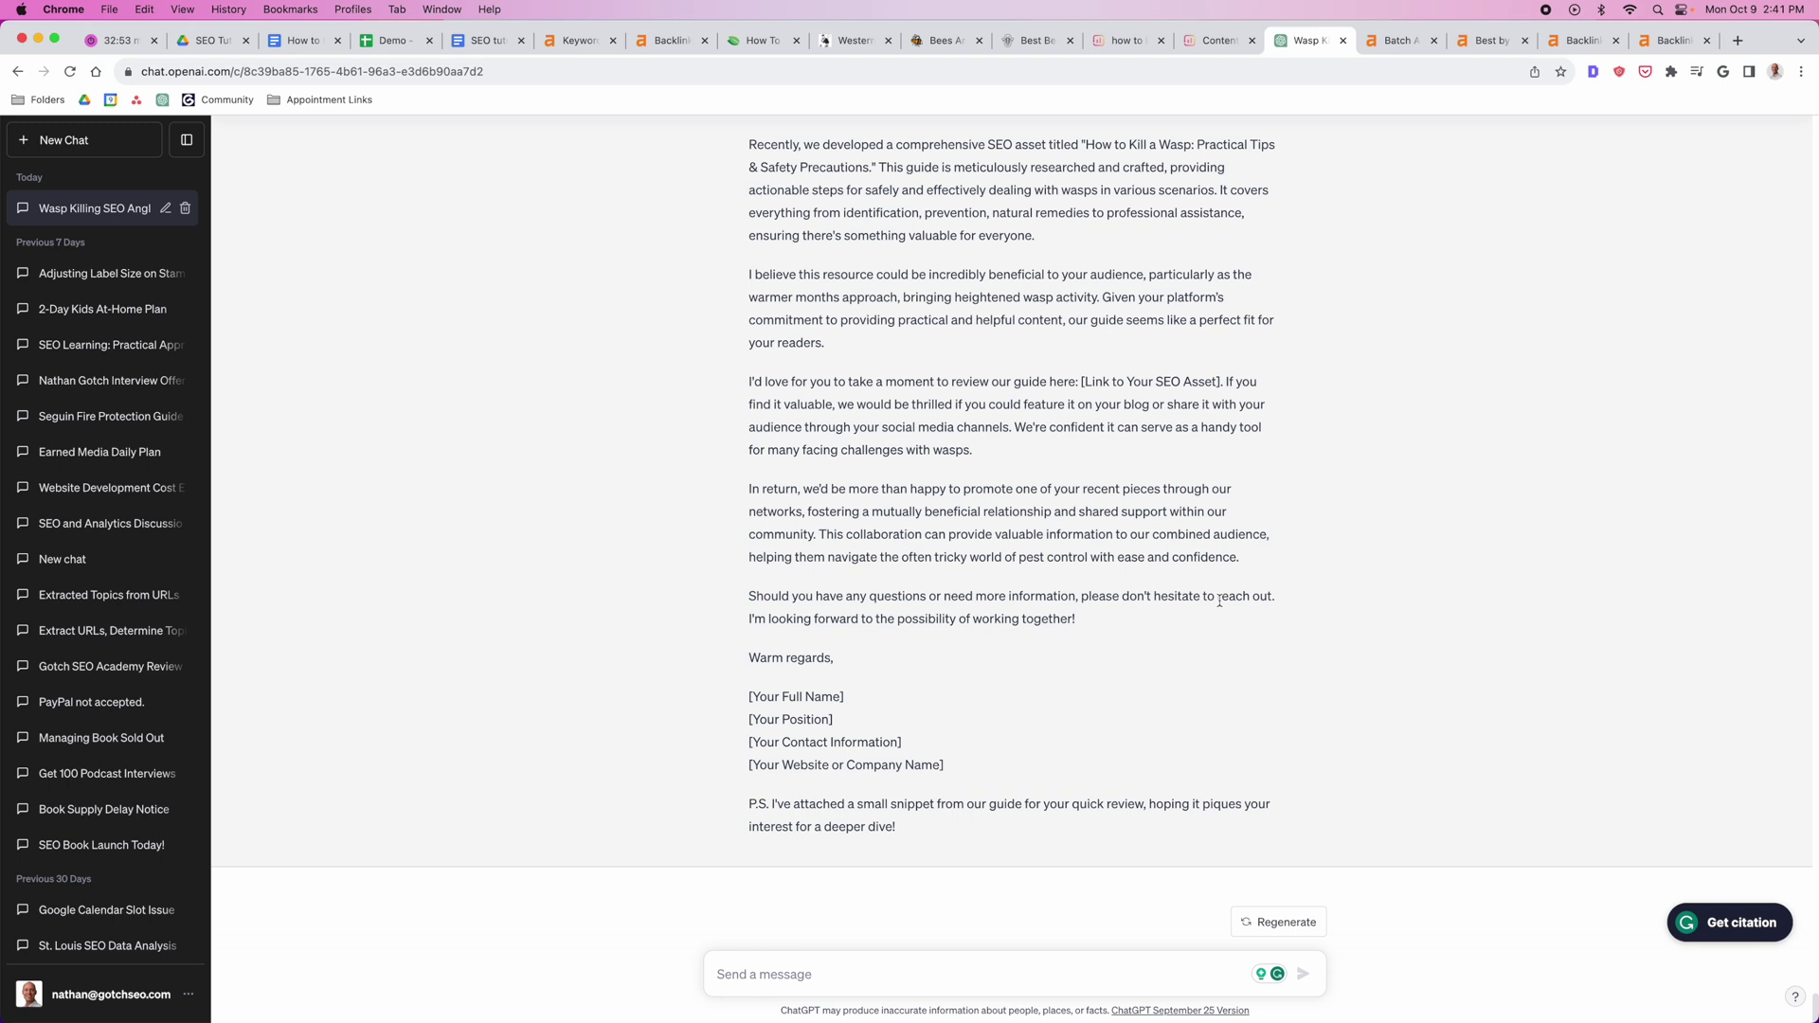